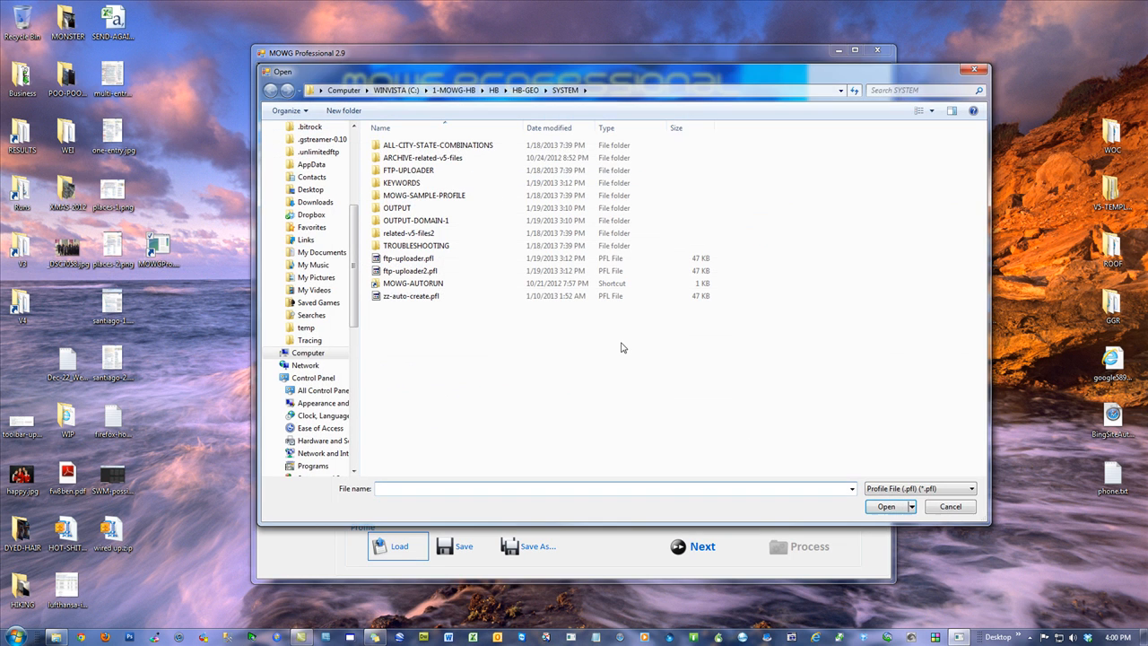
Load the saved .pfl profile and tick Upload to FTP Server
double_click(424, 297)
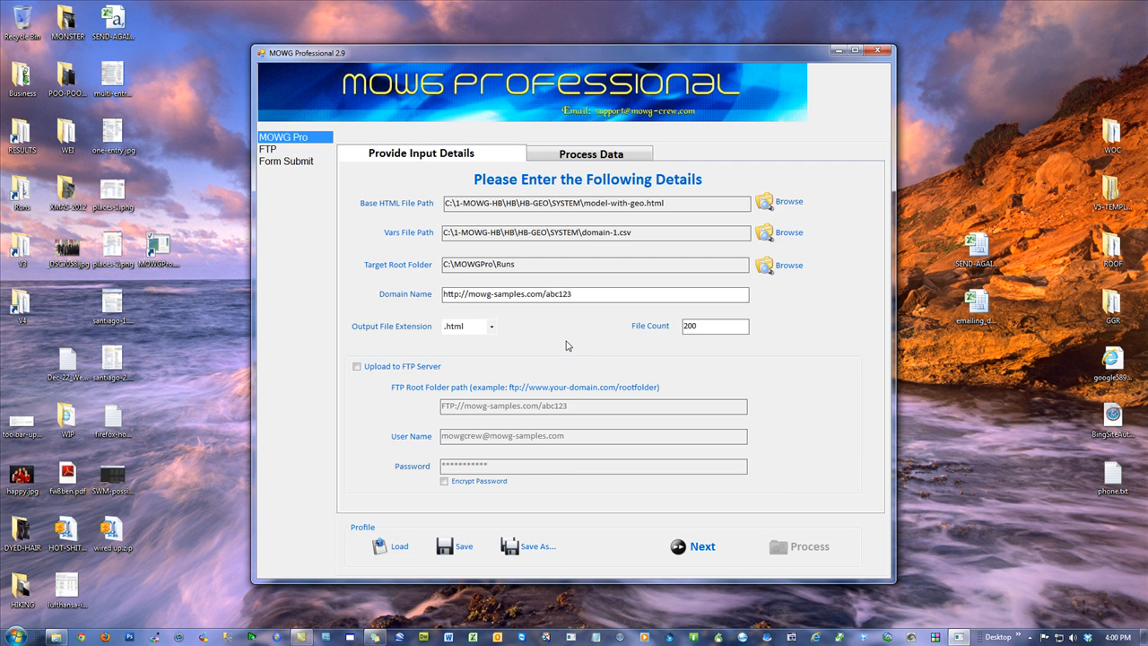
left_click(356, 367)
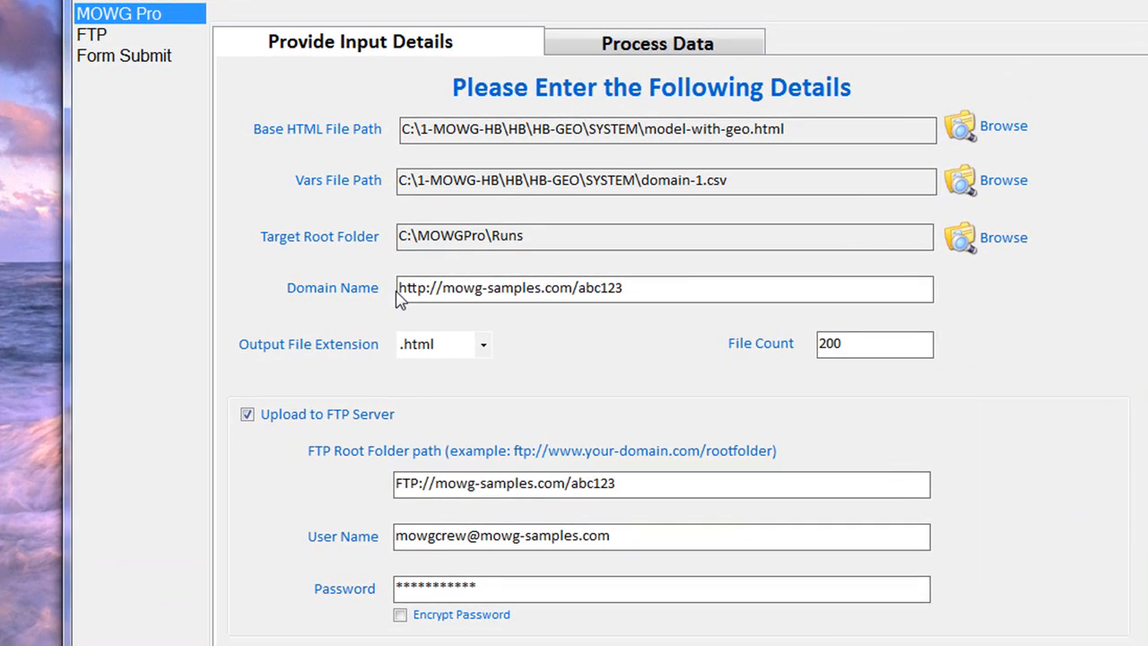
left_click_drag(413, 289, 583, 289)
left_click(583, 288)
left_click_drag(671, 279, 576, 291)
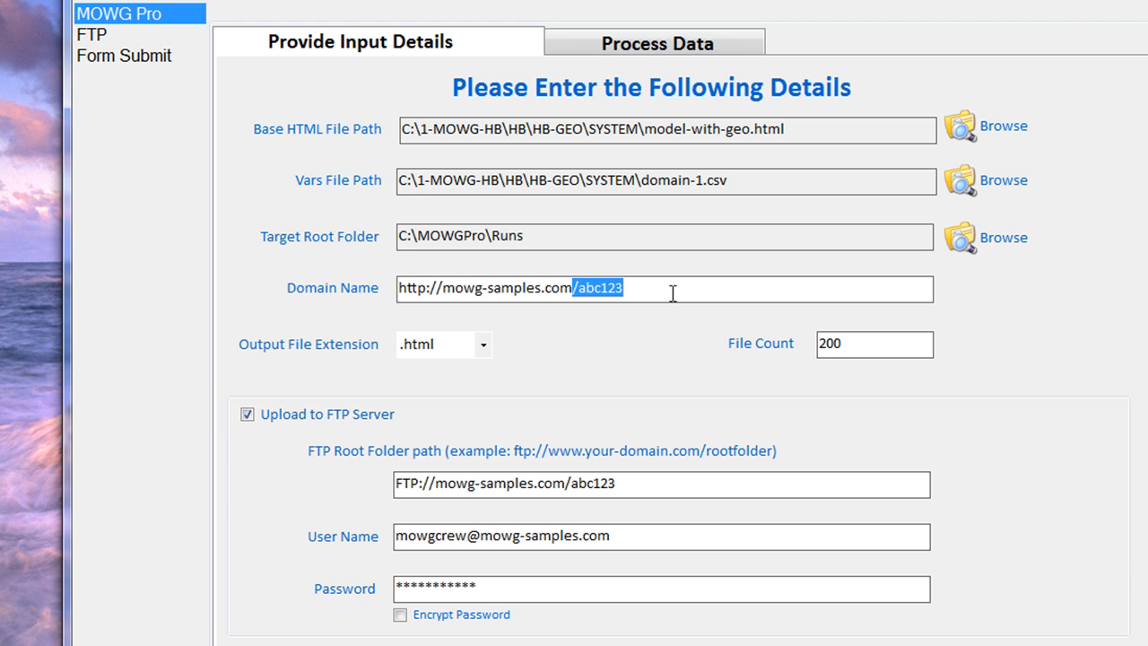
left_click(654, 294)
left_click(573, 287)
type("/public")
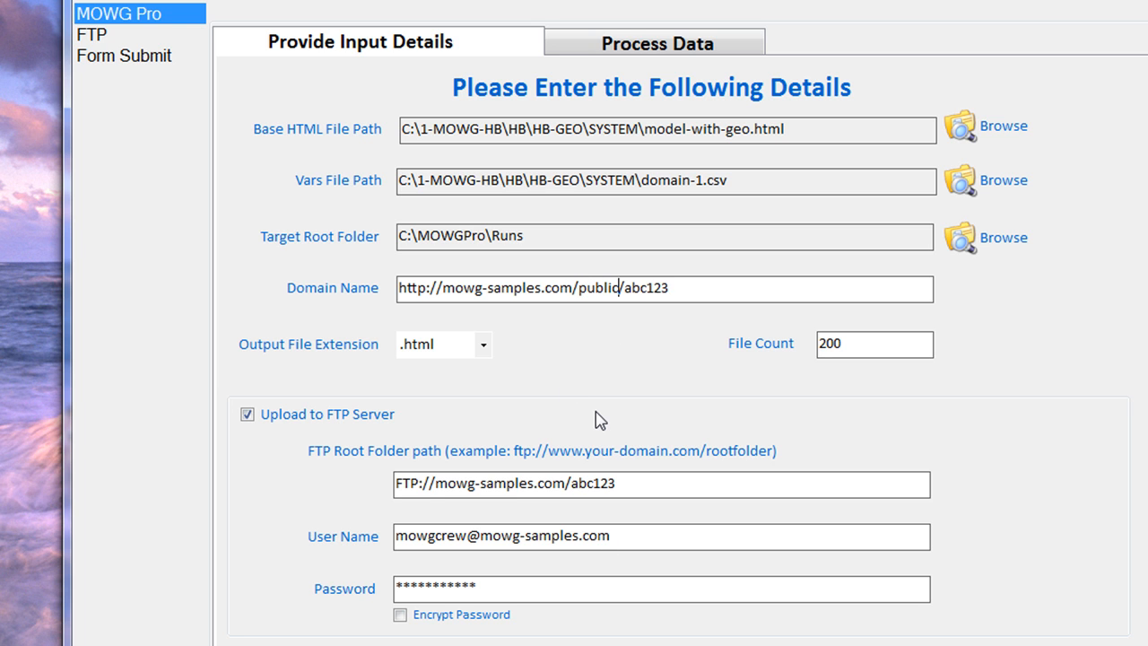
type("_html")
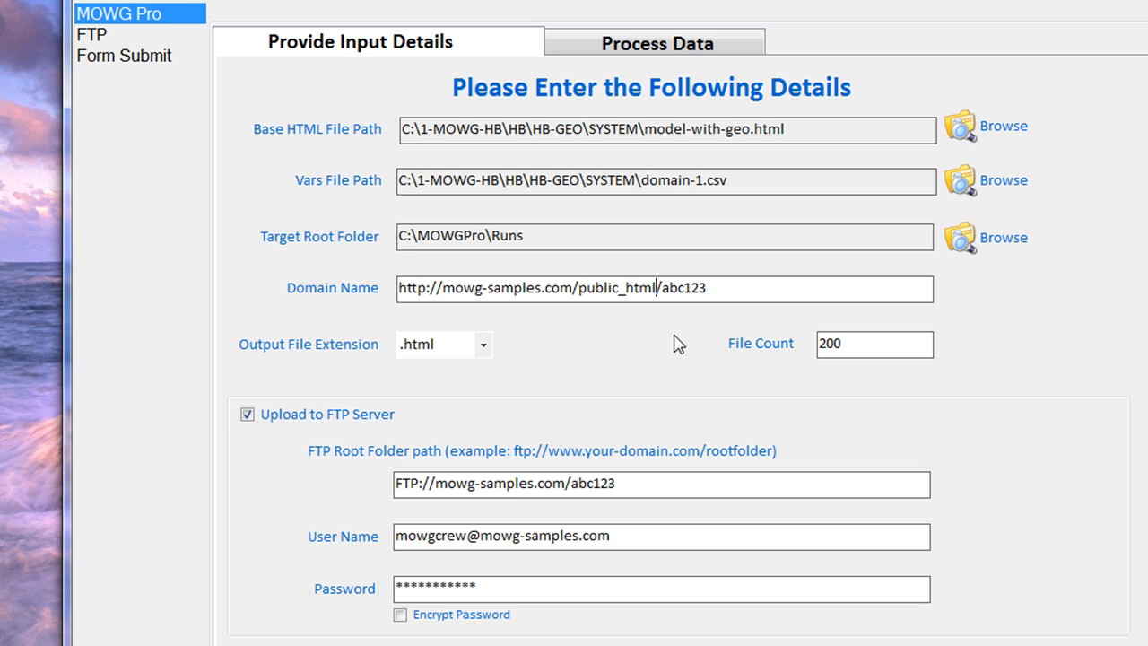
left_click_drag(708, 291, 386, 309)
left_click(710, 288)
left_click_drag(663, 288, 576, 288)
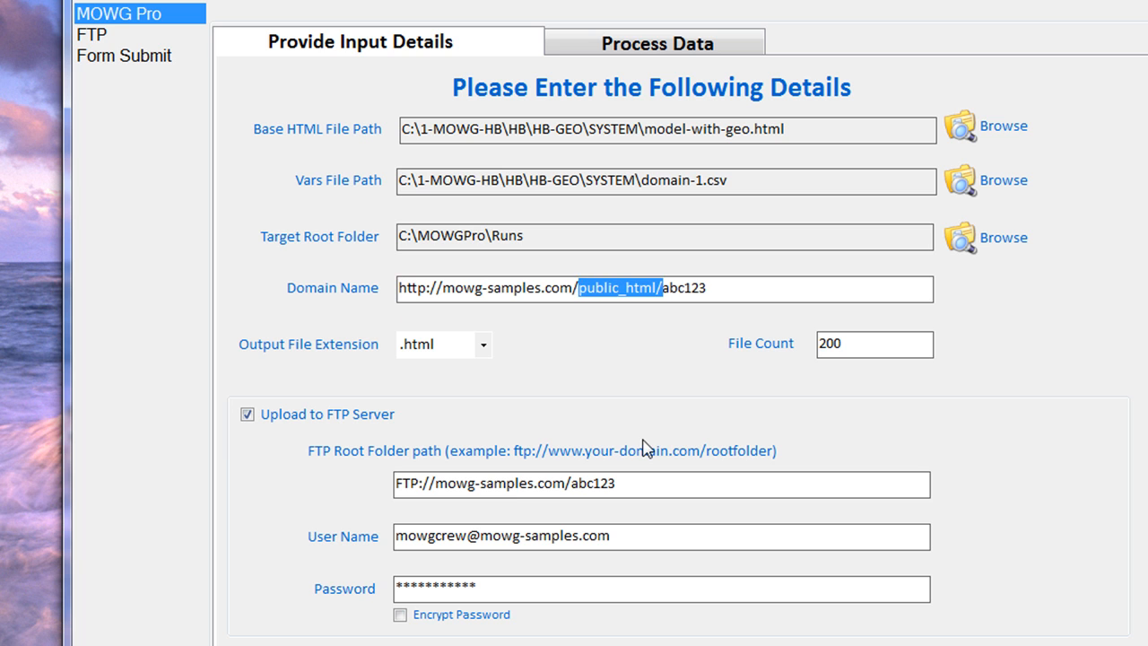
key("BackSpace")
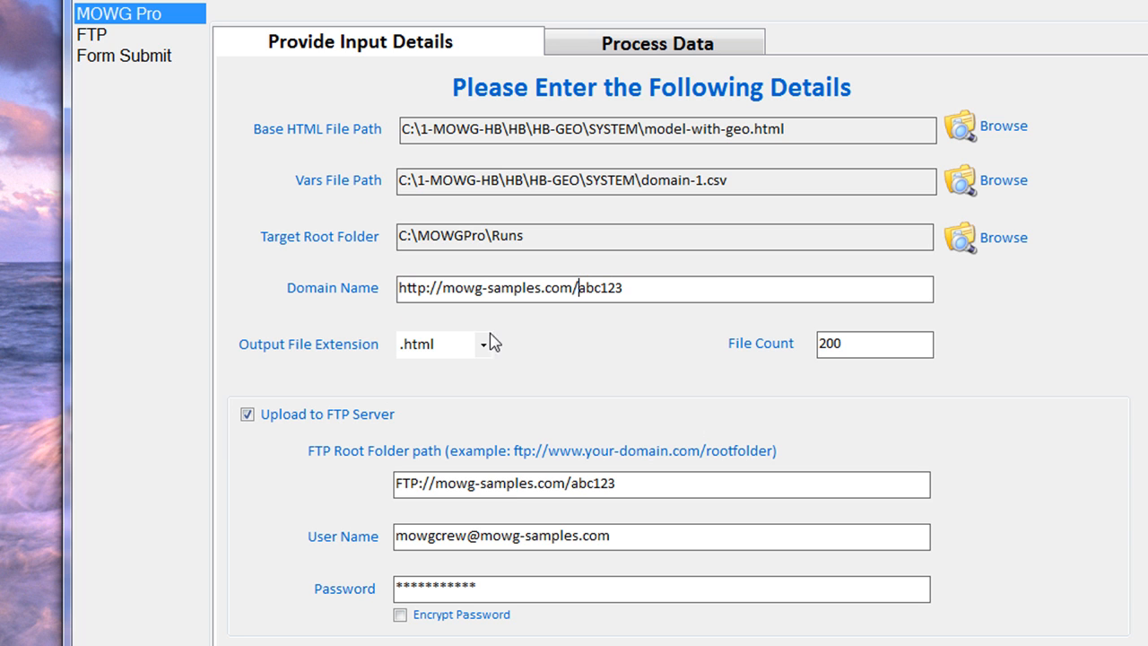
Insert public_html/ after com/ in the FTP root folder path
left_click(572, 484)
double_click(479, 587)
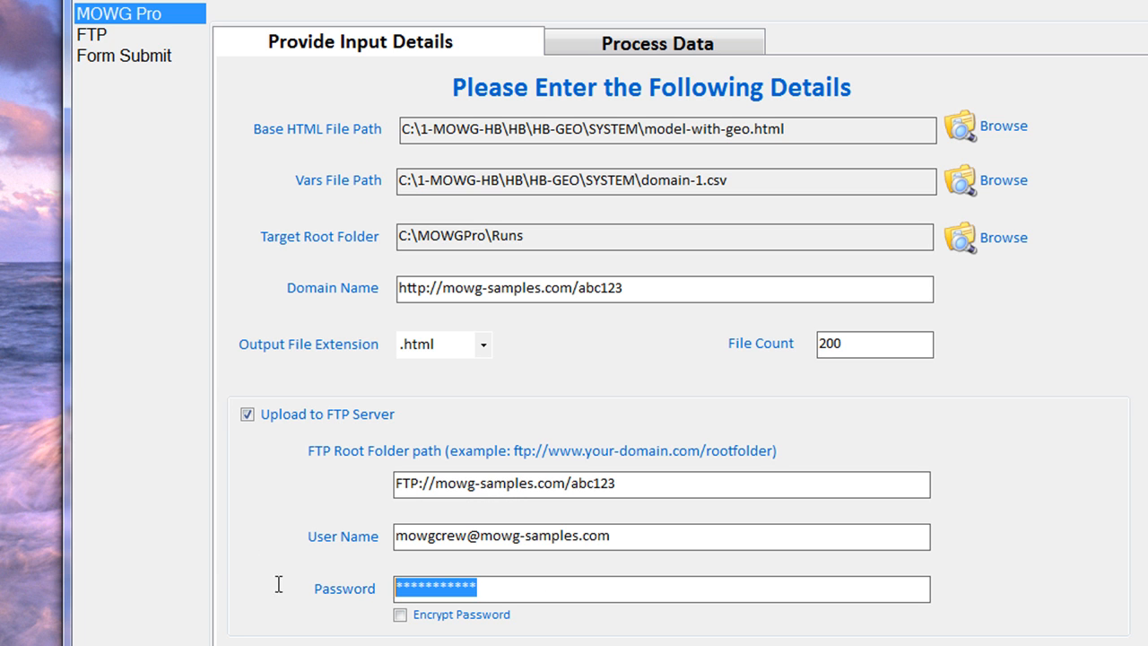
double_click(596, 542)
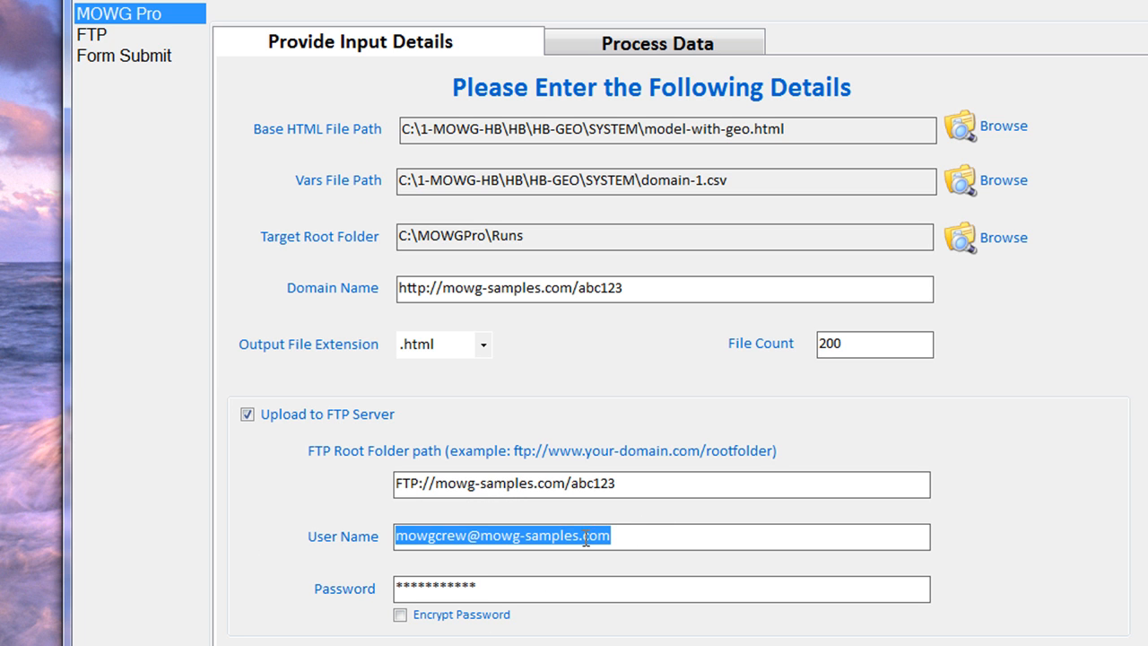
left_click(642, 544)
left_click(570, 484)
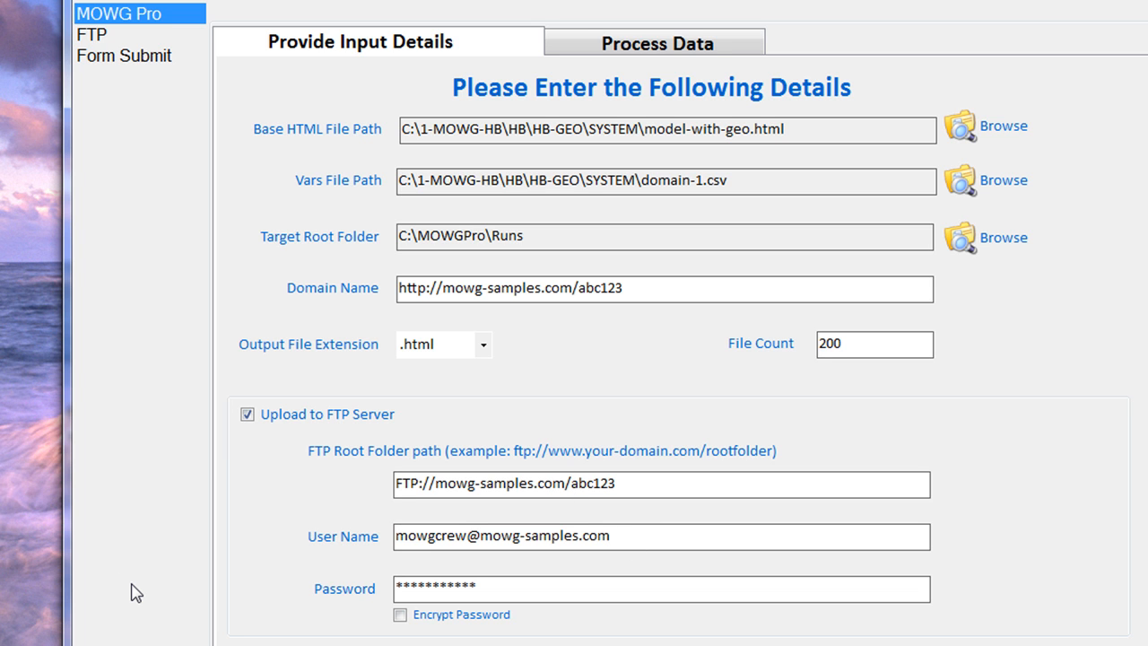
type("public_html/")
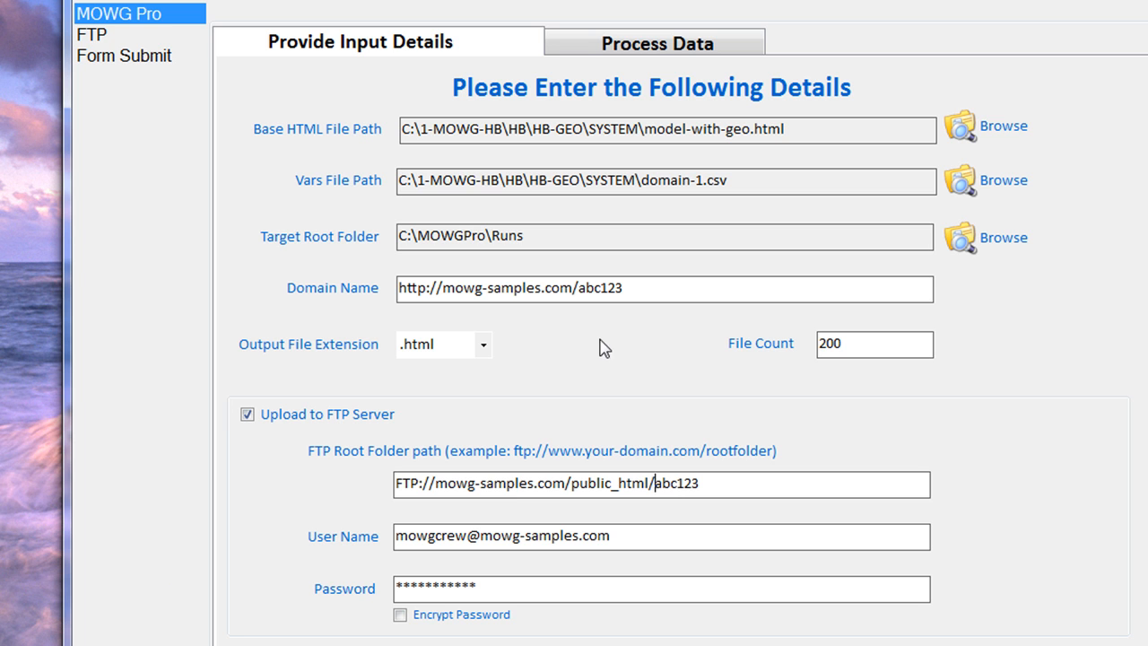
Replace mowg-samples with addon in Domain Name and FTP path, giving FTP://addon.com/public_html/addon
left_click_drag(545, 288, 443, 288)
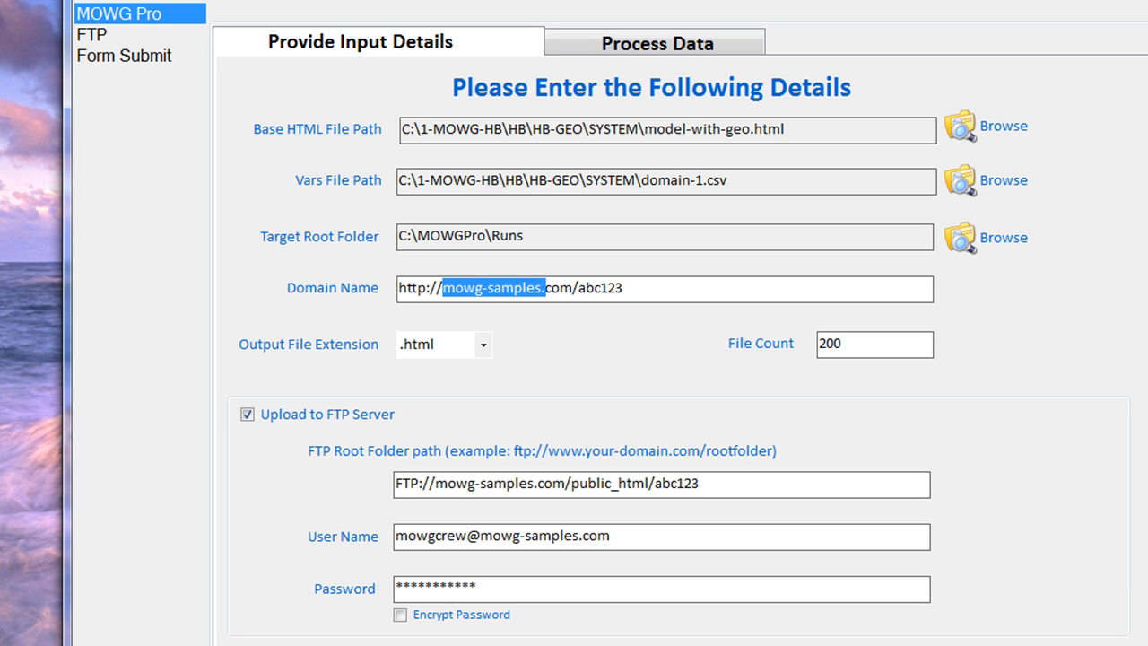
type("addon")
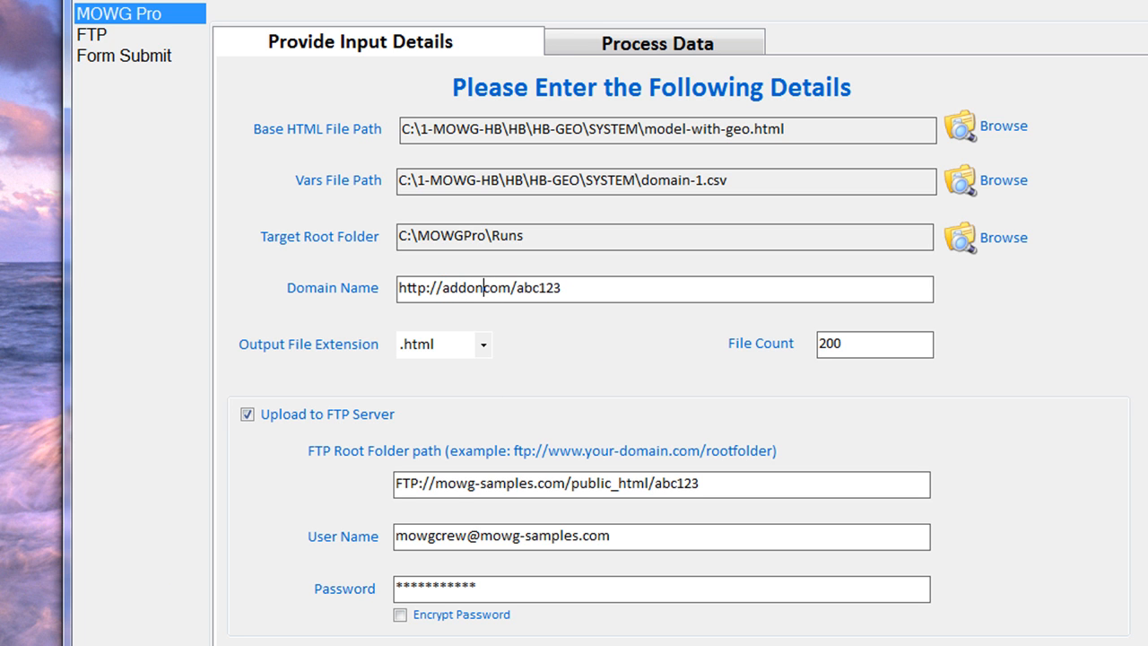
type(".")
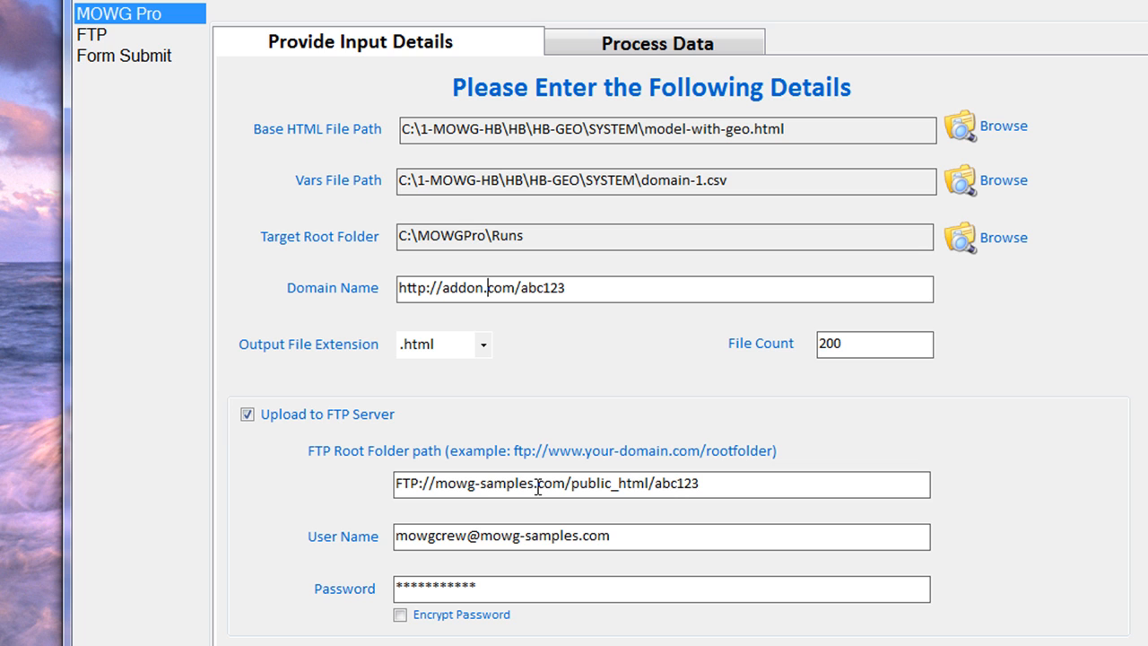
left_click(680, 484)
type("addon/")
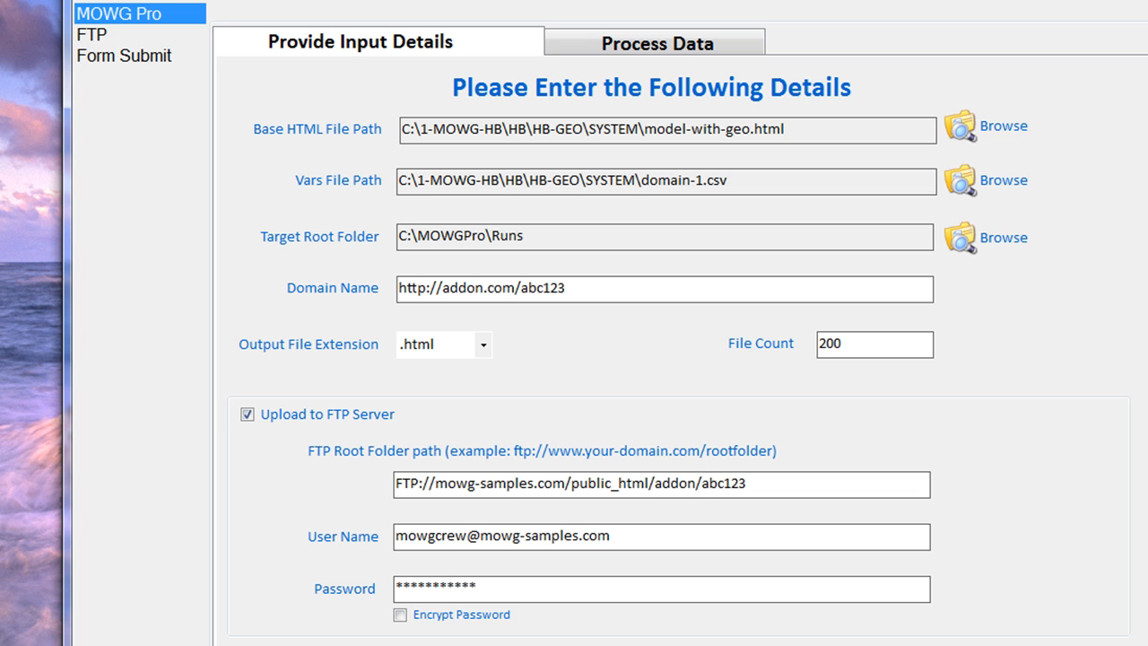
left_click_drag(535, 484, 430, 484)
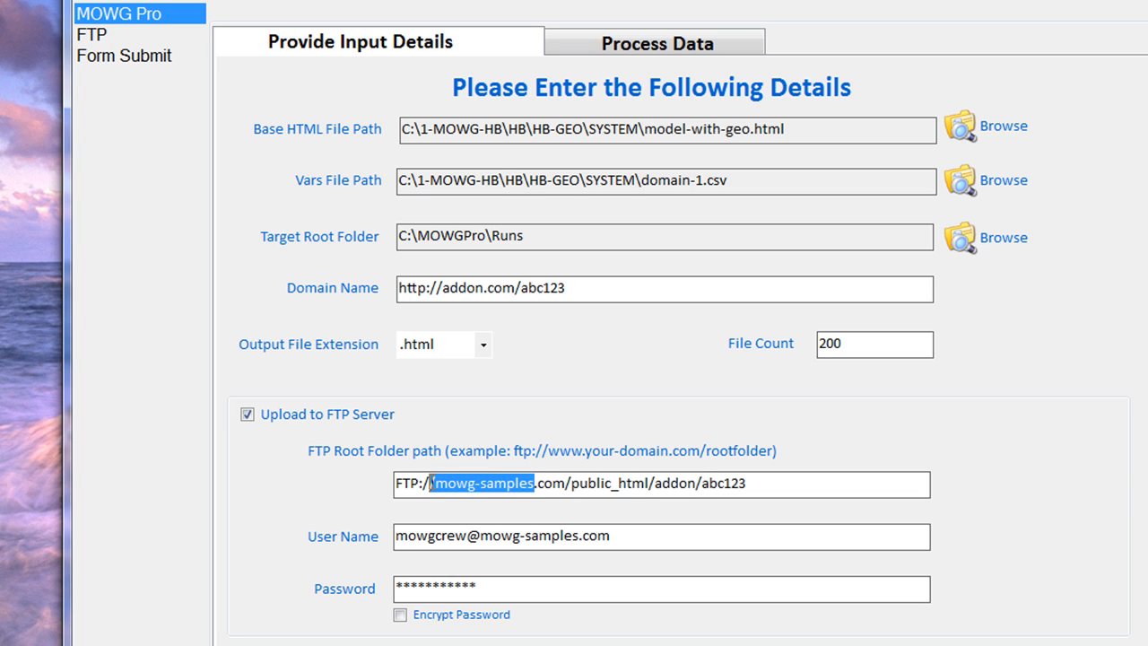
type("/addon")
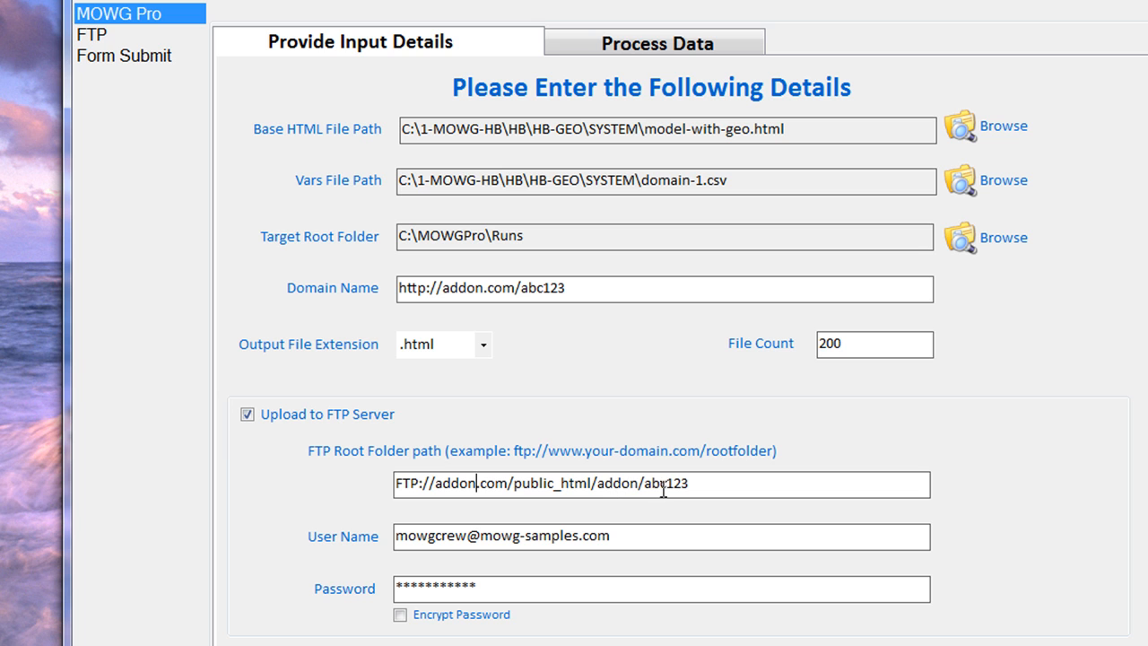
left_click_drag(724, 490, 637, 492)
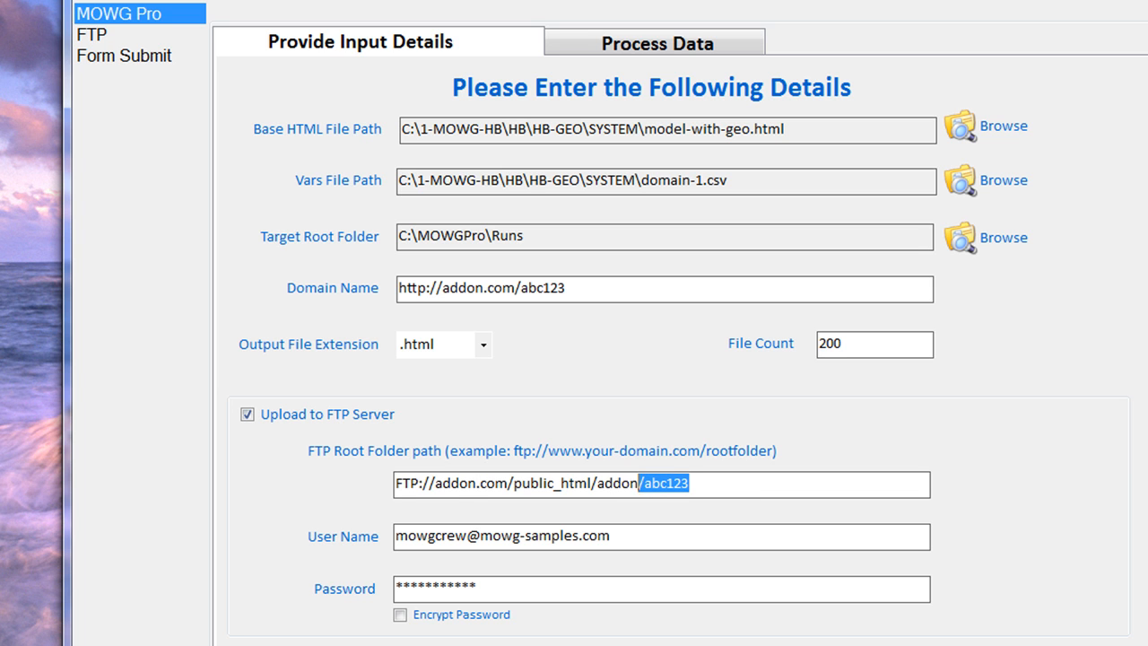
key("BackSpace")
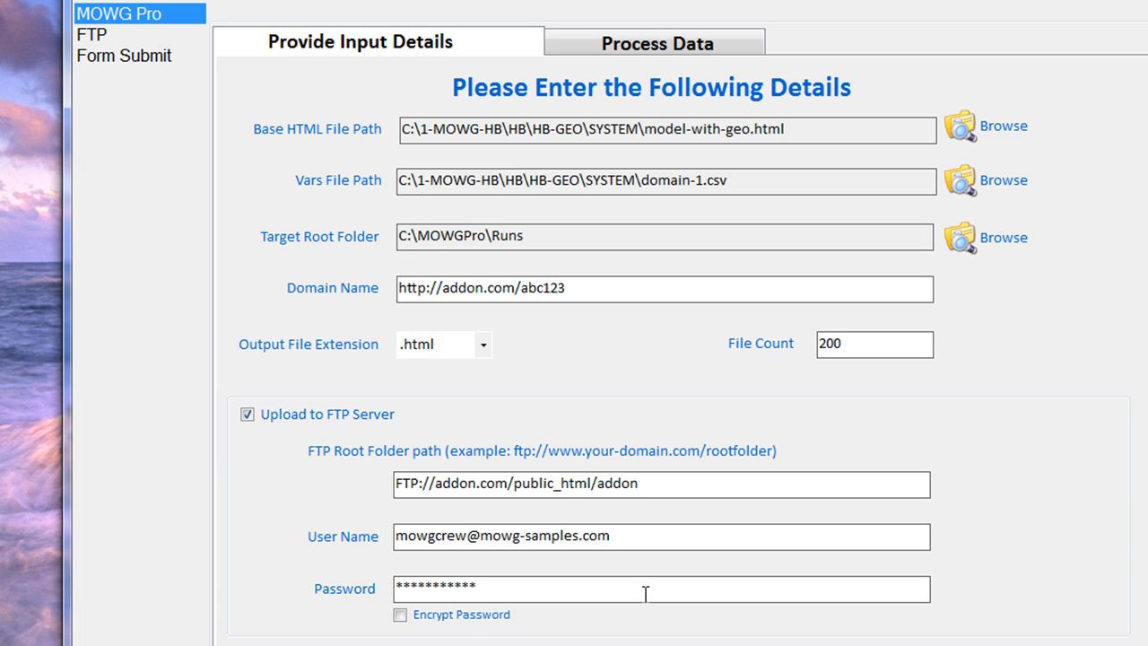
Append /abc123 to the FTP root path, fixing the typo, and insert public_html/ before abc123
type("/abvc")
type("123")
key("Left")
key("Left")
key("Left")
key("Left")
type("public")
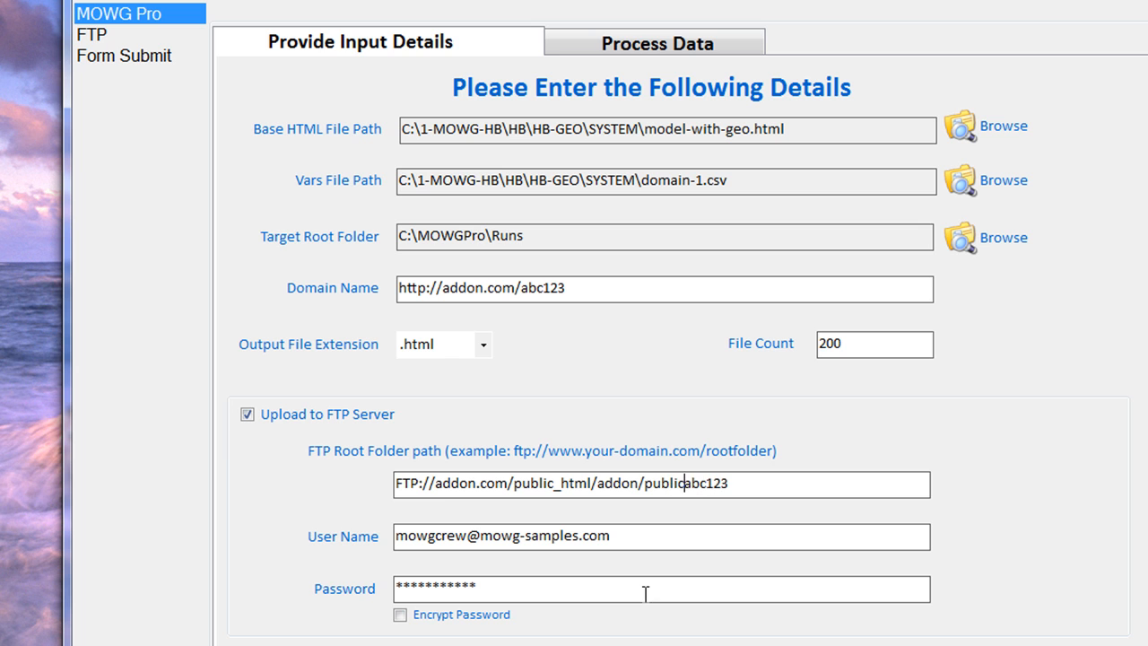
type("_html/")
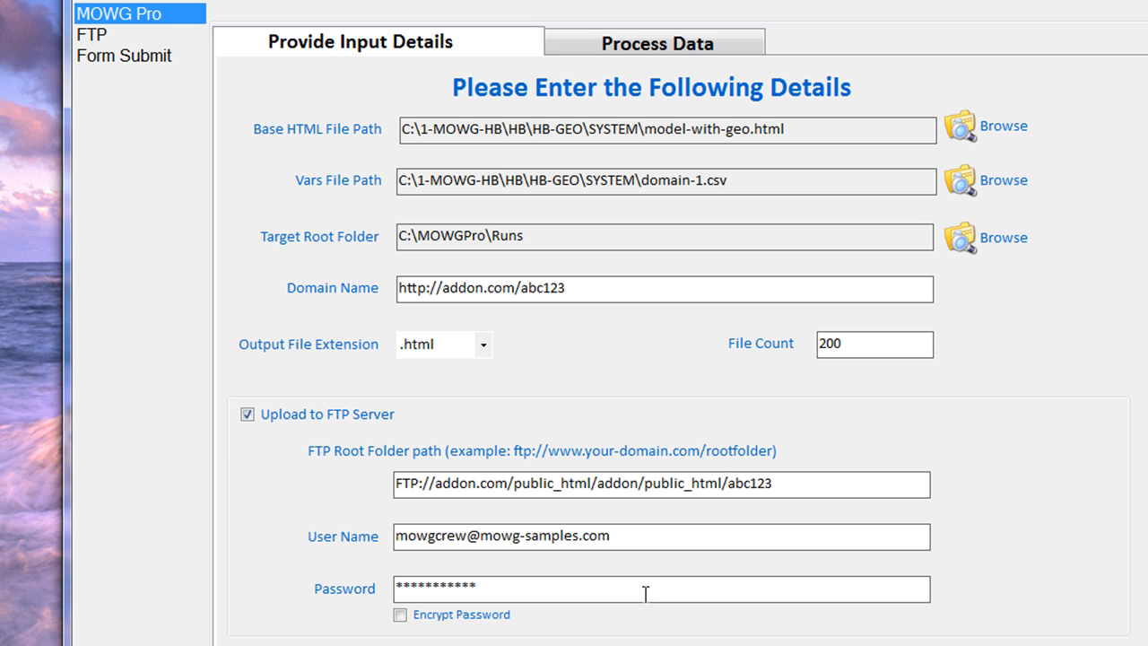
key("End")
double_click(639, 541)
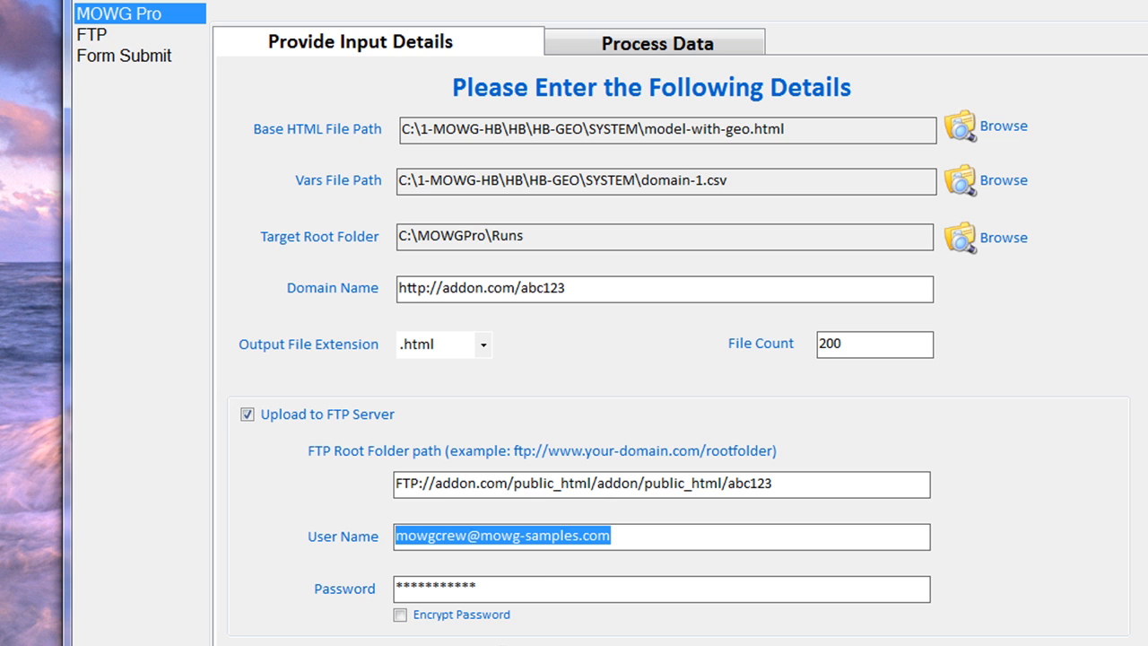
double_click(543, 589)
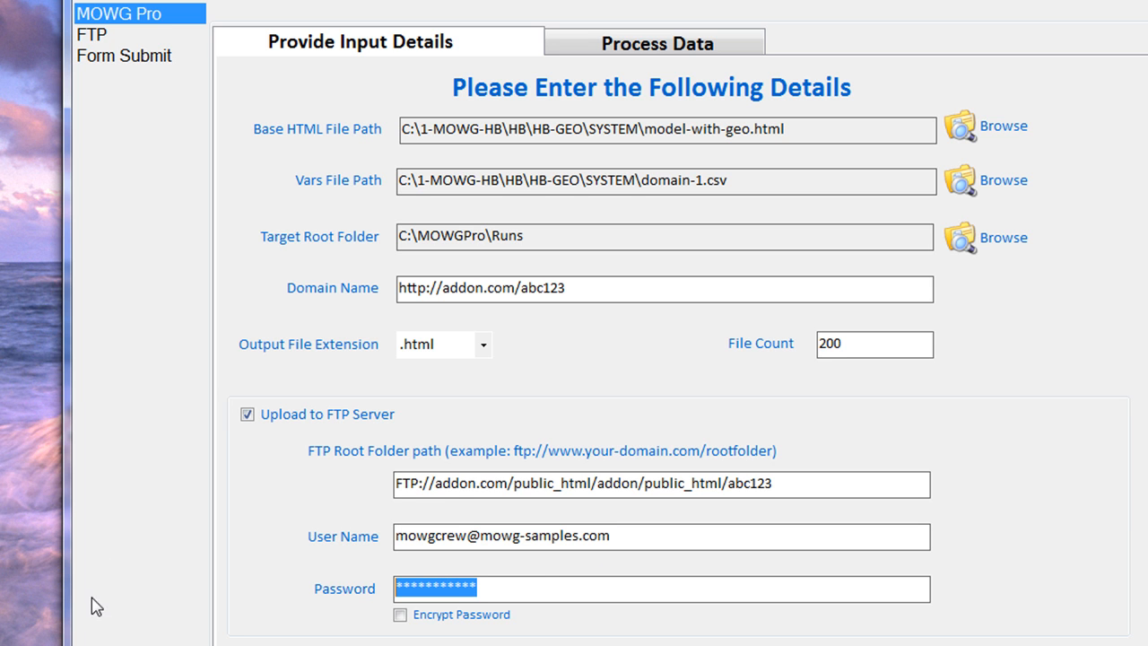
left_click(442, 289)
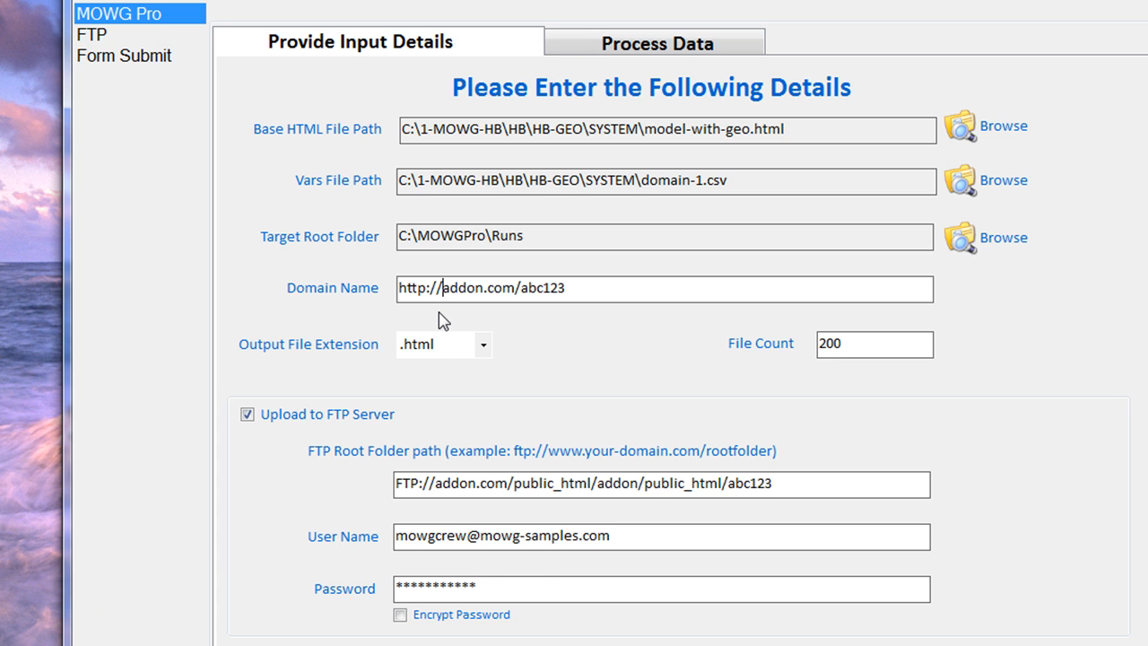
type("abc123")
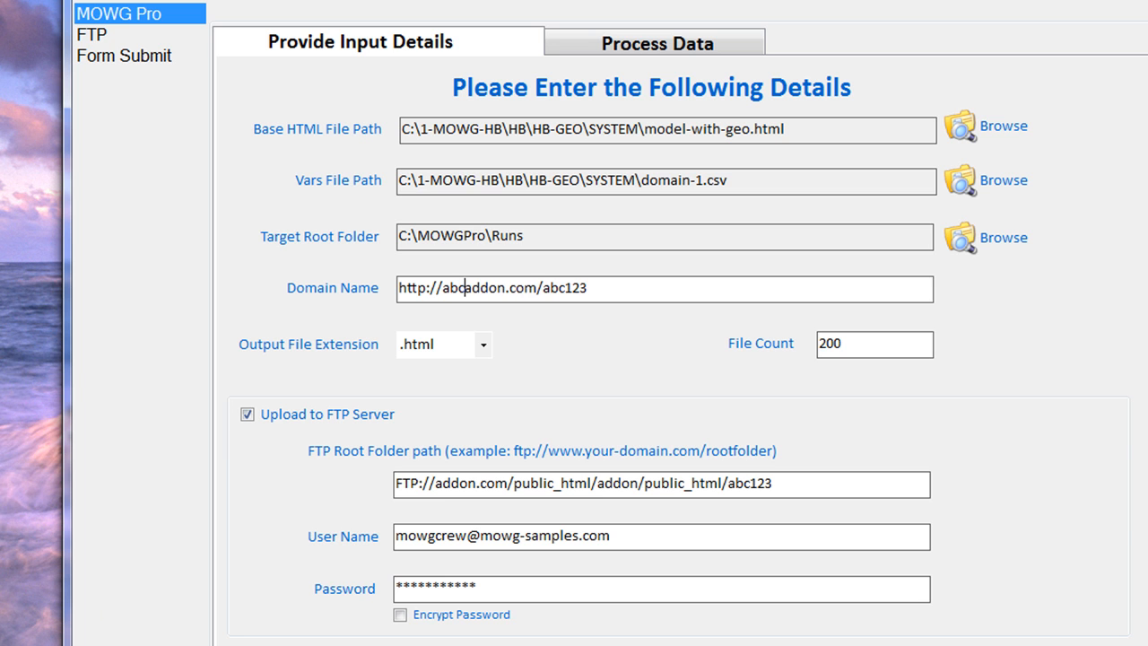
type(".")
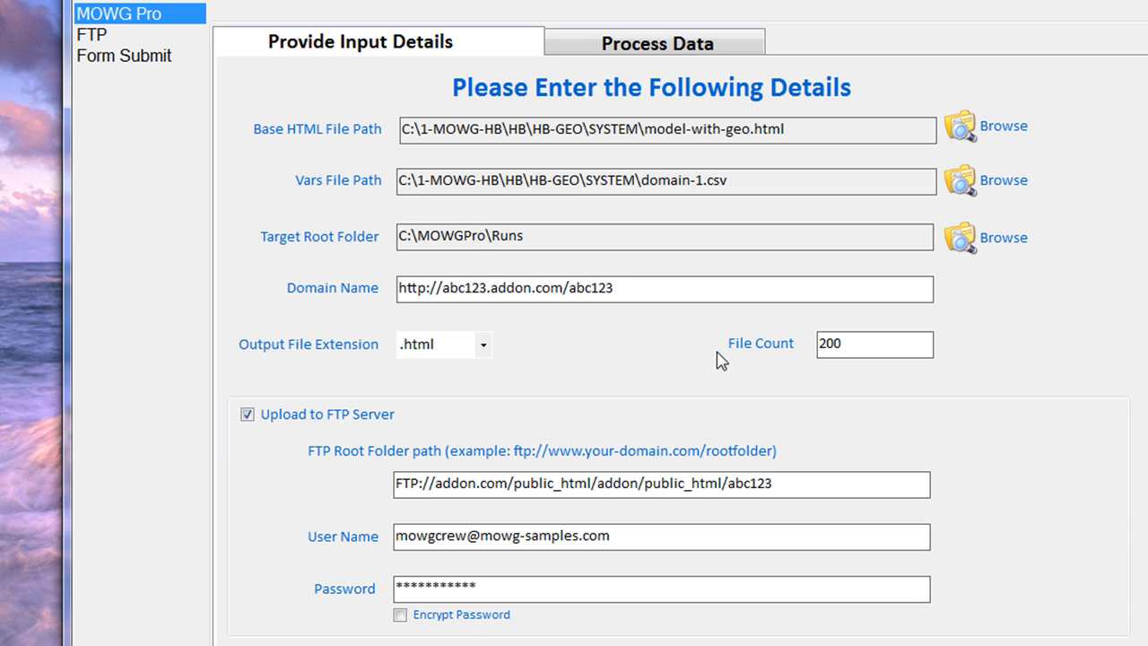
left_click_drag(536, 289, 492, 288)
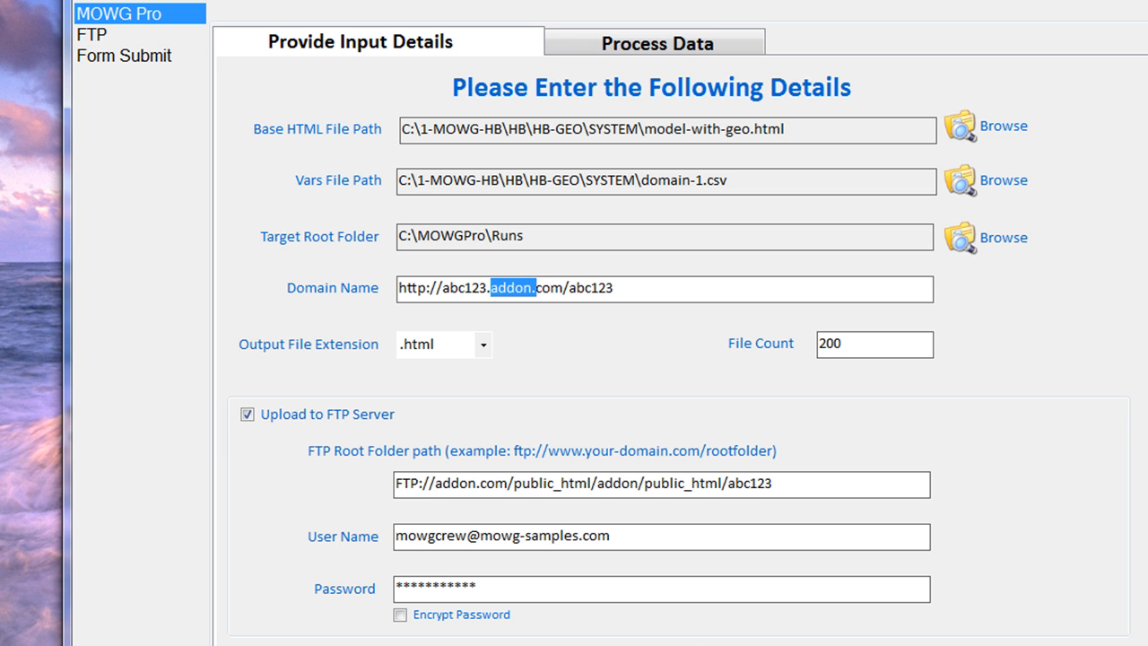
type("pri")
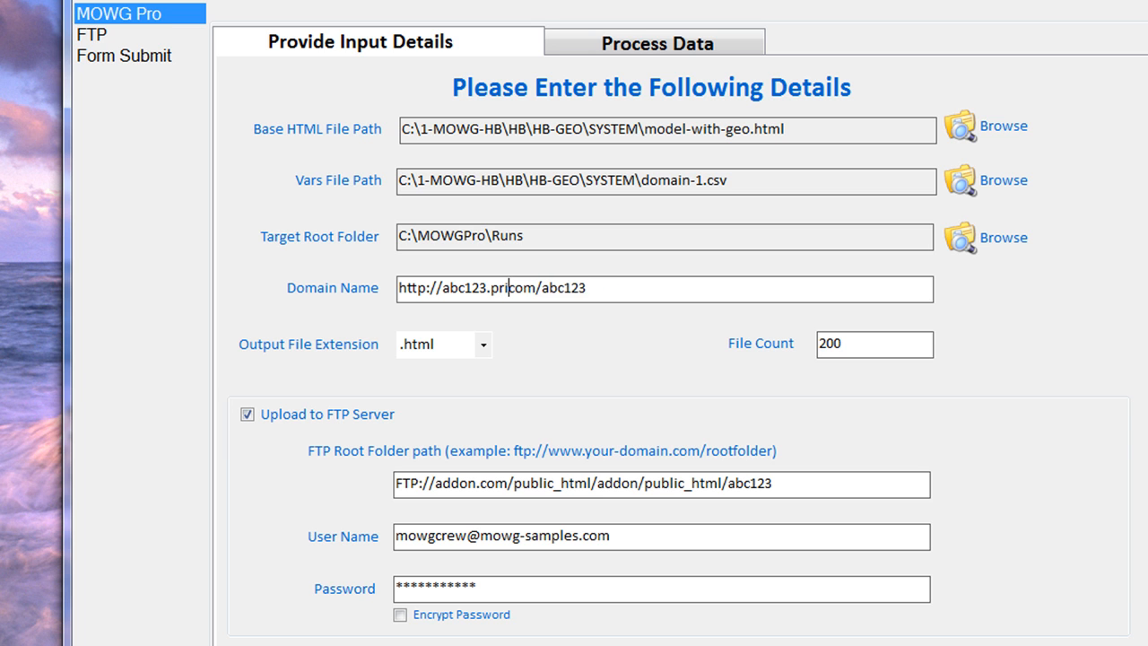
type("mary.")
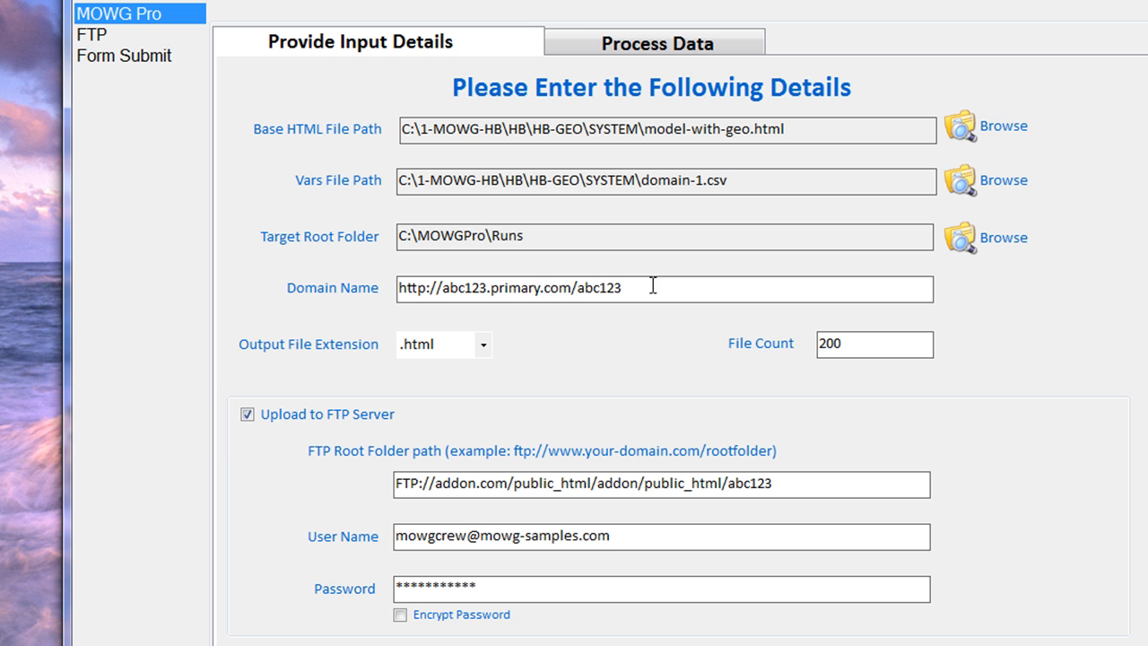
left_click_drag(649, 287, 574, 291)
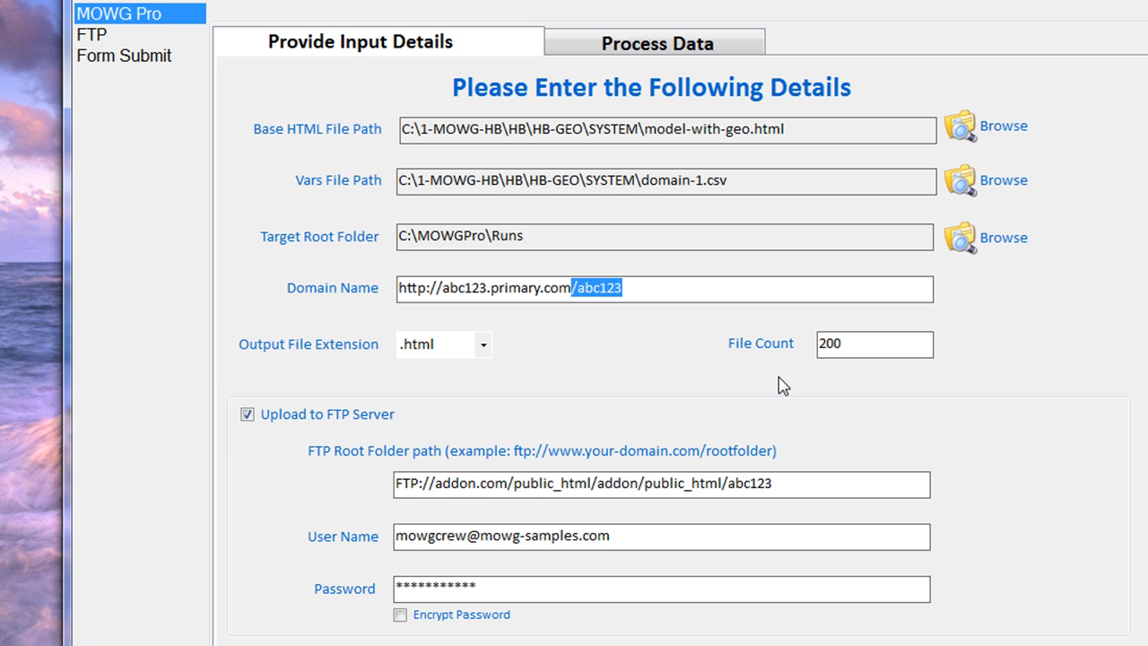
left_click_drag(491, 289, 442, 289)
left_click_drag(635, 284, 599, 287)
double_click(600, 287)
left_click(653, 288)
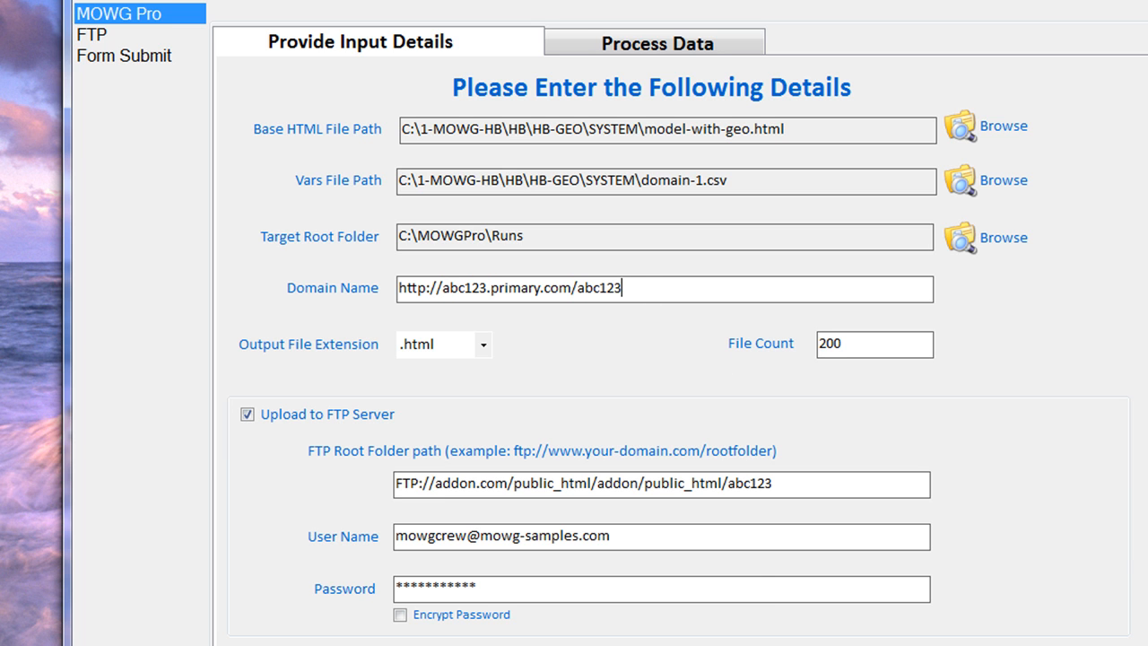
key("alt+F4")
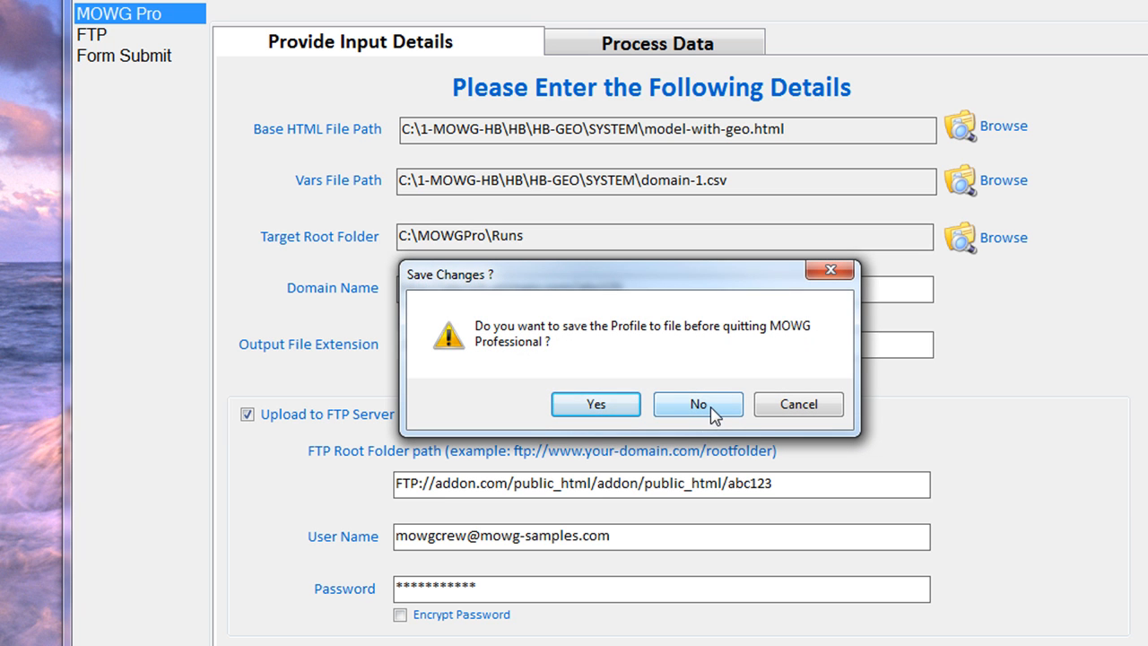
left_click(809, 402)
left_click_drag(802, 479, 230, 494)
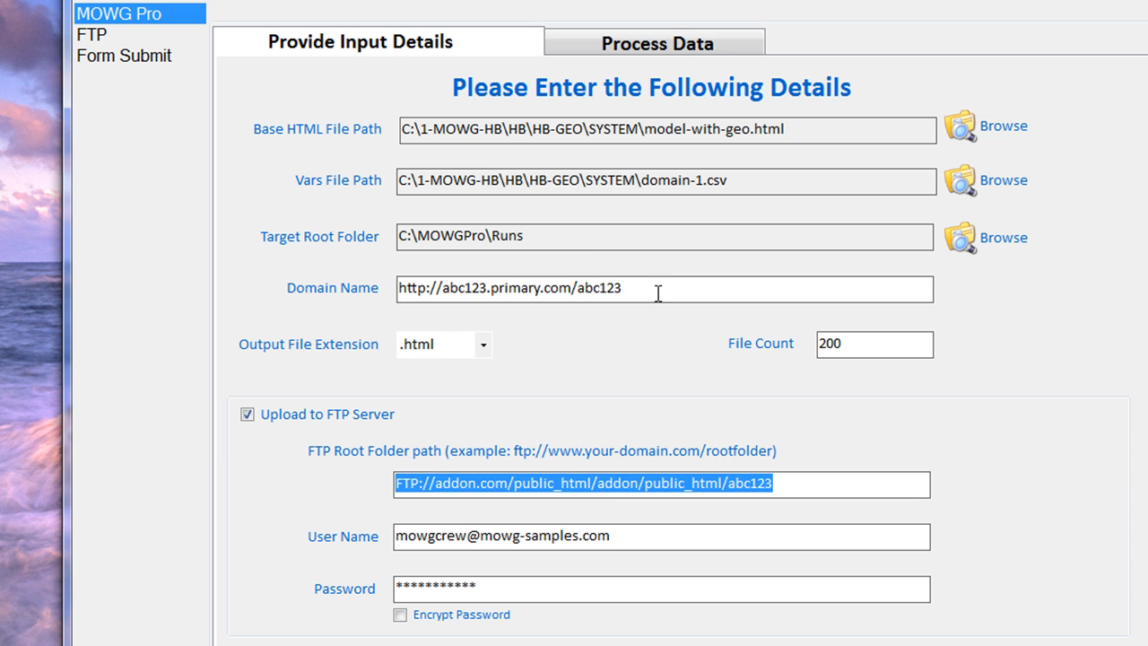
left_click_drag(659, 293, 271, 298)
left_click_drag(827, 485, 82, 502)
left_click_drag(673, 538, 81, 538)
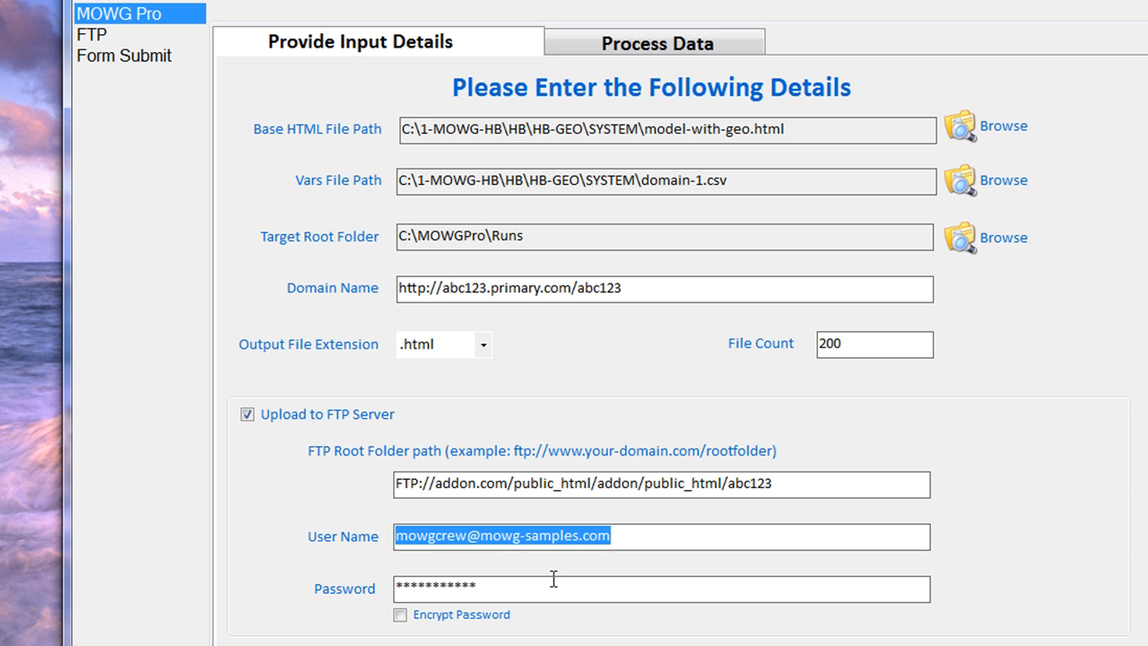
left_click_drag(552, 579, 5, 639)
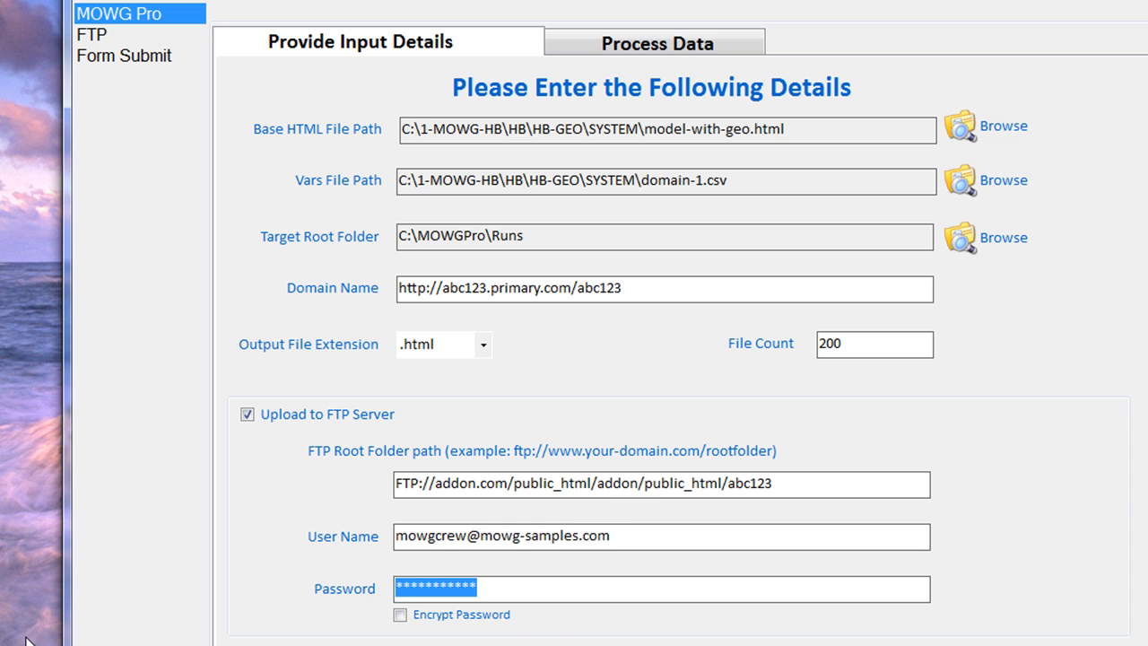
left_click(103, 36)
left_click_drag(618, 221, 147, 260)
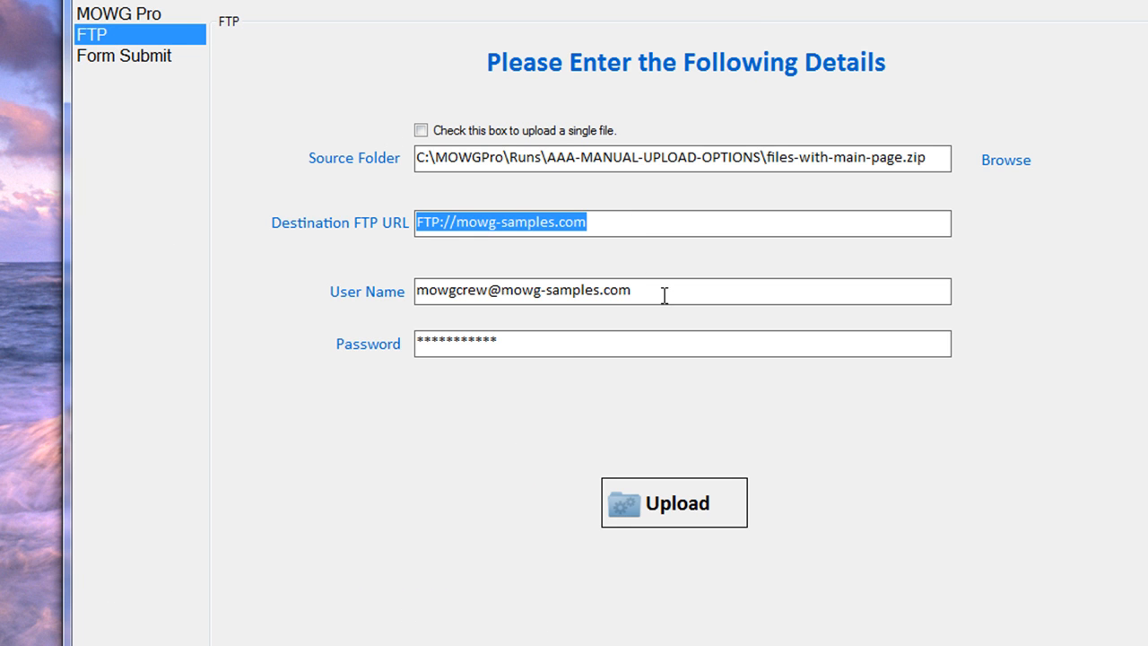
left_click_drag(664, 295, 130, 296)
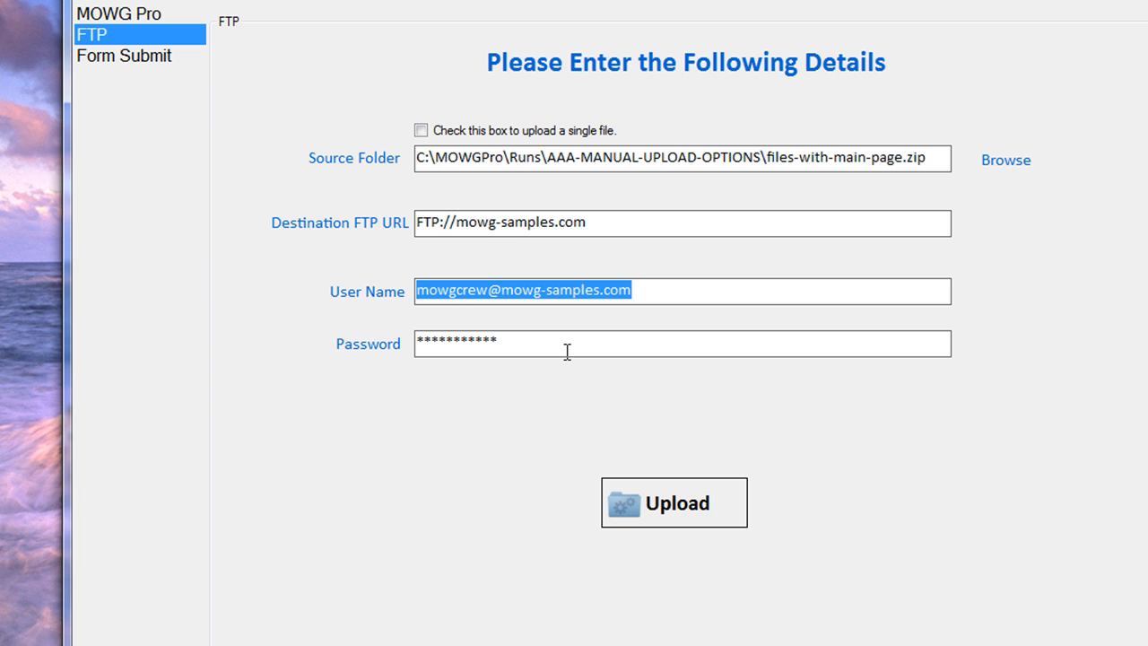
left_click_drag(567, 351, 141, 393)
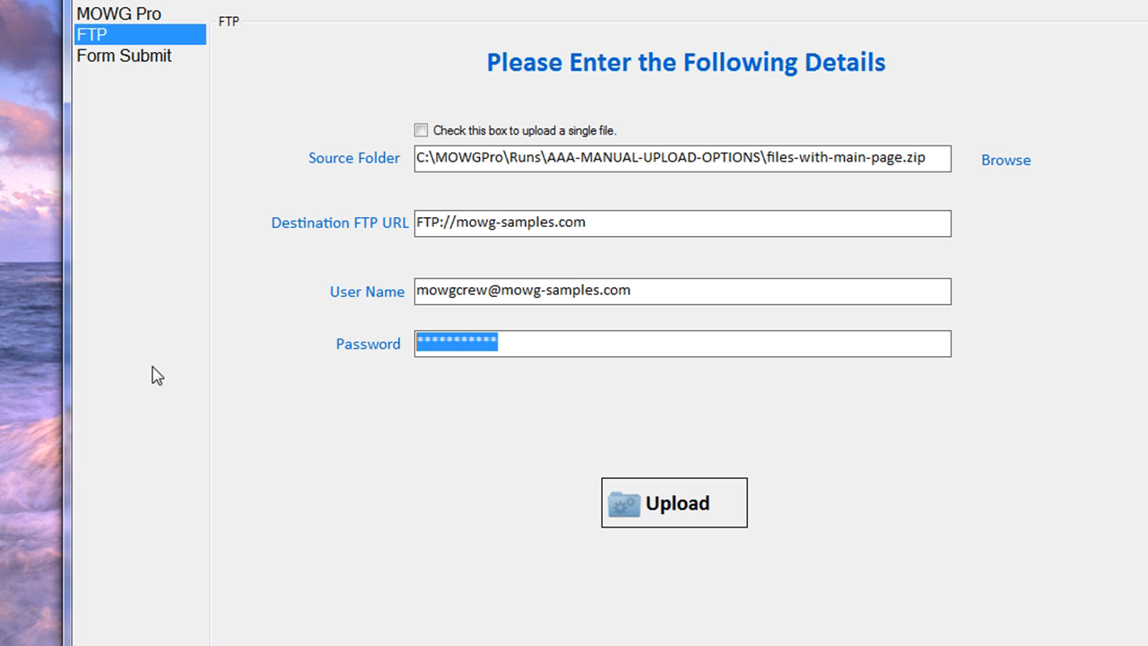
left_click(105, 14)
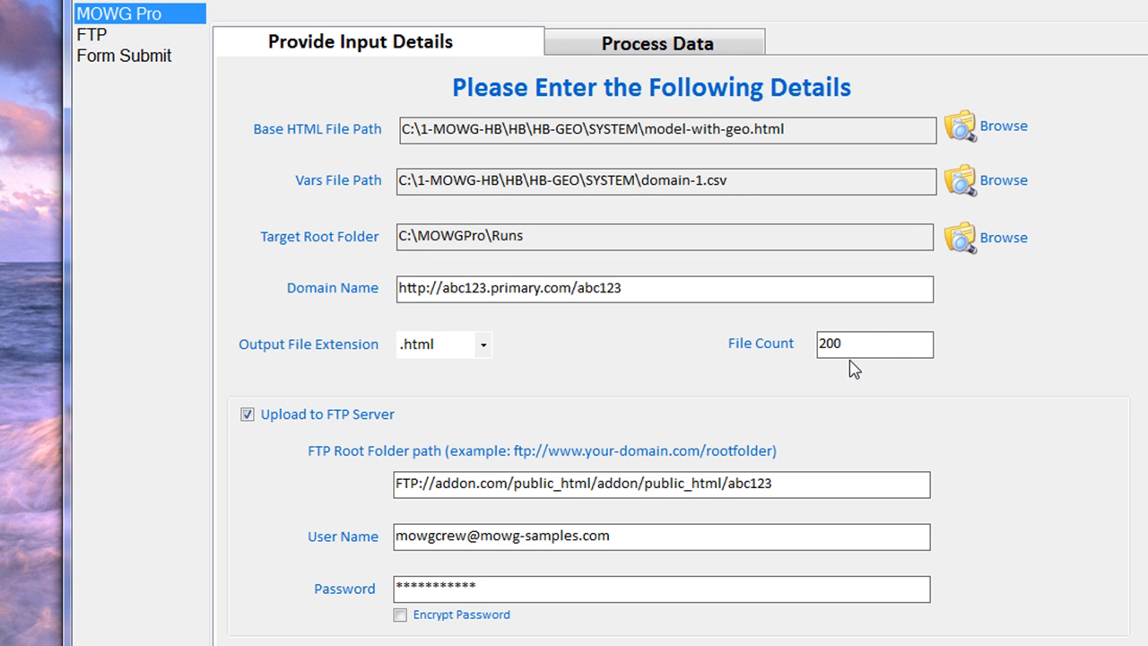
Restore File Count to 200 after mistyping 2000
left_click_drag(861, 339, 380, 351)
type("2000")
key("BackSpace")
left_click(738, 285)
left_click(550, 240)
Toggle Encrypt Password on and back off while reviewing the Domain Name and FTP fields
left_click(401, 615)
left_click_drag(671, 287, 78, 290)
left_click(839, 483)
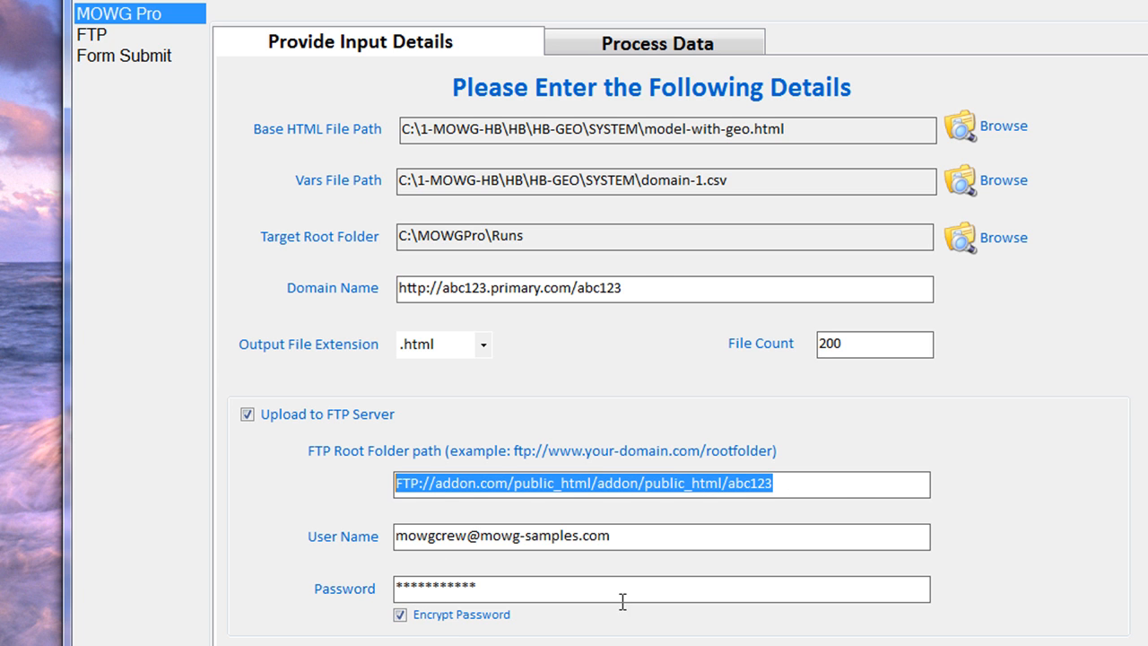
key("Tab")
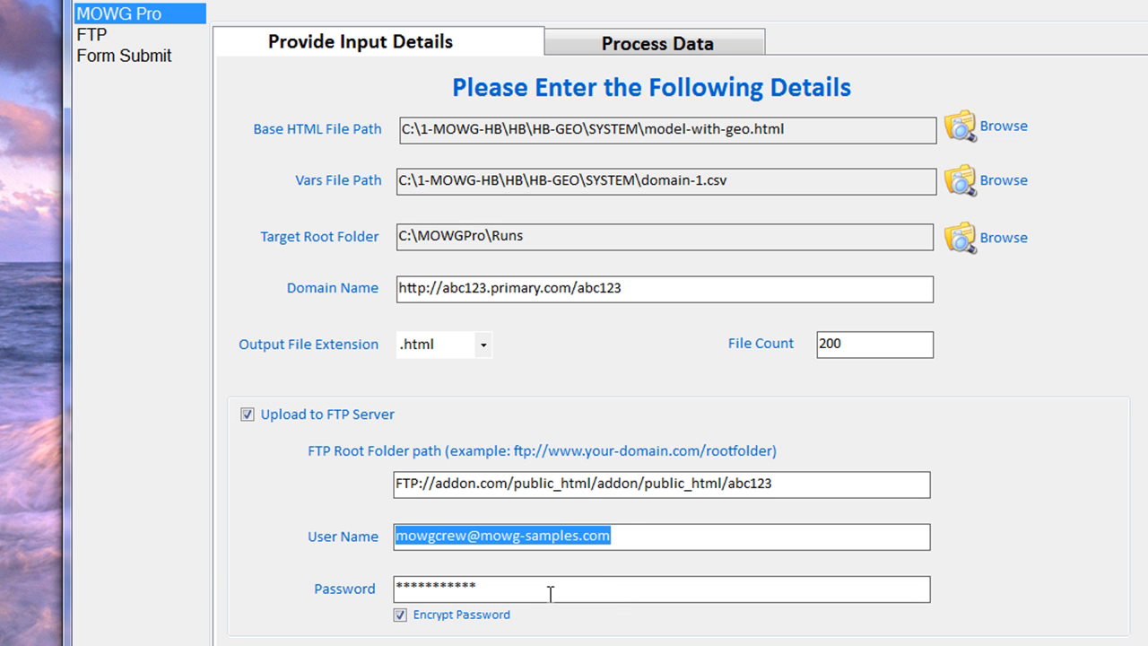
key("Tab")
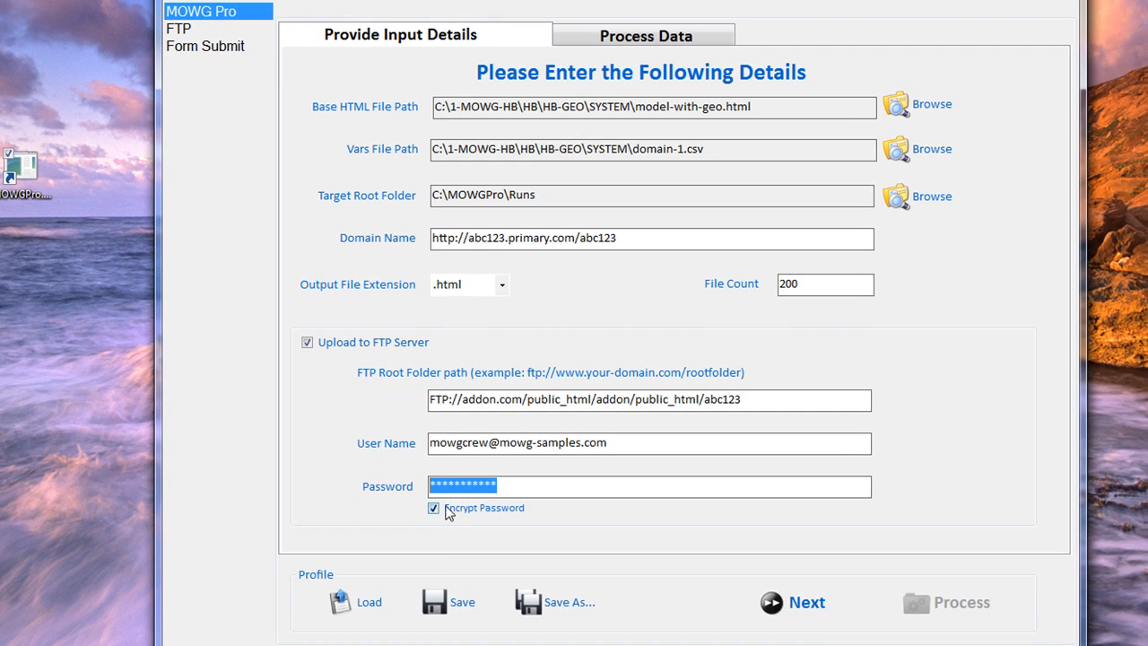
left_click(434, 508)
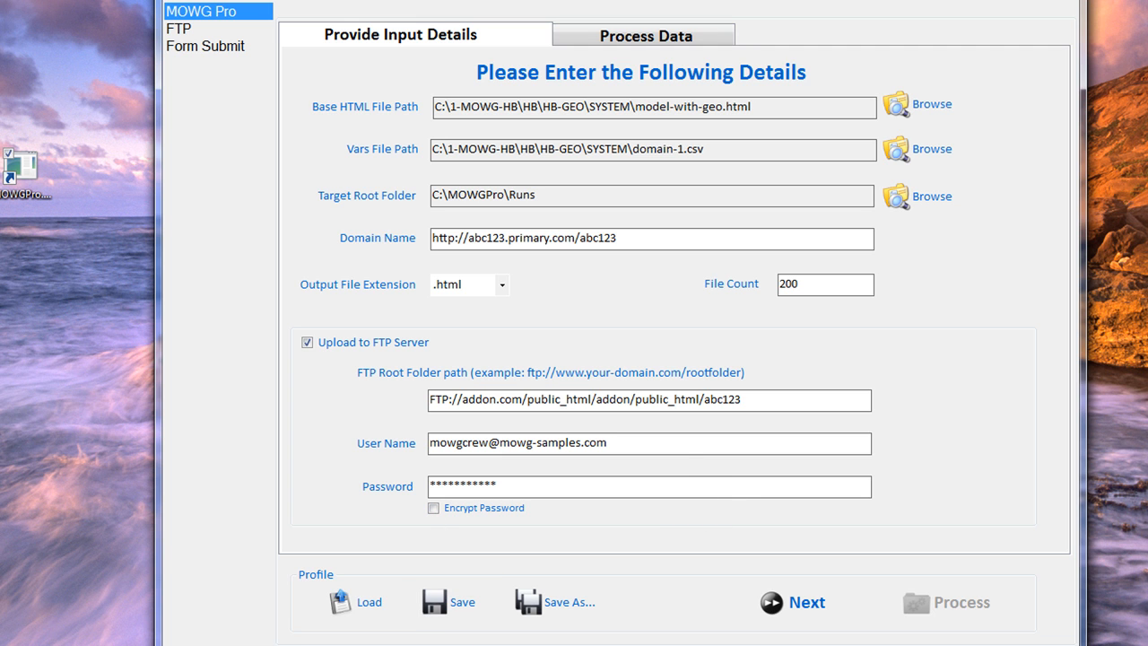
Click Save, answer No to Save Changes to close MOWG, and open the HB-FULL-STACK folder
left_click(457, 602)
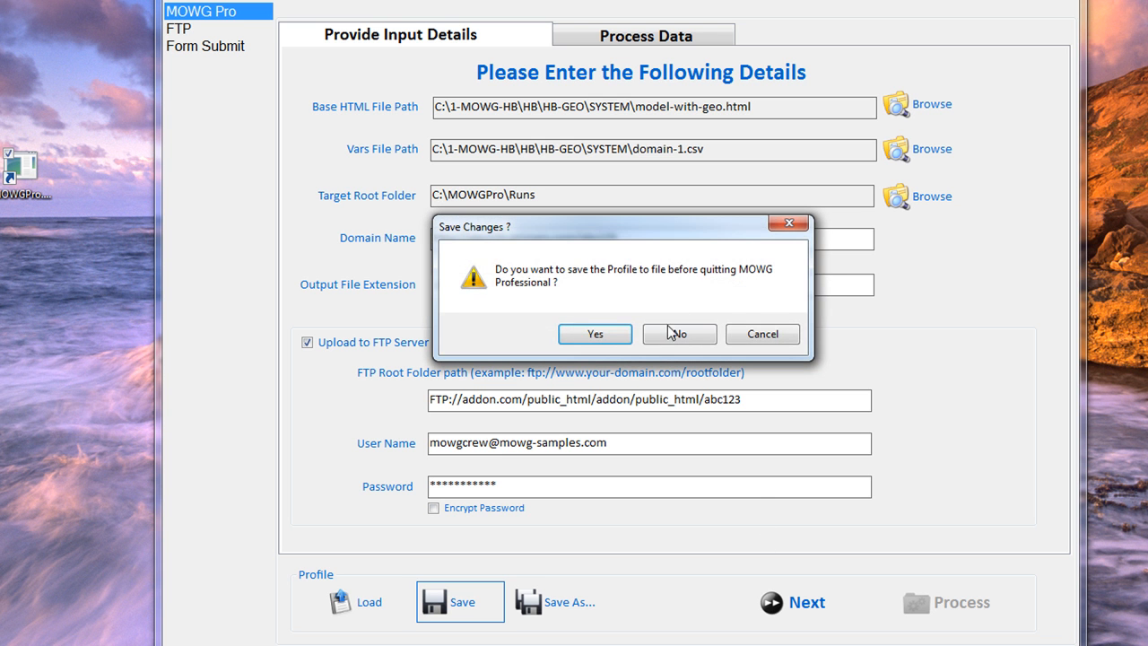
left_click(671, 337)
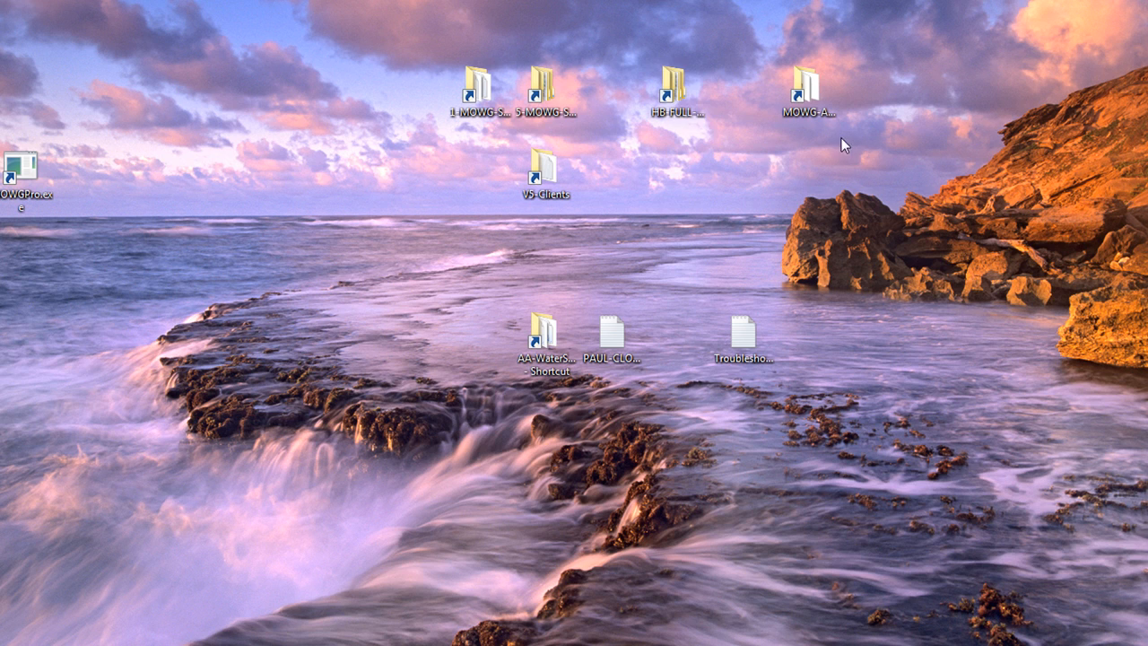
double_click(674, 90)
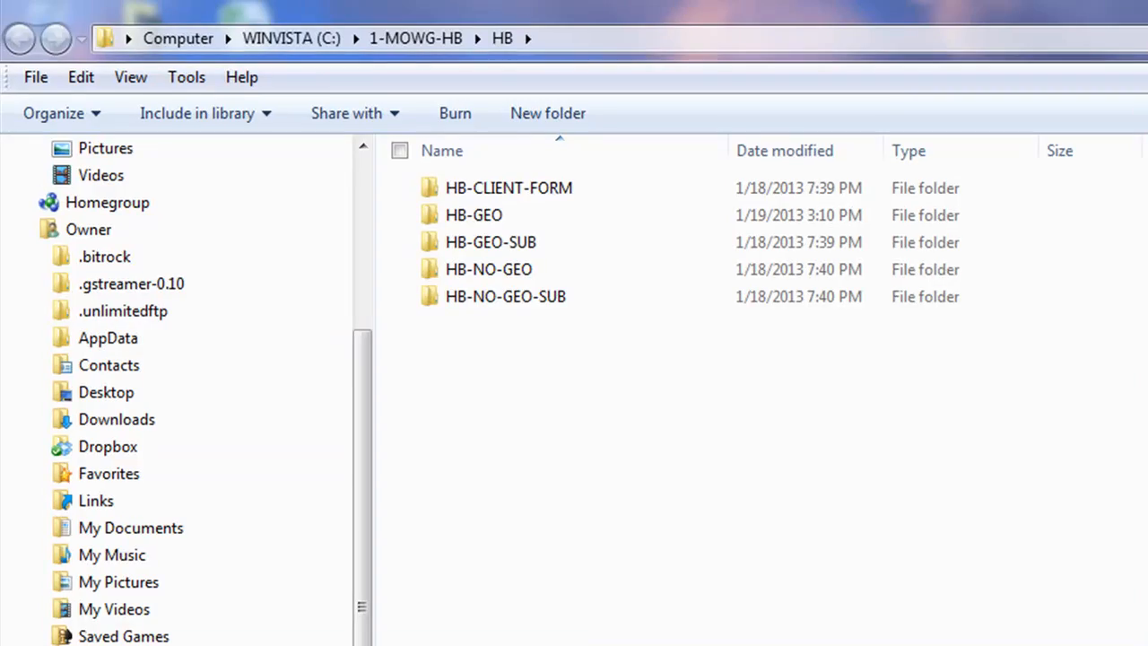
Browse to HB-GEO > SYSTEM and open zz-auto-create.pfl with Notepad to view its XML
double_click(491, 217)
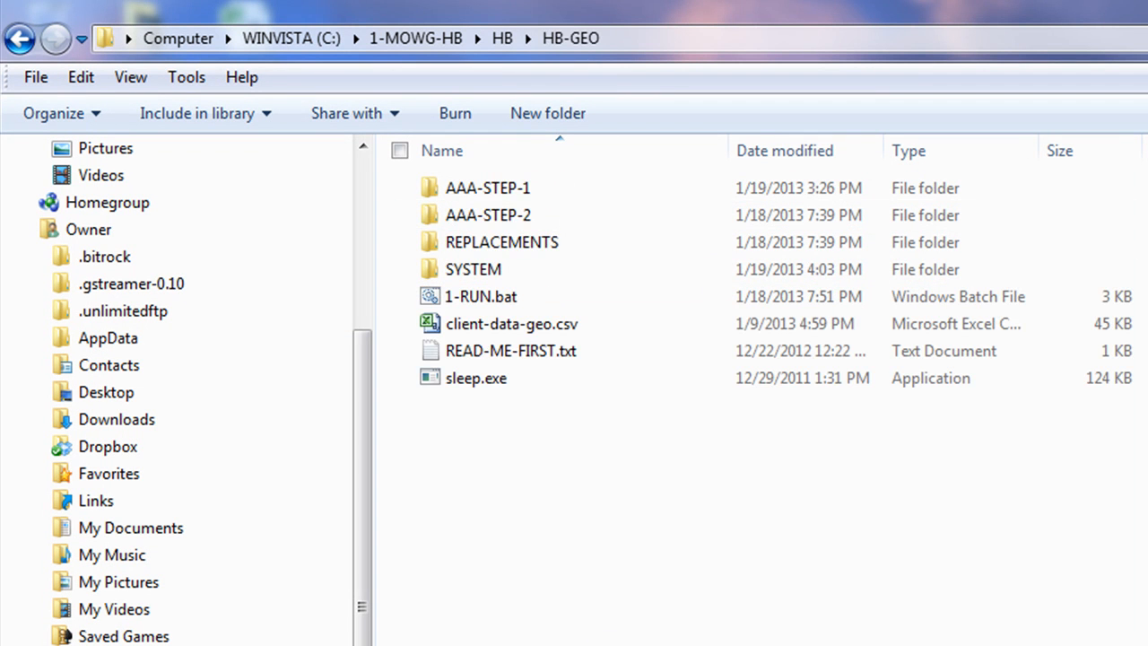
double_click(466, 273)
scroll(625, 467, "down", 2)
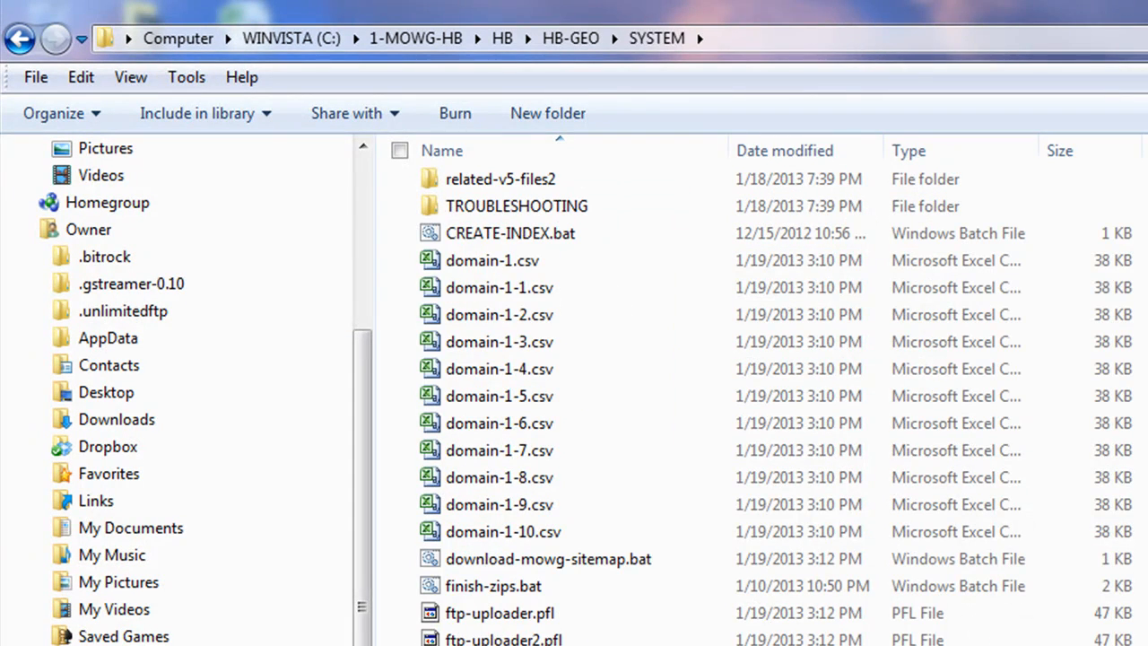
right_click(429, 598)
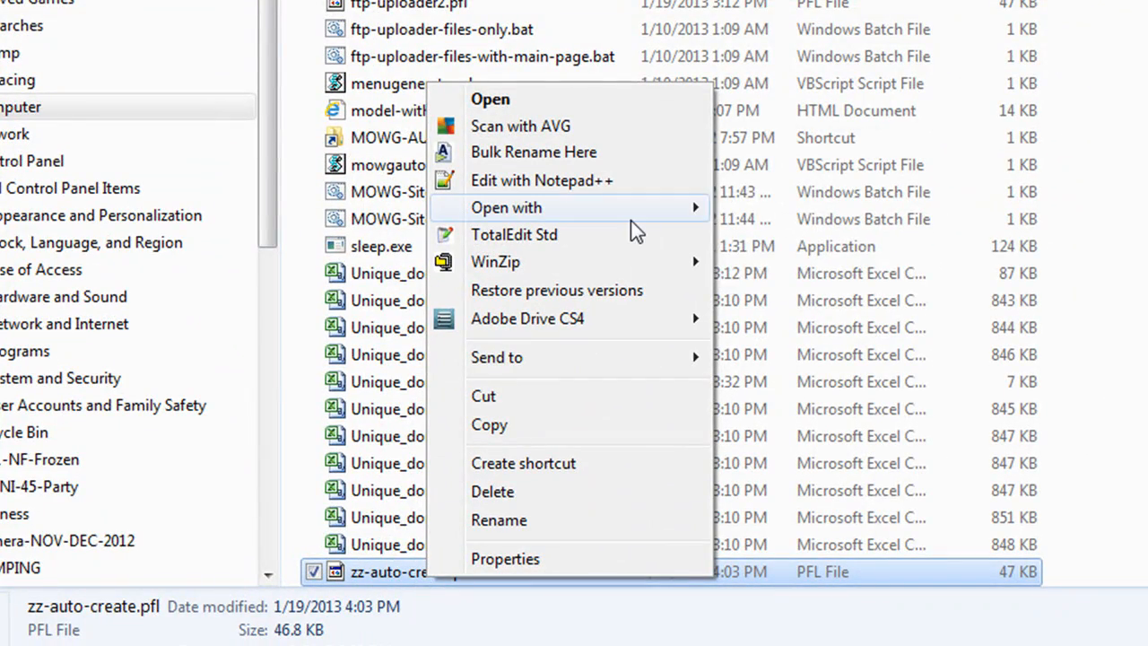
mouse_move(631, 222)
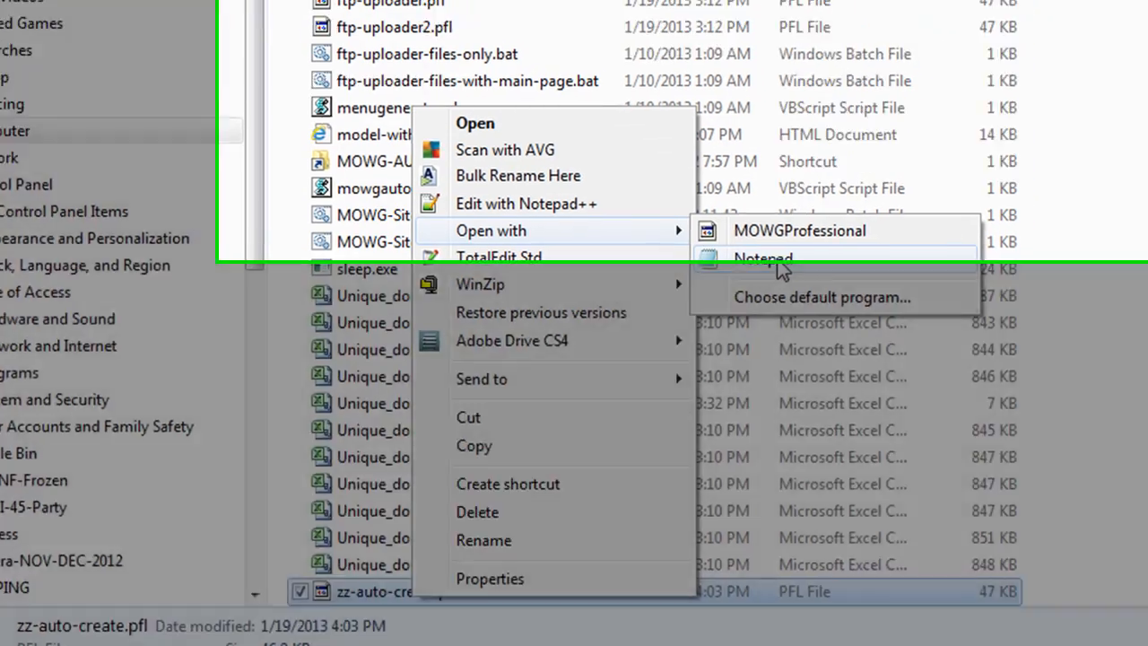
left_click(795, 238)
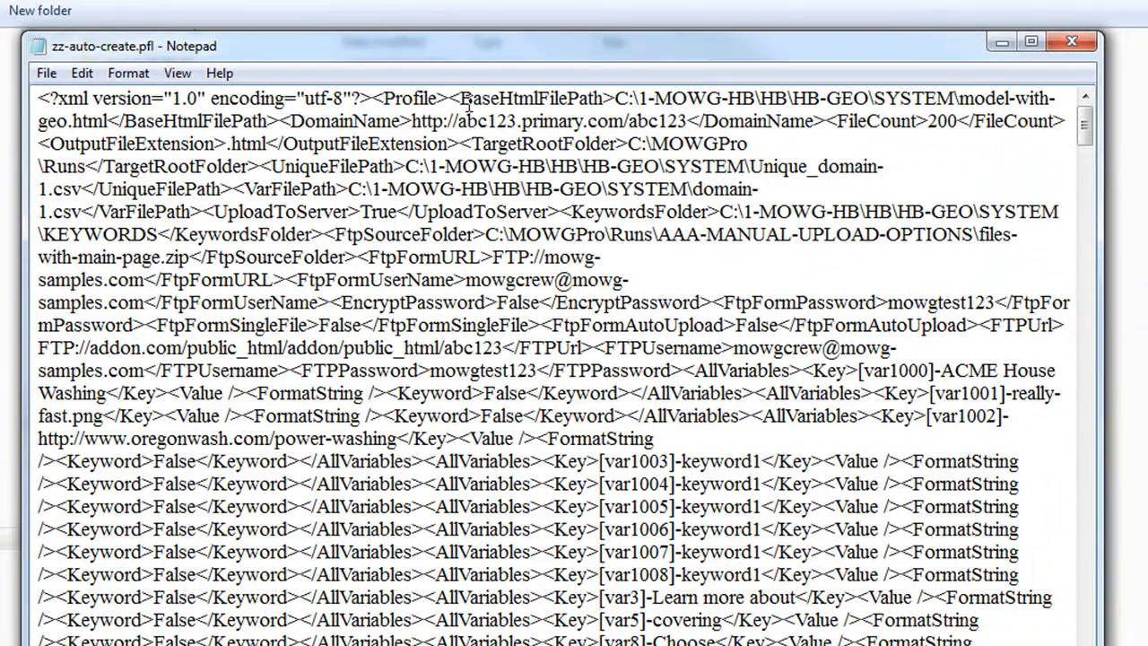
Close the zz-auto-create.pfl Notepad window and switch back to MOWG Professional
left_click(1071, 42)
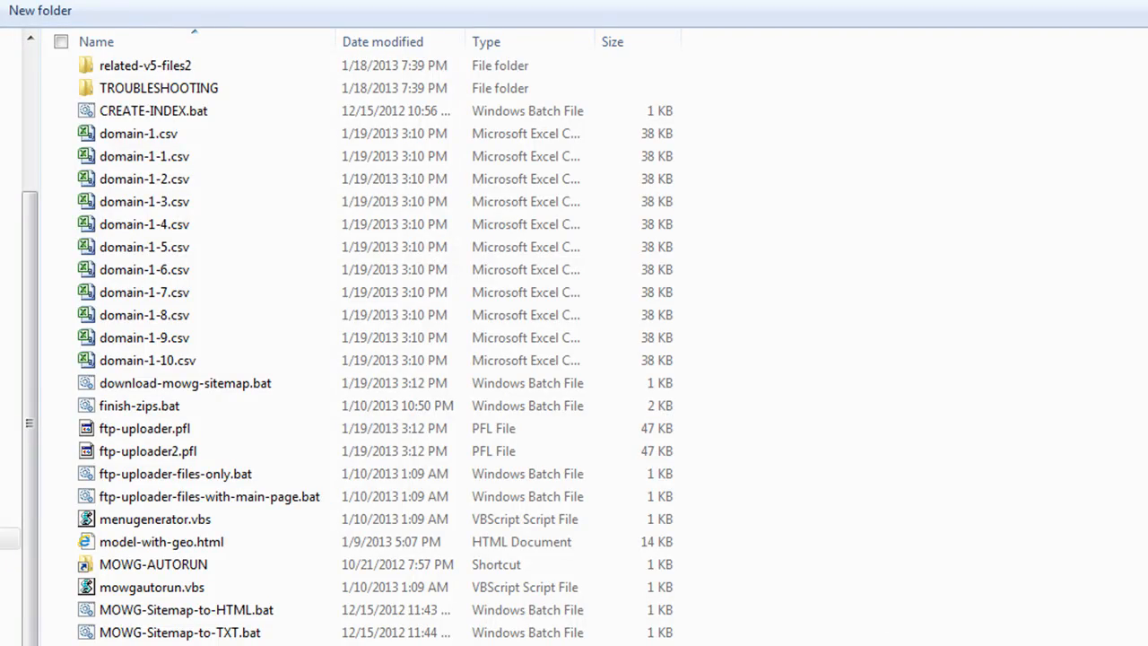
key("alt+Tab")
Load the zz-auto-create.pfl profile into the input form
left_click(986, 641)
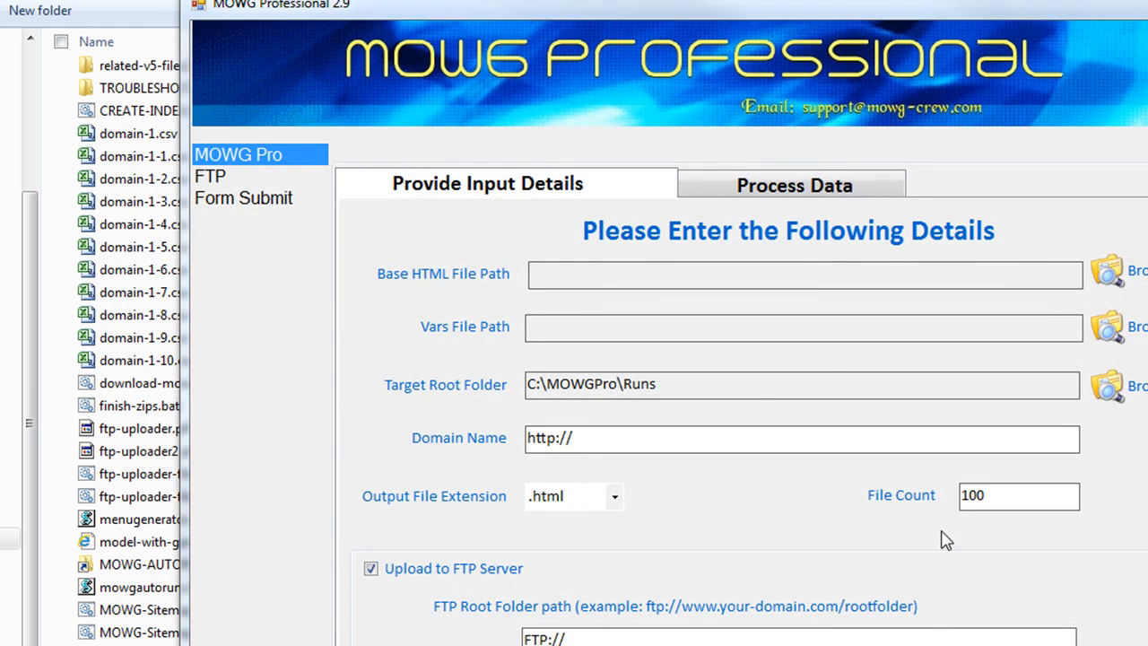
left_click(473, 442)
double_click(473, 443)
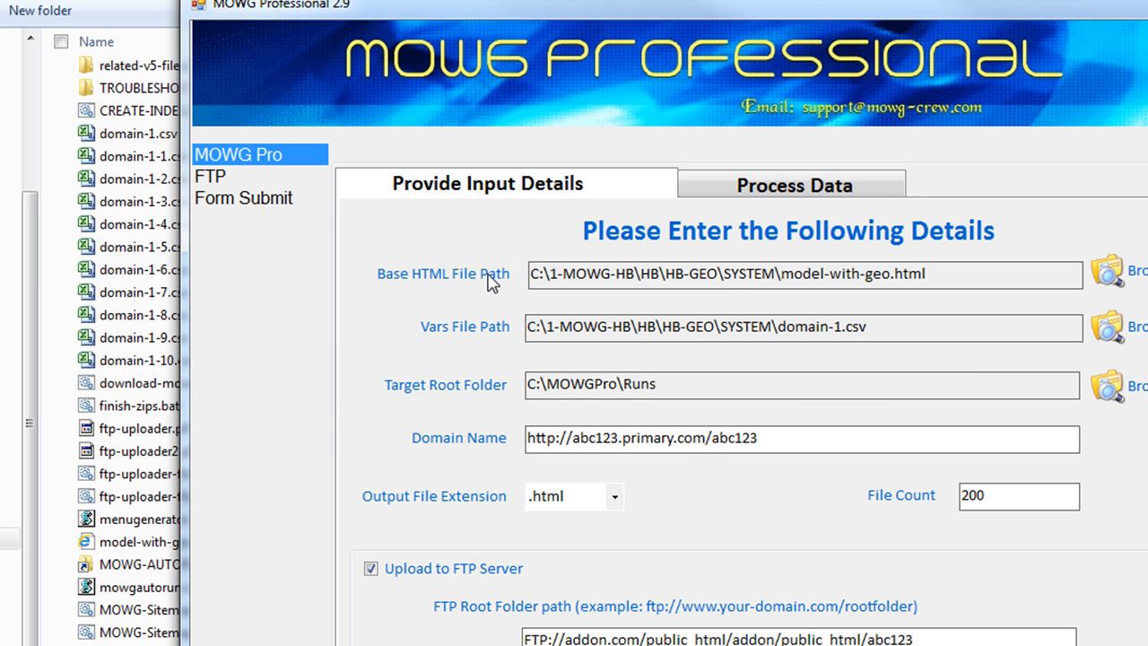
left_click_drag(941, 270, 371, 266)
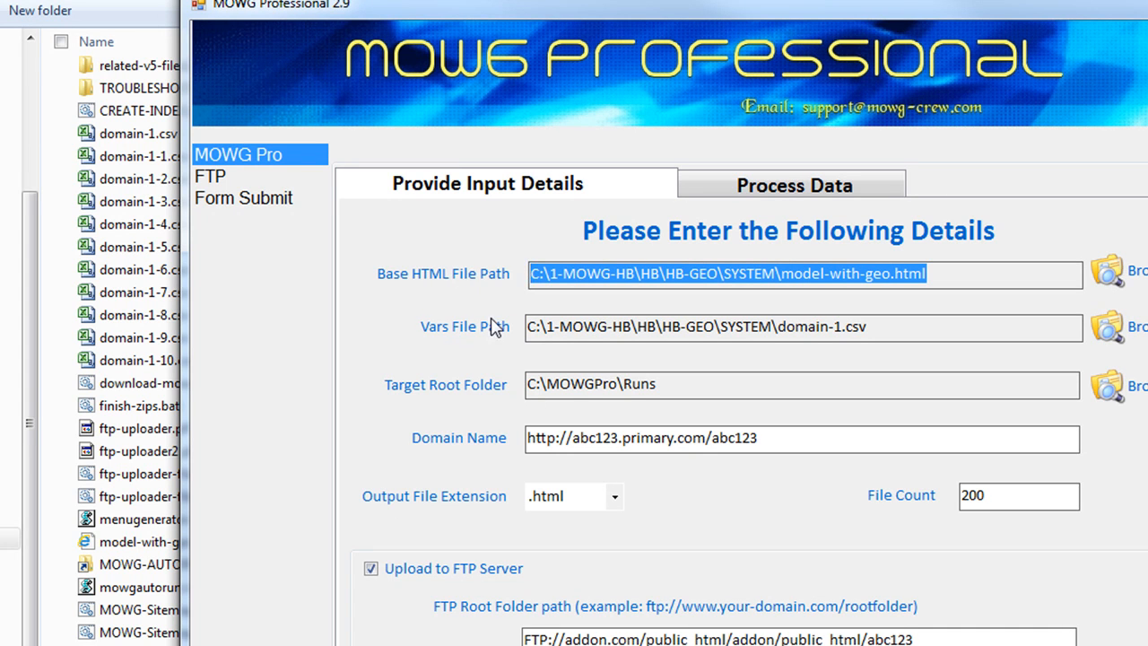
left_click_drag(870, 326, 529, 329)
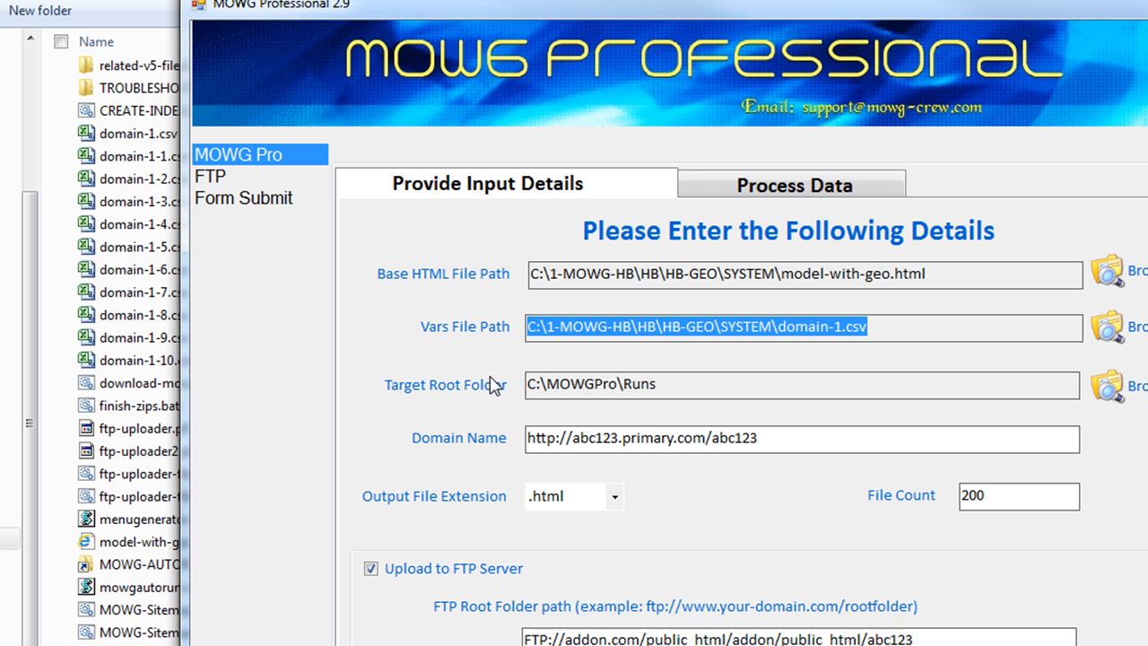
left_click(550, 383)
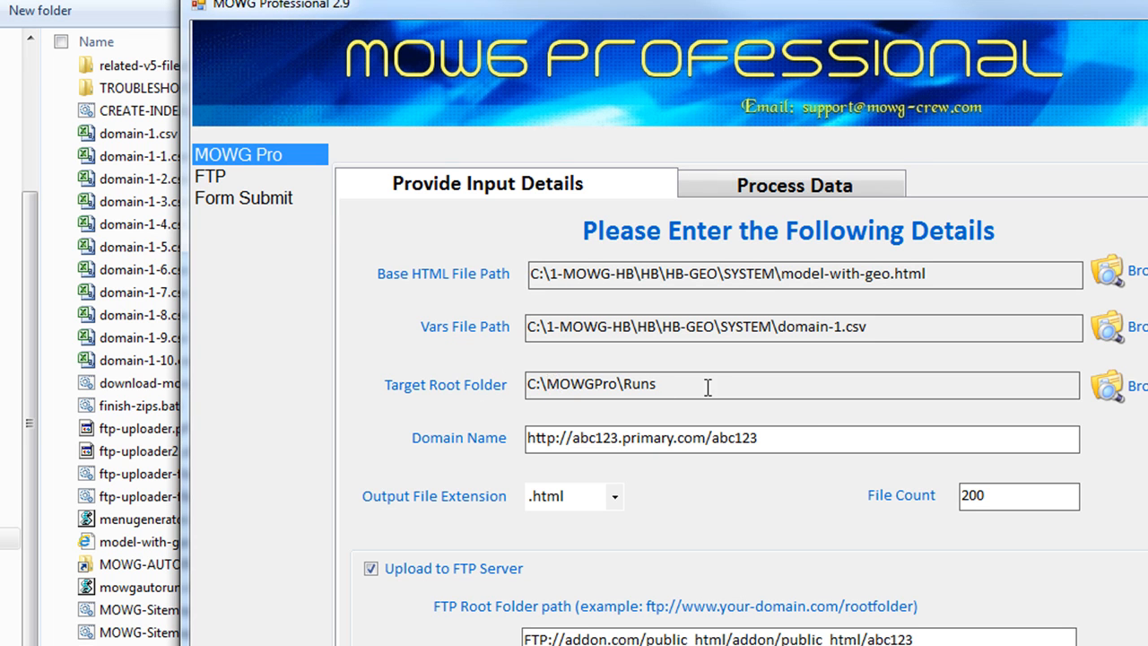
left_click_drag(707, 385, 422, 395)
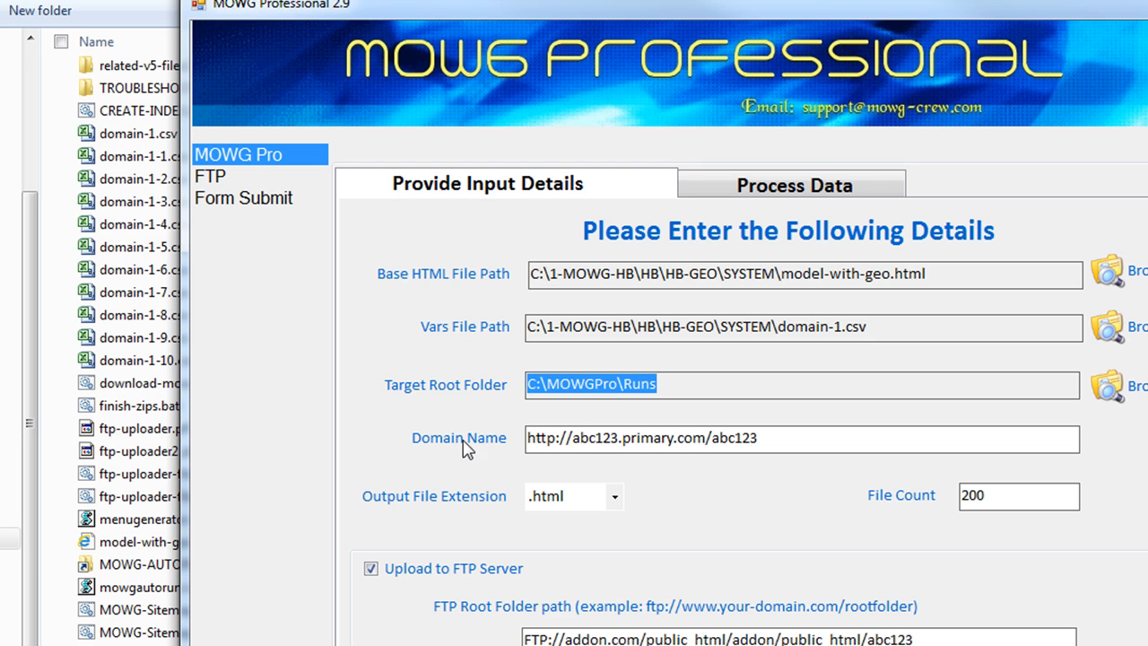
left_click_drag(793, 439, 339, 457)
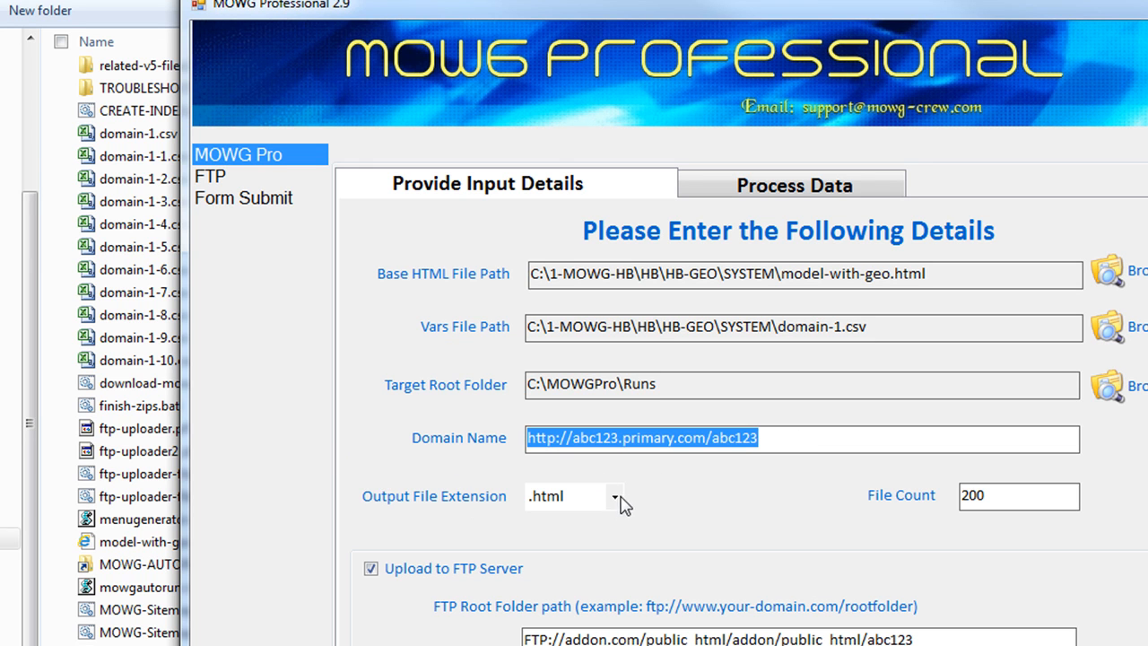
double_click(579, 496)
left_click(579, 499)
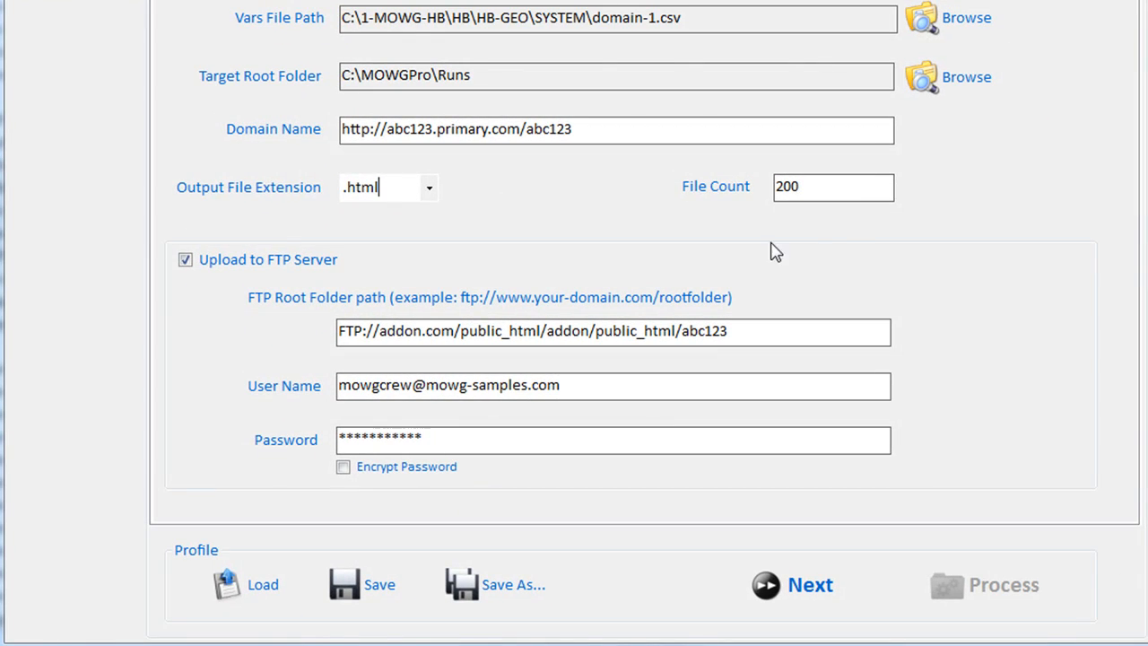
Toggle Upload to FTP Server several times, leaving it checked with File Count 200
double_click(820, 186)
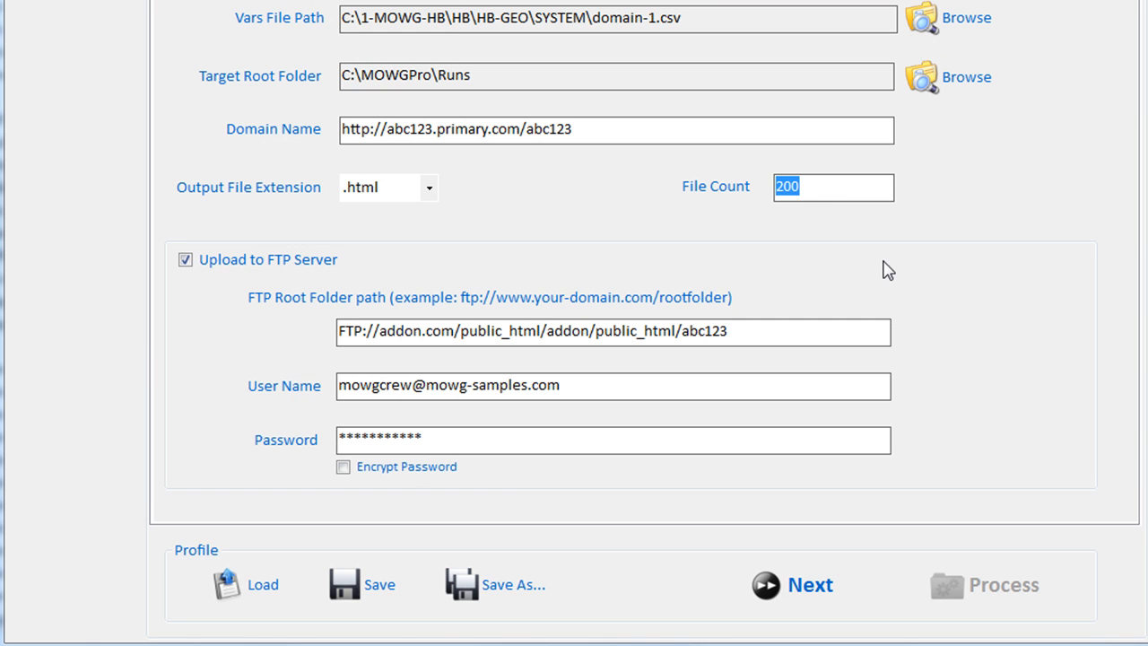
left_click(186, 261)
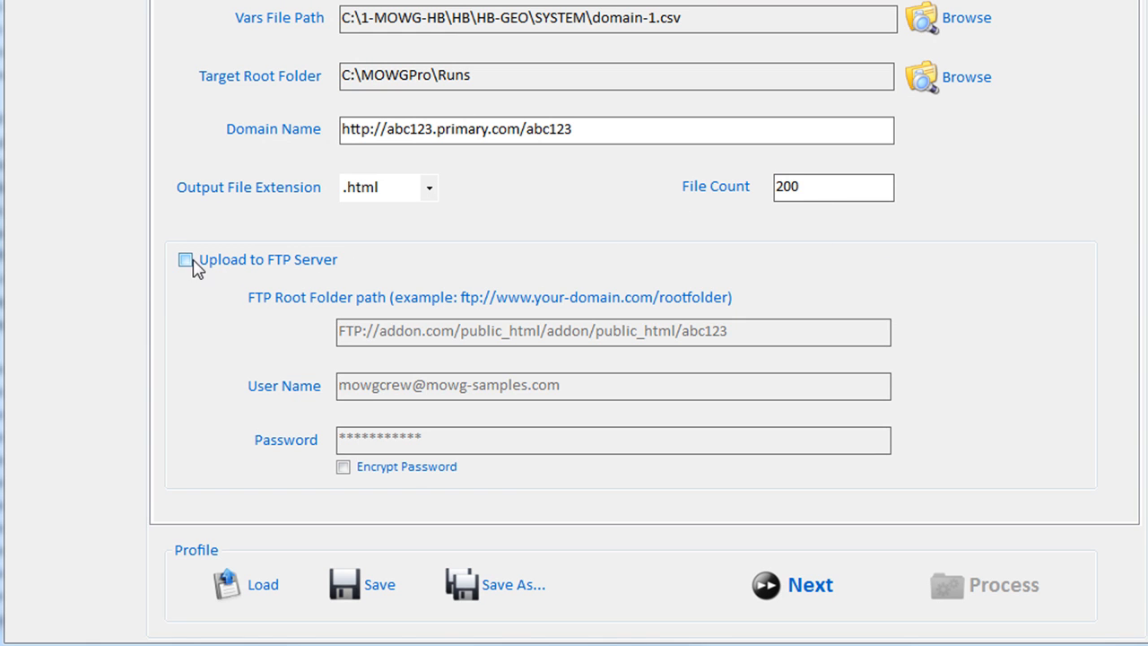
left_click(187, 266)
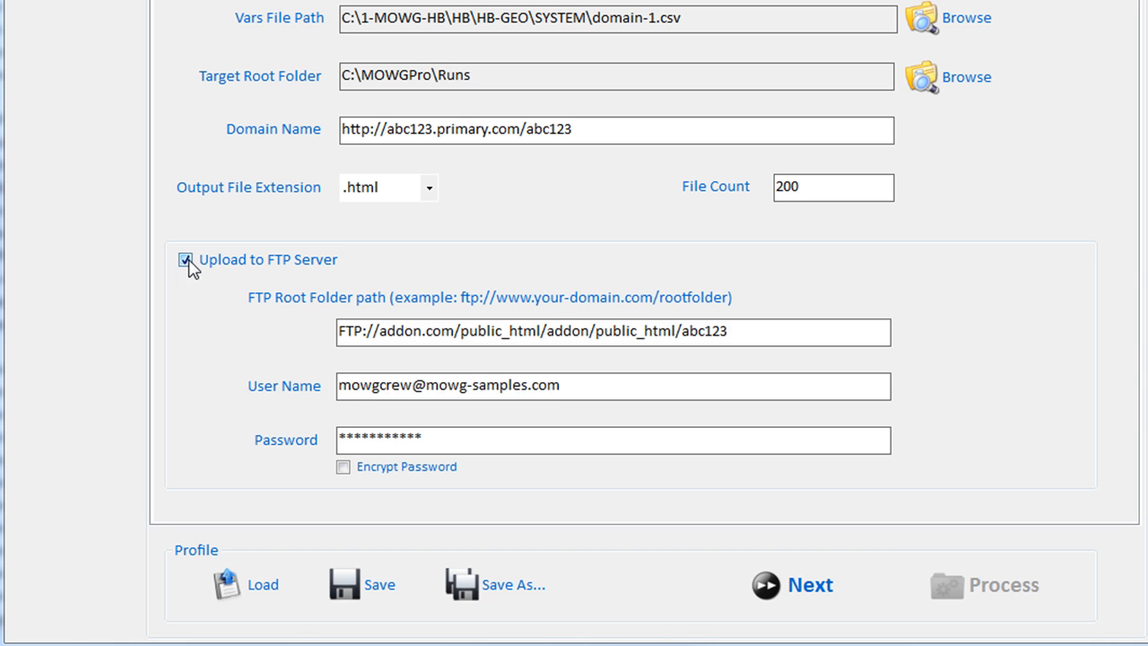
left_click(189, 266)
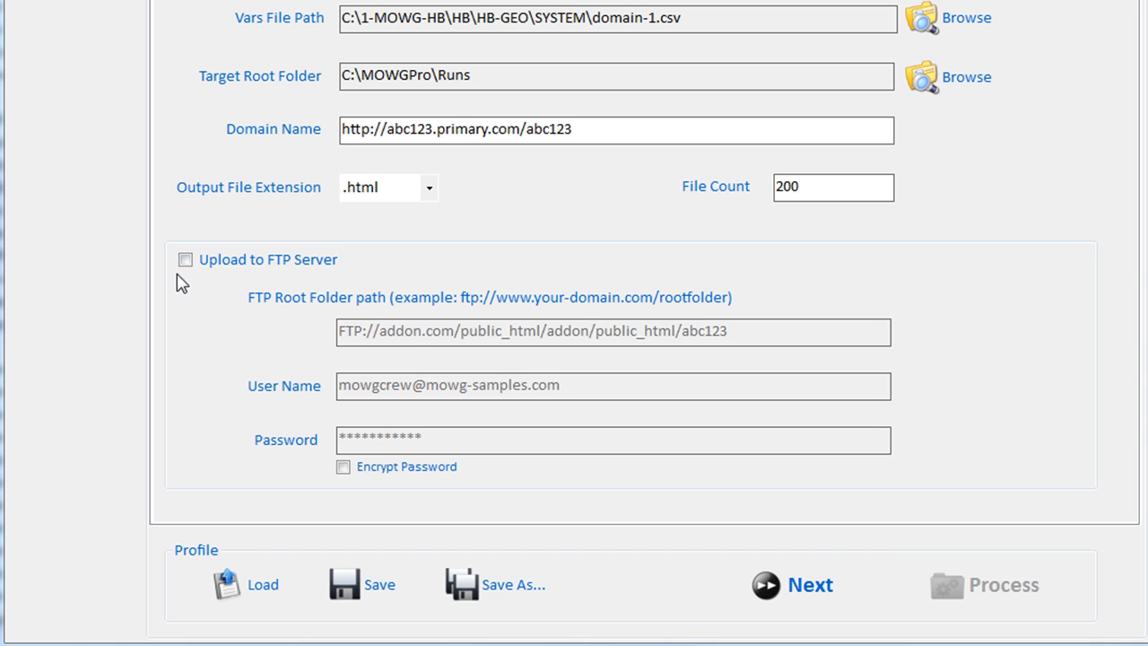
left_click(189, 263)
left_click(186, 264)
left_click(184, 264)
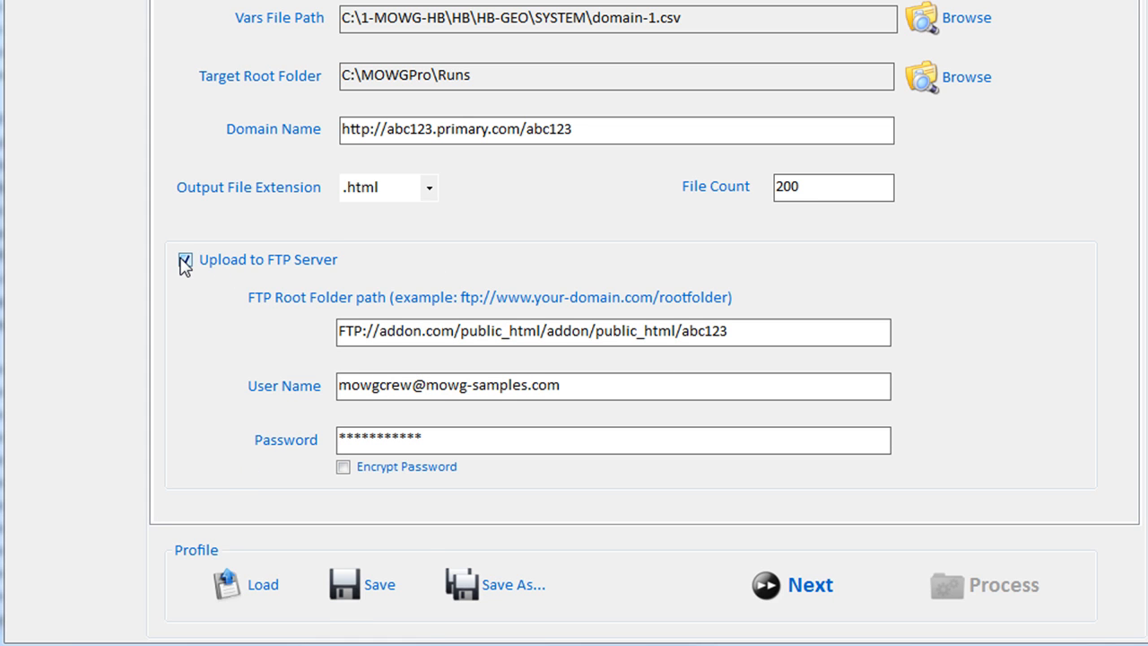
Review the FTP path and login, leave Encrypt Password unchecked, and advance to Process Data
left_click(389, 330)
left_click_drag(771, 328, 212, 350)
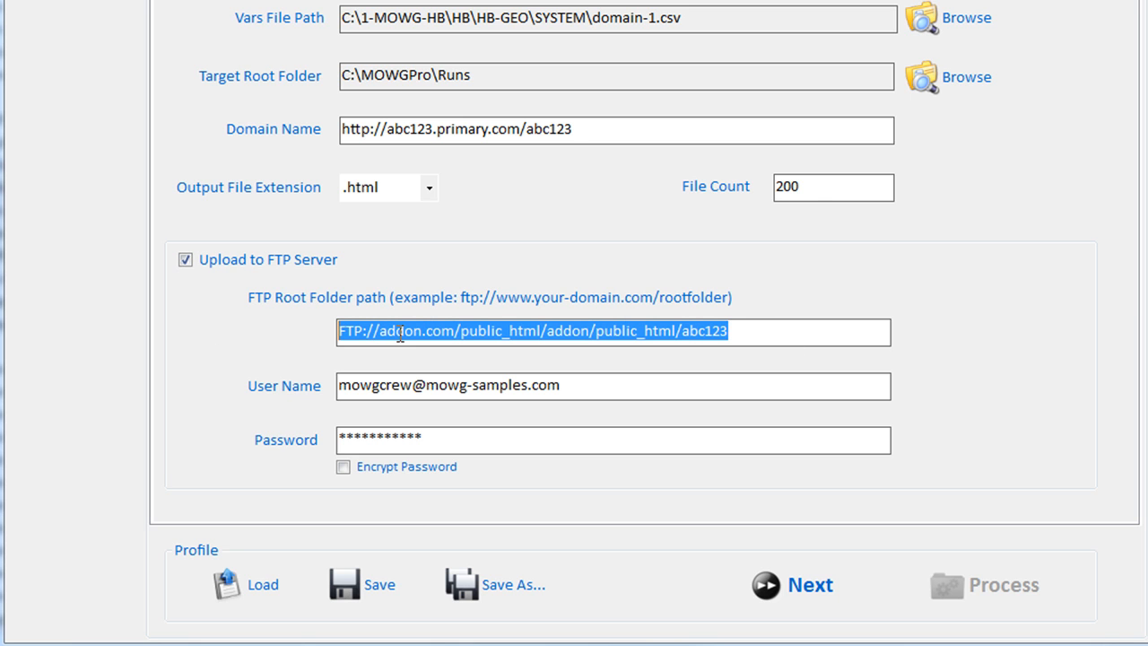
key("Tab")
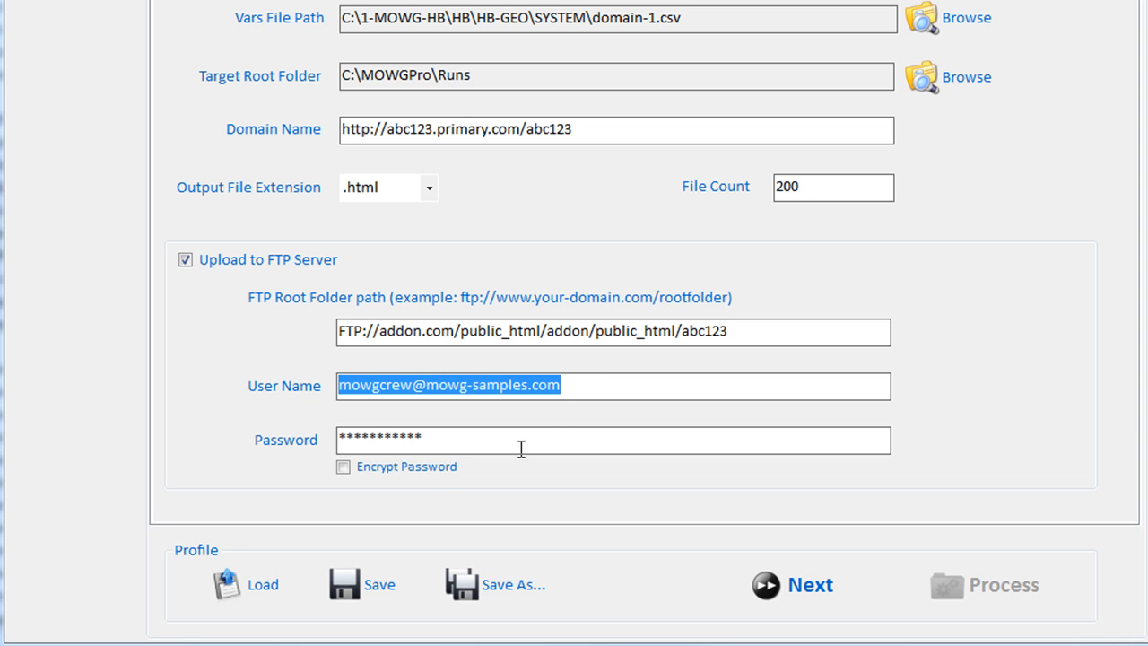
key("Tab")
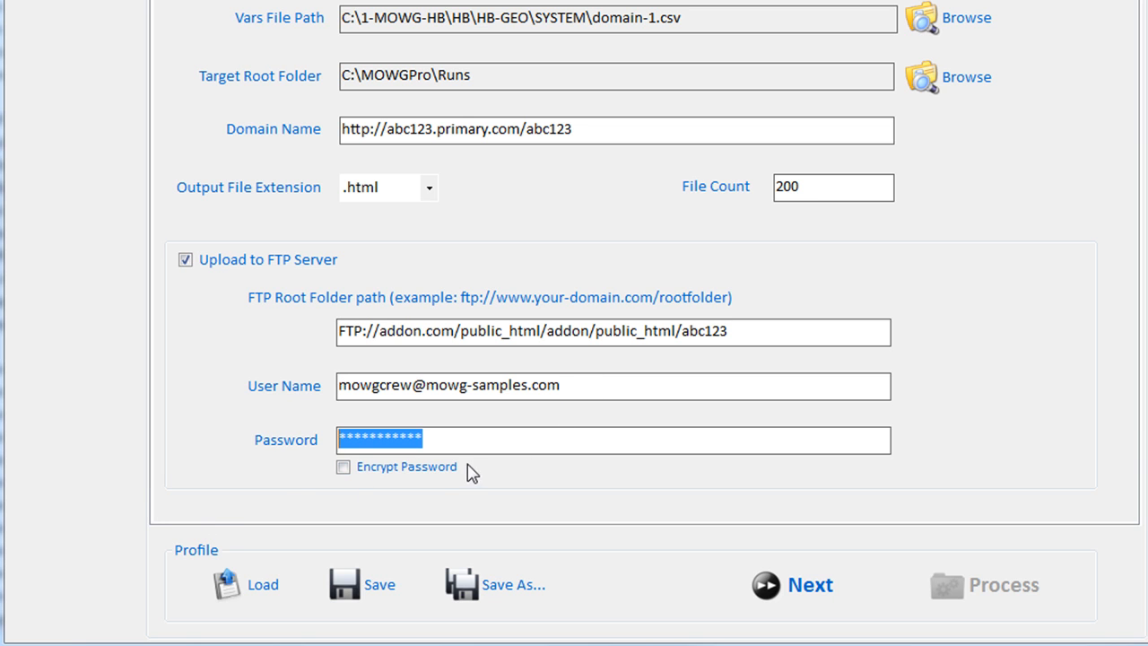
left_click(345, 468)
left_click(343, 467)
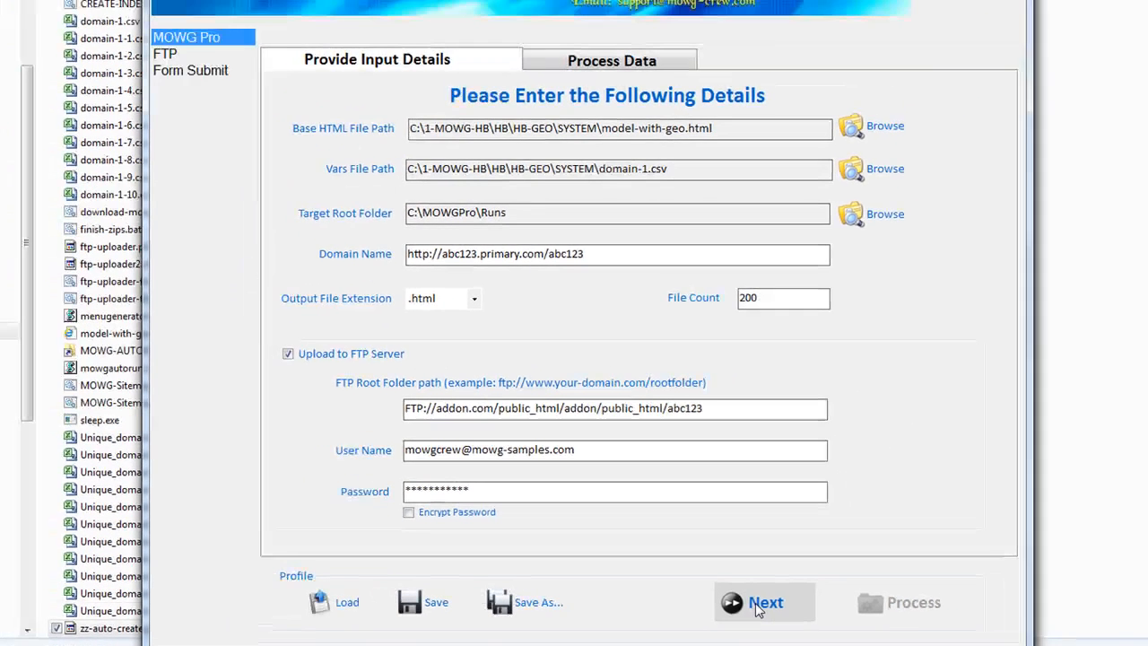
left_click(799, 592)
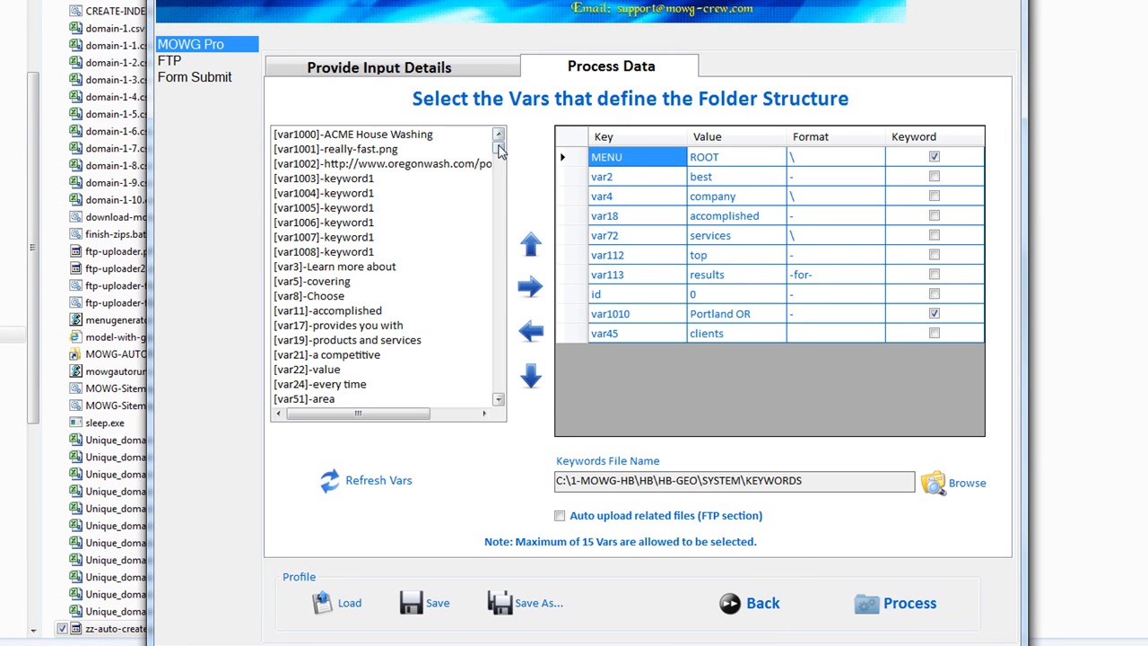
Click through the folder-structure vars [var146] to [var163] without changing them
left_click(497, 183)
left_click(341, 194)
left_click(325, 238)
left_click(331, 297)
left_click(331, 208)
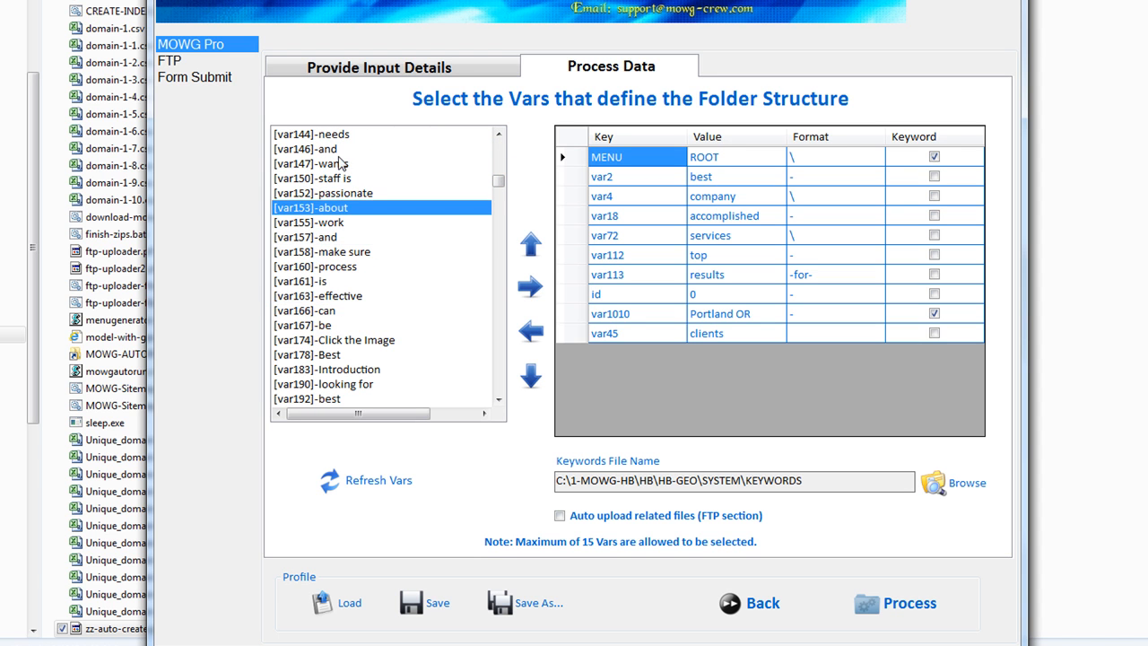
left_click(339, 161)
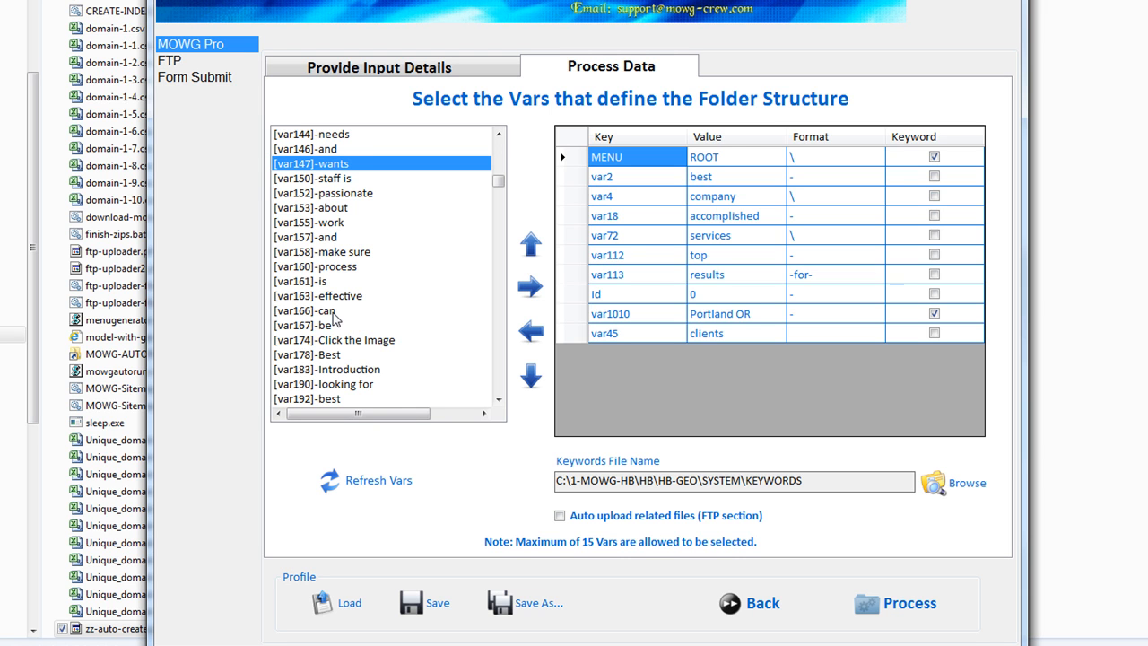
left_click(329, 239)
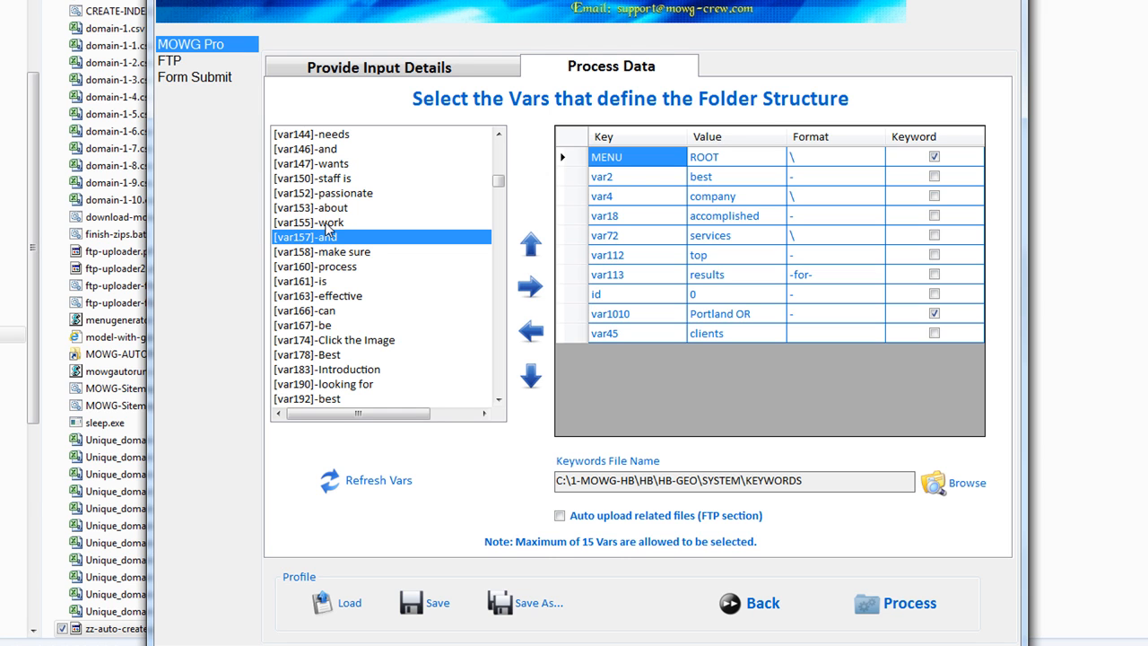
left_click(295, 223)
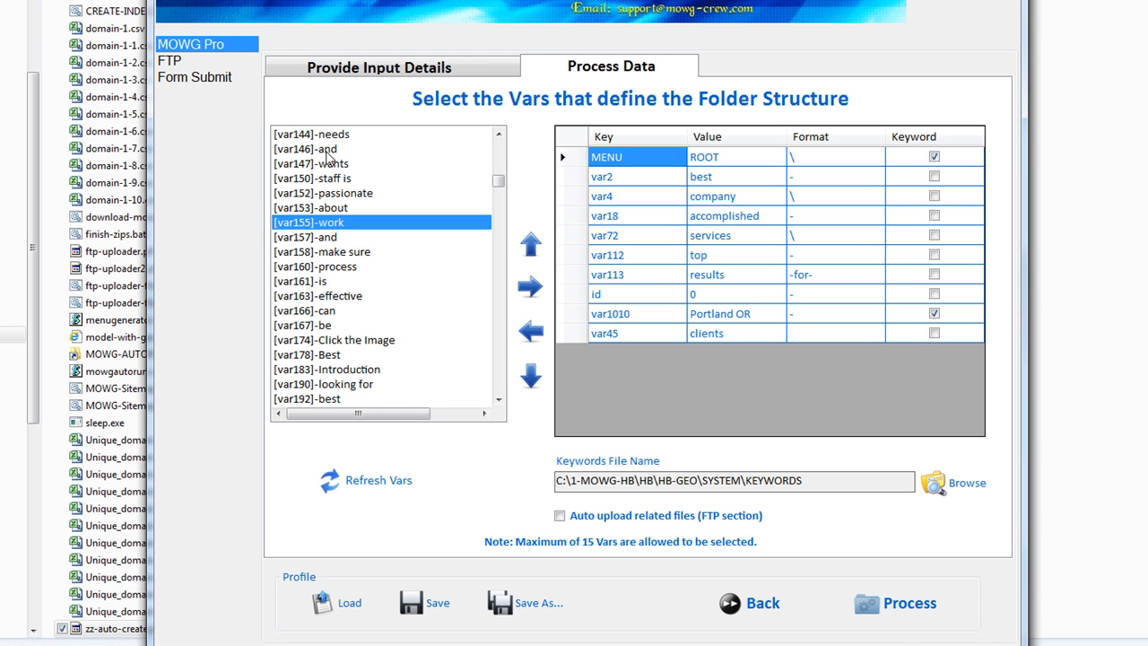
left_click(307, 150)
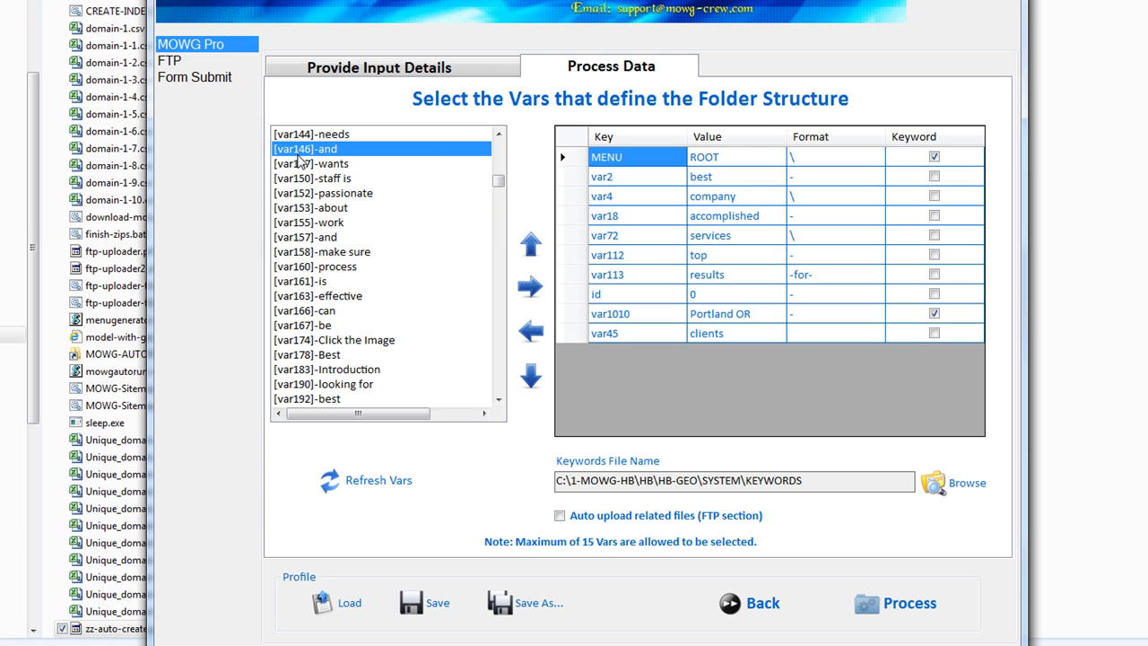
left_click(303, 165)
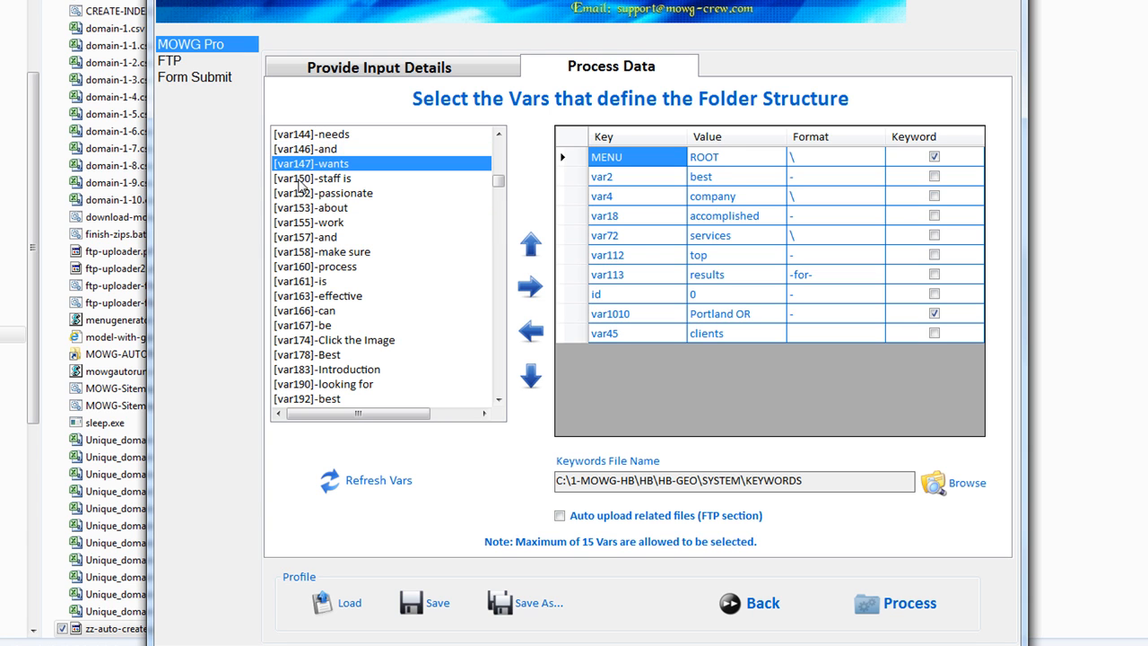
left_click(306, 180)
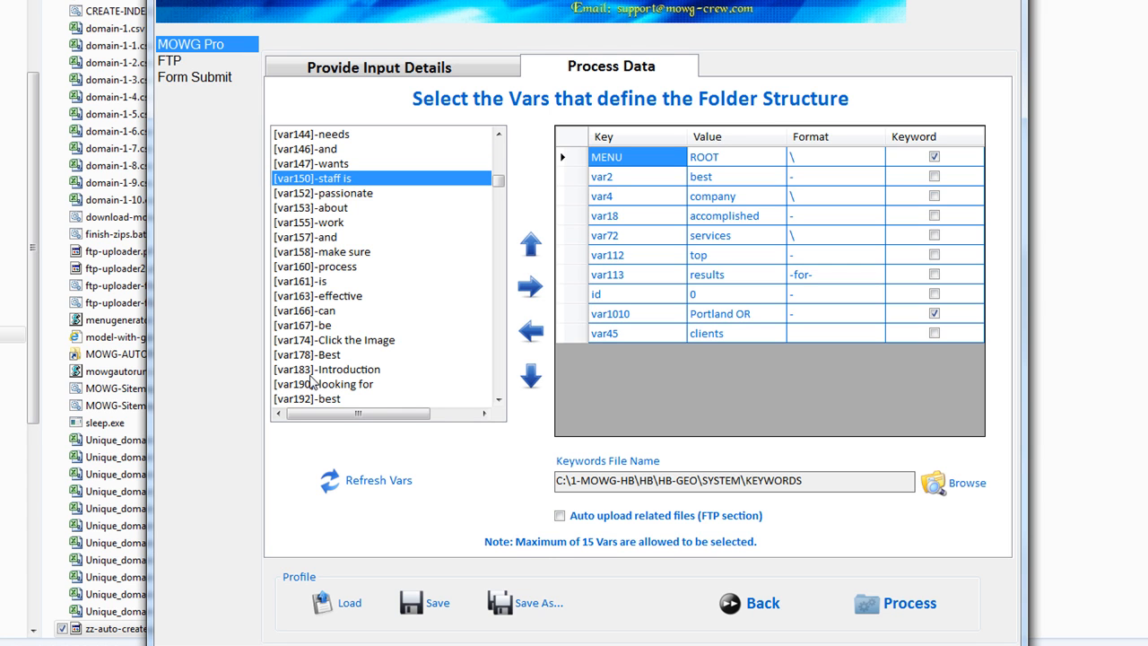
left_click(342, 149)
left_click(351, 178)
left_click(353, 238)
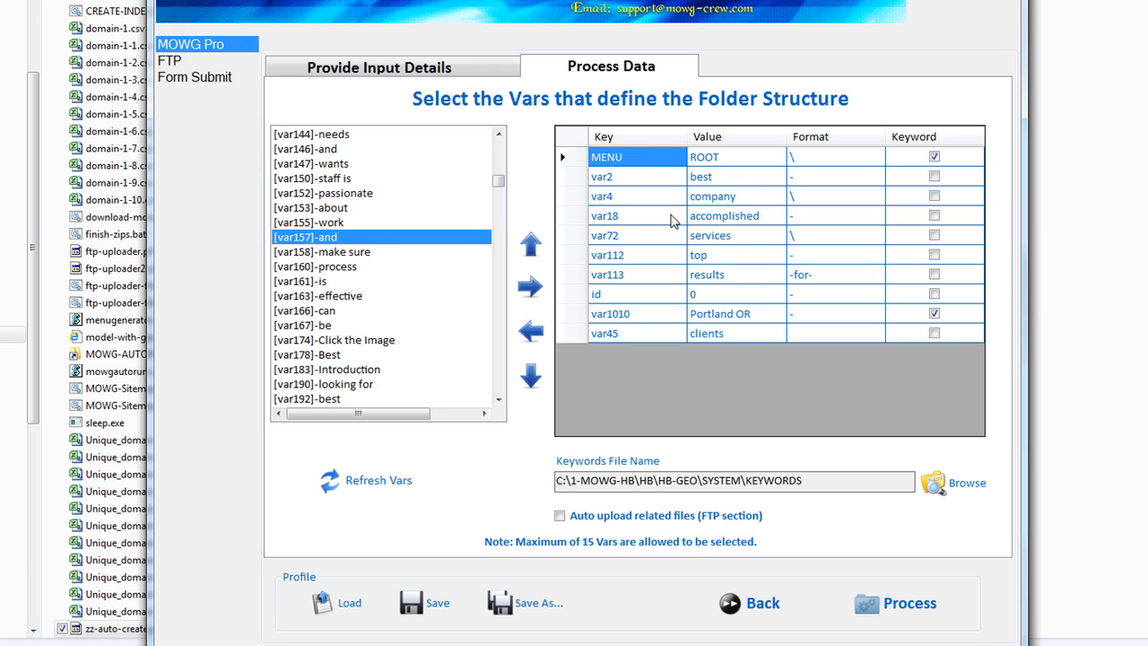
Check the MENU, var2, var4 and var18 values, leave Auto upload related files off, and open FTP
left_click(749, 159)
left_click(746, 177)
left_click(751, 197)
left_click(752, 218)
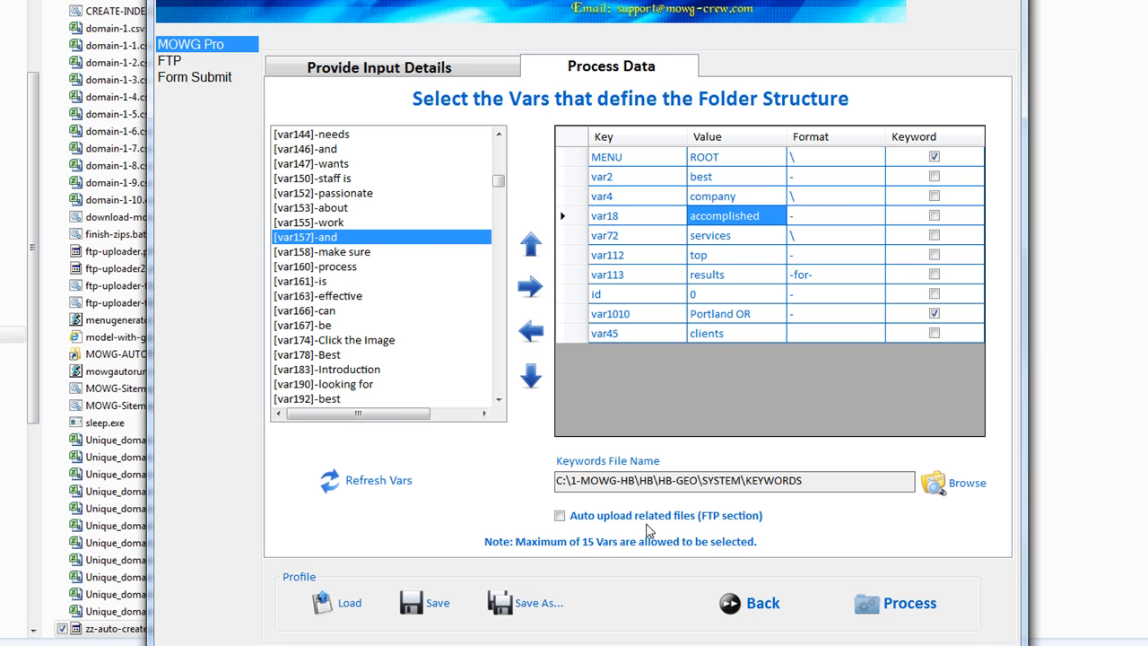
left_click(567, 516)
left_click(562, 520)
left_click(170, 60)
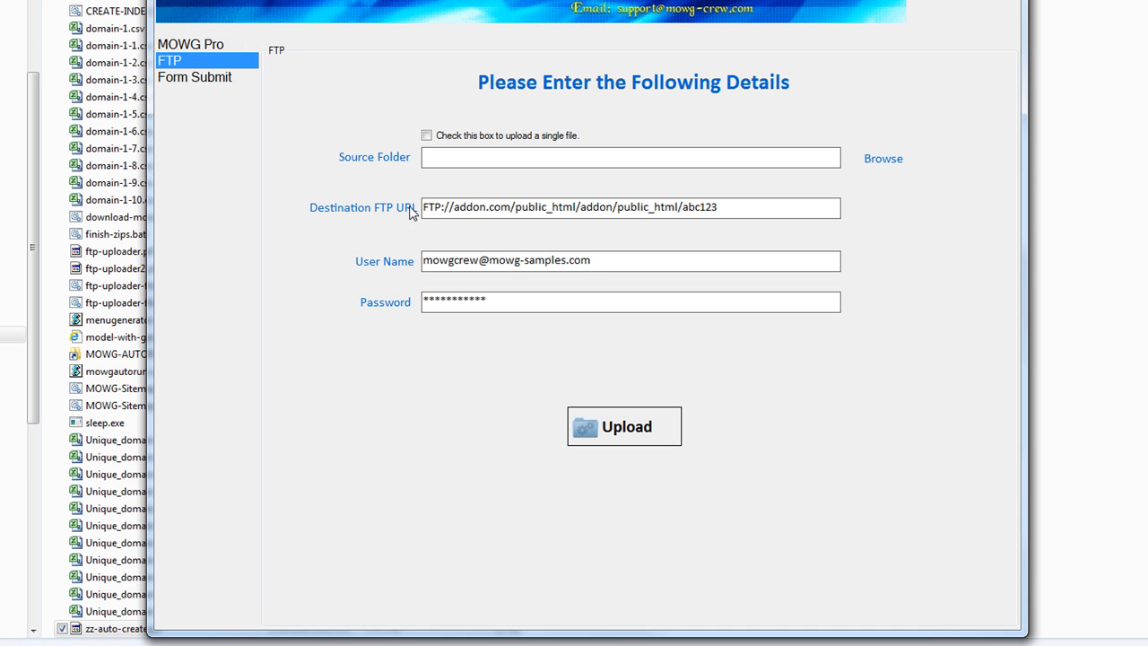
Note the FTP URL and user name, then return via MOWG Pro and Back to Provide Input Details
left_click_drag(731, 209, 422, 213)
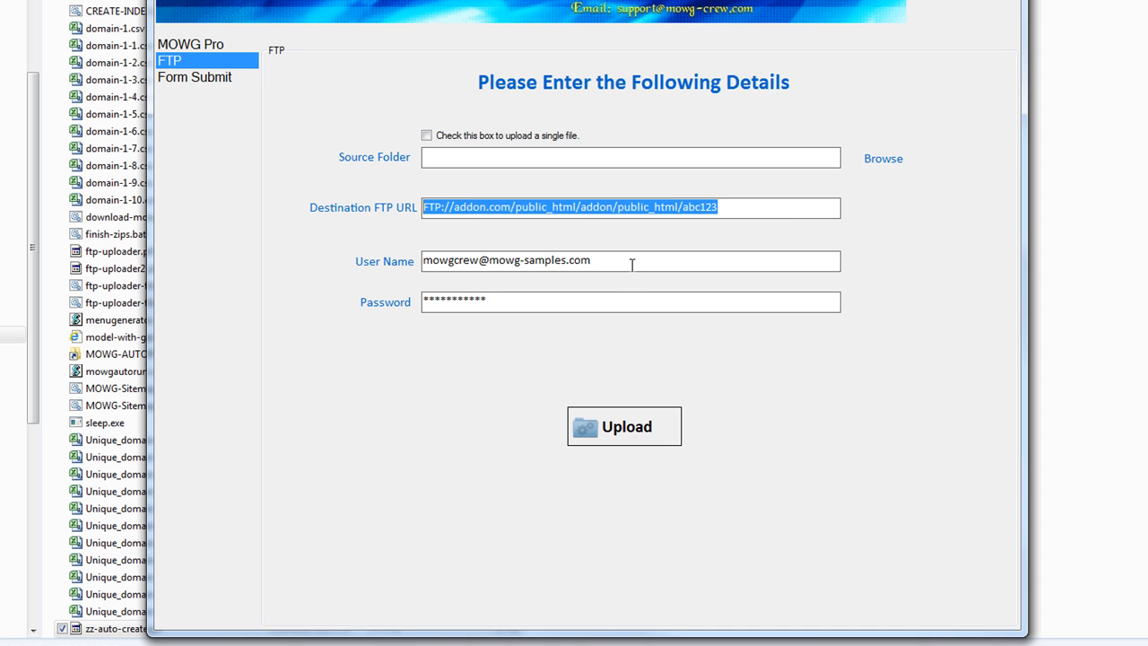
left_click_drag(638, 264, 346, 265)
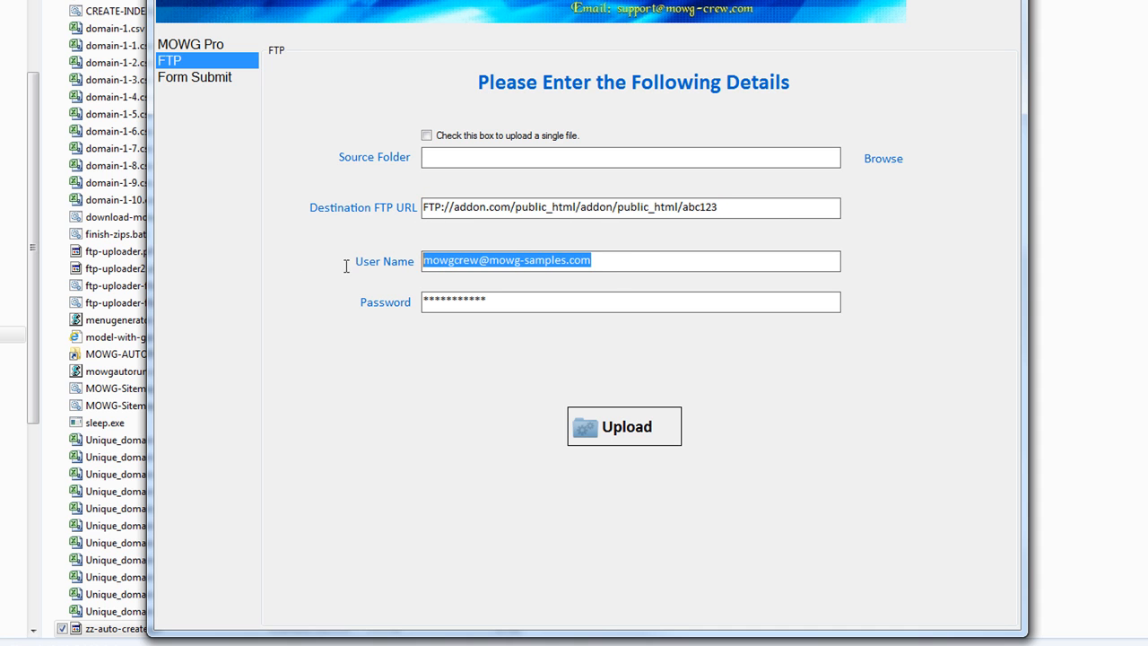
left_click(195, 46)
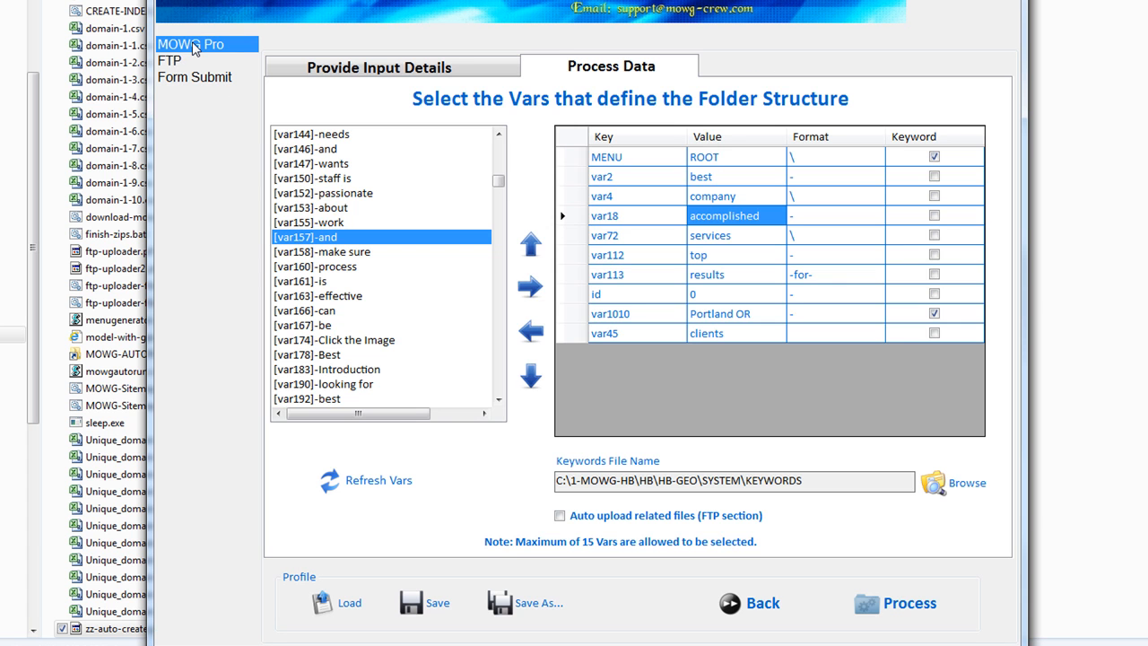
left_click(761, 602)
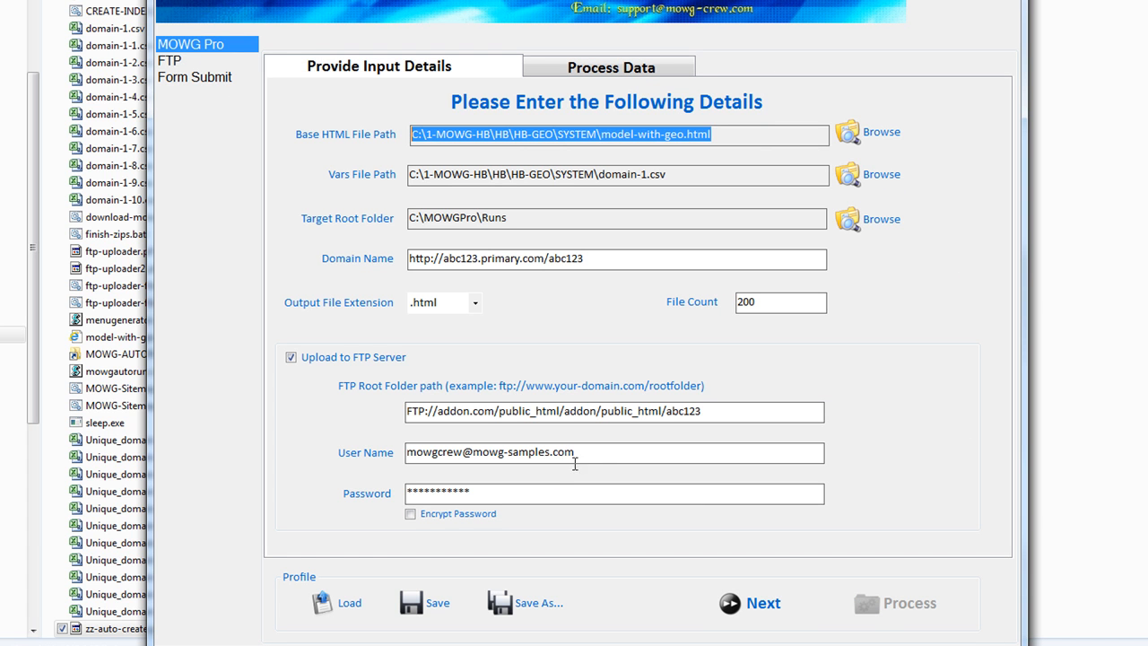
left_click_drag(573, 458, 359, 446)
Review the geo profile's masked password, FTP user name and password, and FTP root folder path
left_click_drag(495, 501, 387, 478)
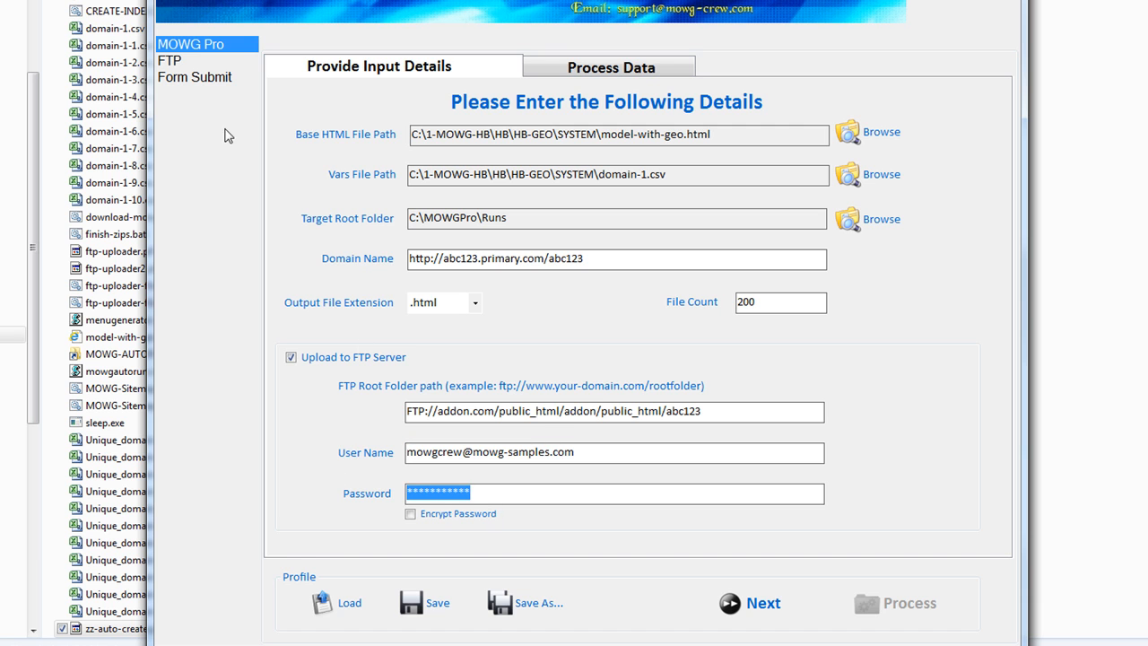
left_click(178, 59)
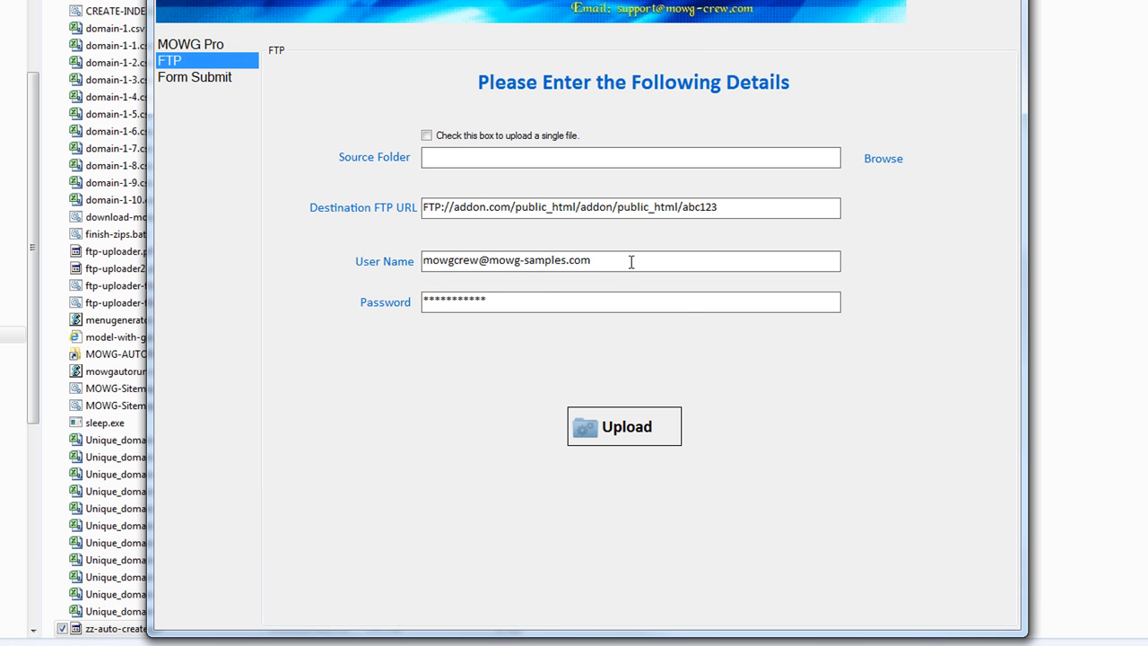
left_click_drag(630, 262, 423, 262)
left_click_drag(525, 308, 423, 303)
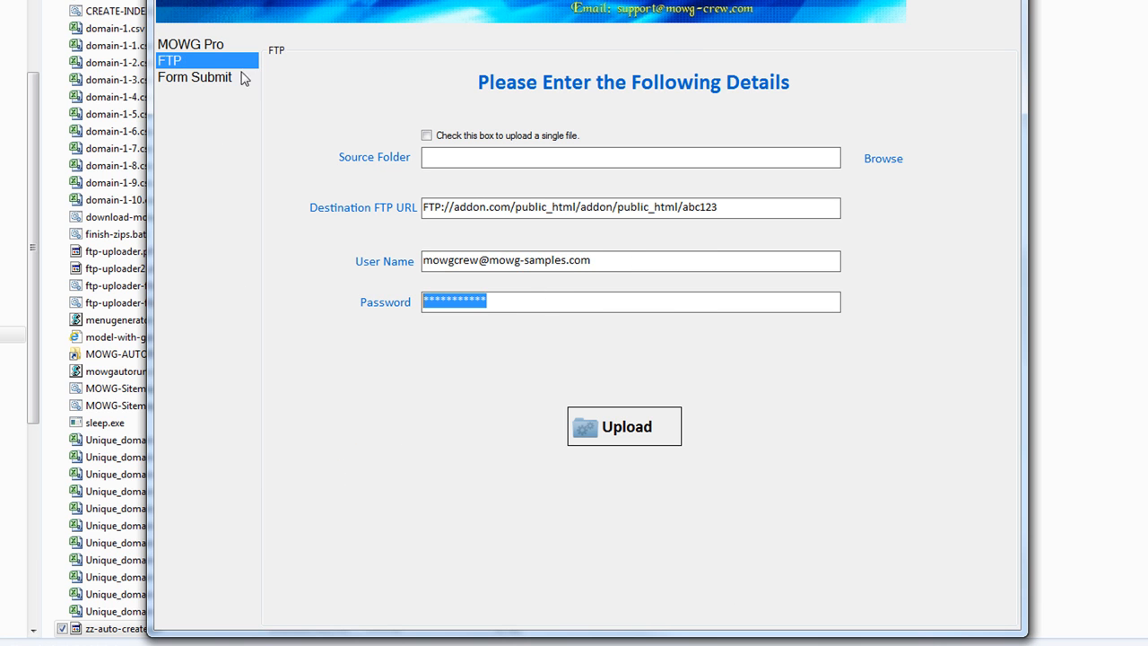
left_click(189, 44)
mouse_move(420, 419)
left_mouse_down()
mouse_move(708, 412)
mouse_move(434, 415)
left_mouse_up()
left_click(715, 411)
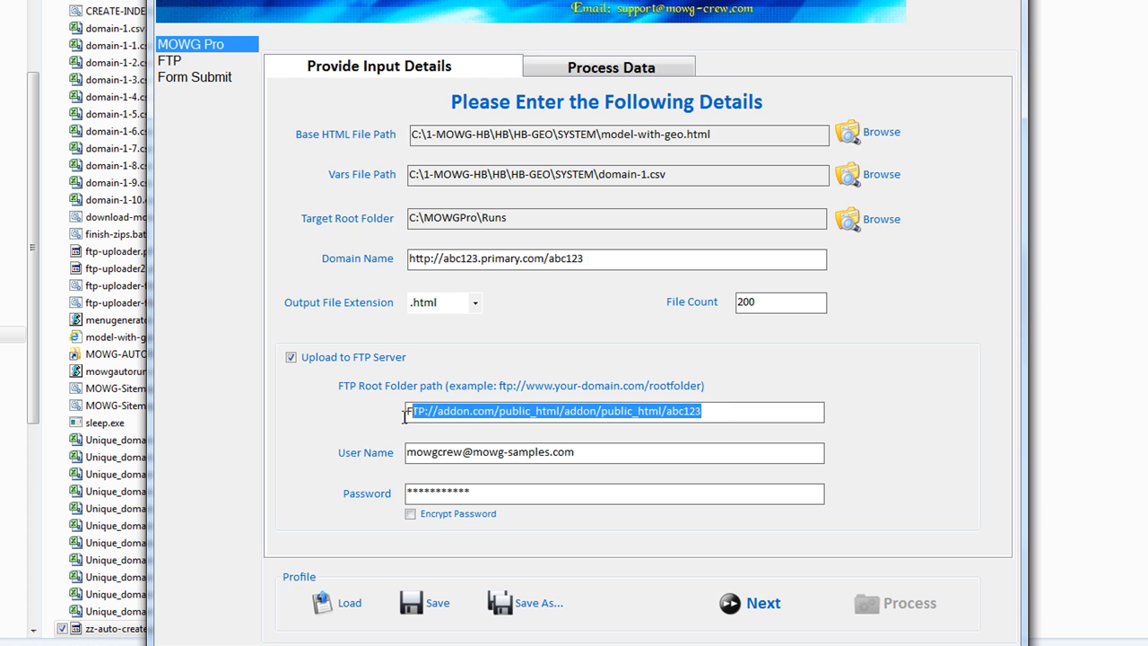
Inspect the destination FTP URL, Domain Name, FTP root folder path and user name values
left_click(178, 63)
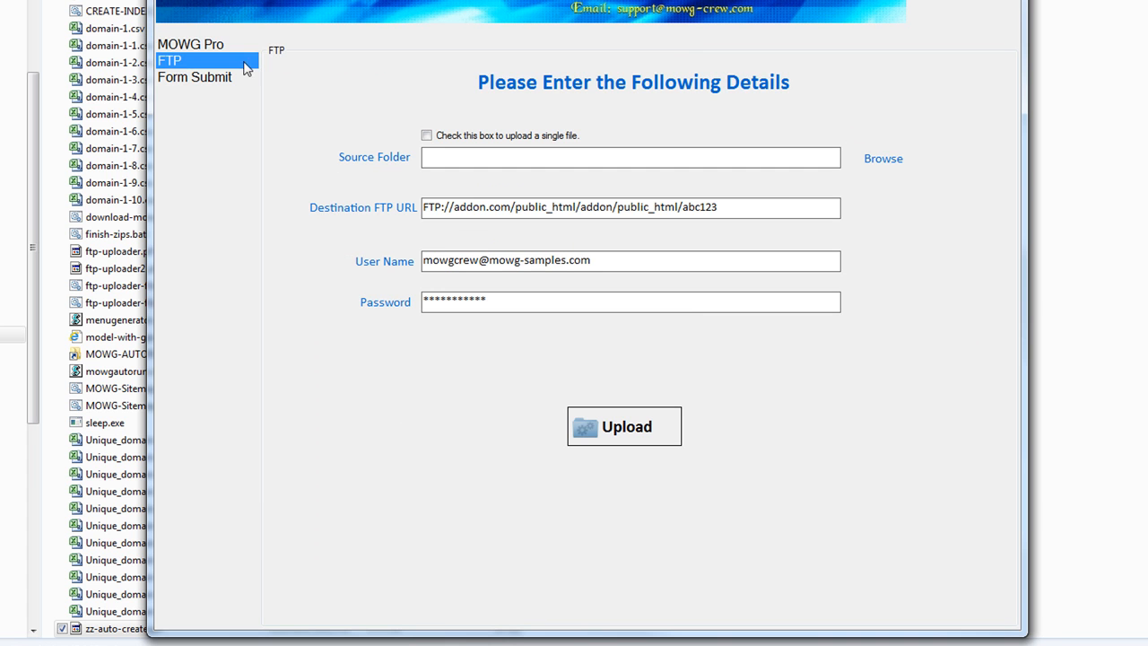
left_click_drag(784, 209, 406, 214)
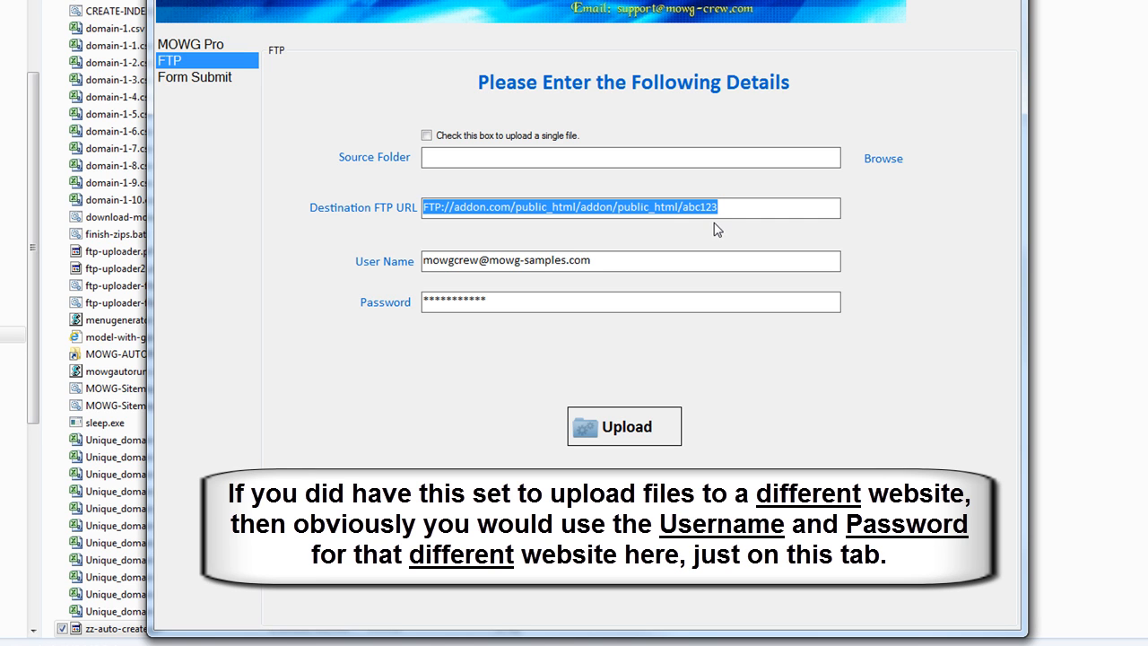
left_click(454, 208)
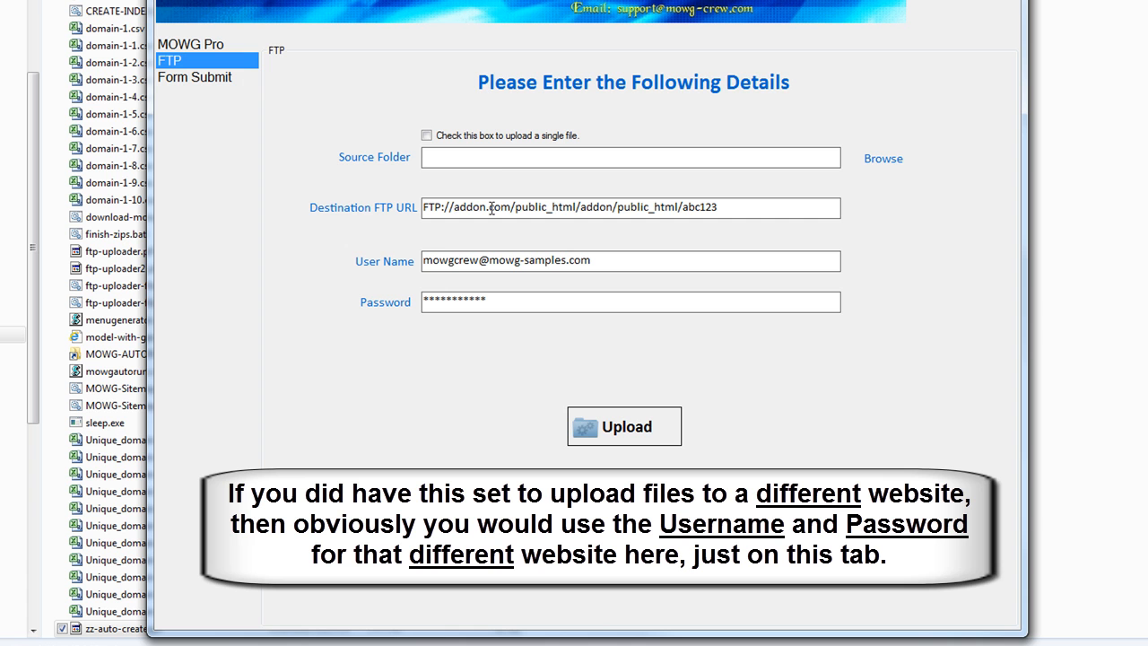
left_click(227, 44)
left_click_drag(701, 411, 409, 411)
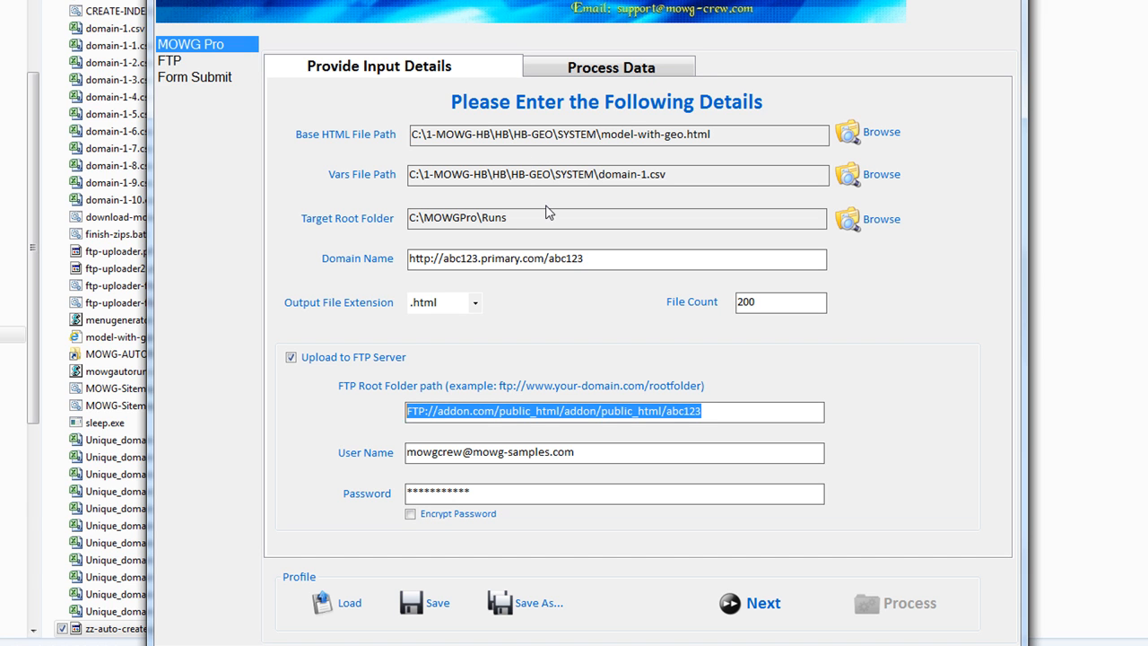
left_click_drag(607, 264, 409, 262)
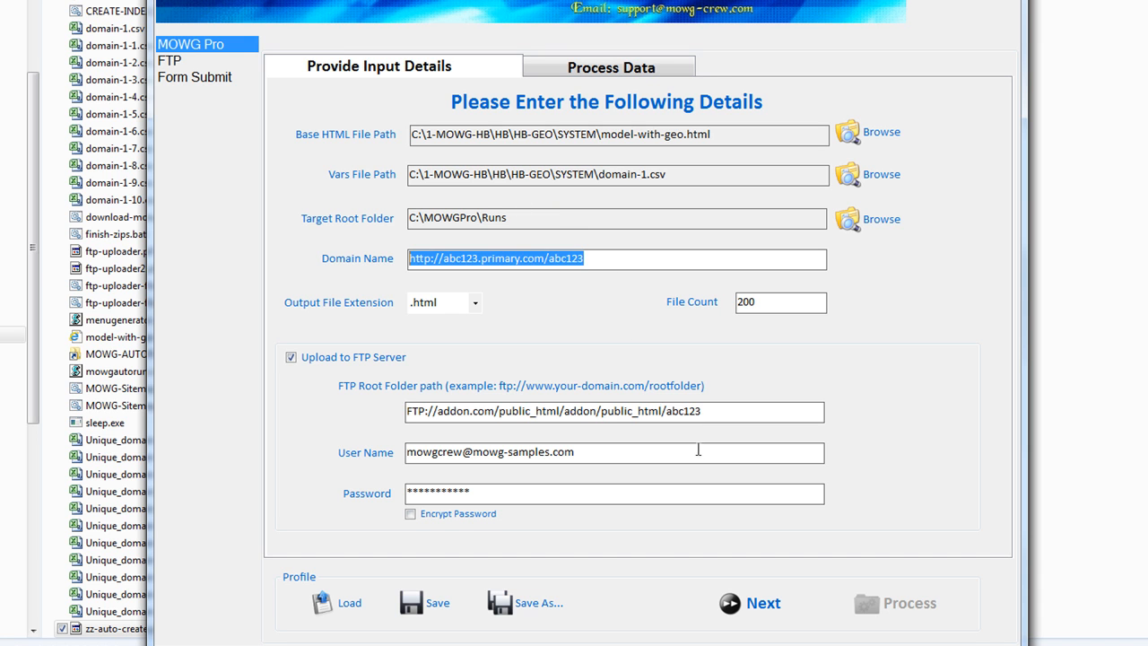
left_click_drag(725, 416, 409, 425)
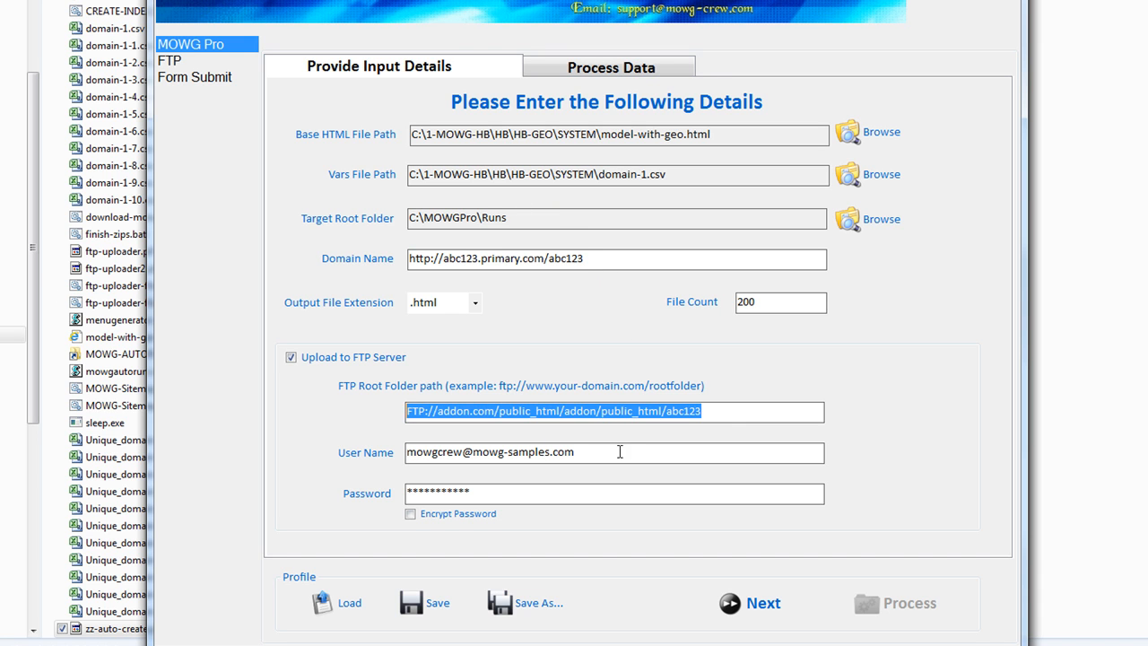
left_click_drag(621, 452, 406, 454)
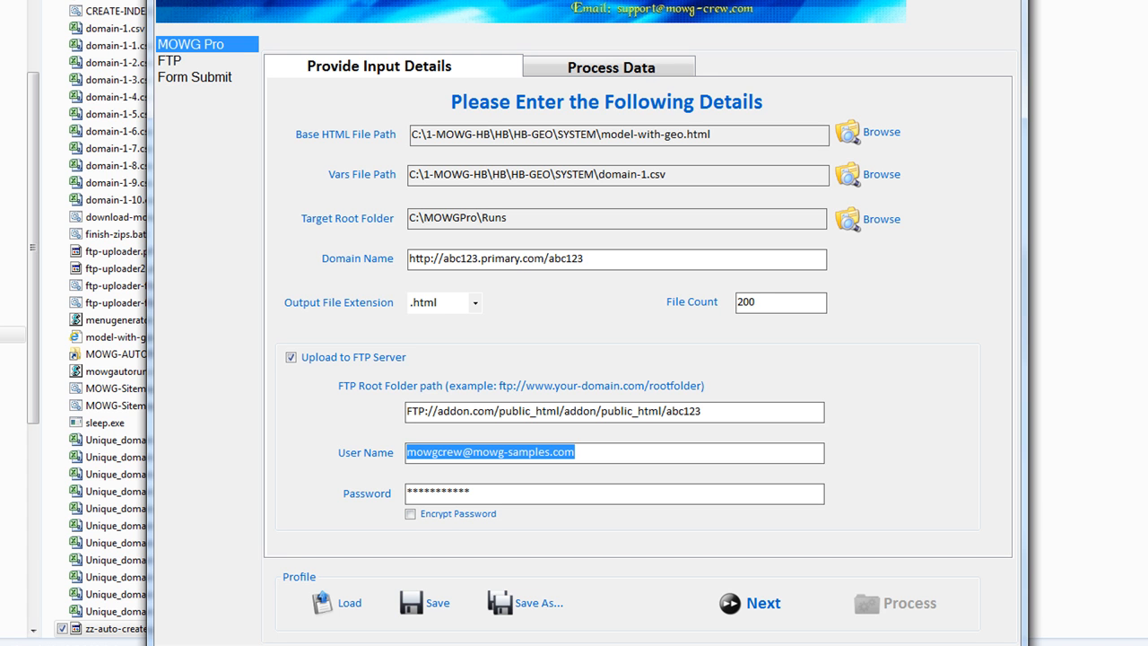
Quit MOWG Professional without saving changes to the geo profile
key("alt+F4")
left_click(640, 351)
left_click(948, 248)
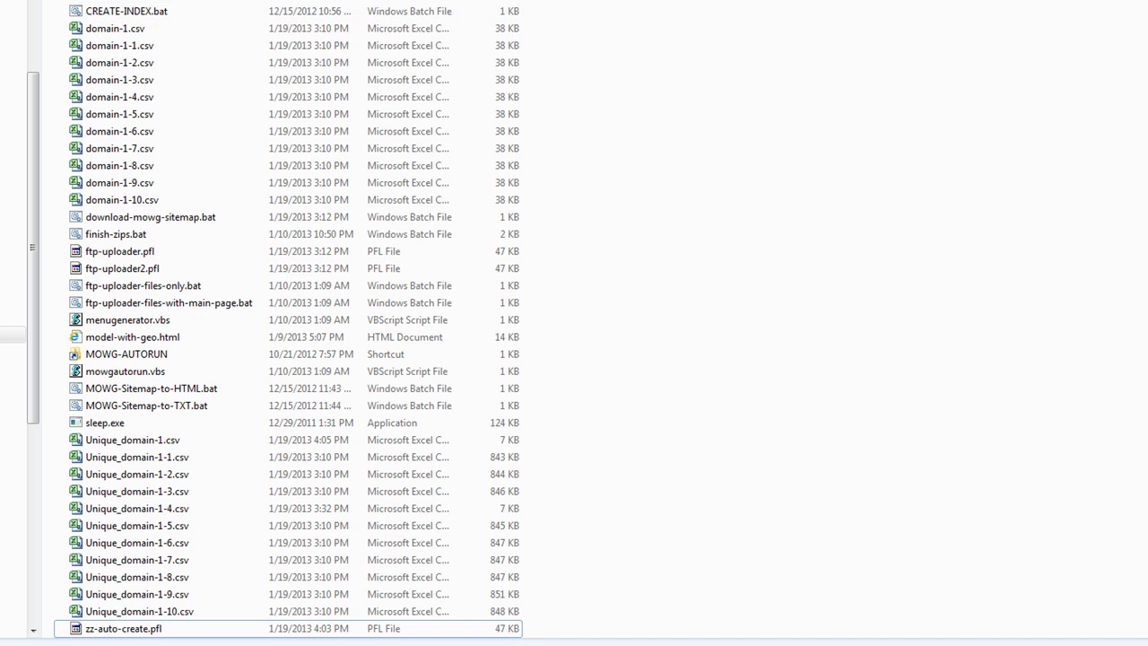
Go up to HB-NO-GEO\SYSTEM and open zz-no-geo-auto.pfl with Notepad, keeping the file list in front
key("alt+Left")
left_click(120, 36)
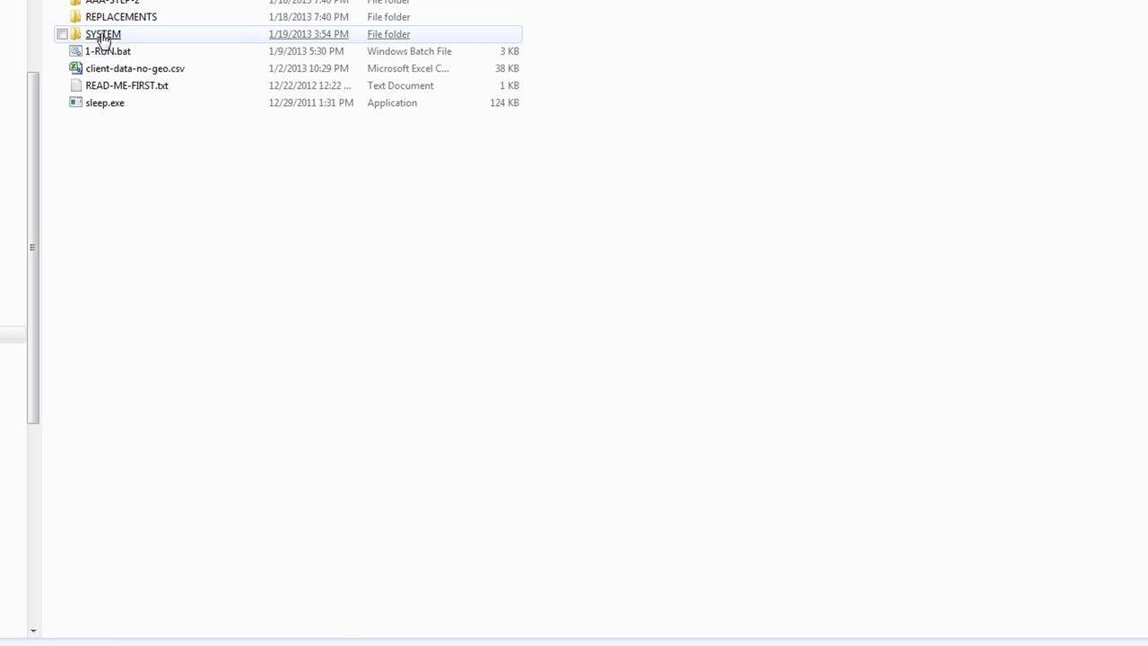
scroll(775, 452, "down", 3)
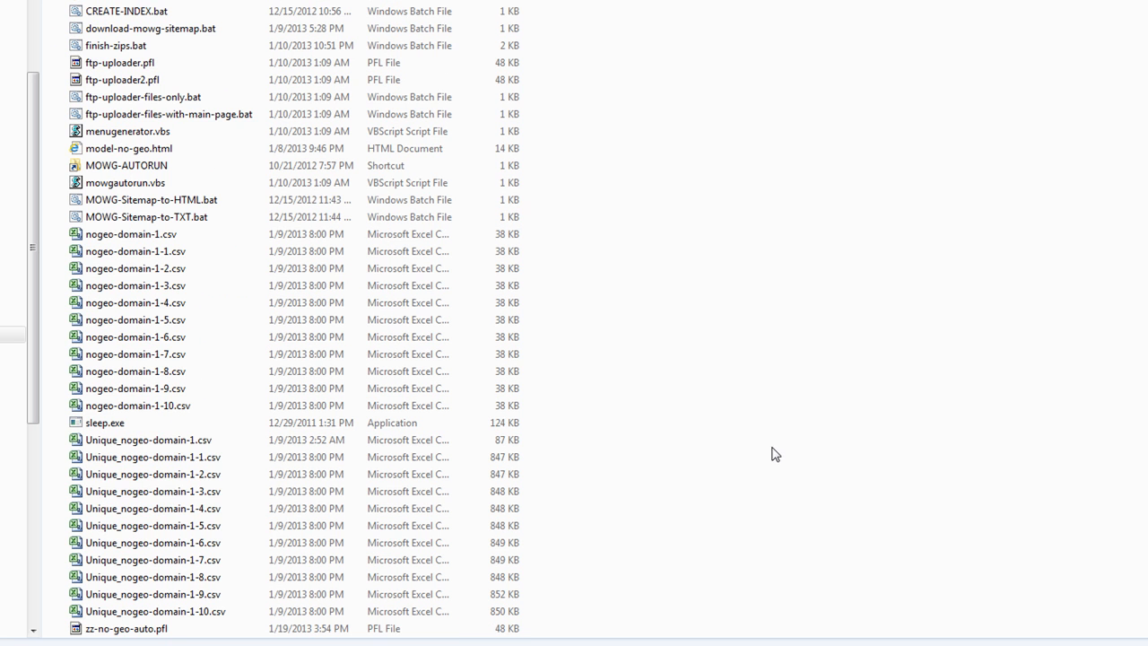
right_click(153, 636)
mouse_move(298, 401)
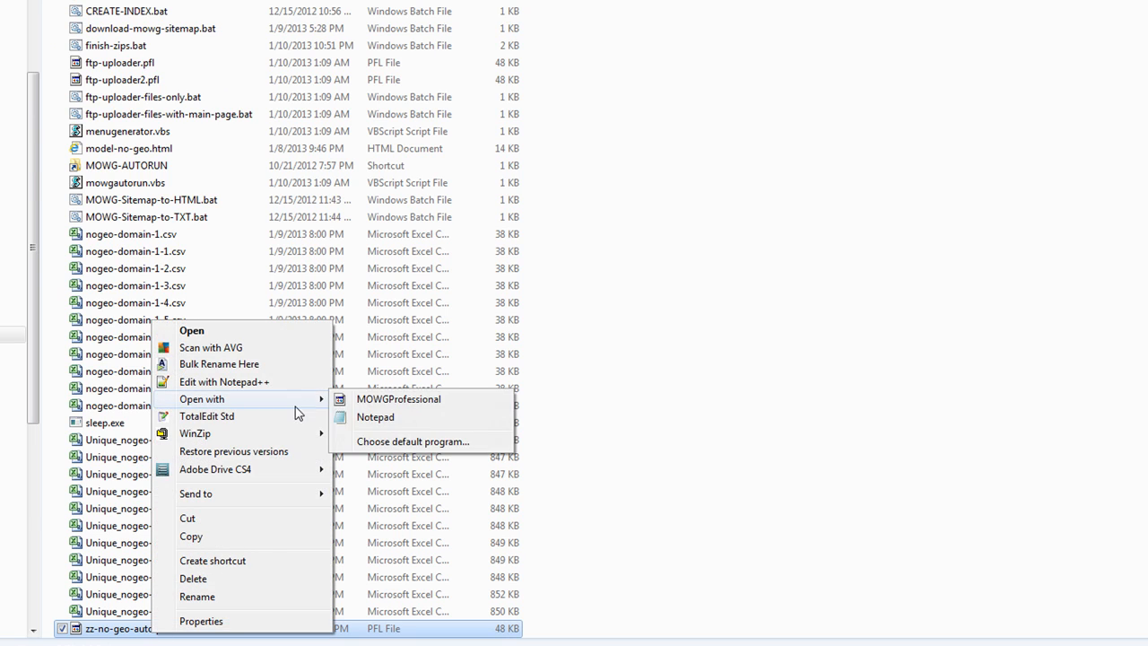
left_click(357, 418)
left_click(180, 629)
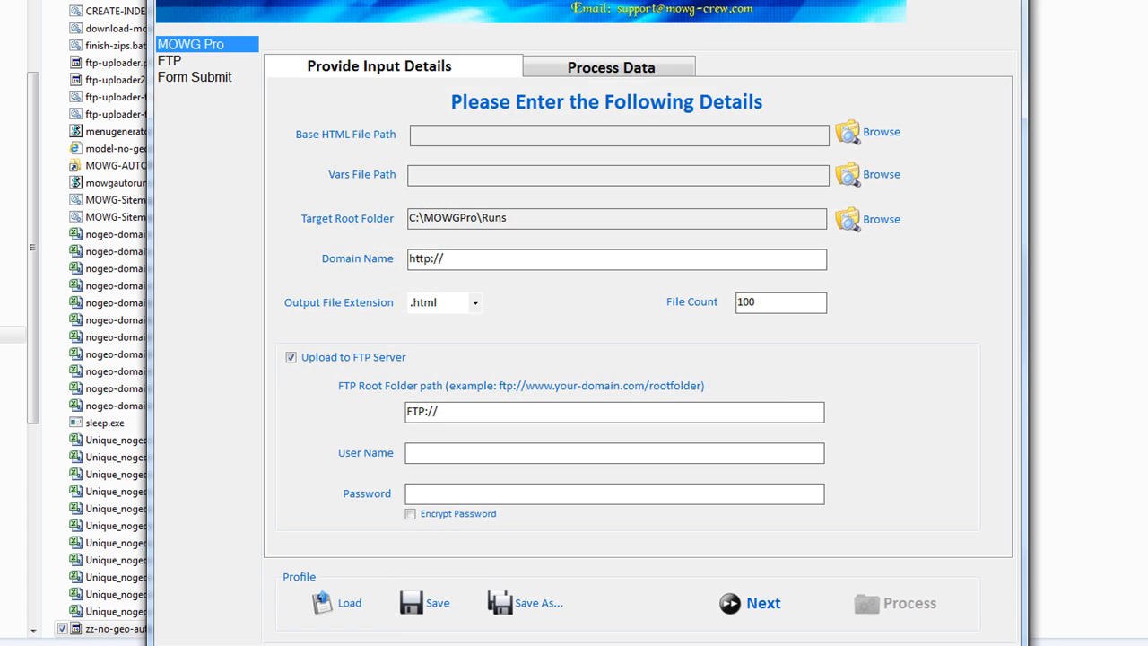
Load the zz-no-geo-auto.pfl profile from HB-NO-GEO\SYSTEM into the MOWG form
left_click(344, 602)
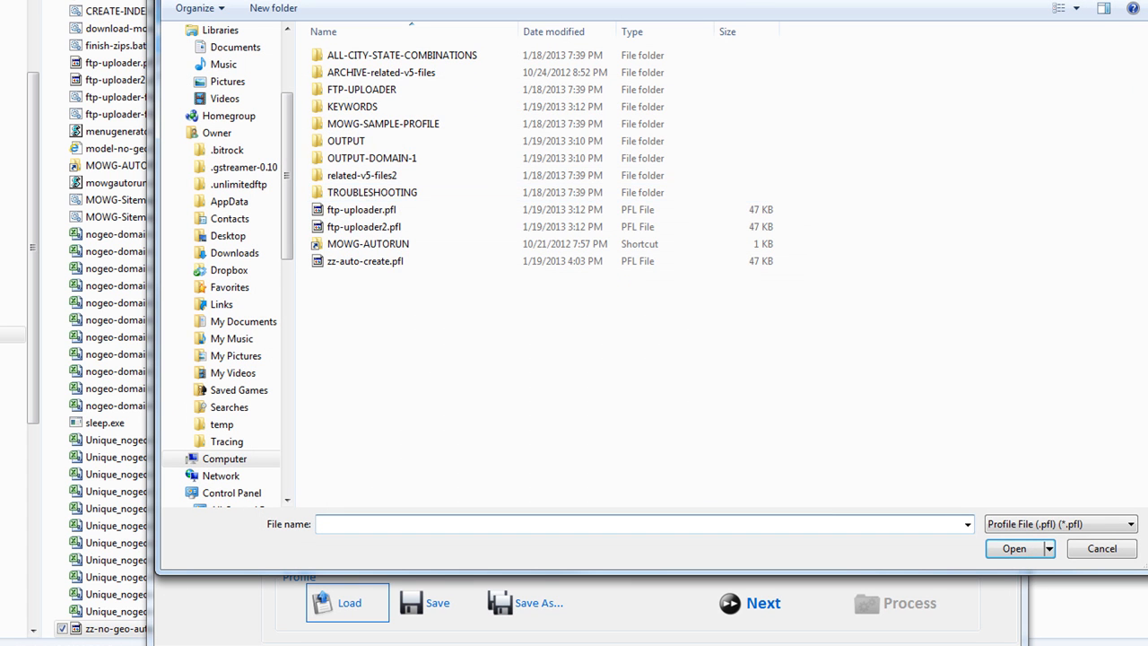
key("BackSpace")
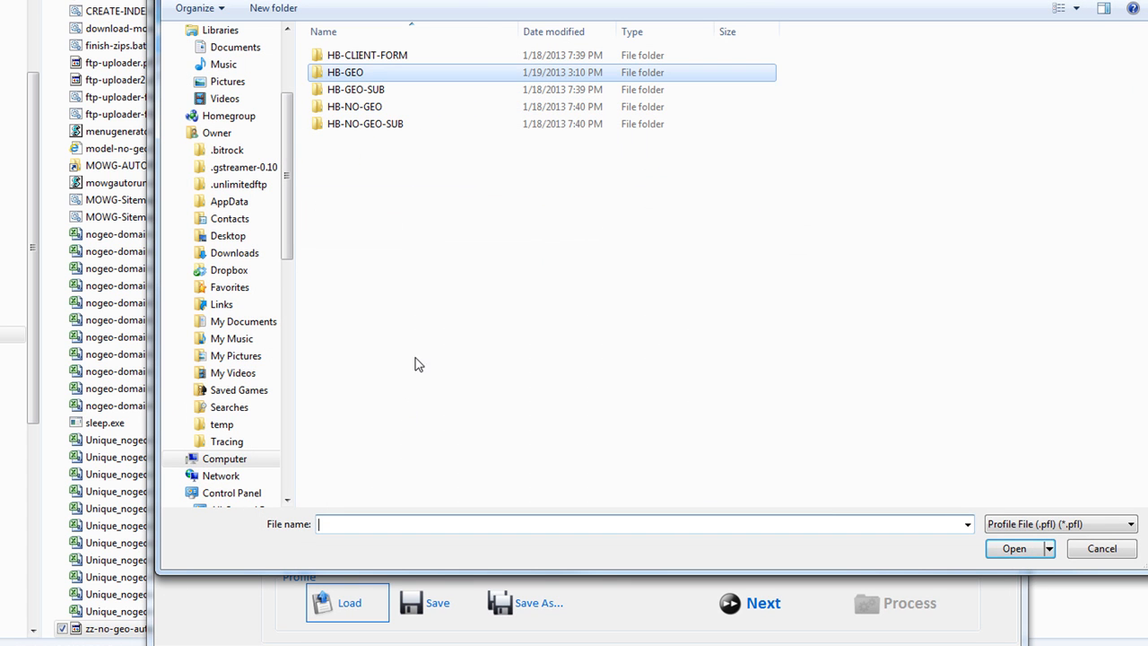
double_click(364, 106)
double_click(348, 108)
double_click(386, 261)
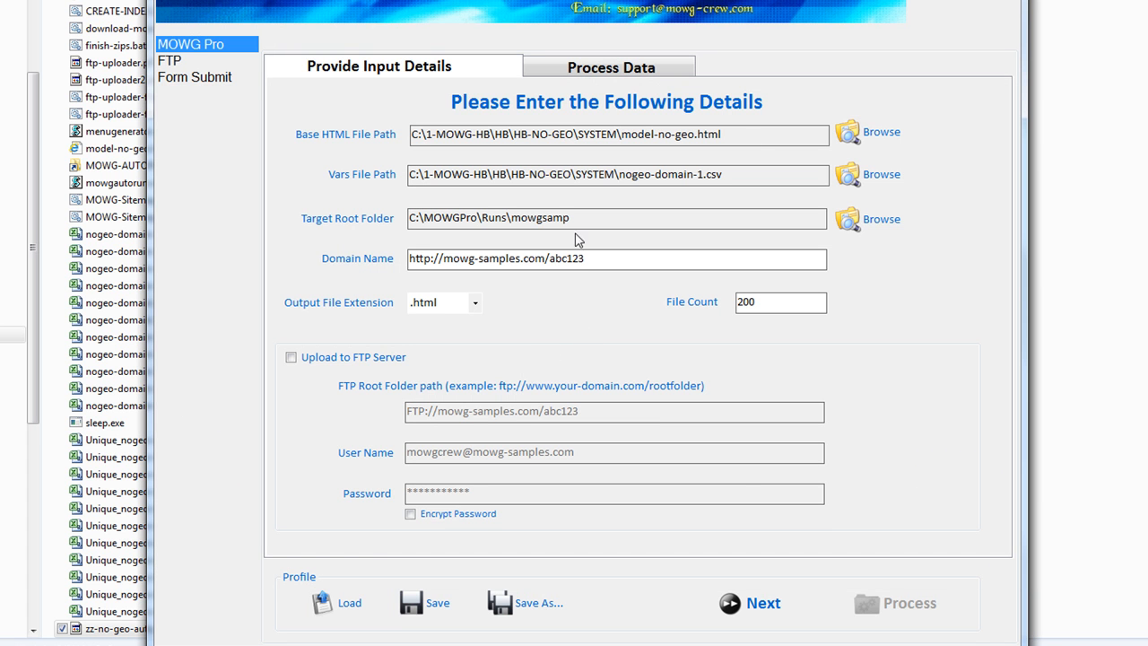
Enable Upload to FTP Server and check the abc123 domain, FTP root path, user name and password
left_click_drag(542, 258, 444, 259)
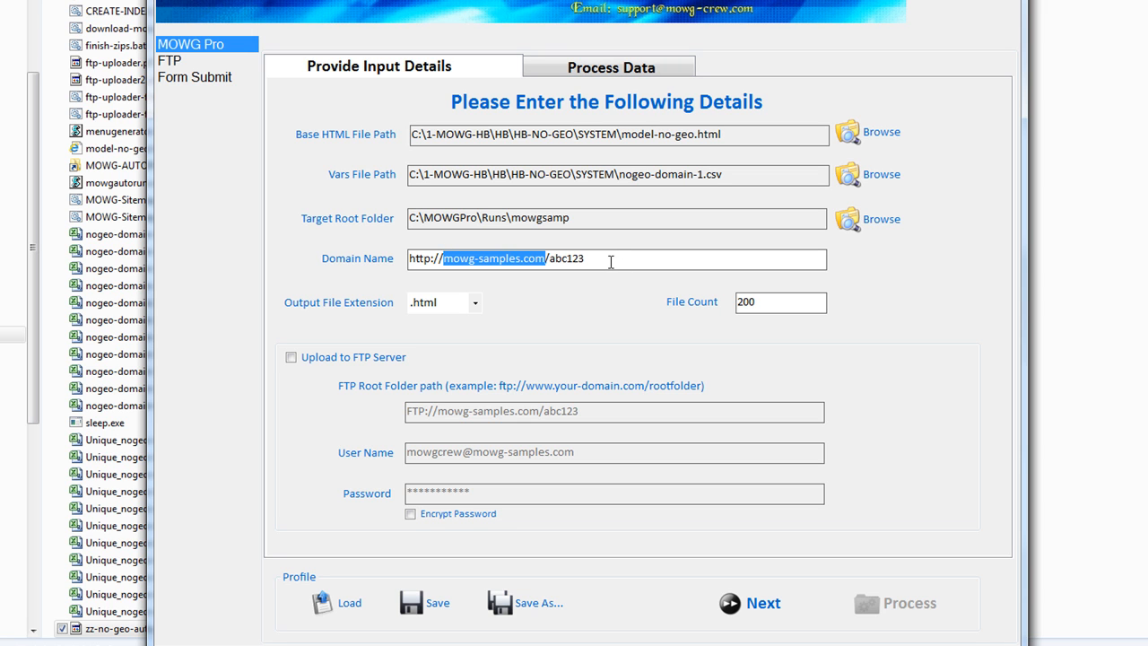
left_click_drag(611, 261, 548, 259)
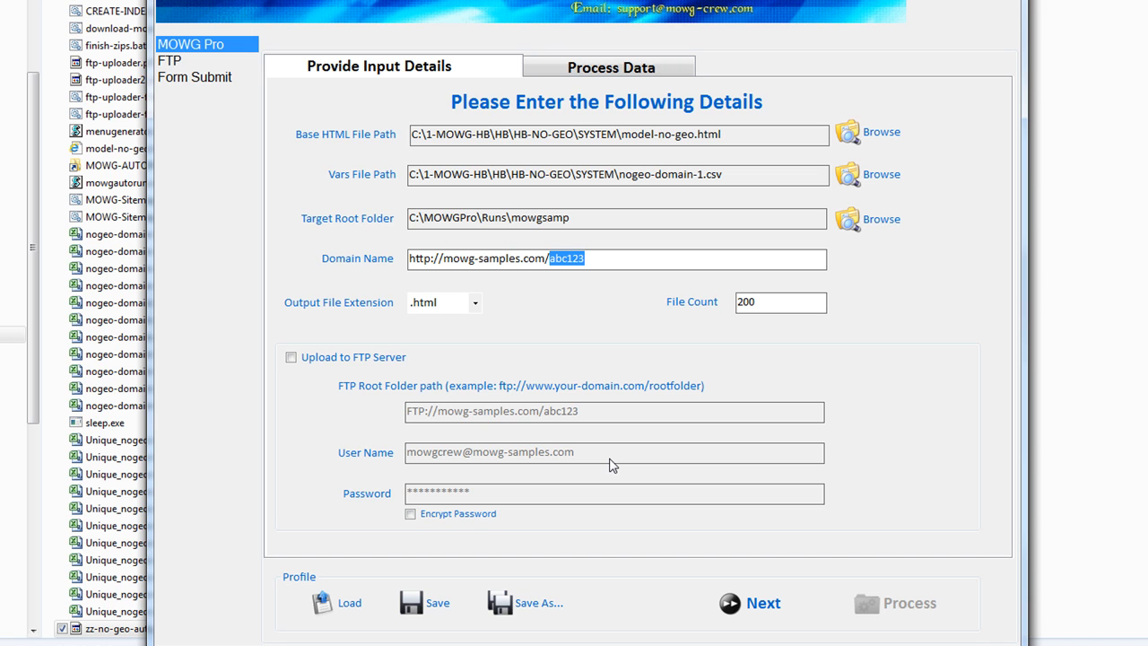
left_click(290, 357)
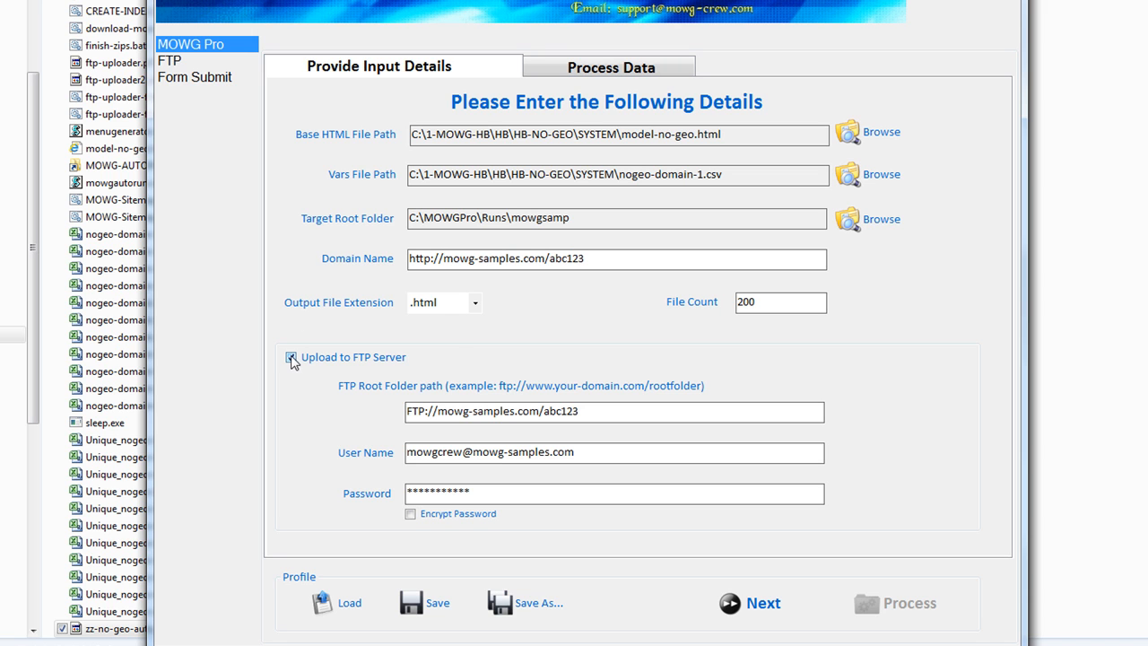
left_click_drag(437, 411, 541, 411)
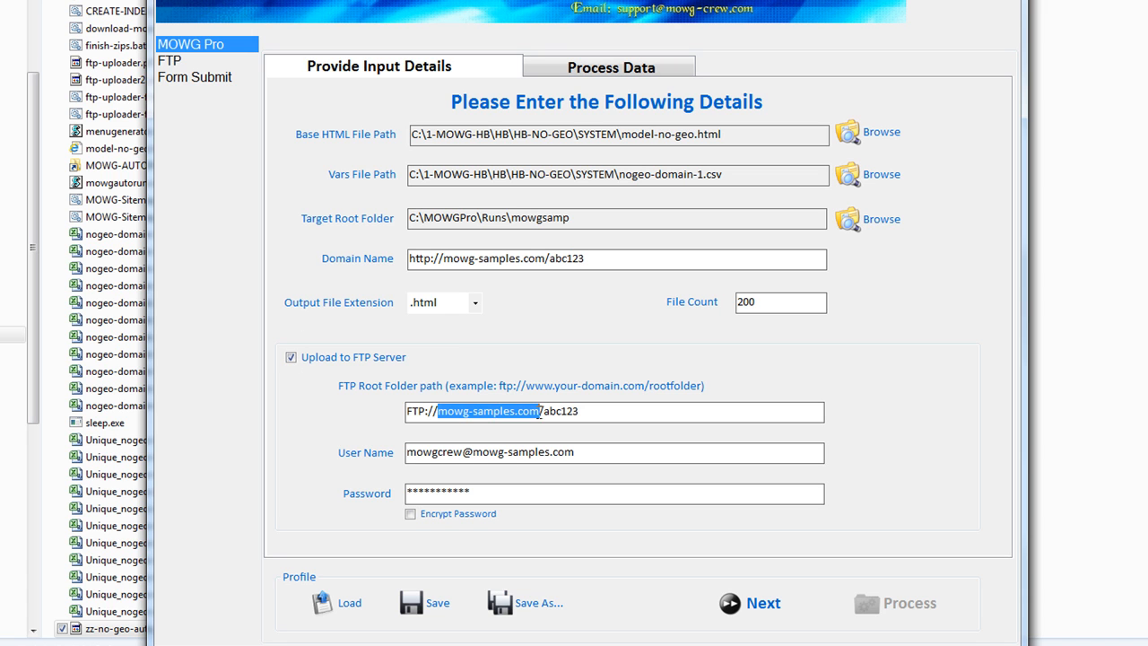
left_click(547, 411)
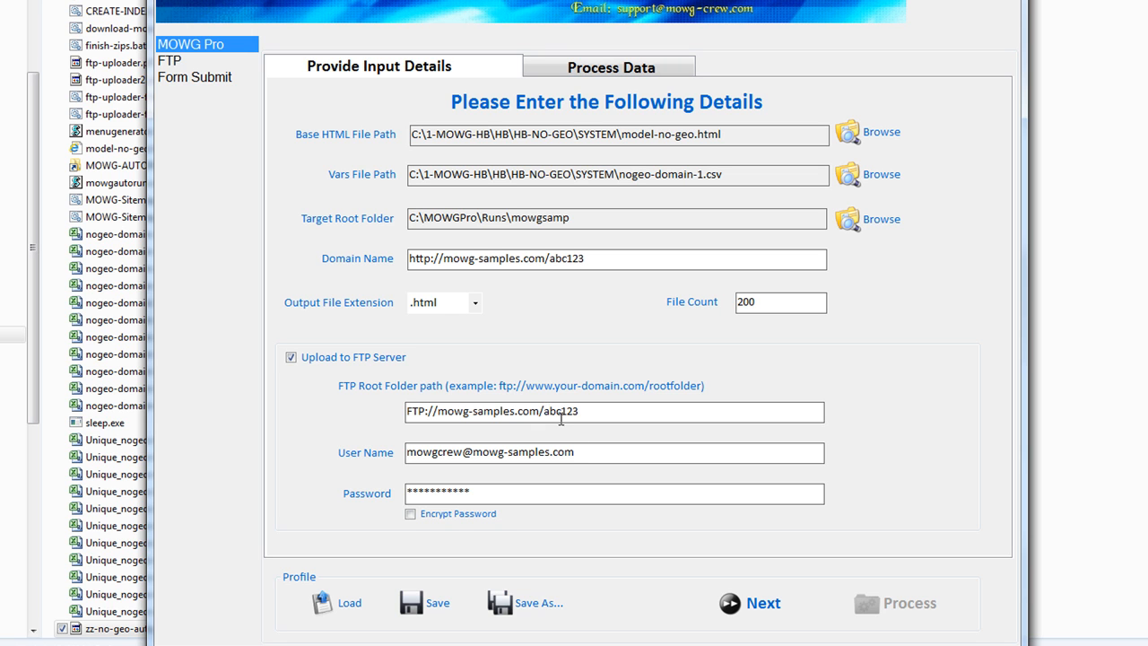
left_click_drag(578, 410, 544, 410)
left_click_drag(583, 452, 254, 456)
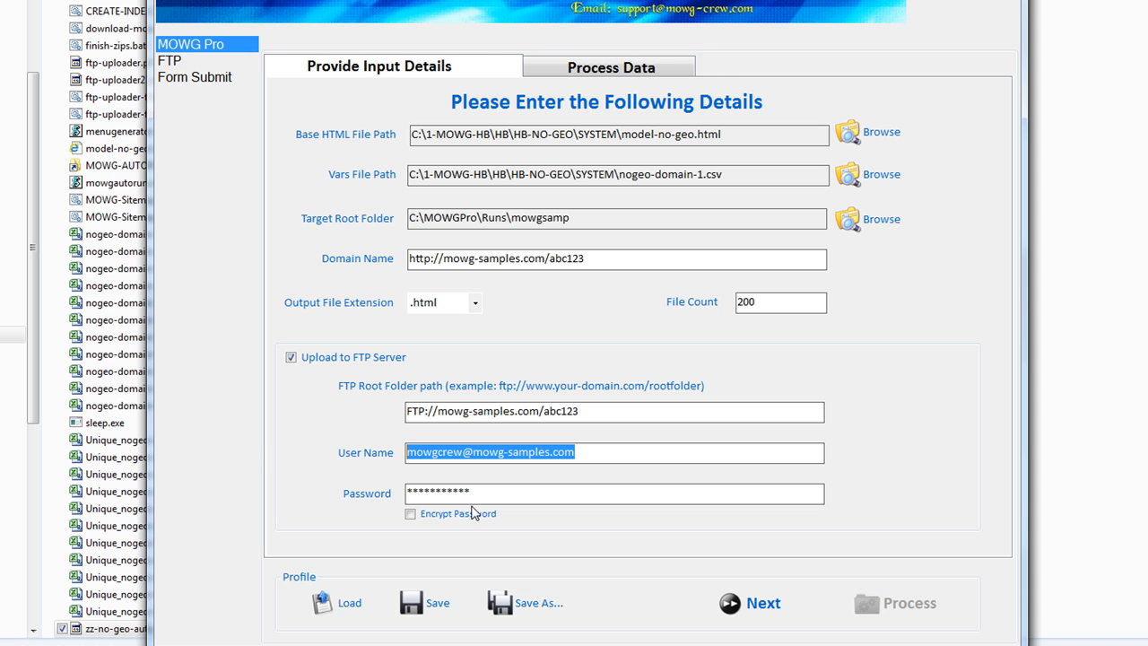
left_click_drag(484, 495, 369, 498)
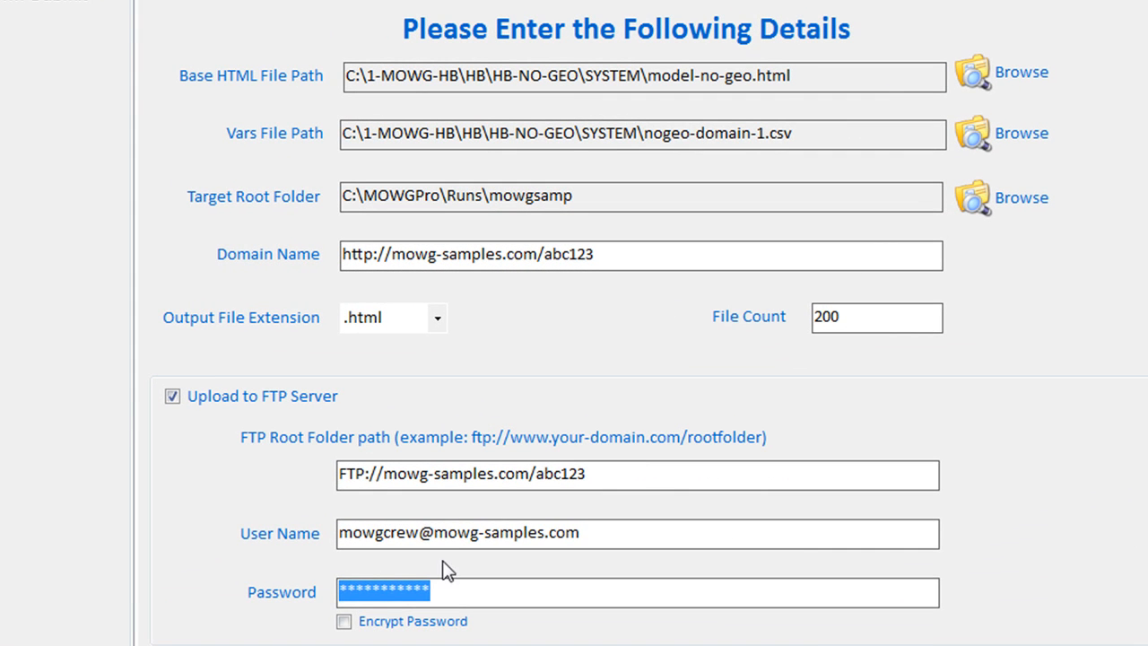
Delete the domain part from the User Name, leaving the short account name
left_click_drag(448, 474, 576, 474)
key("BackSpace")
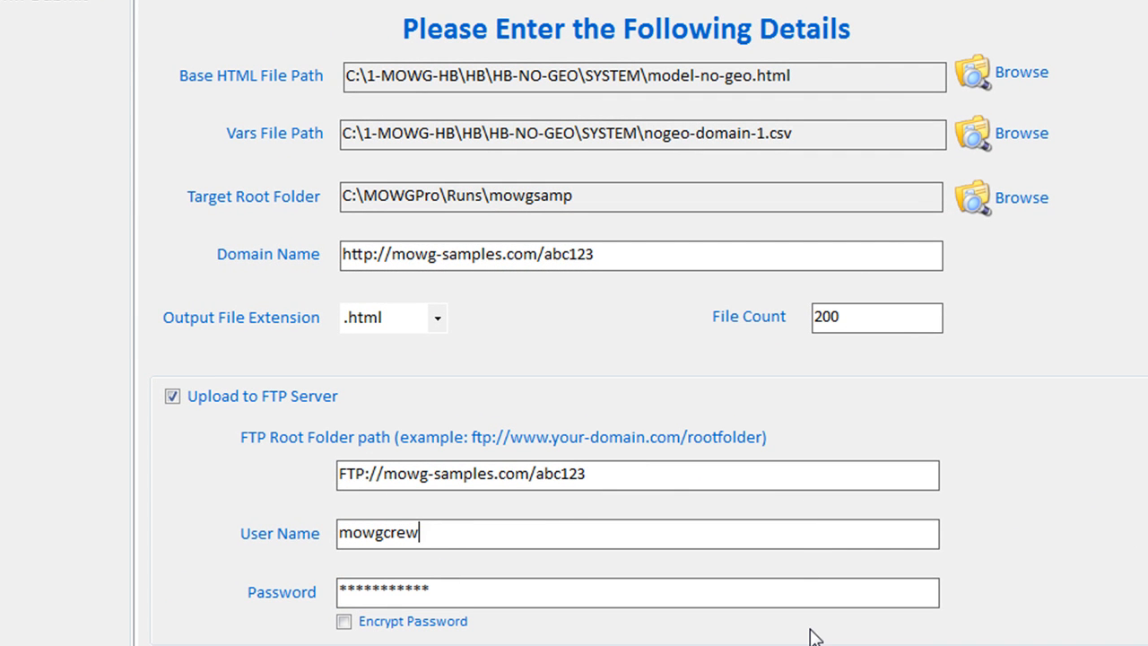
left_click_drag(464, 533, 136, 589)
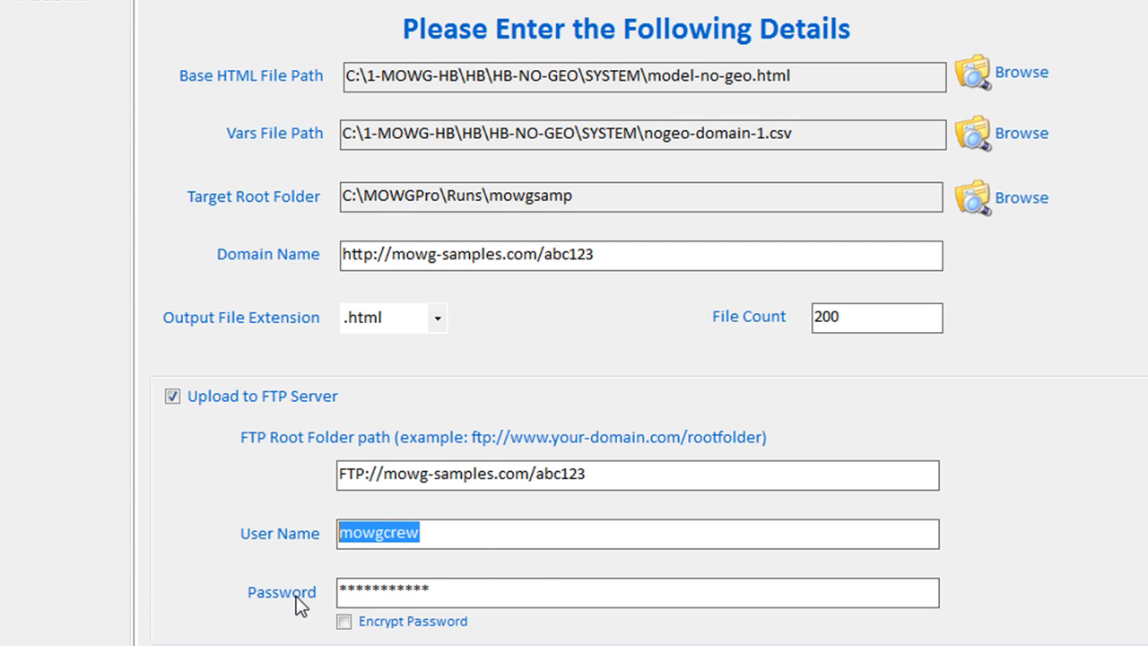
key("Tab")
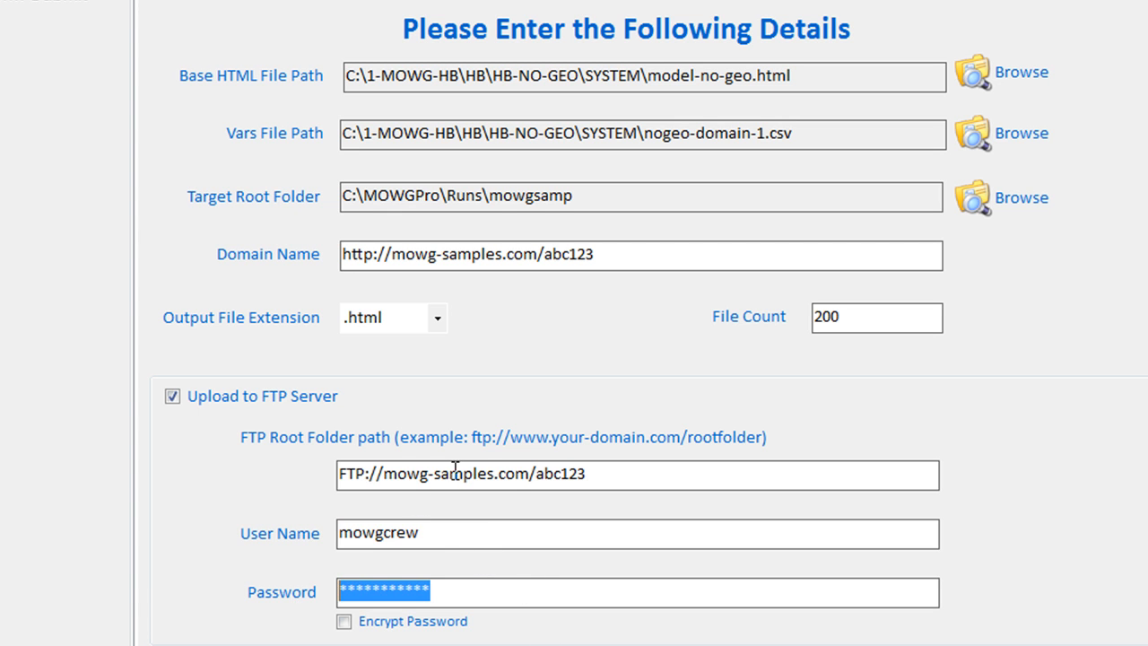
Insert public_html/ after com/ in the FTP Root Folder path and recheck the user name and password
left_click(535, 473)
type("public_html/")
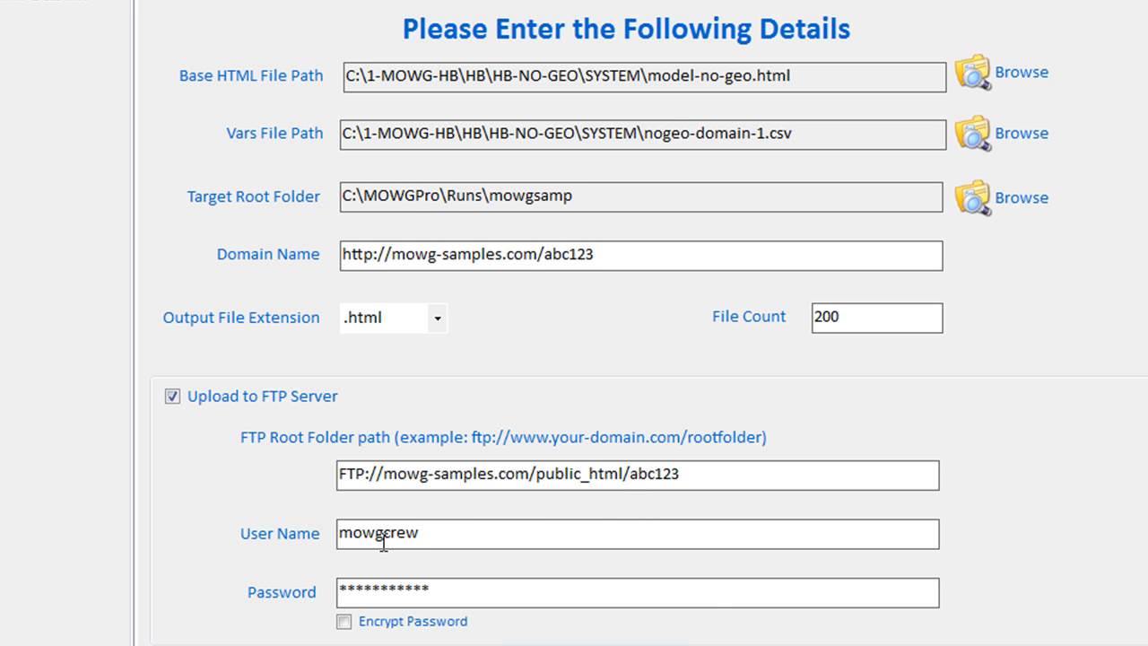
double_click(434, 529)
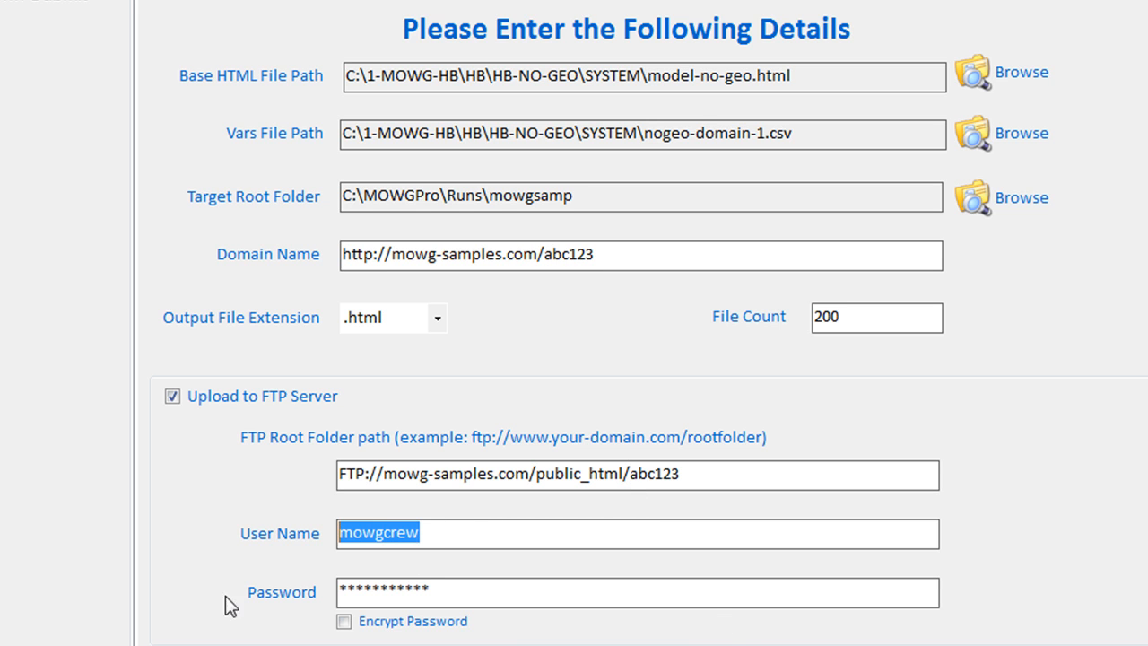
double_click(512, 589)
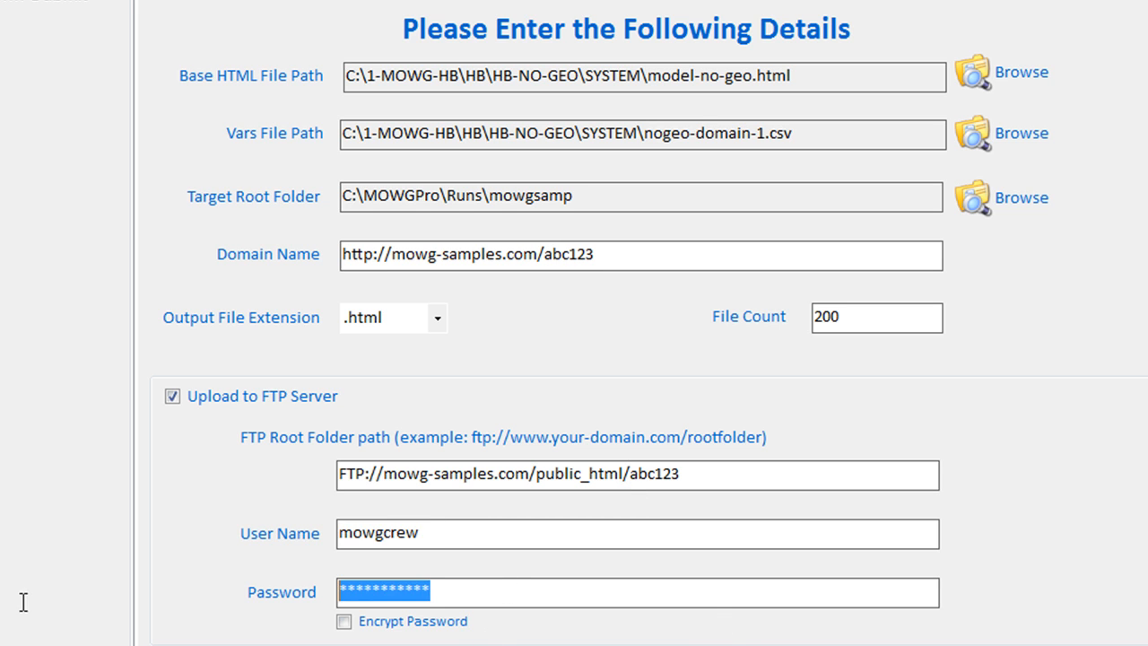
double_click(438, 534)
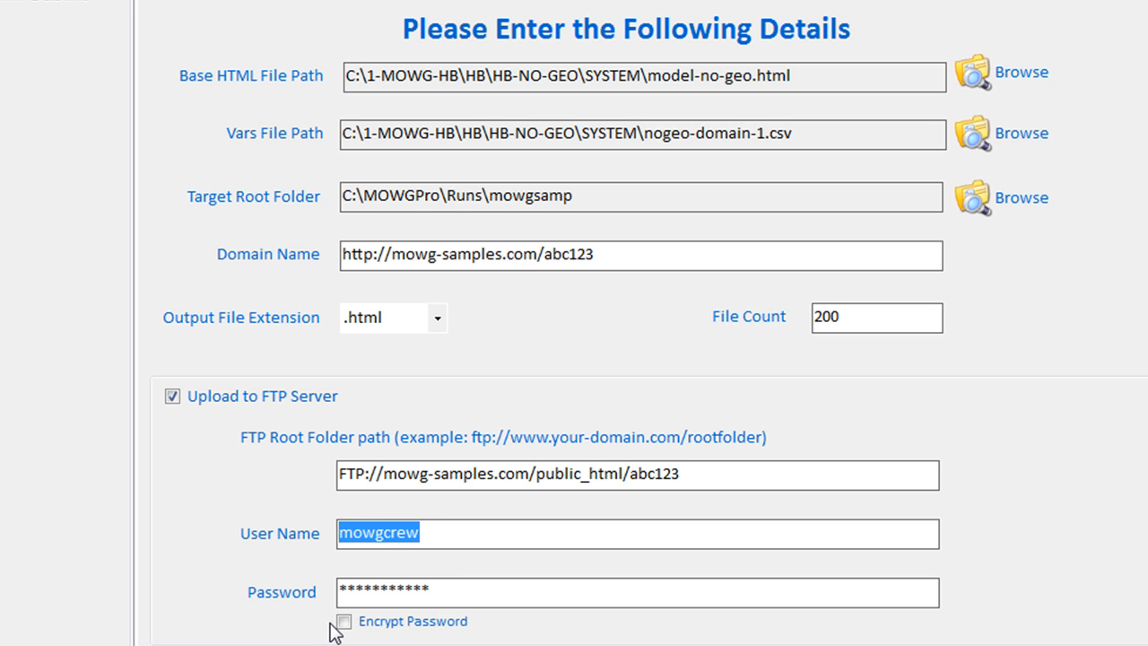
left_click(459, 534)
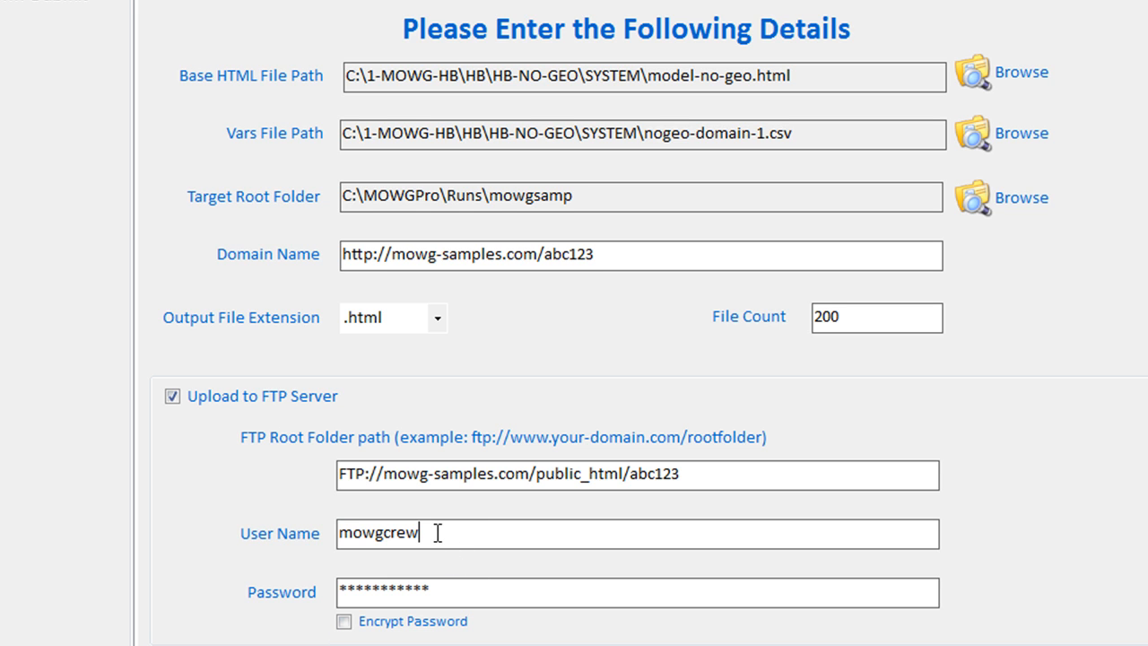
left_click_drag(438, 533, 160, 583)
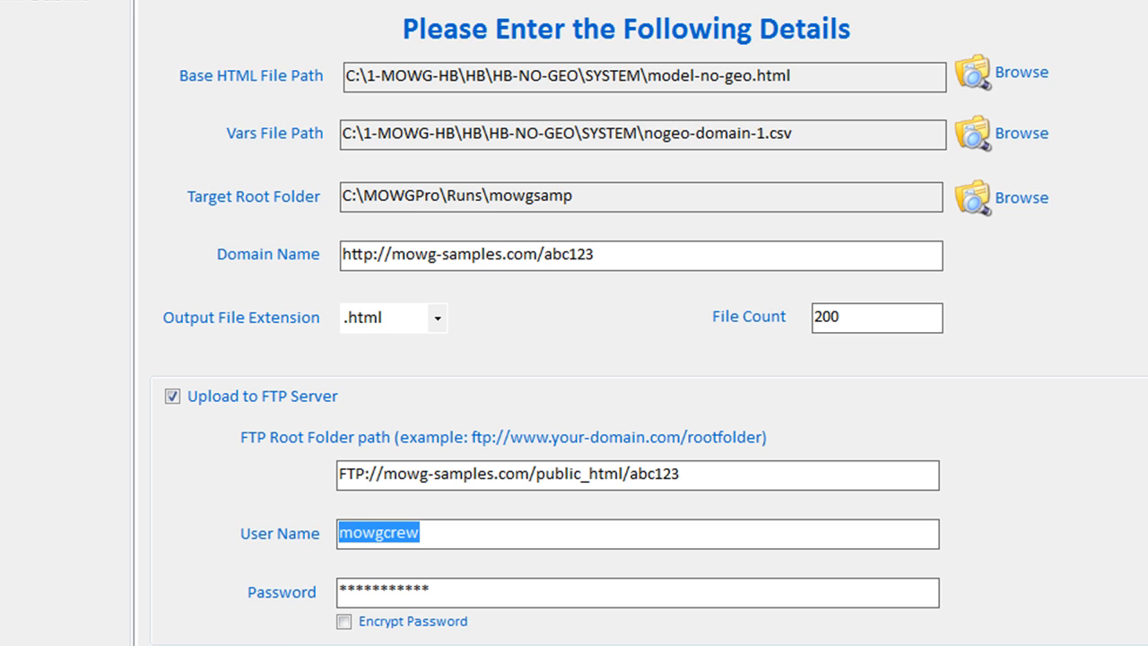
left_click_drag(497, 590, 254, 592)
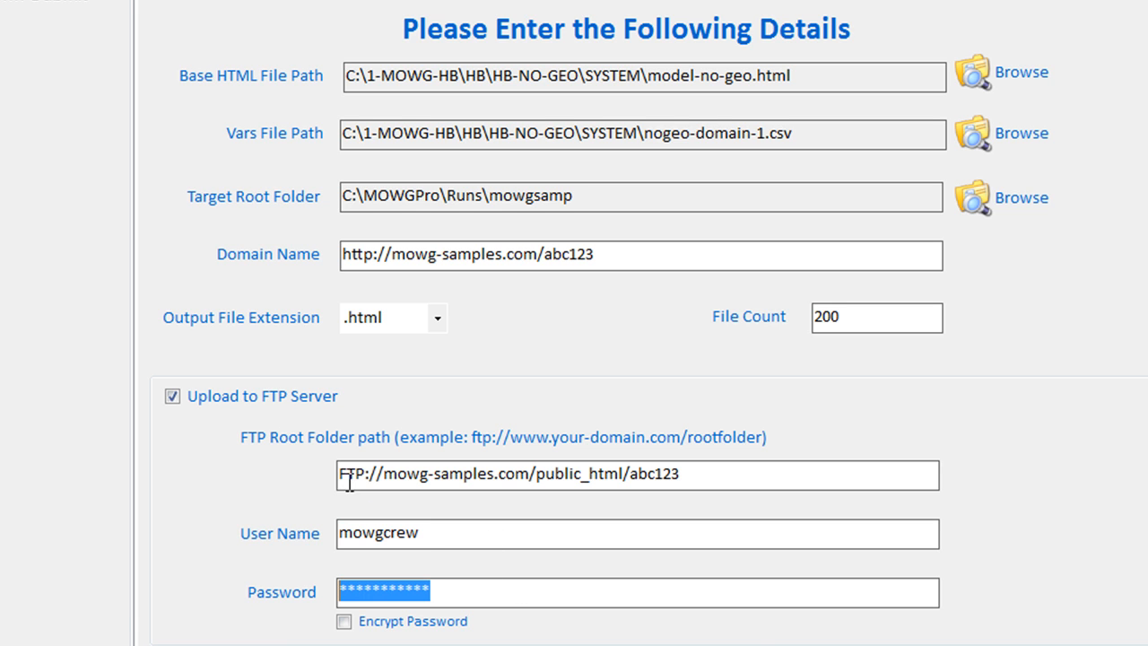
left_click(518, 536)
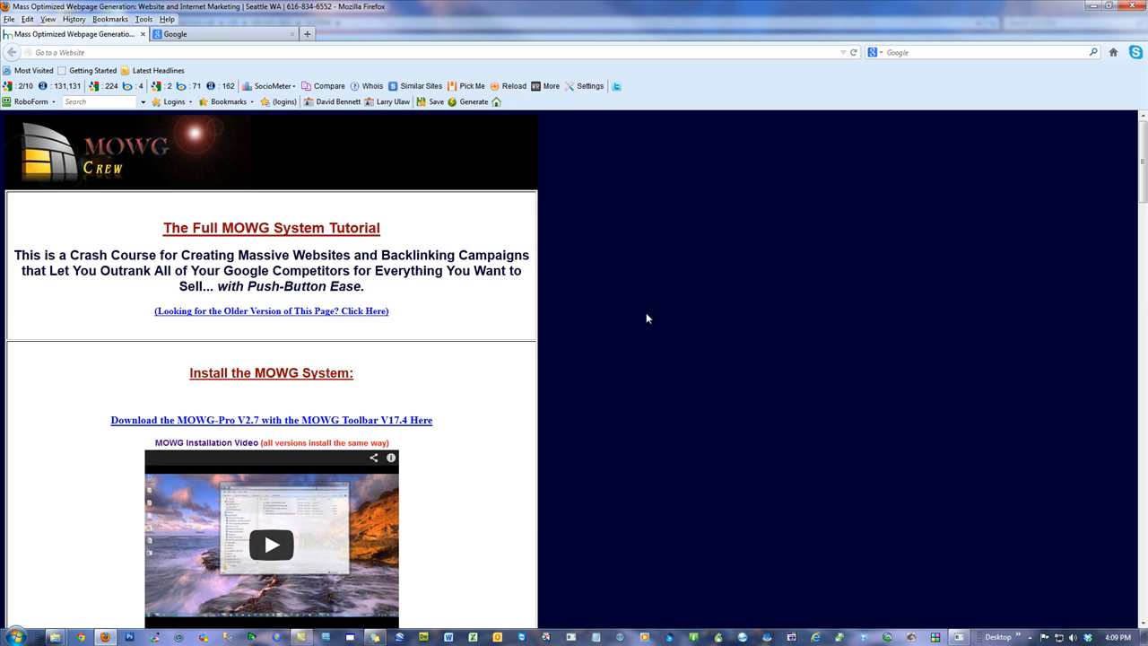
Load mowg-crew.com in the browser
scroll(681, 485, "down", 10)
scroll(675, 488, "down", 10)
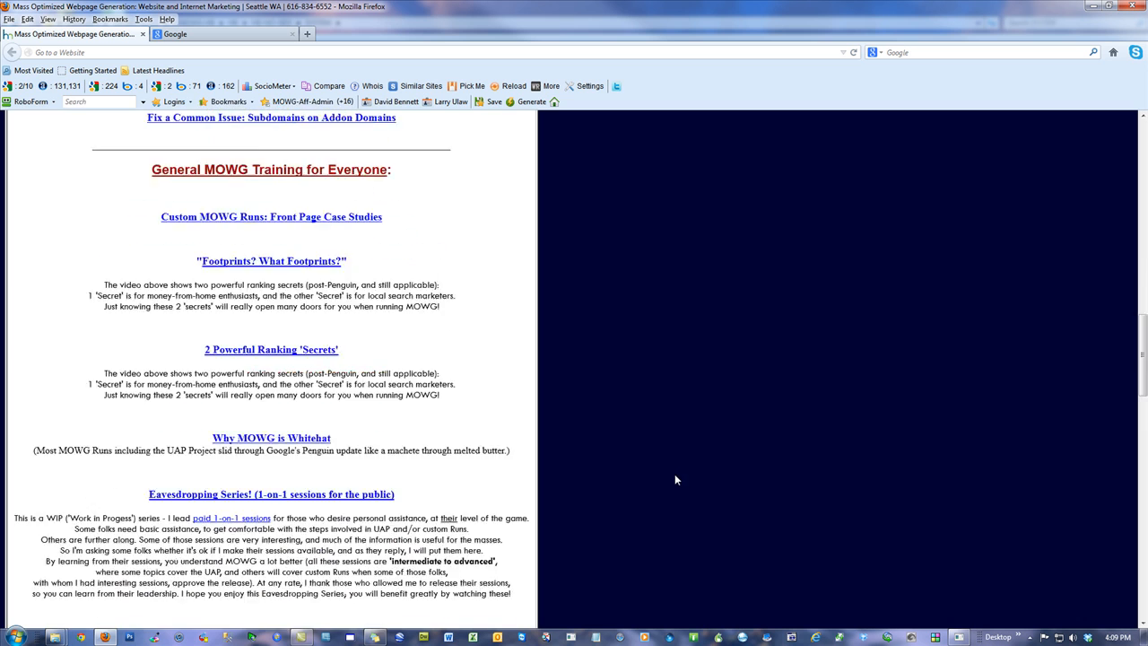
scroll(674, 476, "down", 8)
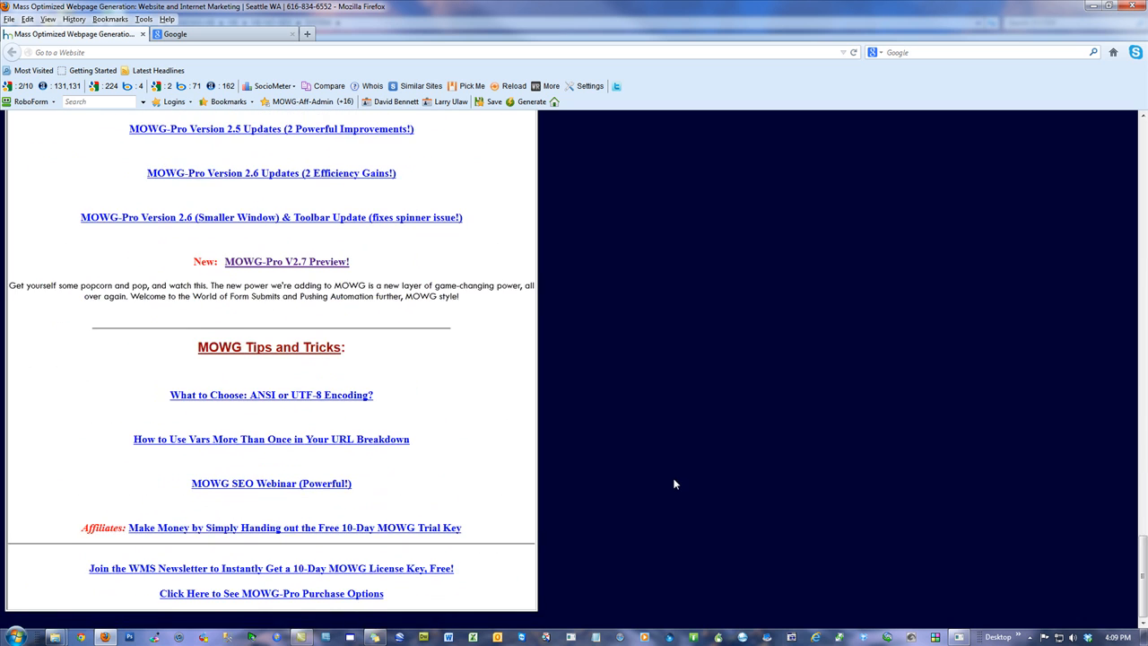
scroll(674, 476, "up", 2)
left_click(125, 51)
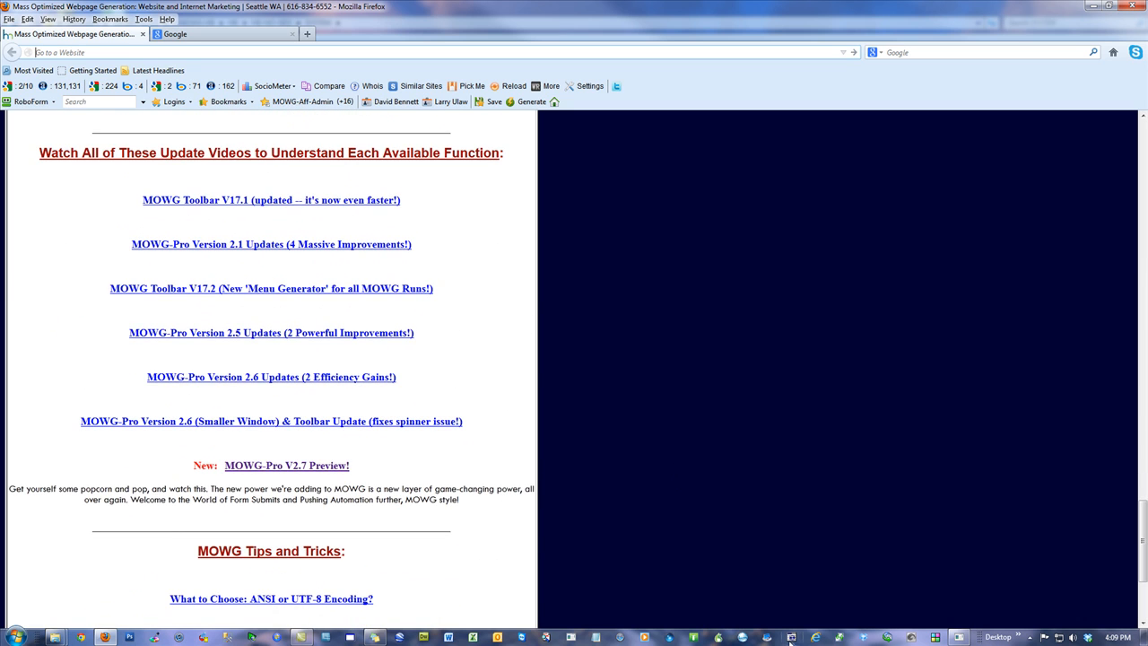
type("mowg-crew.com/")
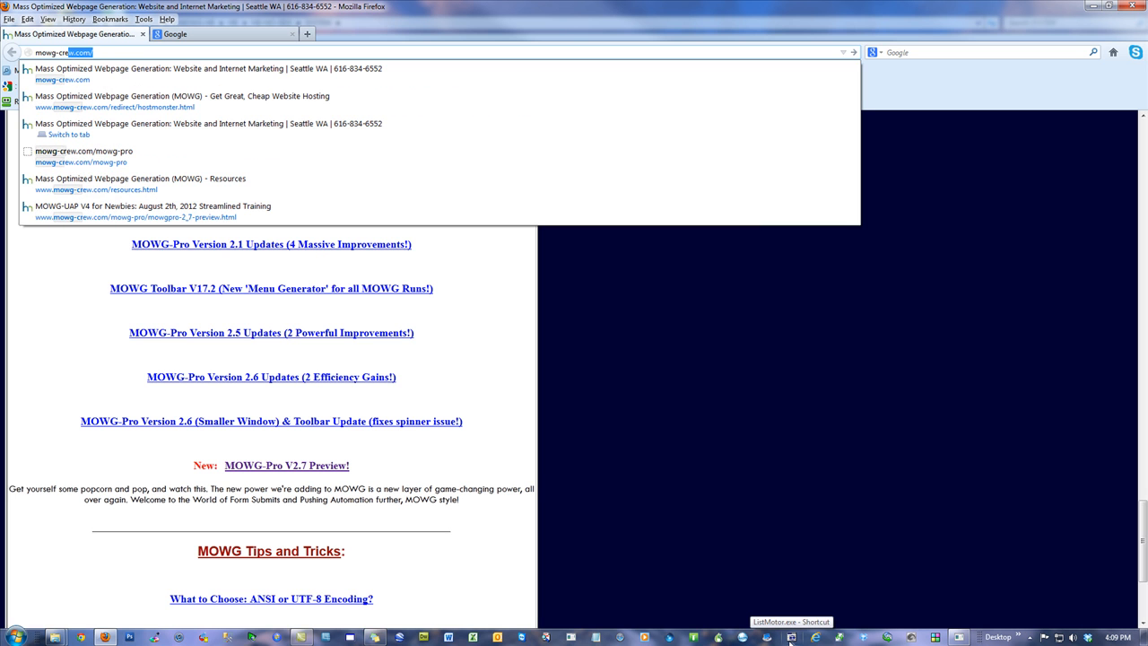
key("Return")
Follow the Resources page's Get Website Hosting link through to the HostMonster home page
scroll(732, 308, "down", 10)
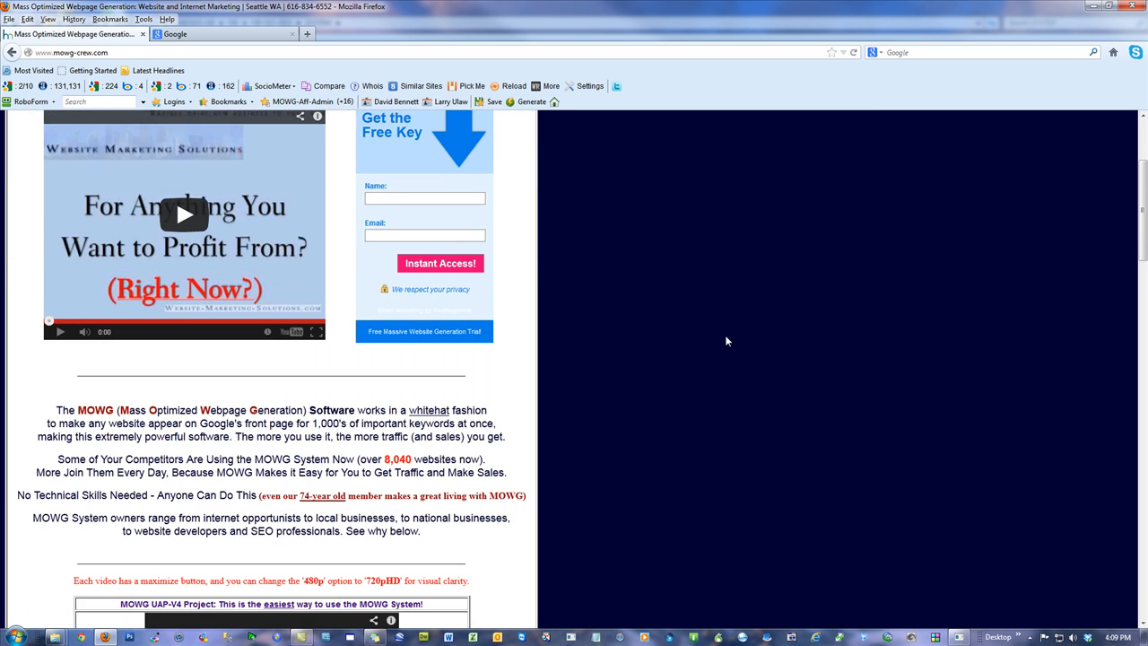
scroll(655, 410, "down", 2)
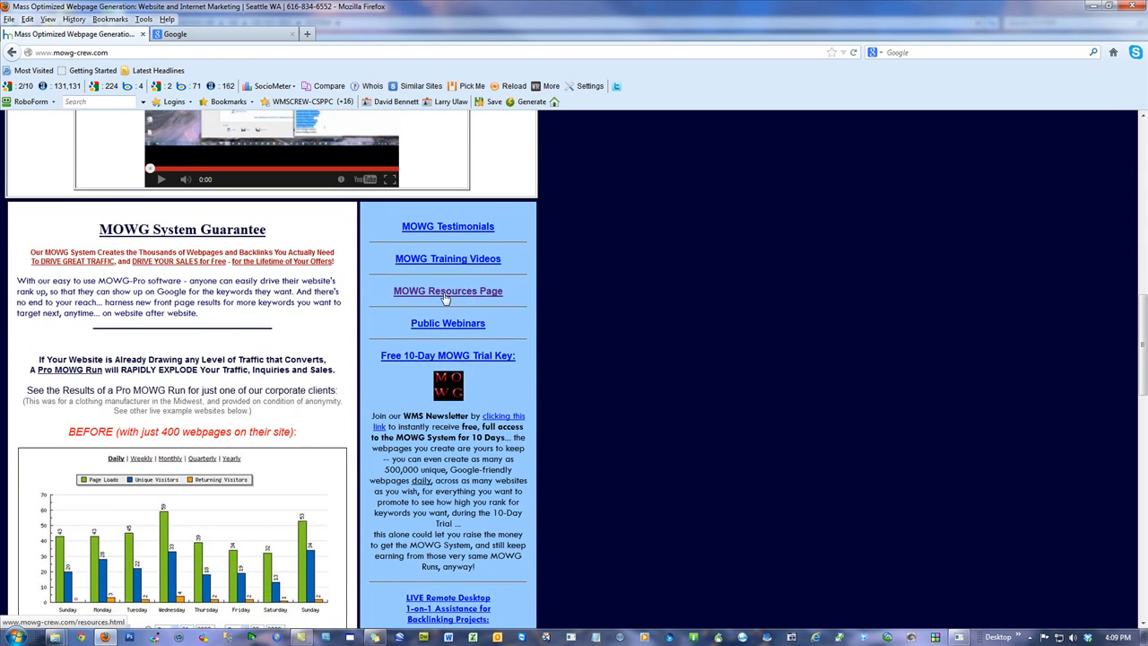
left_click(493, 292)
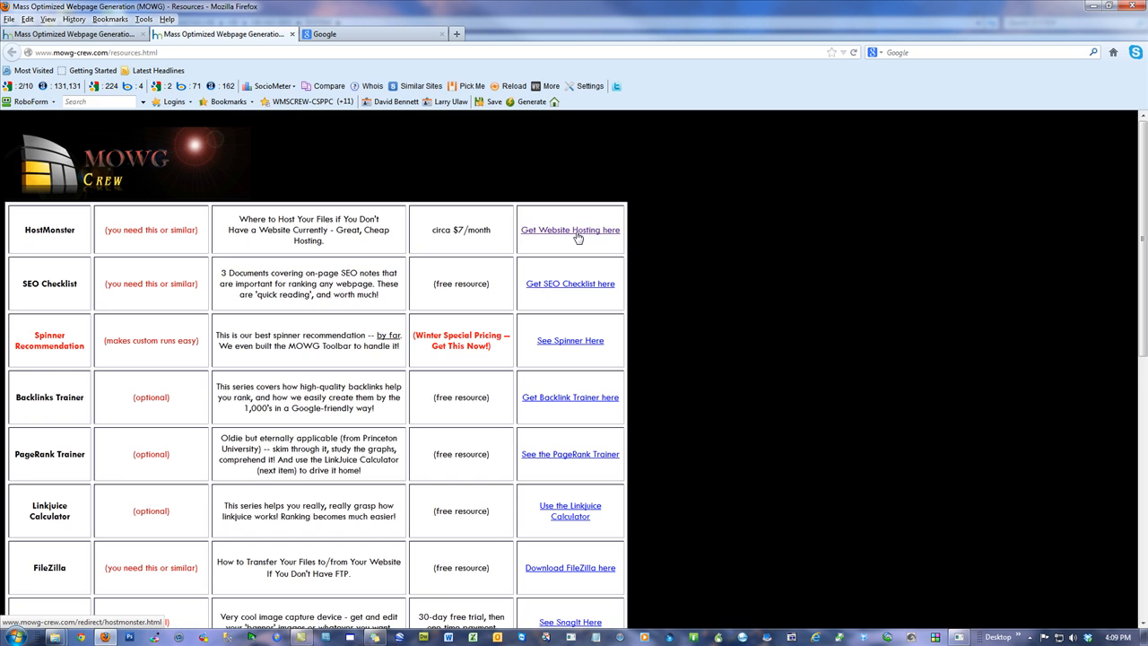
left_click(576, 230)
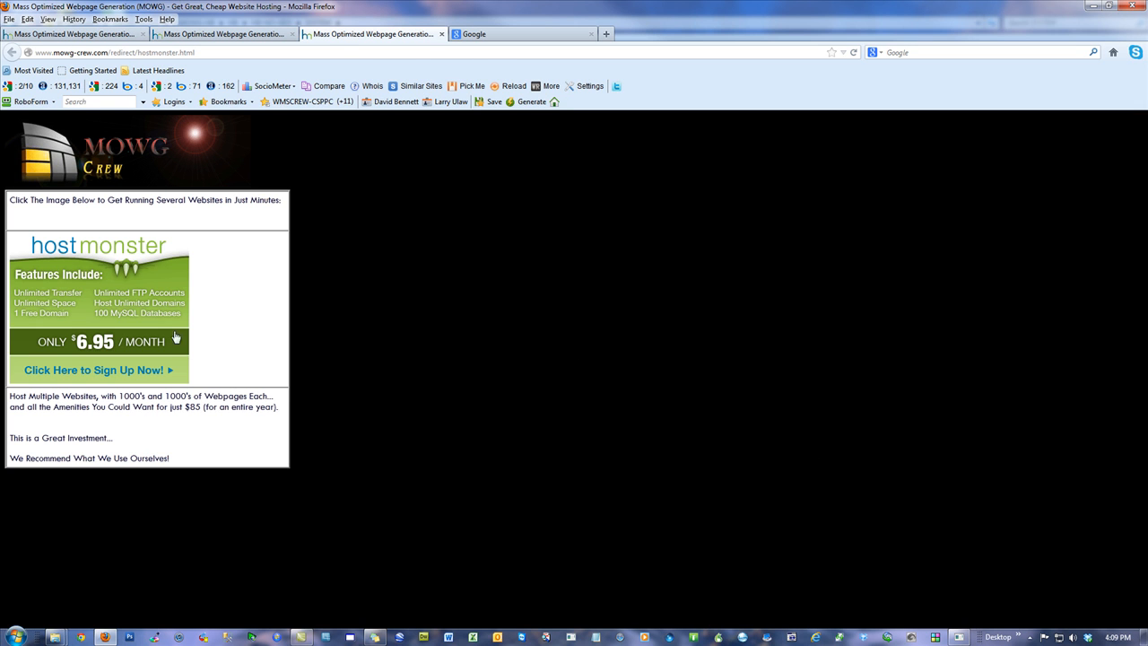
left_click(110, 305)
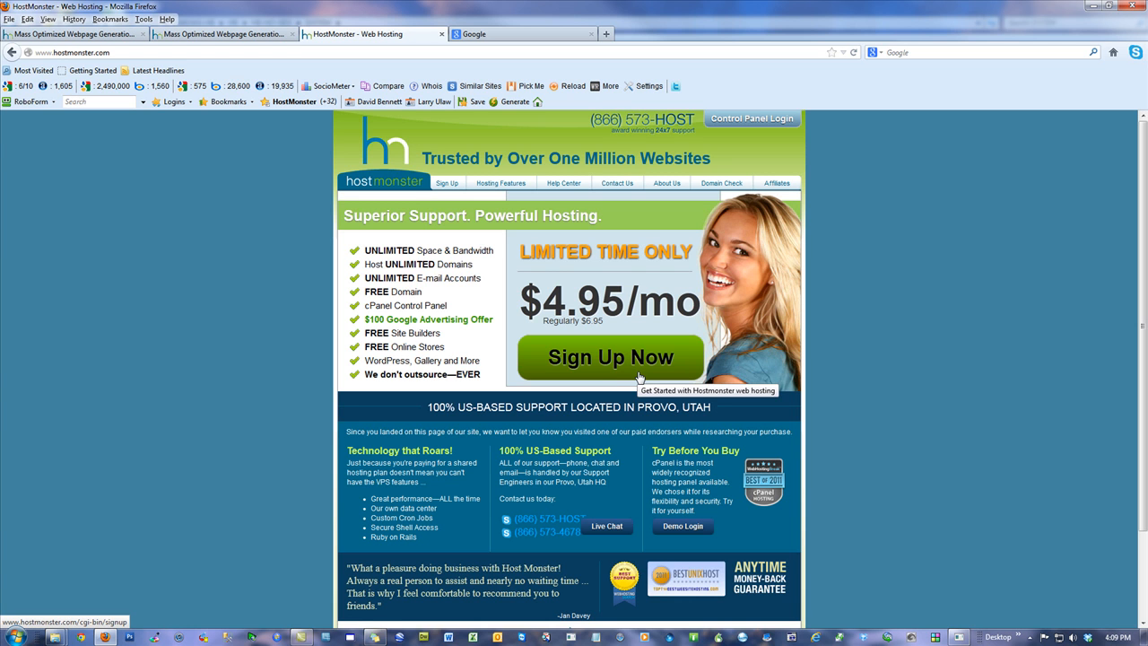
Reach HostMonster's sign-up page via the Resources hosting link, then close Firefox with all six tabs
left_click(638, 376)
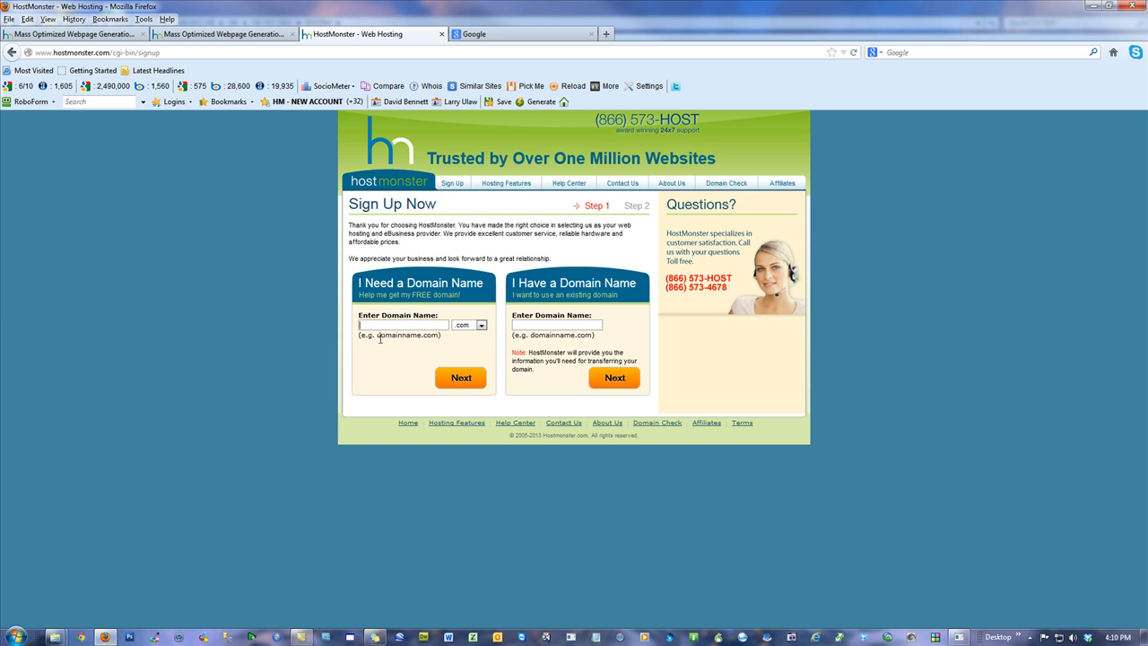
left_click(99, 34)
left_click(451, 292)
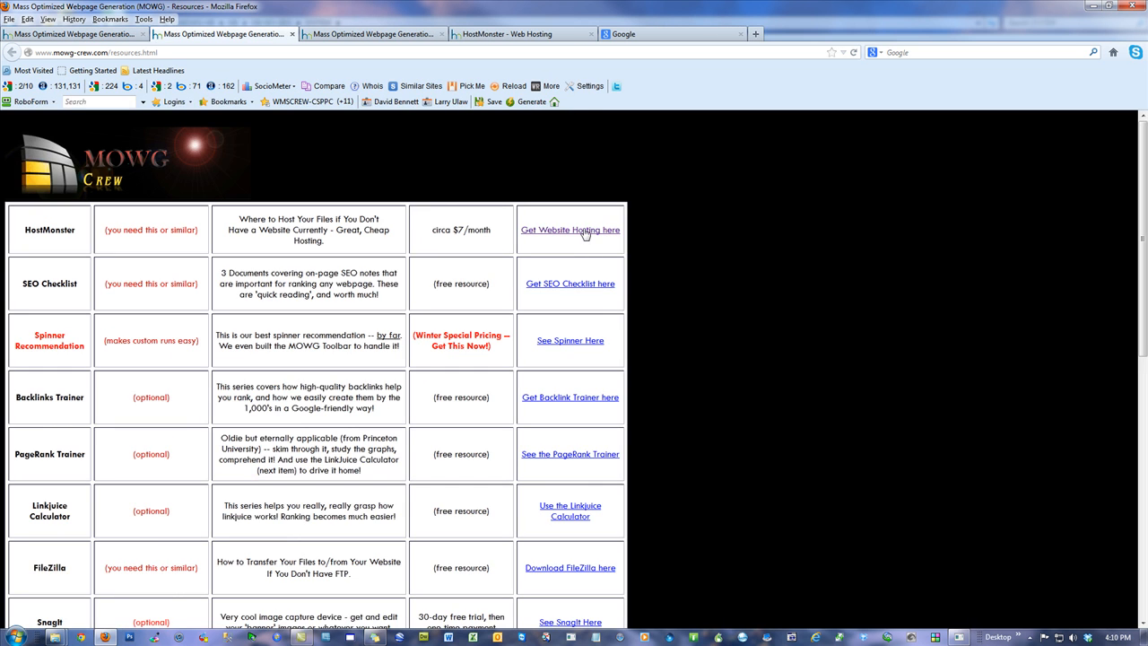
left_click(581, 231)
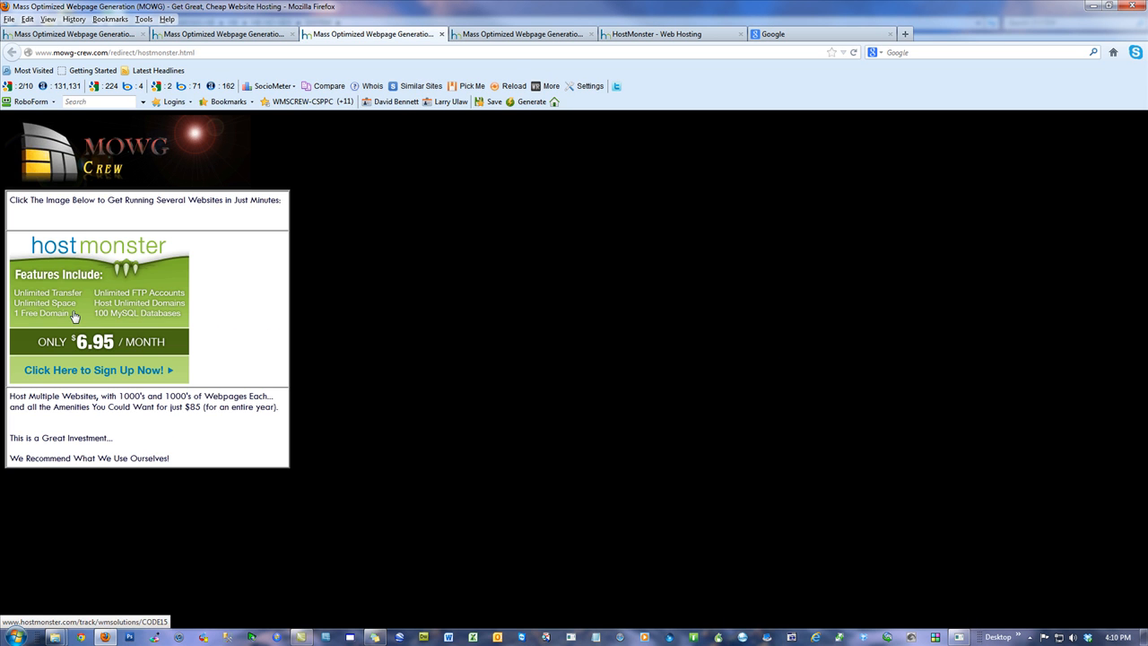
left_click(125, 266)
left_click(587, 356)
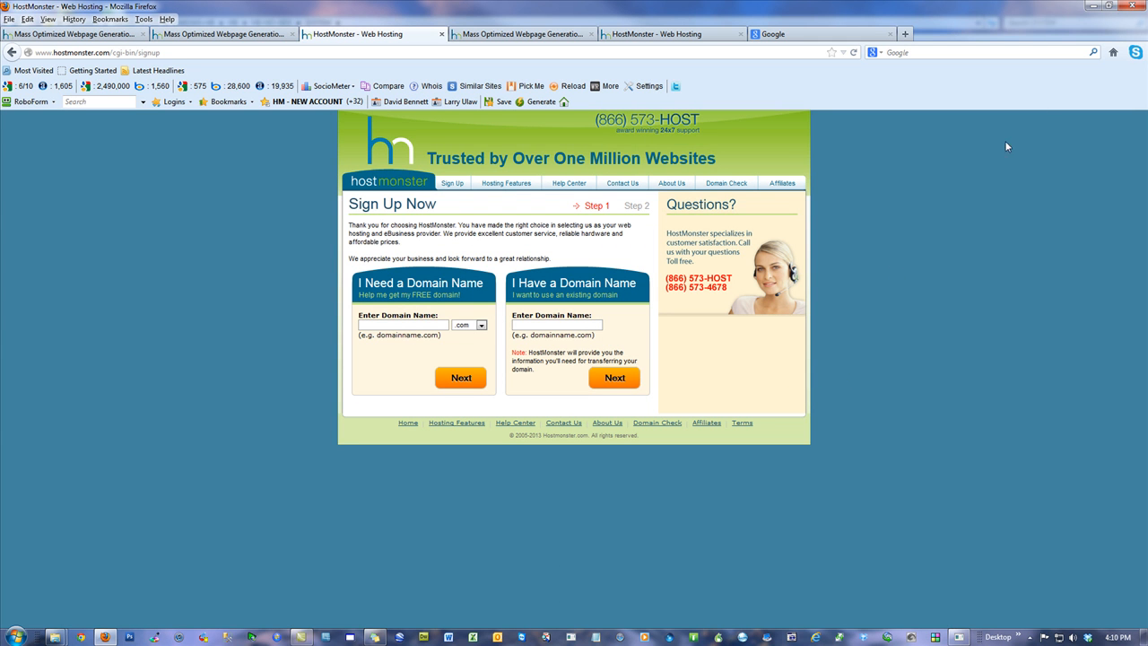
left_click(1134, 13)
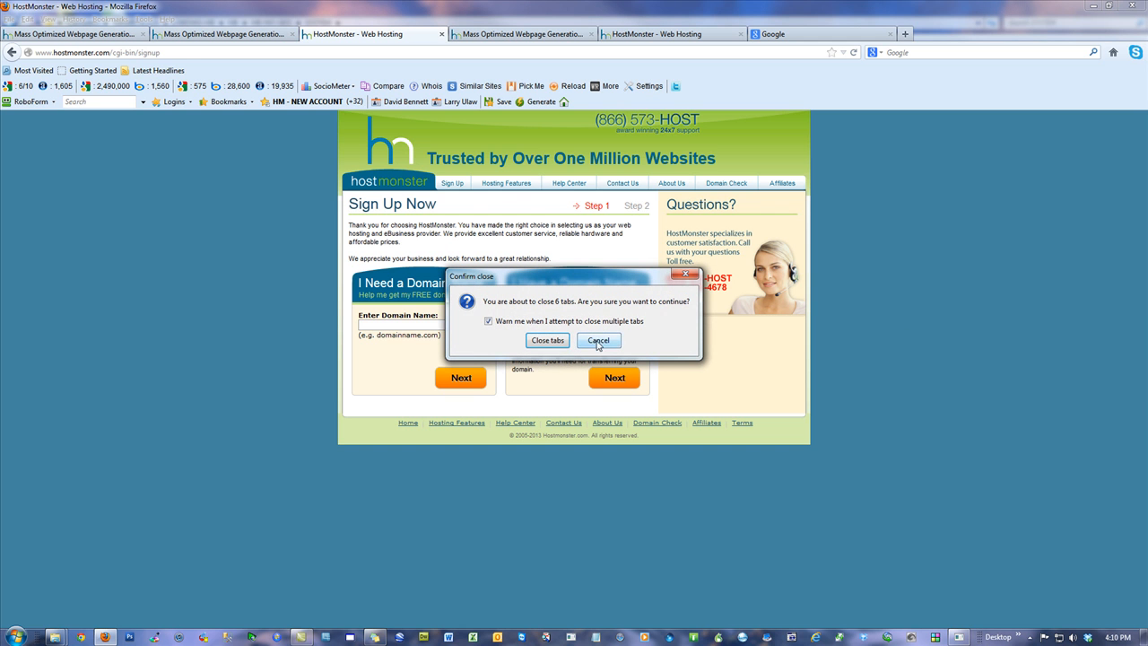
left_click(547, 340)
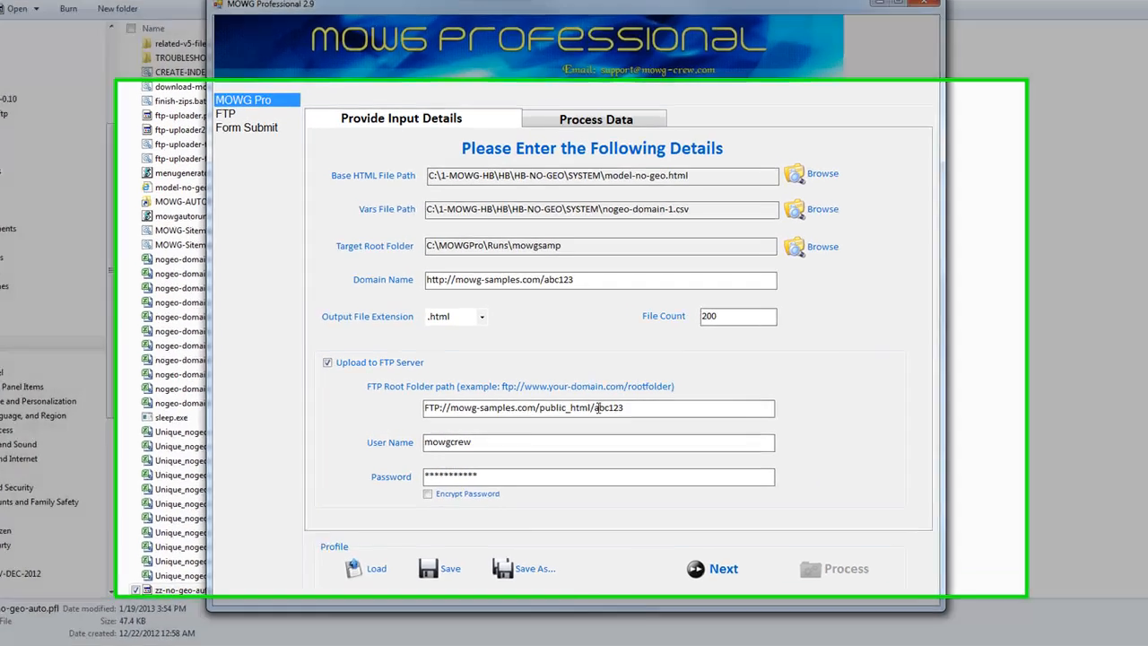
left_click_drag(593, 405, 444, 409)
left_click(673, 412)
left_click_drag(594, 251, 286, 264)
left_click_drag(471, 455, 107, 464)
left_click_drag(471, 500, 357, 520)
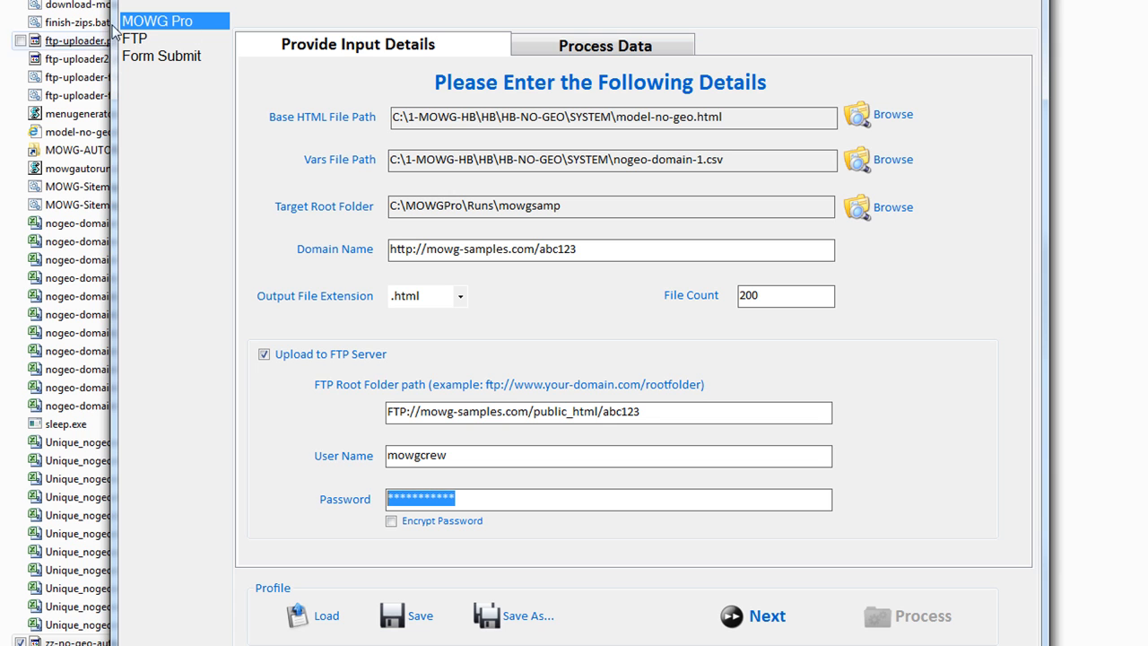
left_click(145, 41)
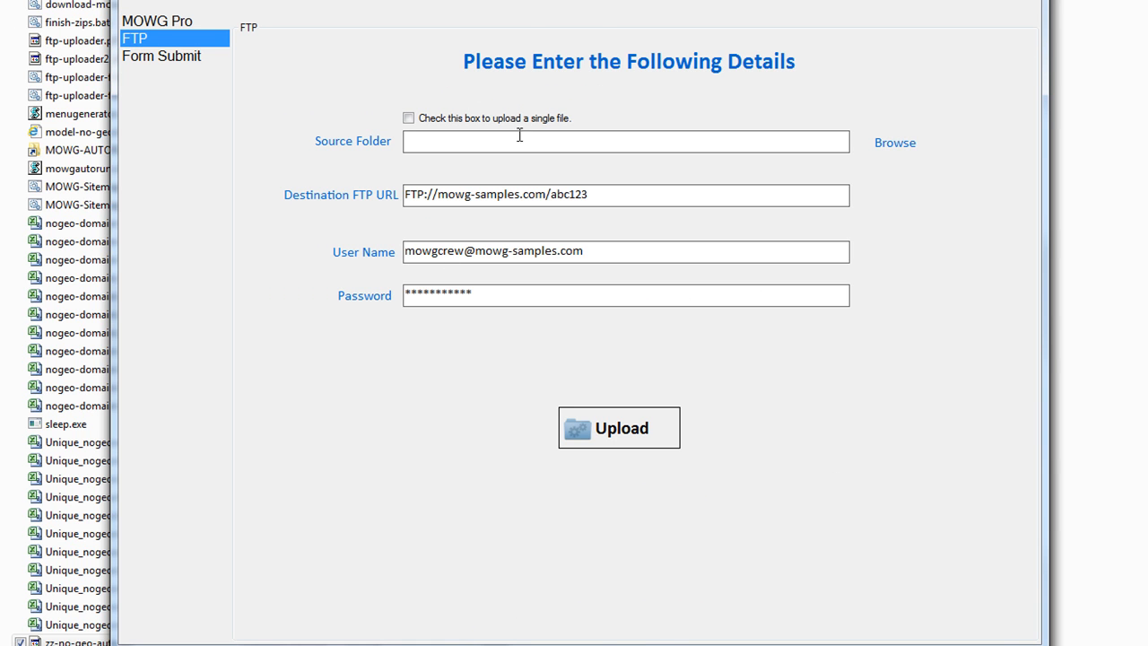
left_click_drag(535, 299, 377, 336)
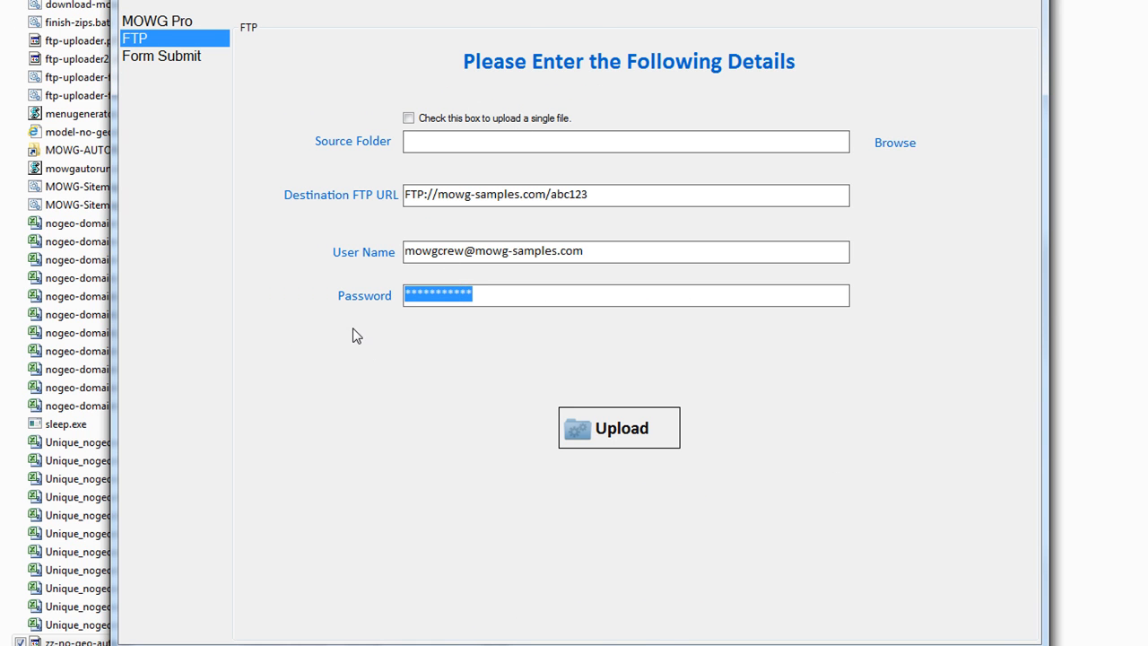
left_click_drag(632, 251, 107, 290)
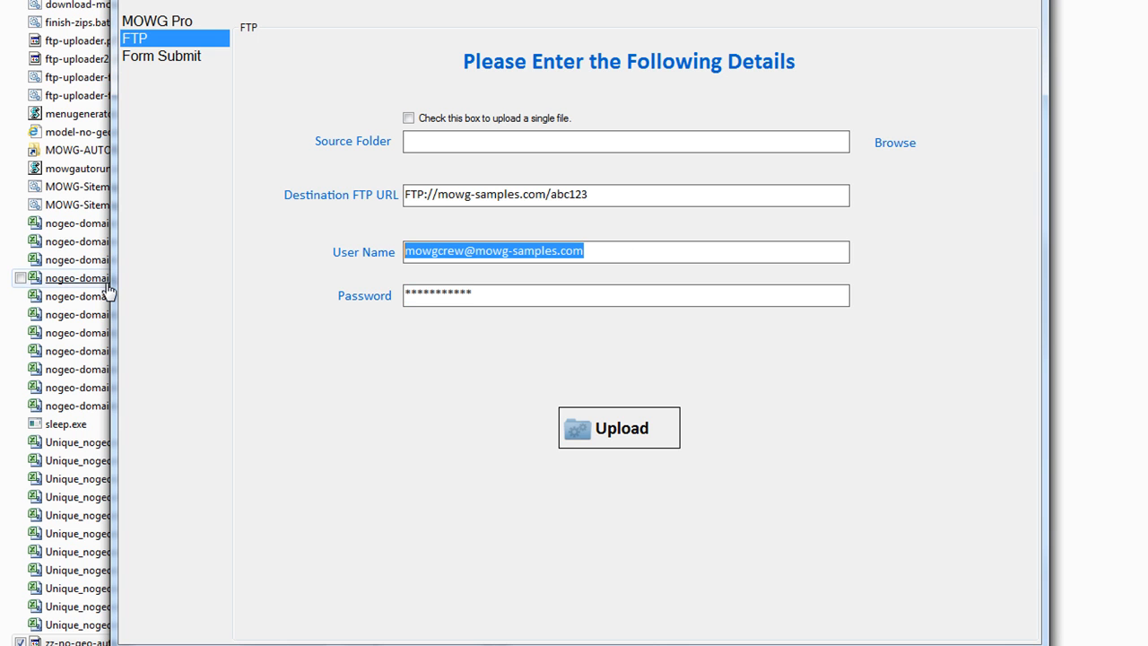
left_click_drag(548, 197, 441, 202)
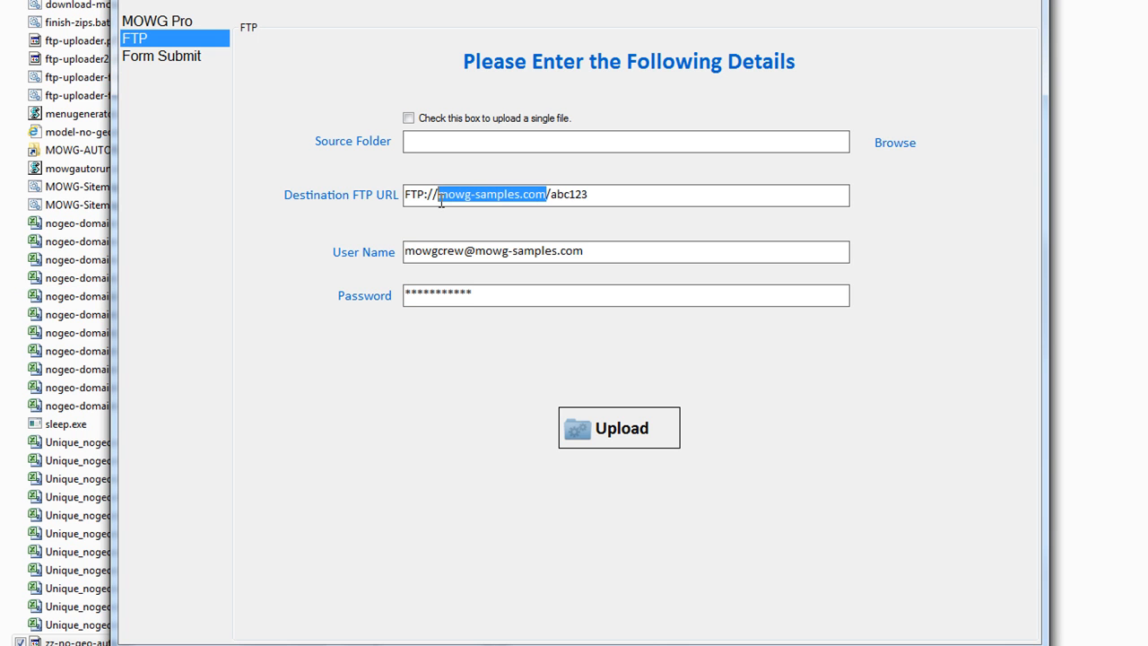
left_click_drag(598, 192, 549, 195)
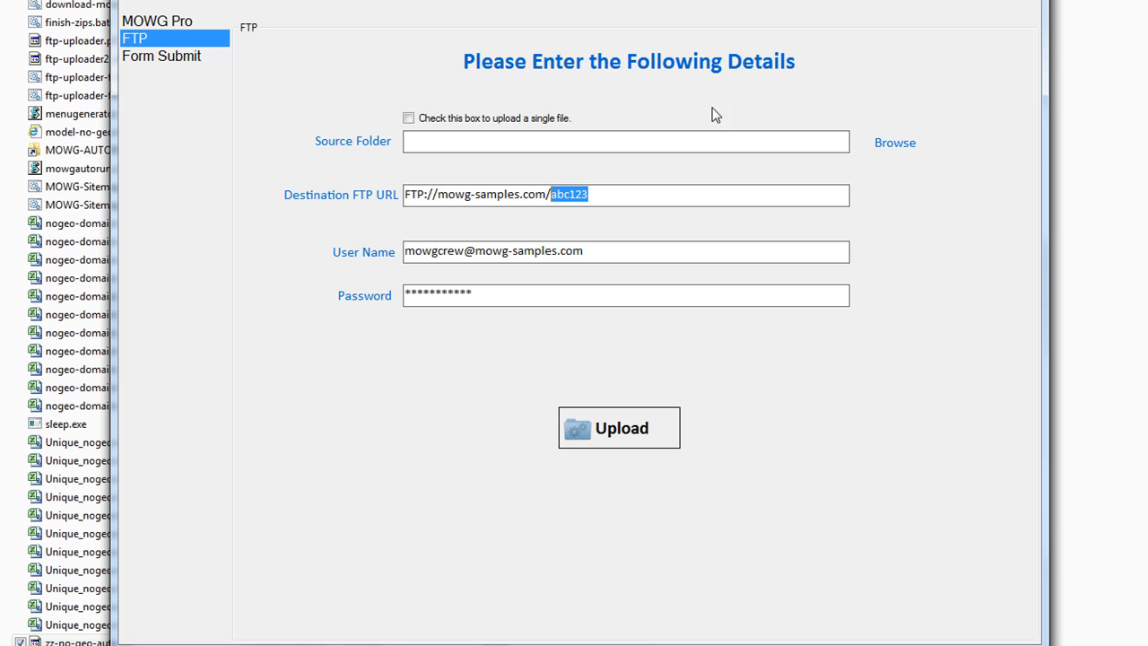
left_click(159, 23)
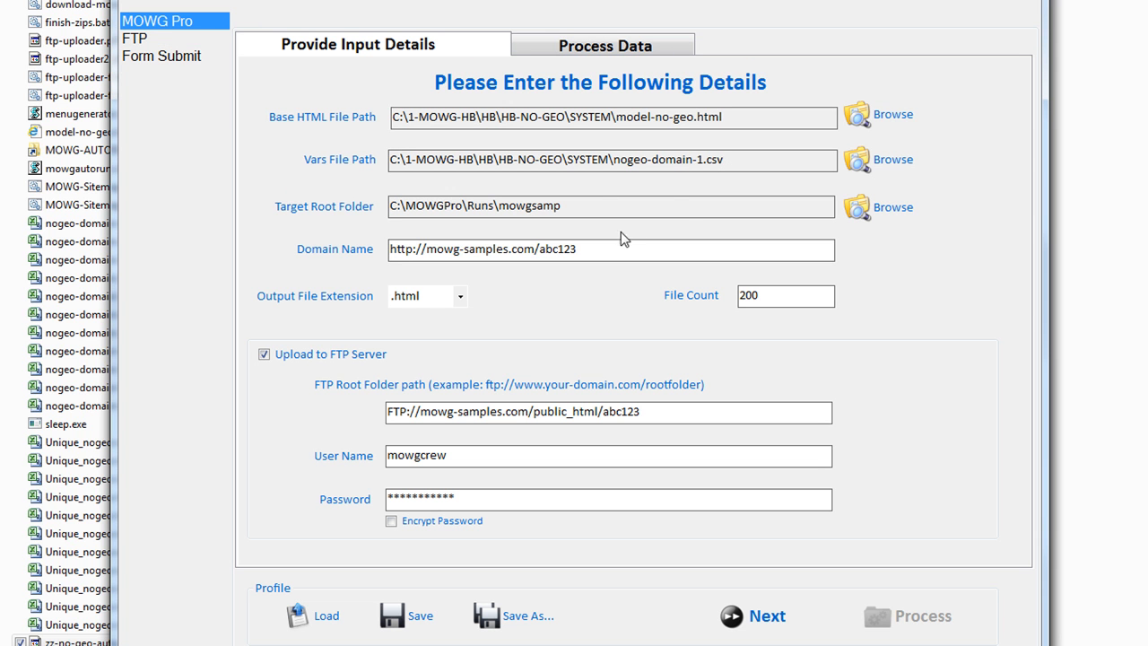
Toggle Encrypt Password on and back off, then quit and save the no-geo profile
left_click_drag(584, 248, 412, 252)
left_click(669, 410)
left_click(393, 523)
left_click(392, 522)
key("alt+F4")
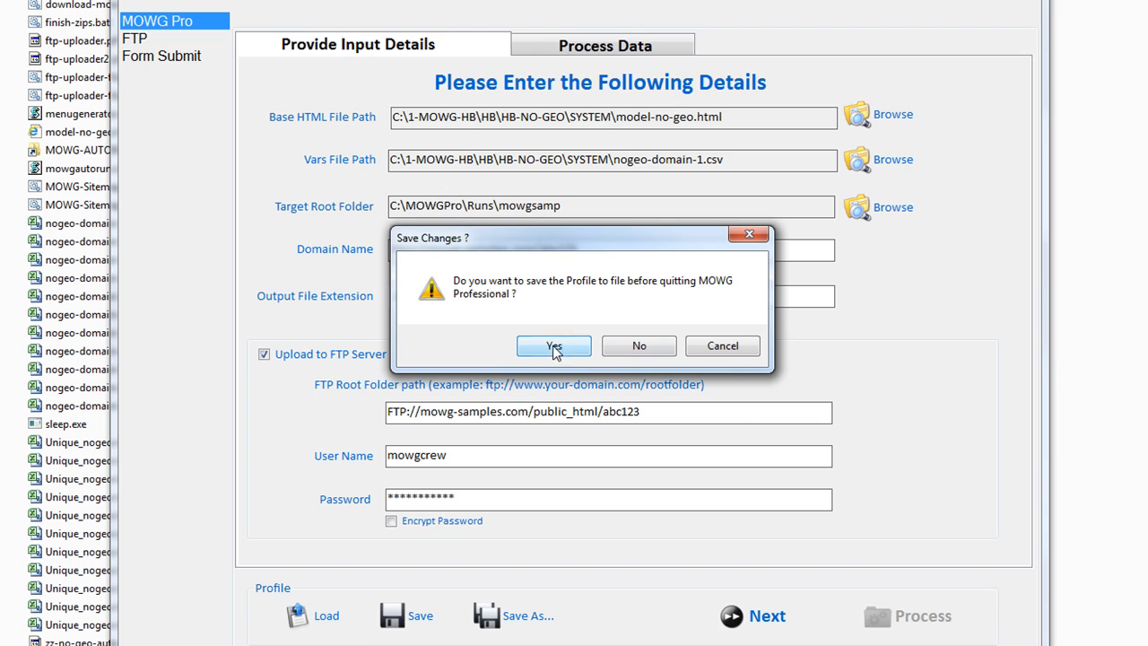
left_click(554, 346)
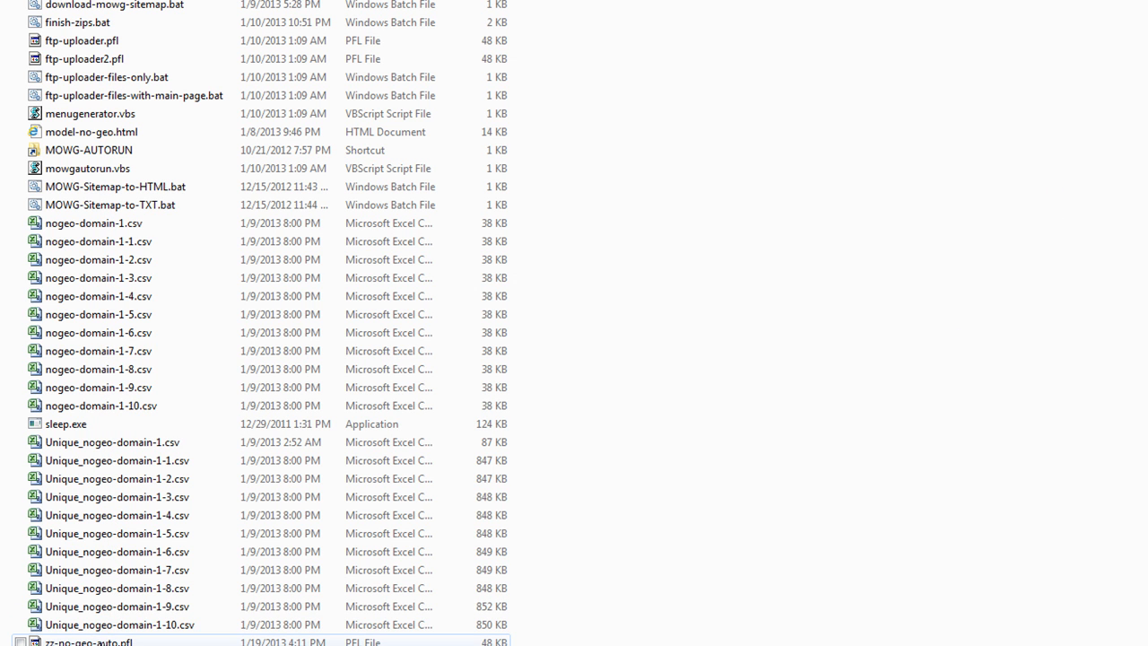
Open zz-no-geo-auto.pfl in Notepad and maximize the window
right_click(107, 643)
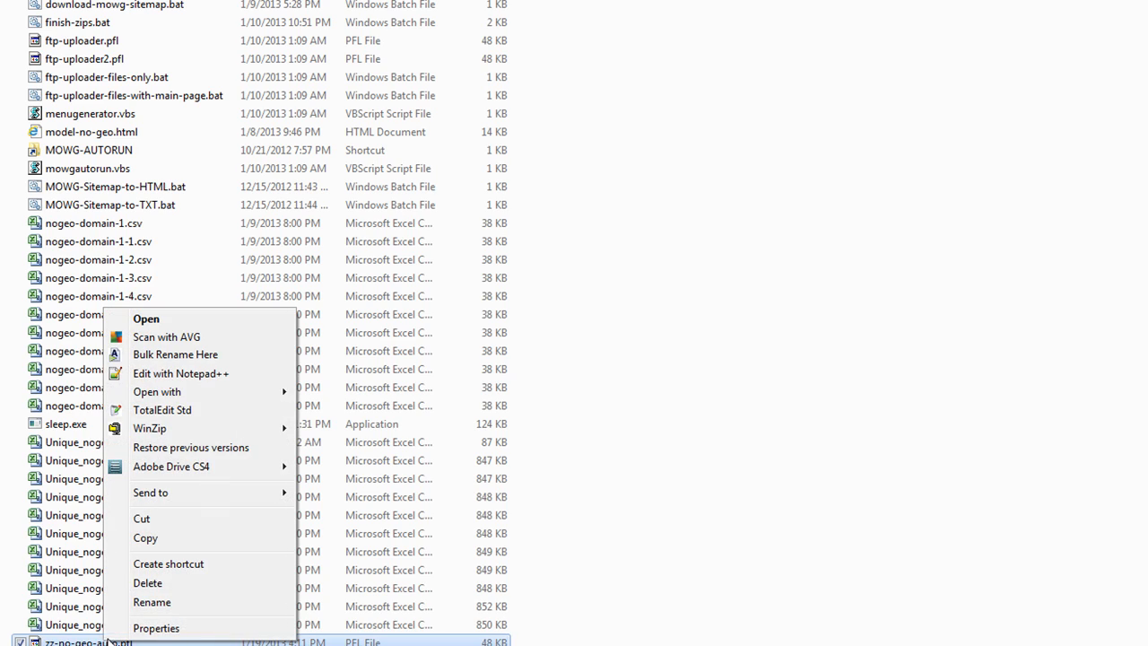
mouse_move(260, 392)
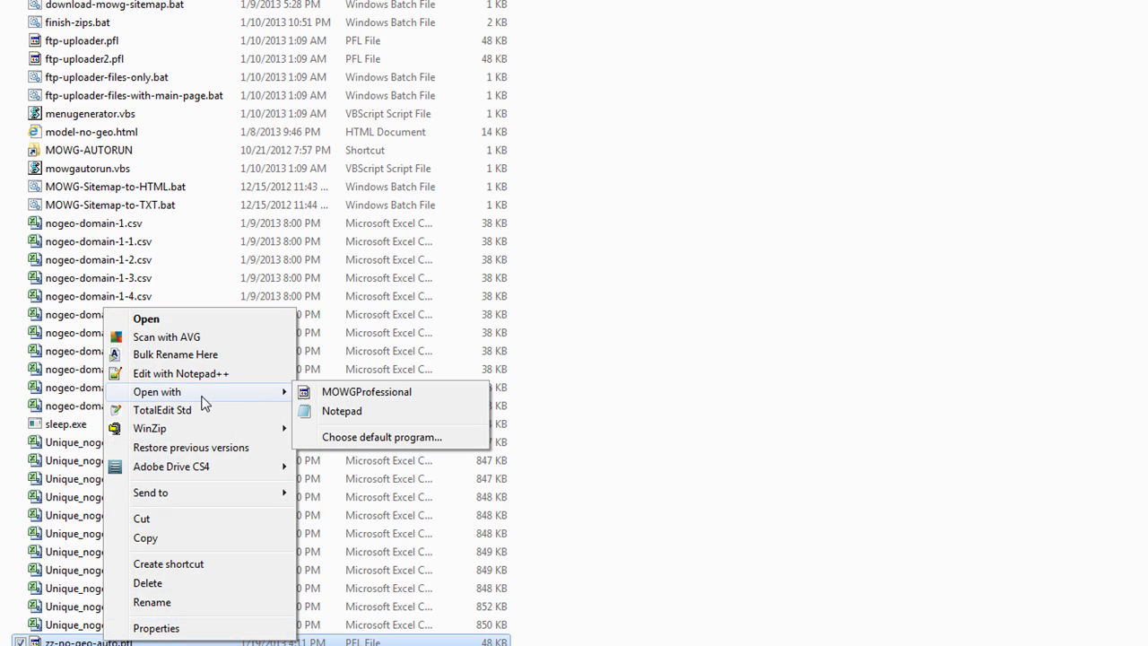
left_click(342, 413)
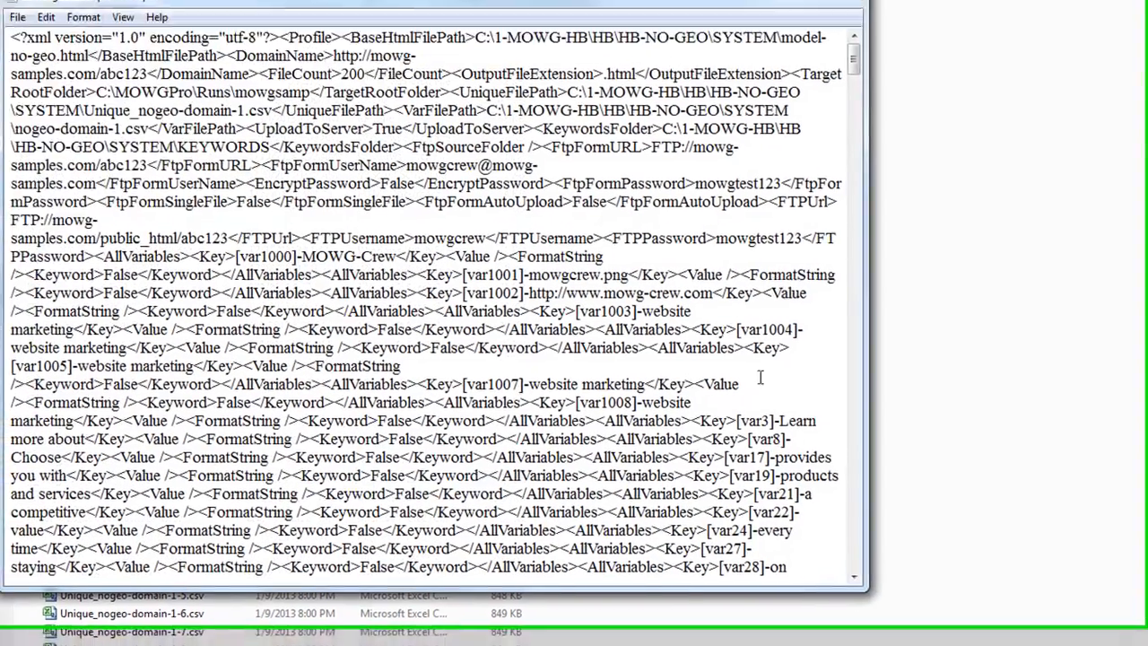
left_click(815, 14)
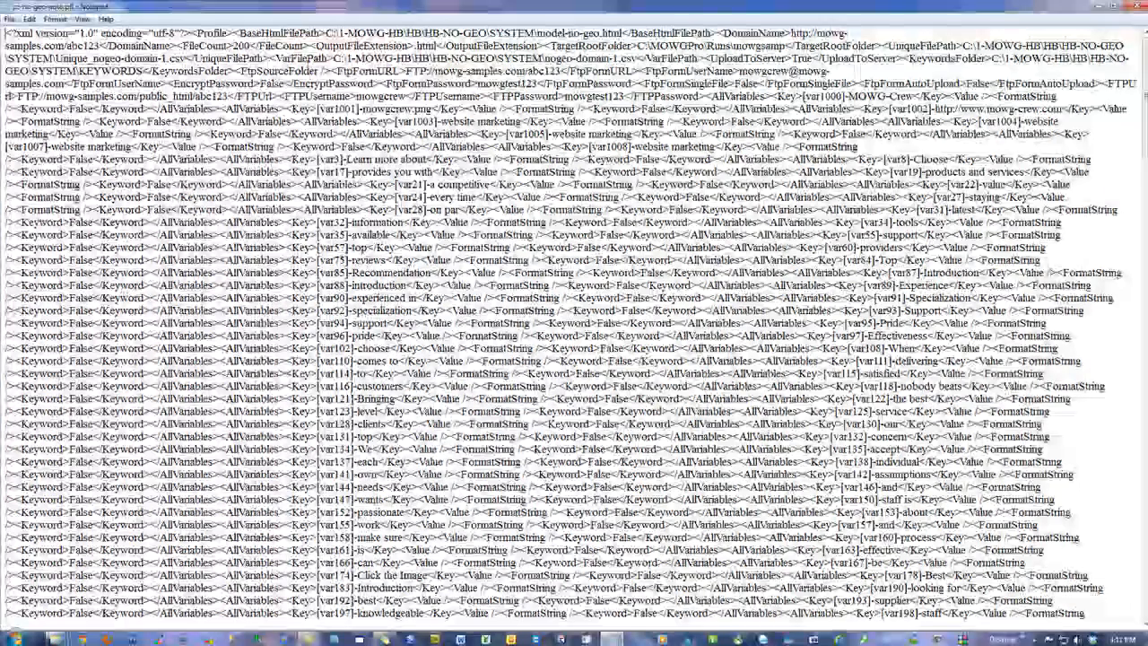
Change FileCount from 200 to 2000 and save the file when closing Notepad
left_click(248, 45)
double_click(240, 45)
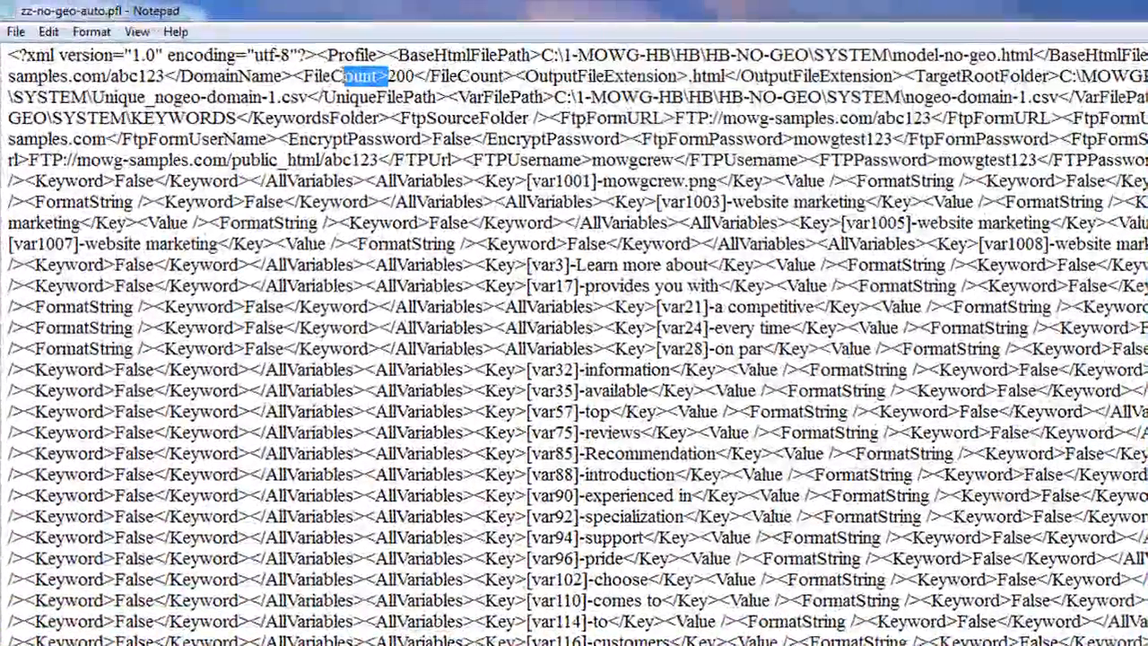
left_click_drag(341, 76, 293, 75)
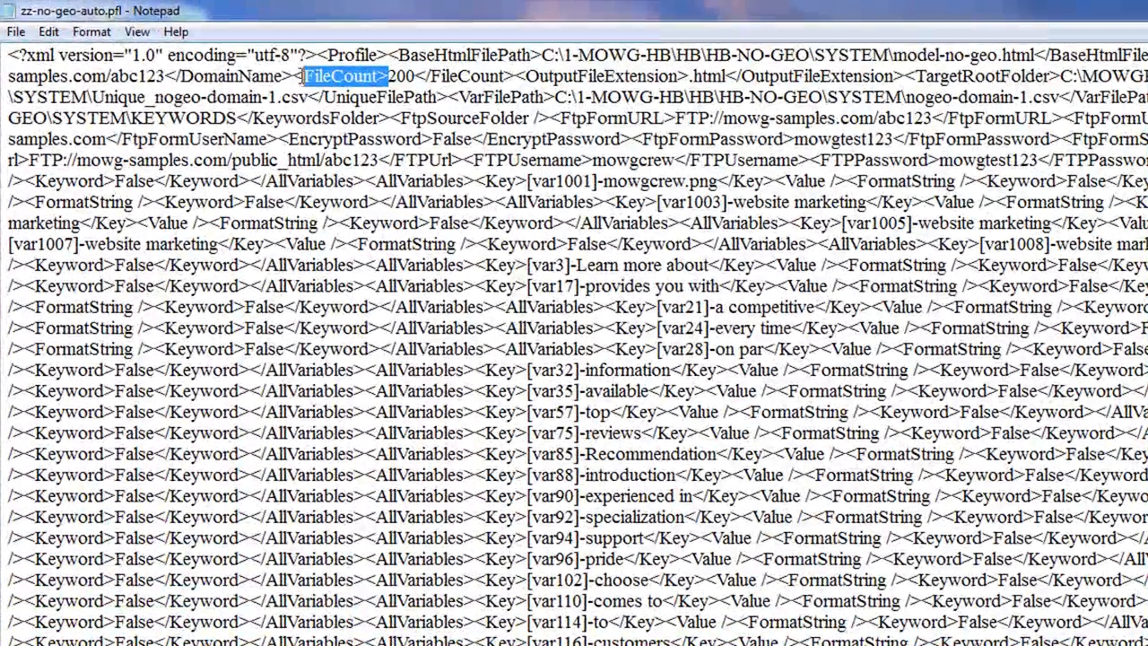
double_click(404, 77)
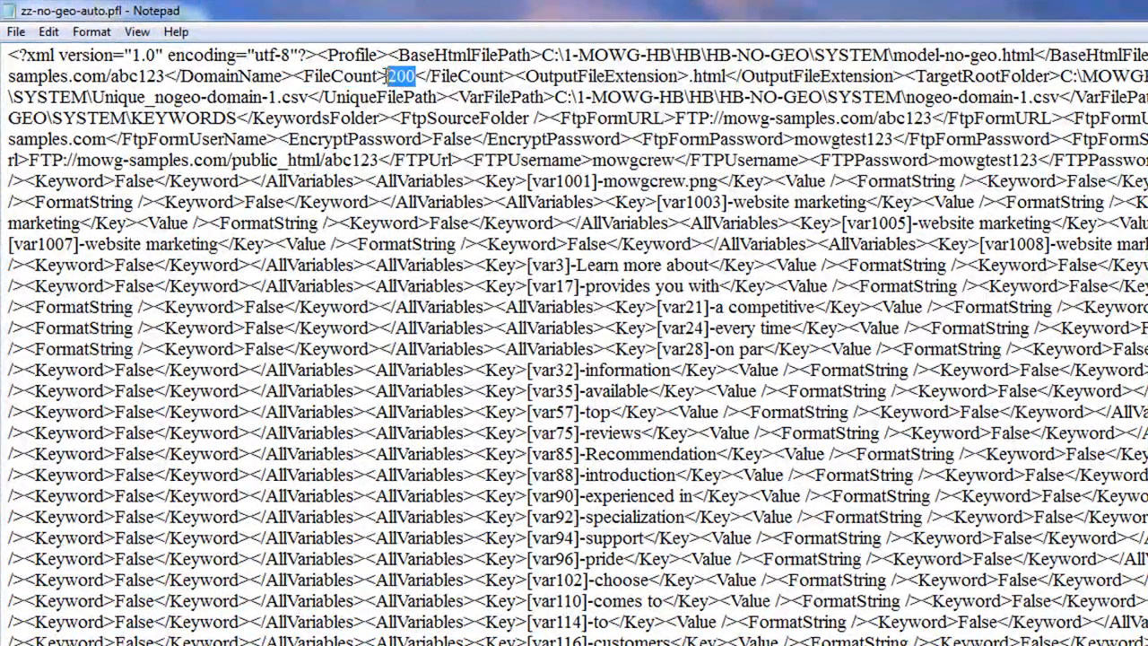
type("2000")
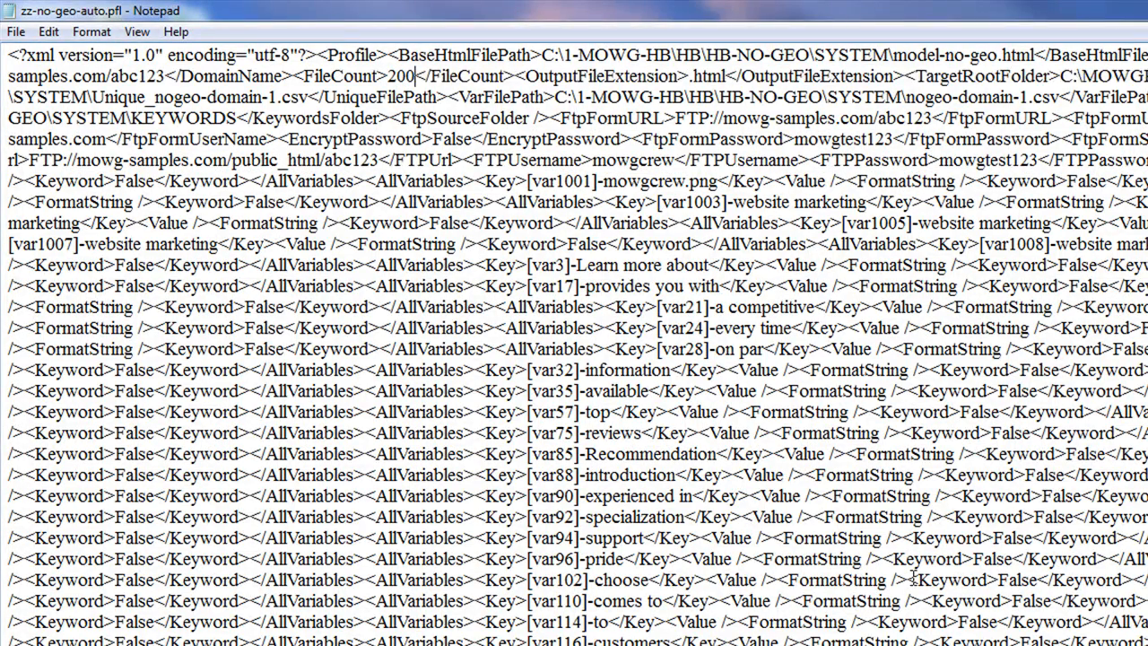
key("alt+F4")
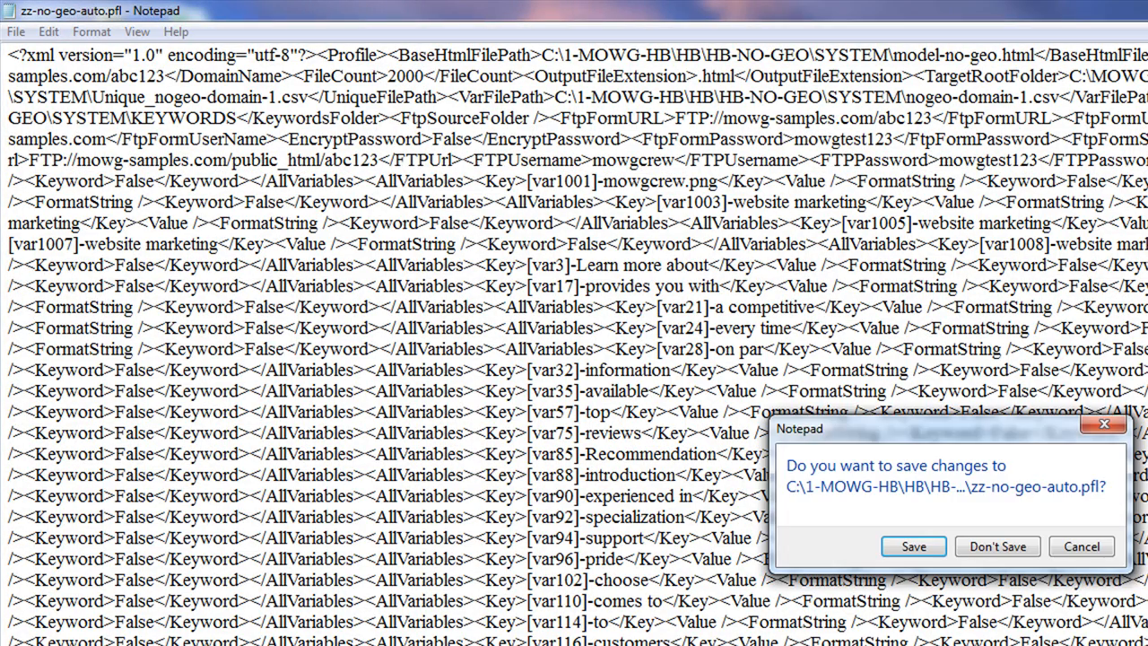
left_click(914, 546)
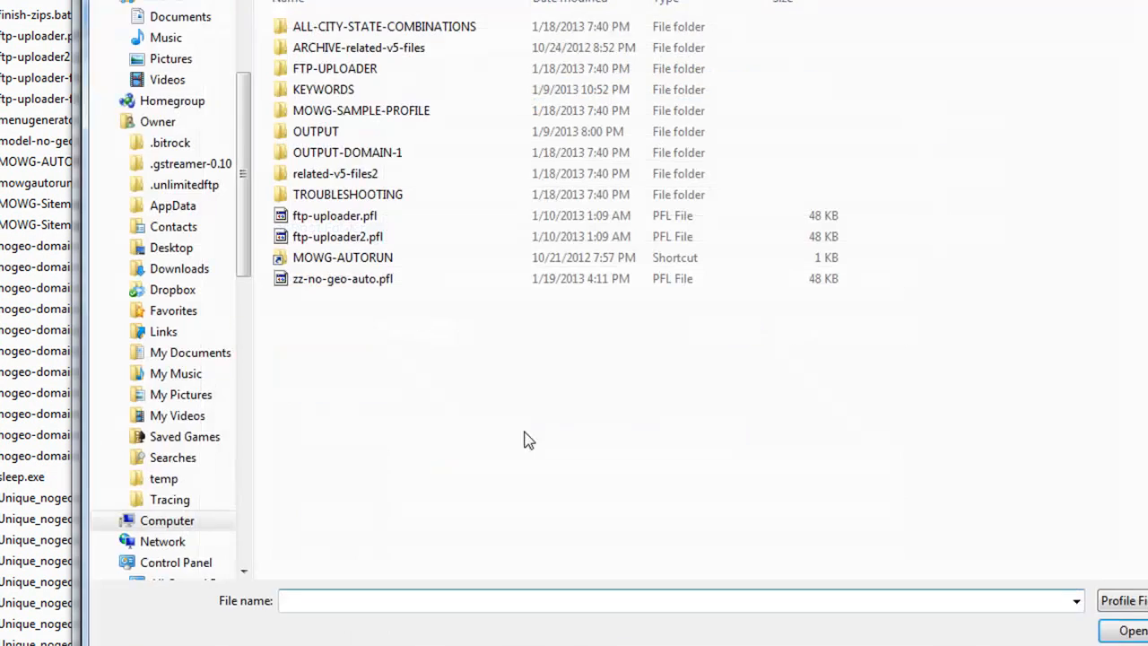
Reload zz-no-geo-auto.pfl, confirm File Count reads 2000, and quit MOWG without saving
double_click(343, 280)
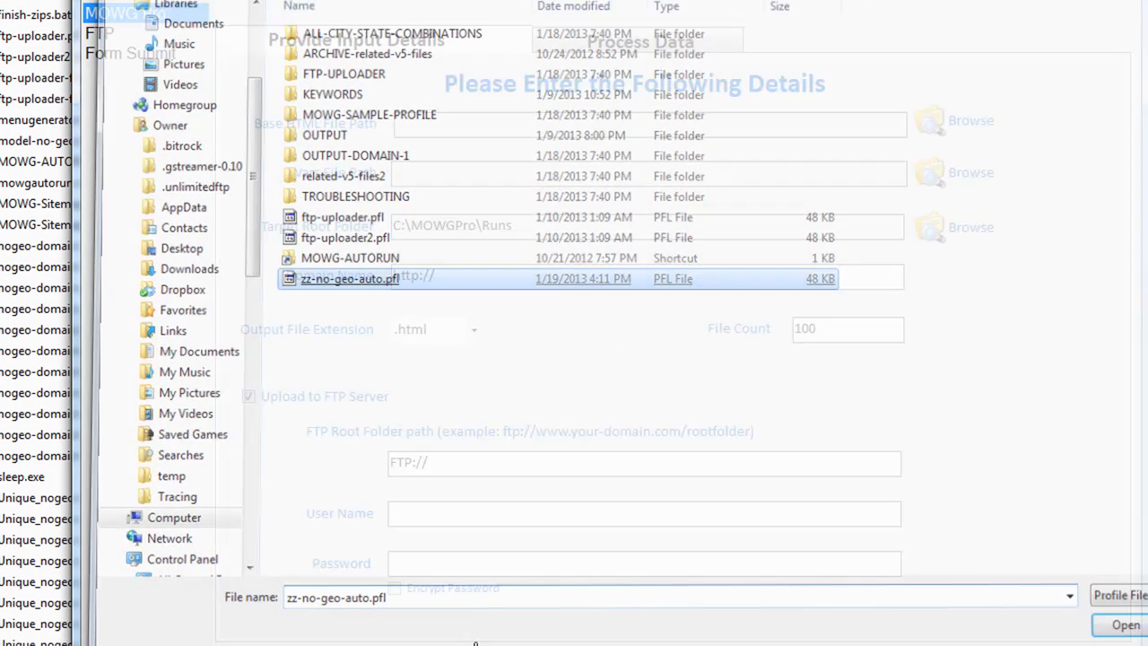
double_click(838, 338)
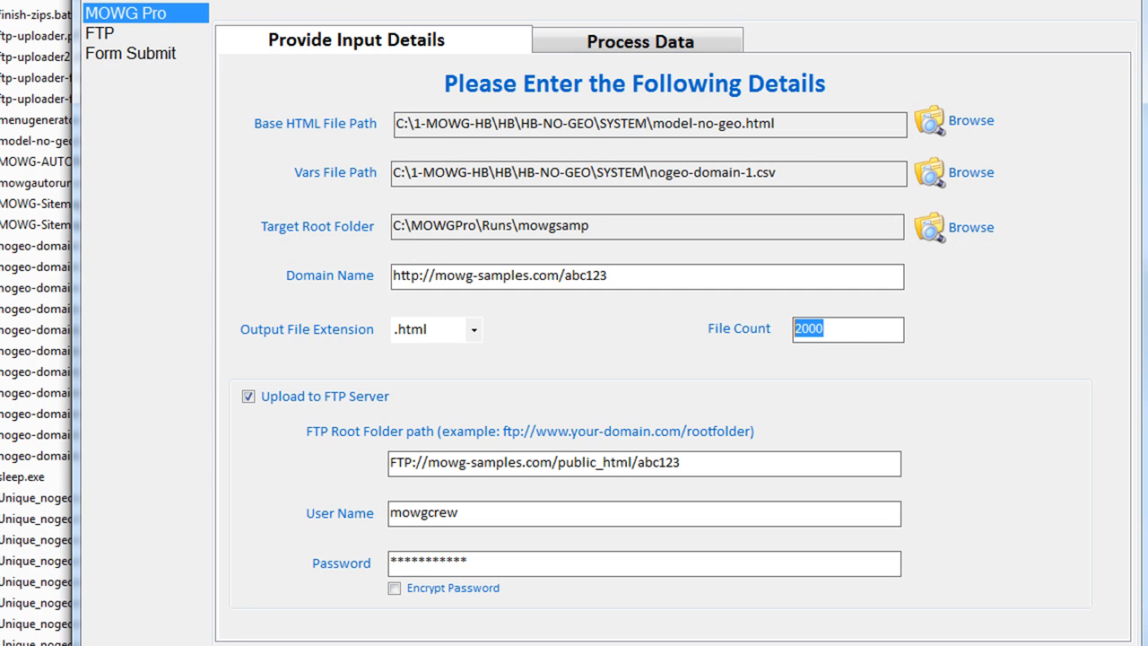
key("alt+F4")
left_click(652, 388)
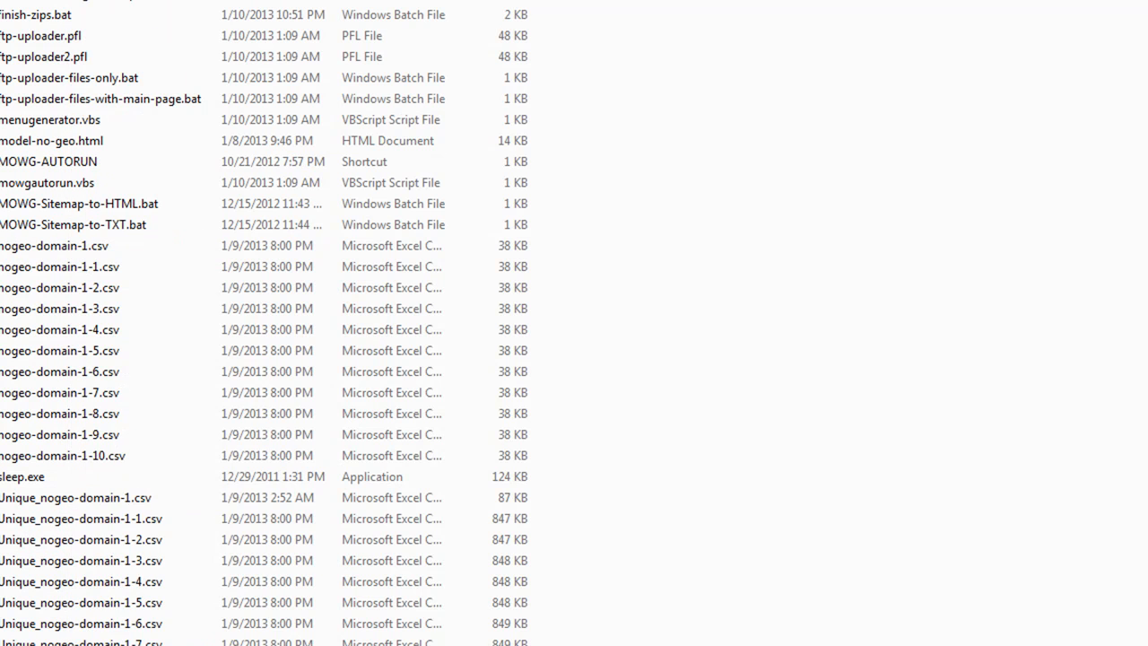
Open zz-no-geo-auto.pfl in Notepad and maximize the window
right_click(57, 348)
mouse_move(141, 443)
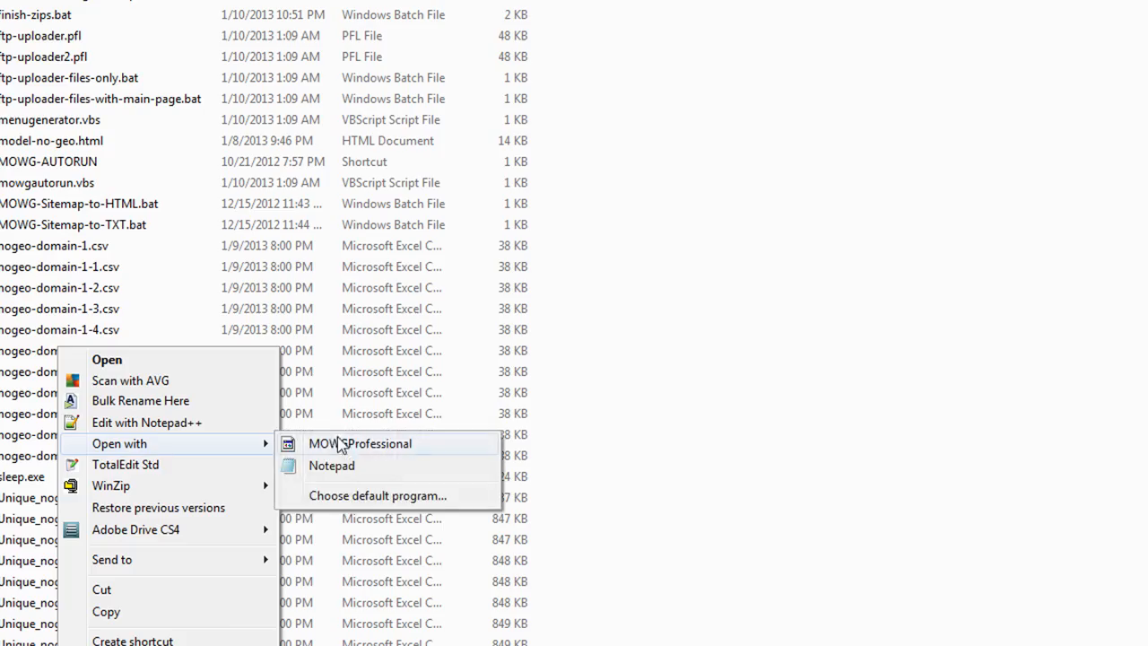
left_click(327, 468)
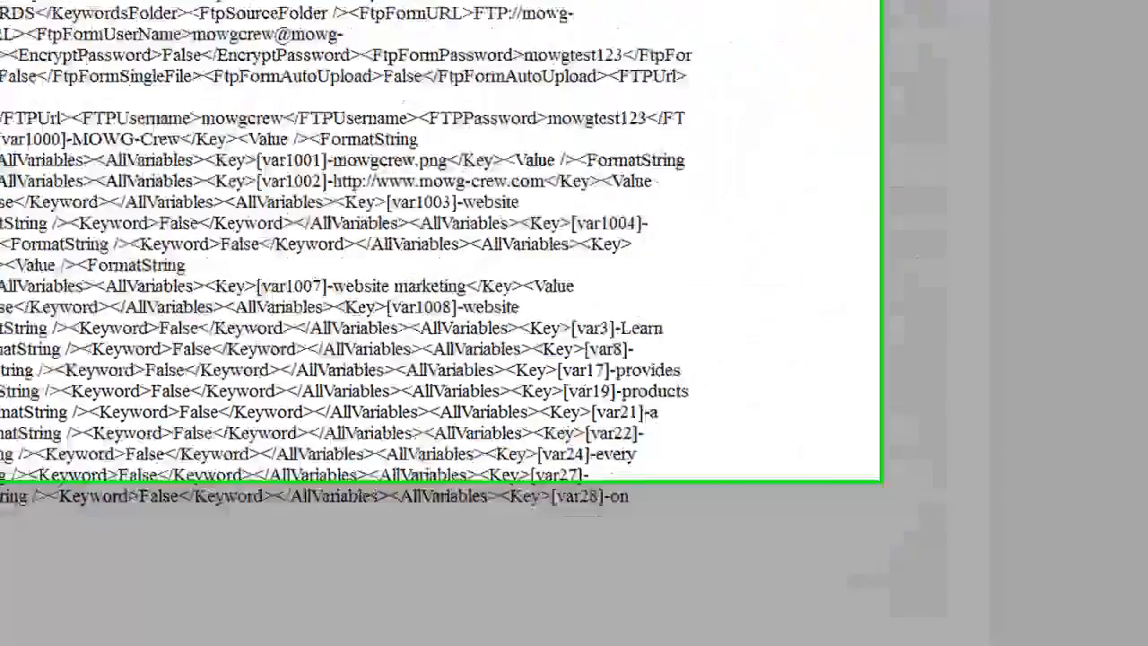
double_click(545, 7)
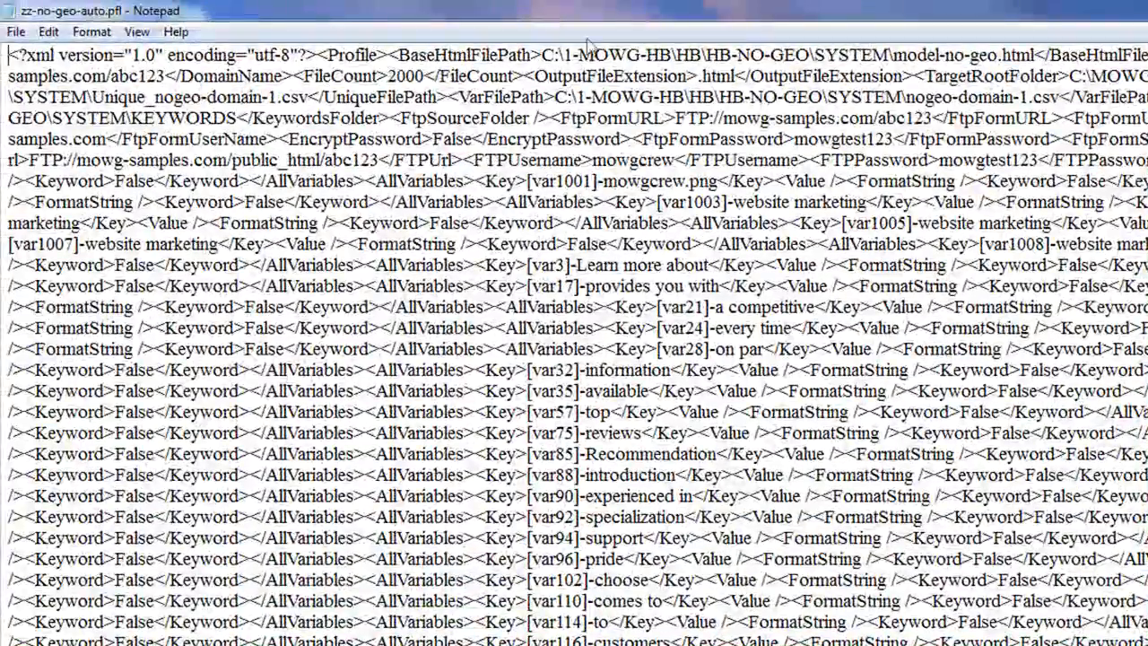
Review the BaseHtmlFilePath, DomainName and FileCount entries, placing the cursor in the 2000 value
left_click_drag(9, 56, 532, 53)
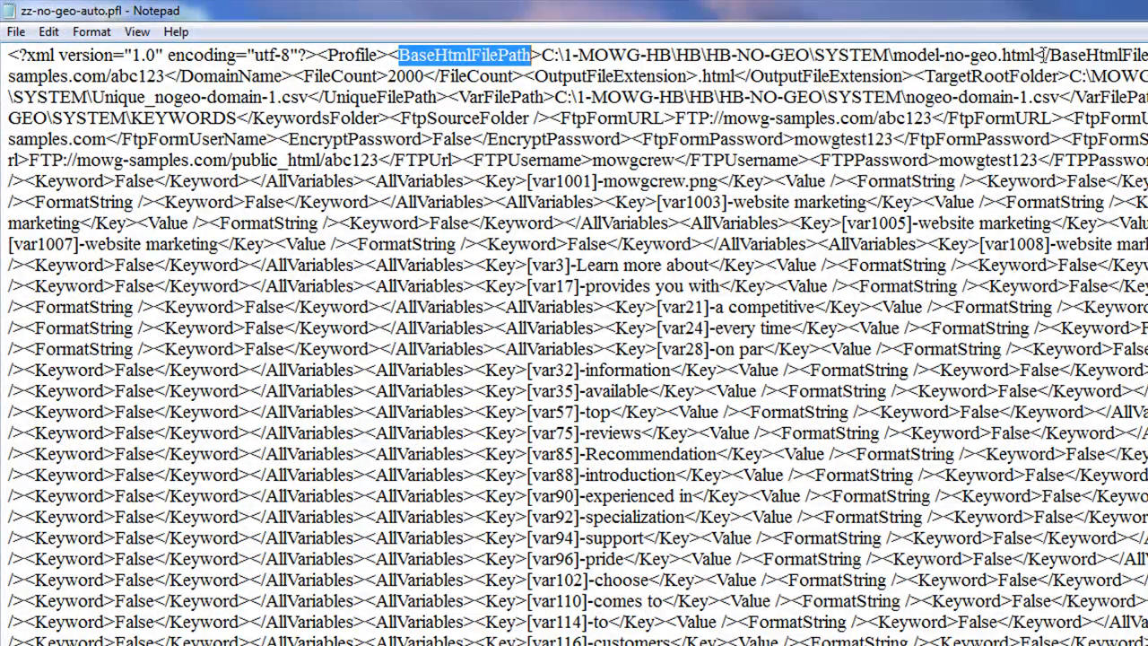
left_click_drag(1037, 55, 544, 55)
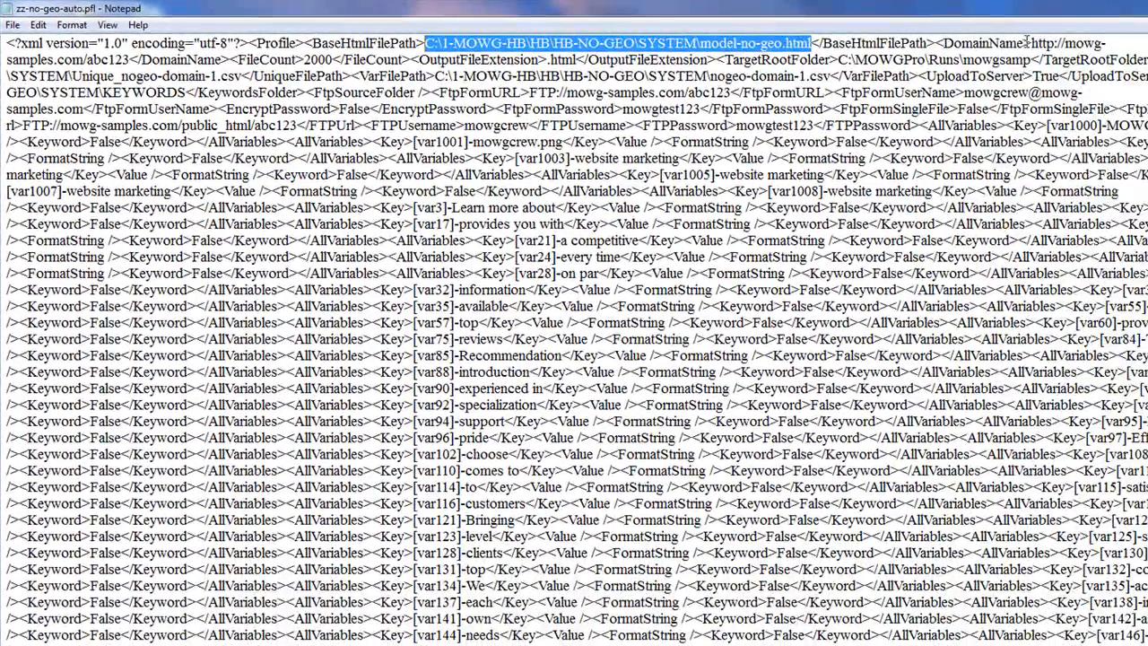
left_click_drag(818, 43, 131, 59)
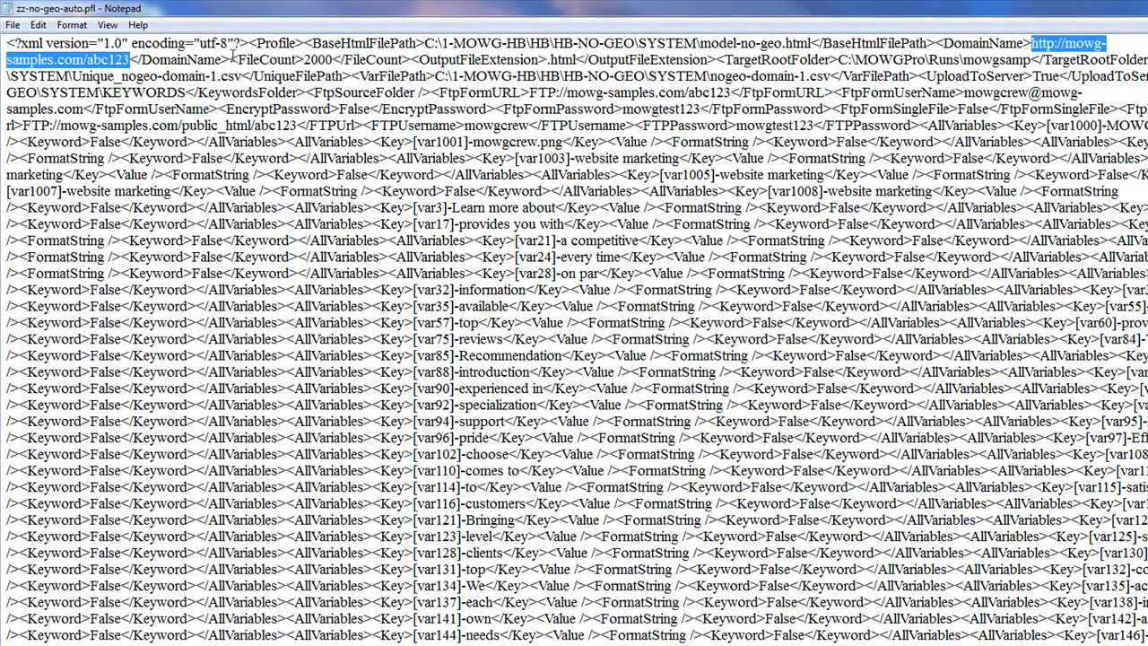
left_click_drag(231, 59, 131, 59)
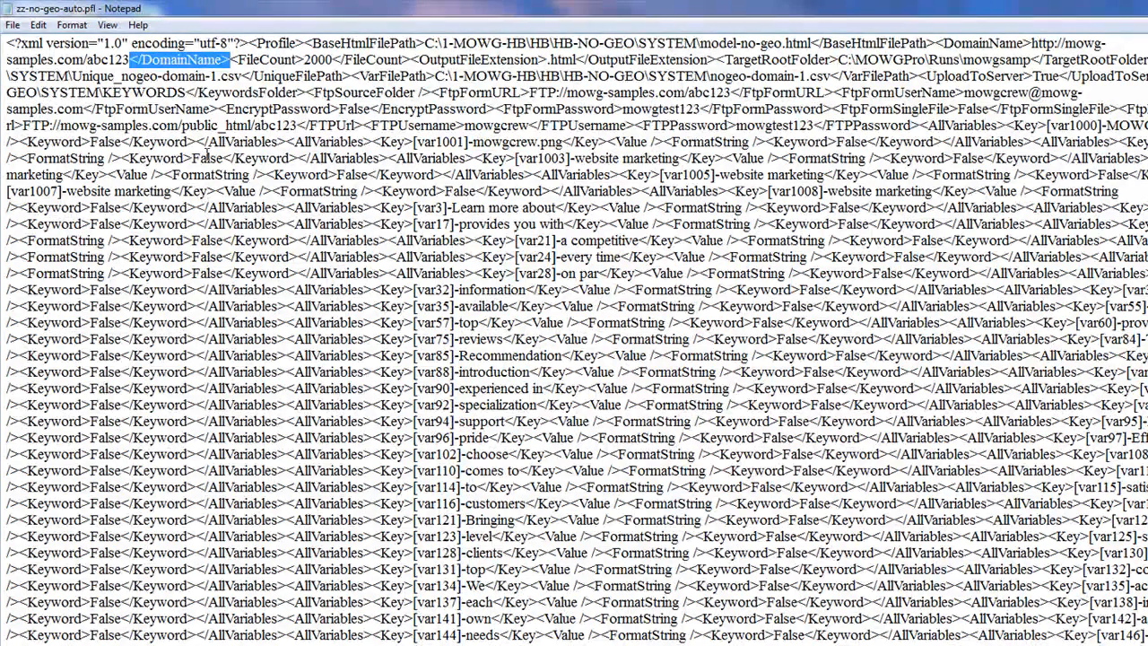
left_click_drag(231, 59, 306, 59)
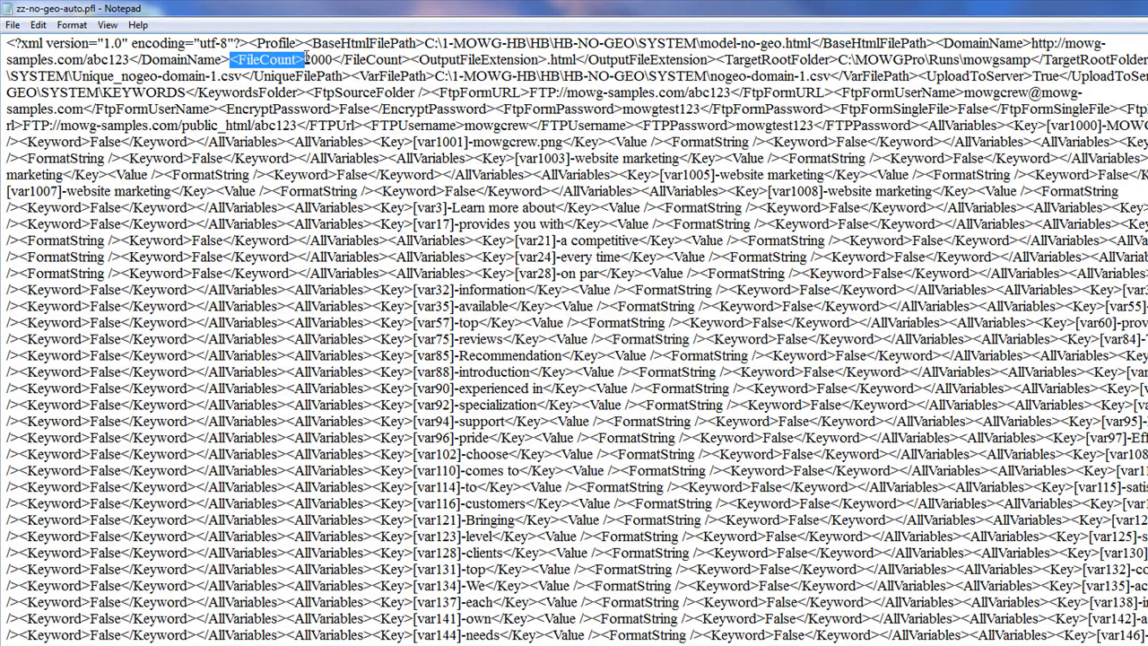
left_click(332, 59)
Change FileCount to 200 and check the OutputFileExtension, TargetRootFolder and model-no-geo.html entries
key("BackSpace")
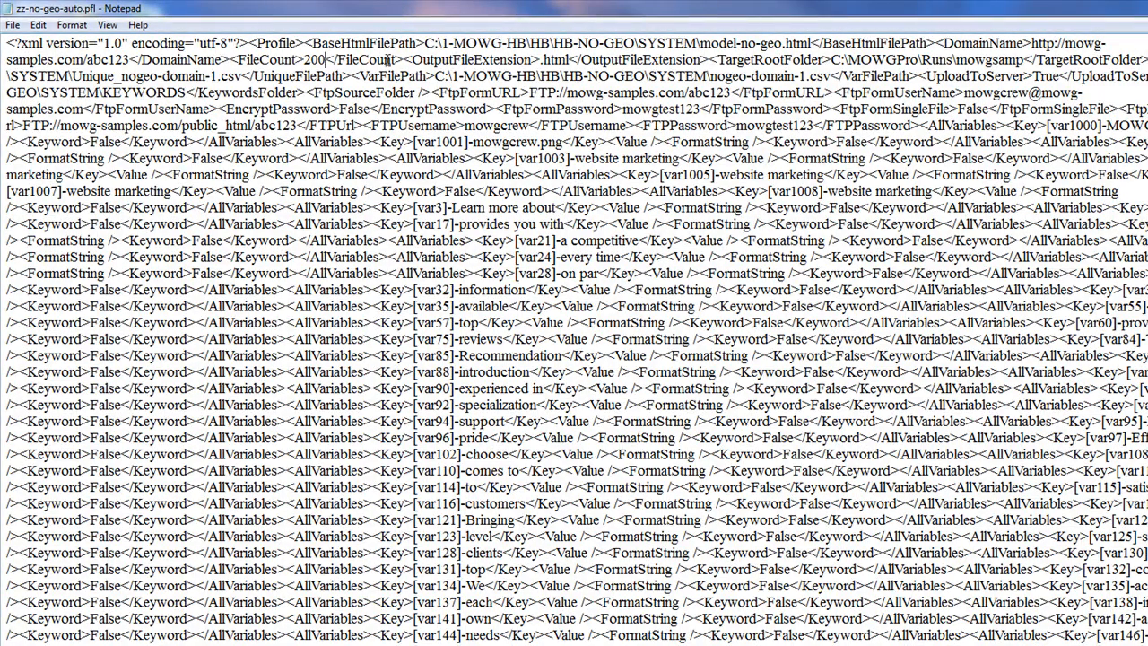
left_click_drag(412, 59, 543, 60)
left_click_drag(710, 59, 1022, 59)
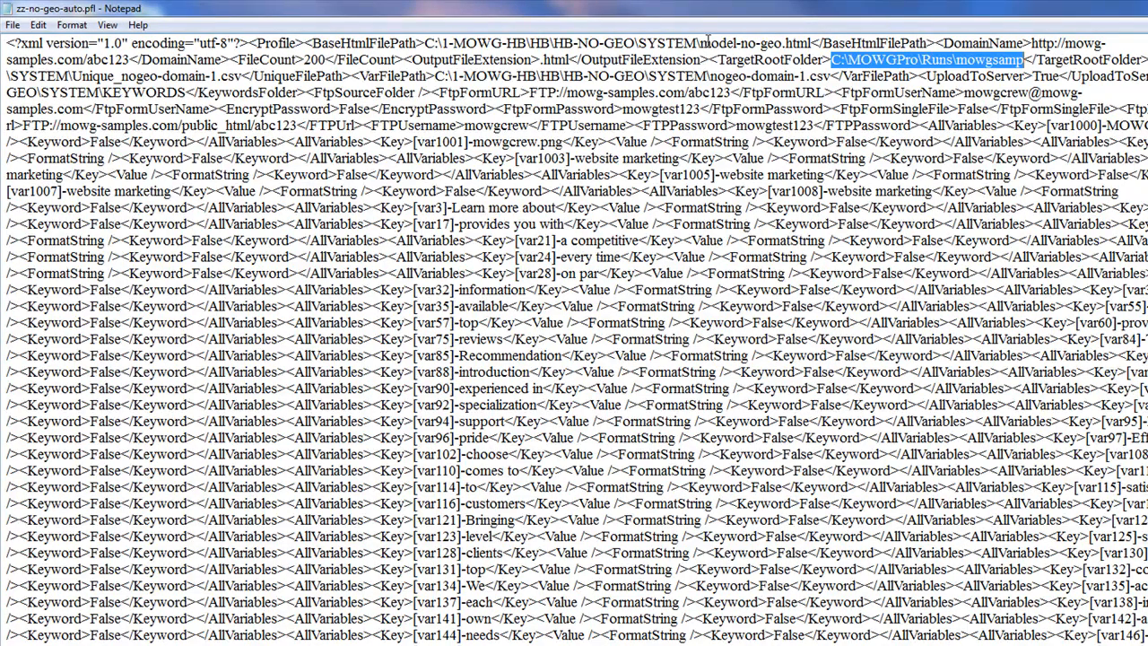
left_click_drag(700, 42, 812, 42)
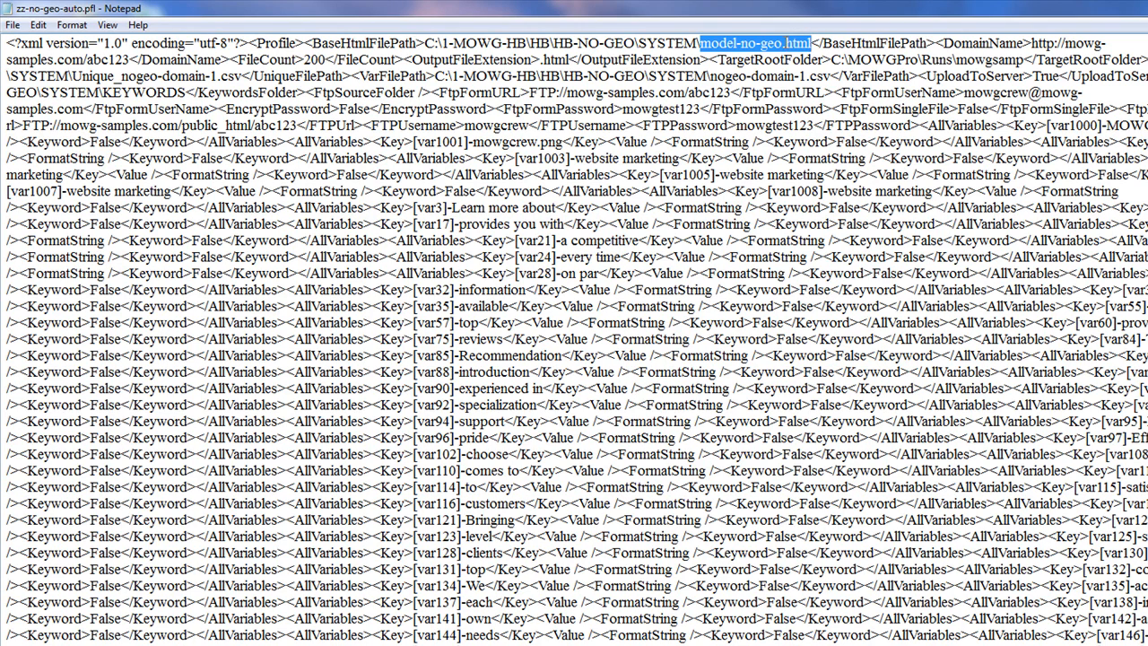
left_click(782, 42)
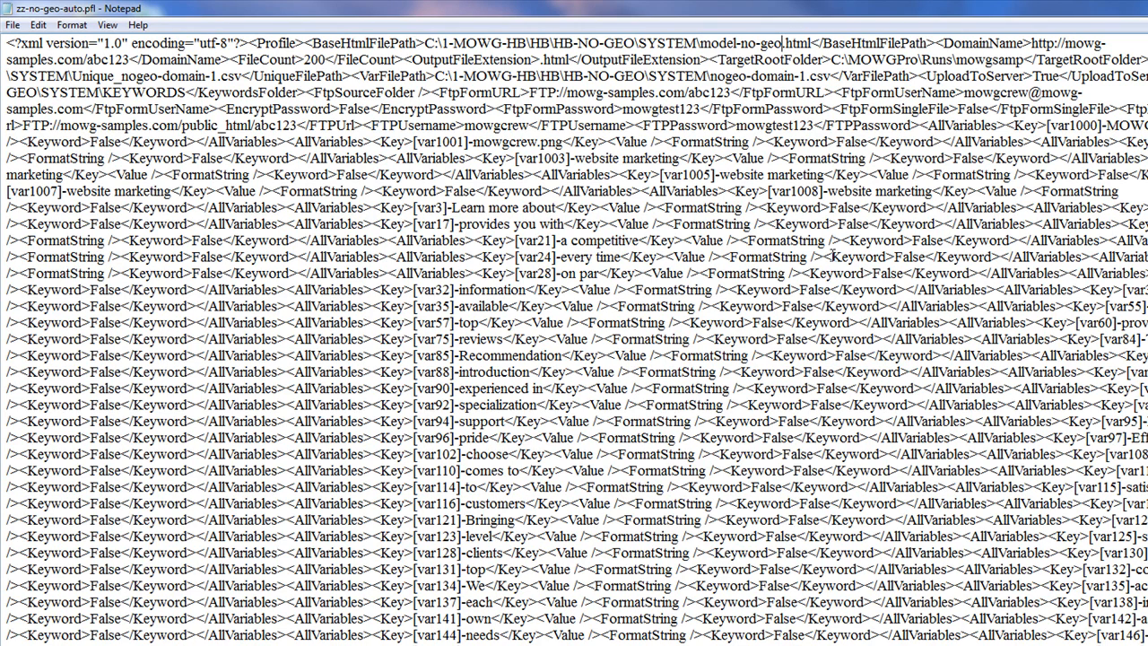
type("1")
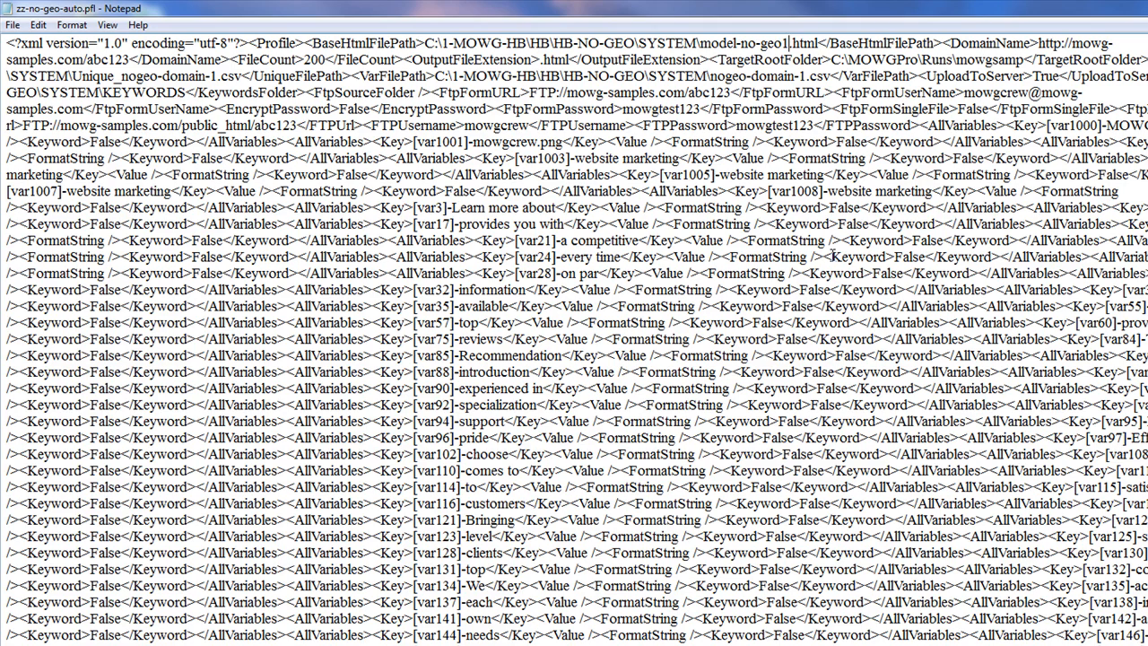
key("BackSpace")
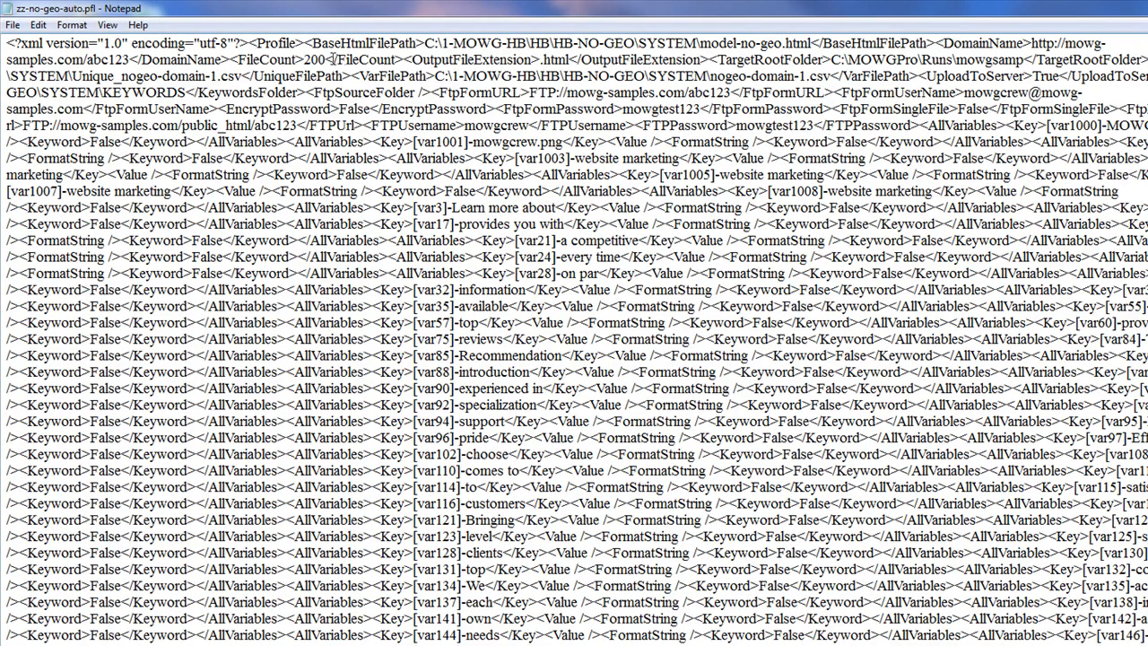
Review the html extension, target root folder, Unique_nogeo-domain-1.csv and VarFilePath values, then select UploadToServer's True
double_click(563, 59)
left_click_drag(1027, 59, 830, 59)
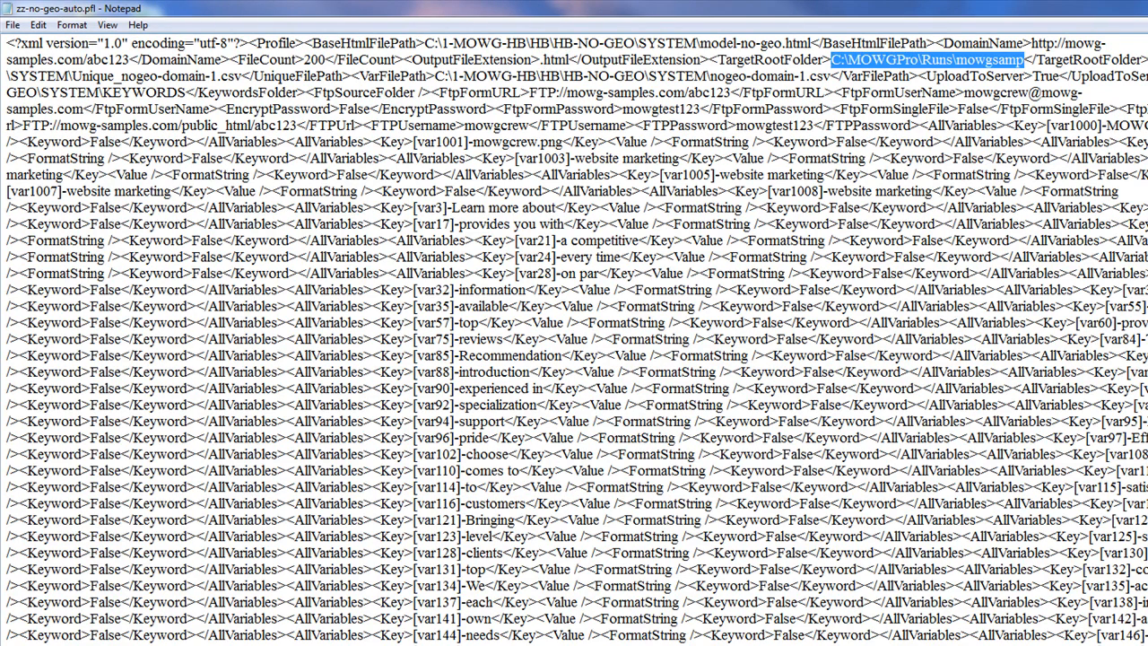
left_click_drag(1147, 59, 242, 77)
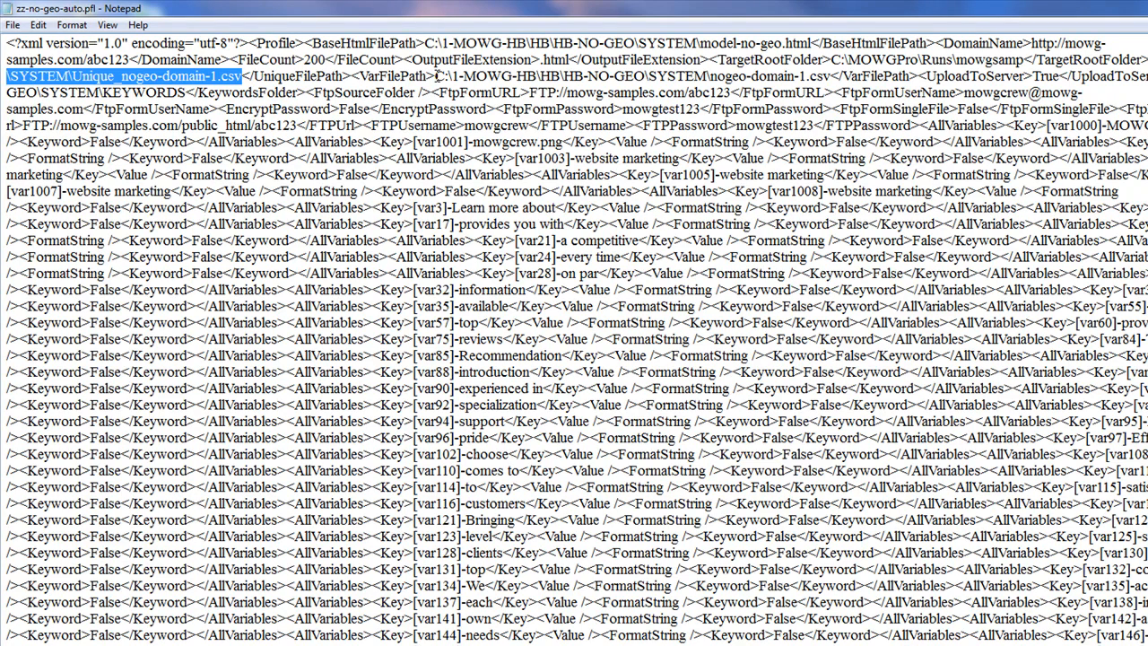
left_click_drag(435, 77, 833, 88)
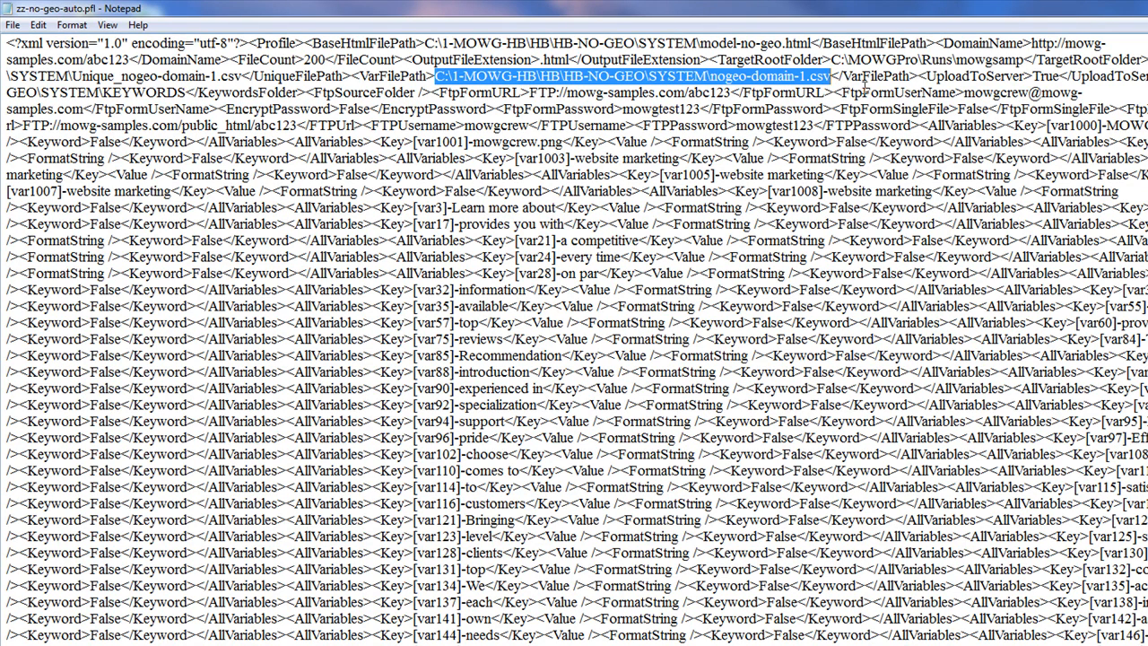
left_click_drag(1061, 77, 1033, 77)
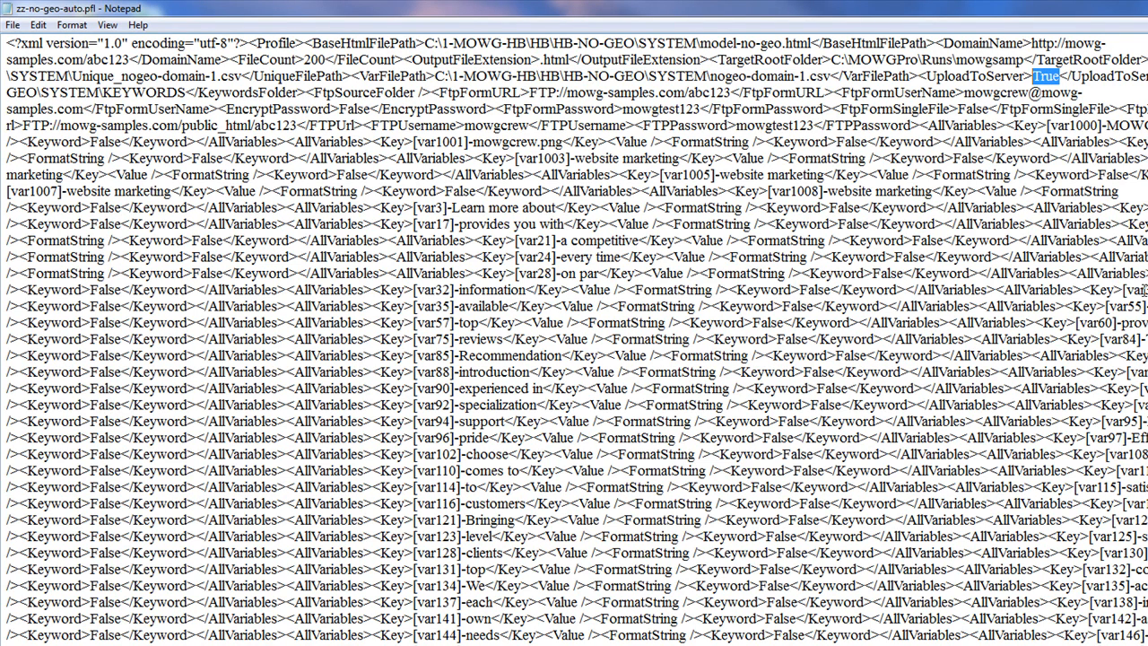
Replace UploadToServer's True with False, review the KeywordsFolder path and FtpFormURL, then move Notepad aside
type("False")
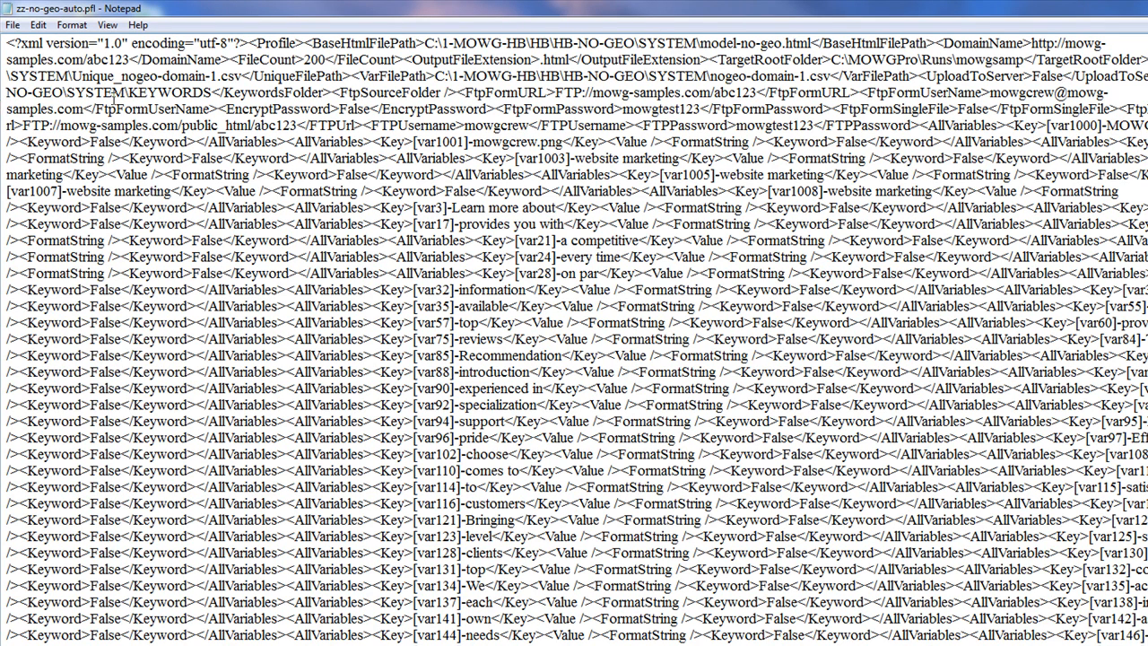
left_click_drag(212, 93, 7, 92)
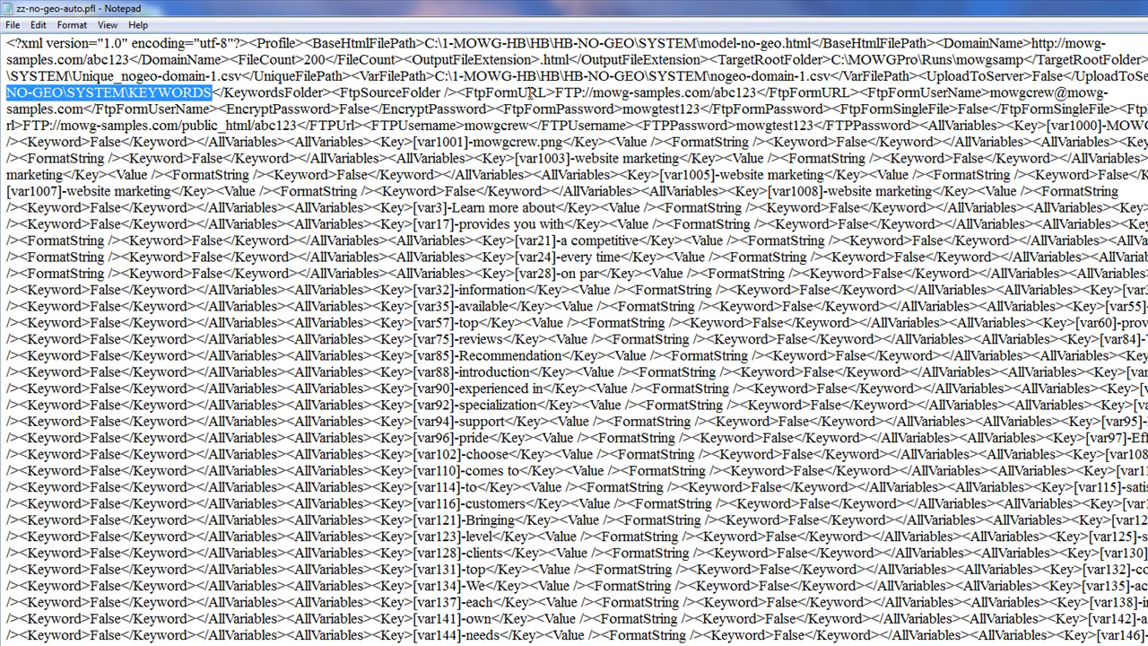
left_click_drag(759, 93, 556, 93)
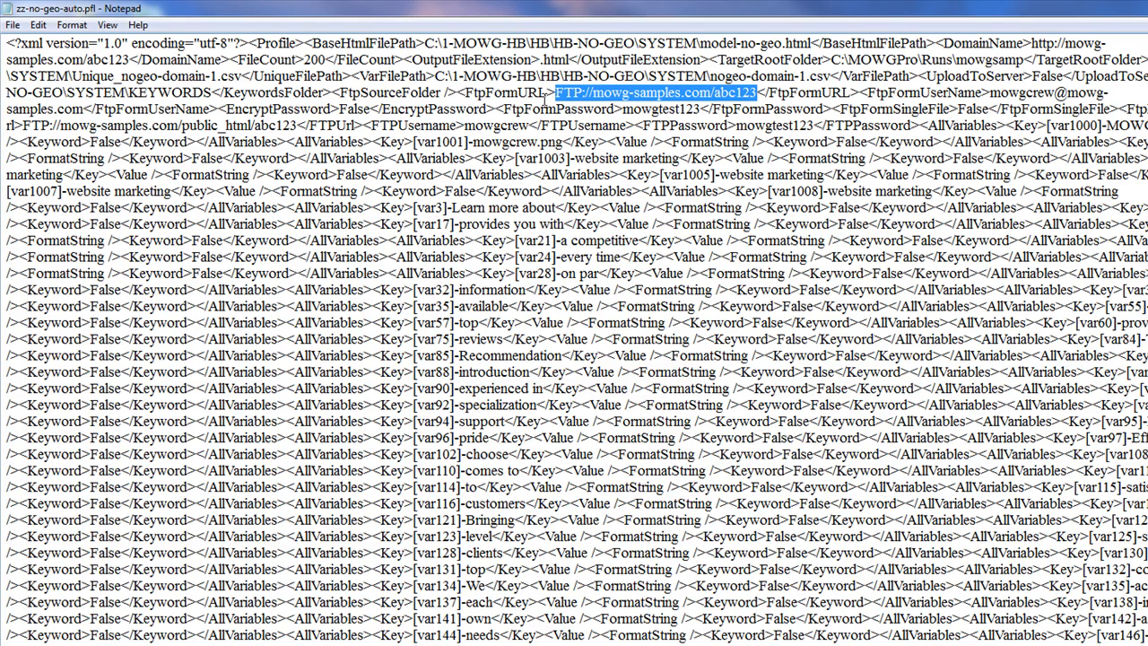
left_click_drag(452, 9, 1144, 217)
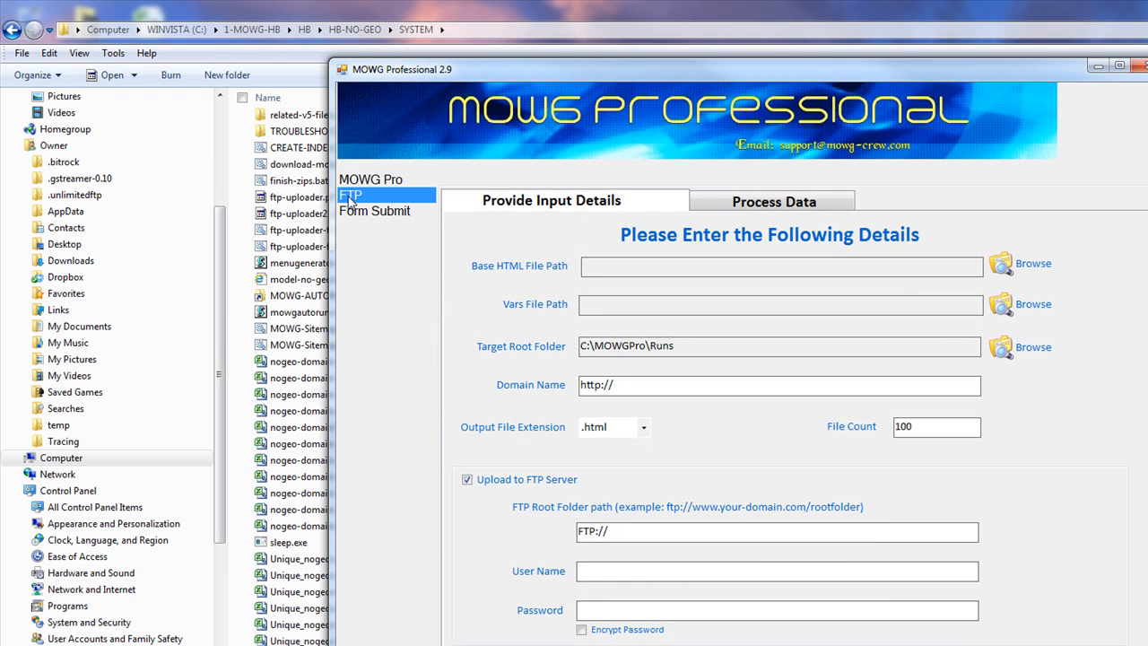
Load zz-no-geo-auto.pfl into MOWG (domain mowg-samples.com/abc123, File Count 2000) and view its FTP upload settings
left_click(351, 199)
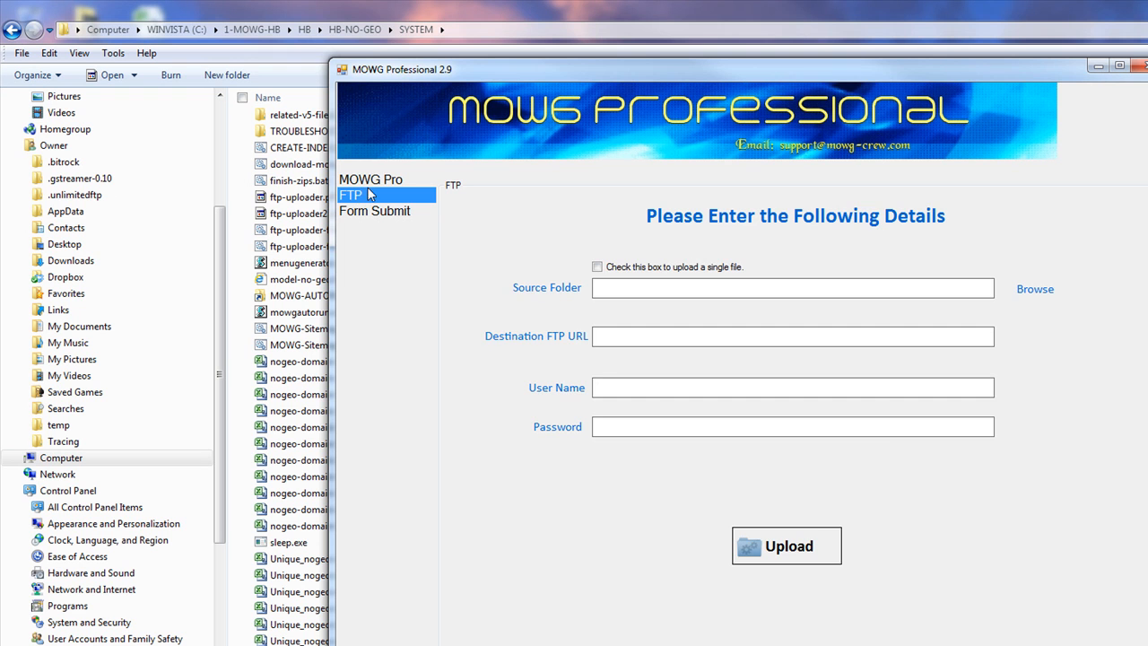
left_click(371, 180)
left_click(605, 644)
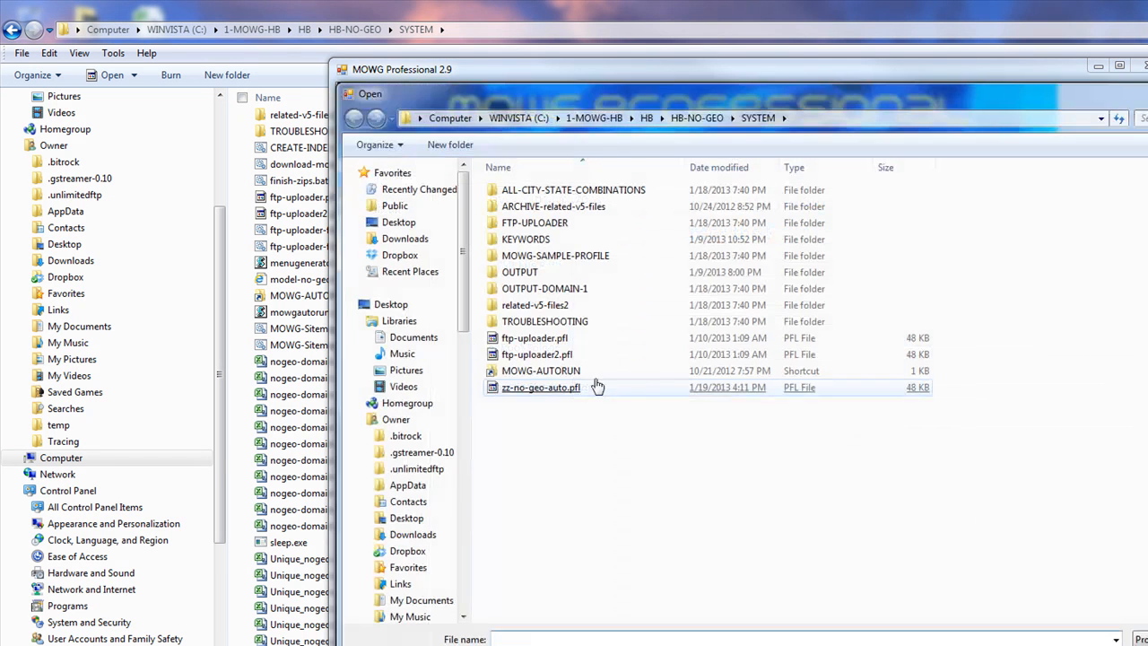
double_click(560, 395)
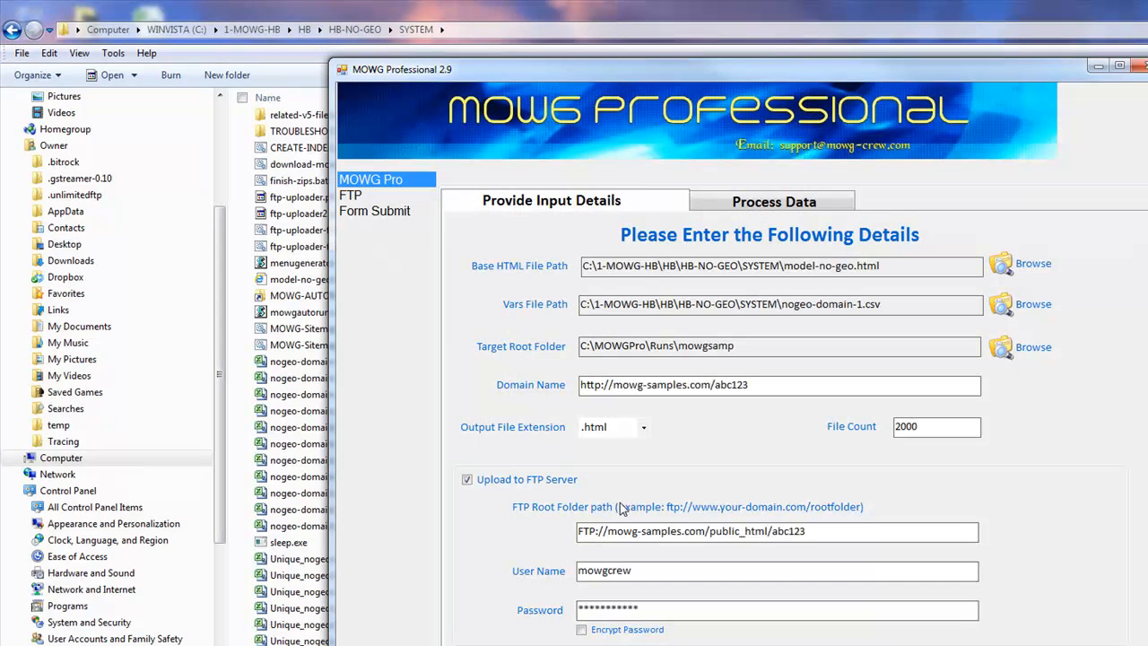
left_click(354, 197)
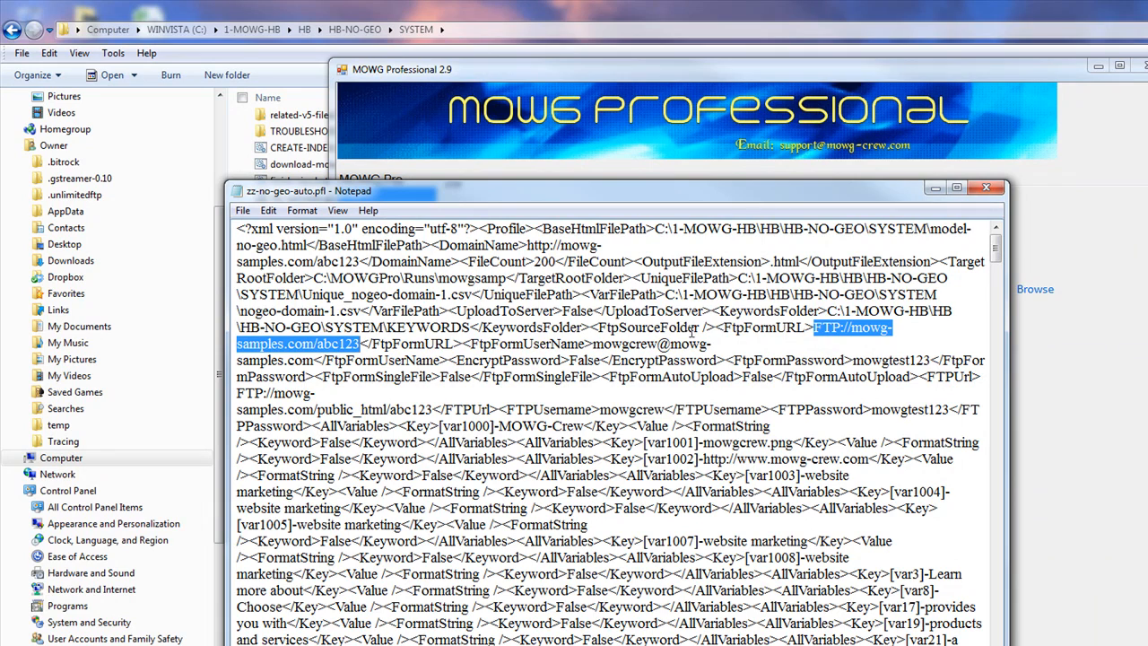
left_click_drag(594, 325, 723, 328)
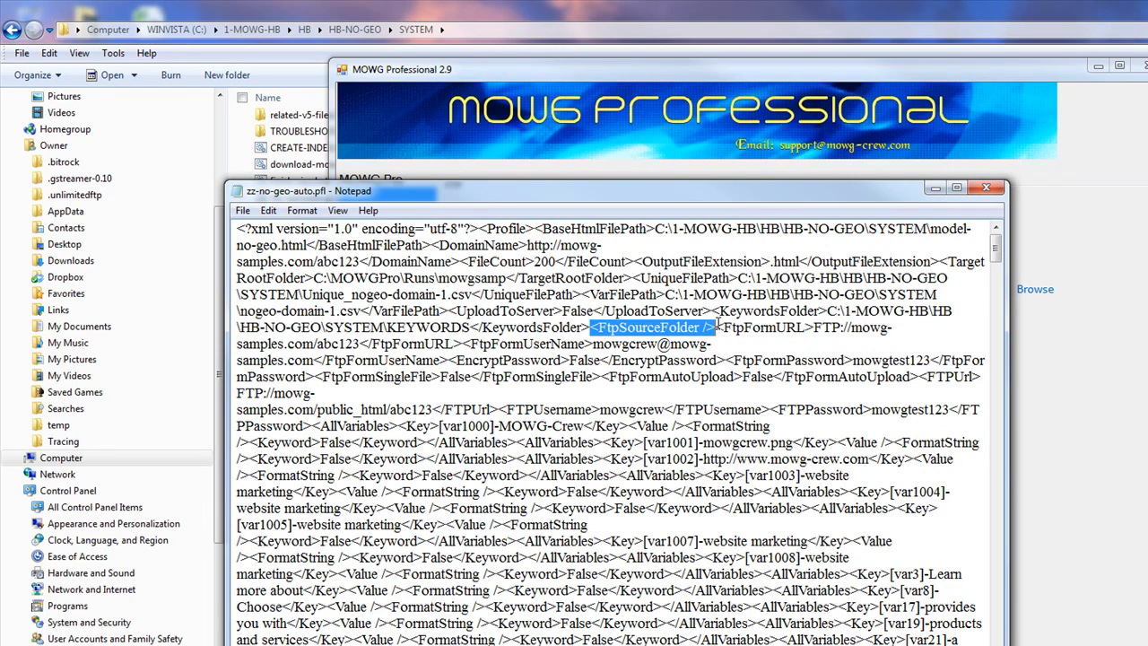
left_click_drag(640, 190, 689, 216)
left_click_drag(772, 271, 1143, 411)
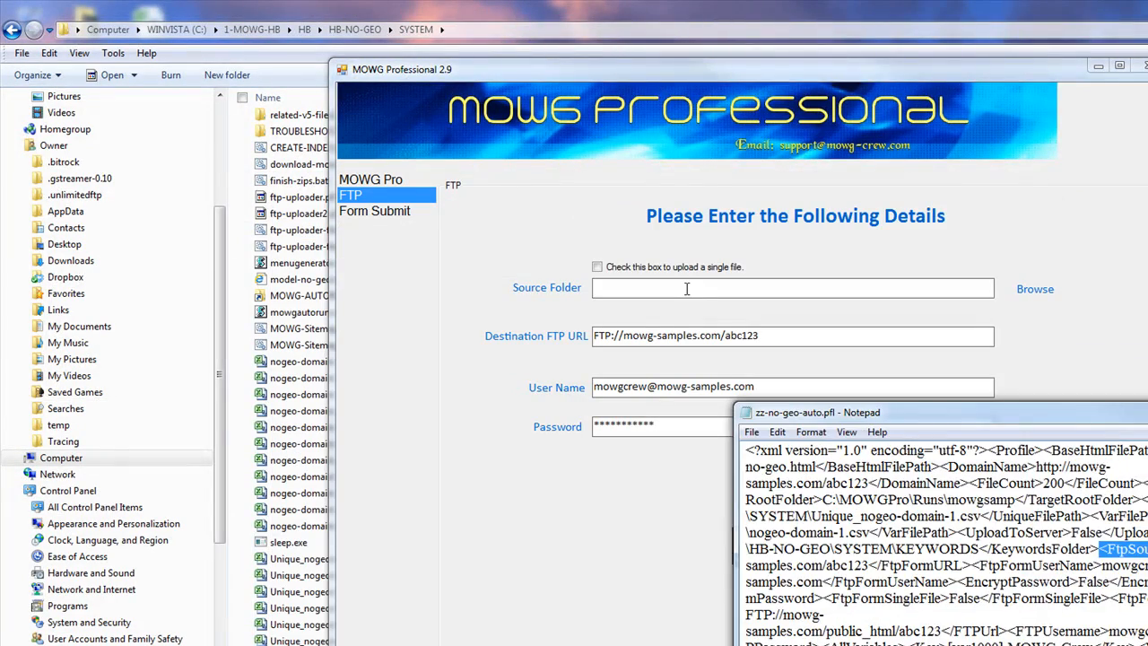
left_click(645, 287)
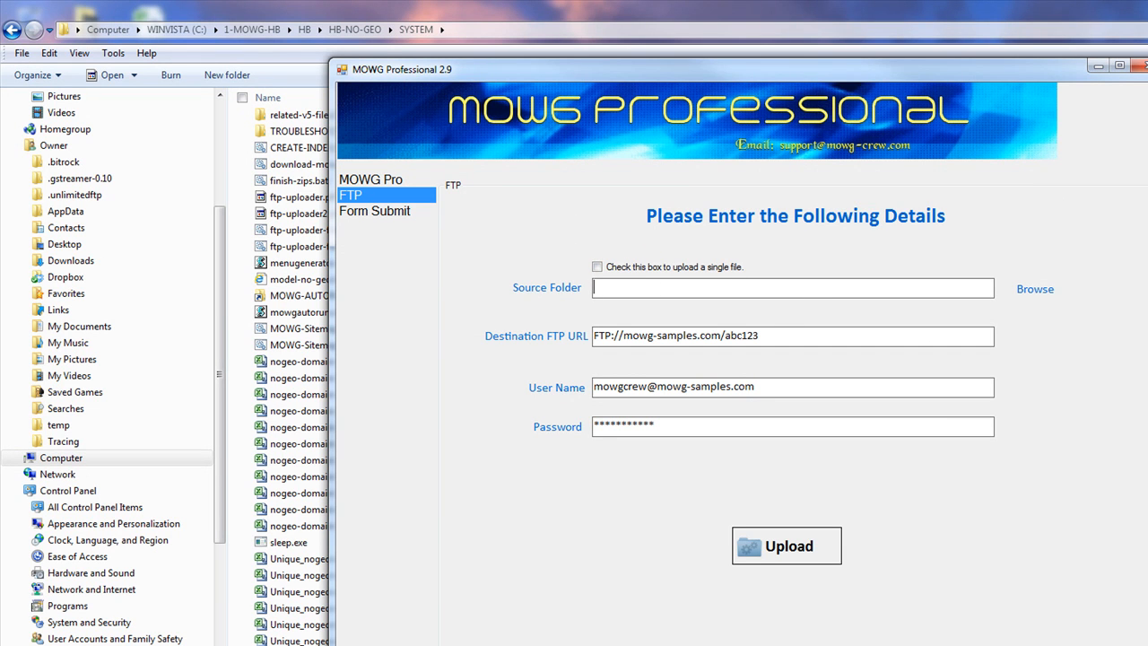
key("alt+Tab")
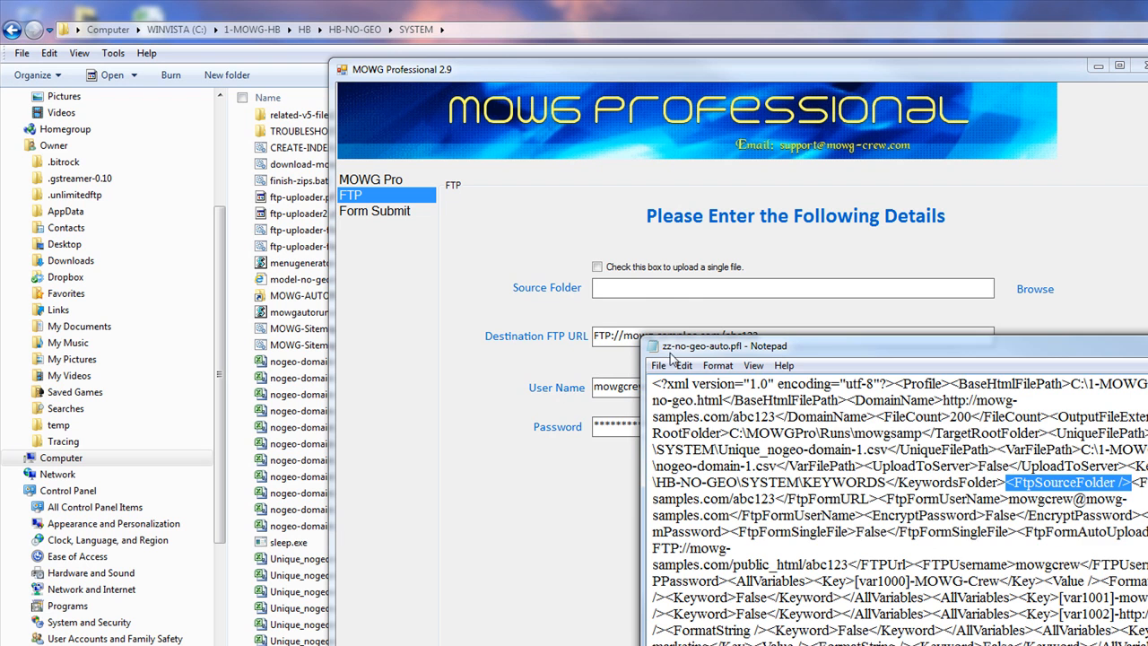
left_click_drag(674, 352, 630, 407)
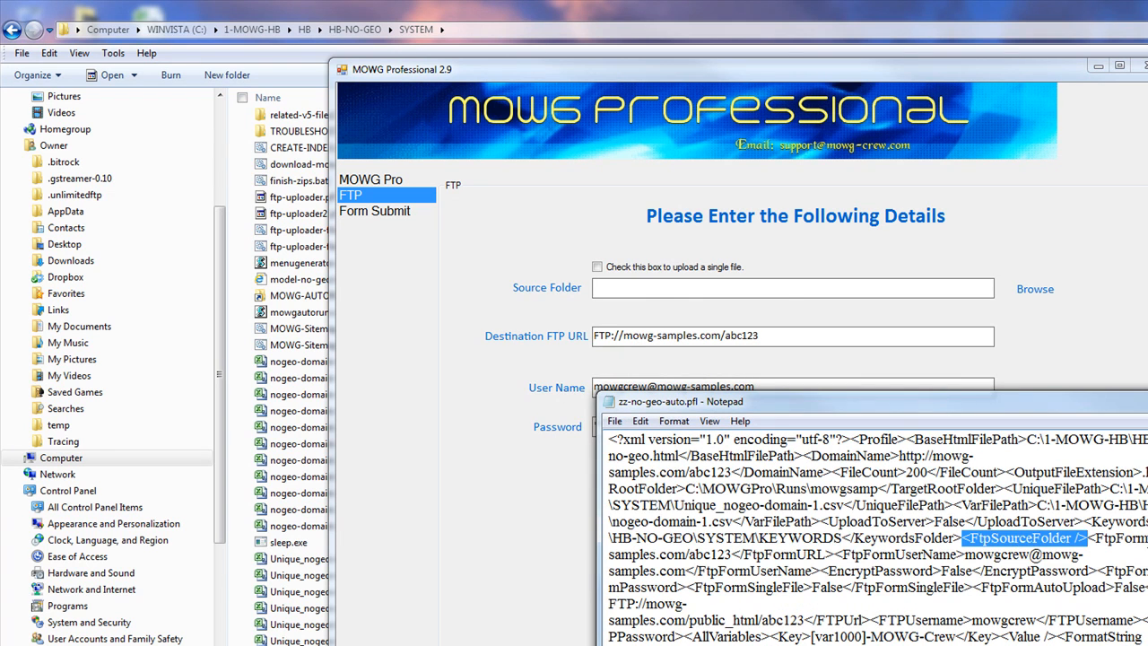
left_click_drag(1081, 538, 732, 554)
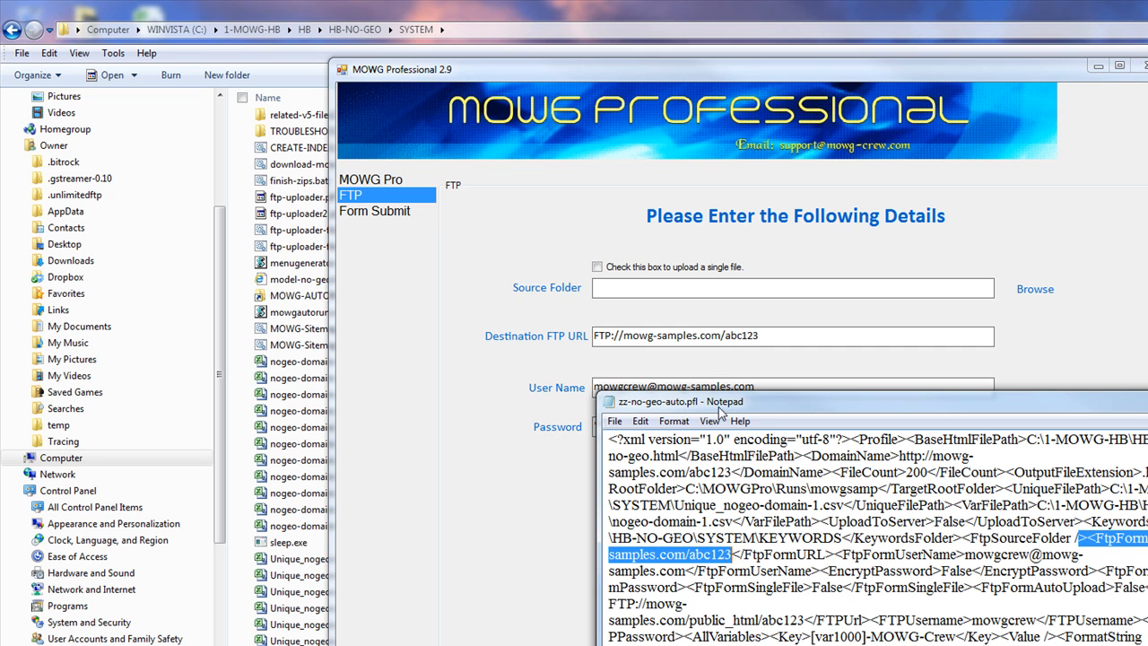
left_click(770, 336)
left_click_drag(769, 335, 594, 336)
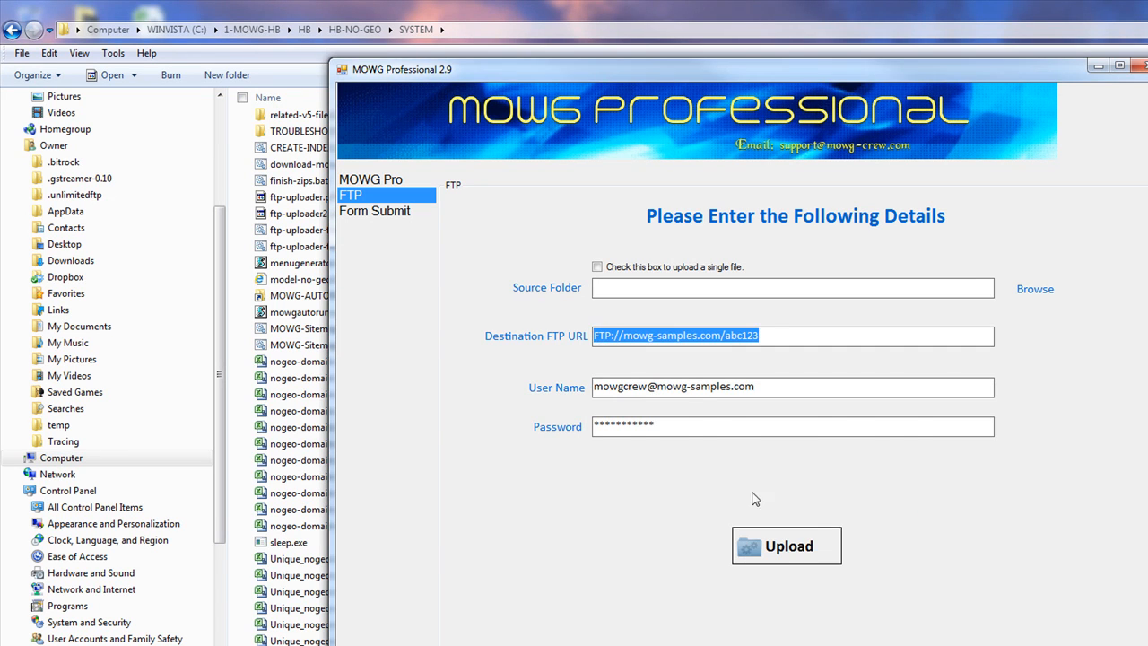
left_click(1060, 606)
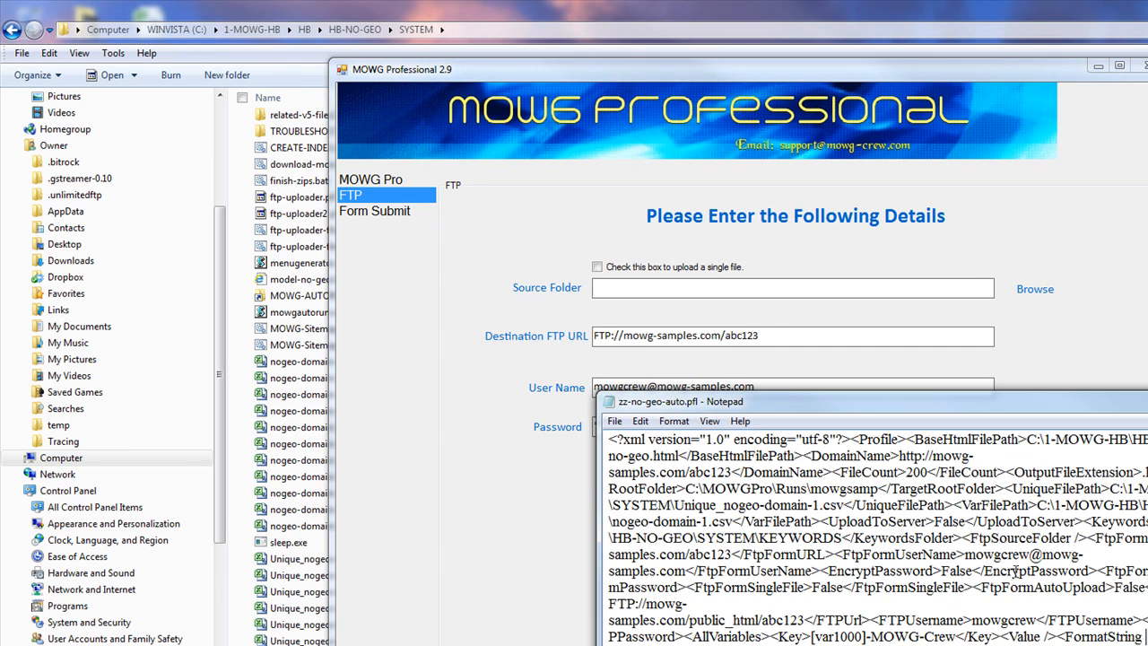
left_click_drag(963, 554, 685, 571)
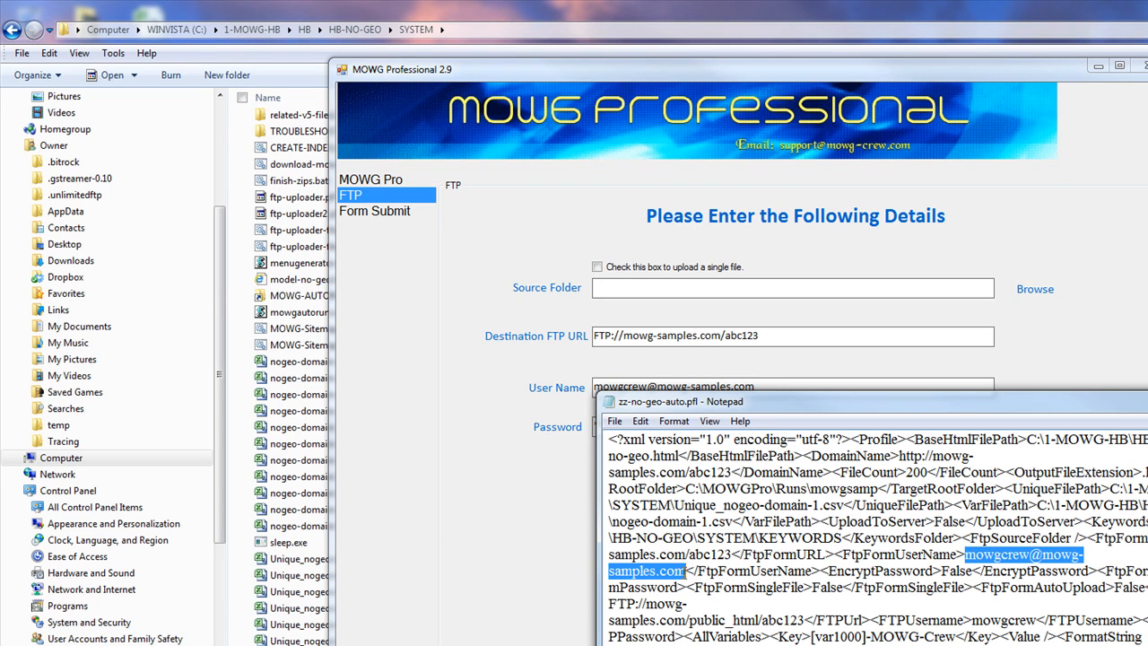
left_click(617, 387)
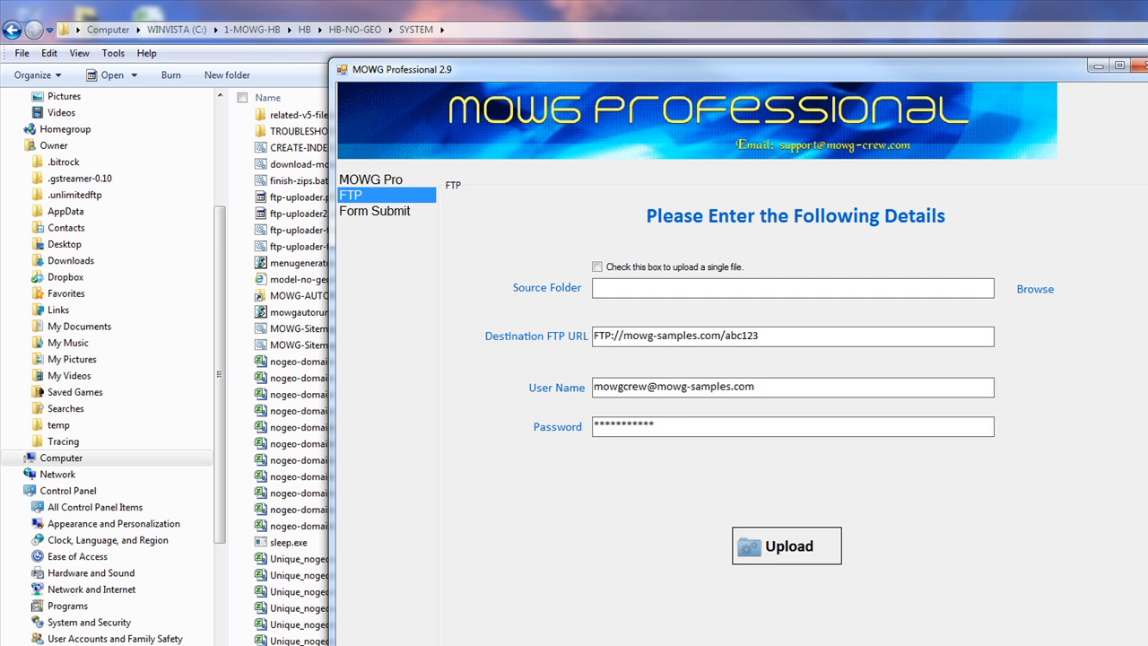
left_click(1132, 640)
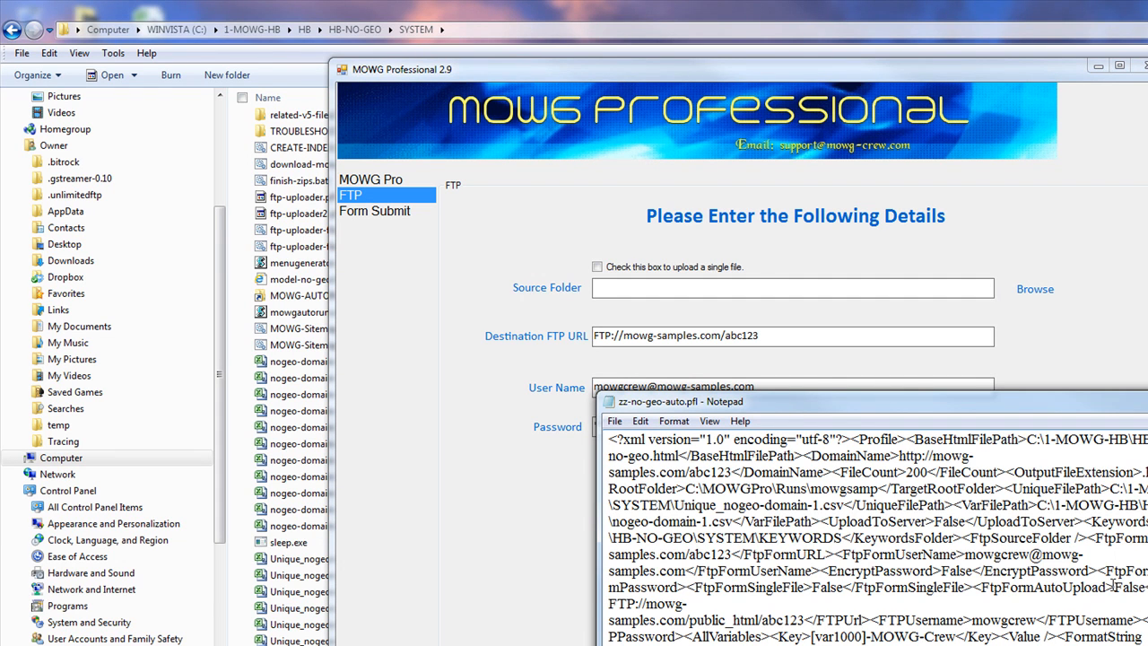
left_click_drag(852, 410, 751, 143)
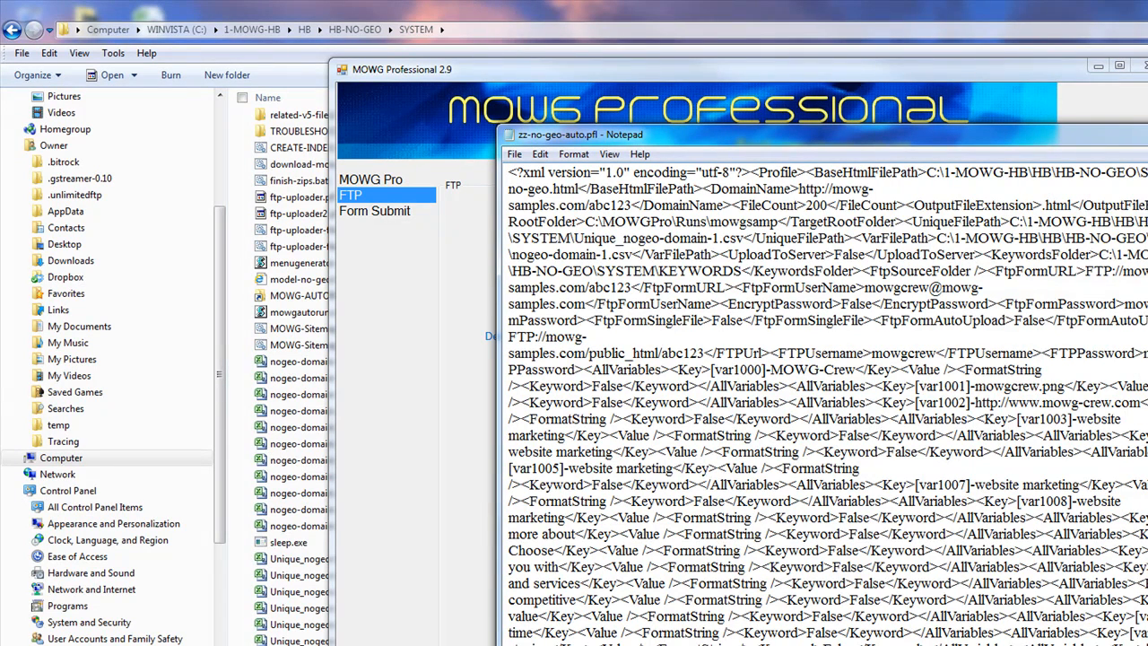
left_click_drag(1147, 353, 1142, 354)
left_click_drag(1147, 304, 1125, 304)
left_click_drag(867, 287, 588, 305)
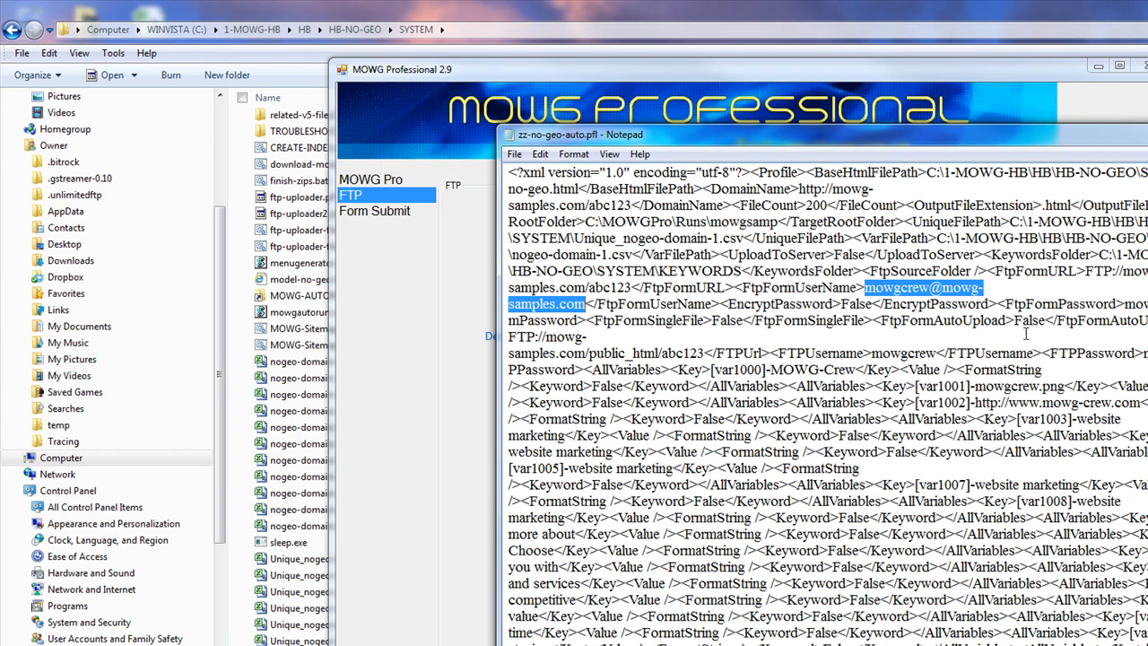
left_click(827, 237)
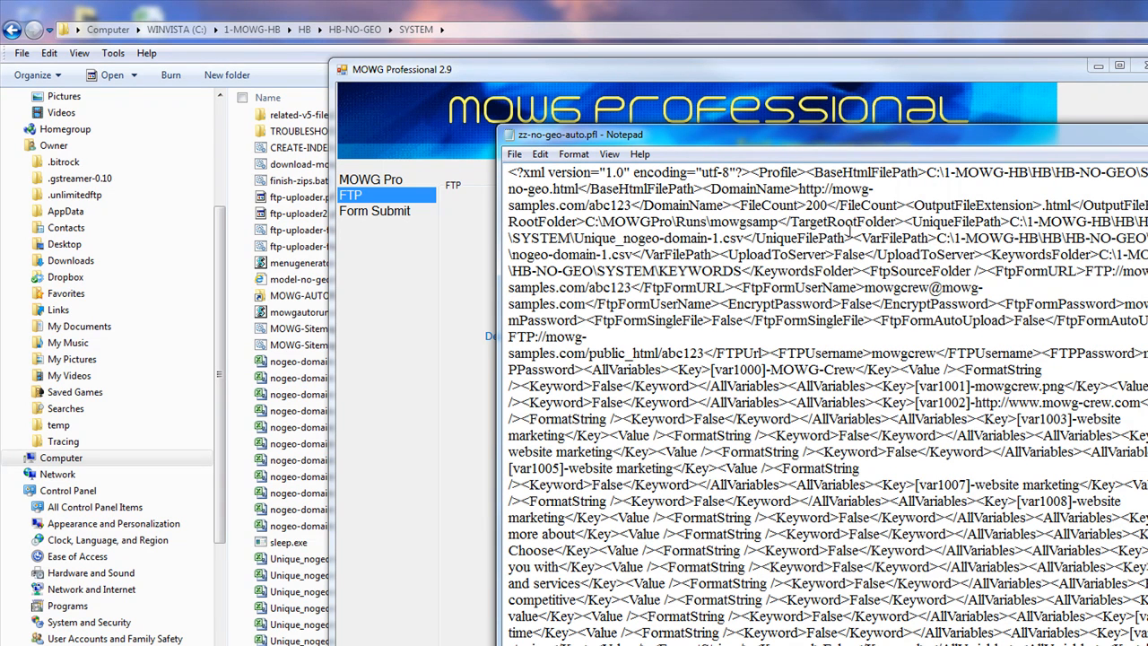
Close MOWG Professional and Notepad without saving changes
left_click(1140, 66)
left_click(803, 473)
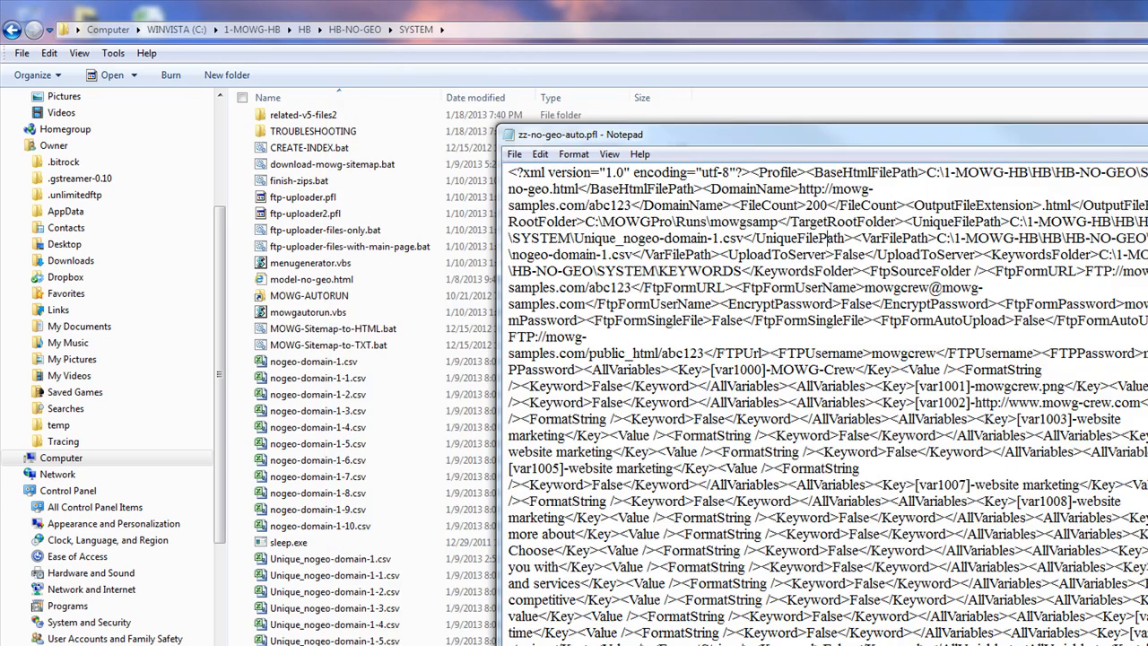
key("alt+F4")
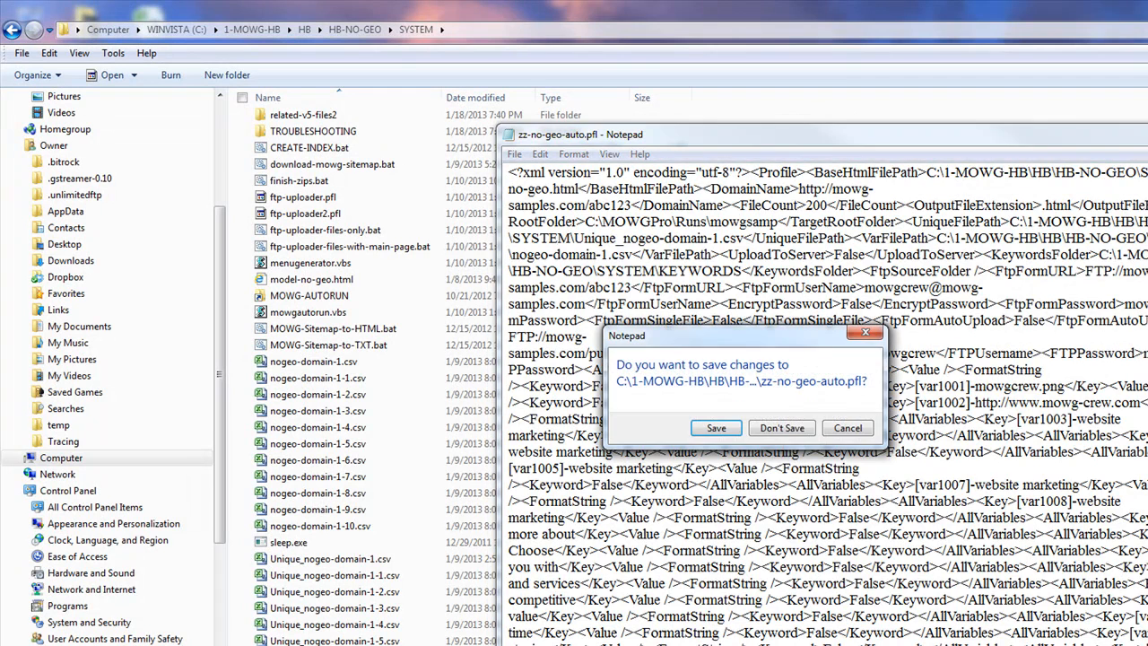
left_click(782, 425)
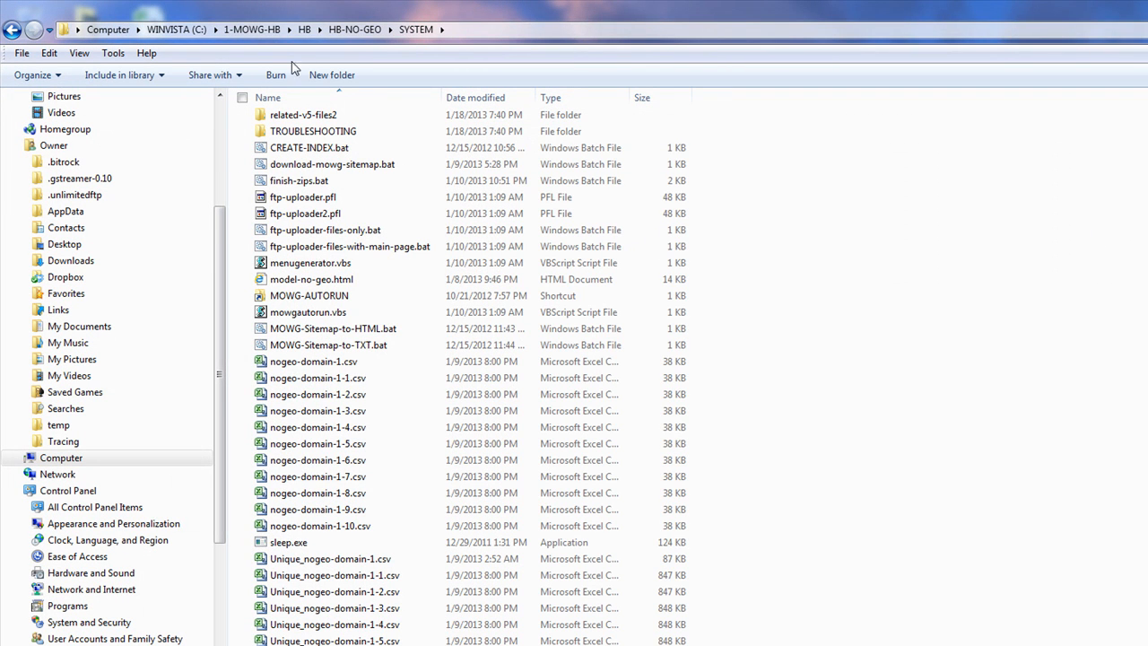
Open Step-1.xlsm in Excel from 1-MOWG-HB\HB\HB-GEO\AAA-STEP-1
left_click(265, 40)
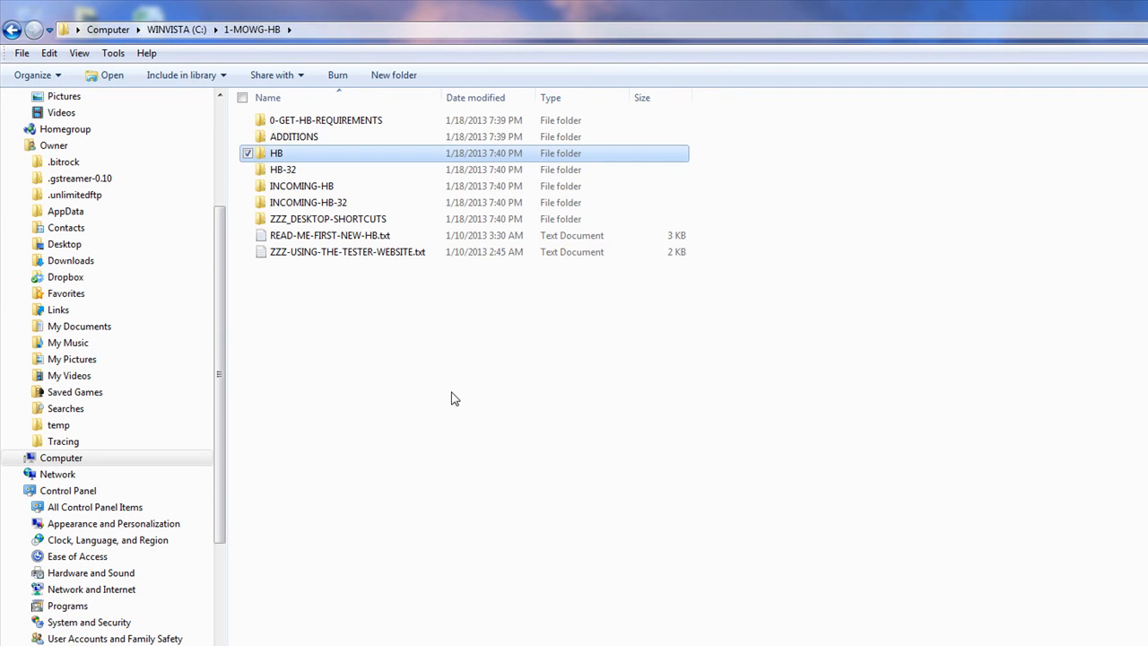
double_click(274, 153)
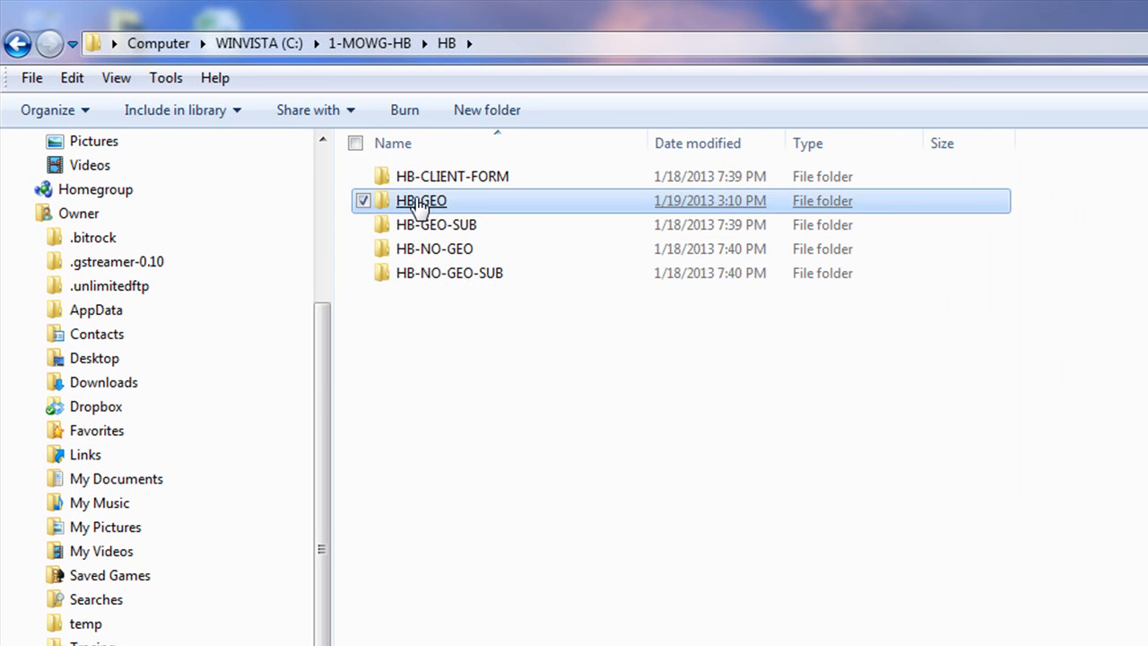
double_click(428, 203)
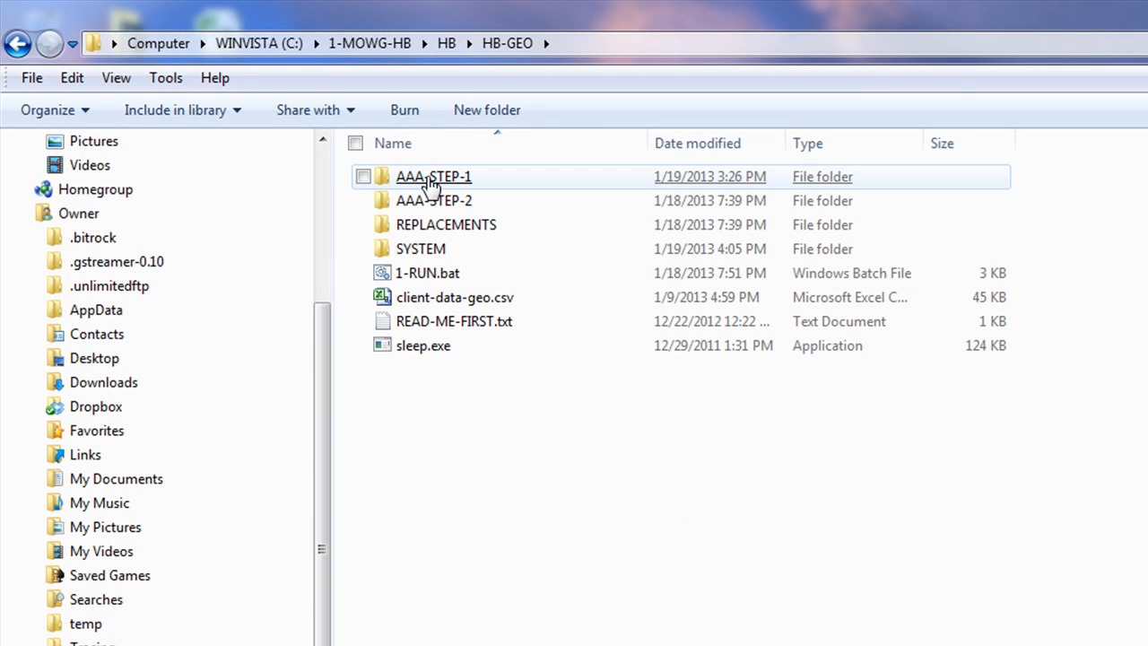
double_click(445, 179)
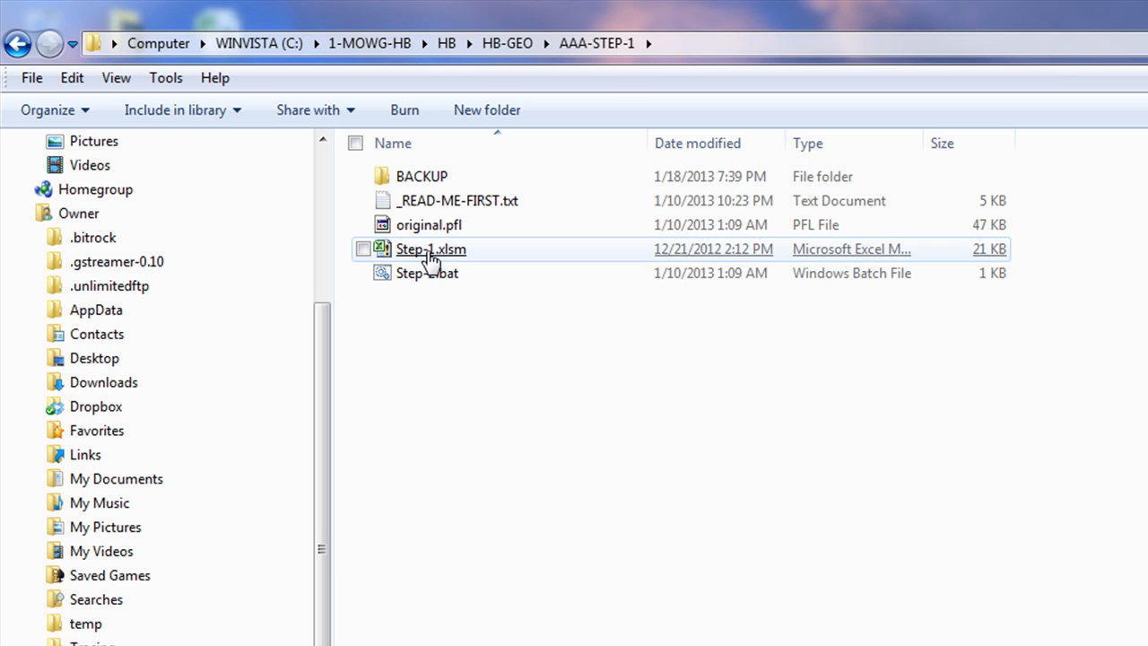
double_click(430, 252)
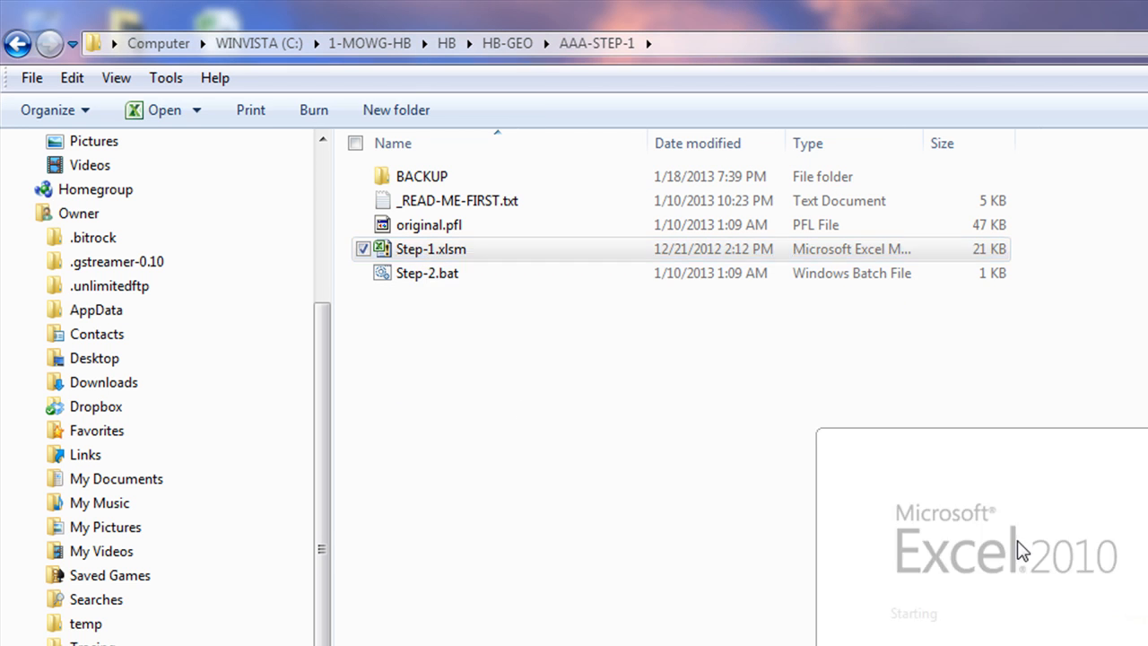
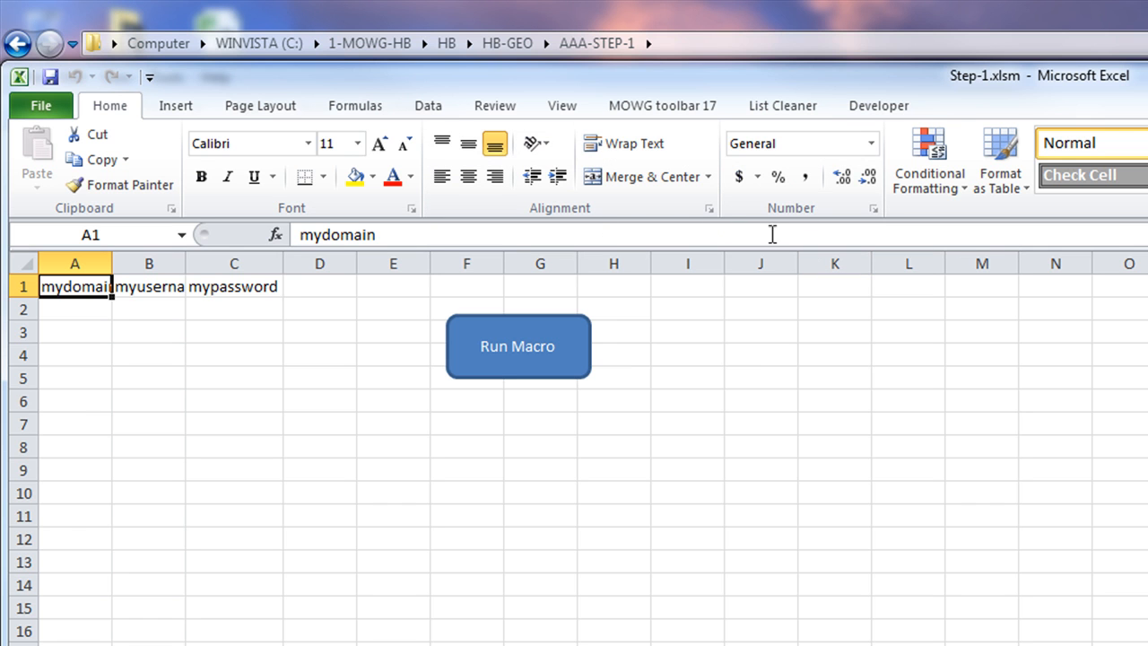
Select cells A2 through C2 under the domain, username and password headers
left_click_drag(93, 313, 208, 311)
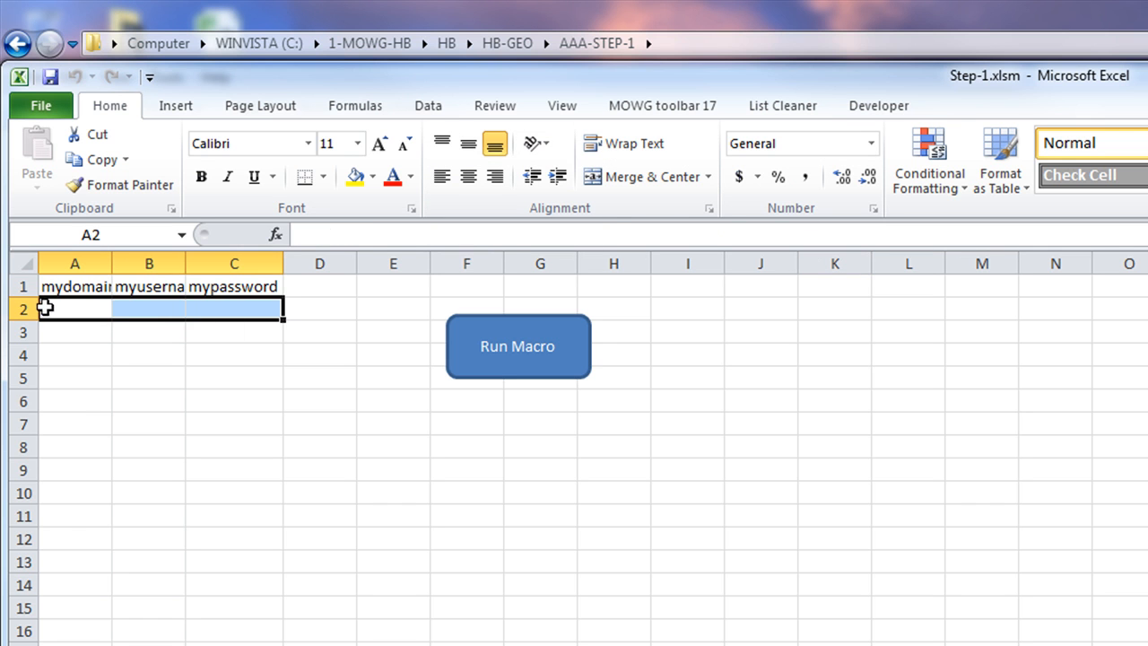
left_click(54, 307)
left_click(152, 305)
left_click(243, 312)
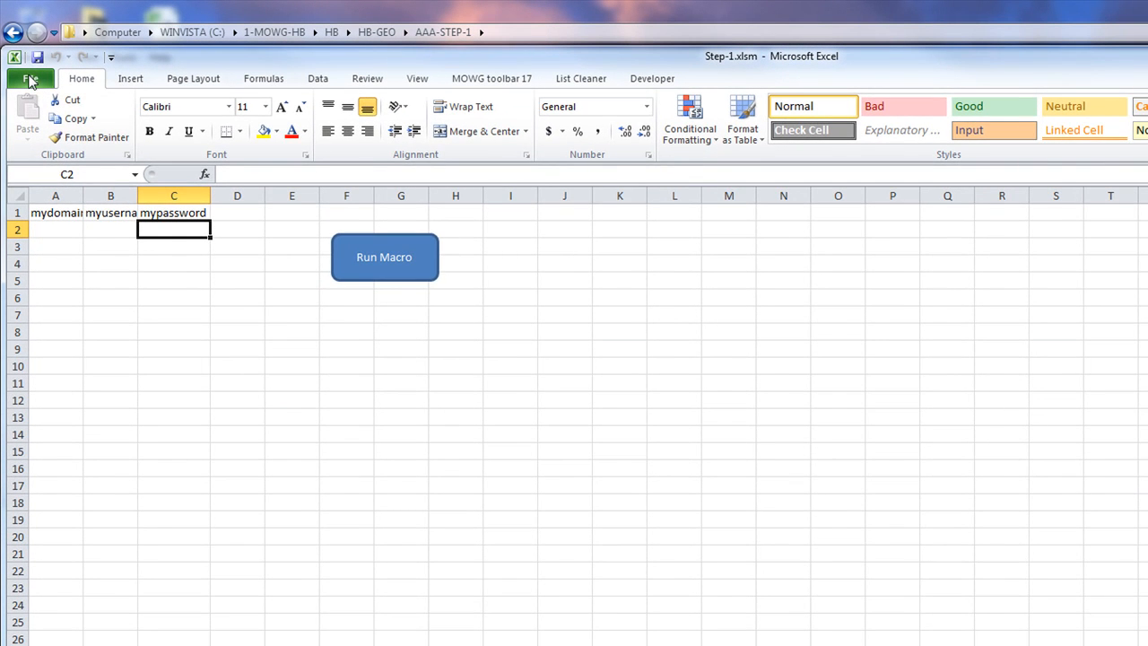
In Trust Center macro settings, enable all macros and trust access to the VBA project object model
left_click(31, 79)
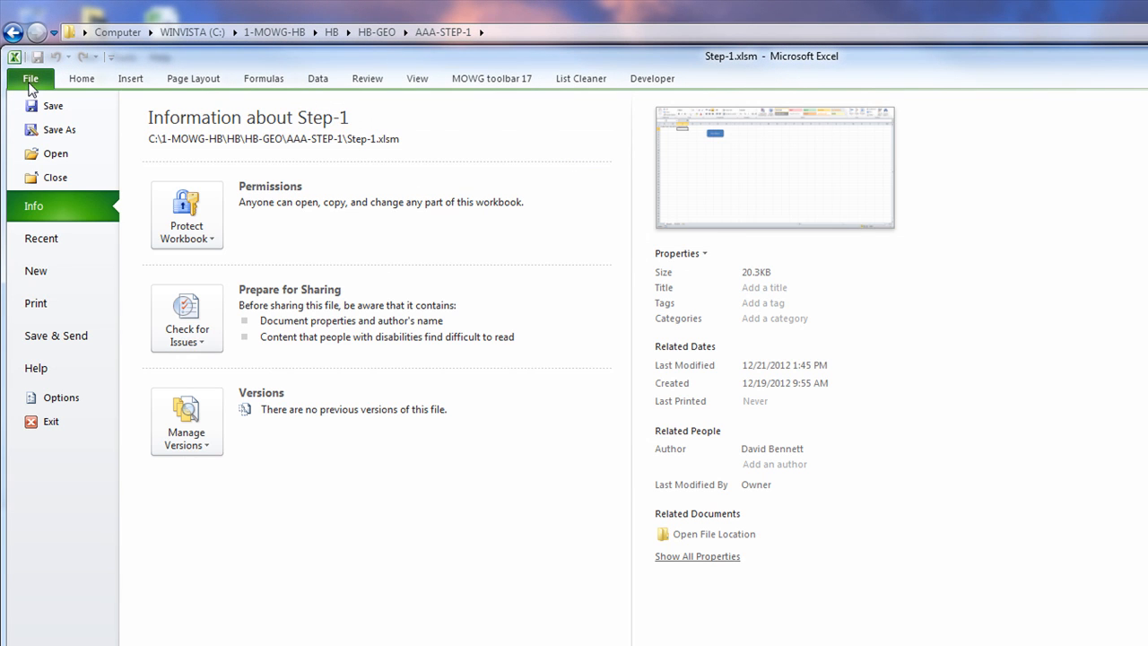
left_click(56, 397)
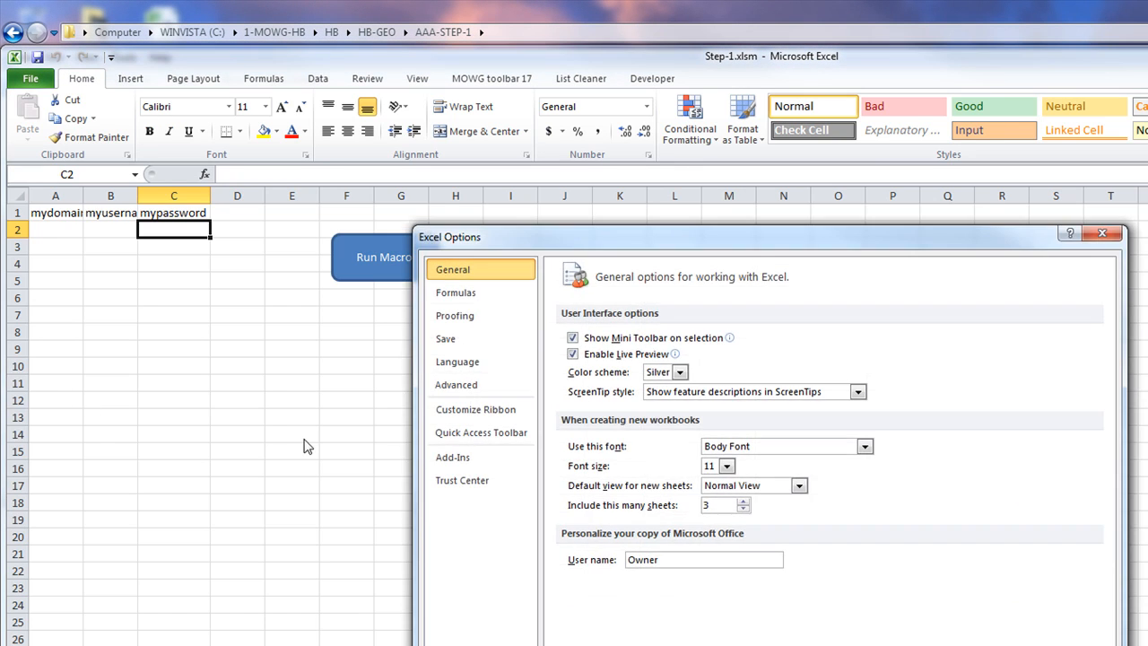
left_click(457, 481)
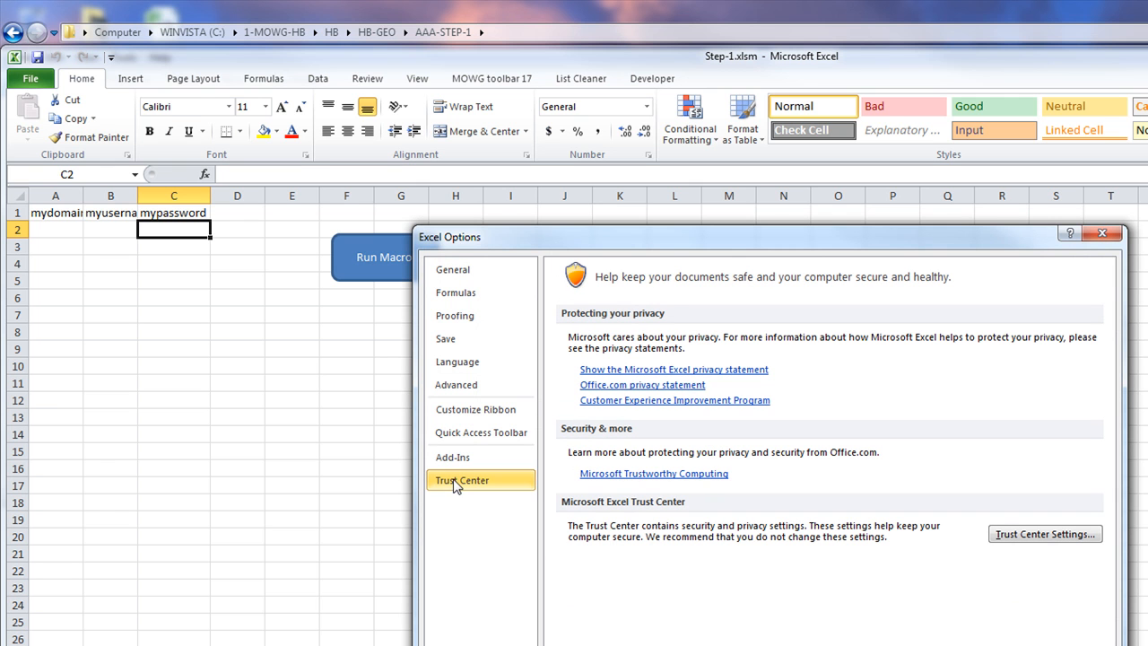
left_click(1044, 534)
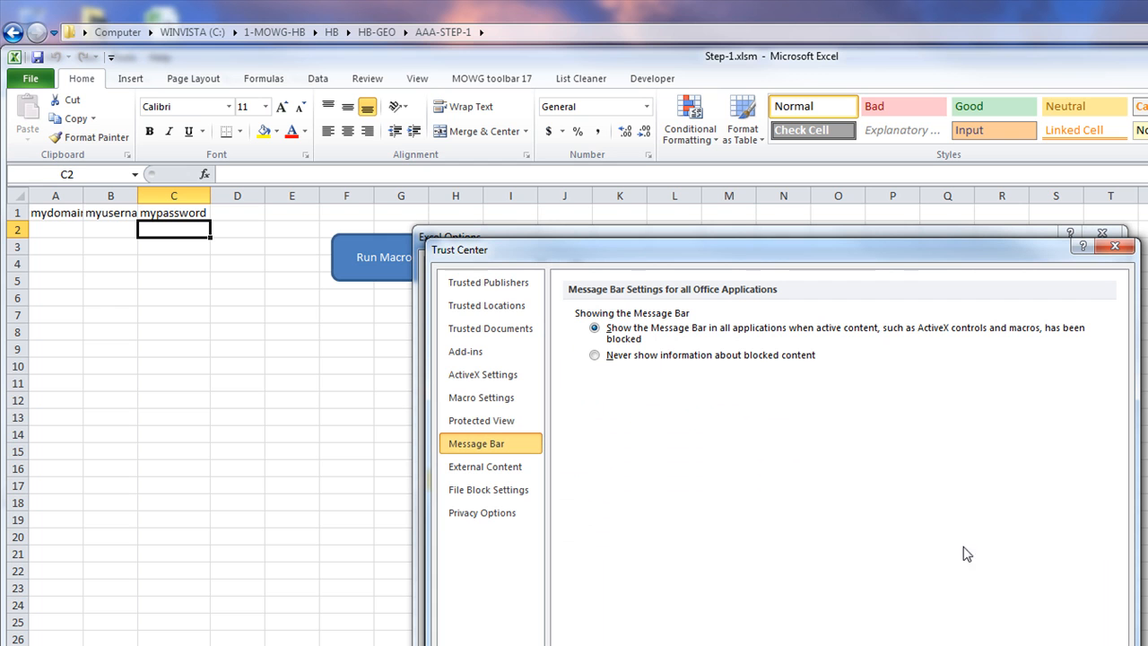
left_click(489, 399)
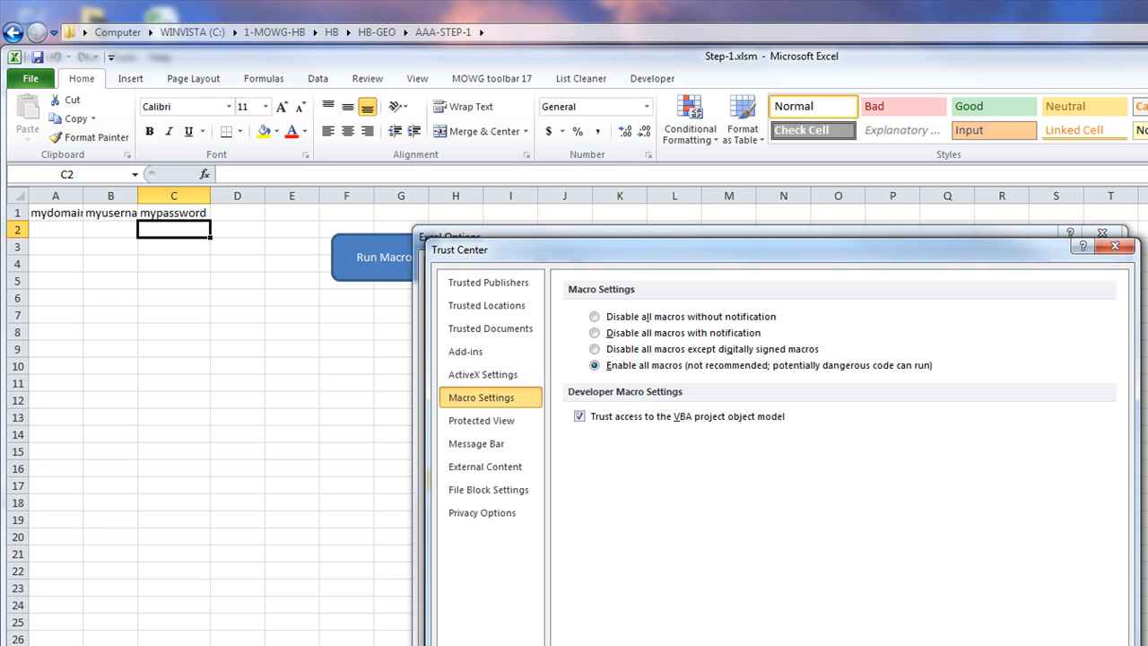
left_click(1013, 645)
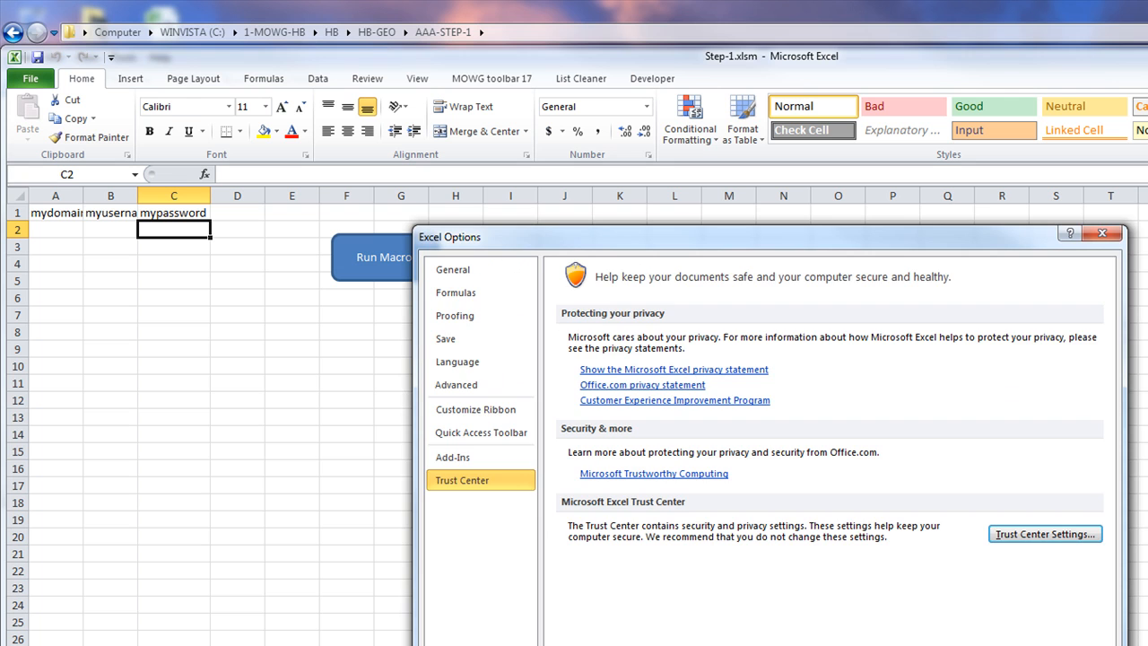
left_click(1031, 644)
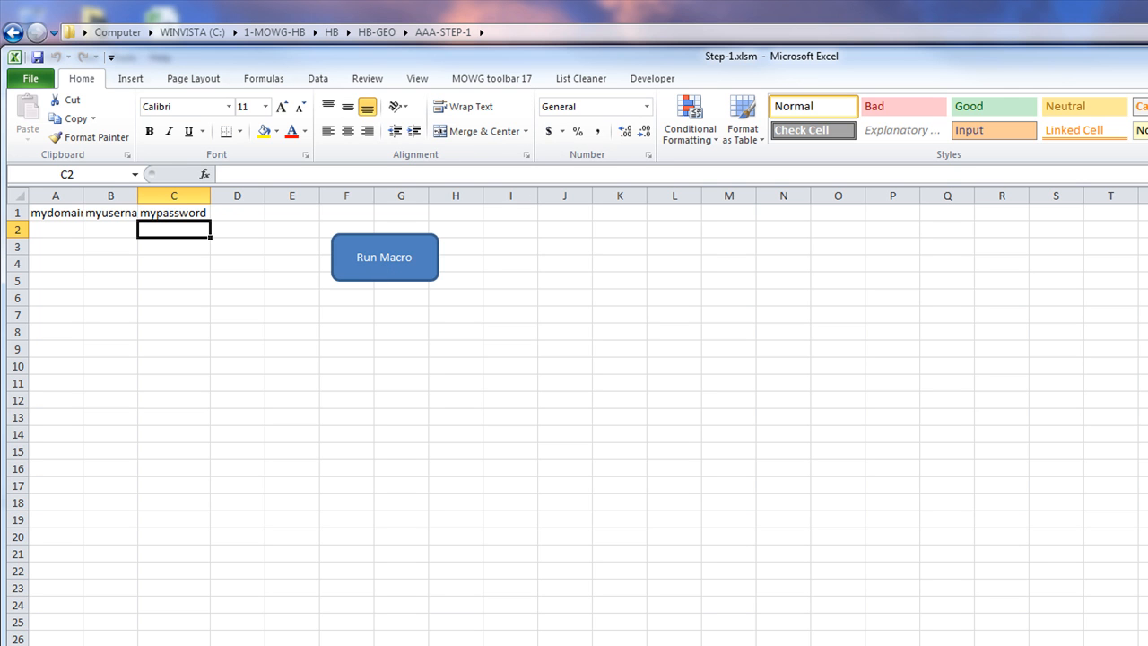
Close Step-1.xlsm and open original.pfl from AAA-STEP-1 with Notepad
key("alt+F4")
left_click(348, 352)
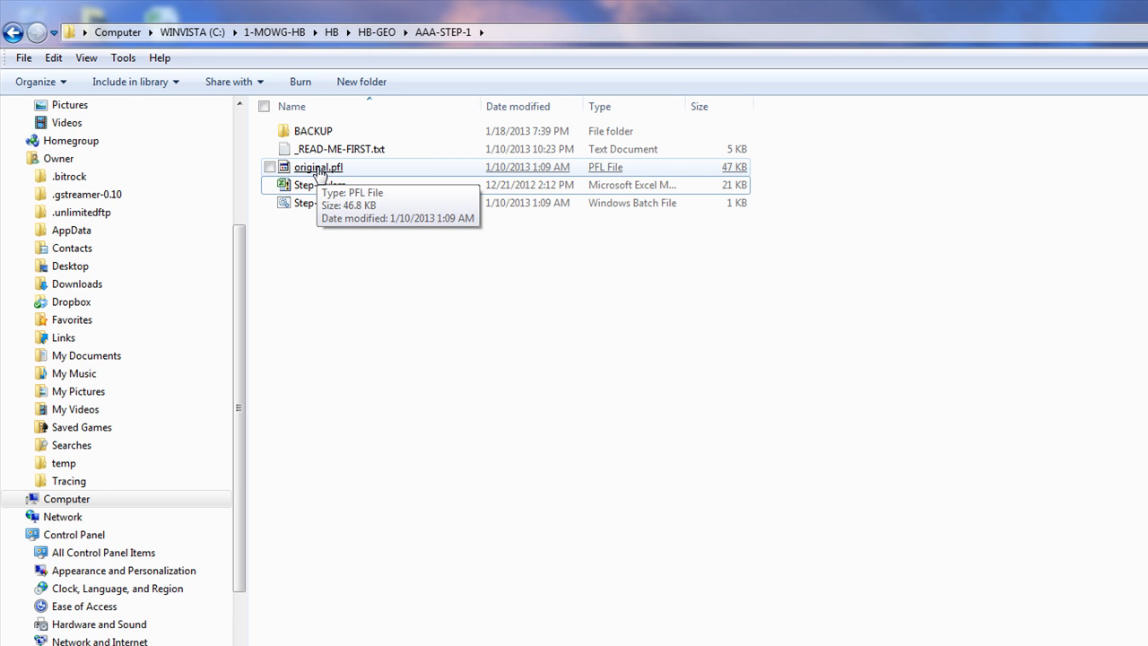
right_click(318, 172)
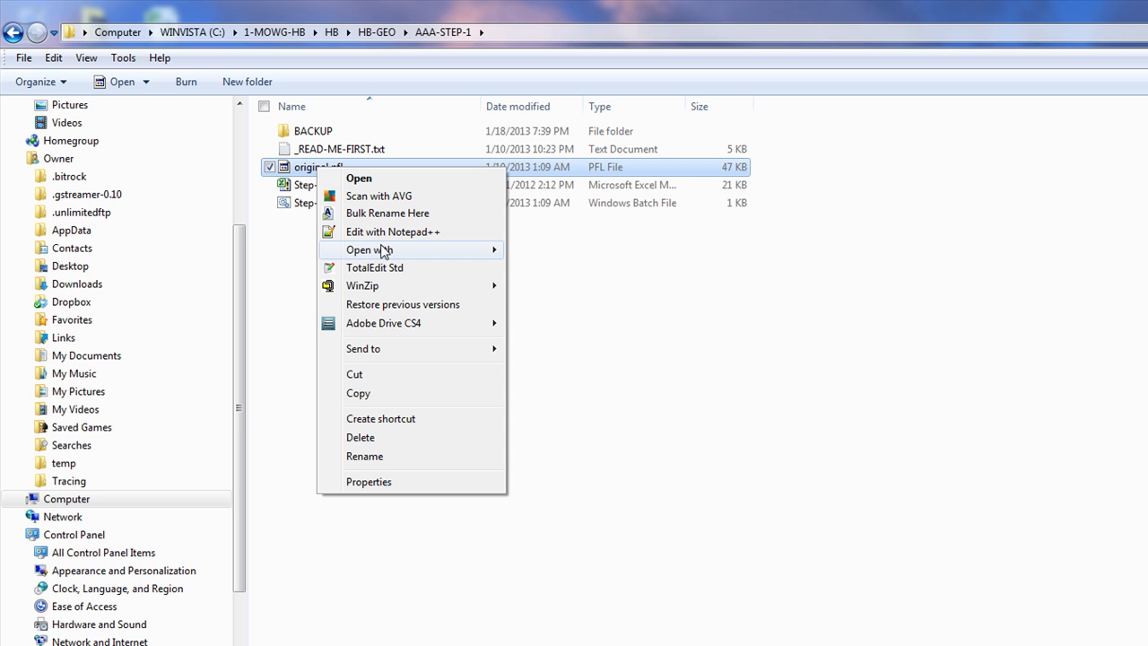
mouse_move(379, 250)
left_click(546, 267)
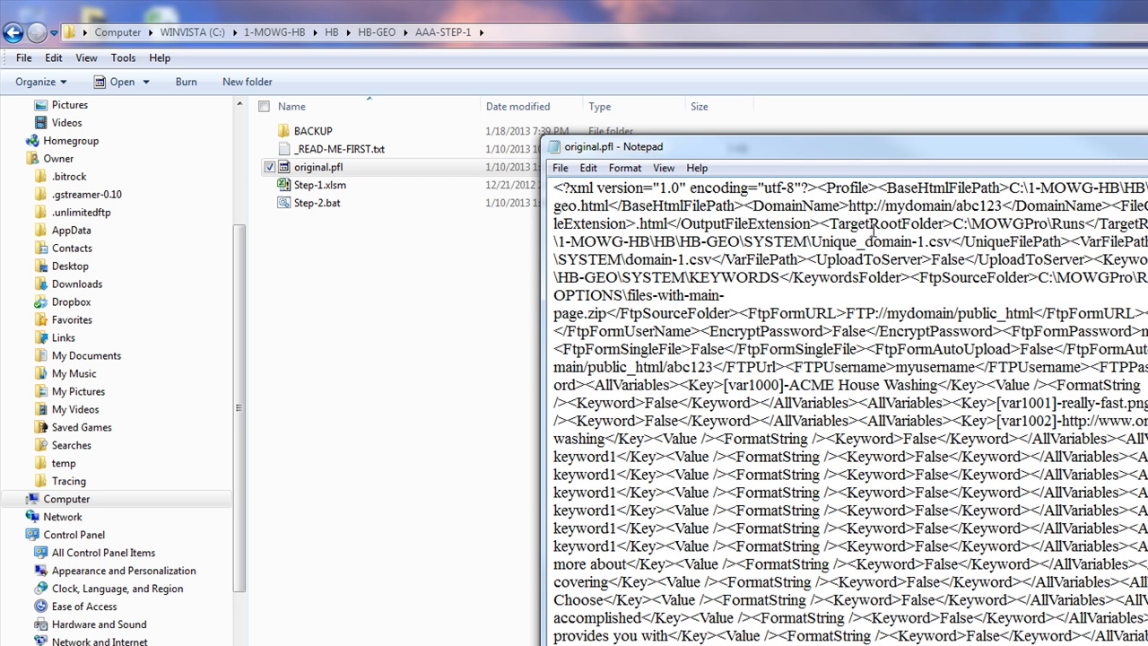
left_click(1147, 143)
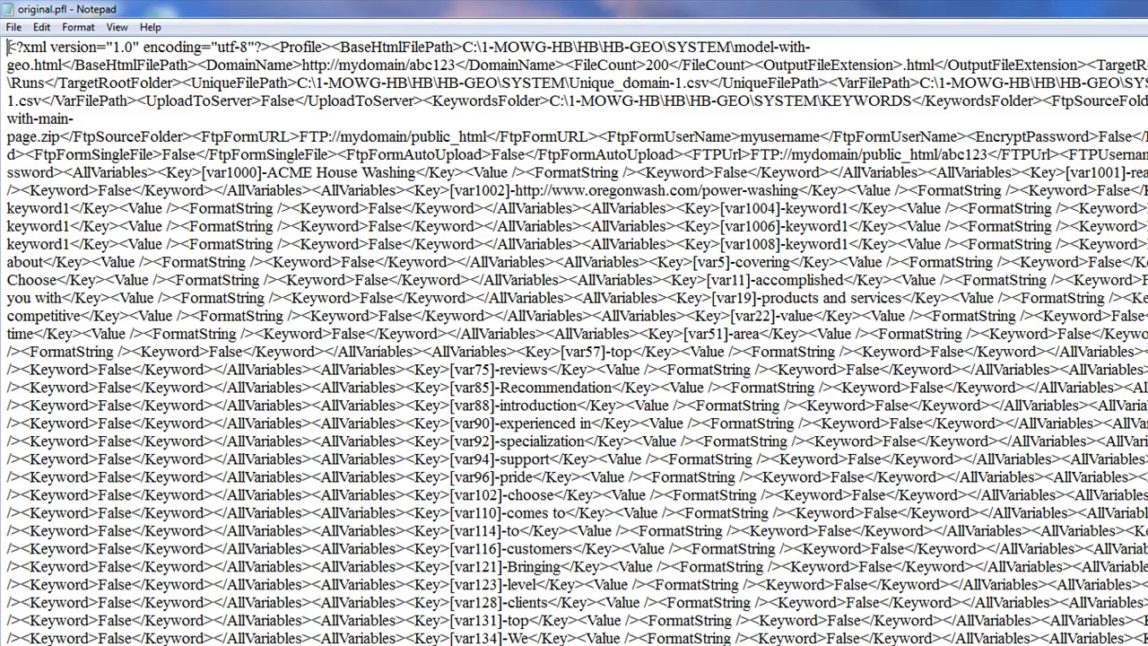
left_click_drag(6, 47, 65, 65)
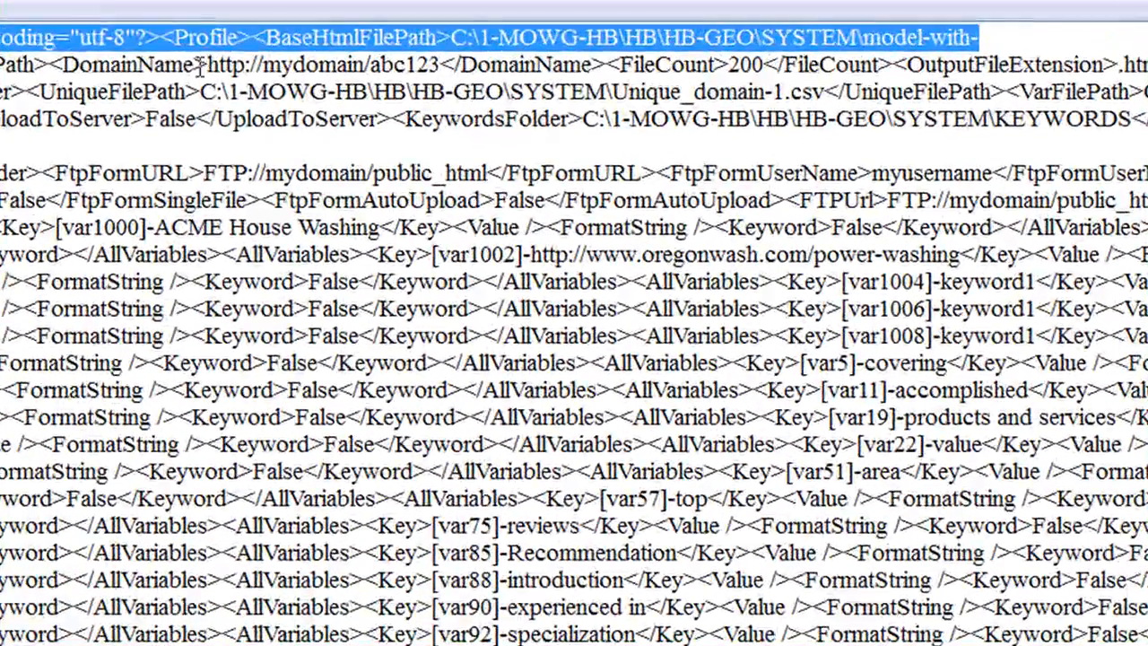
left_click_drag(290, 65, 262, 65)
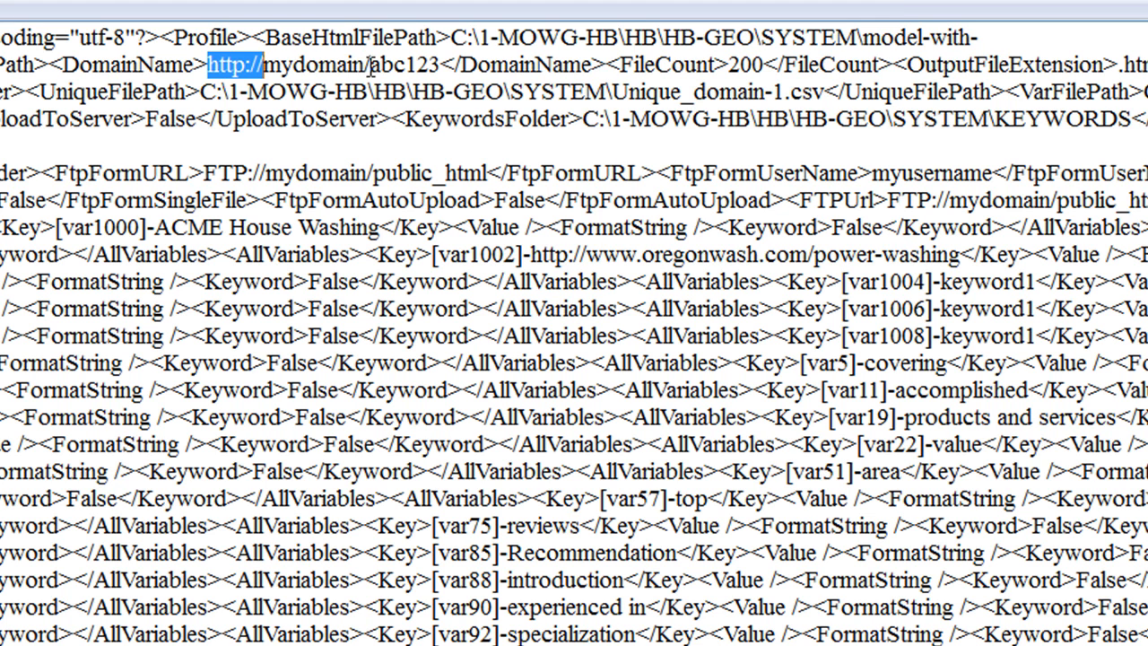
left_click_drag(364, 65, 264, 65)
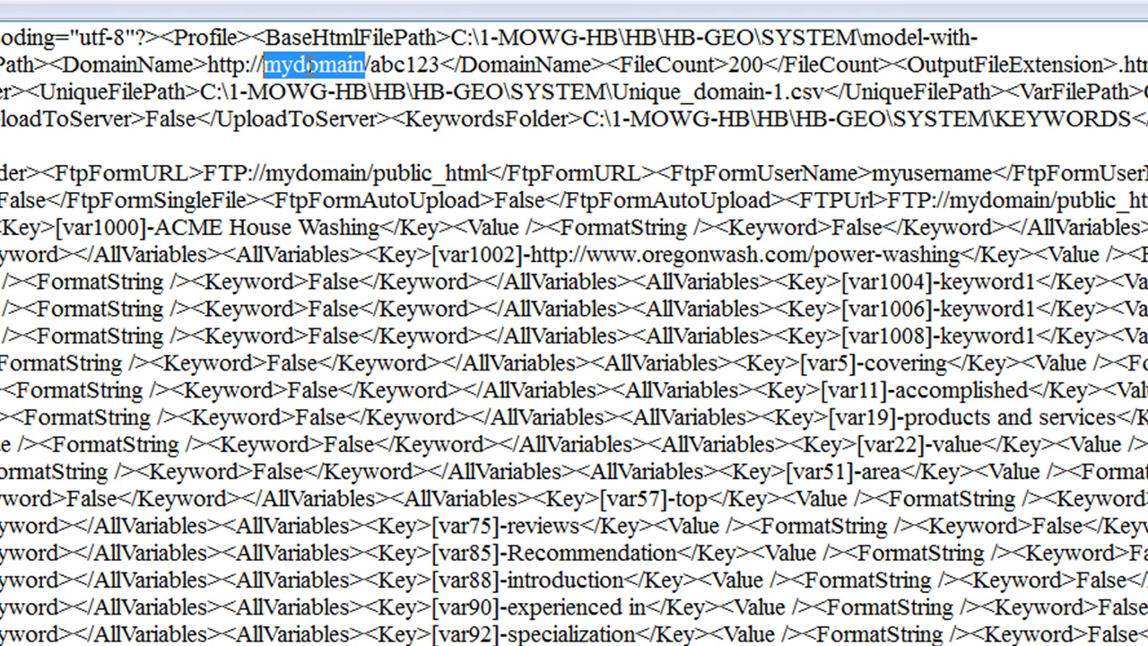
left_click(441, 65)
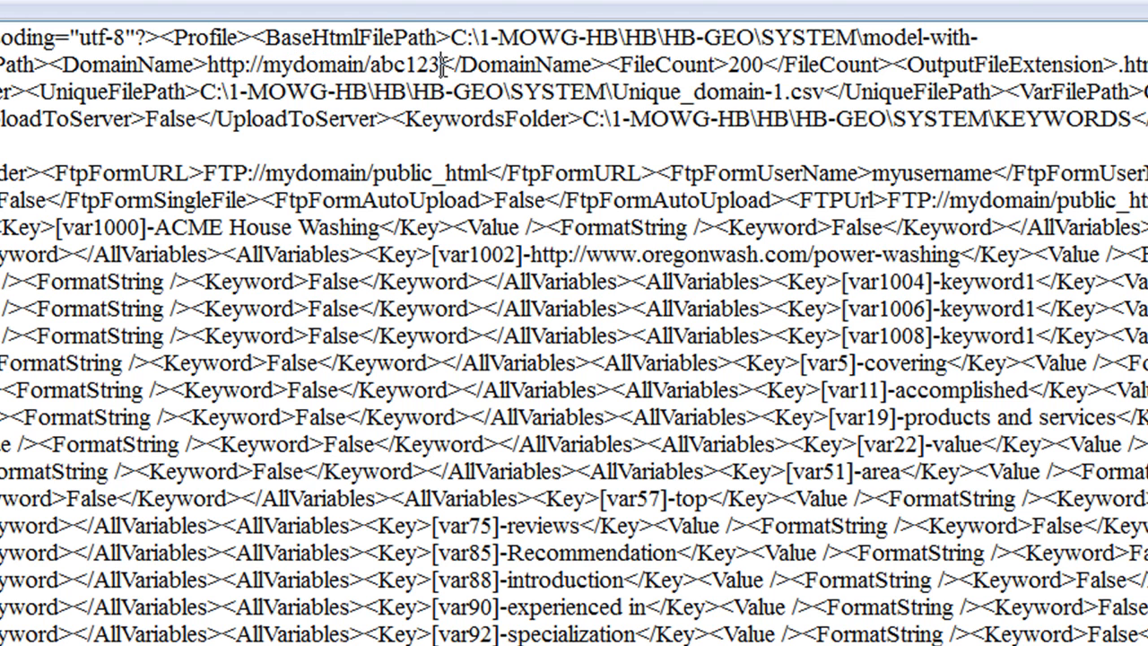
left_click_drag(441, 65, 369, 65)
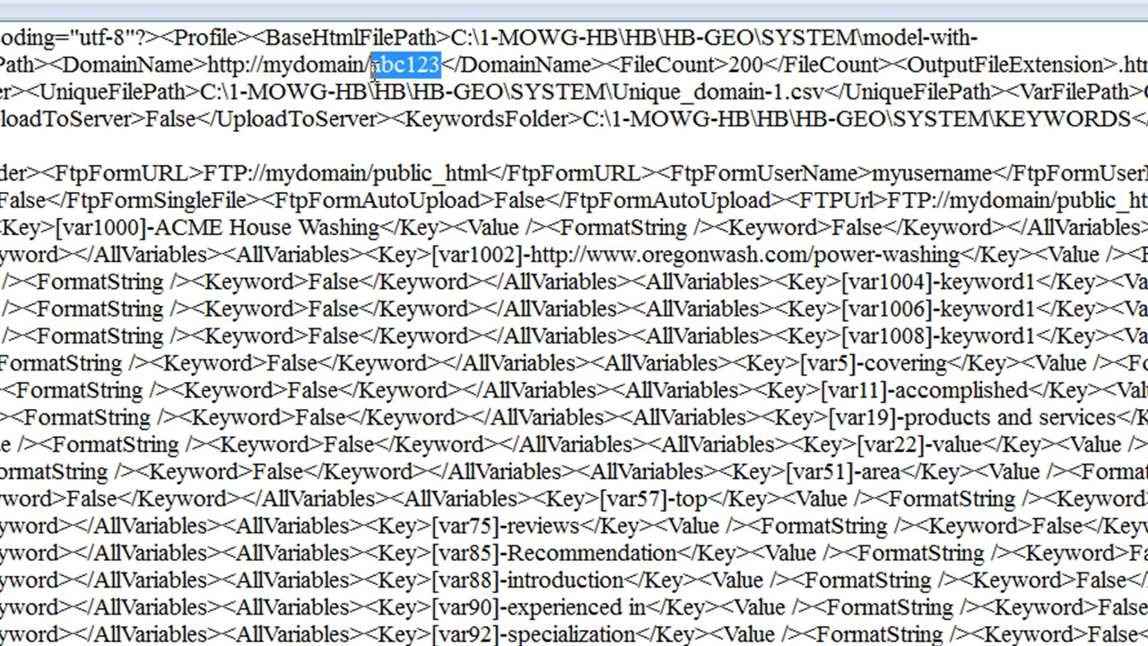
left_click(297, 64)
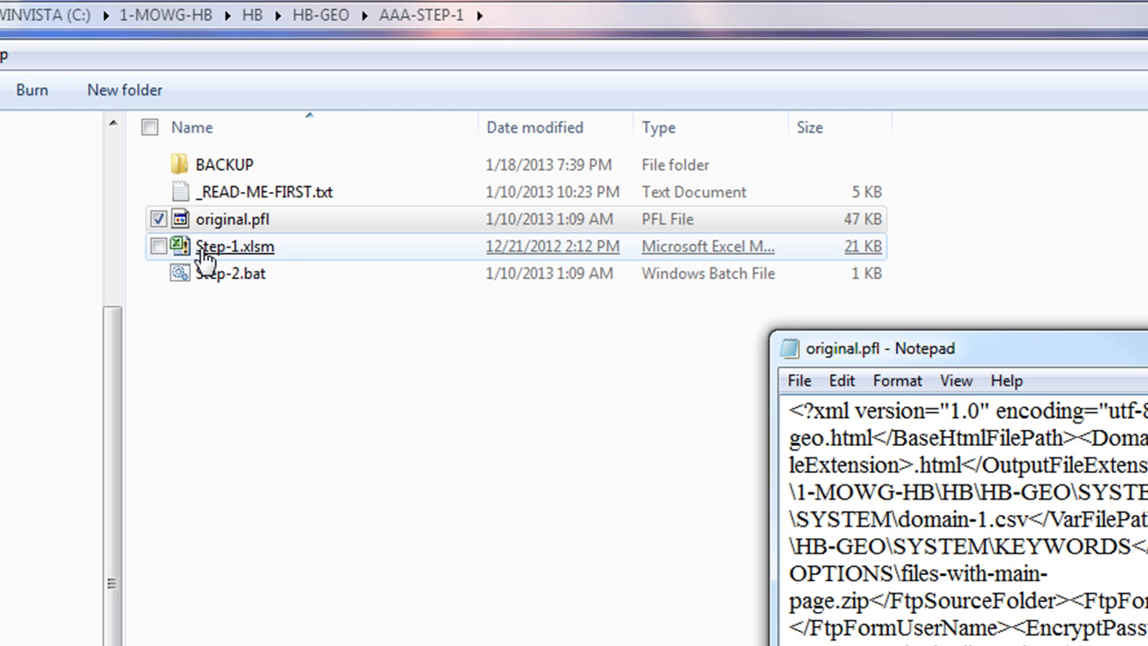
Reopen Step-1.xlsm and check the mydomain header in cell A1
double_click(204, 256)
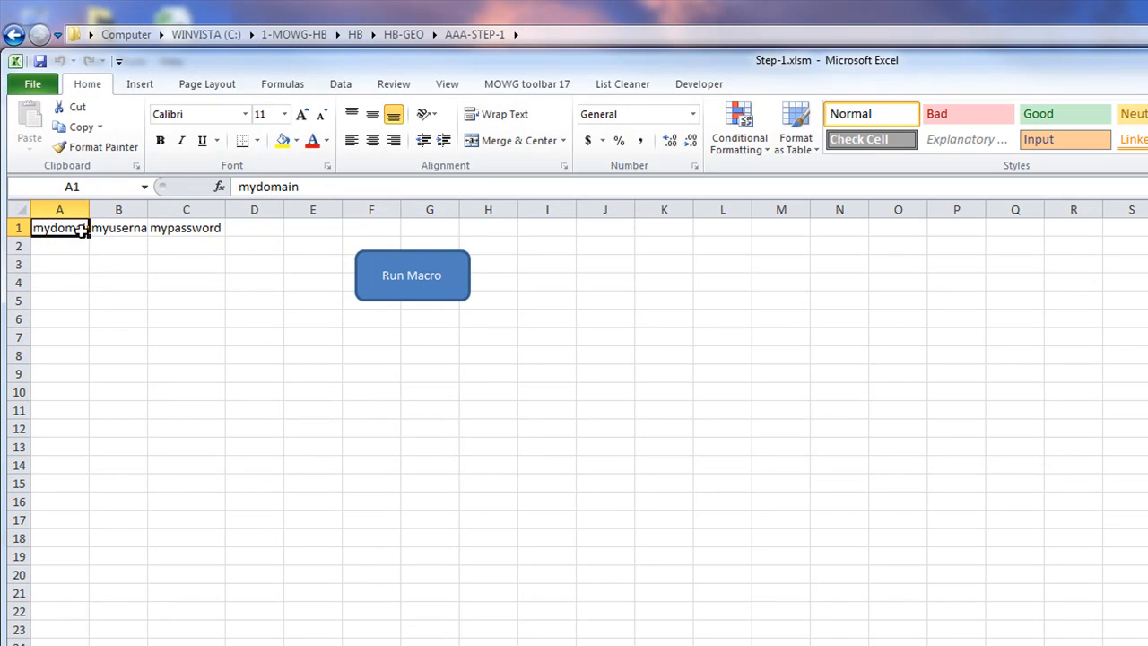
double_click(332, 187)
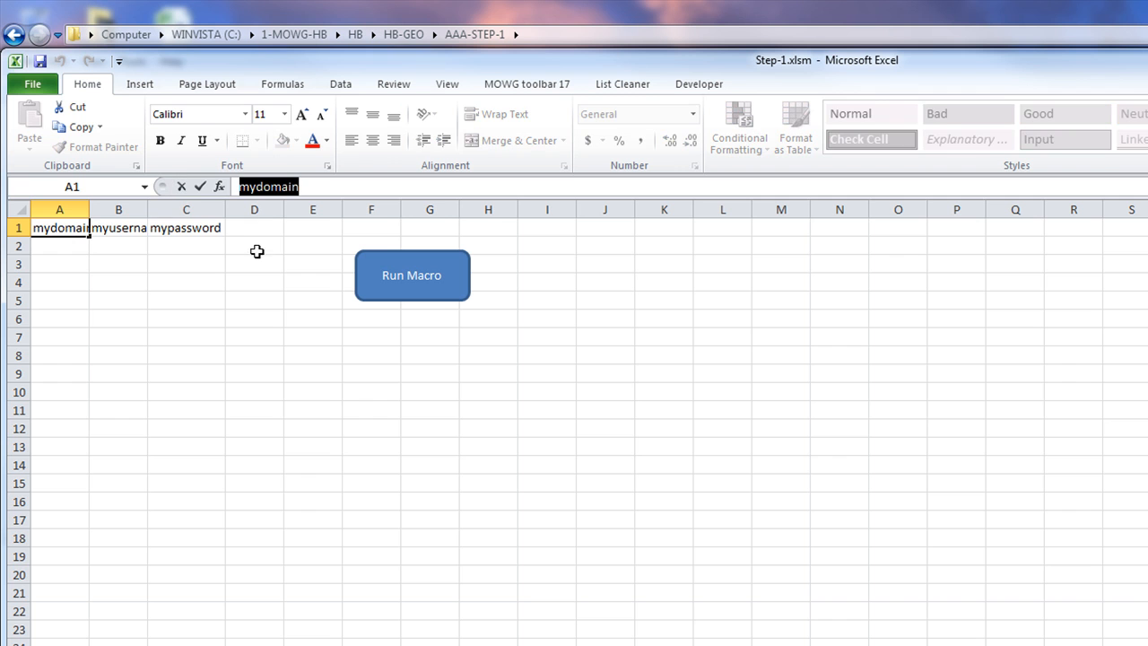
left_click(80, 250)
left_click(63, 228)
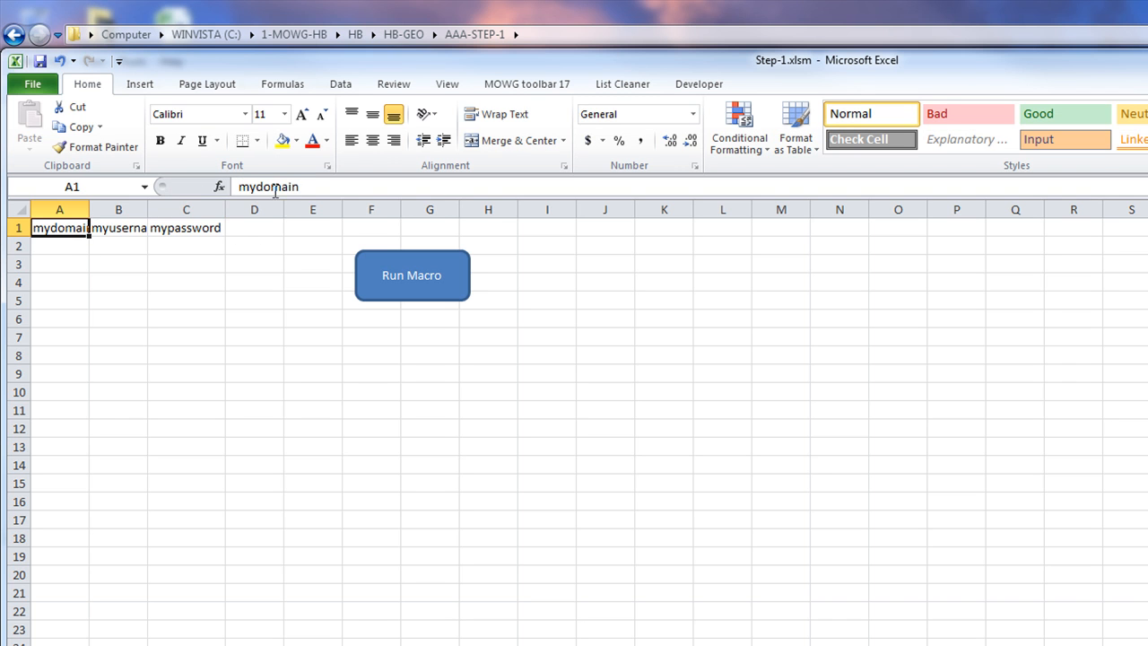
Arrange the Excel and Notepad windows and highlight mydomain in the DomainName value
left_click_drag(477, 63, 1147, 81)
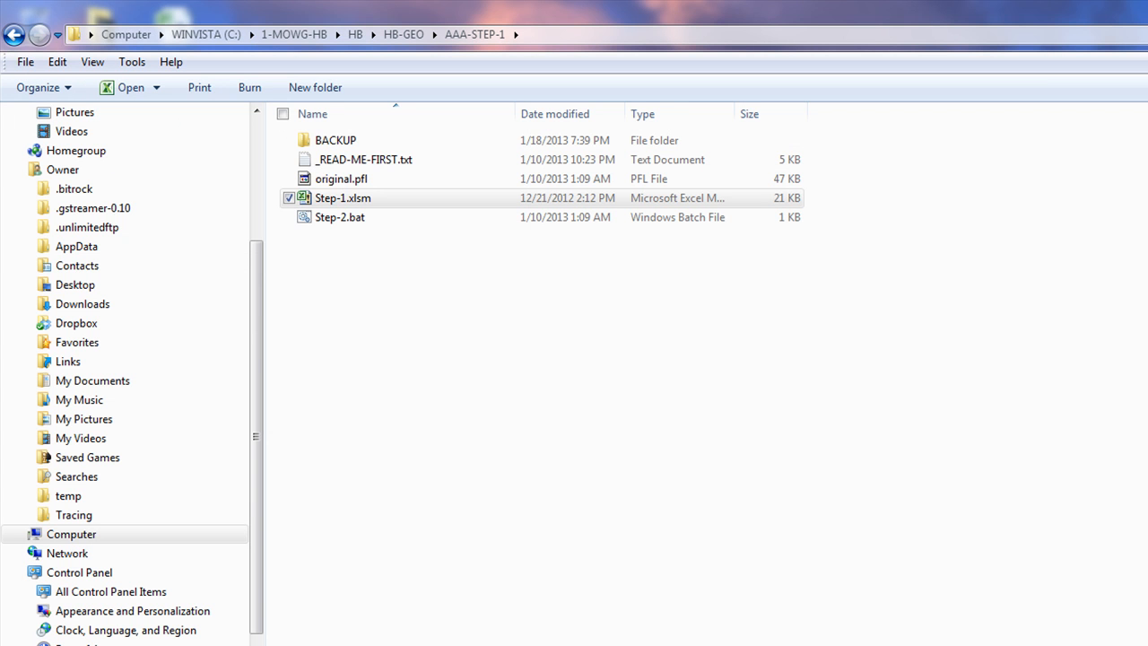
key("alt+Tab")
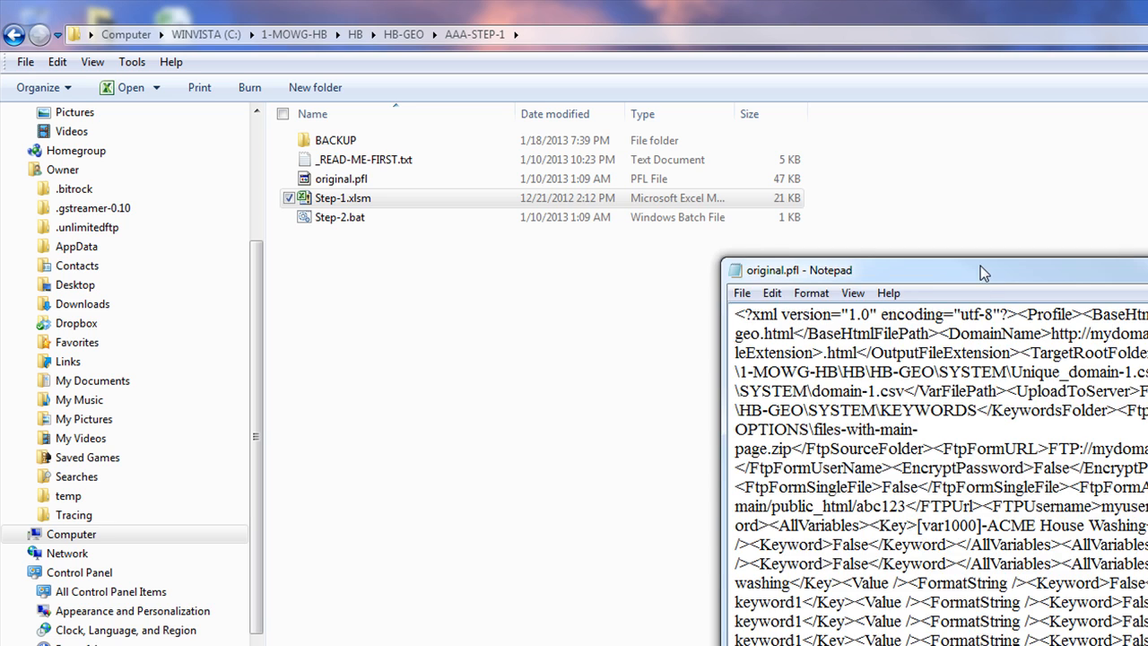
left_click_drag(982, 271, 575, 226)
left_click_drag(755, 287, 693, 298)
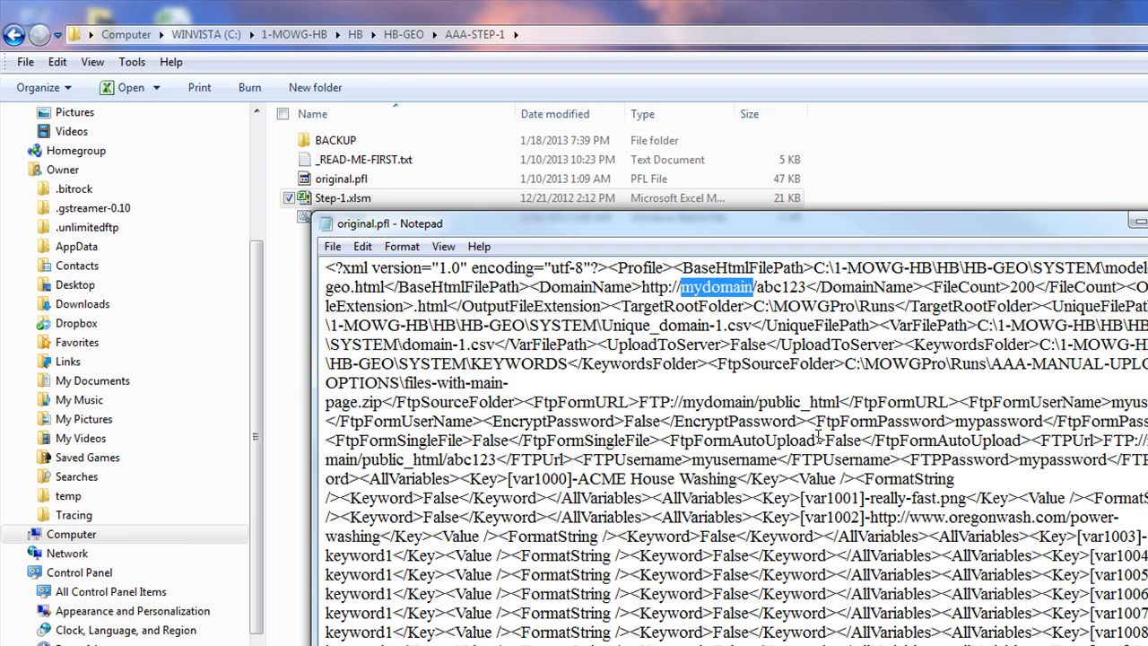
Search original.pfl for each occurrence of mydomain
key("ctrl+f")
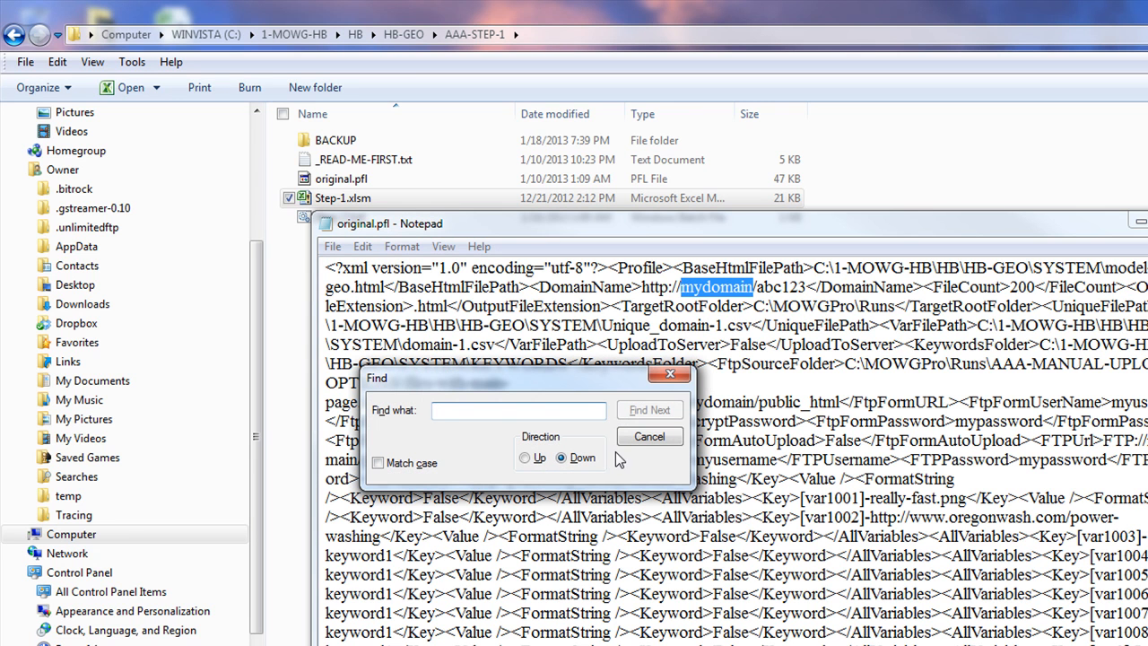
left_click(648, 410)
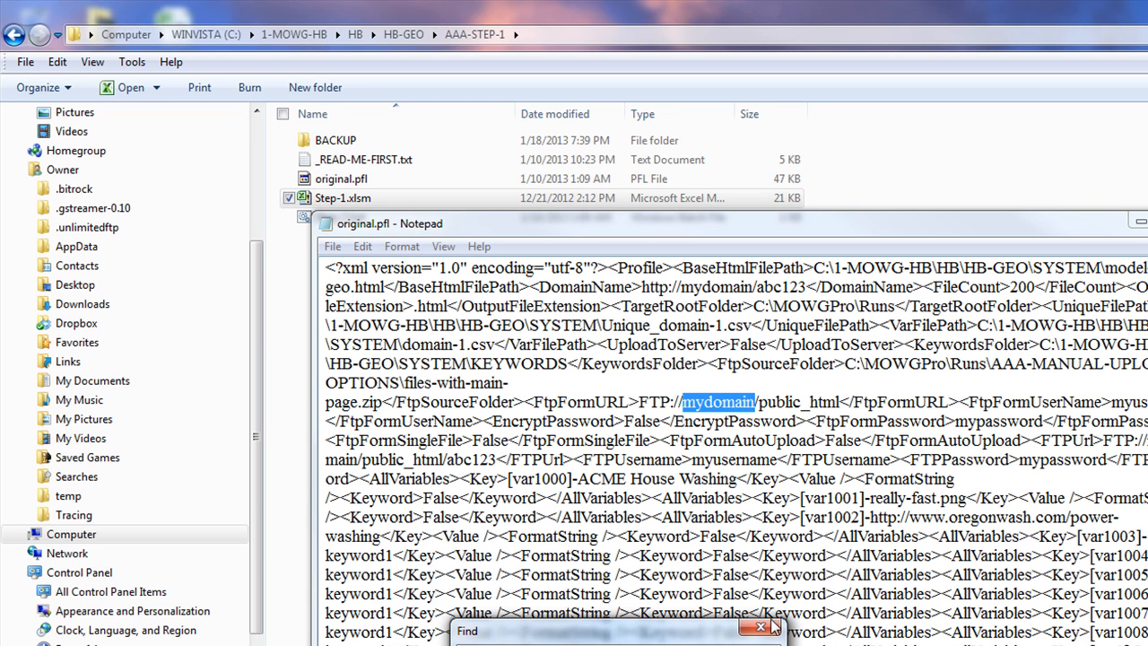
left_click(744, 645)
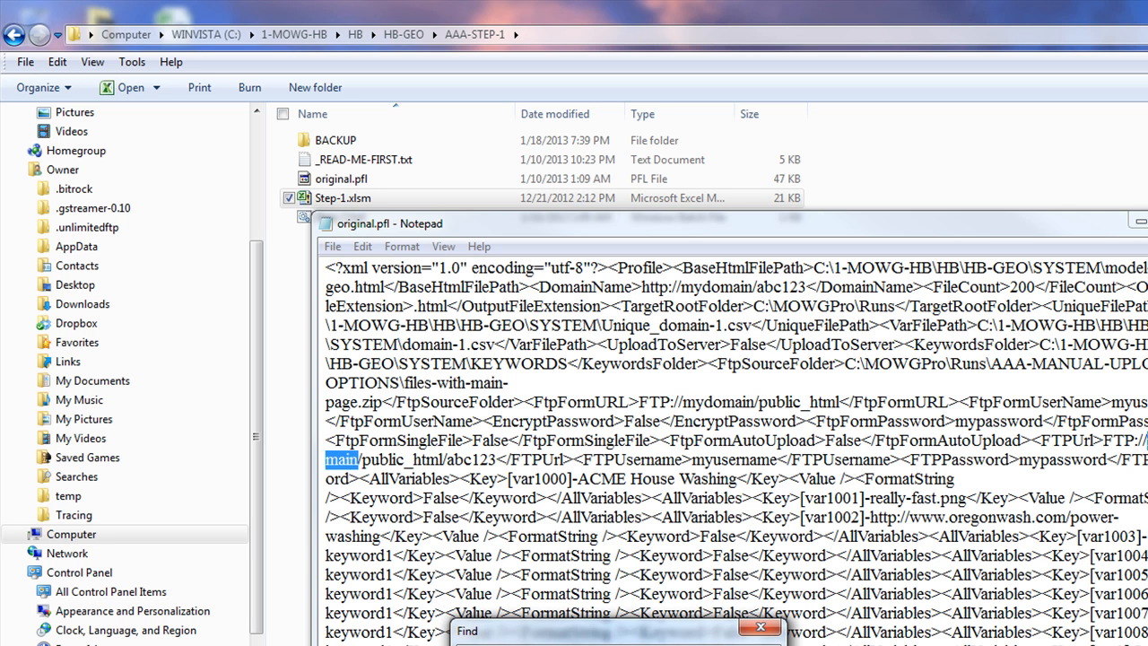
left_click(744, 644)
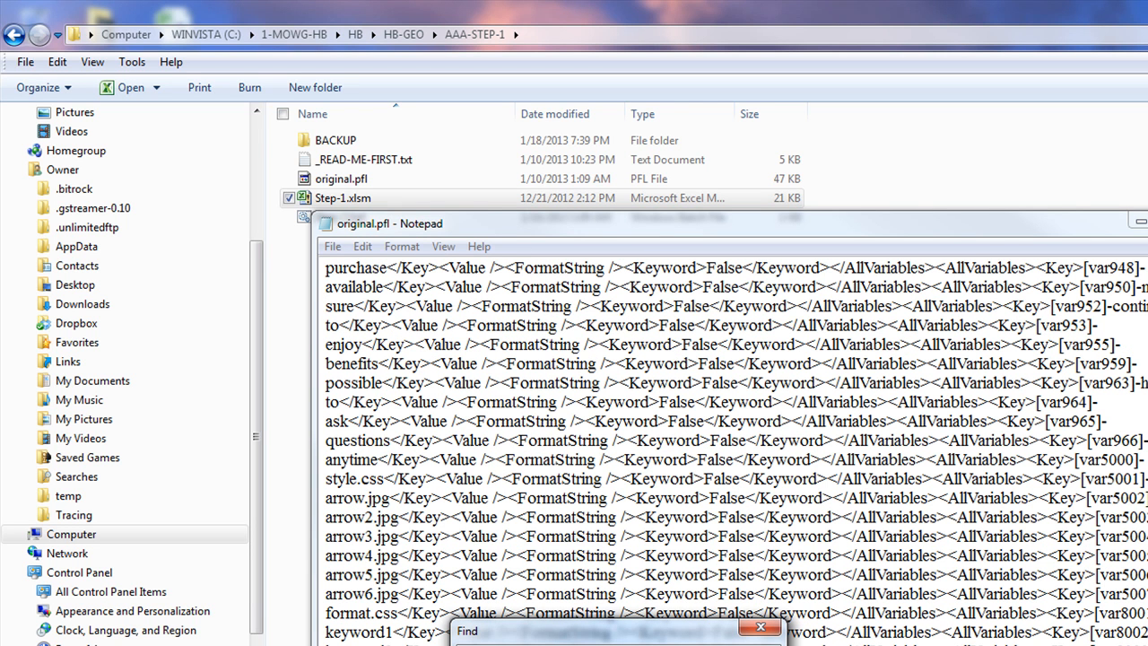
left_click(760, 630)
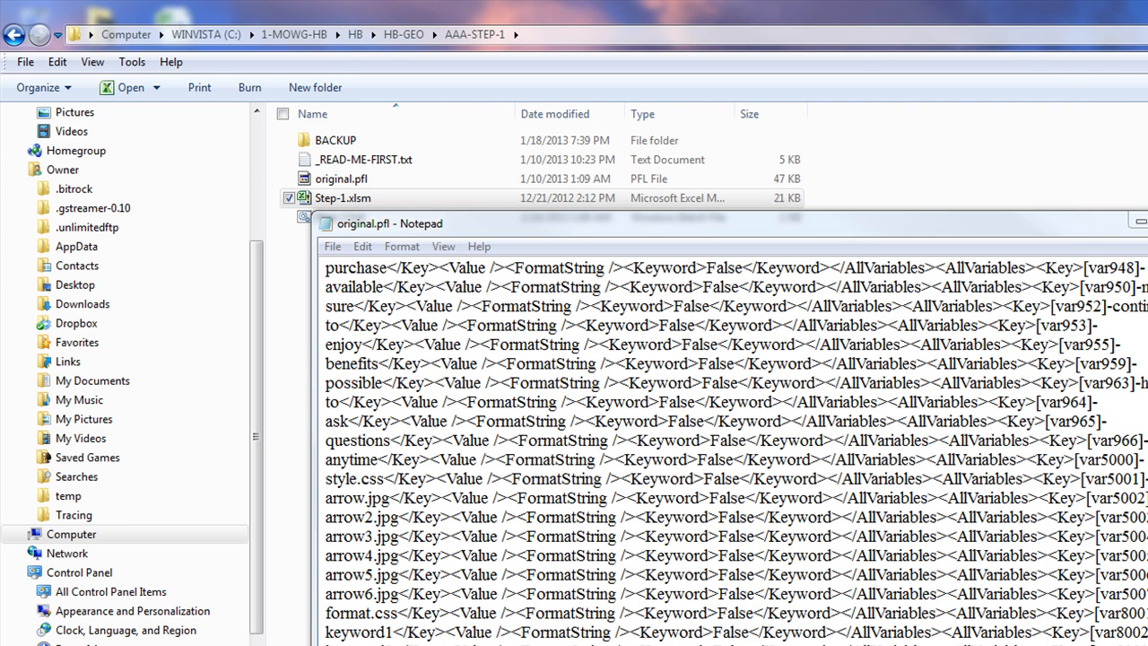
Check cell A2 in Excel, then remove the stray characters after the URL in Notepad
left_click_drag(1146, 302, 750, 301)
left_click(798, 243)
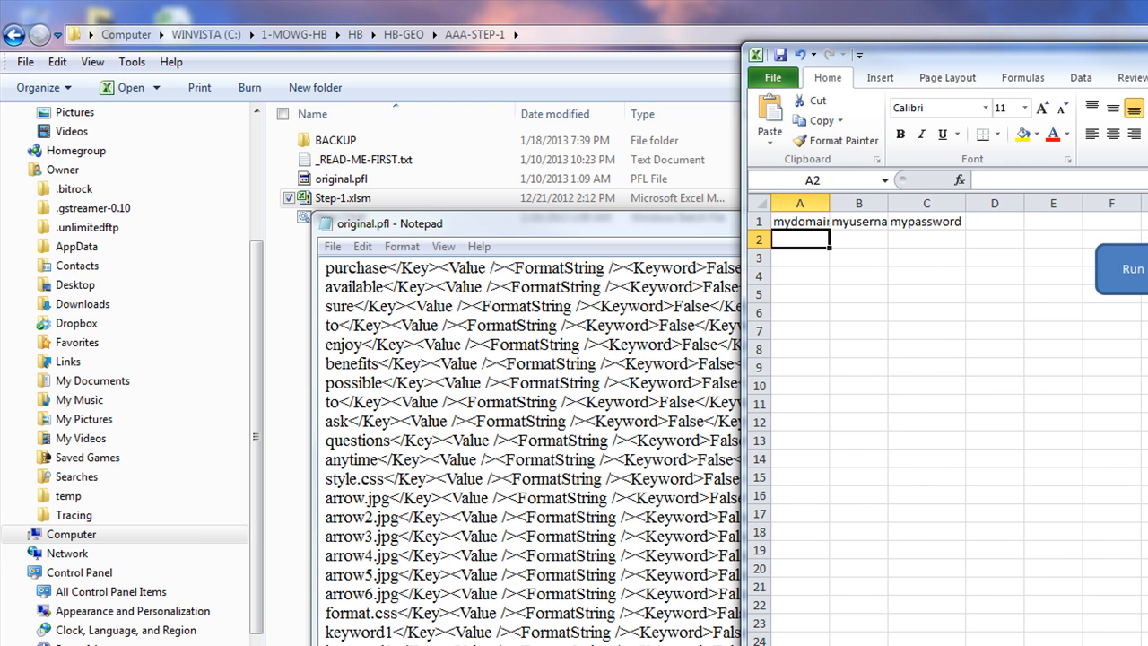
key("alt+Tab")
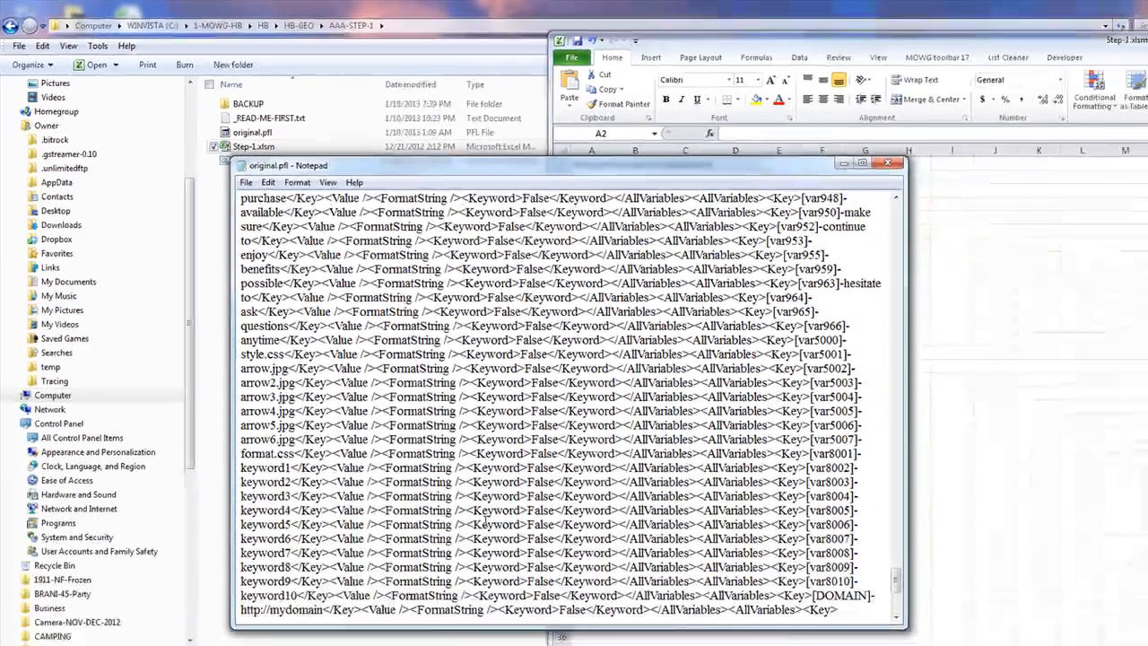
type("p")
key("BackSpace")
key("BackSpace")
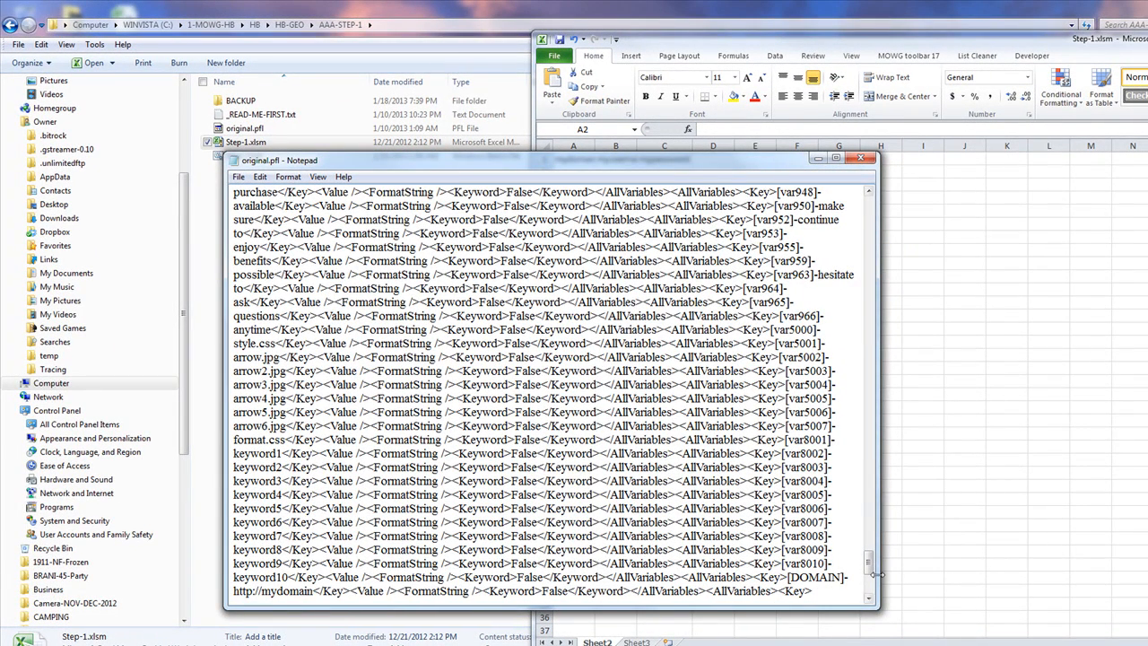
Select mydomain in the DomainName URL and open the Replace dialog
left_click_drag(868, 562, 851, 215)
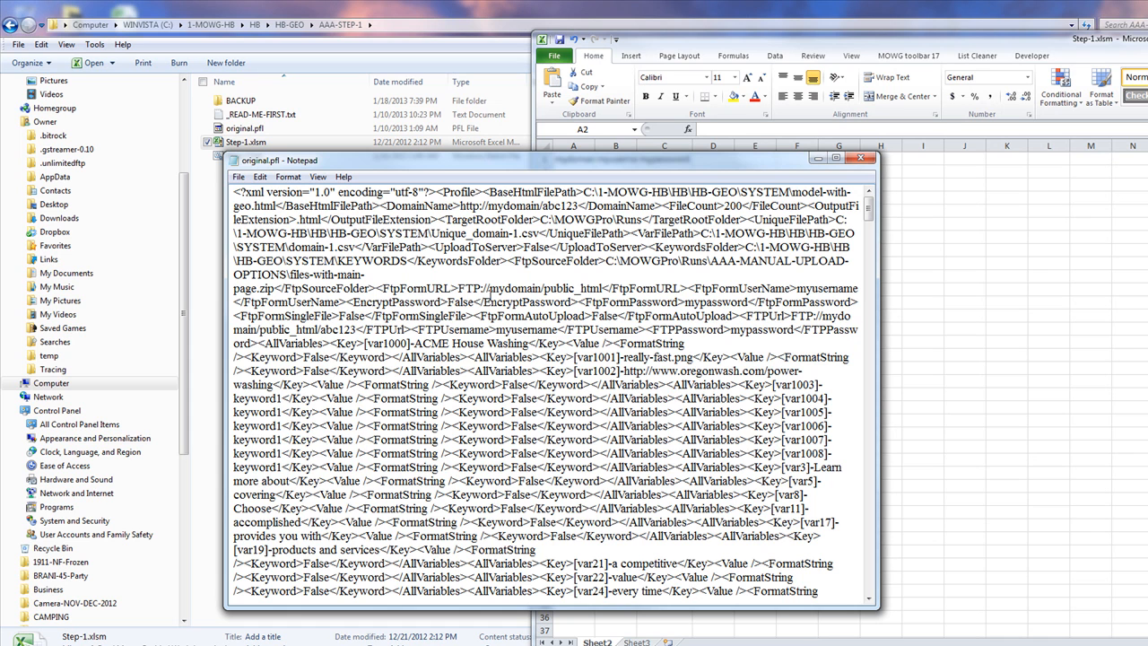
left_click_drag(540, 207, 489, 206)
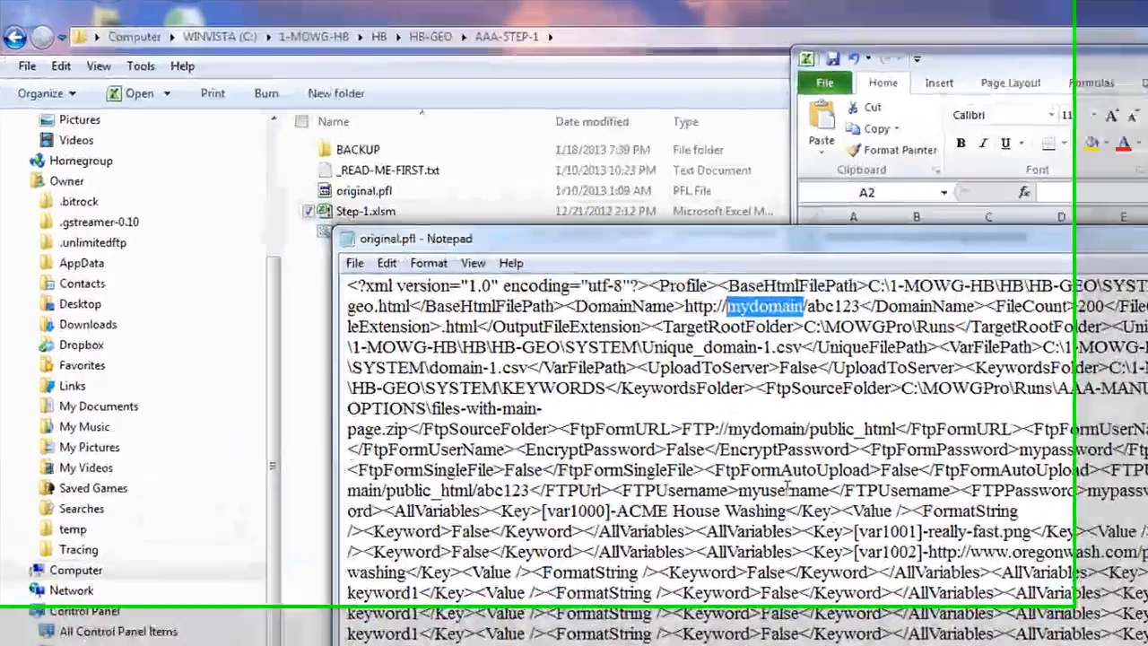
key("ctrl+h")
Replace all mowg-samples.com with mydomain, checking cell A1's header in between
type("mowg-samp")
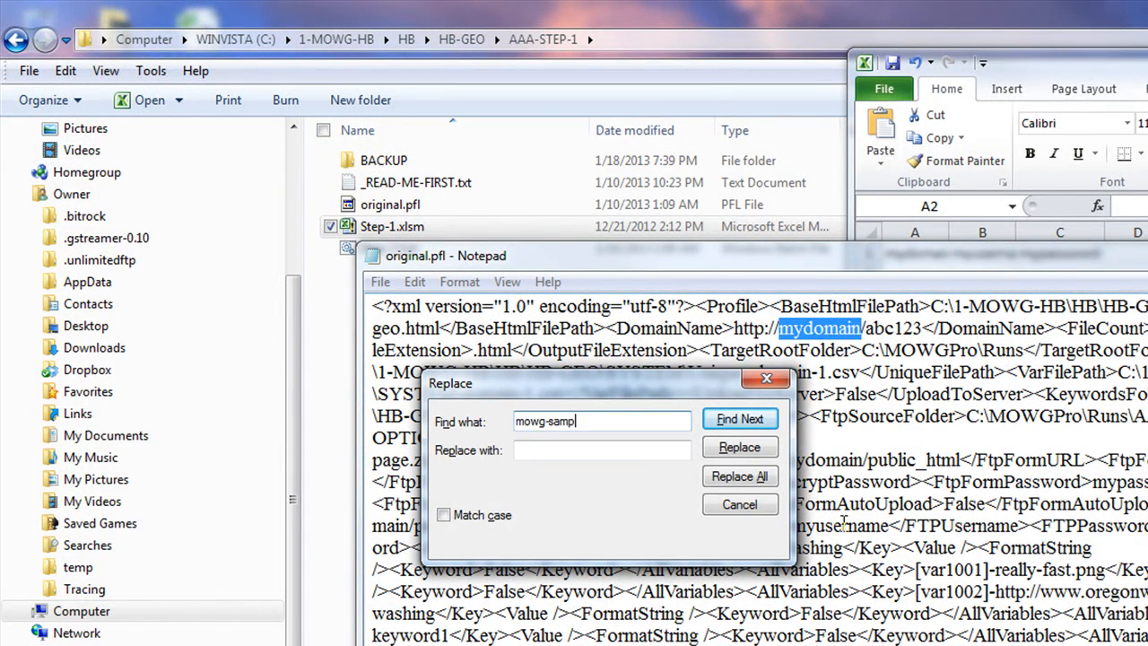
type("les.com")
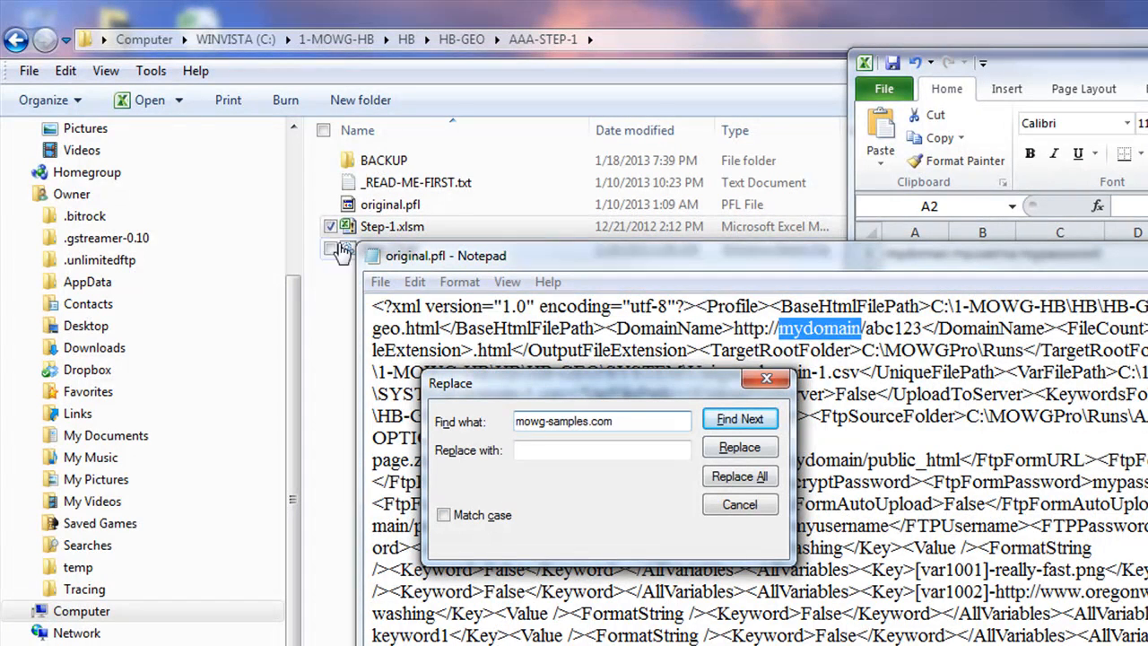
left_click(539, 451)
type("mydomain")
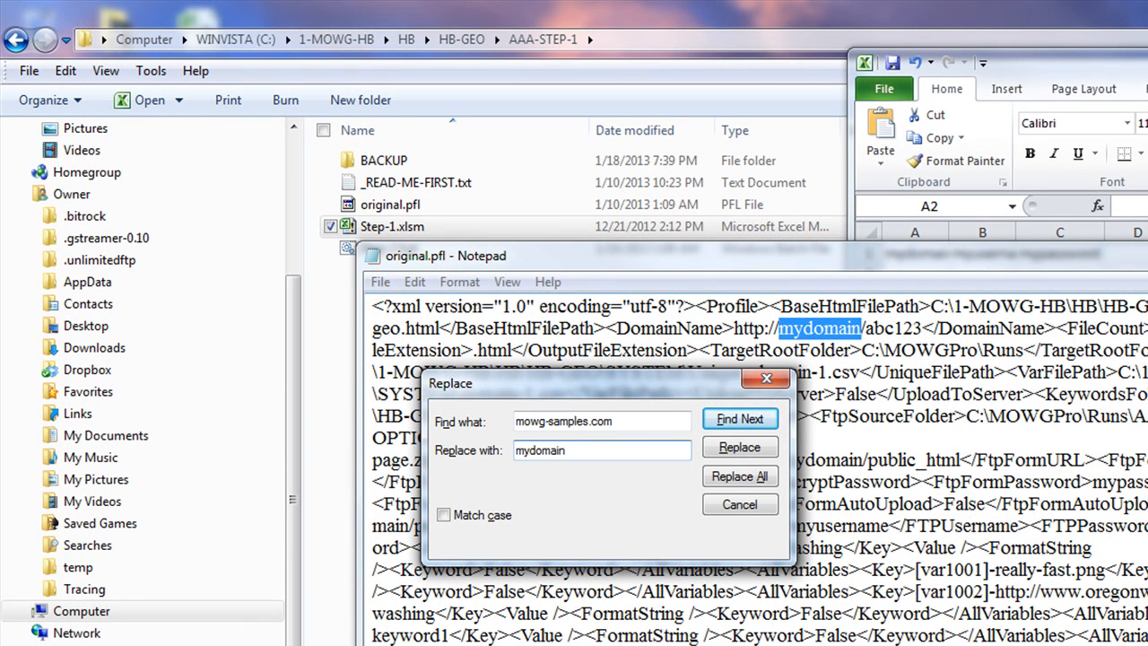
key("alt+Tab")
left_click(940, 258)
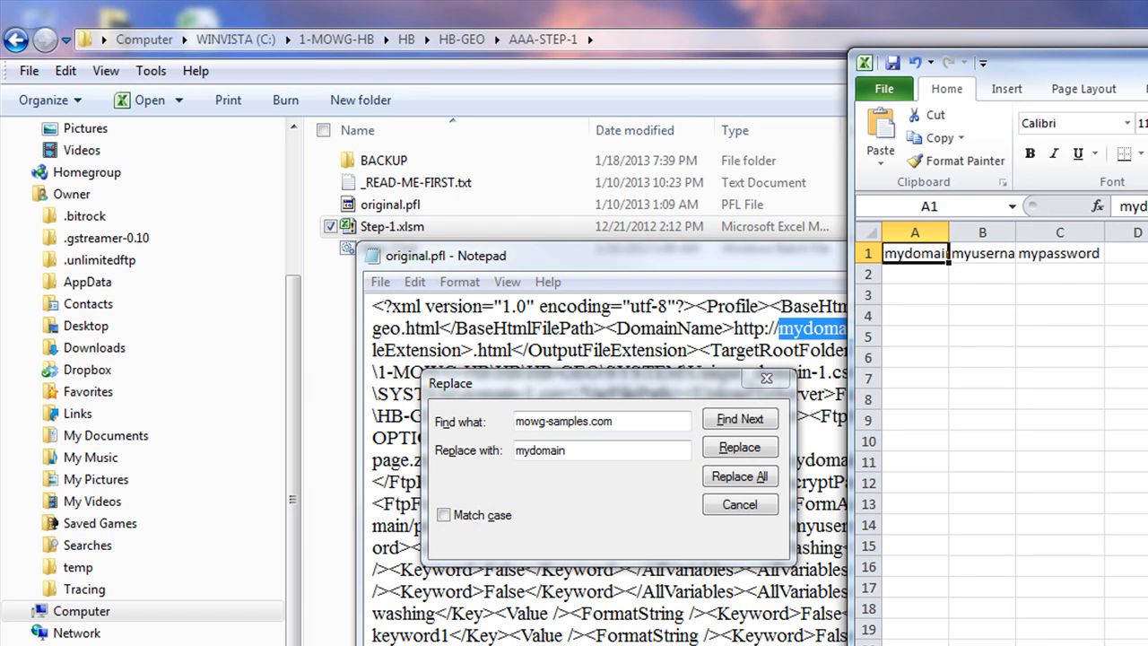
left_click(923, 274)
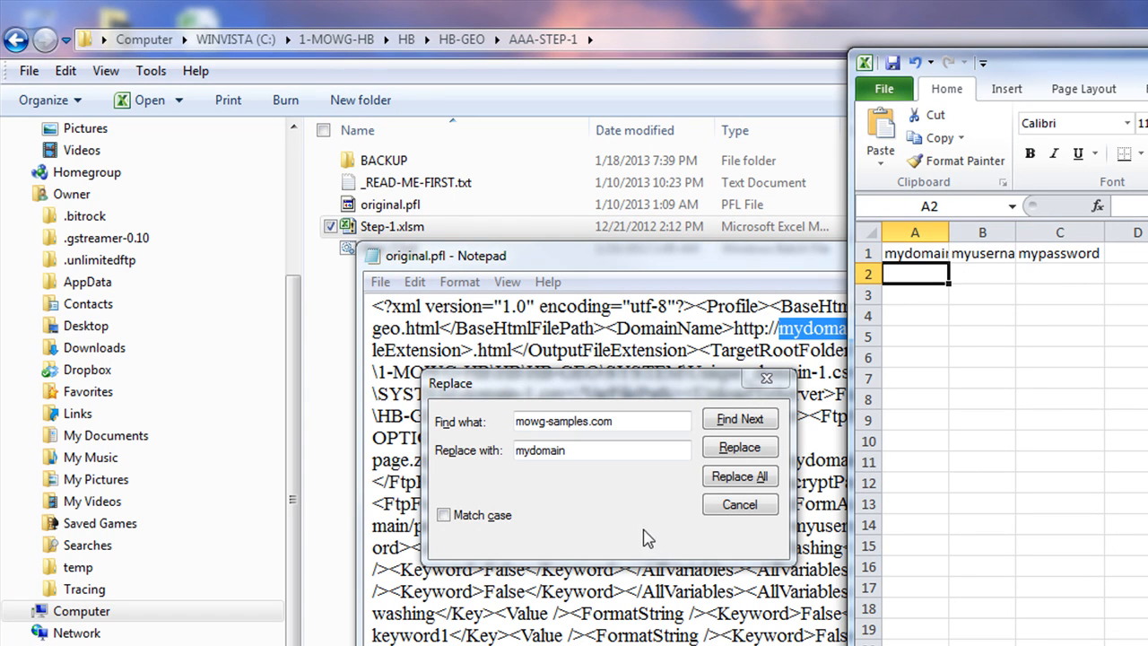
left_click(743, 482)
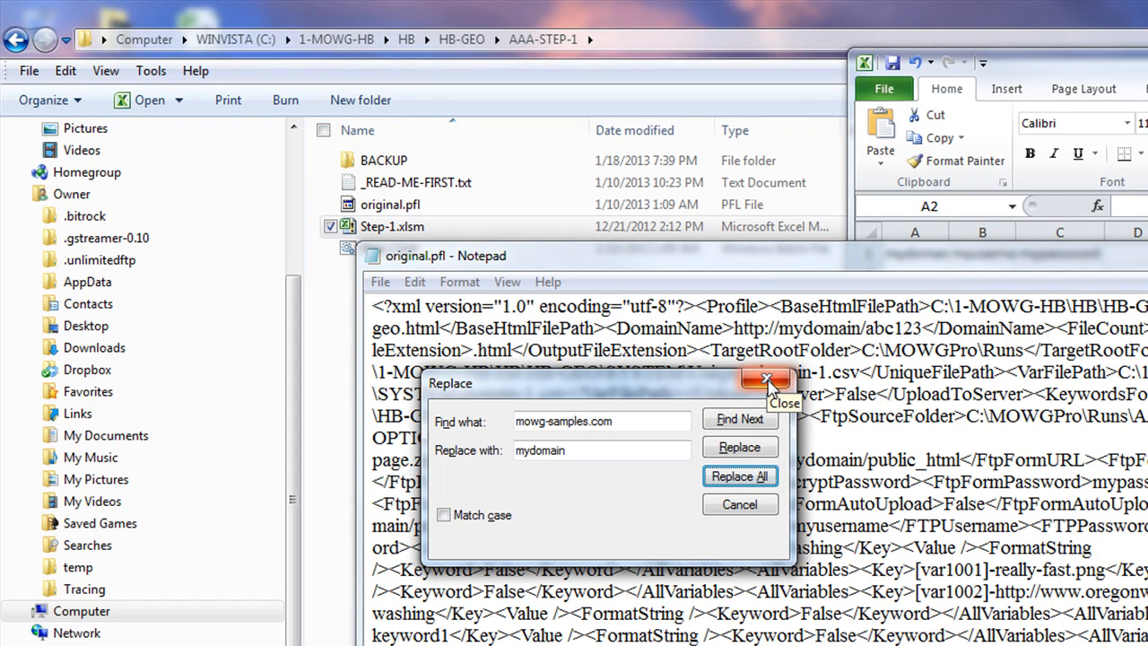
Keep mowg-samples.com as the search text and change the replacement text to 'domain'
left_click_drag(618, 421, 514, 420)
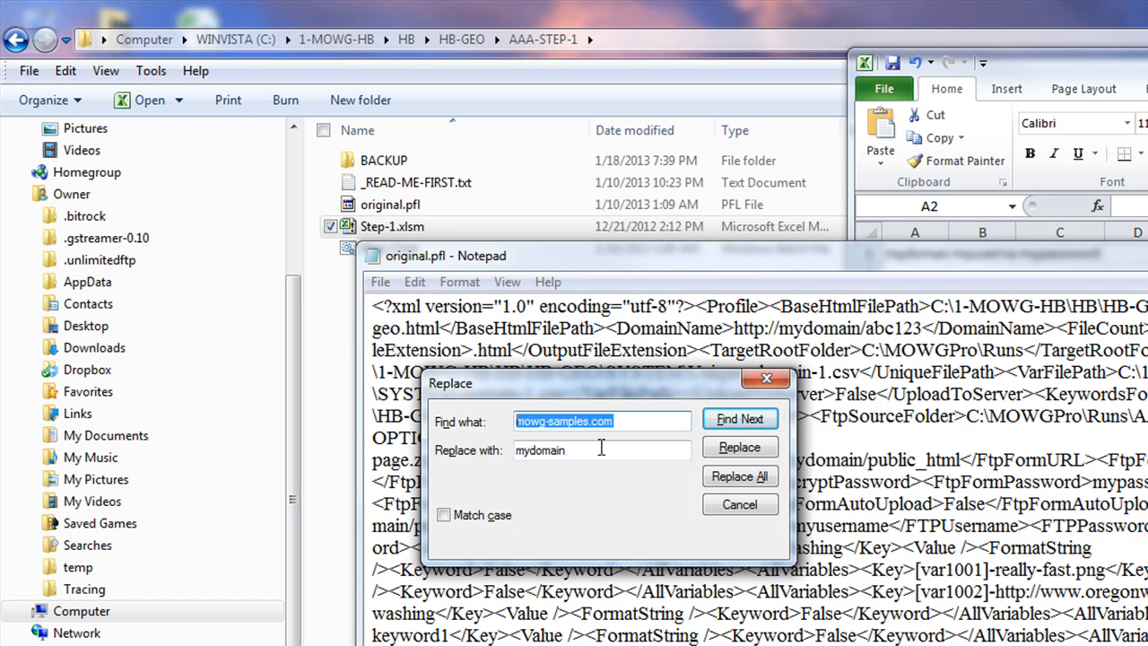
left_click_drag(601, 448, 480, 526)
left_click(637, 423)
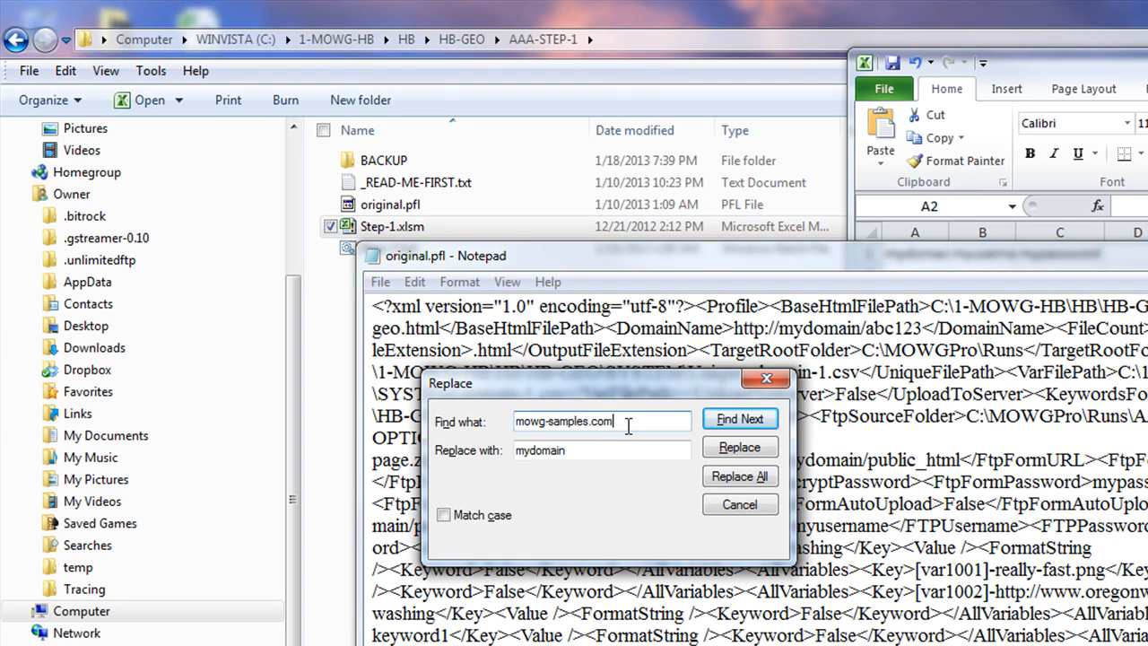
type("/publ")
key("BackSpace")
key("BackSpace")
key("BackSpace")
left_click(569, 451)
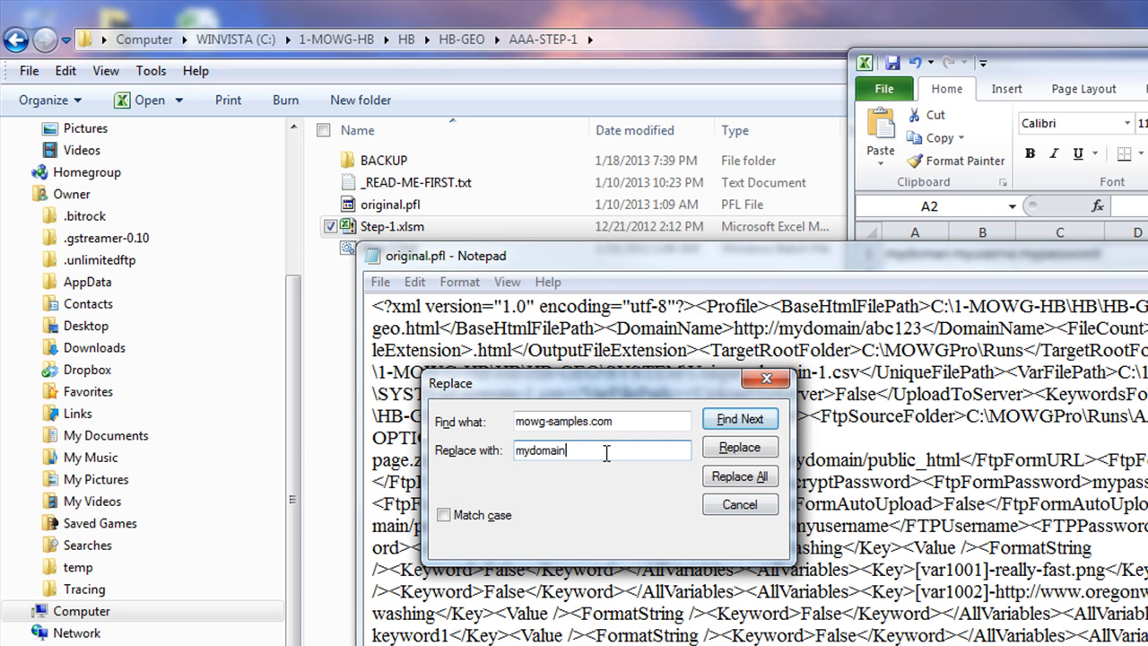
double_click(574, 453)
type("domain")
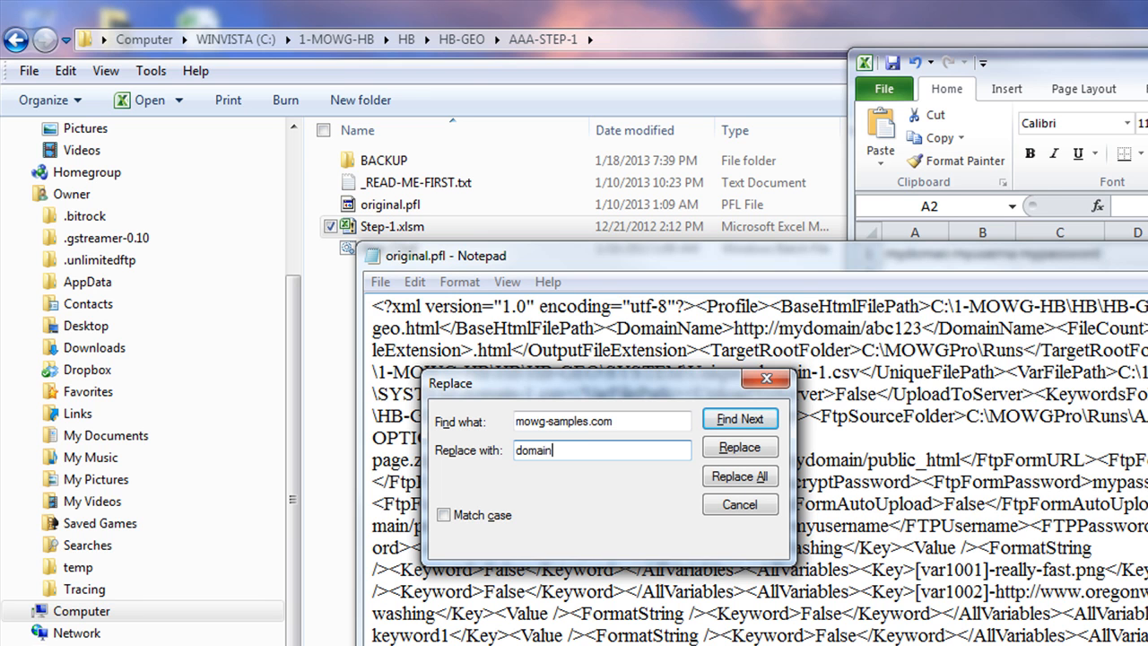
Compare cell A1's placeholder with the DomainName entry in the profile
left_click(1121, 70)
left_click(914, 254)
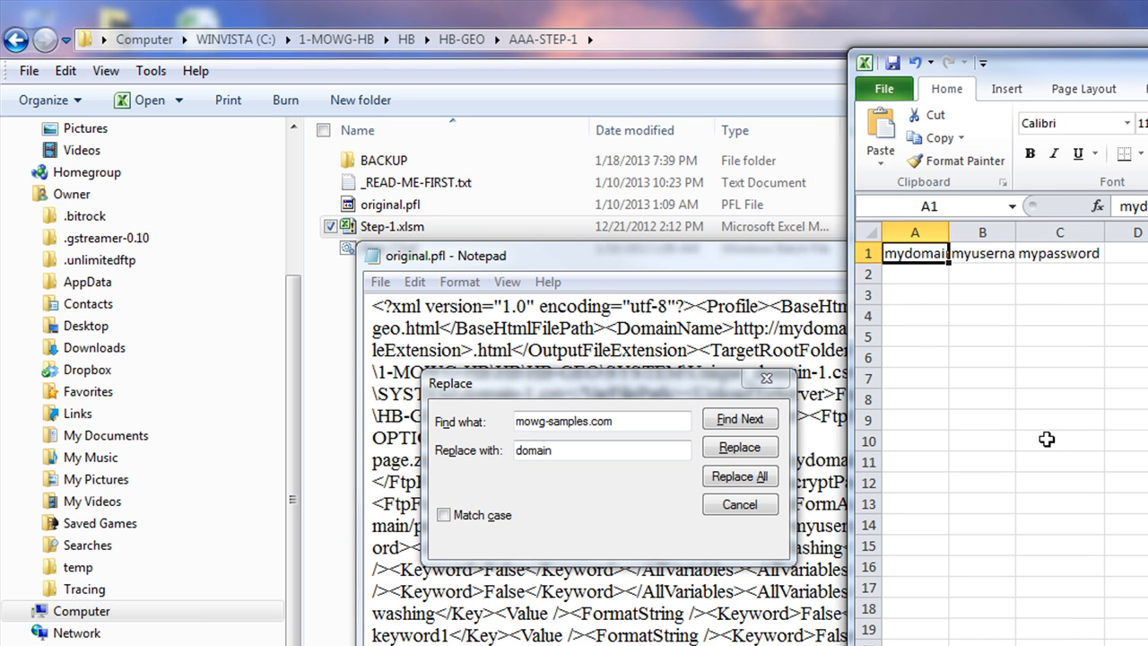
left_click(661, 264)
left_click_drag(679, 329, 617, 330)
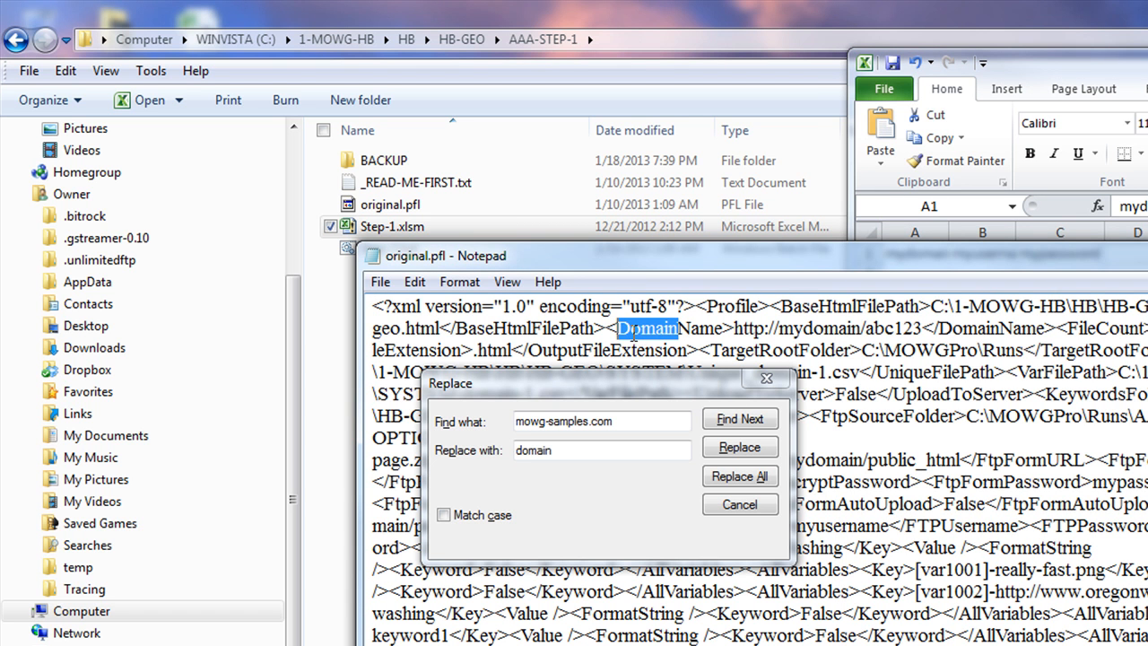
left_click_drag(1000, 328, 939, 328)
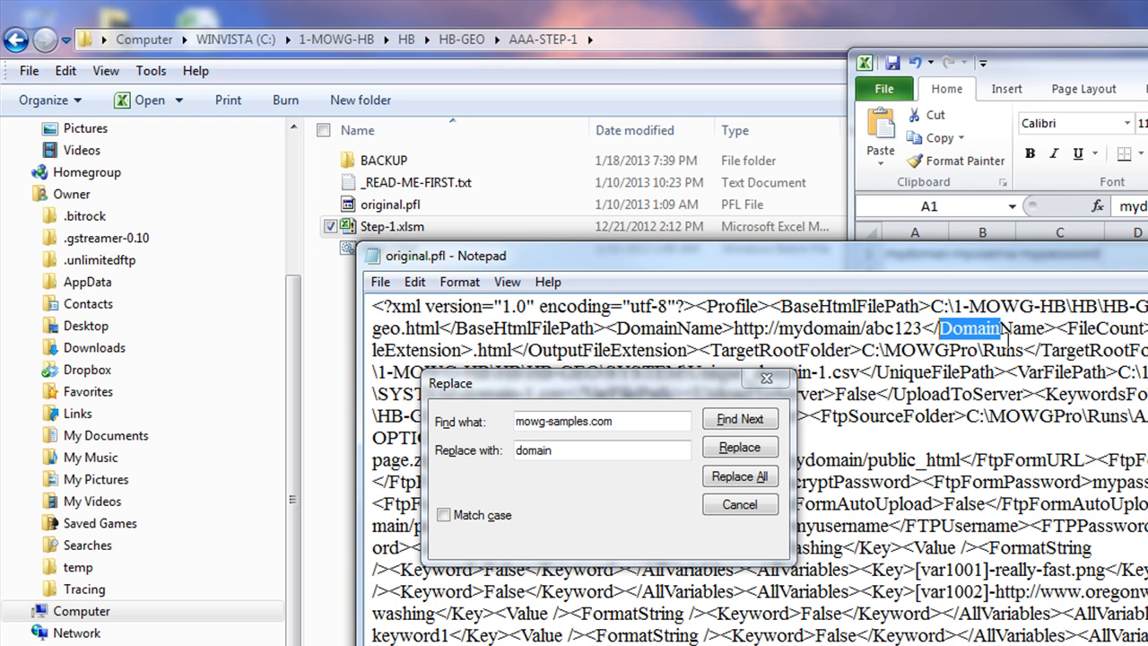
left_click_drag(863, 328, 781, 329)
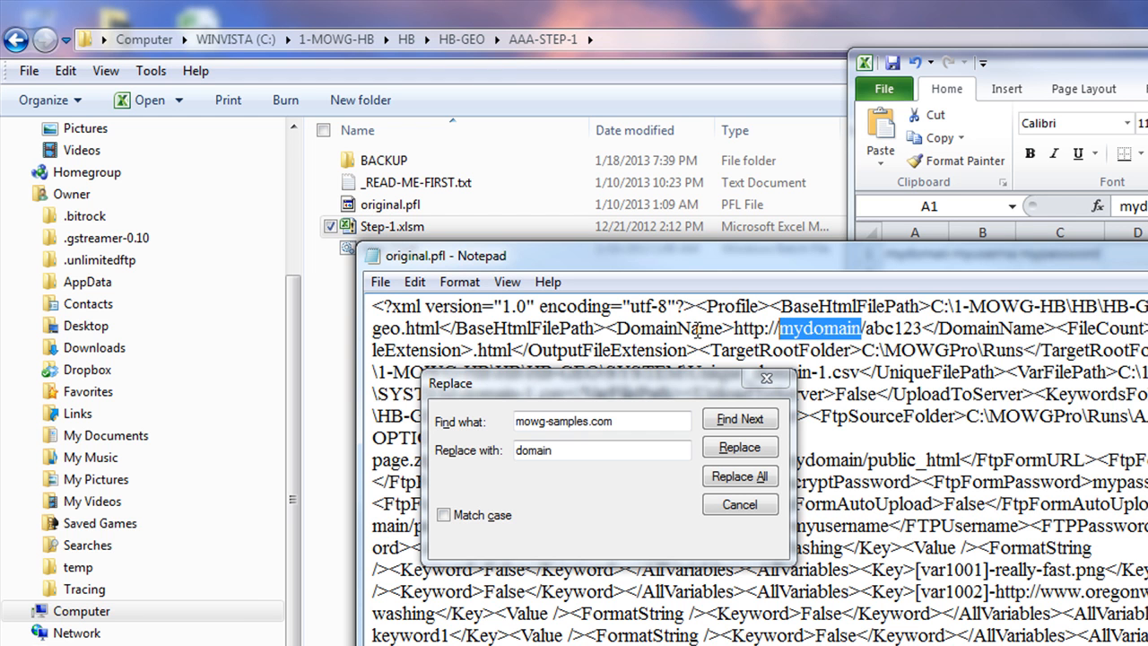
left_click_drag(679, 328, 606, 328)
Re-examine the mydomain URL and DomainName tags, then move Notepad down and right
left_click_drag(992, 614, 558, 306)
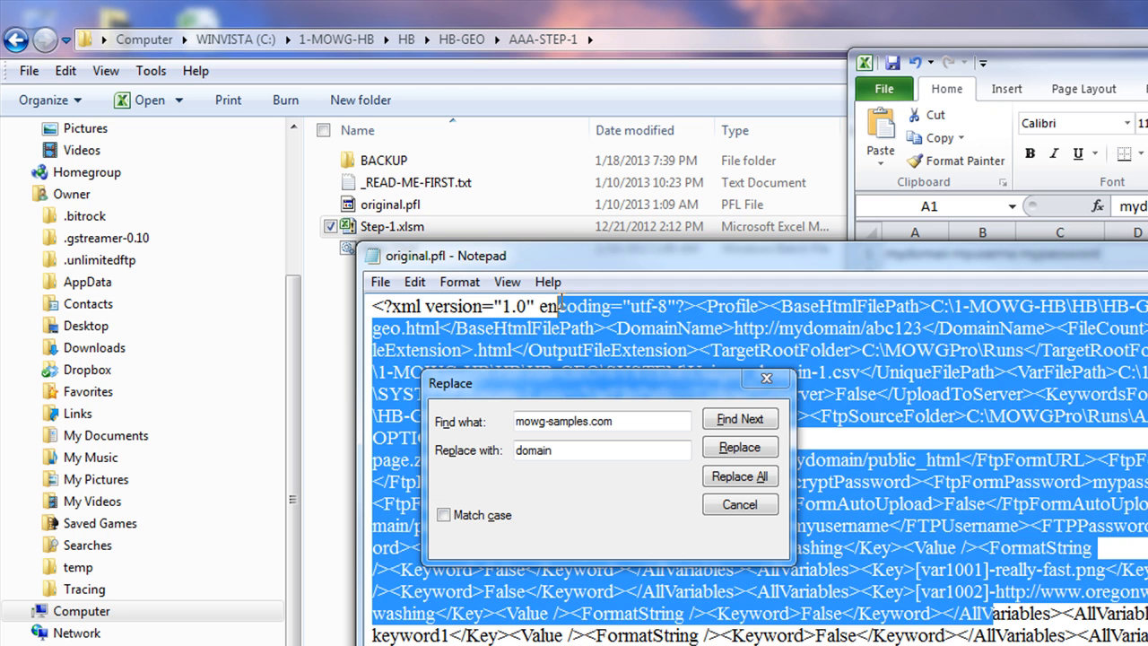
left_click(976, 565)
left_click_drag(861, 328, 783, 326)
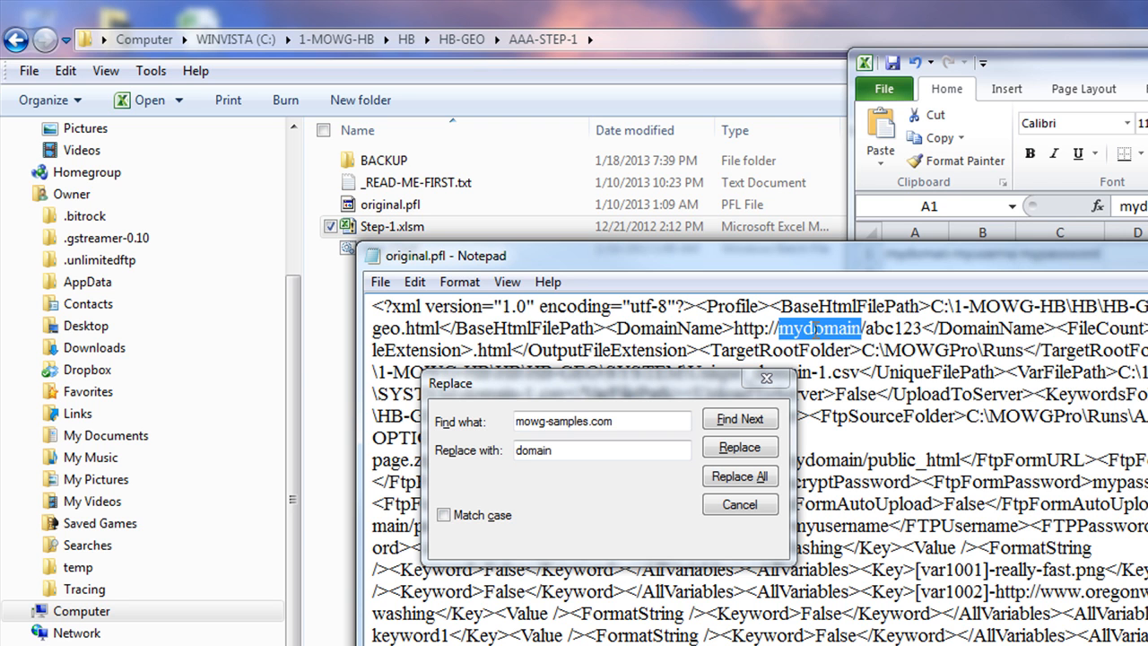
left_click_drag(679, 326, 606, 328)
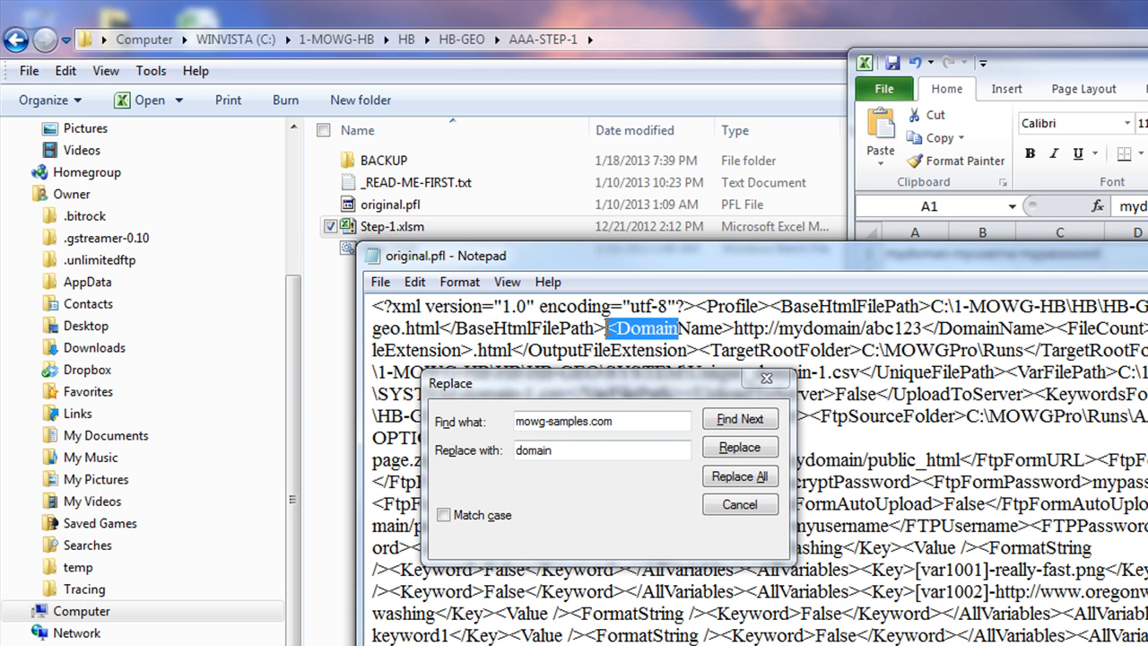
left_click_drag(1001, 329, 781, 328)
left_click(849, 415)
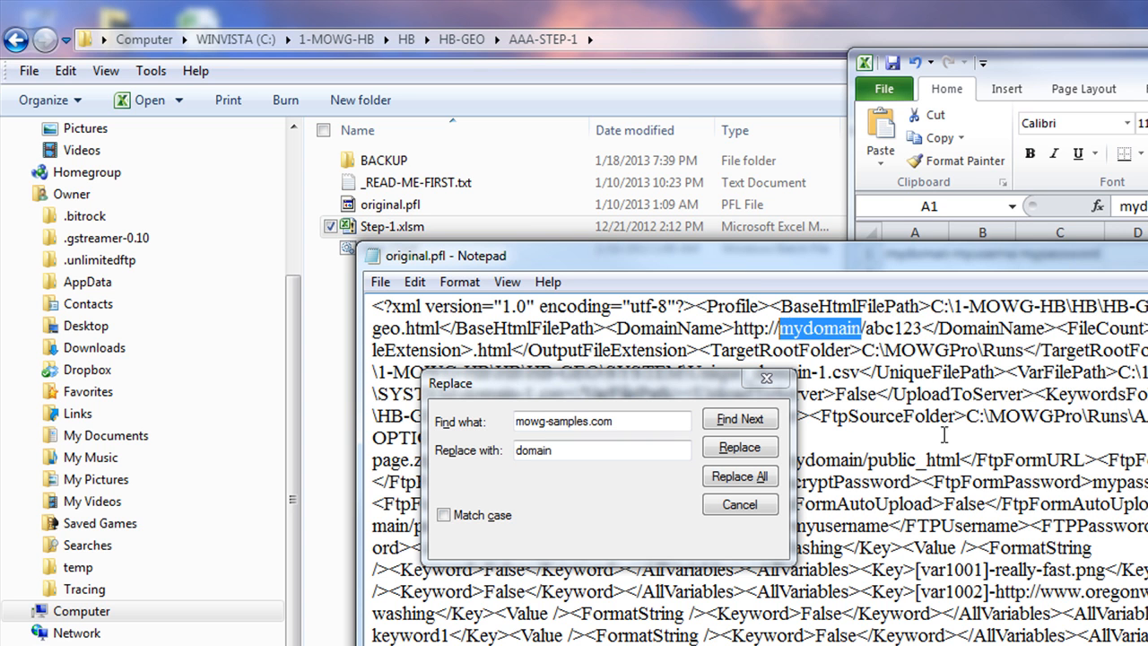
left_click(981, 460)
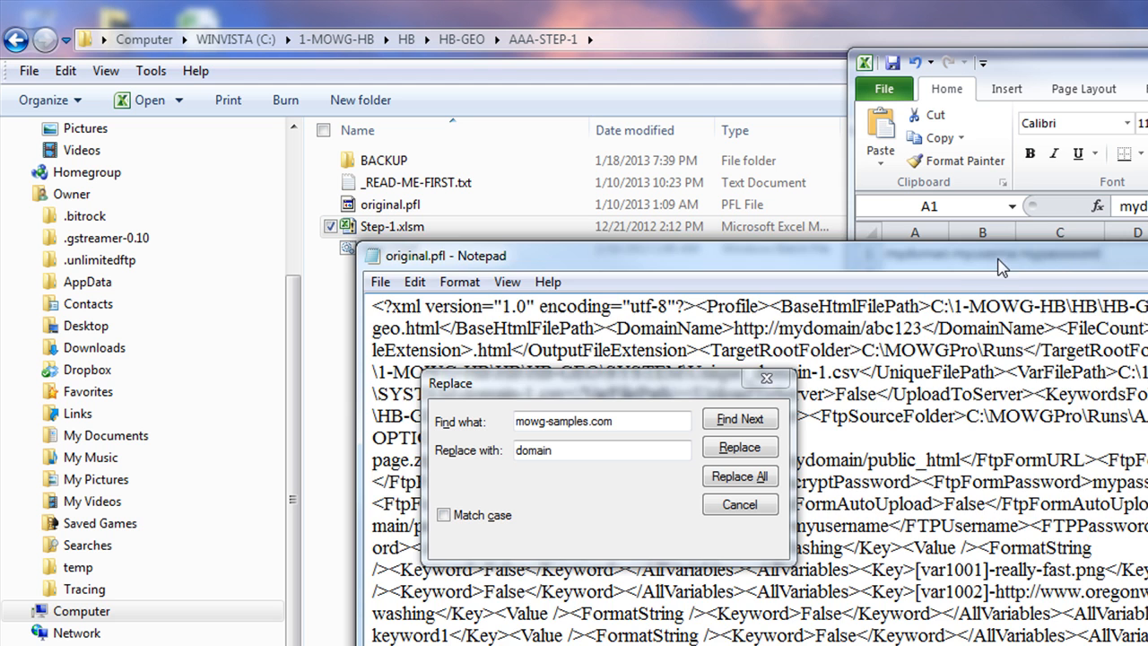
left_click_drag(997, 259, 1067, 332)
left_click(986, 254)
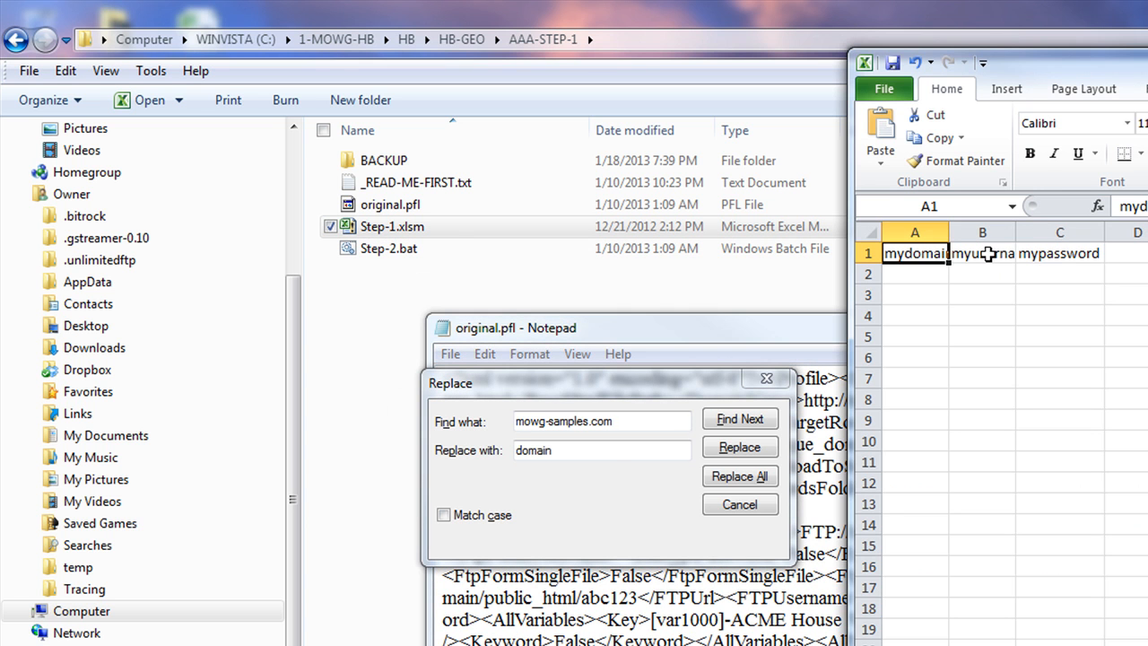
left_click(1007, 253)
left_click(1056, 254)
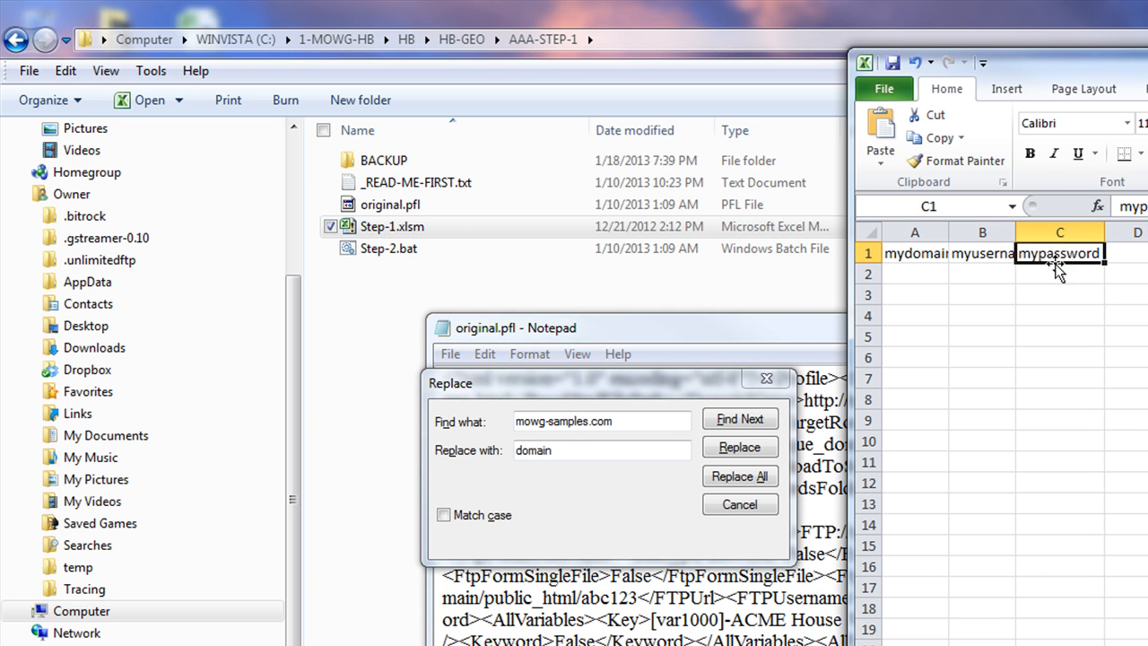
left_click(769, 325)
left_click_drag(649, 389, 865, 645)
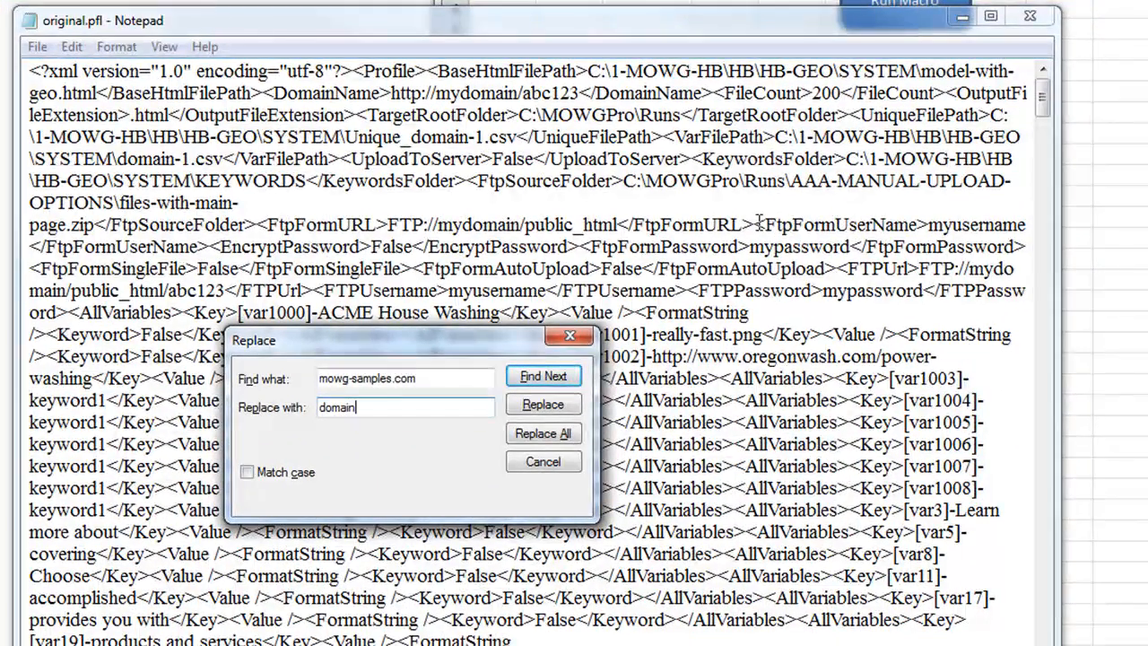
Replace every occurrence of the FTP login e-mail address with myusername
left_click_drag(779, 235, 1026, 231)
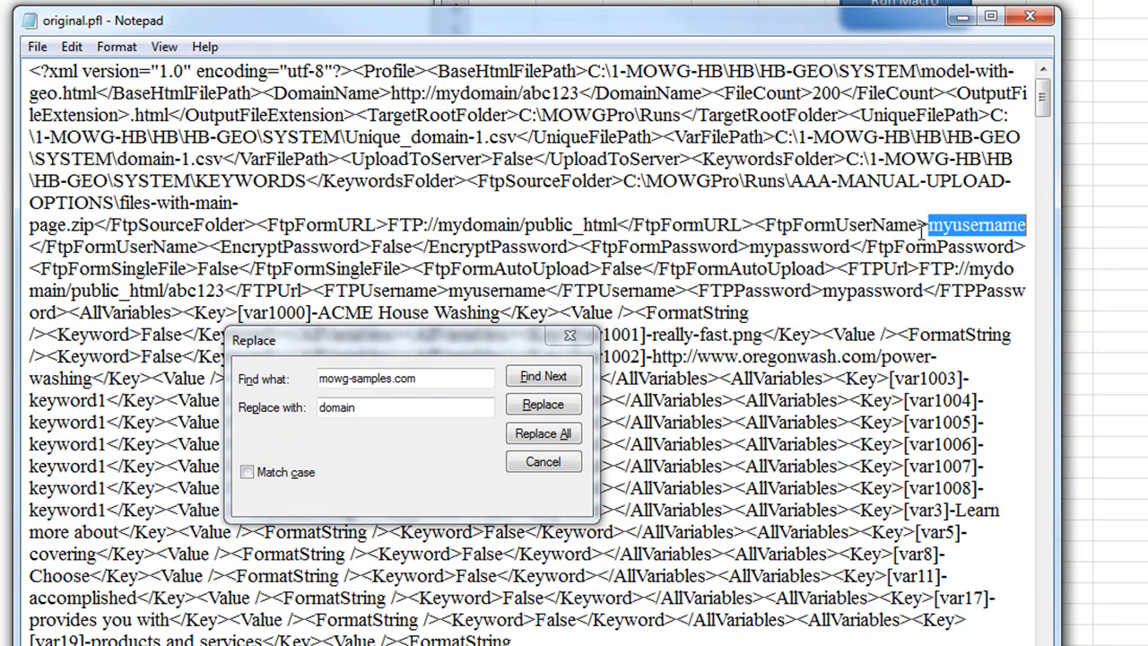
left_click(426, 375)
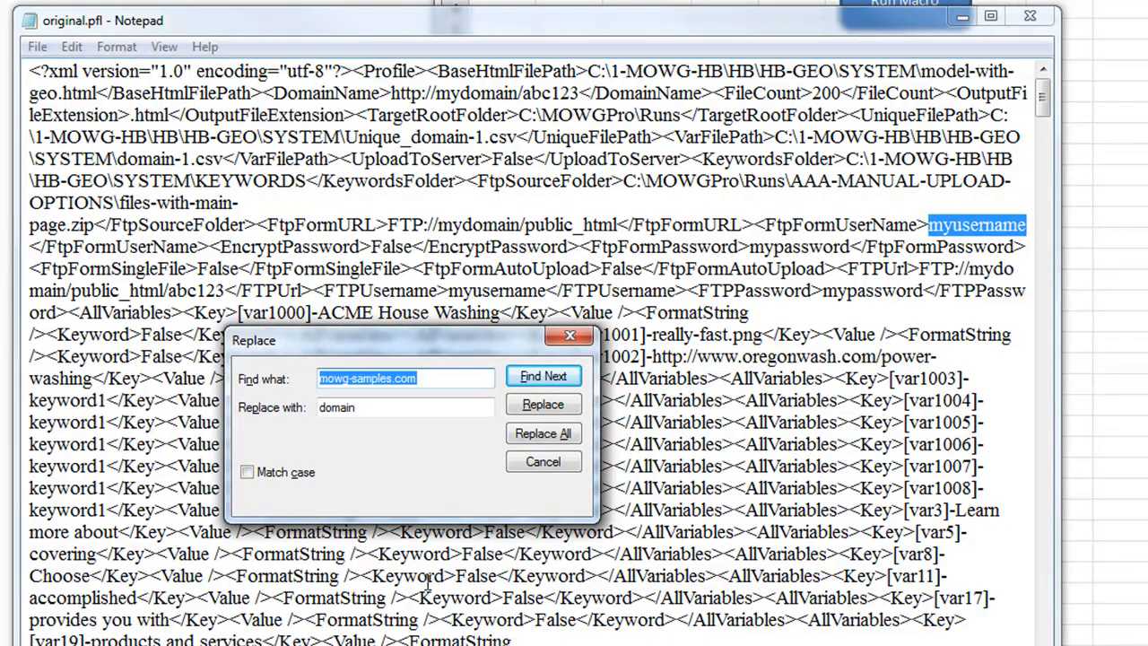
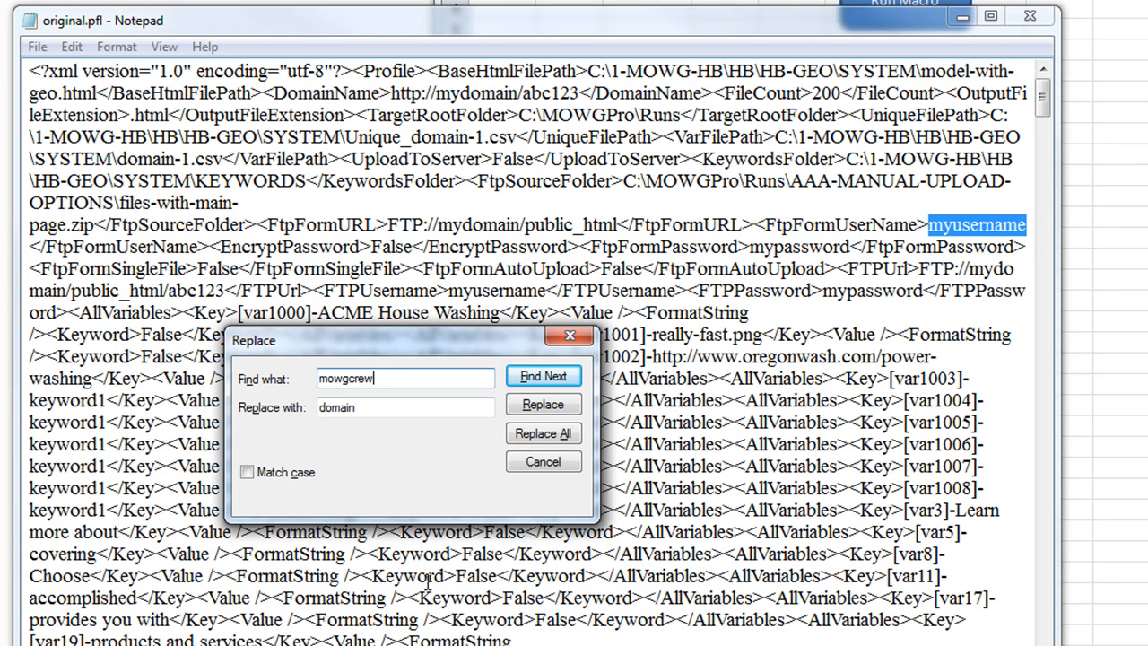
left_click_drag(485, 377, 373, 377)
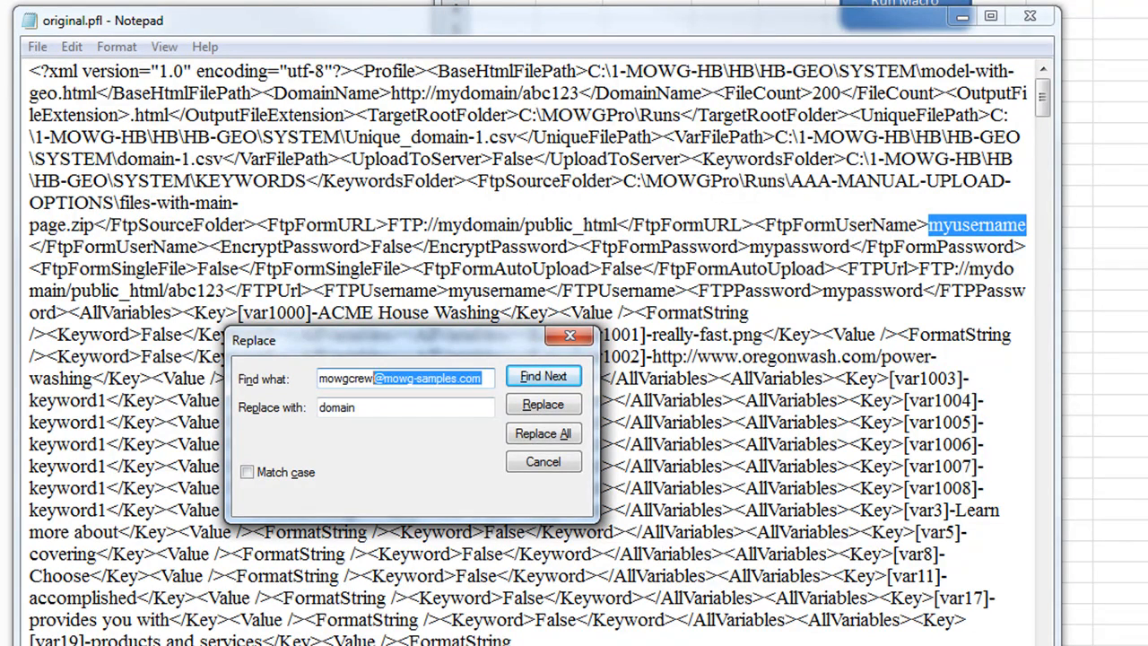
key("BackSpace")
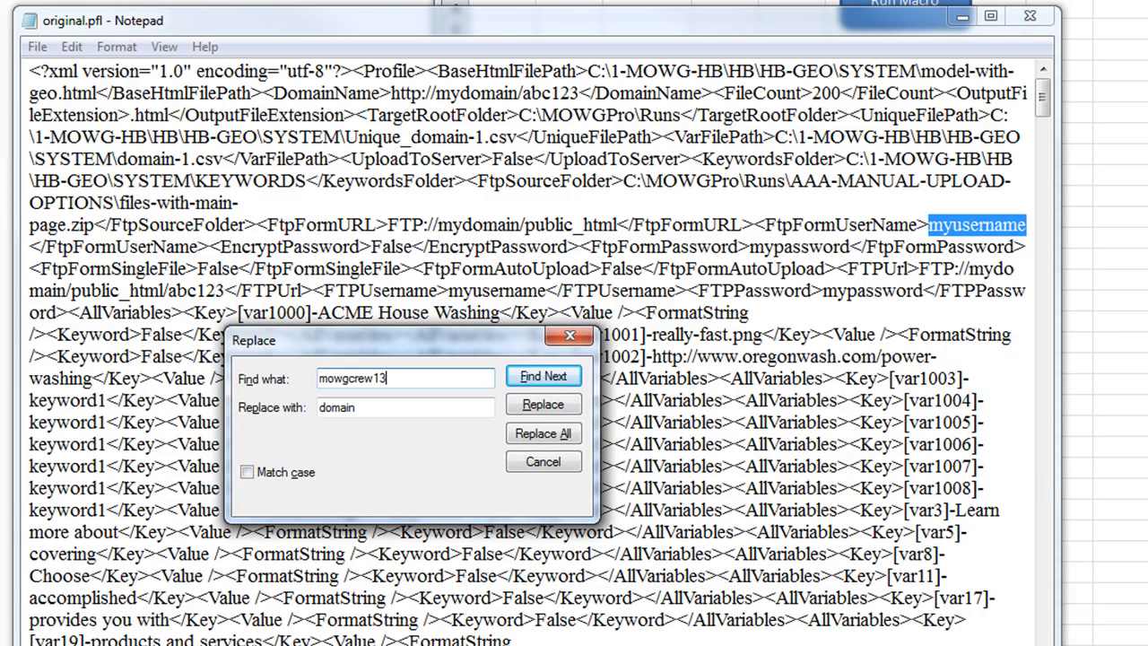
key("BackSpace")
key("BackSpace")
key("Tab")
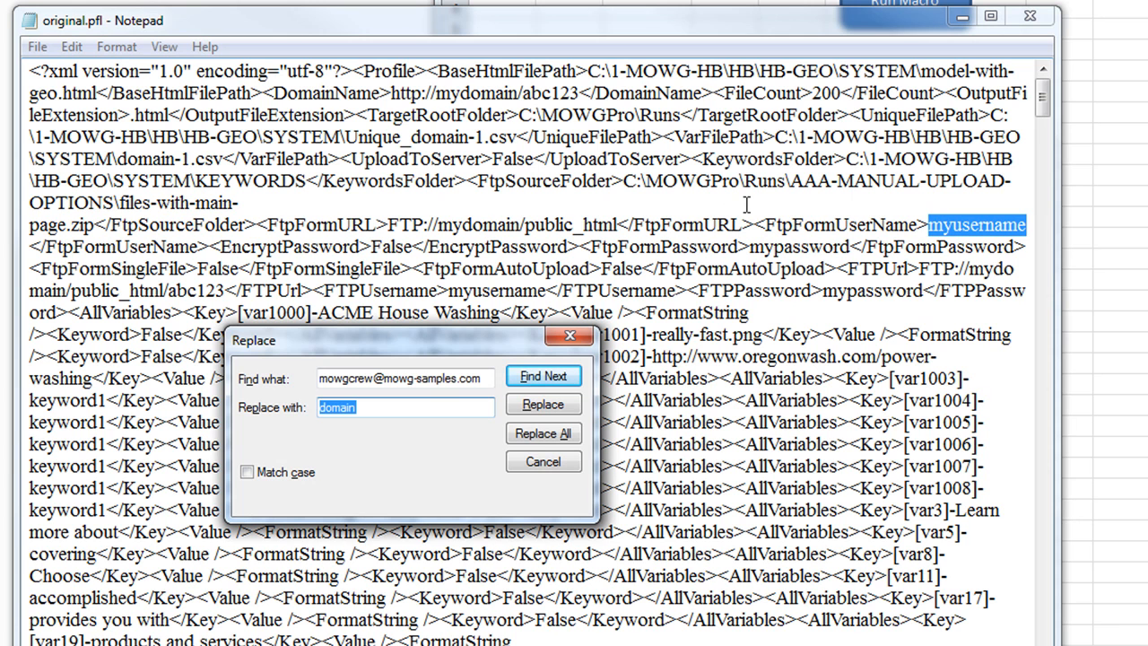
type("myusername")
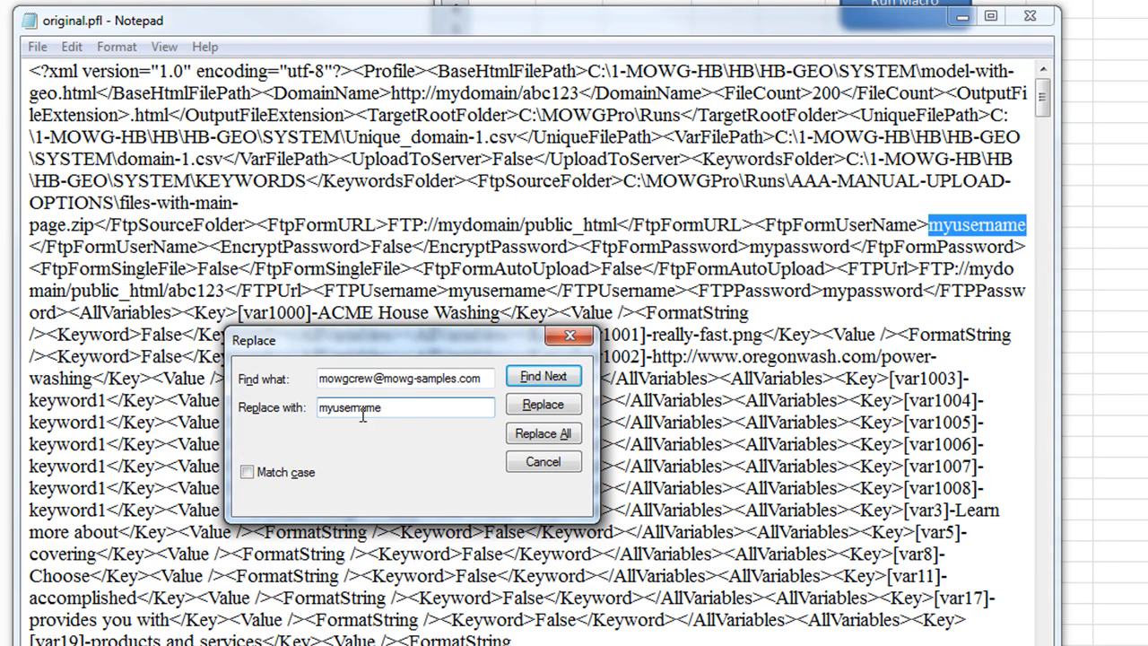
left_click(546, 437)
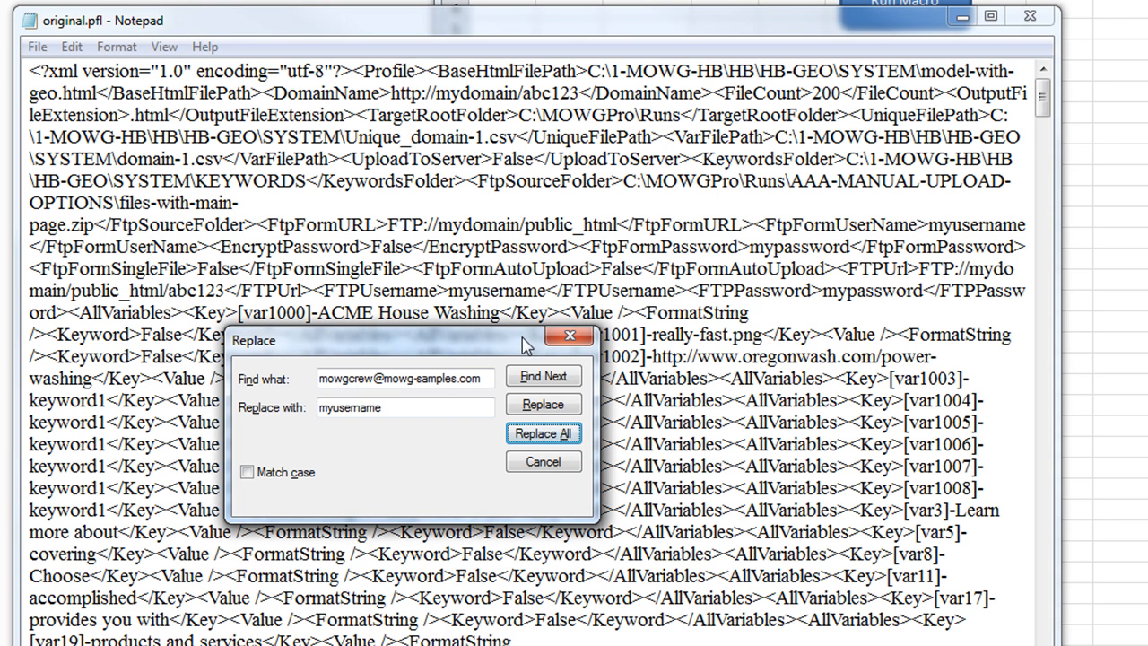
left_click_drag(735, 295, 813, 293)
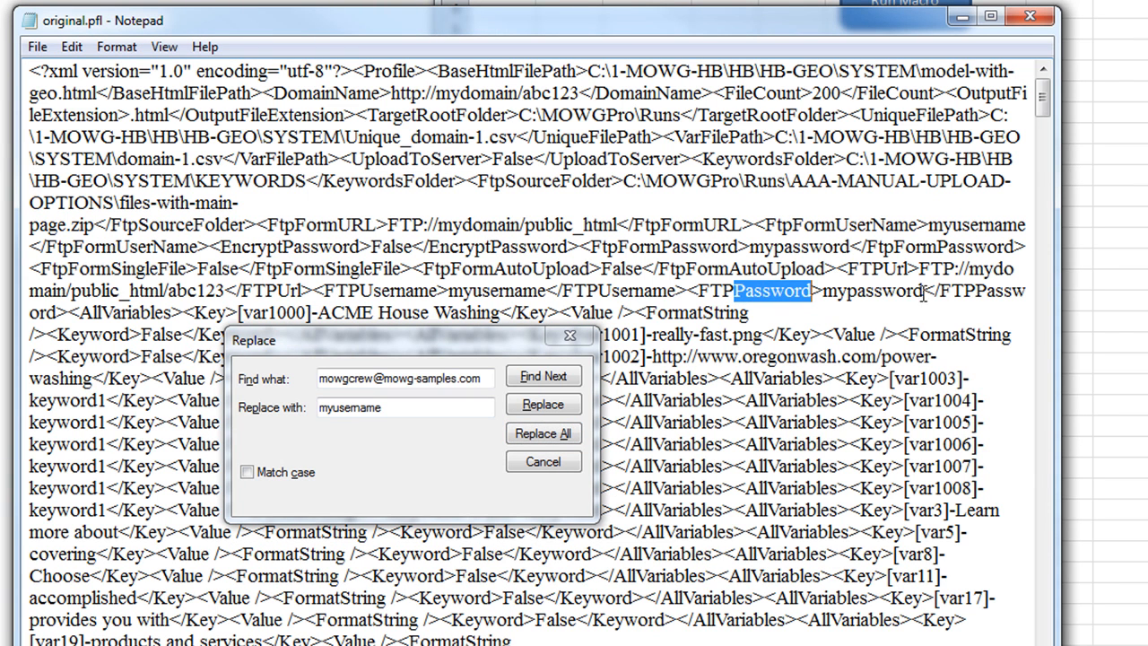
left_click_drag(927, 292, 823, 293)
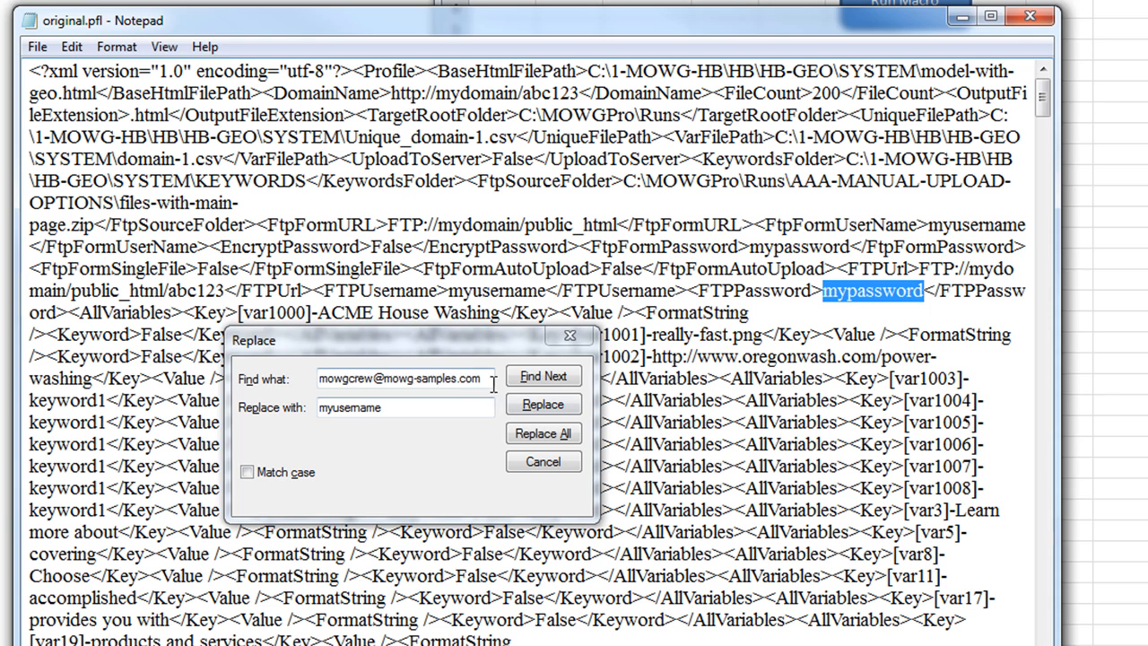
left_click_drag(492, 381, 318, 380)
type("asdfjkl2345")
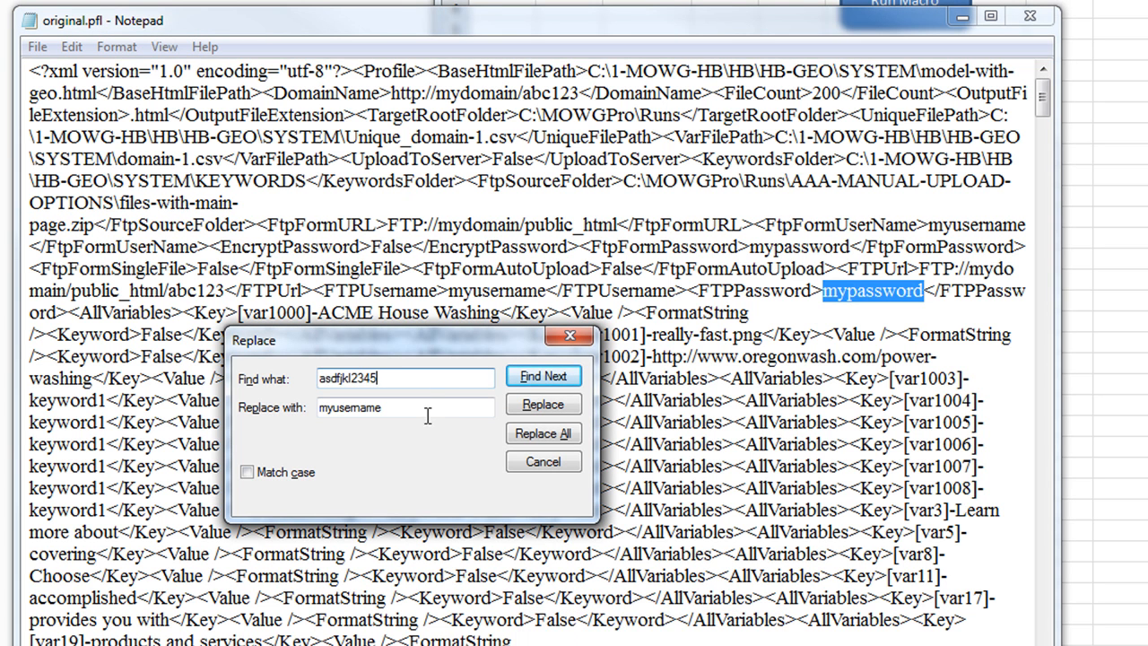
left_click_drag(397, 415, 155, 441)
type("mypassword")
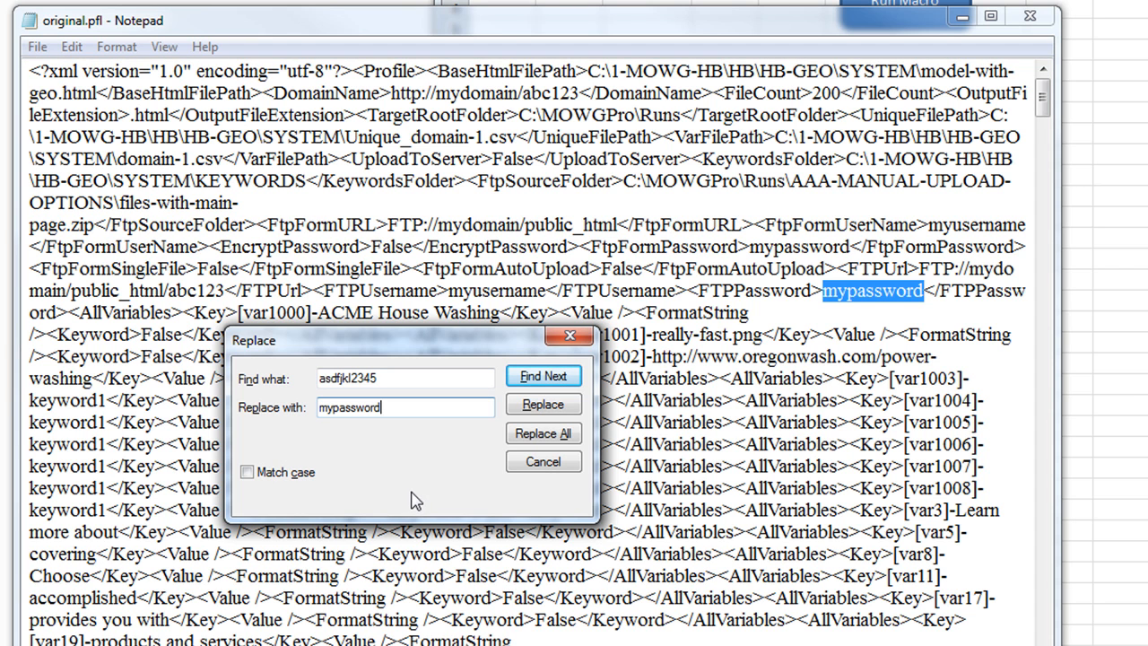
left_click(542, 446)
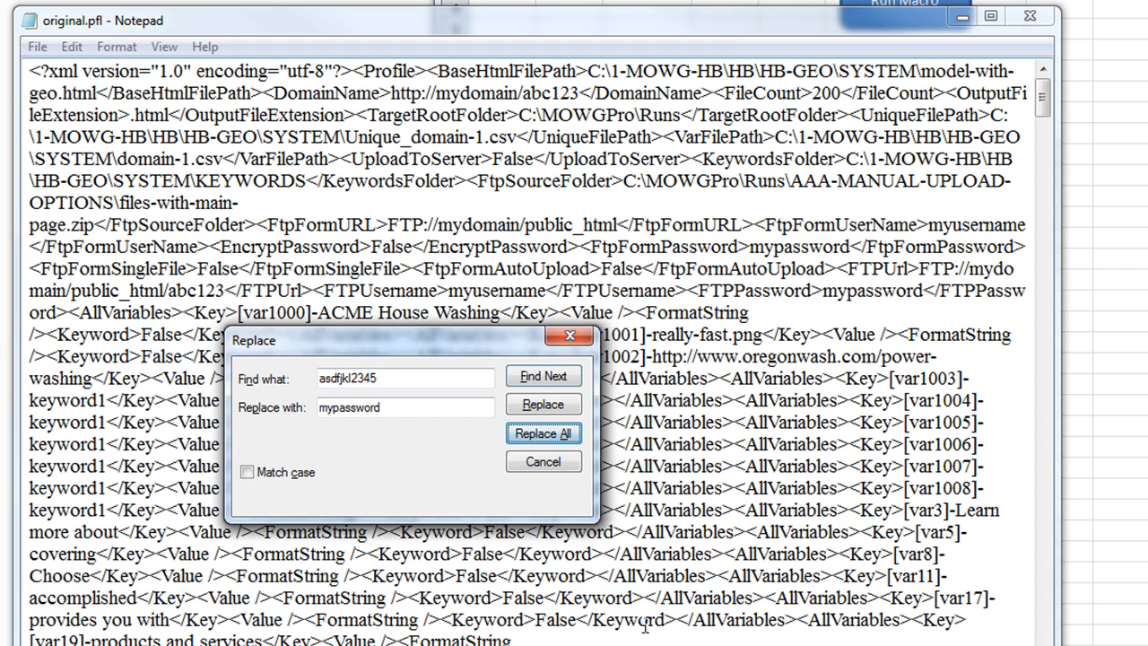
Close the Replace dialog and Notepad, saving the changes to original.pfl
left_click(574, 339)
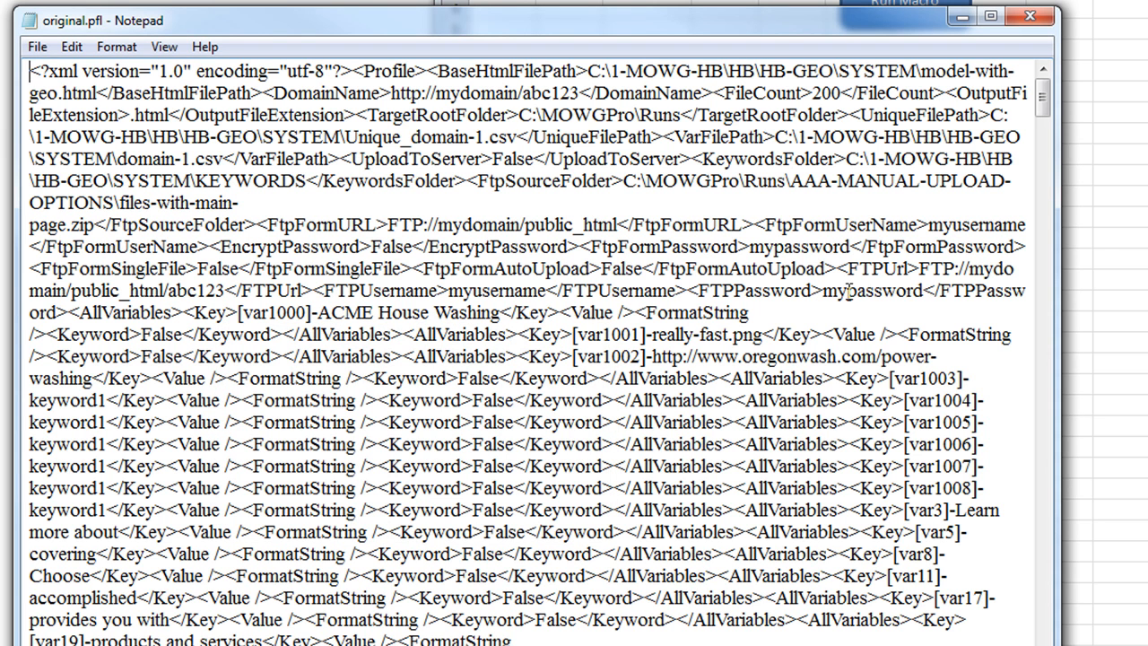
left_click(1030, 15)
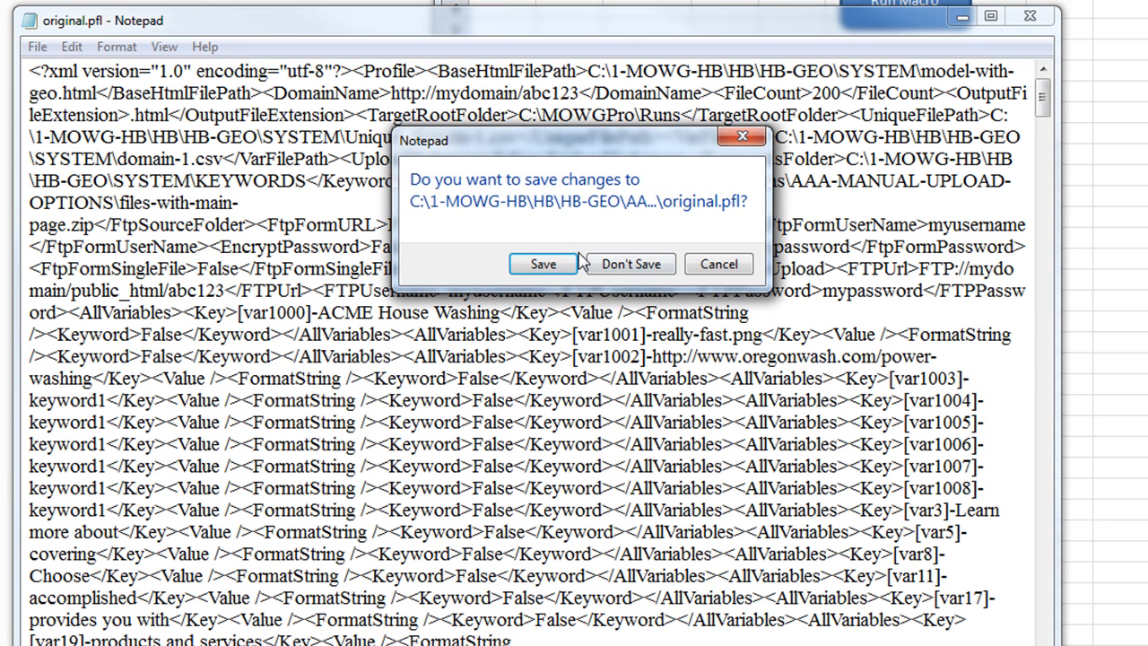
left_click(544, 266)
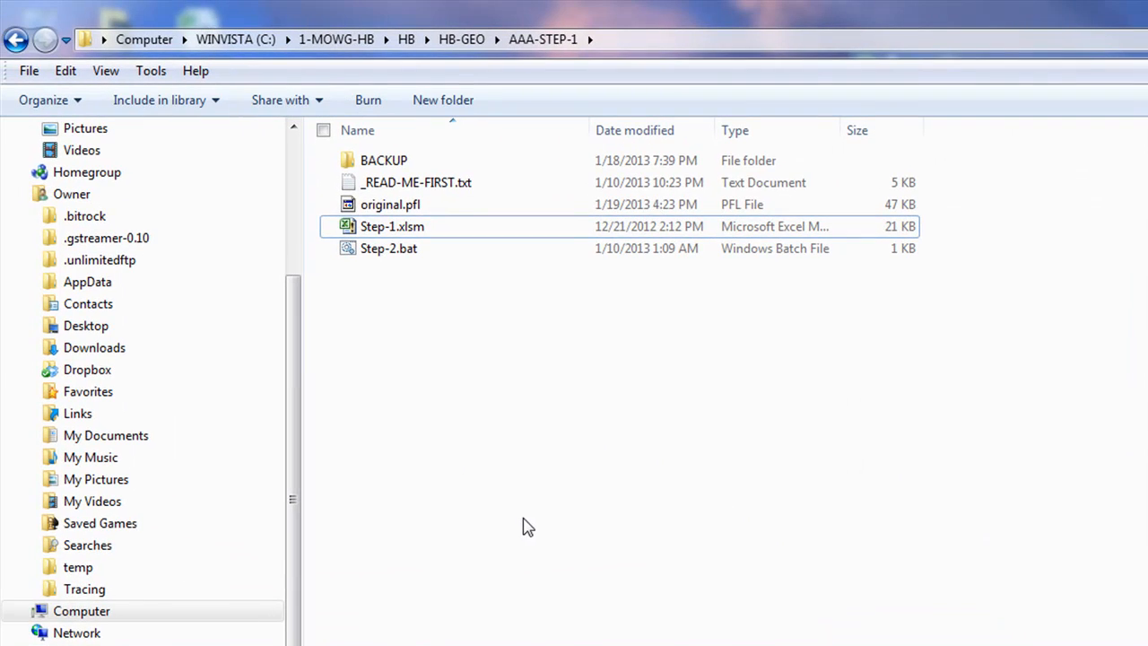
right_click(389, 211)
mouse_move(601, 308)
left_click(668, 332)
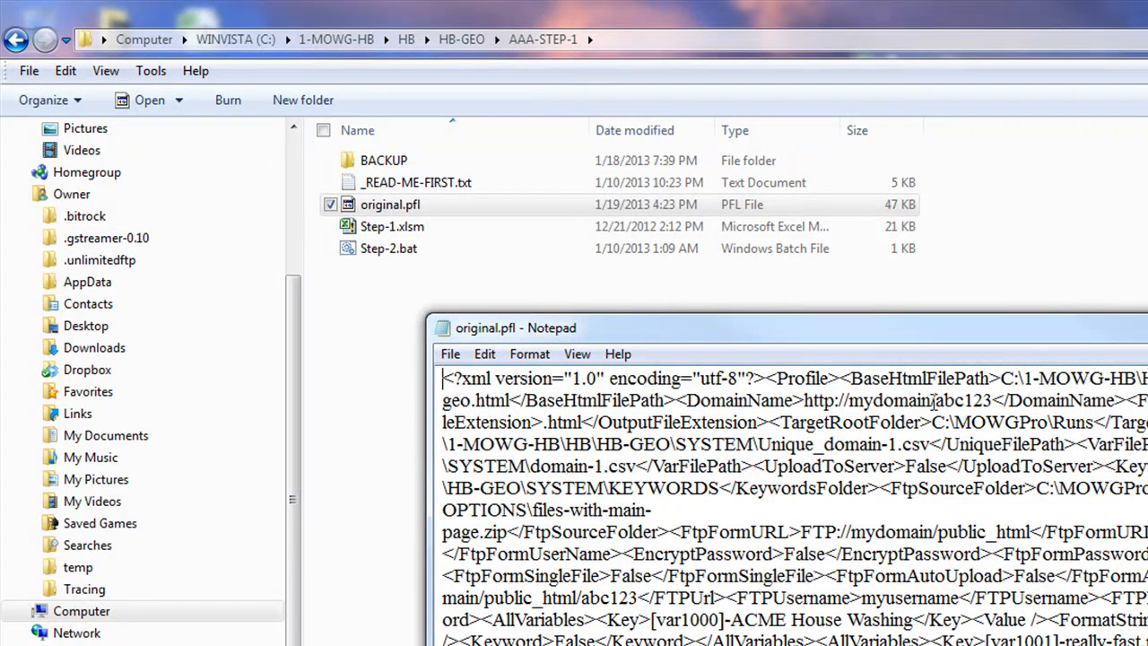
left_click_drag(933, 400, 852, 401)
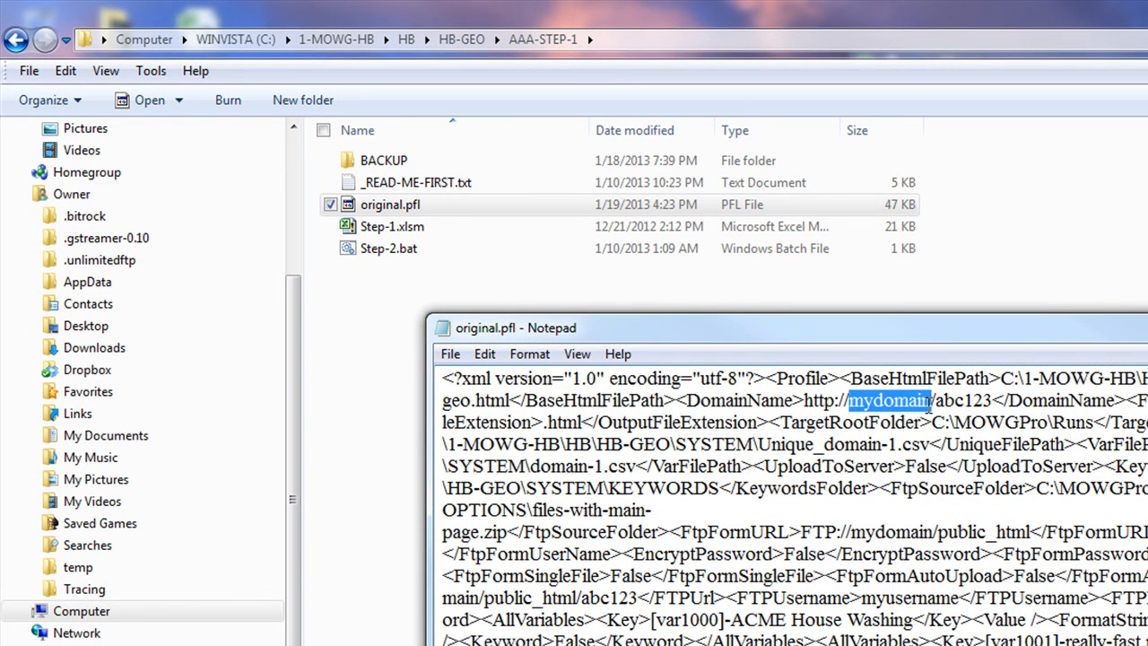
left_click(932, 401)
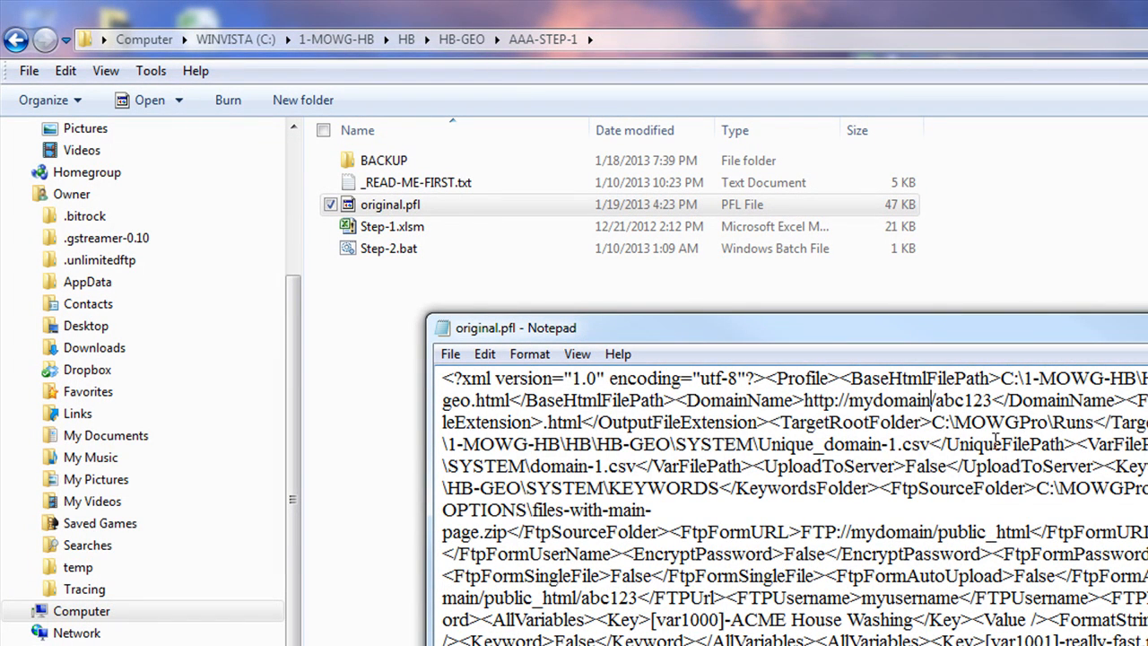
left_click(500, 208)
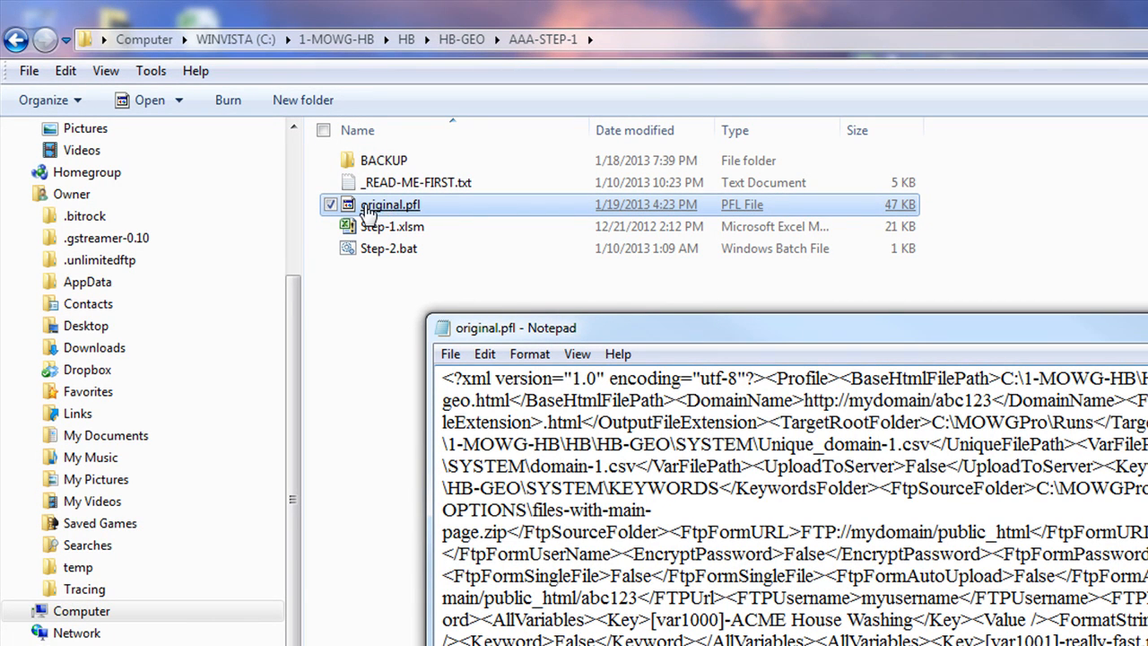
left_click(1020, 433)
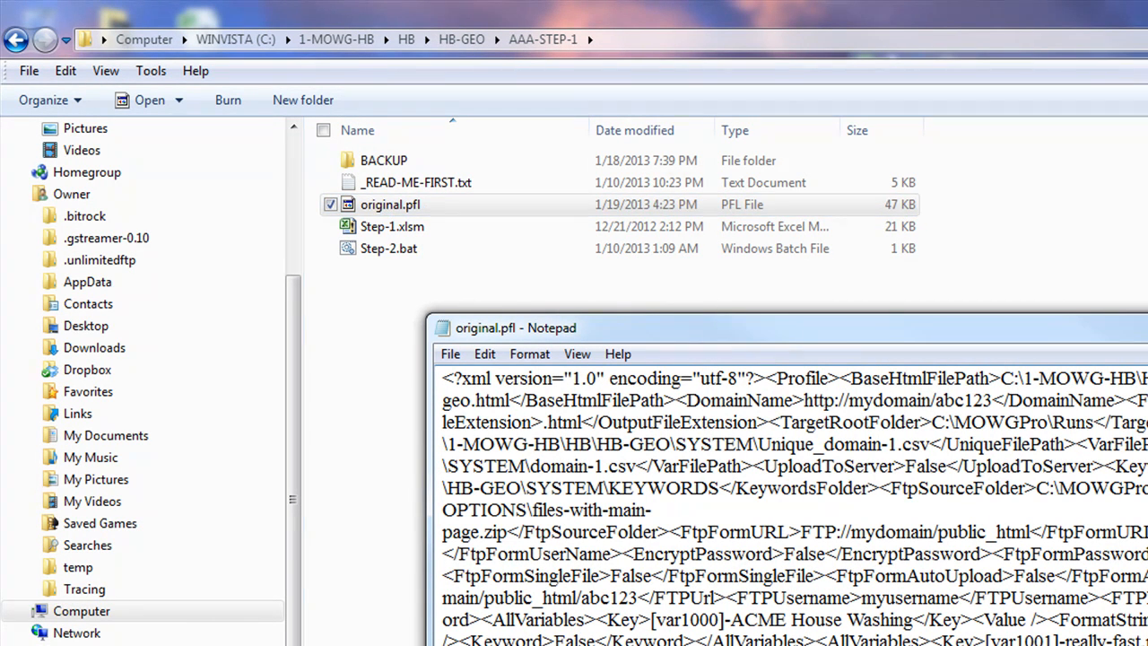
key("alt+F4")
left_click(488, 432)
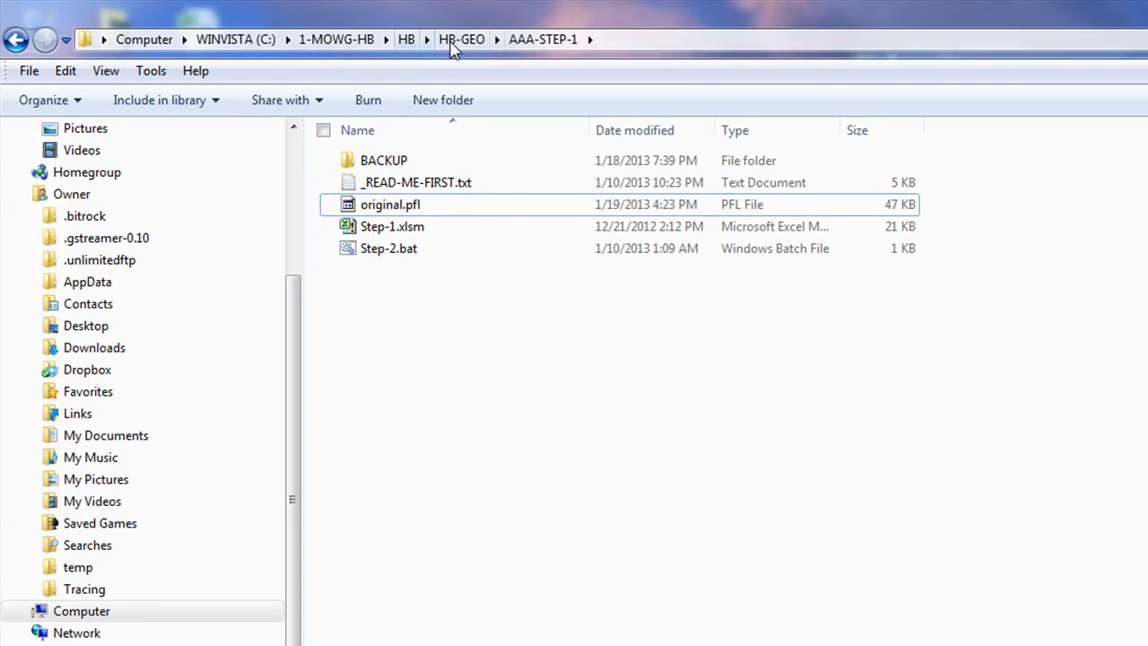
Copy zz-auto-create.pfl from the SYSTEM folder
left_click(462, 40)
double_click(385, 227)
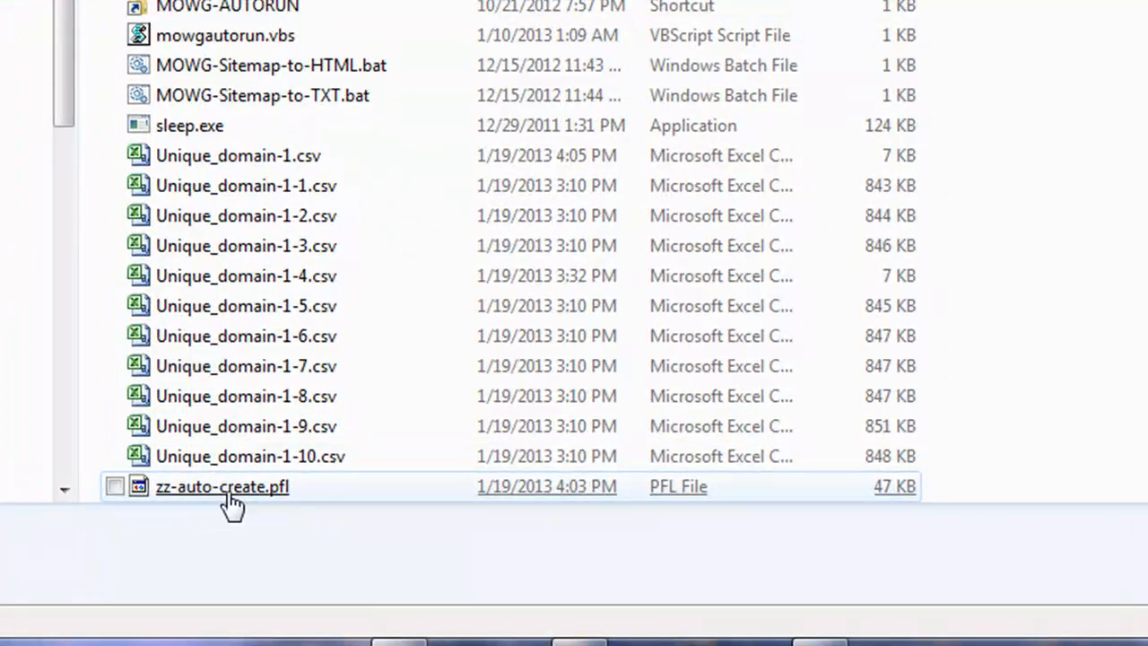
right_click(246, 493)
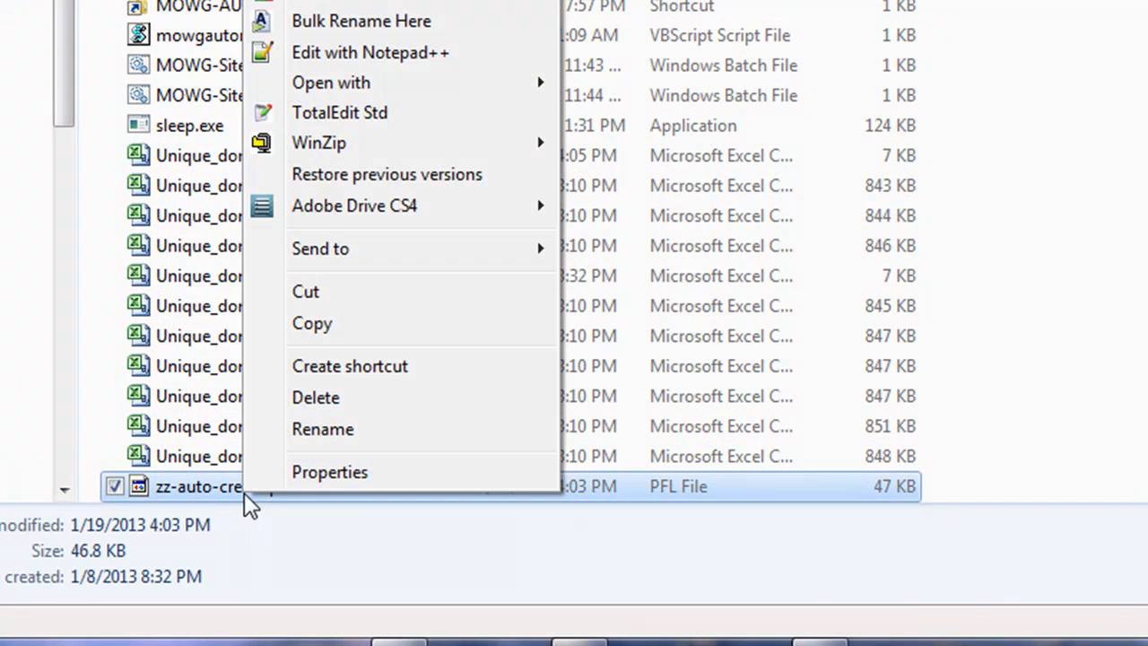
left_click(388, 322)
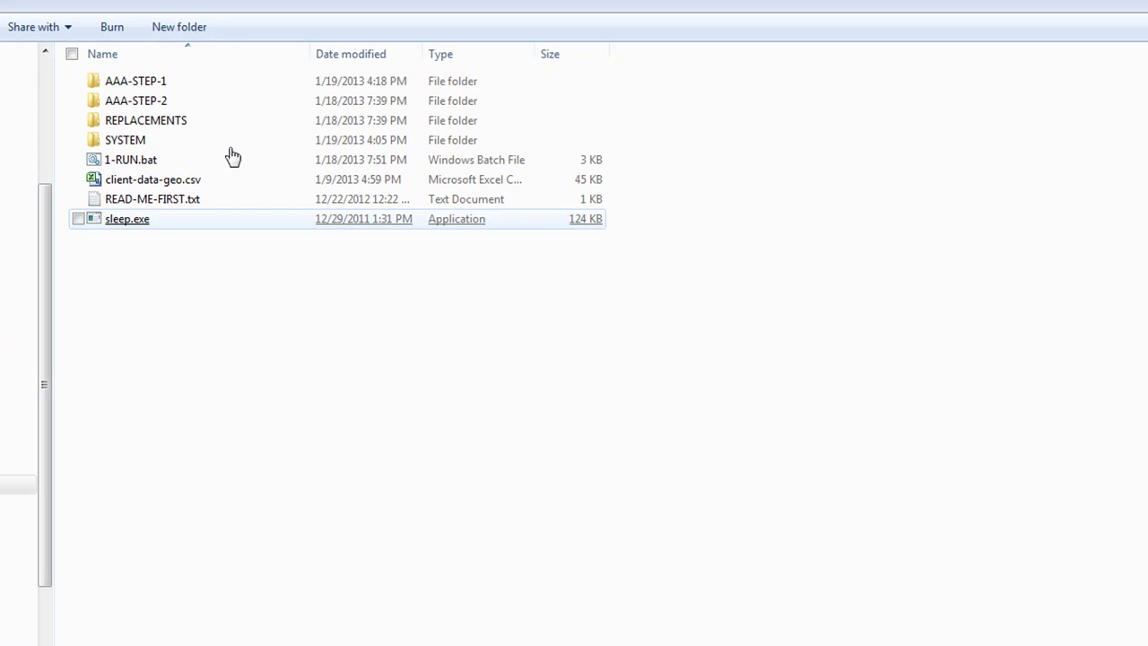
Create a folder named NEW in HB-GEO and paste the profile into it
left_click(201, 30)
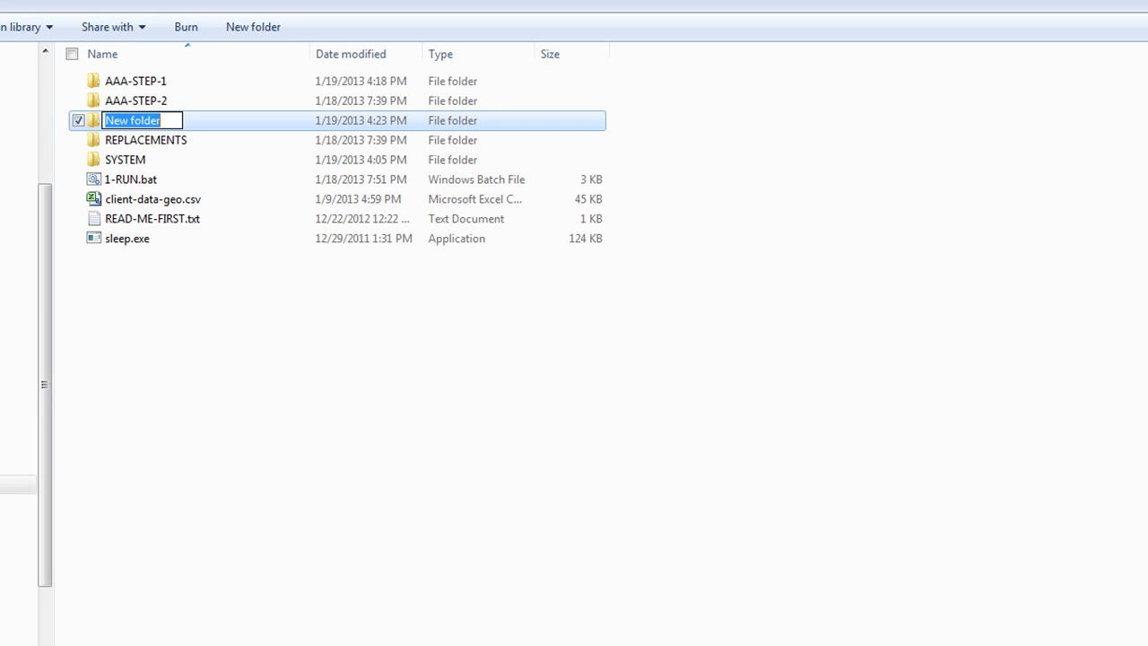
type("NEW")
key("Return")
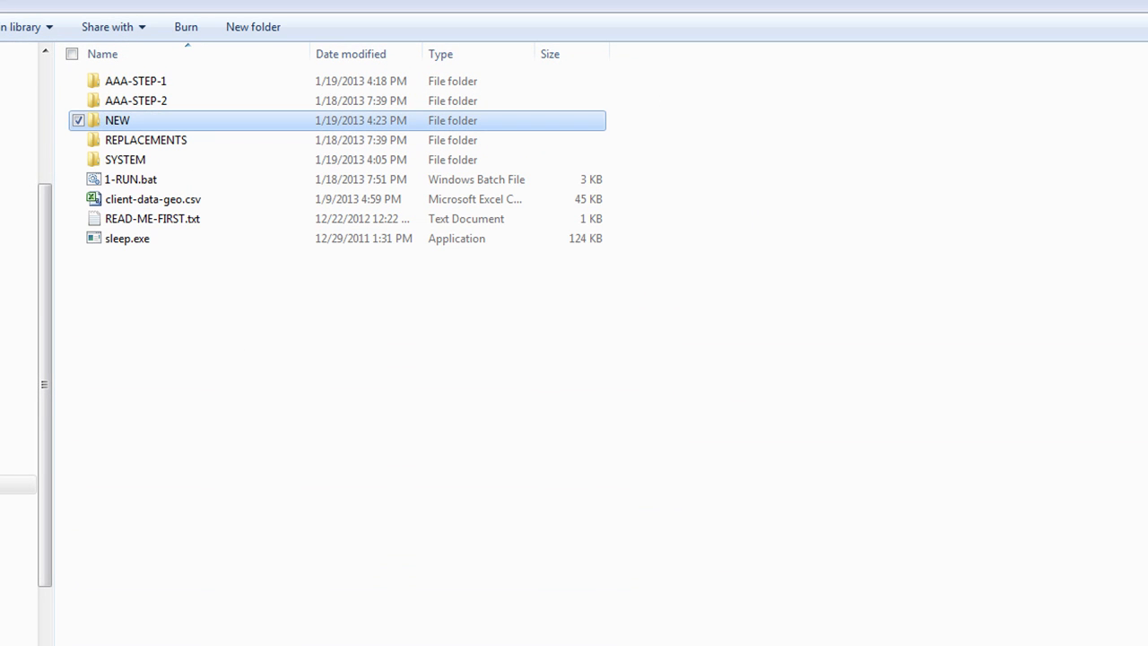
double_click(114, 122)
right_click(254, 160)
left_click(327, 285)
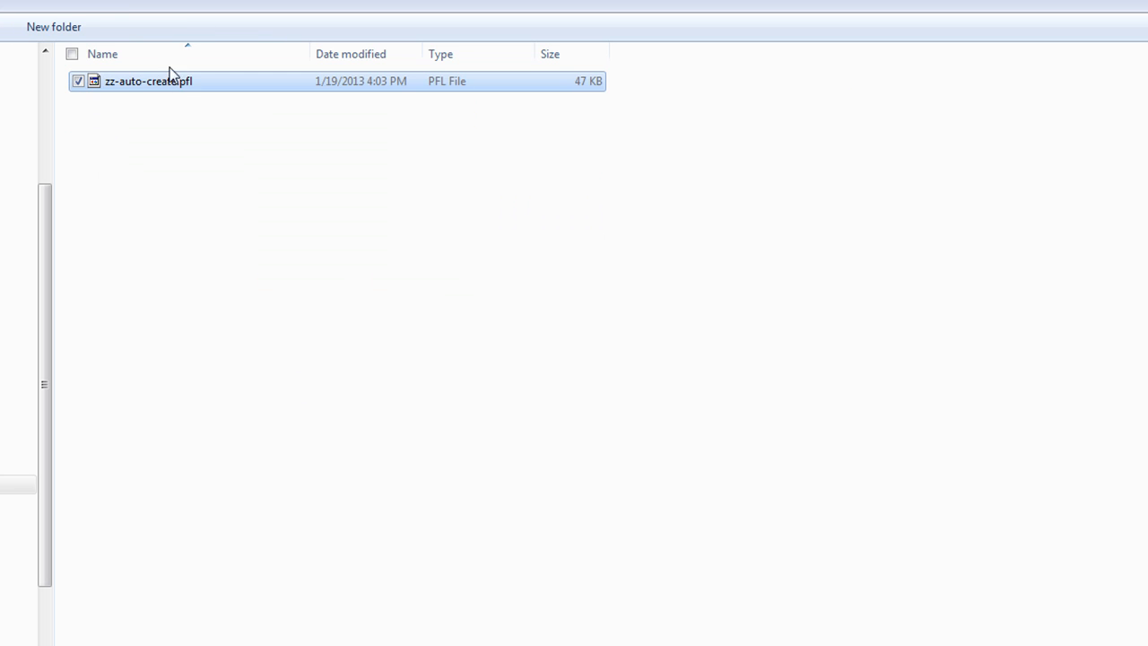
Rename the pasted file to original.pfl and go back to HB-GEO
right_click(151, 82)
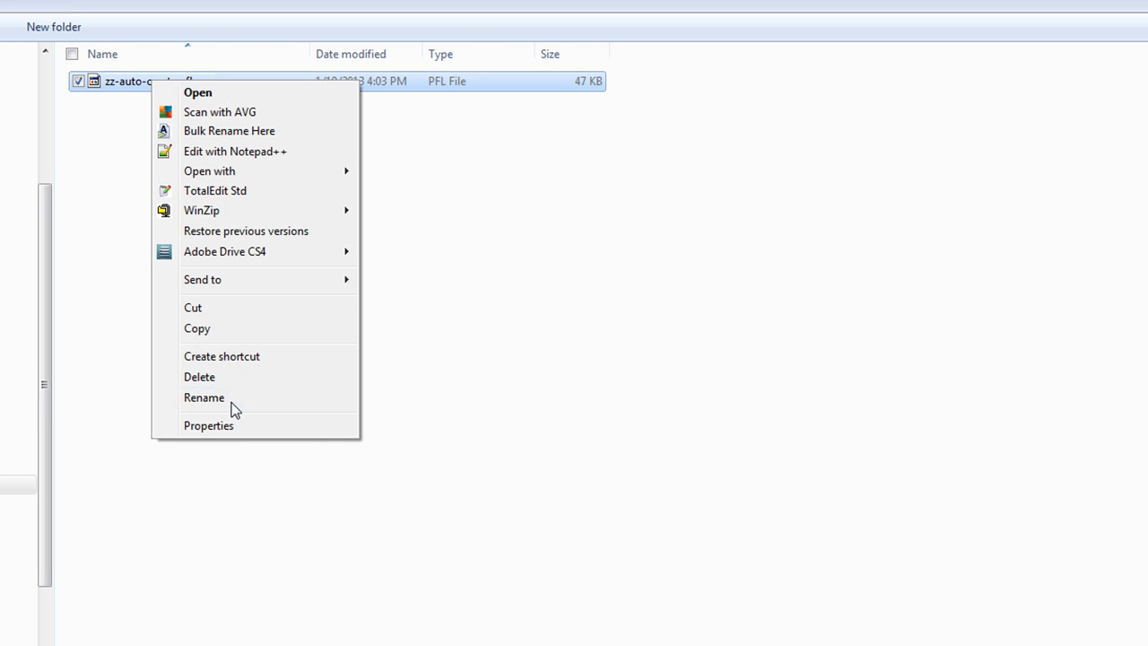
left_click(232, 406)
type("orignal")
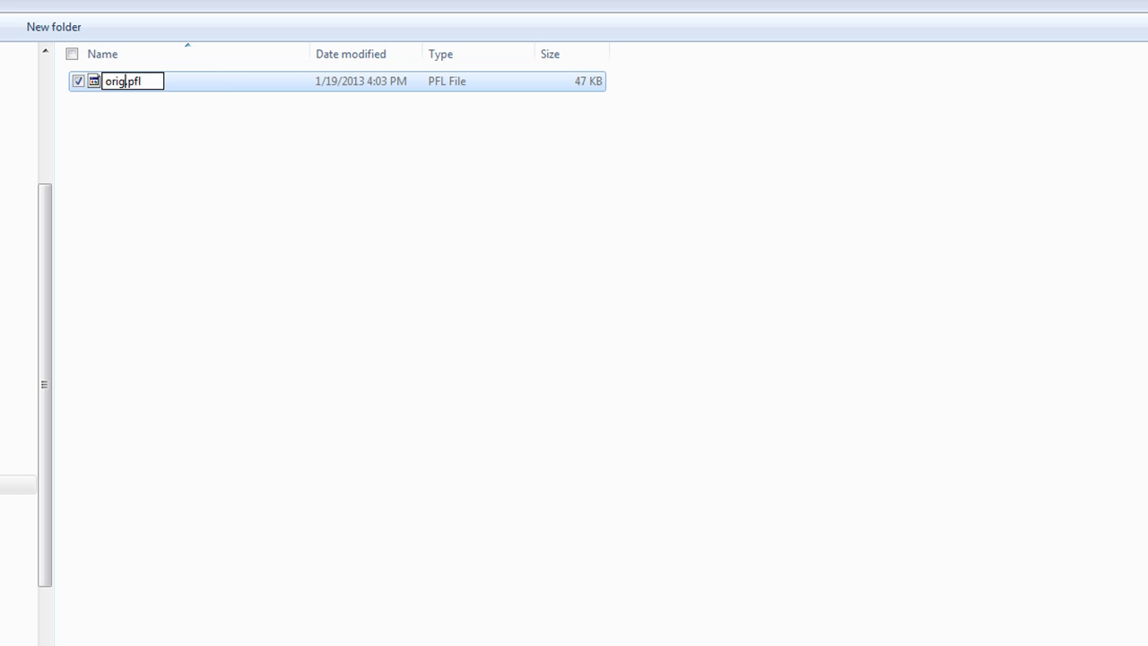
key("Left")
key("Left")
key("Left")
type("i")
key("Right")
key("Right")
key("Right")
key("Return")
left_click(338, 348)
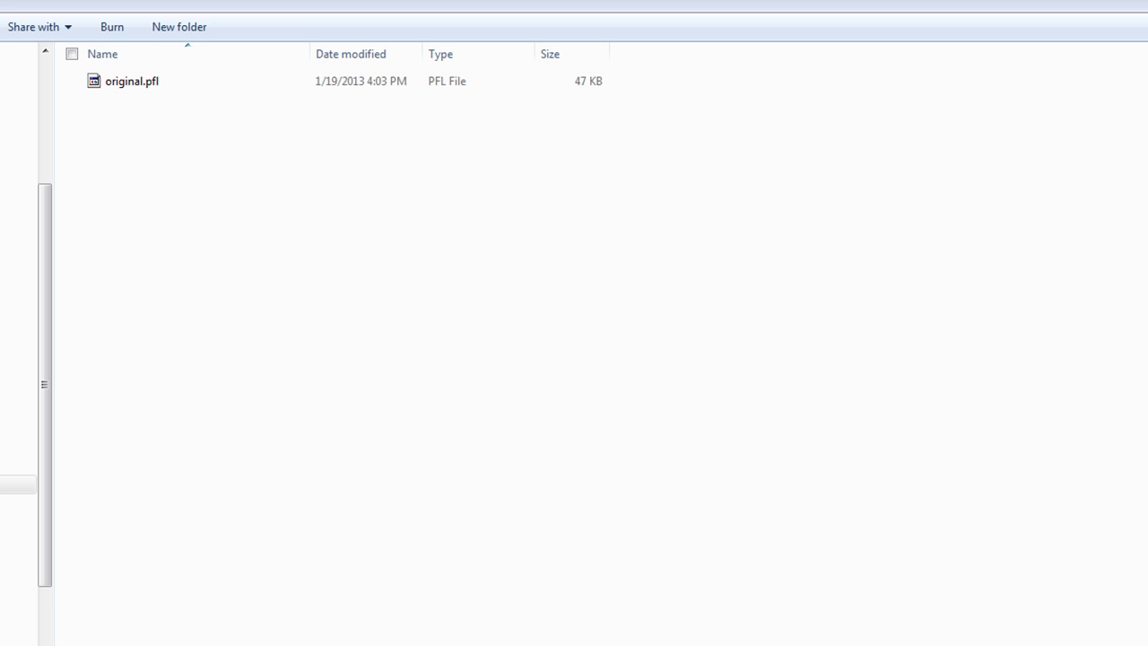
key("BackSpace")
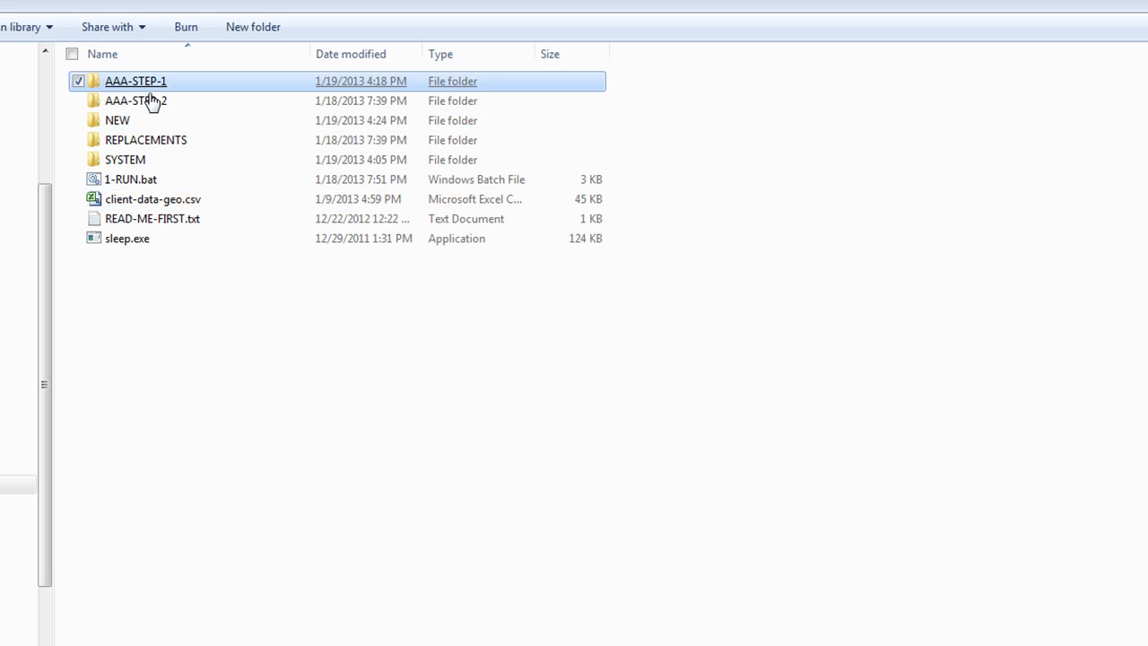
Copy Step-1.xlsm from AAA-STEP-1 into the NEW folder
double_click(143, 82)
right_click(150, 146)
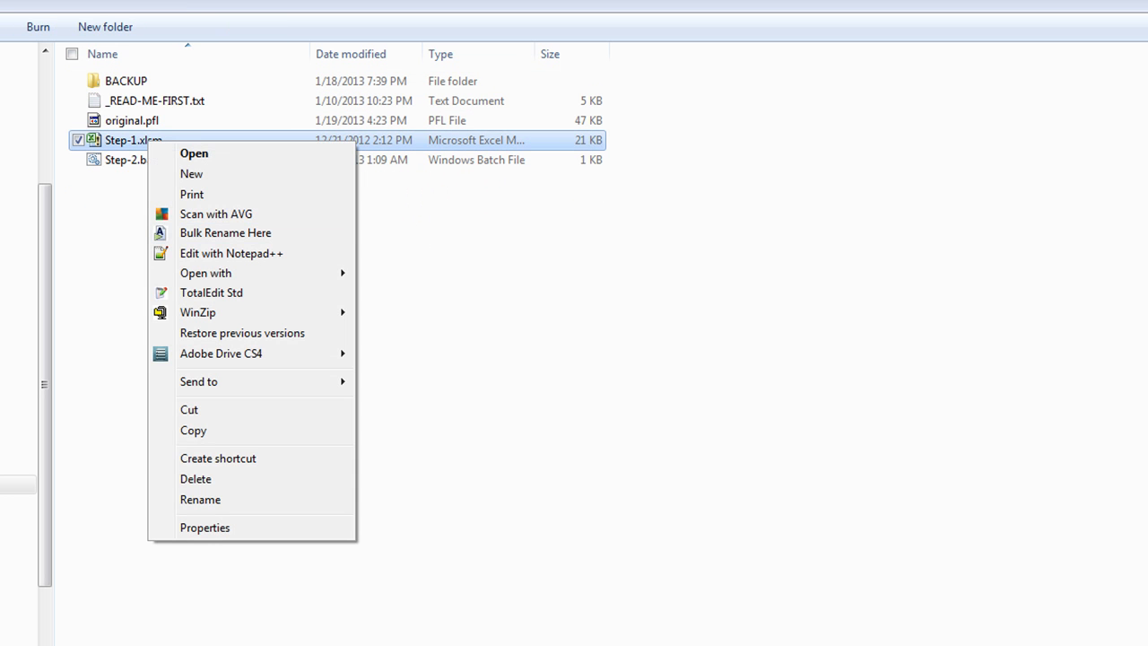
left_click(224, 431)
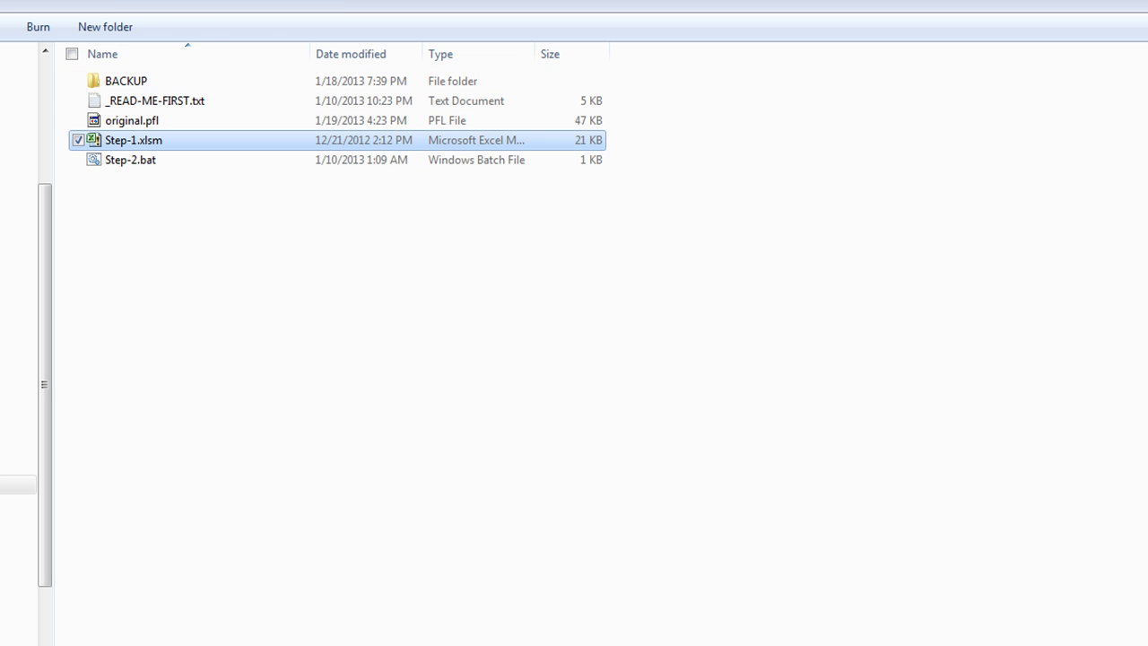
key("BackSpace")
double_click(116, 120)
right_click(192, 160)
left_click(235, 285)
left_click(382, 508)
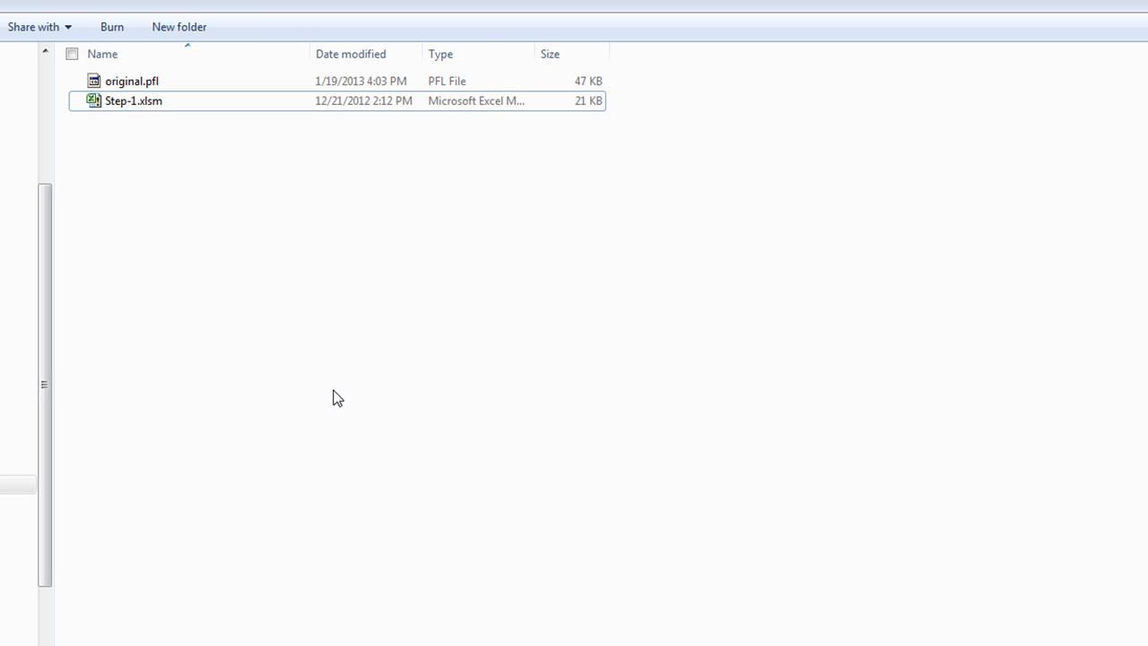
Open NEW's original.pfl in Notepad and select abc123 in the domain name
right_click(128, 81)
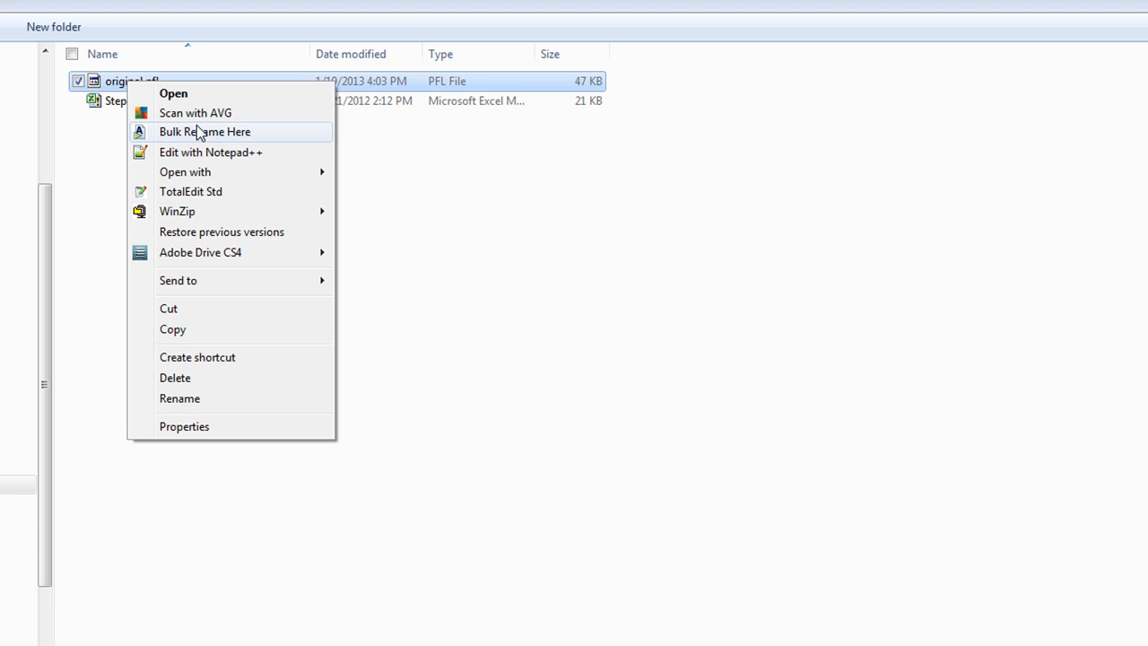
mouse_move(217, 172)
left_click(399, 193)
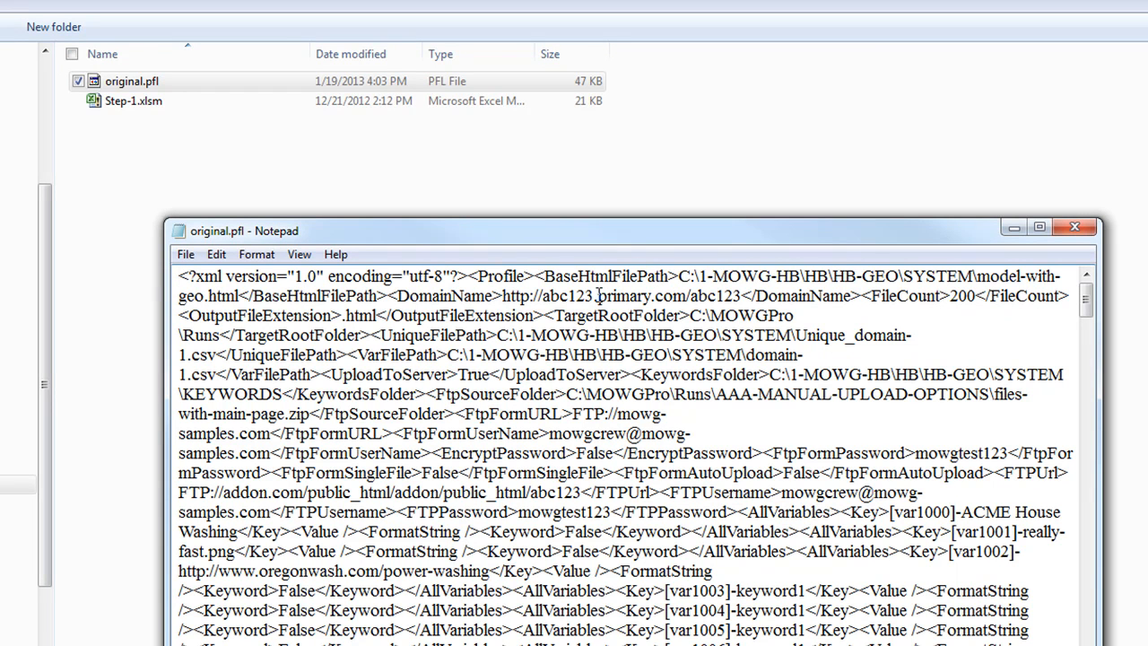
left_click_drag(594, 295, 545, 296)
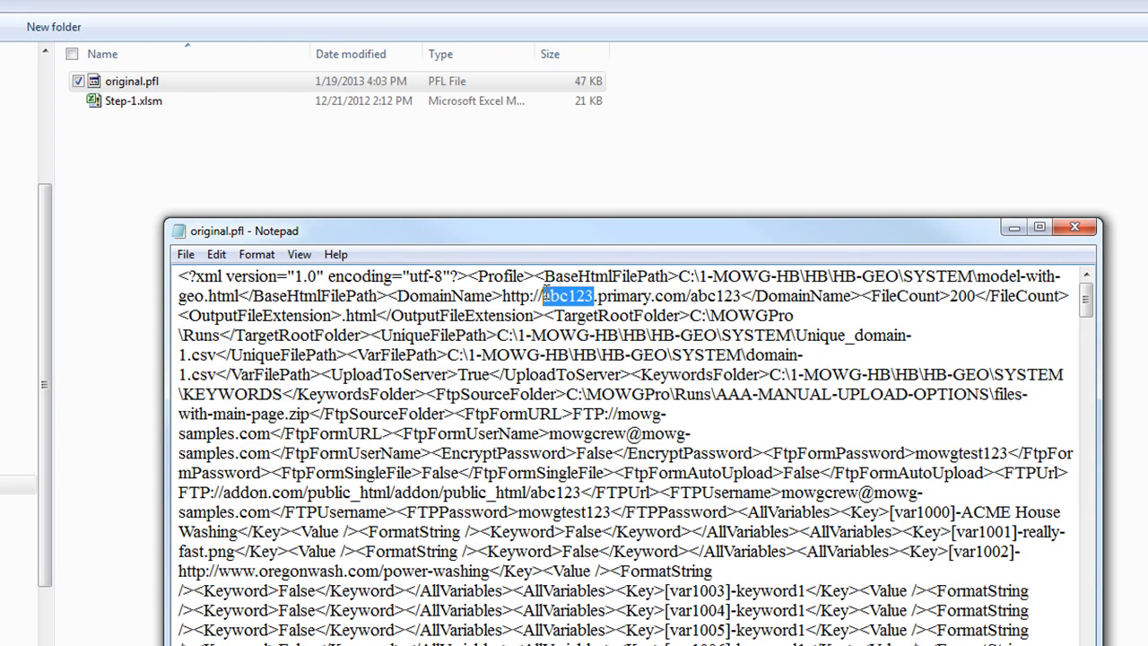
Replace all primary.com with myprimary in original.pfl, then close the dialog and Notepad
left_click_drag(687, 296, 598, 298)
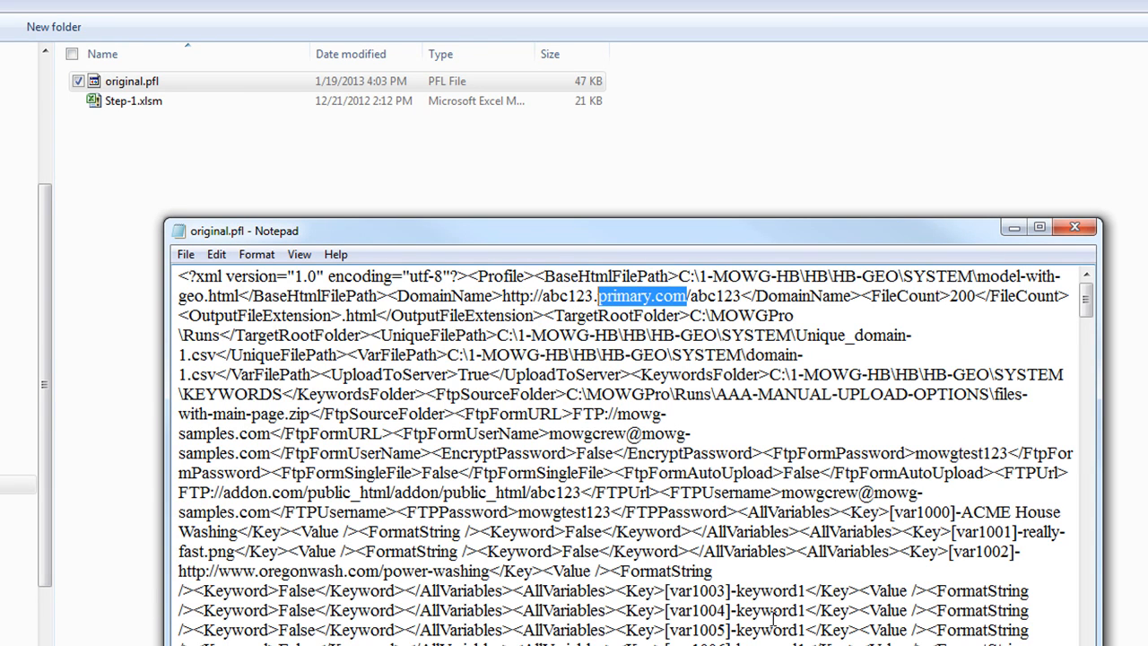
key("ctrl+h")
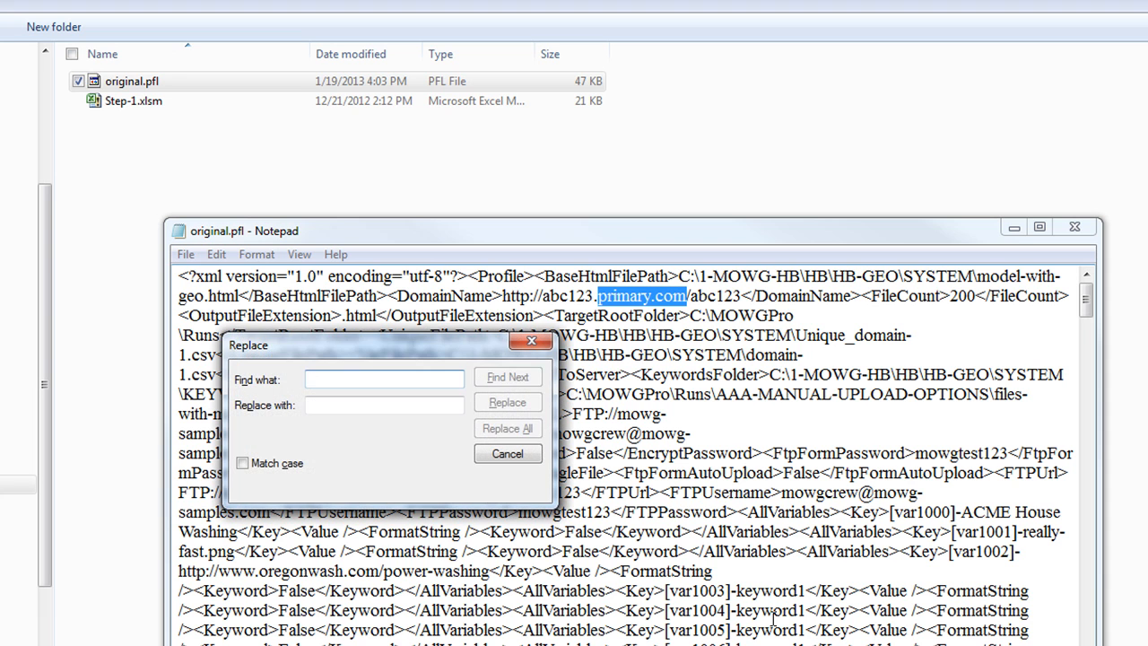
key("ctrl+v")
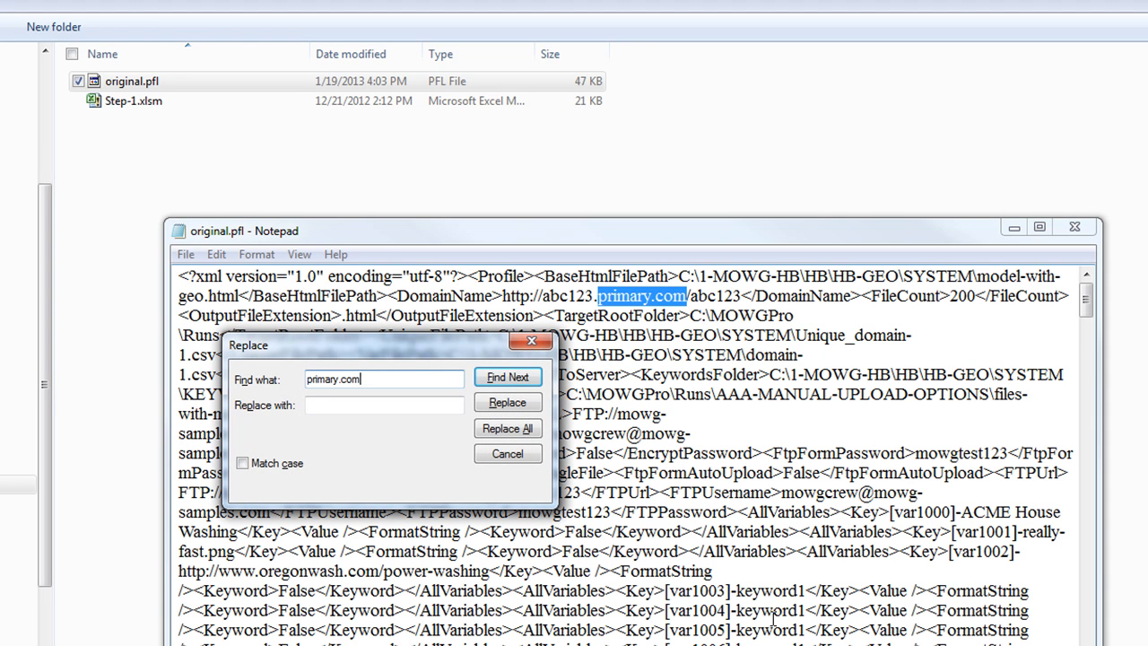
key("Tab")
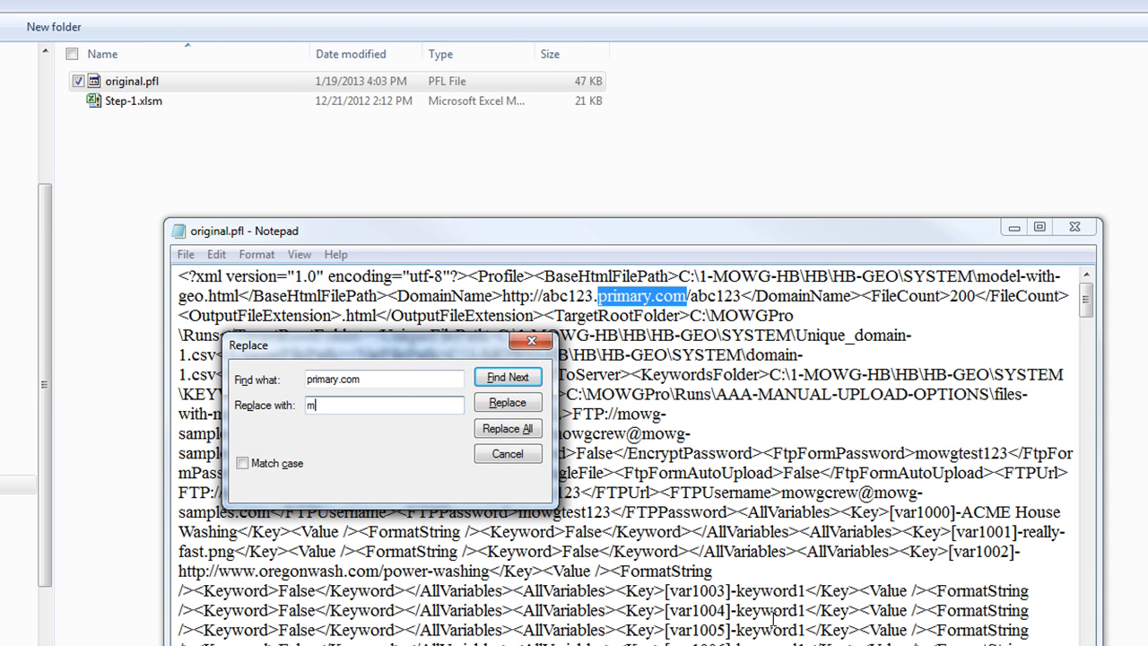
type("myprimary")
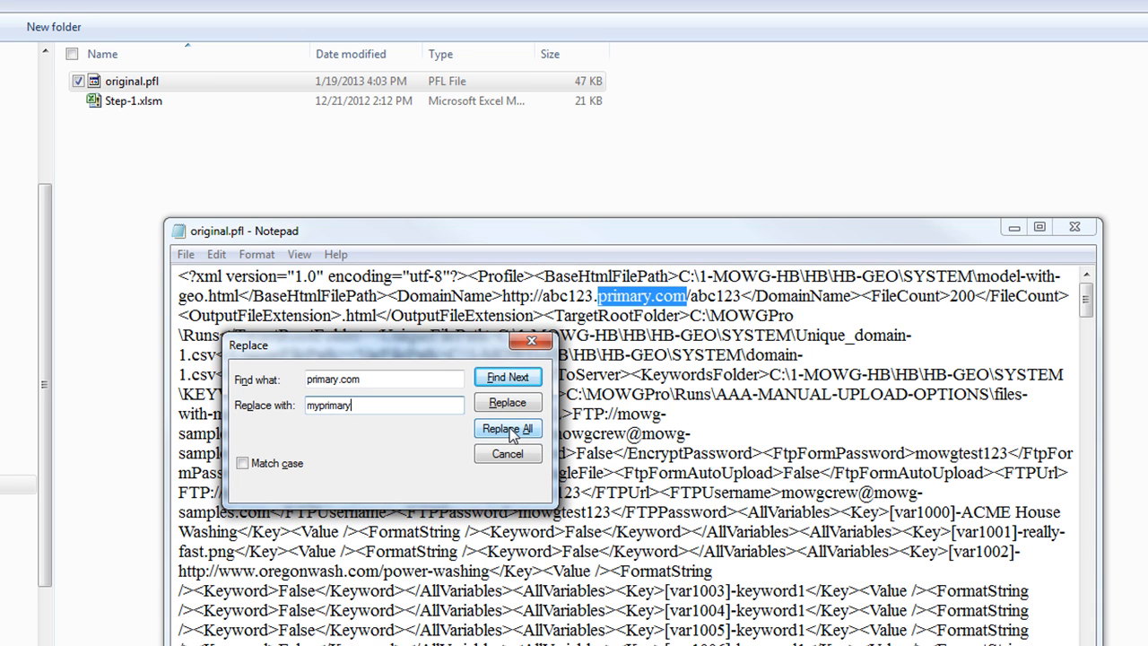
left_click(507, 429)
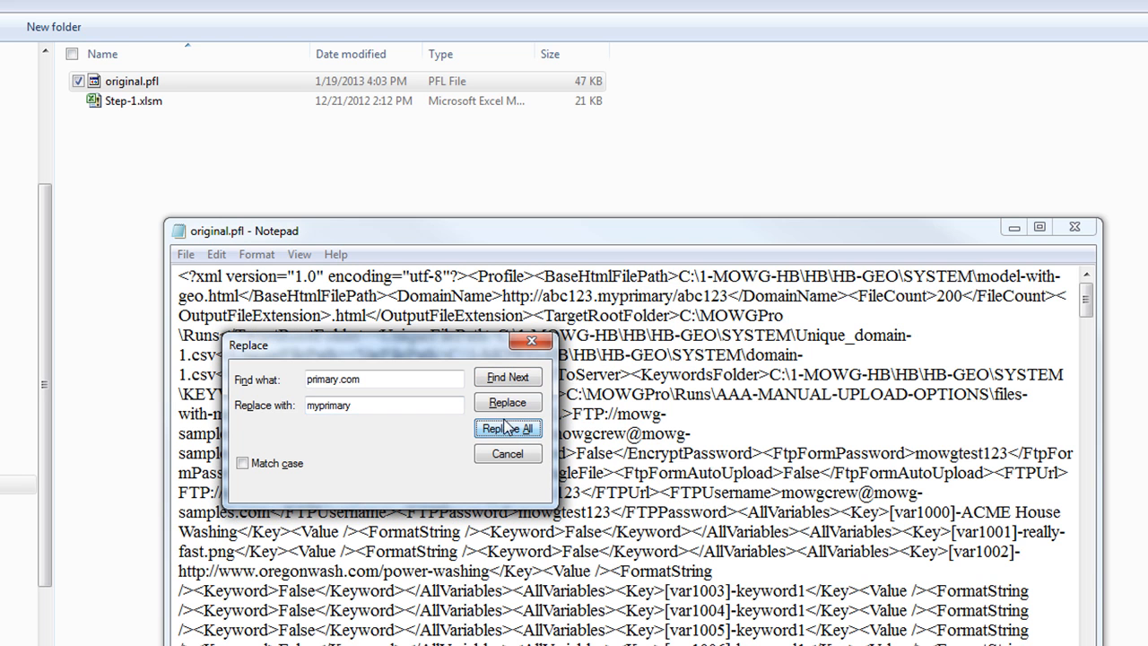
left_click(536, 343)
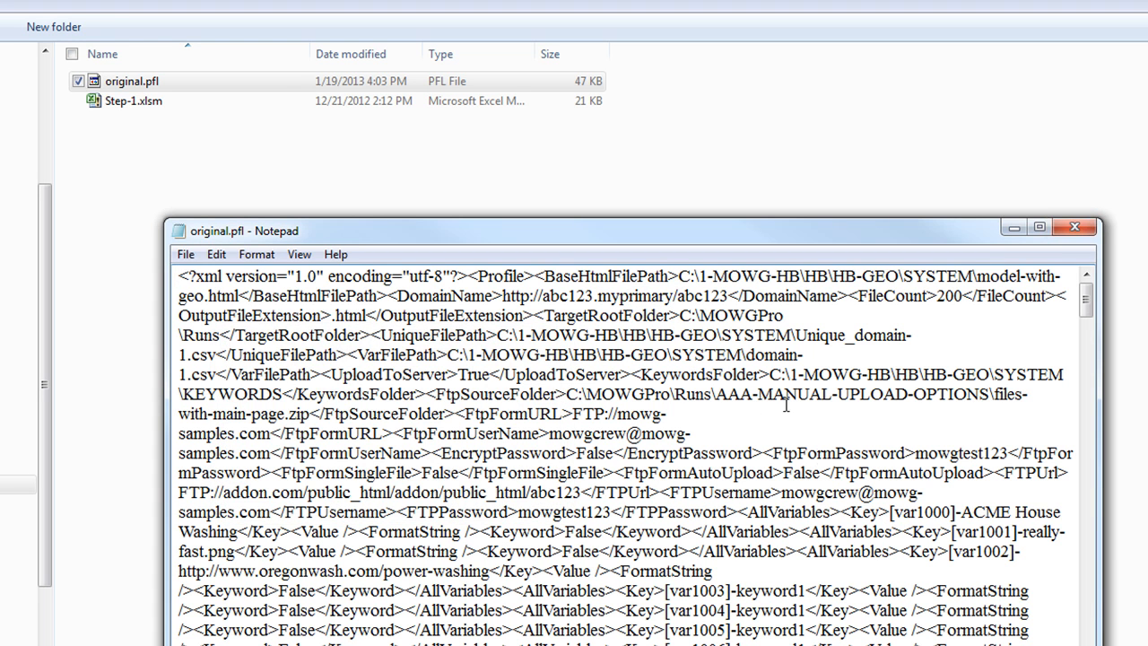
left_click(1074, 227)
Discard the Notepad edits, then uncheck Encrypt Password for FTP uploads in MOWG Professional
left_click(701, 453)
left_click(178, 210)
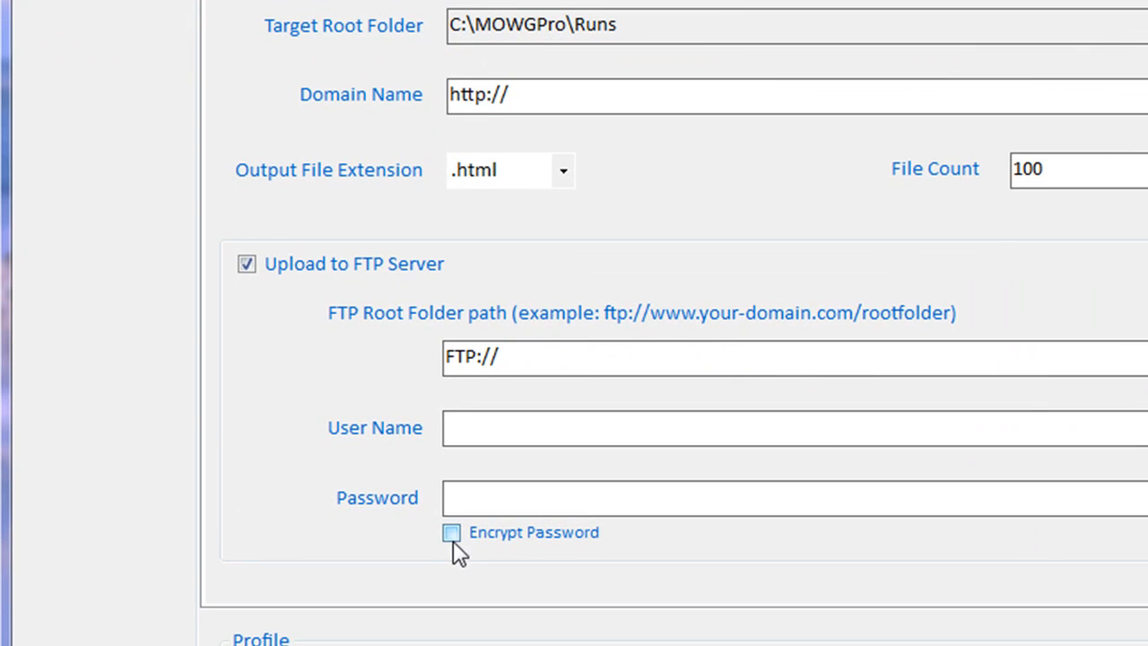
left_click(452, 533)
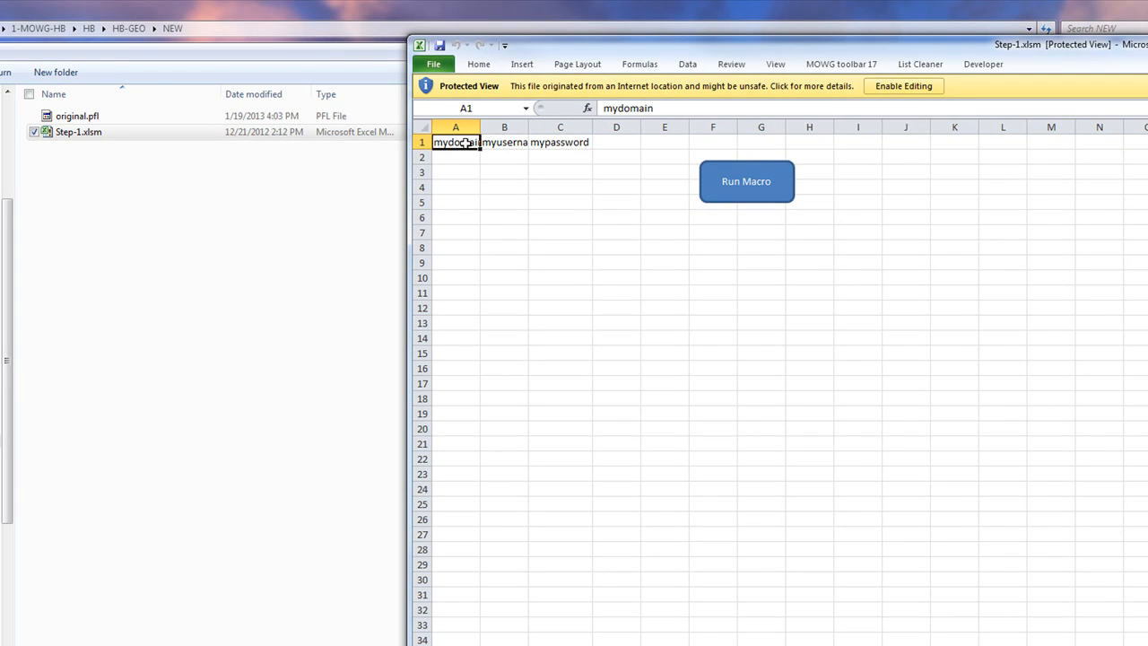
Reopen original.pfl in Notepad and enable editing for Step-1.xlsm
right_click(57, 118)
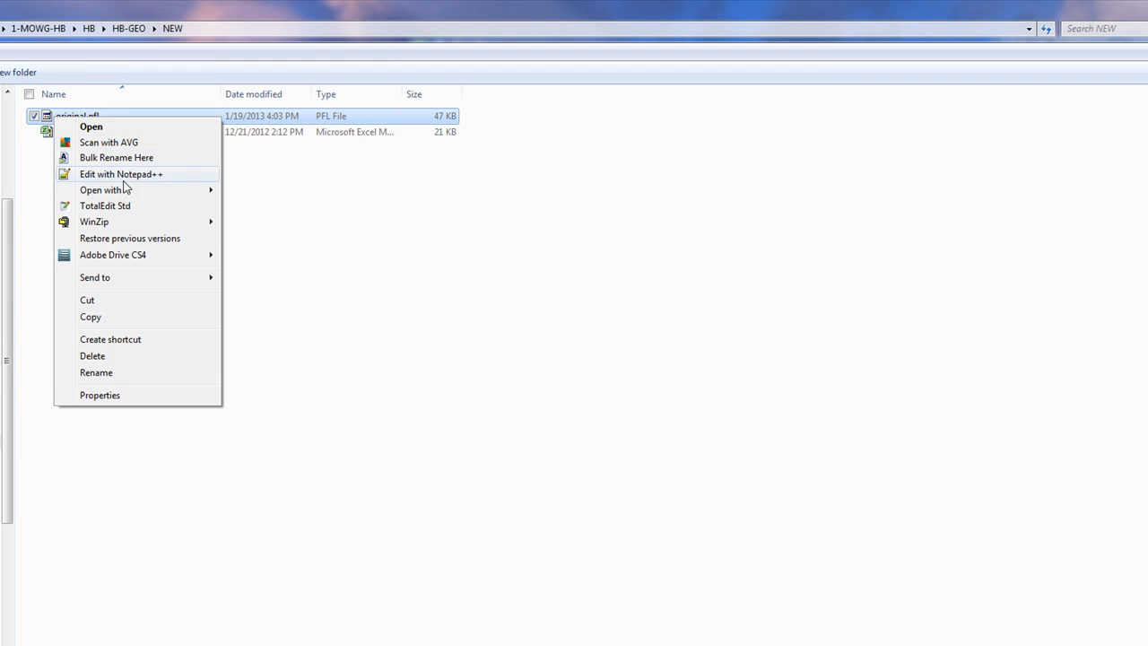
mouse_move(172, 193)
left_click(269, 206)
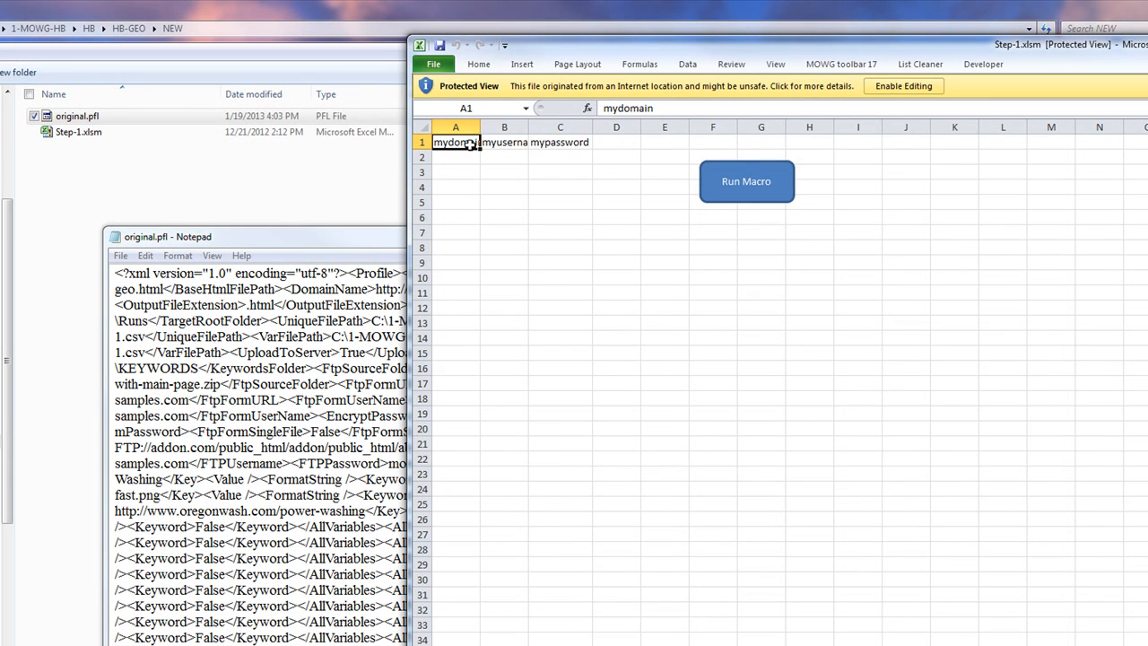
left_click(902, 88)
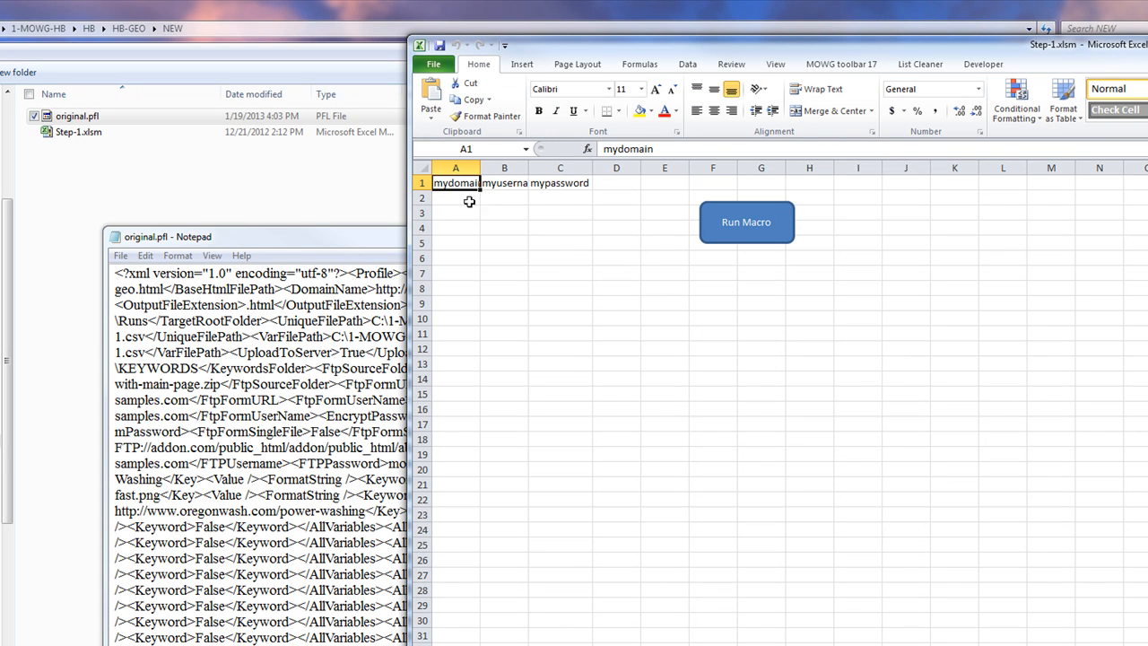
Rename the A1 header to myprimary and enter mowg-samples.com in A2
left_click_drag(658, 149, 618, 149)
type("pr")
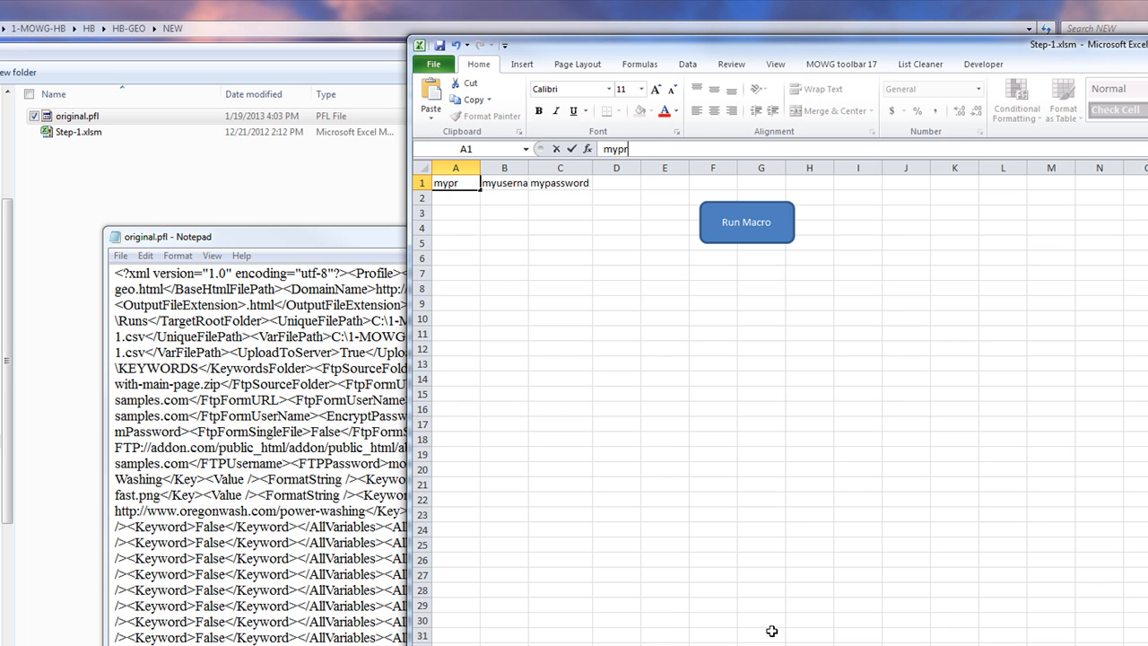
type("imary")
left_click(495, 273)
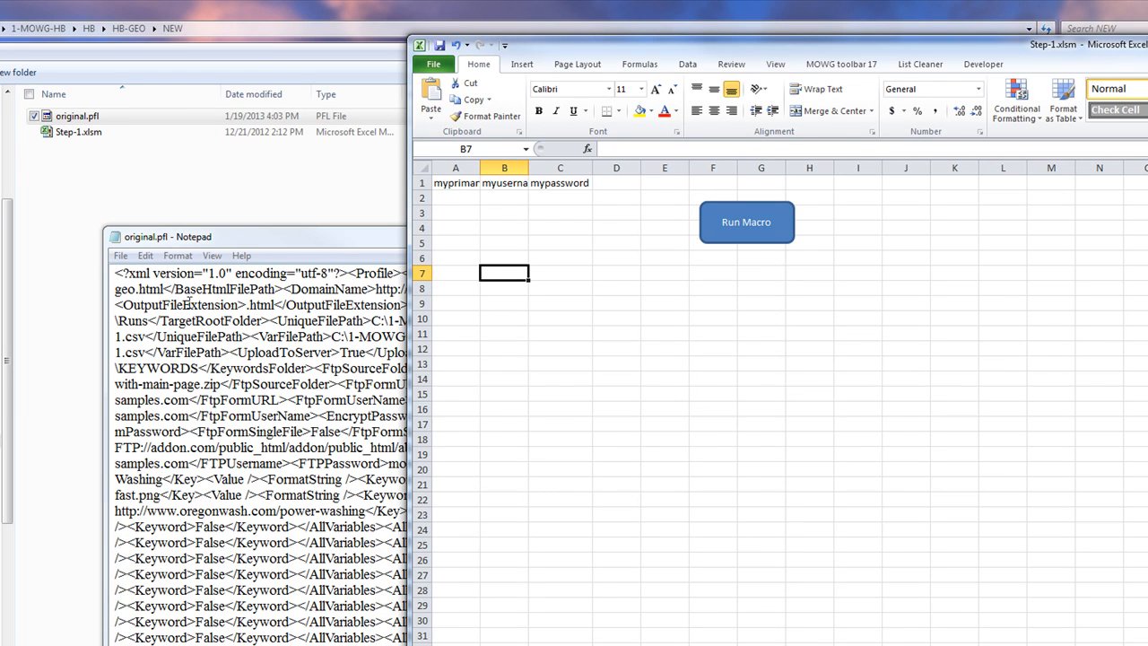
left_click_drag(189, 303, 448, 644)
left_click(456, 195)
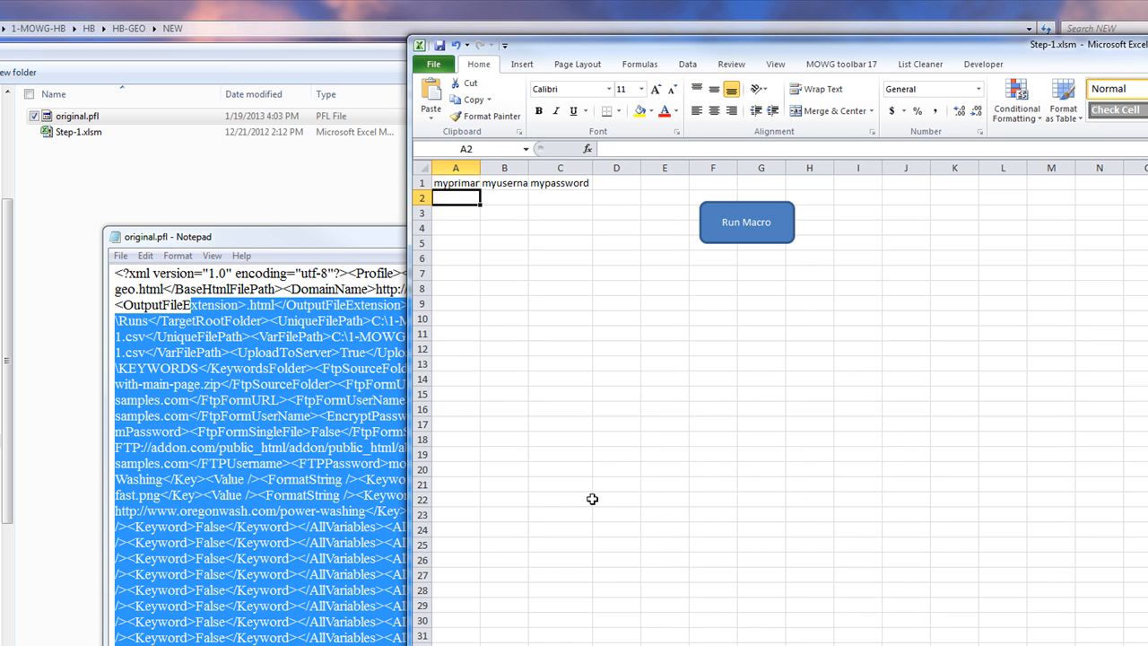
type("mowg-samples.com")
key("Tab")
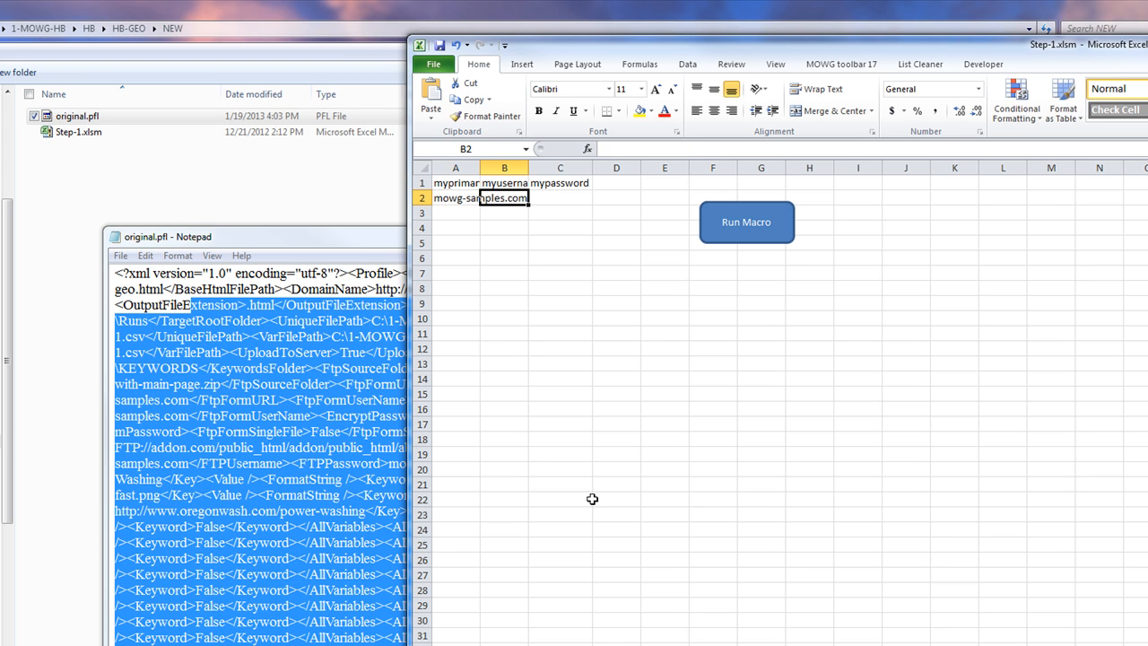
Enter the FTP username e-mail address from the profile in cell B2
left_click_drag(284, 290, 444, 644)
left_click(527, 186)
left_click(508, 183)
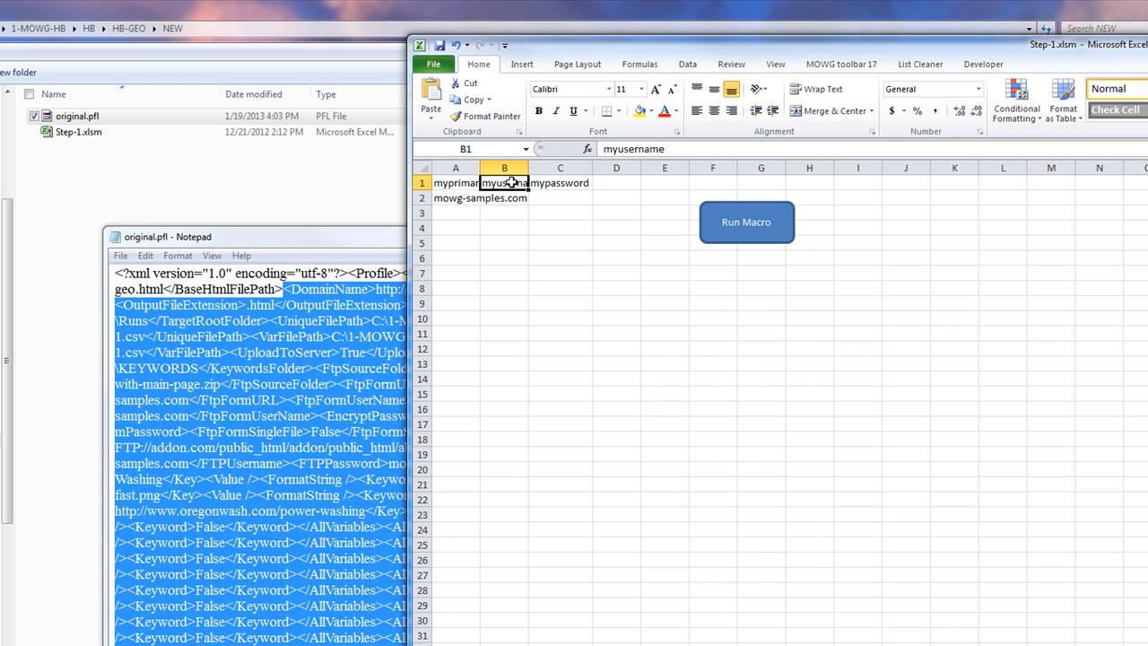
double_click(670, 149)
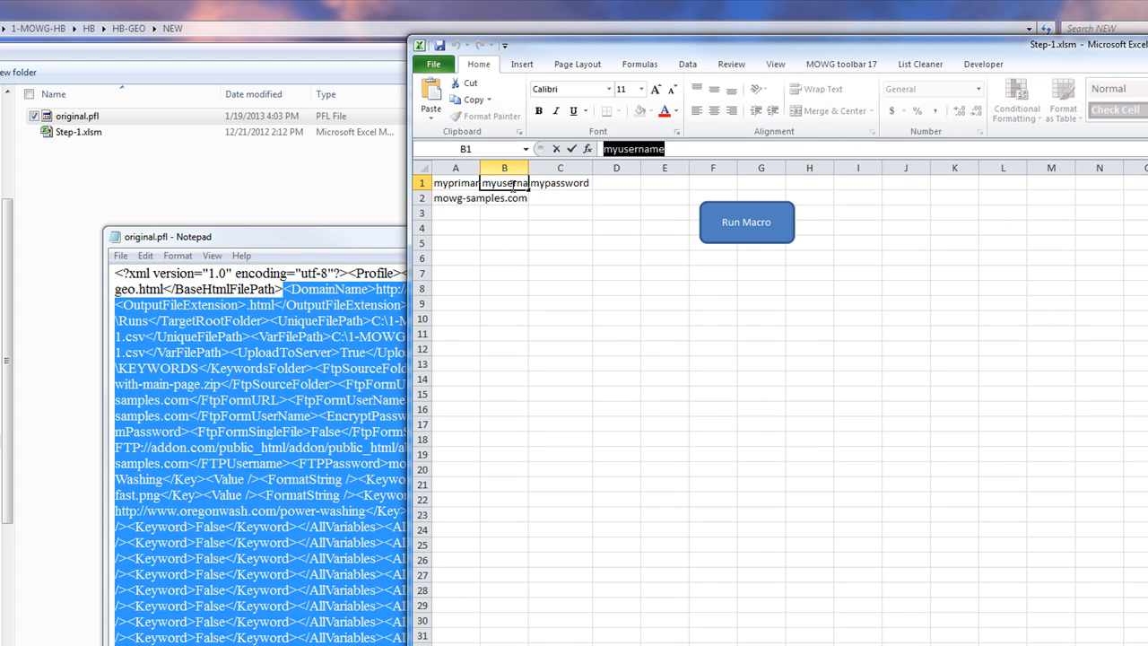
key("Return")
type("no")
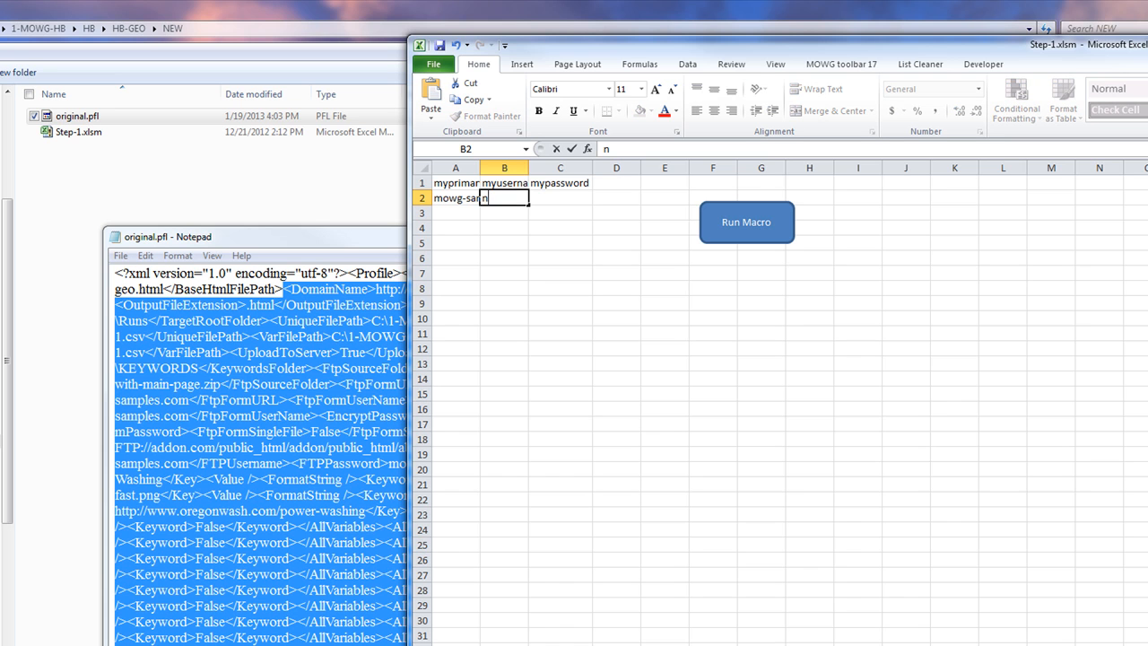
key("BackSpace")
key("Tab")
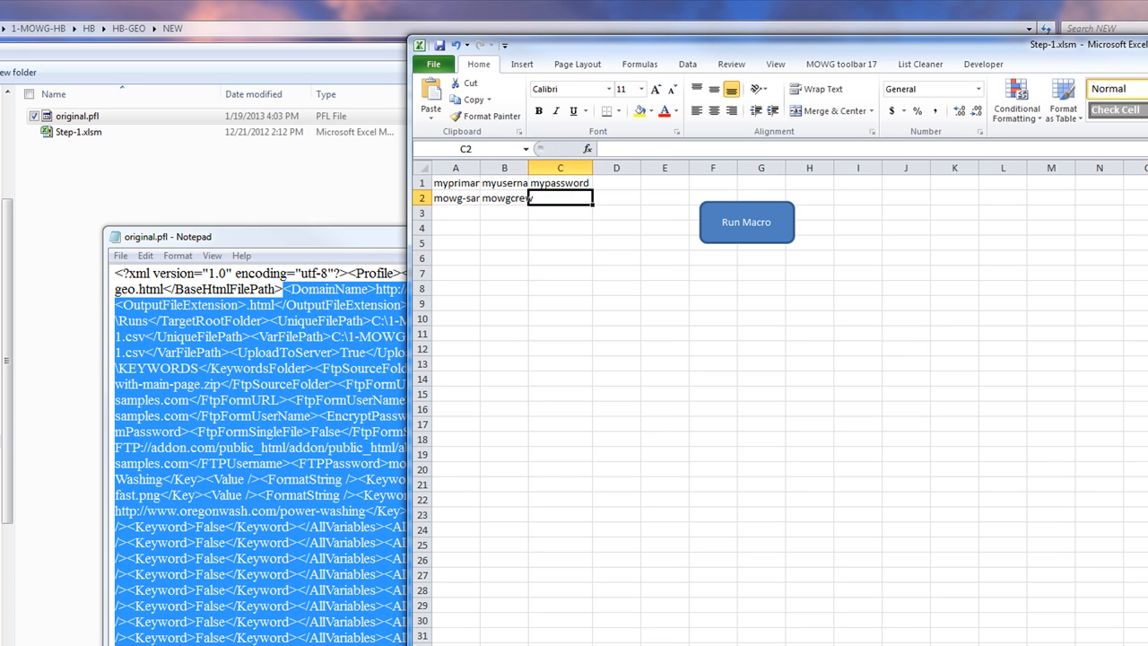
left_click(504, 195)
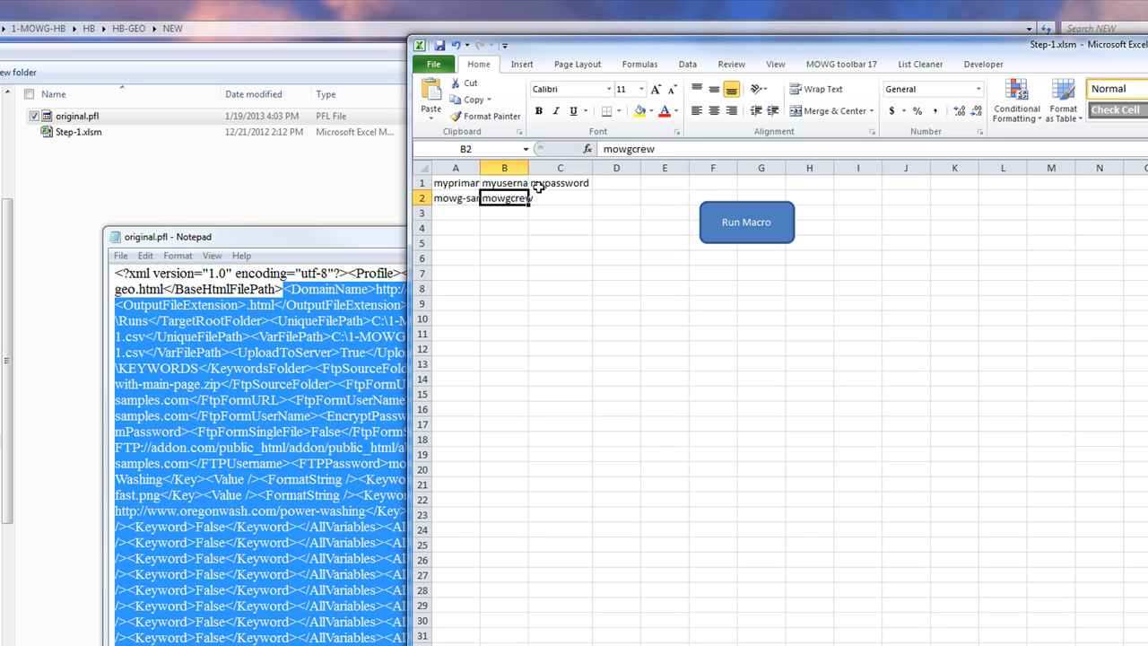
left_click(661, 148)
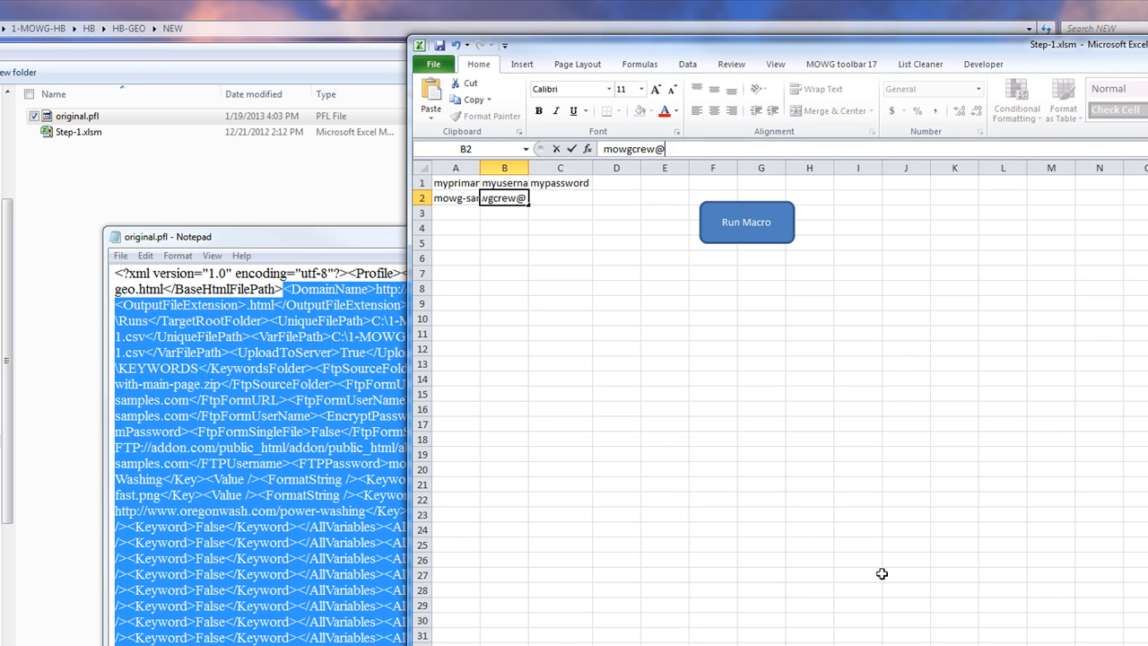
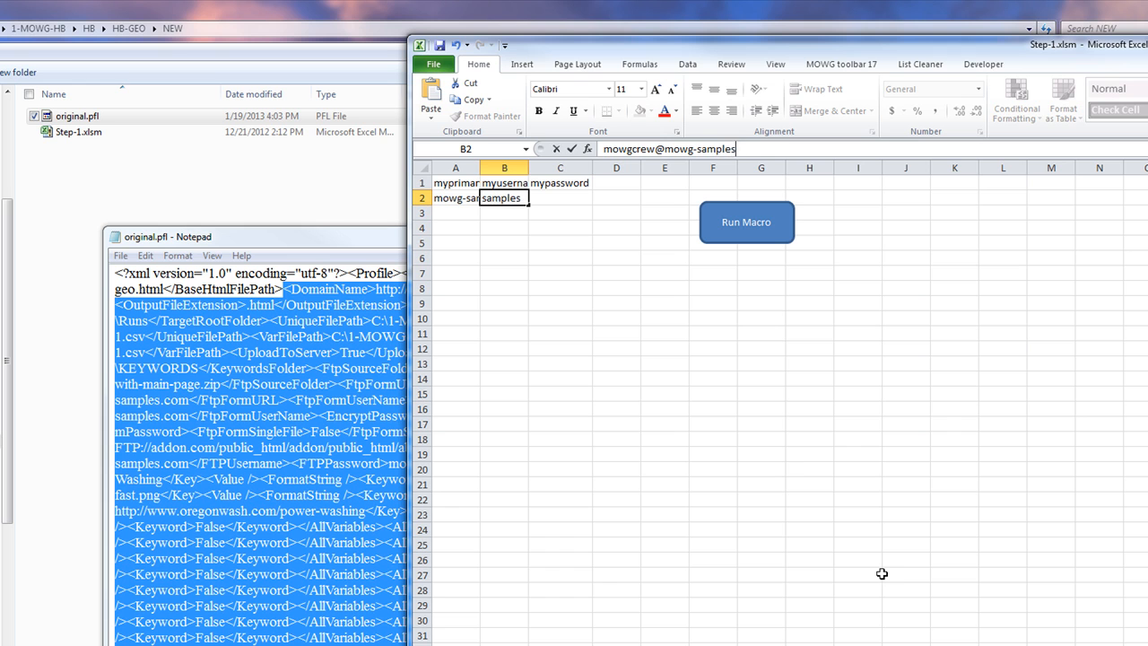
left_click(572, 149)
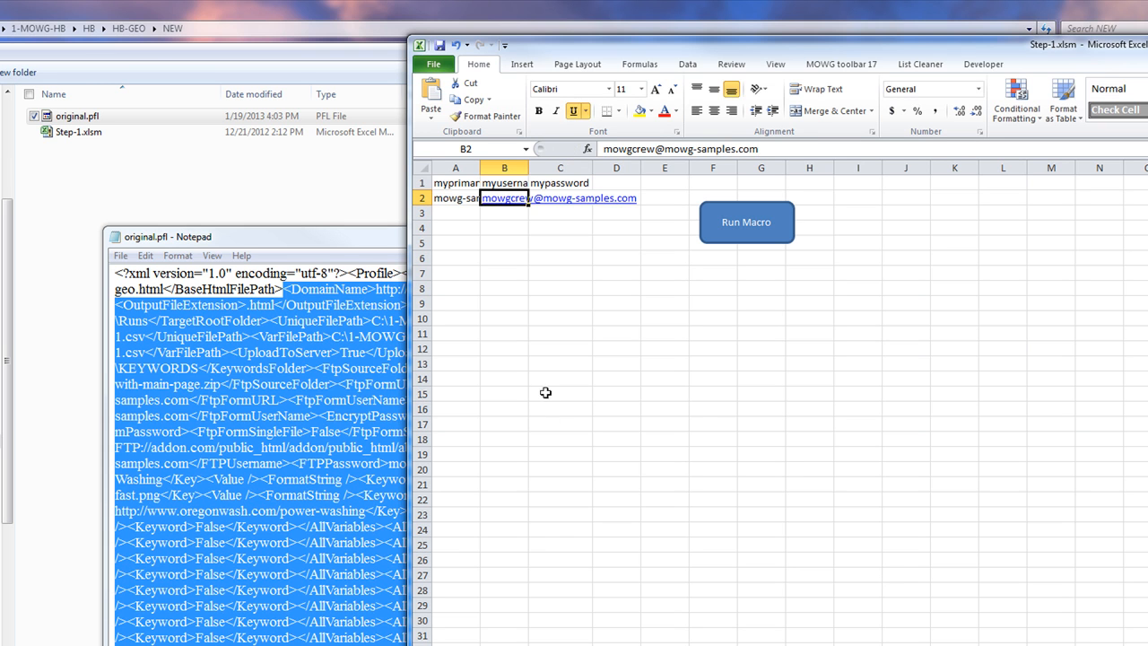
Remove the hyperlink from the username e-mail in B2
right_click(506, 203)
left_click(567, 492)
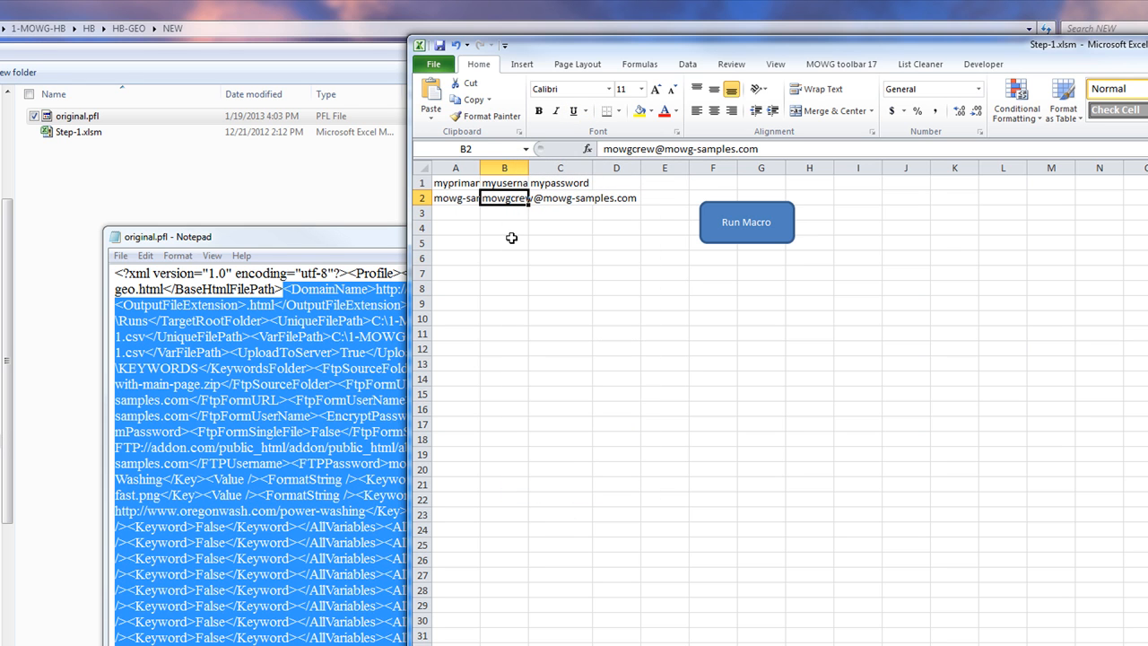
right_click(506, 196)
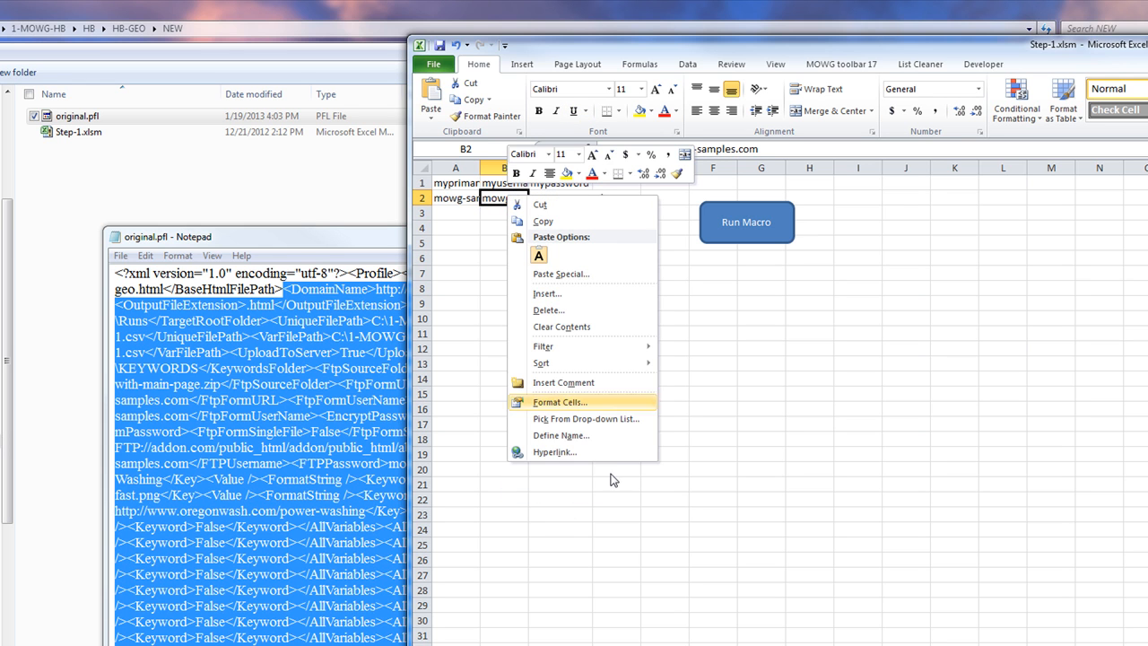
left_click(453, 250)
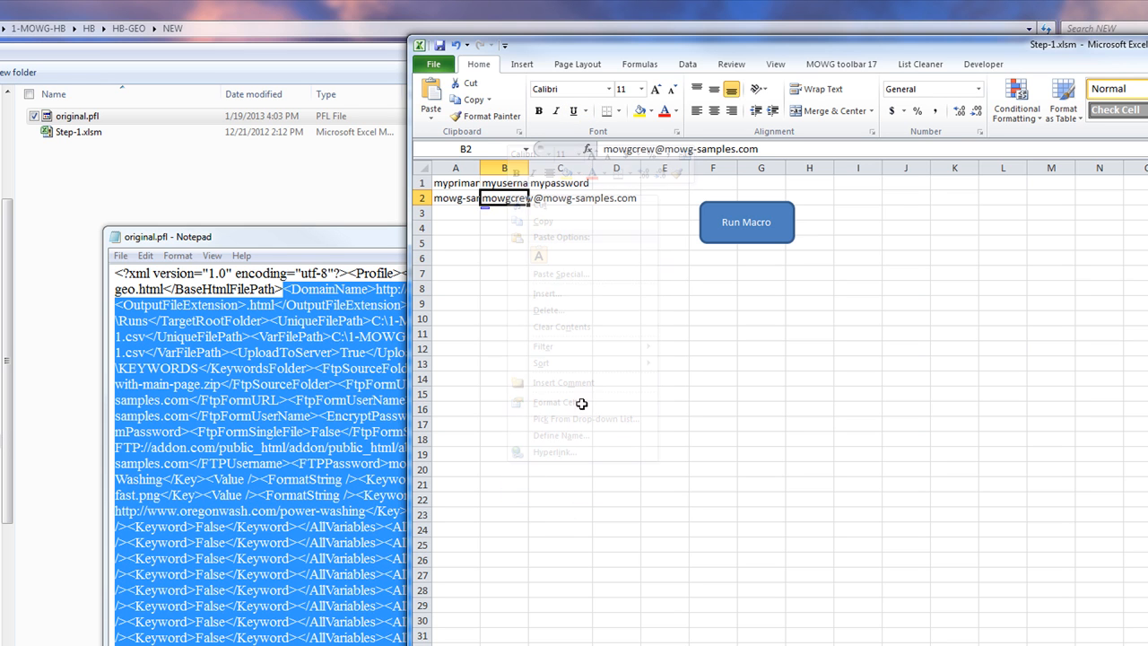
Enter a dummy sample password in cell C2
left_click(554, 197)
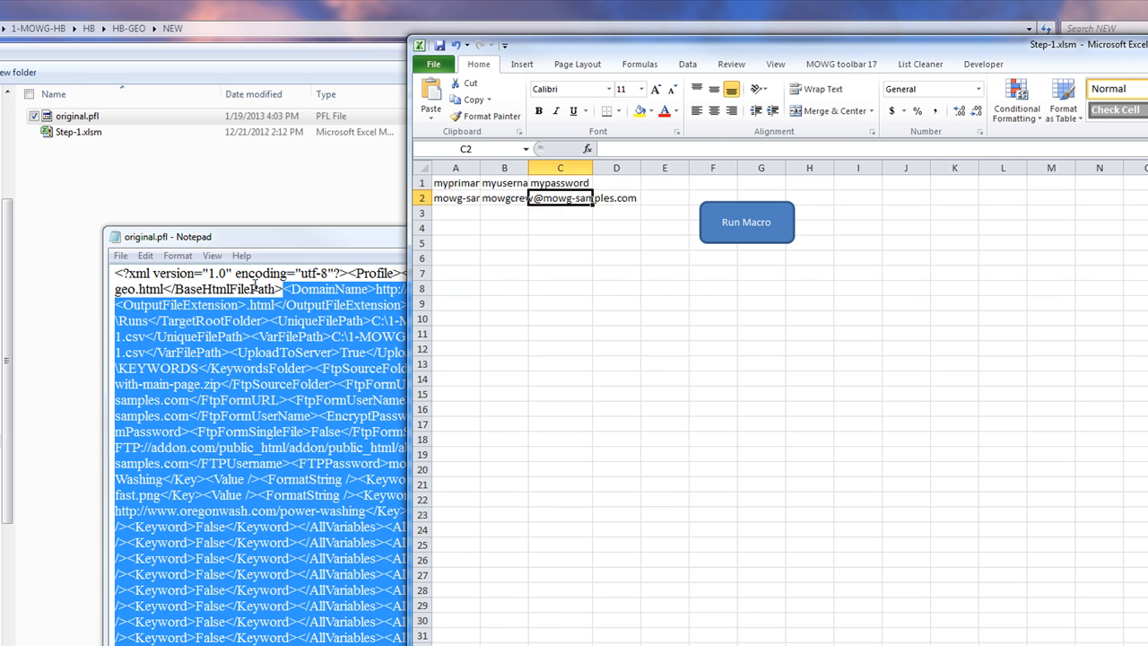
left_click(249, 287)
left_click_drag(230, 289, 780, 638)
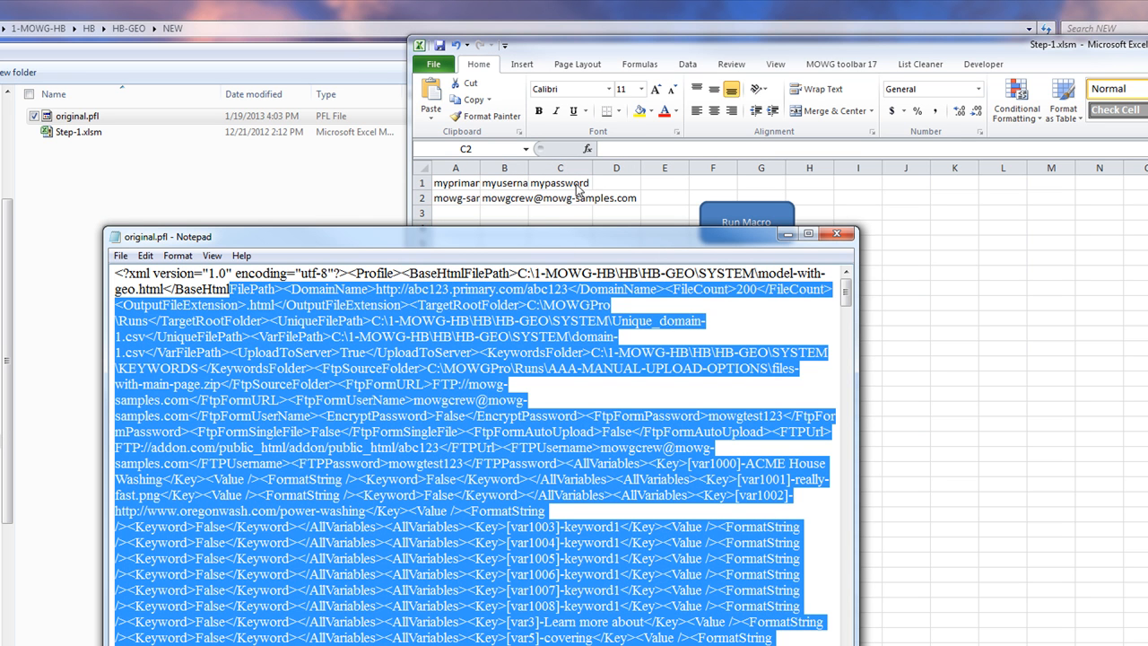
left_click(565, 194)
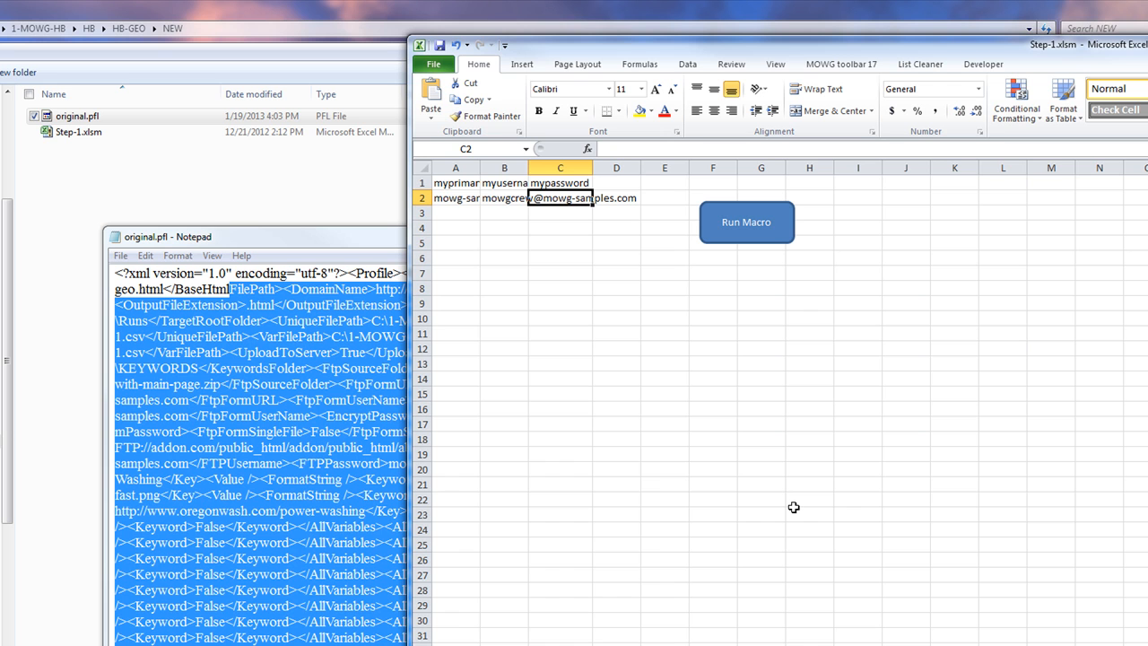
type("asadfjkl")
left_click(541, 318)
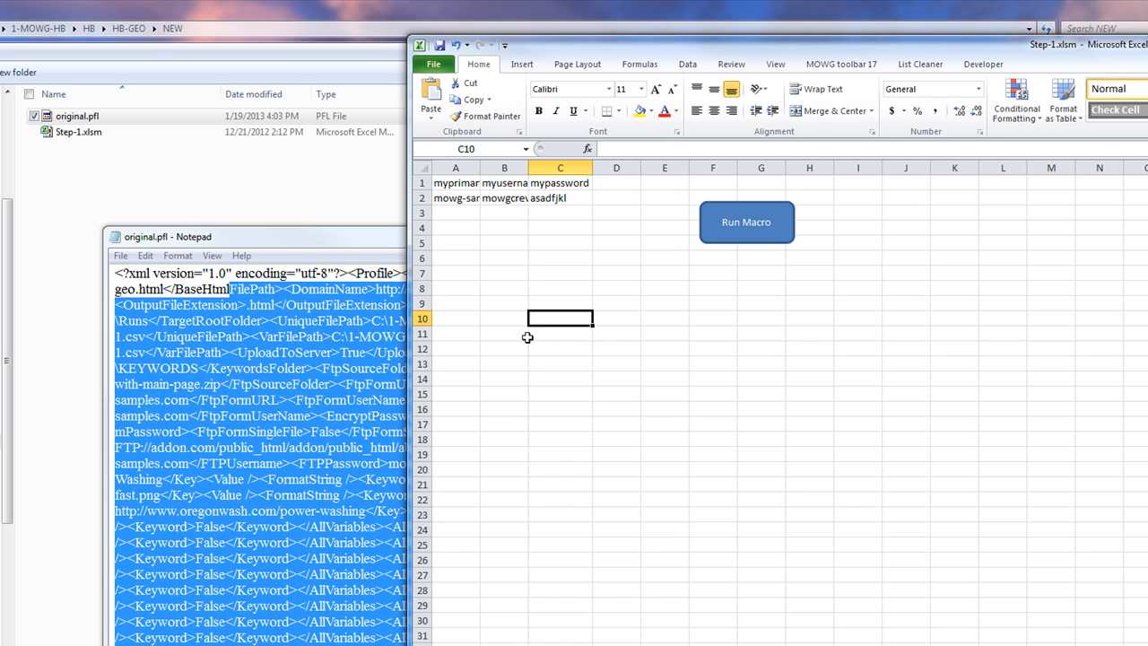
Close the Notepad profile and select cell A3
left_click(292, 238)
left_click(835, 233)
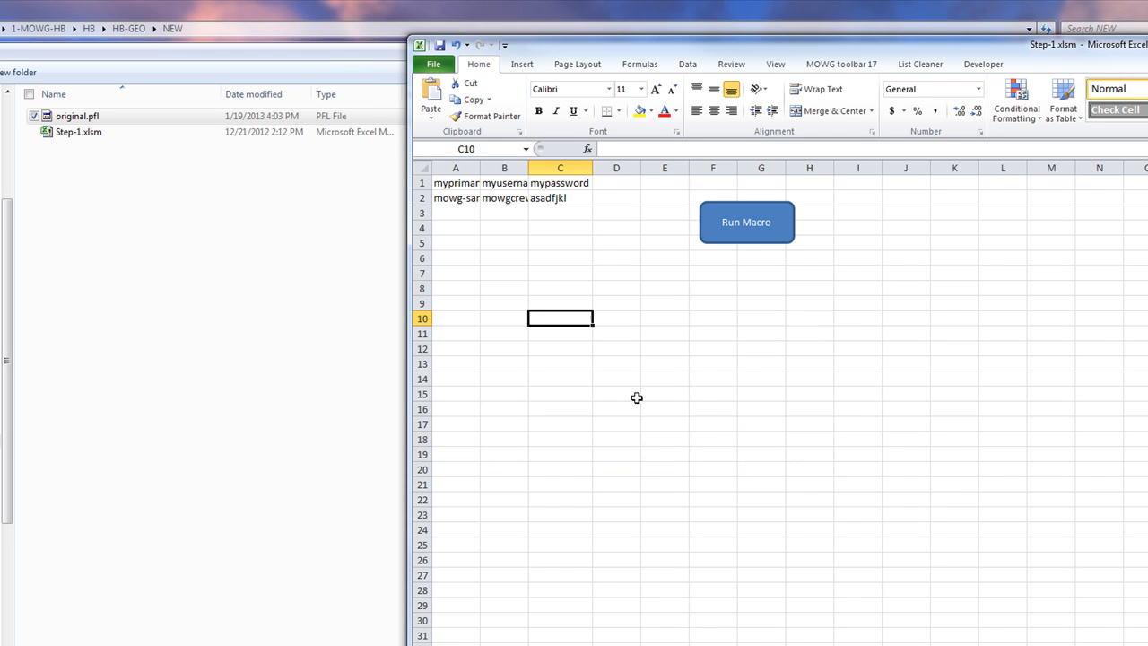
left_click(457, 211)
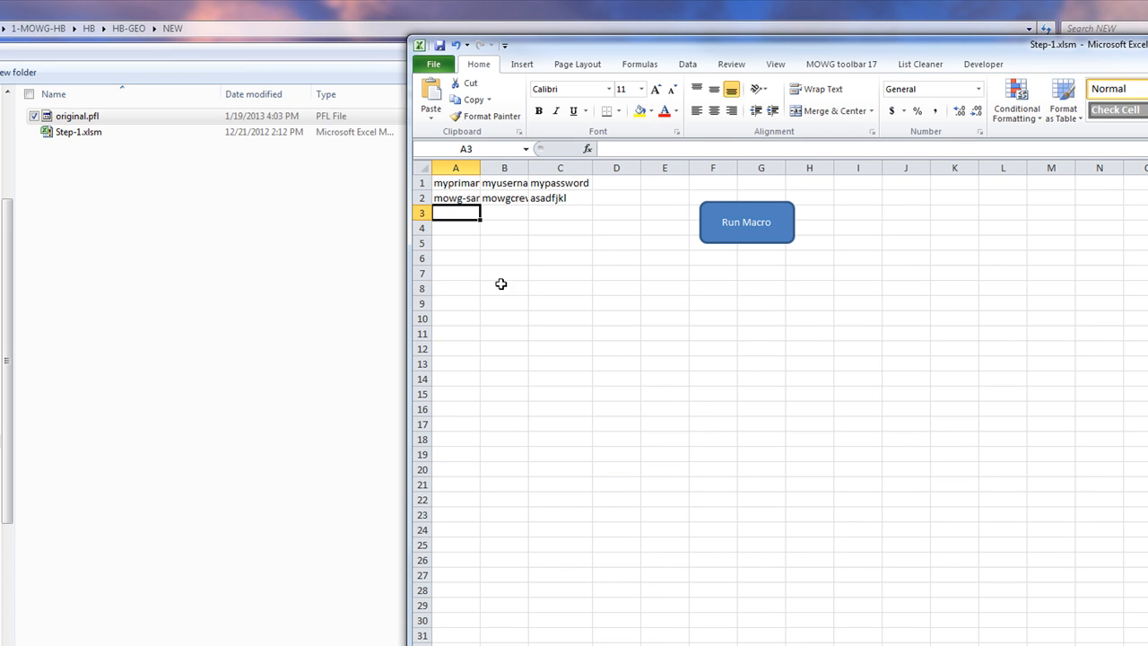
Start the Generate Profiles macro and browse to the HB-GEO\NEW folder
left_click(750, 230)
left_click(1032, 392)
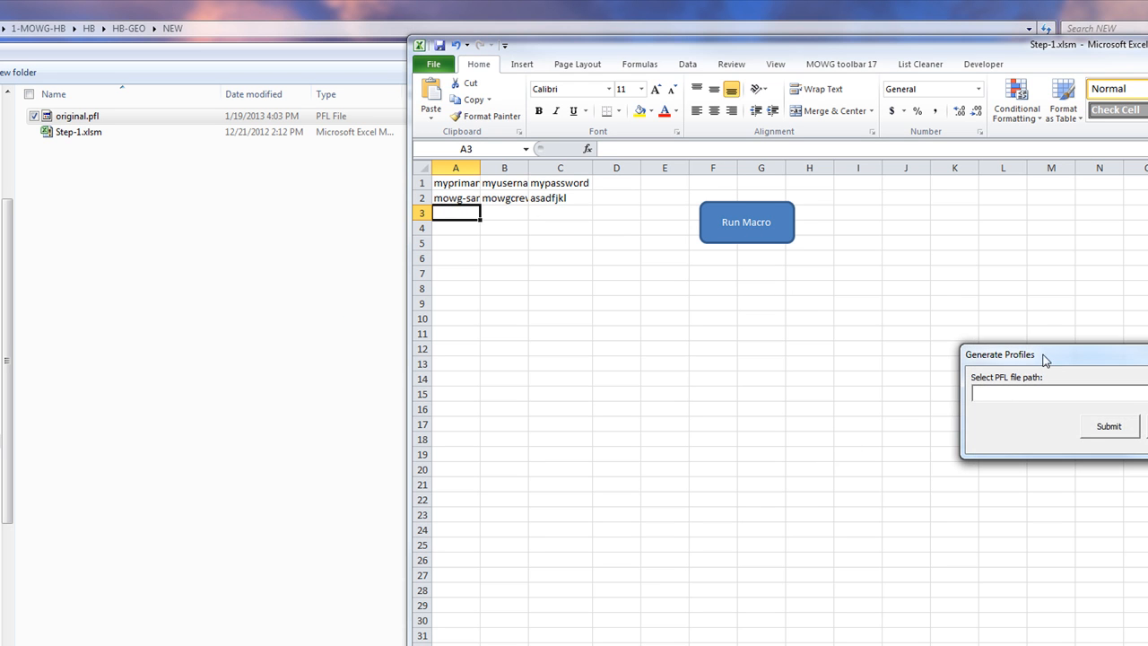
left_click_drag(1044, 358, 838, 342)
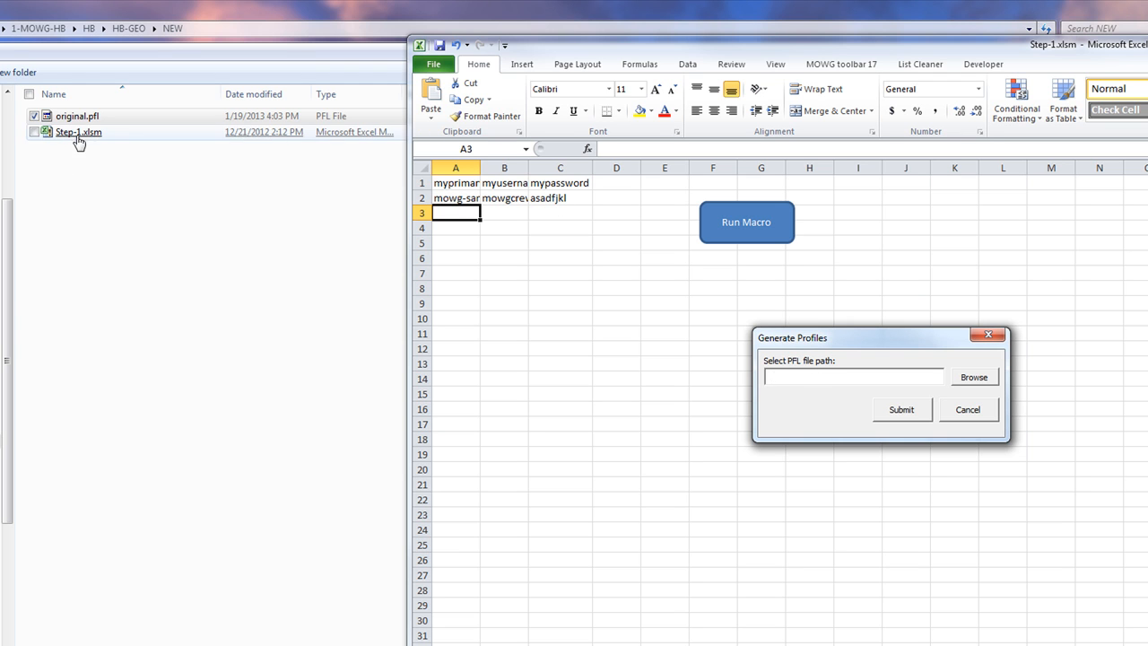
left_click(976, 379)
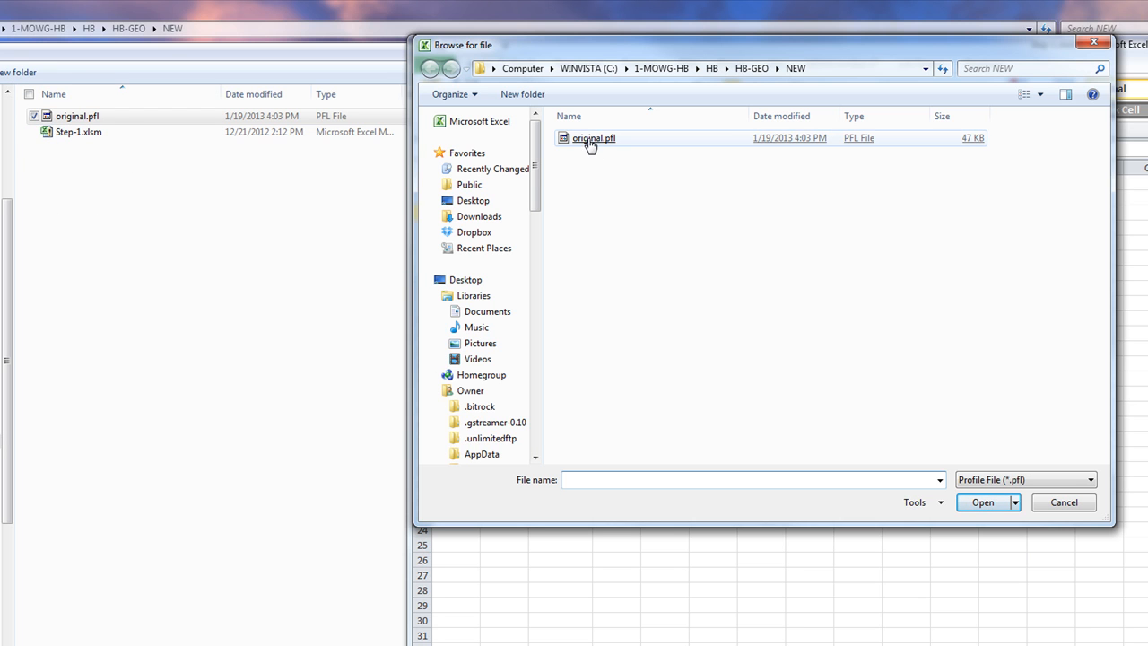
left_click(711, 69)
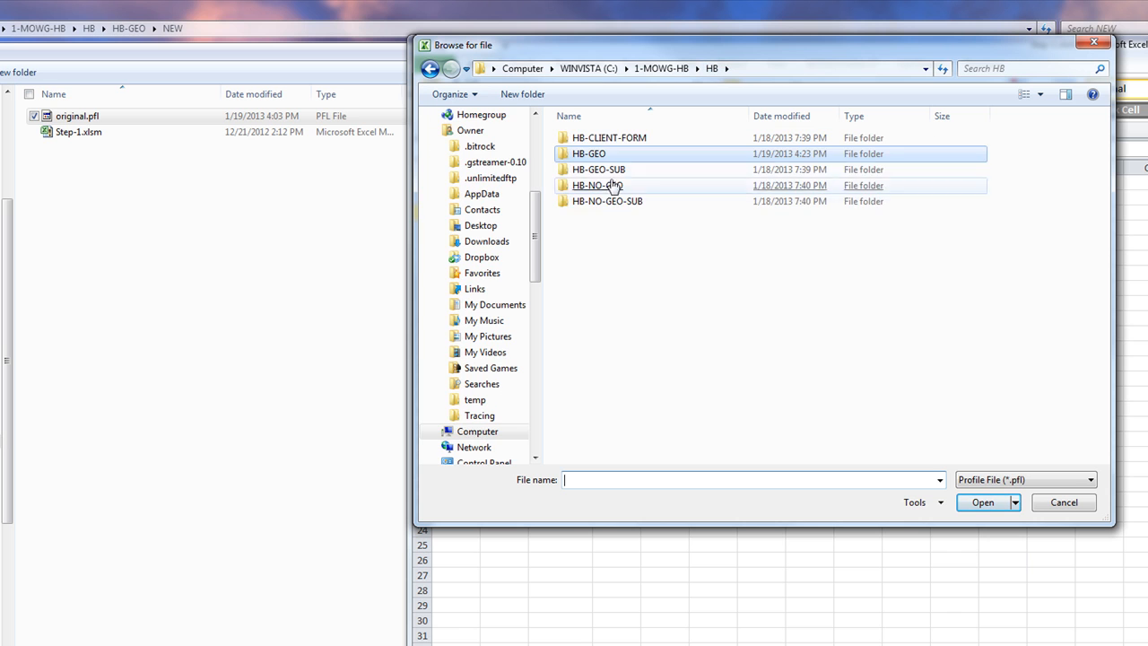
double_click(602, 170)
double_click(612, 143)
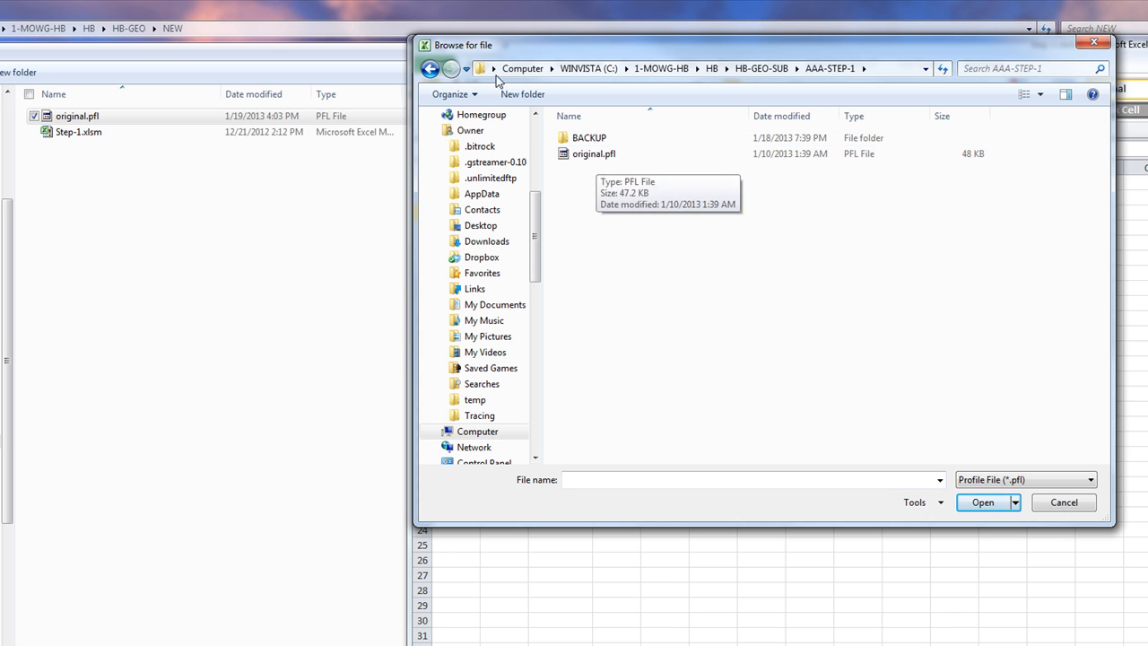
left_click(430, 70)
left_click(429, 70)
left_click(429, 70)
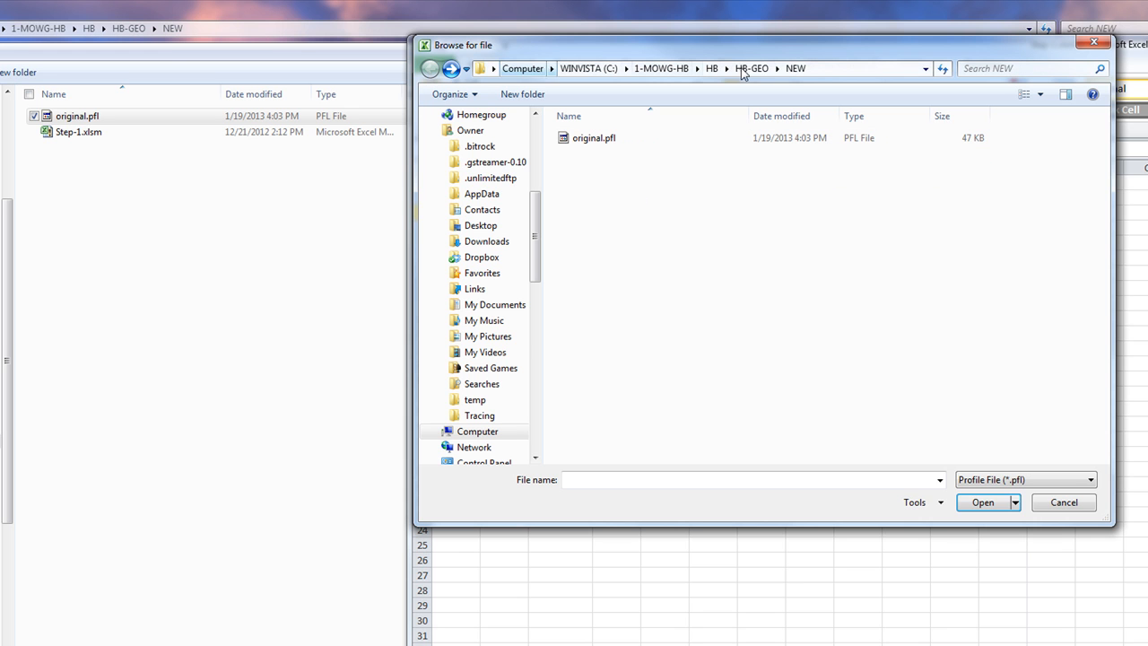
left_click(803, 69)
left_click(699, 253)
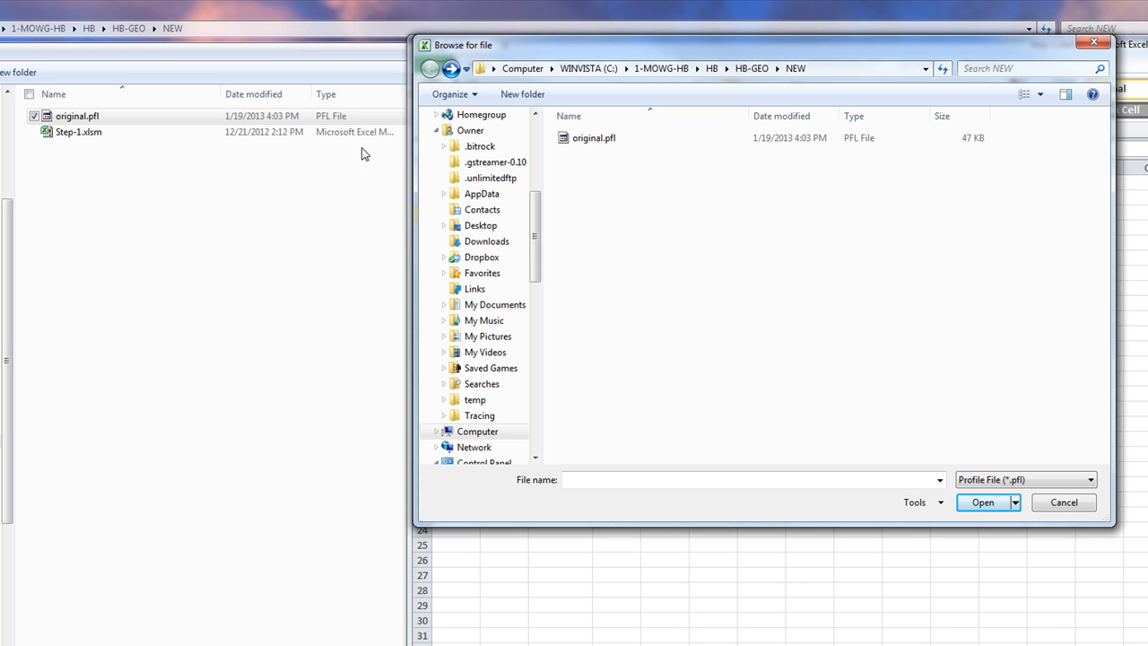
Generate original-mowg-samples.pfl from original.pfl and dismiss the success message
double_click(594, 139)
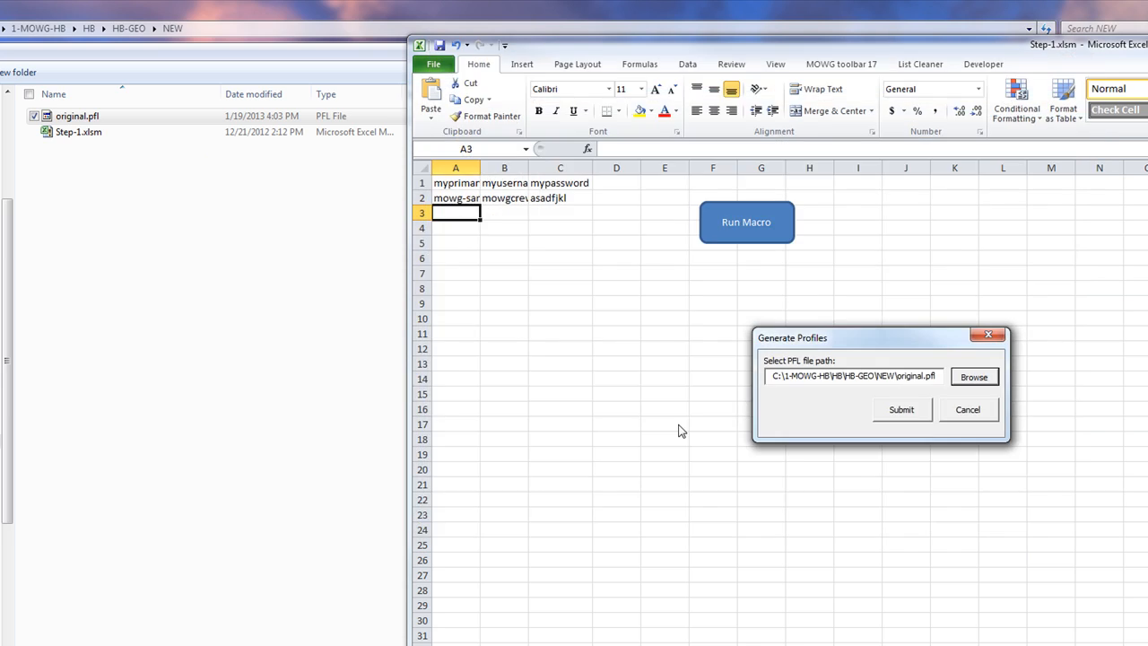
left_click(901, 411)
left_click(548, 450)
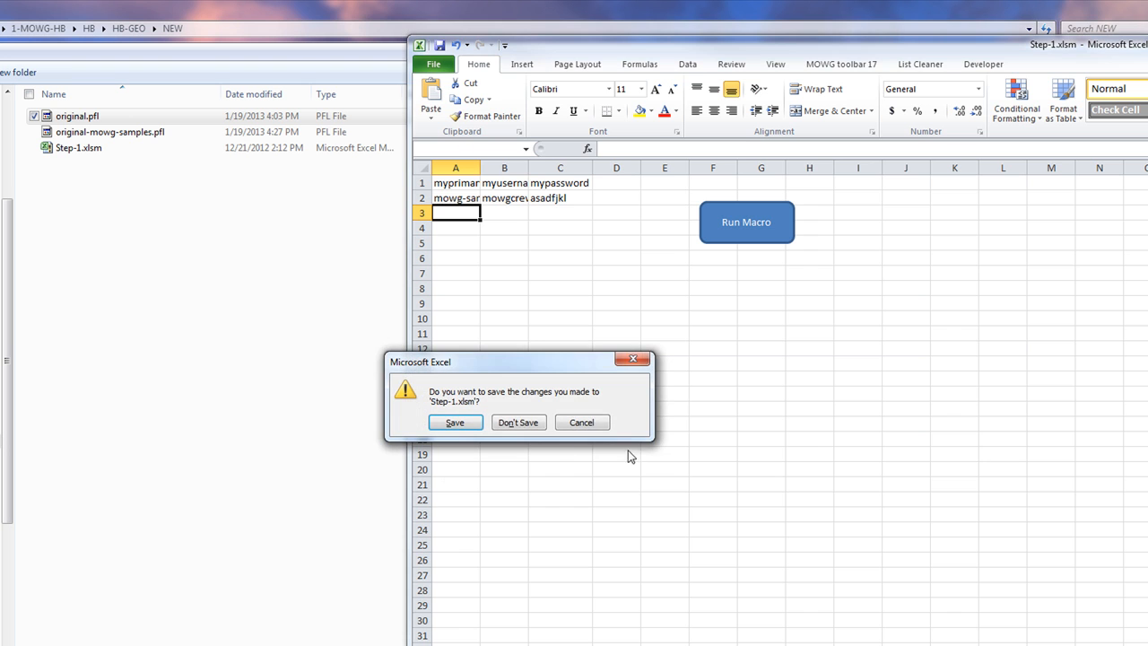
Save Step-1.xlsm and select original-mowg-samples.pfl in Explorer
left_click(453, 424)
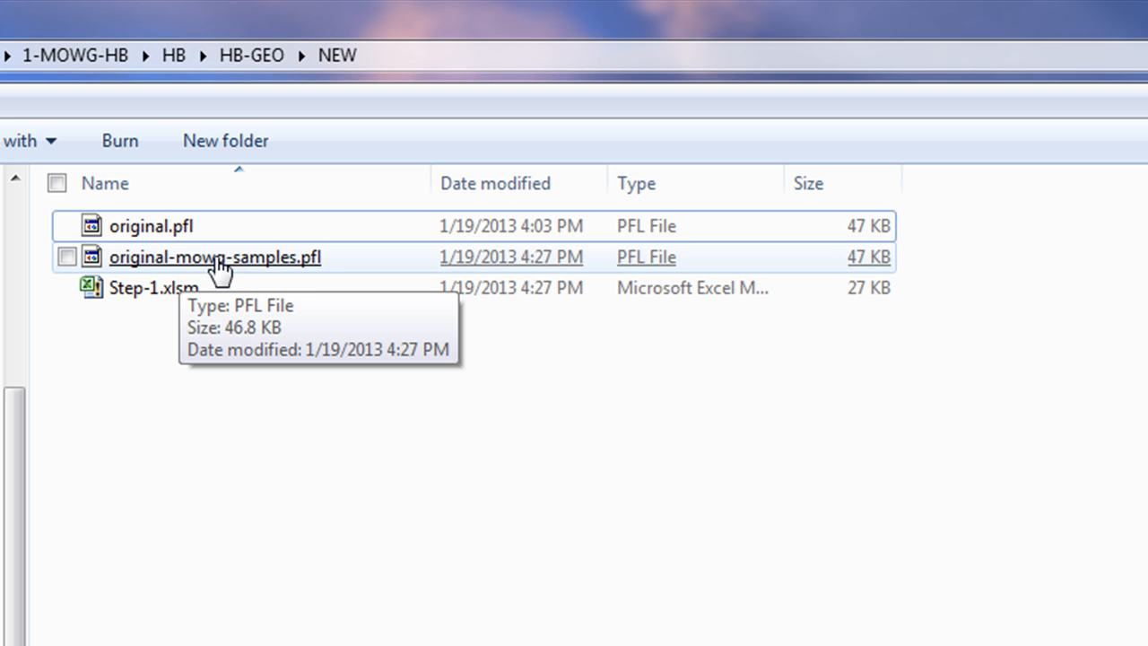
left_click(220, 269)
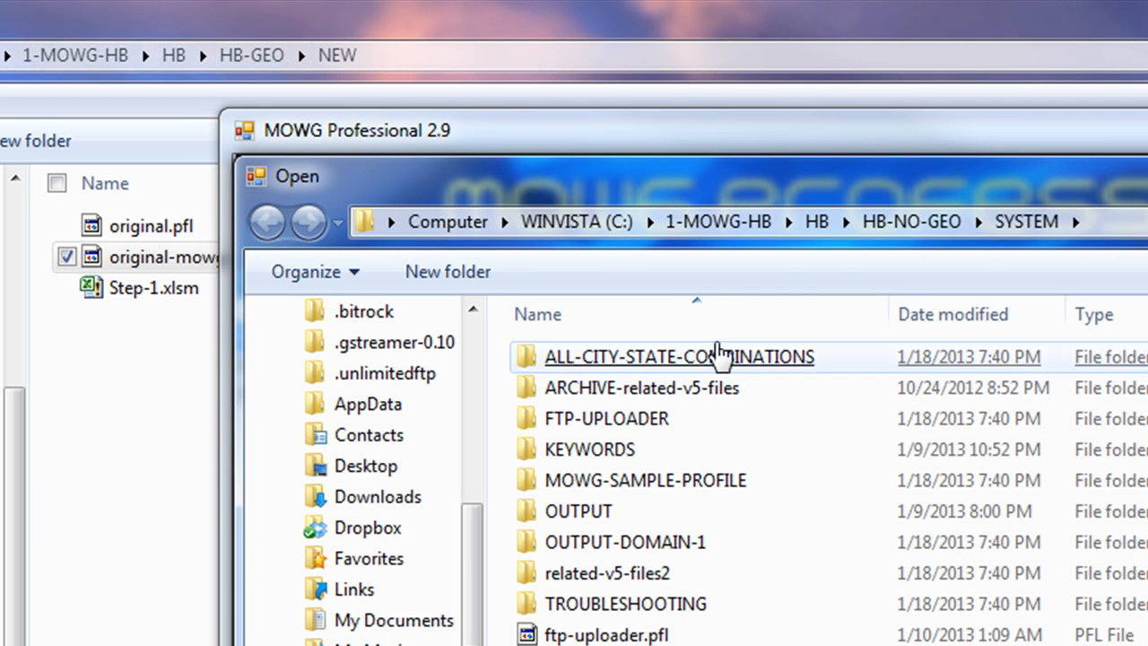
Load original-mowg-samples.pfl from HB-GEO\NEW into MOWG Professional, then return to original.pfl
left_click(818, 221)
left_click(602, 395)
key("Return")
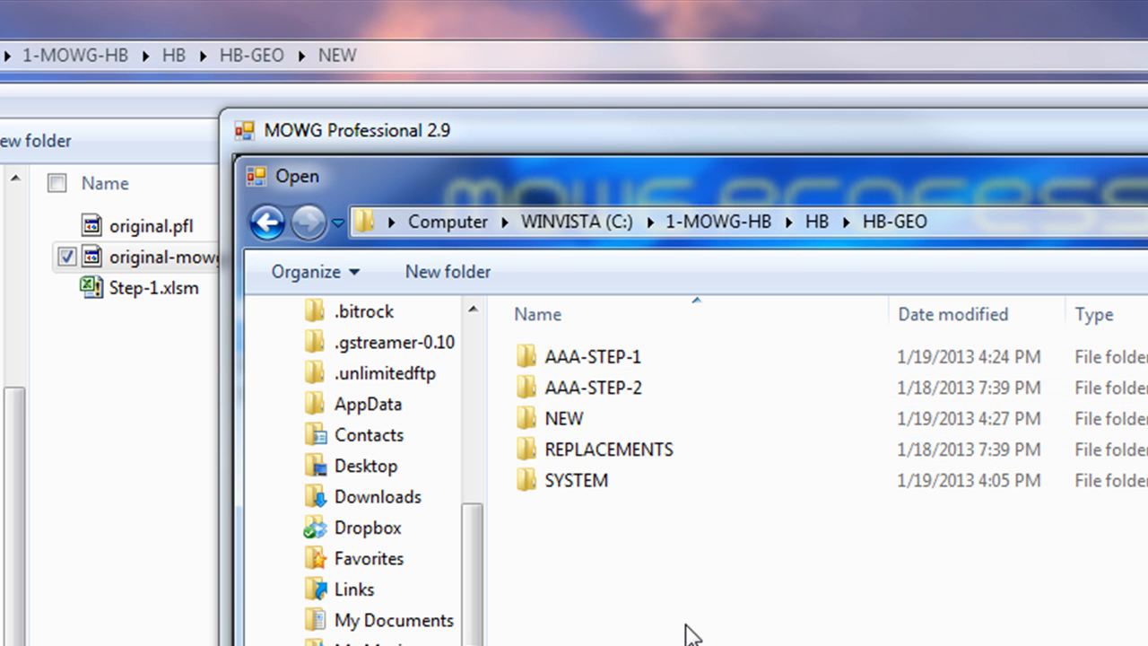
left_click(570, 418)
key("Return")
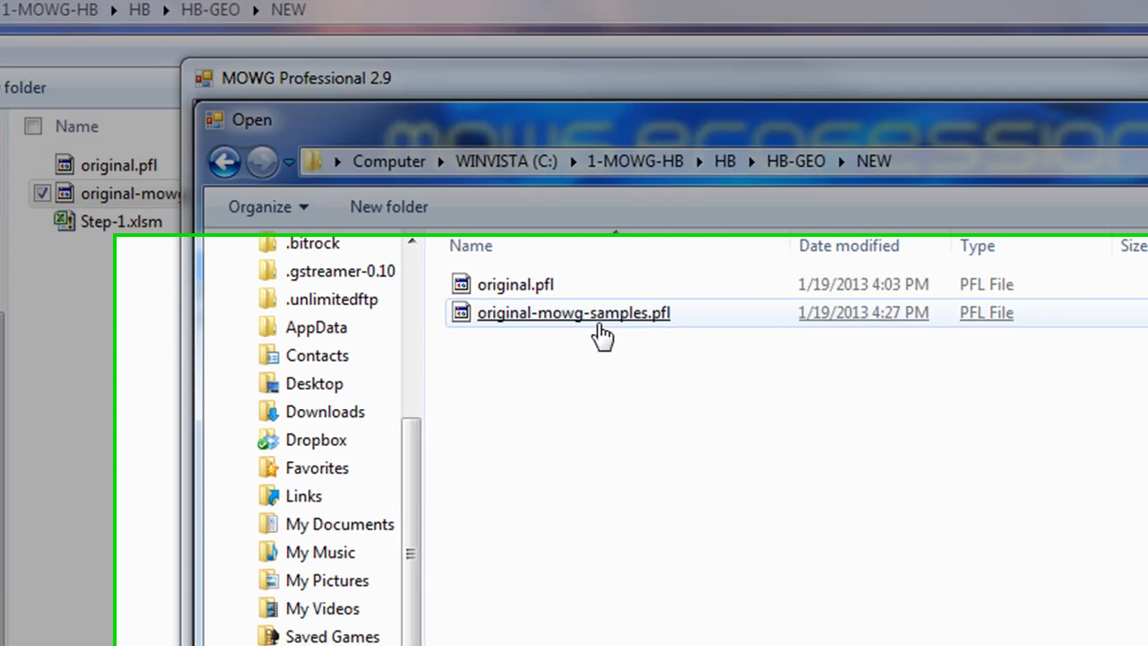
double_click(598, 326)
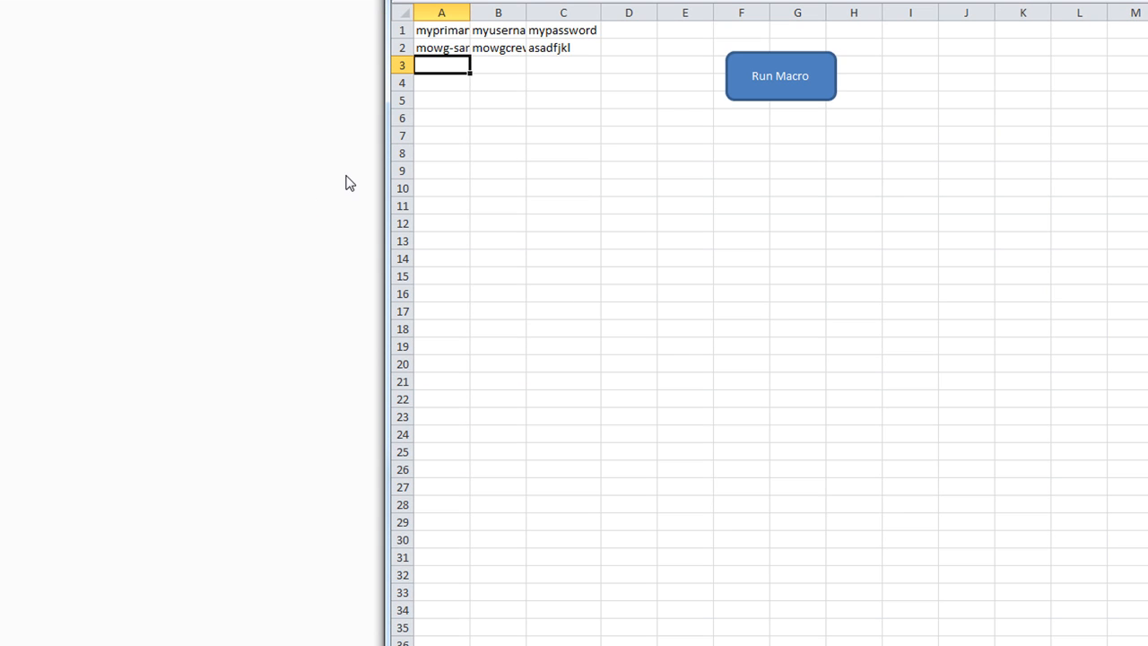
left_click(455, 33)
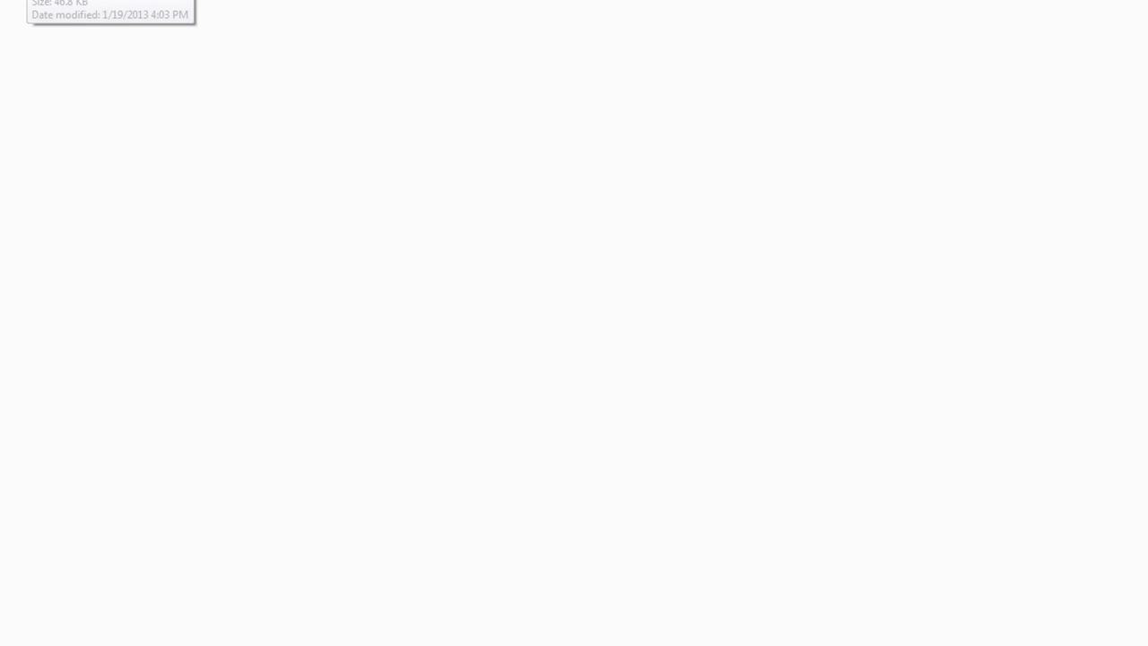
right_click(18, 2)
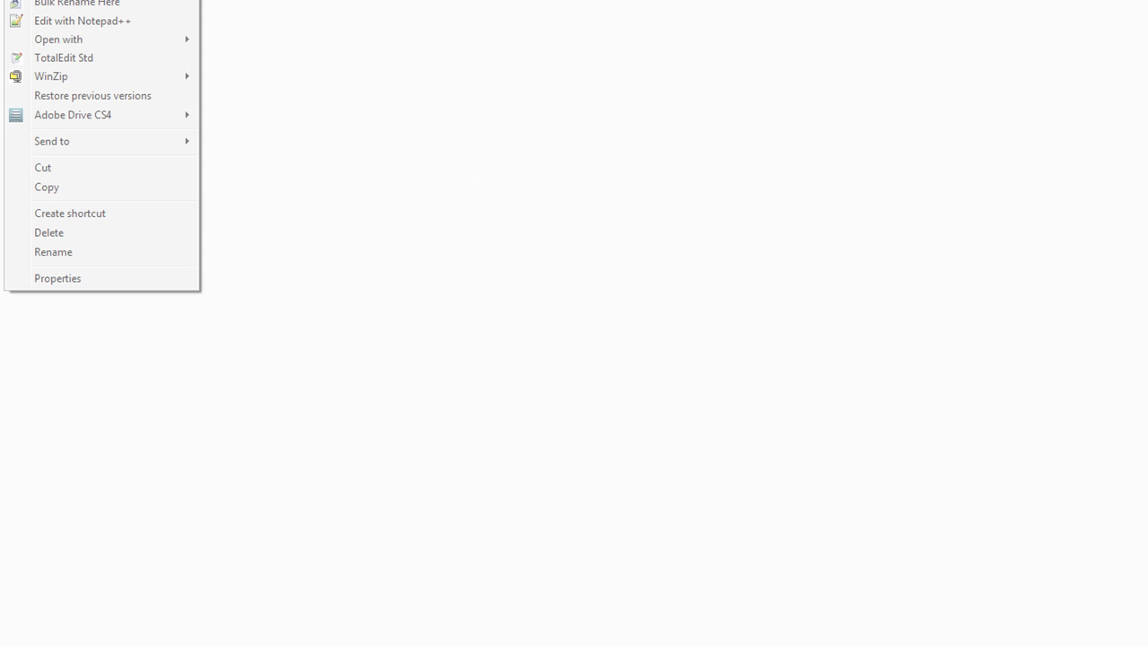
Open original.pfl in Notepad and replace every primary.com with myprimary
mouse_move(113, 38)
left_click(289, 58)
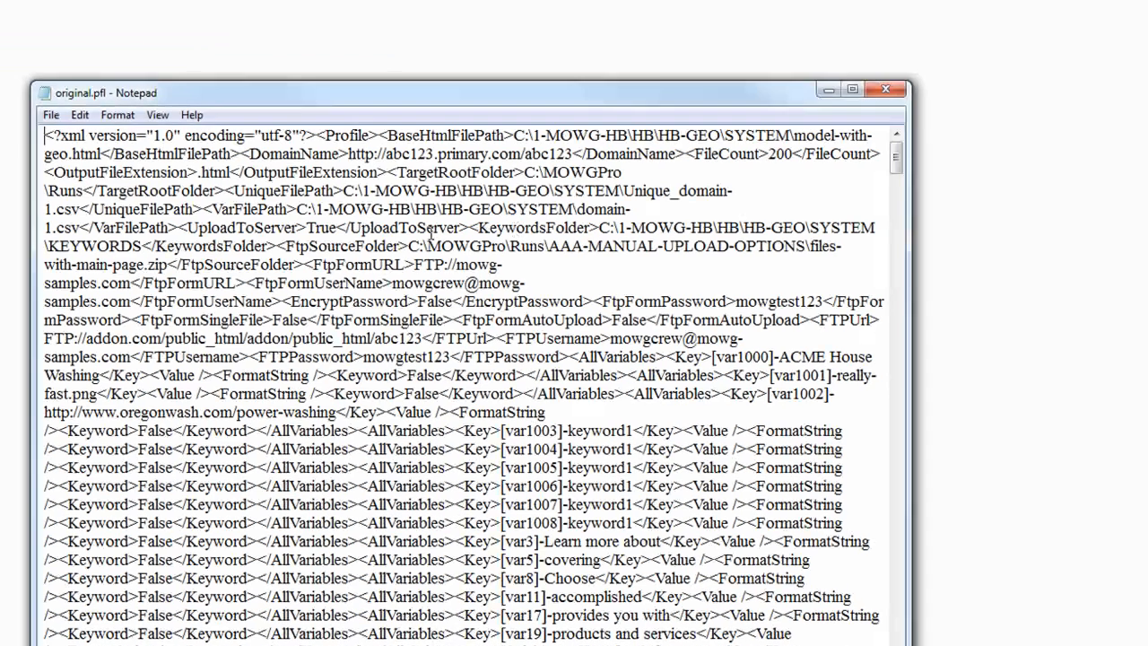
left_click_drag(523, 153, 438, 154)
key("ctrl+c")
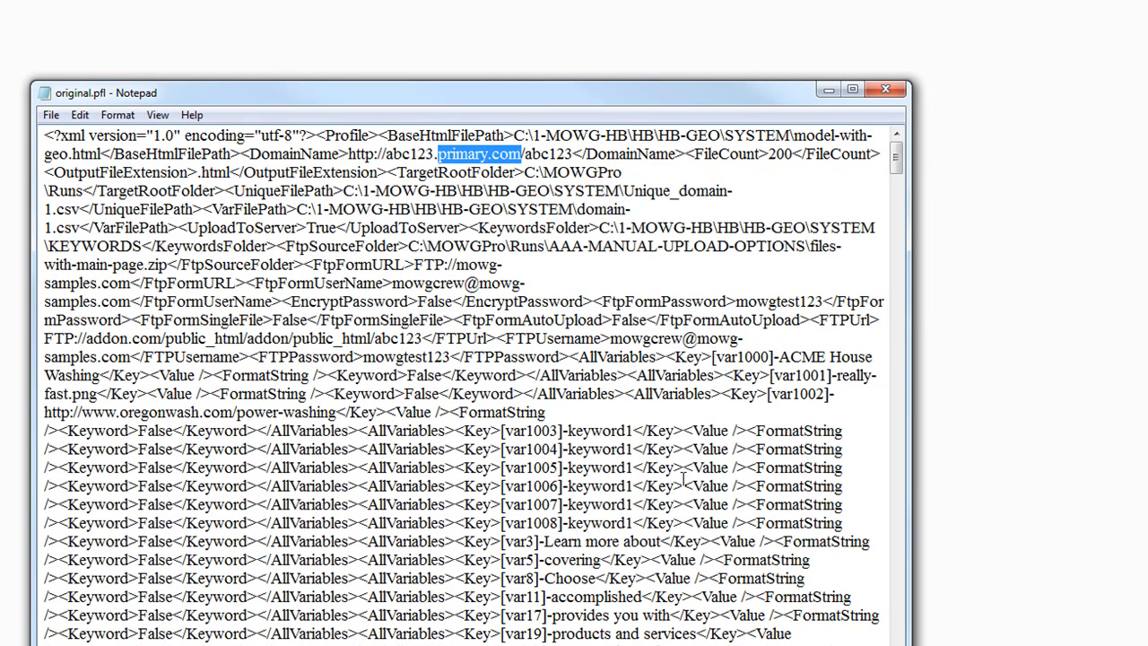
key("ctrl+h")
key("ctrl+v")
left_click(234, 259)
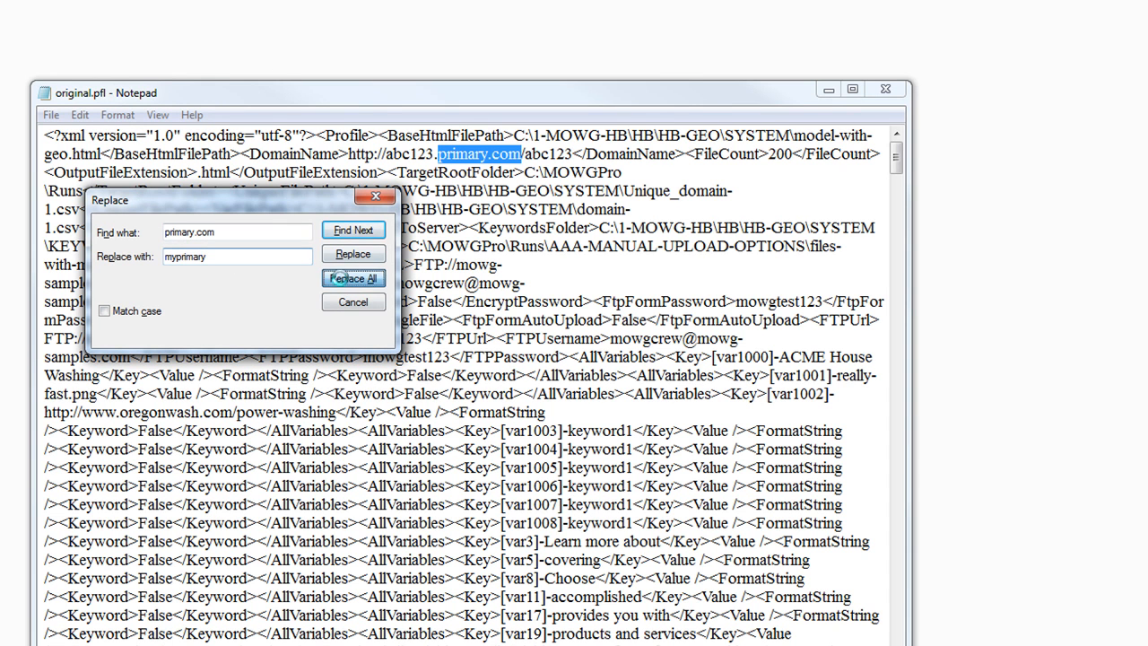
left_click(341, 280)
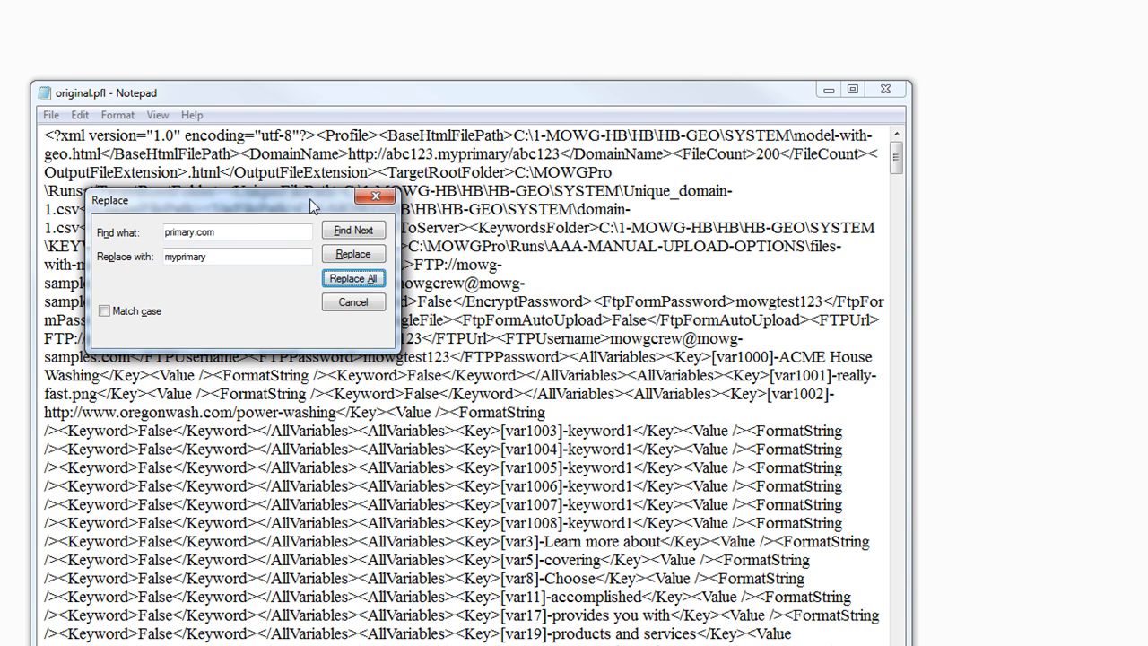
left_click_drag(307, 200, 321, 304)
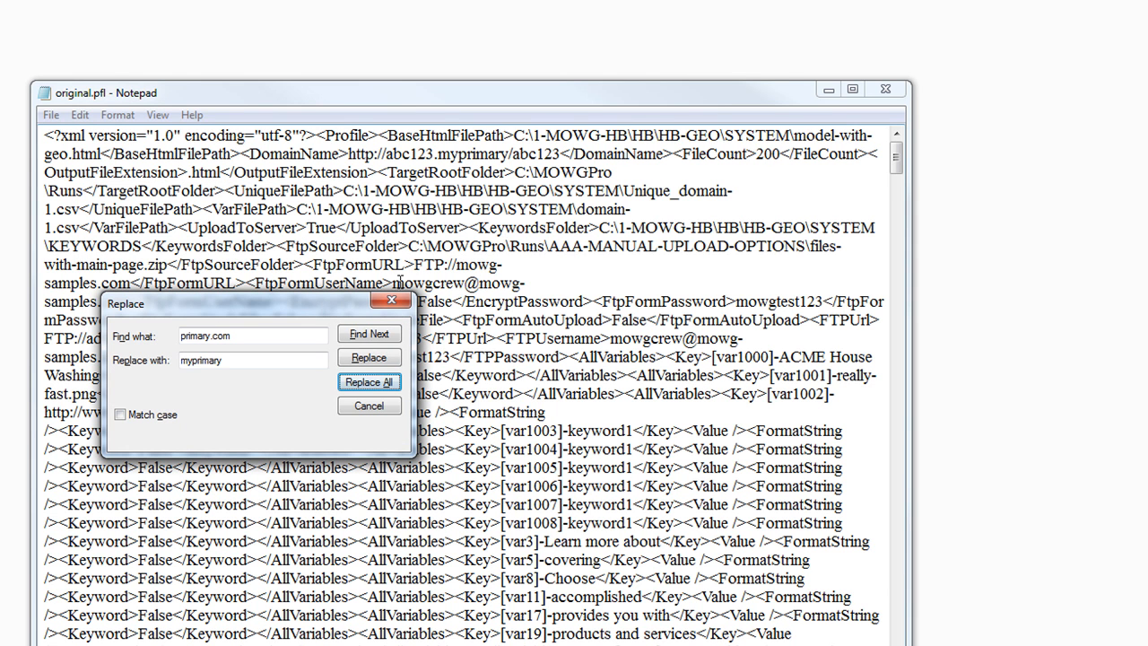
left_click_drag(362, 306, 379, 358)
Replace the FTP username e-mail with myusername throughout
left_click_drag(392, 283, 131, 302)
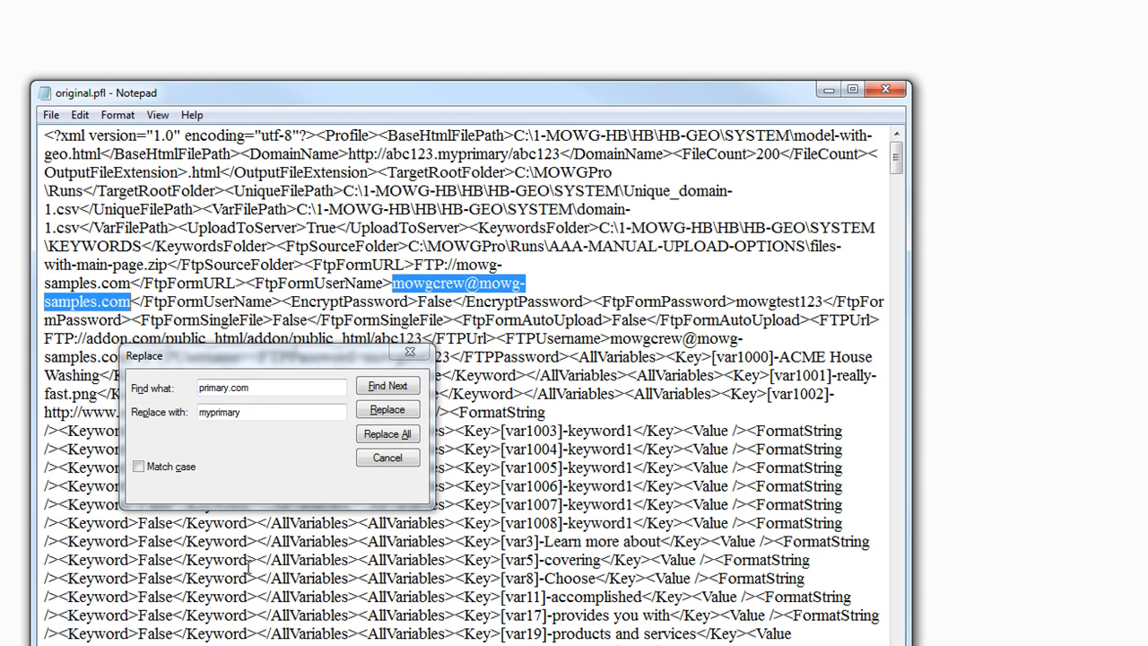
key("ctrl+h")
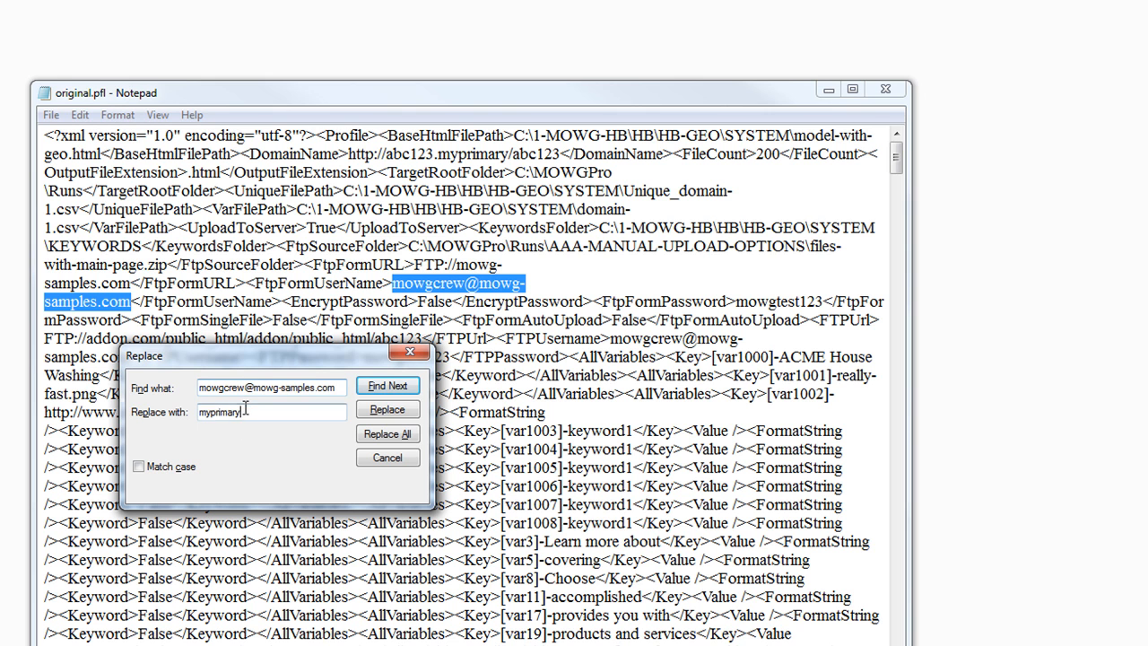
left_click_drag(212, 412, 243, 411)
type("username")
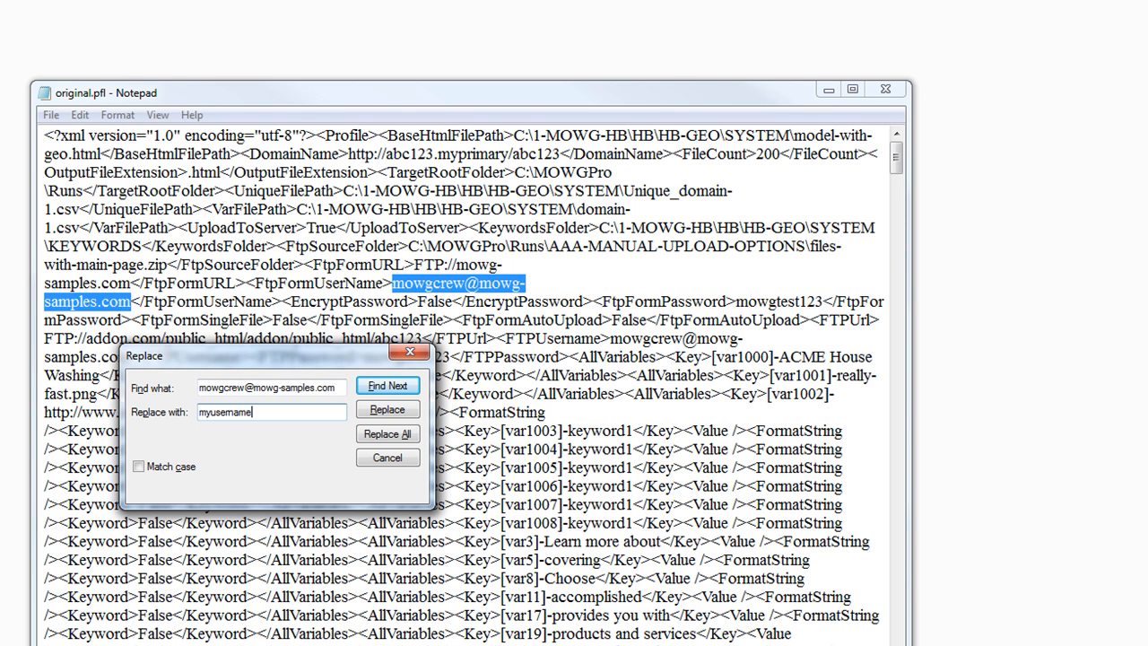
left_click(388, 434)
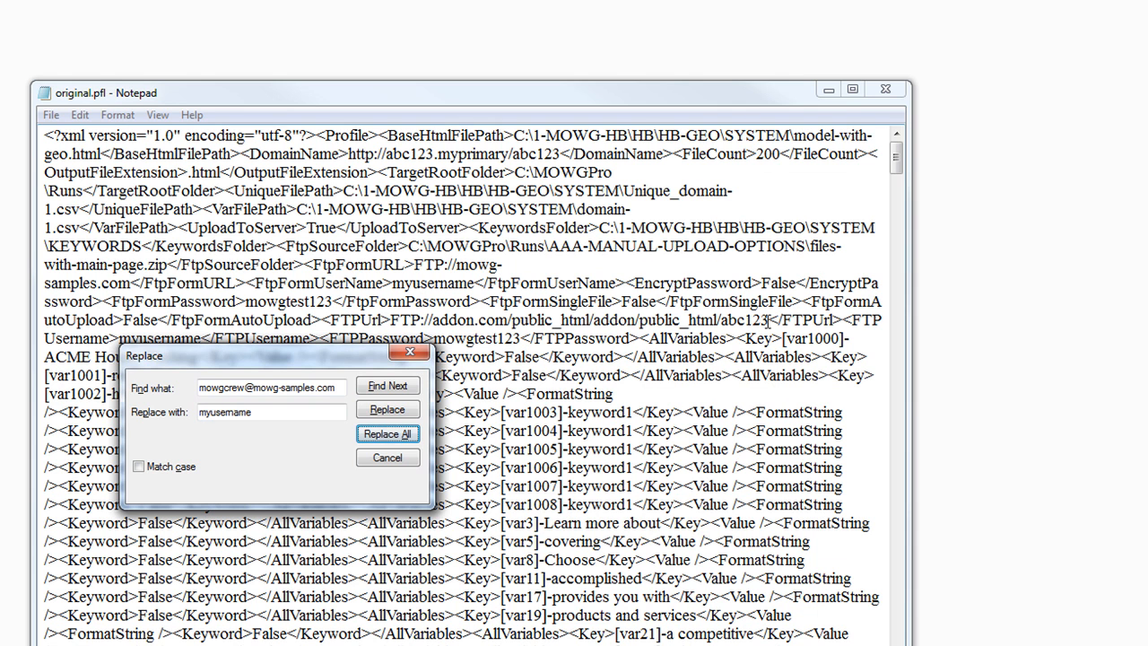
left_click_drag(311, 361, 384, 446)
left_click_drag(520, 338, 434, 339)
key("ctrl+c")
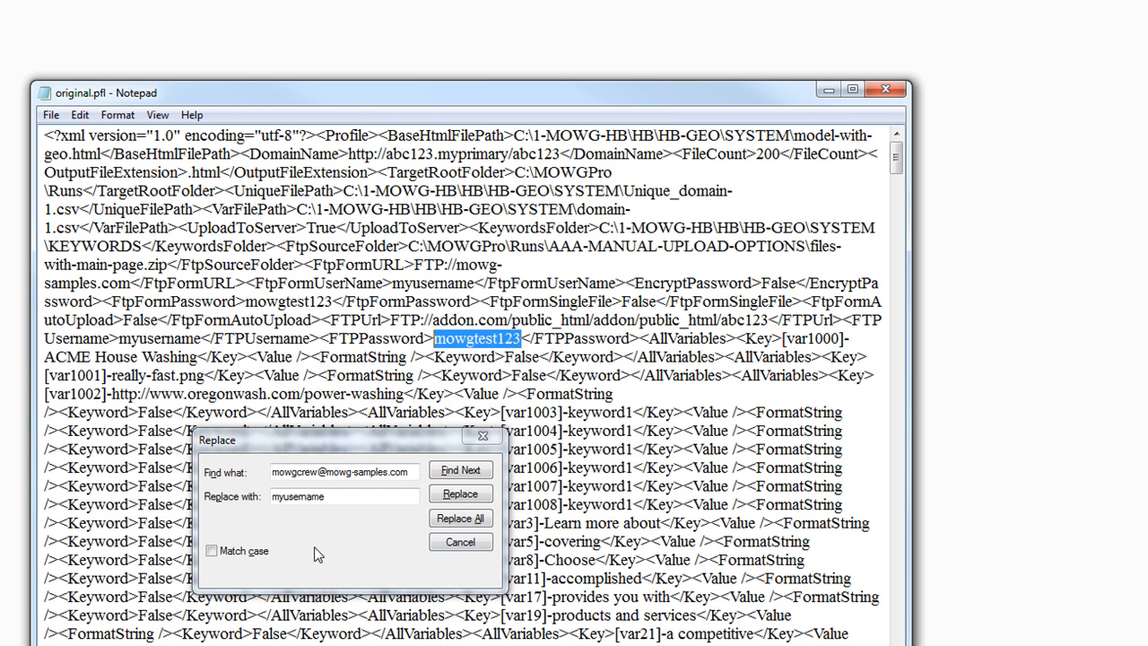
left_click_drag(415, 473, 237, 602)
key("ctrl+v")
left_click_drag(288, 495, 327, 496)
key("BackSpace")
key("BackSpace")
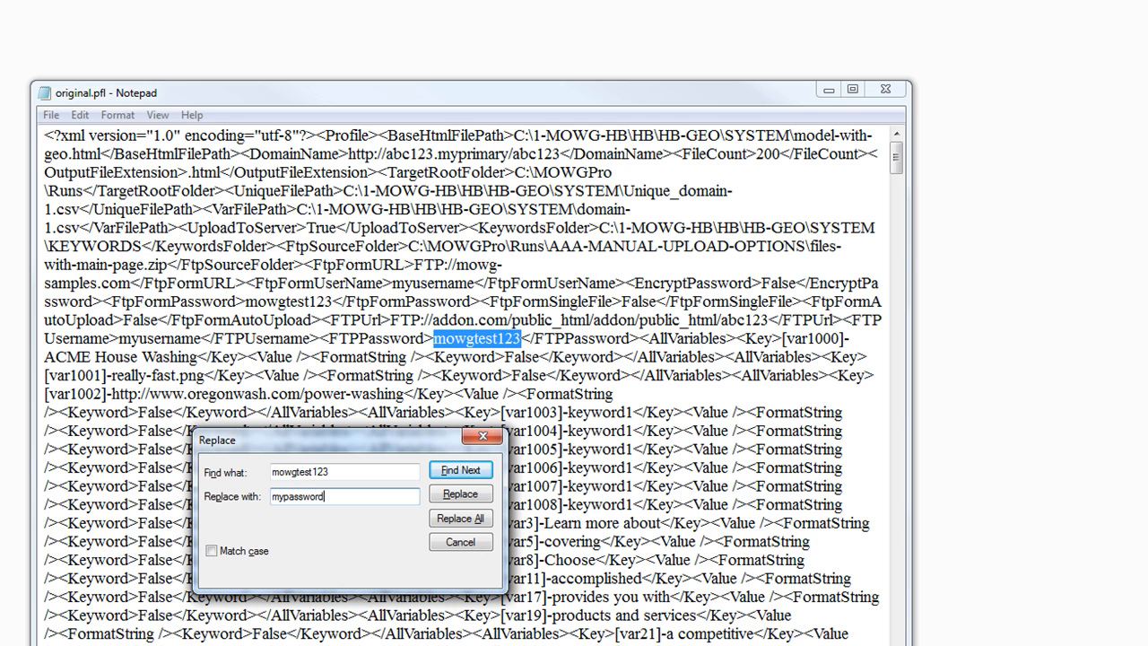
left_click(482, 517)
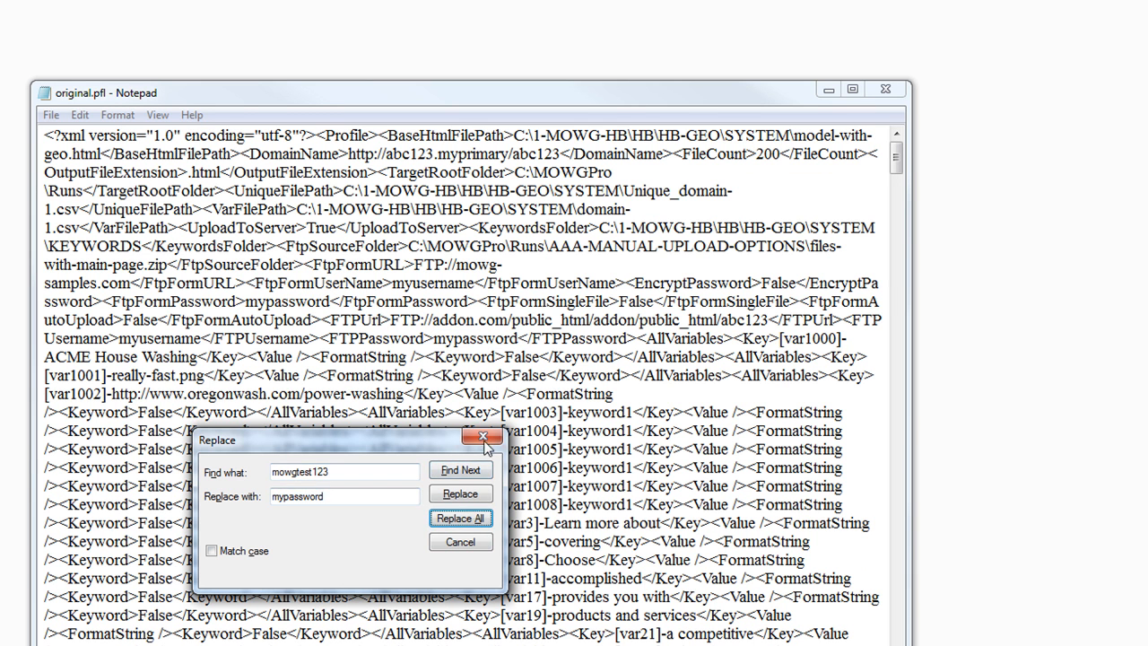
left_click(482, 437)
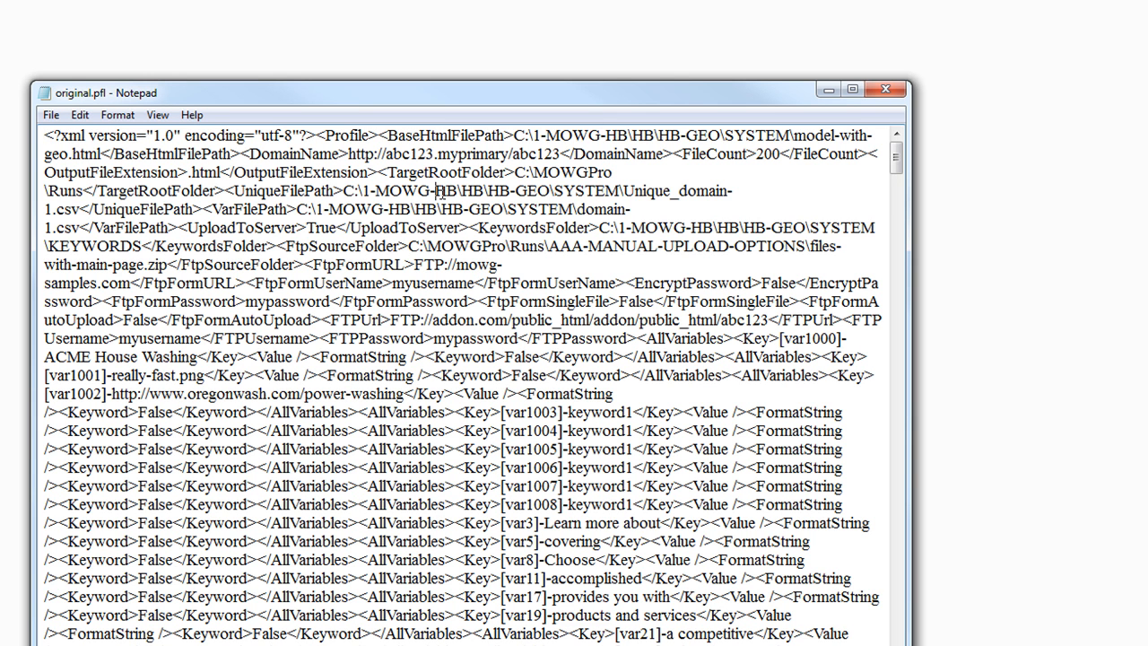
Change the FileCount value 200 to myfilecount and save original.pfl while closing it
double_click(776, 156)
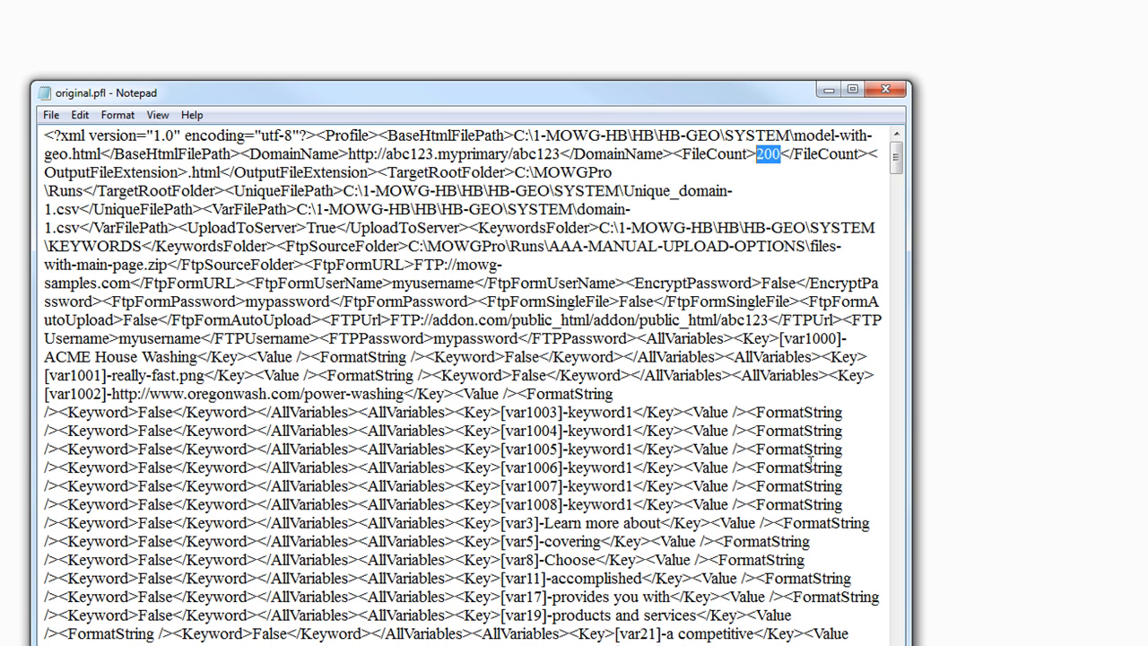
type("myfilecou")
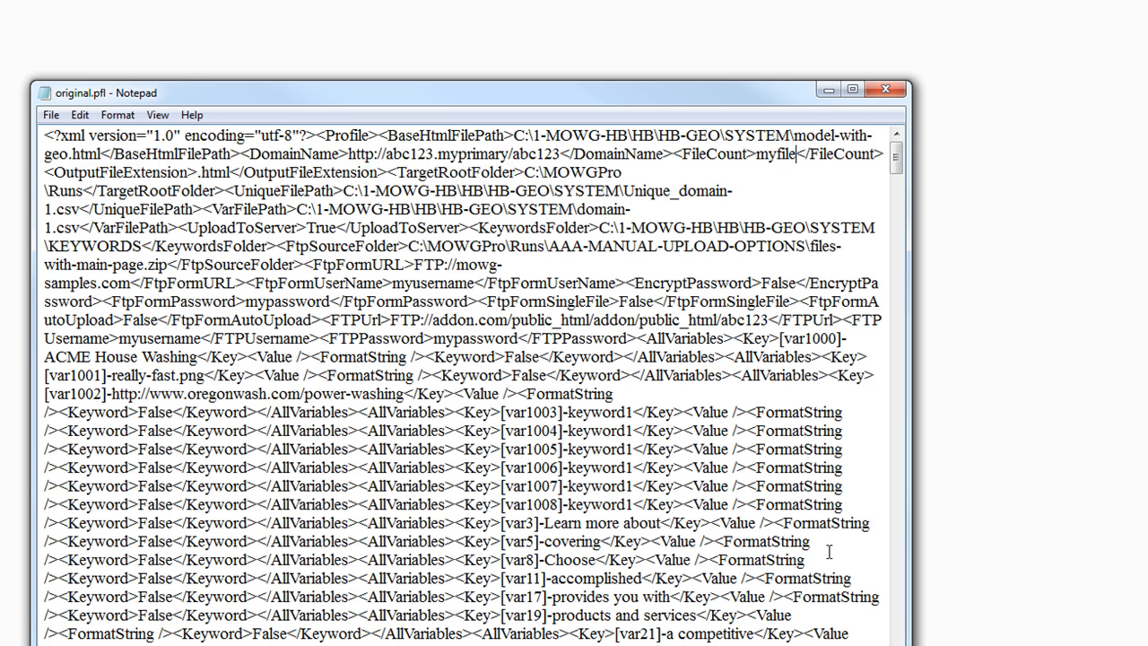
type("nt")
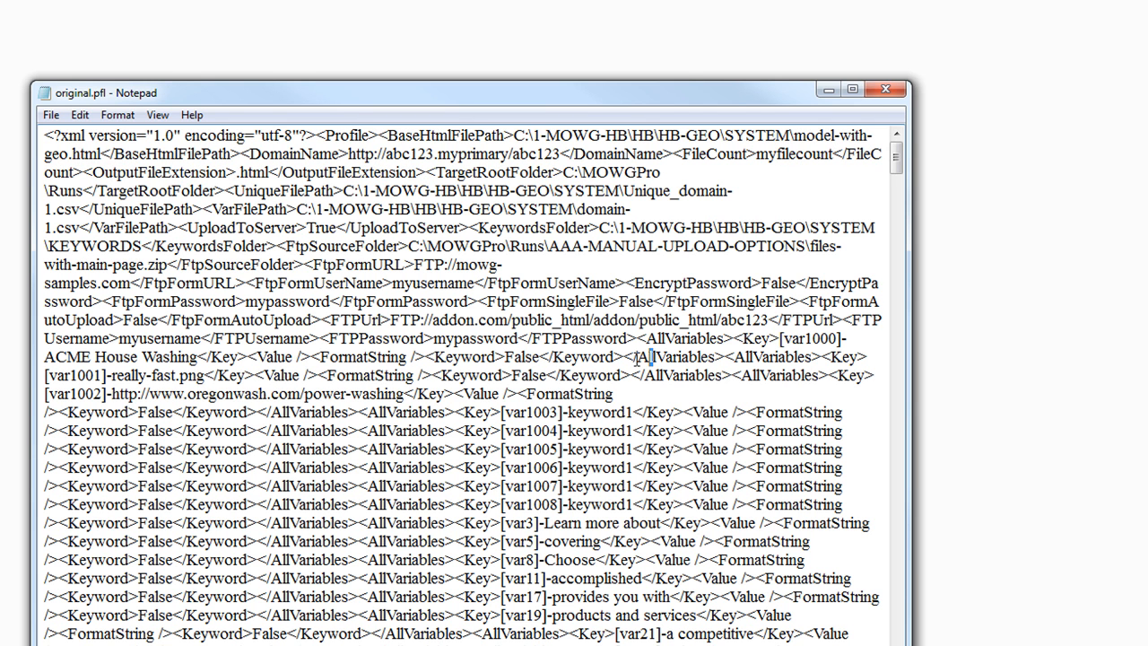
left_click(885, 89)
left_click(476, 298)
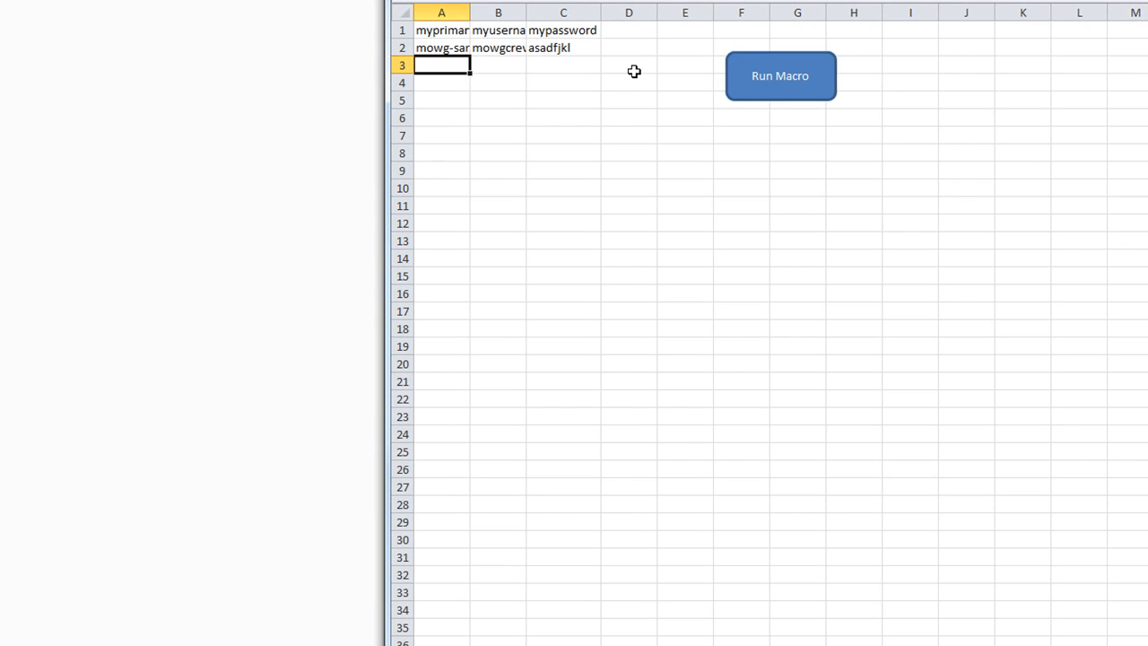
Add a myfilecount header in D1 with 2514 in D2
left_click(640, 28)
type("myfilecount")
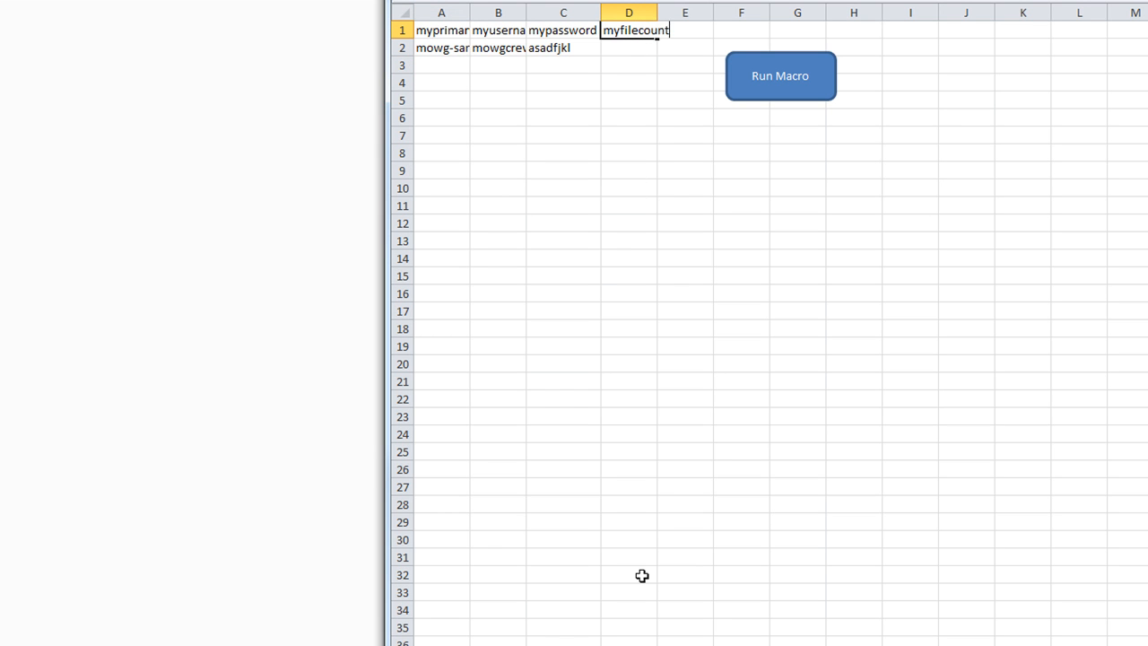
left_click(553, 50)
left_click(619, 48)
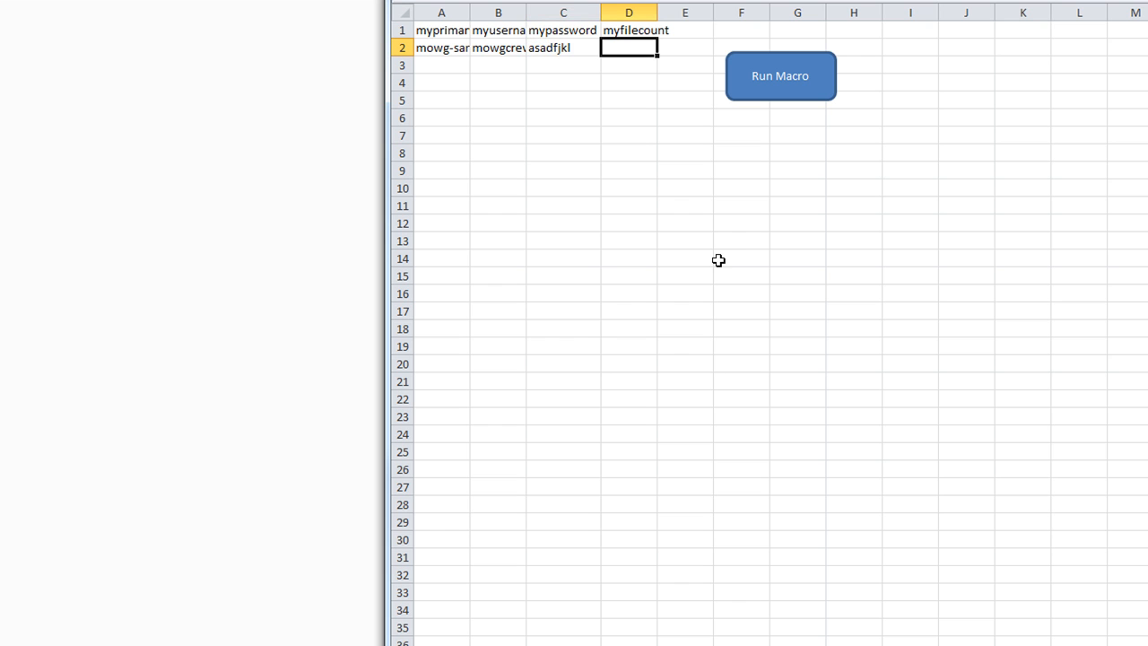
type("2514")
left_click(685, 101)
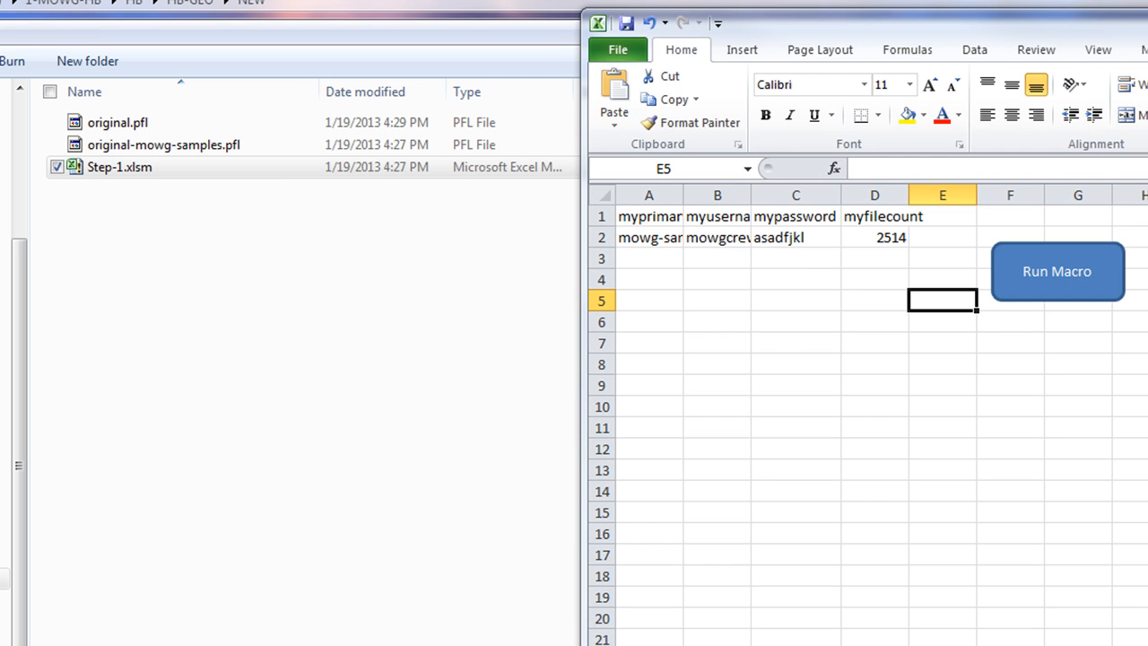
Rerun the macro on original.pfl to produce original-mowg-samples-1.pfl
left_click(1066, 242)
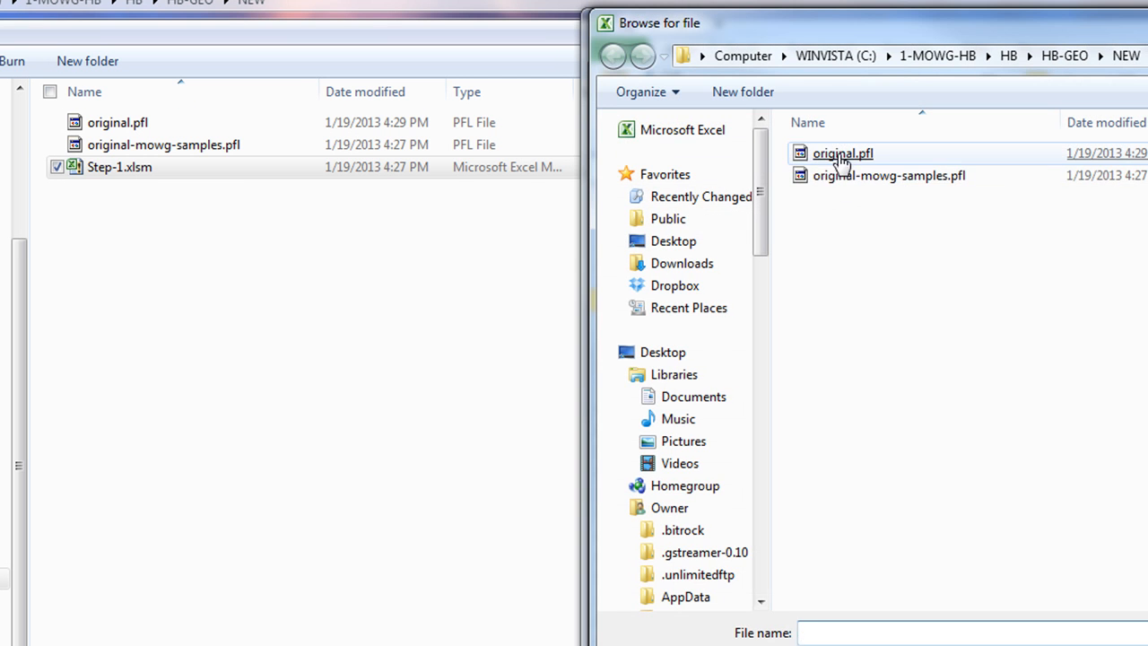
double_click(838, 154)
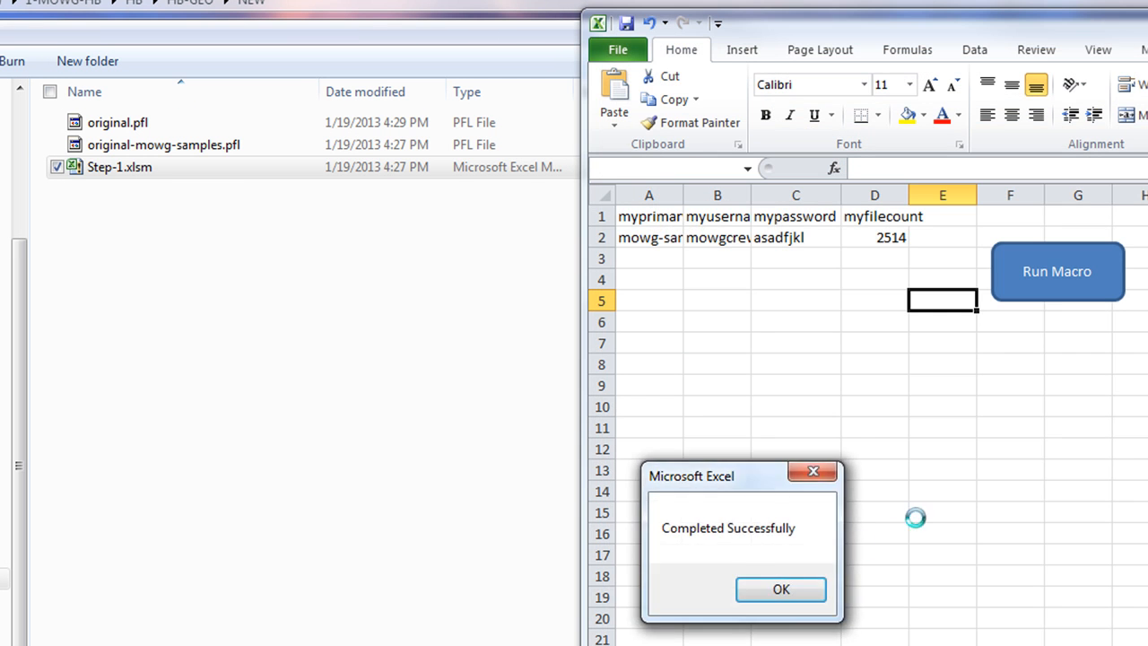
left_click(789, 592)
left_click(207, 384)
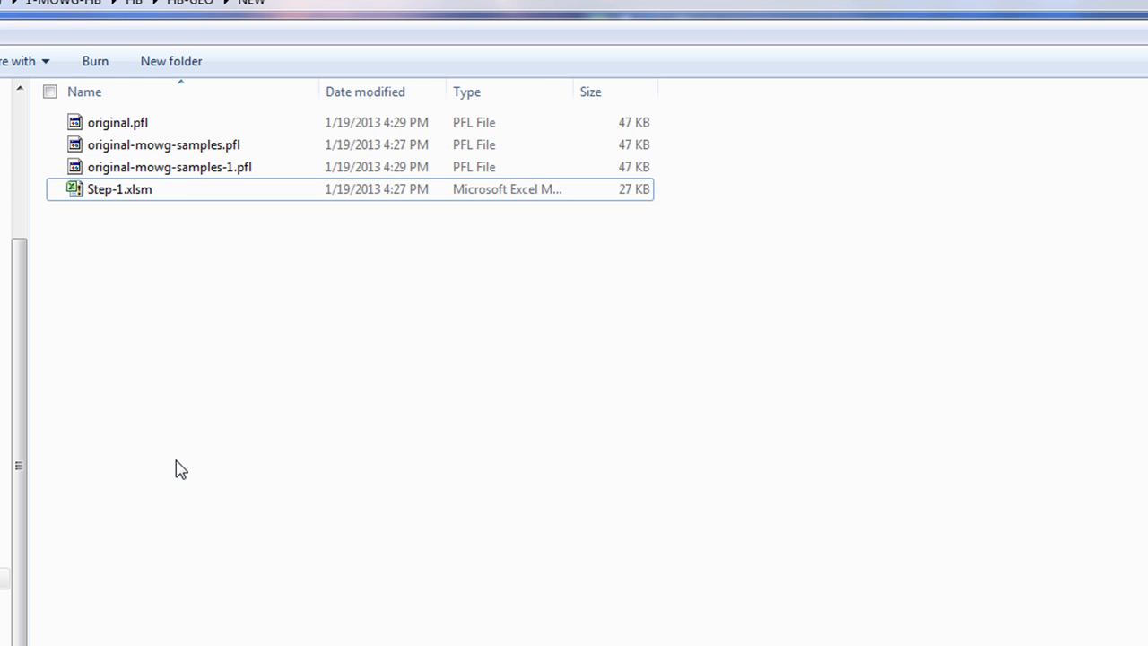
Load the original-mowg-samples-1.pfl profile into MOWG Professional
left_click(218, 171)
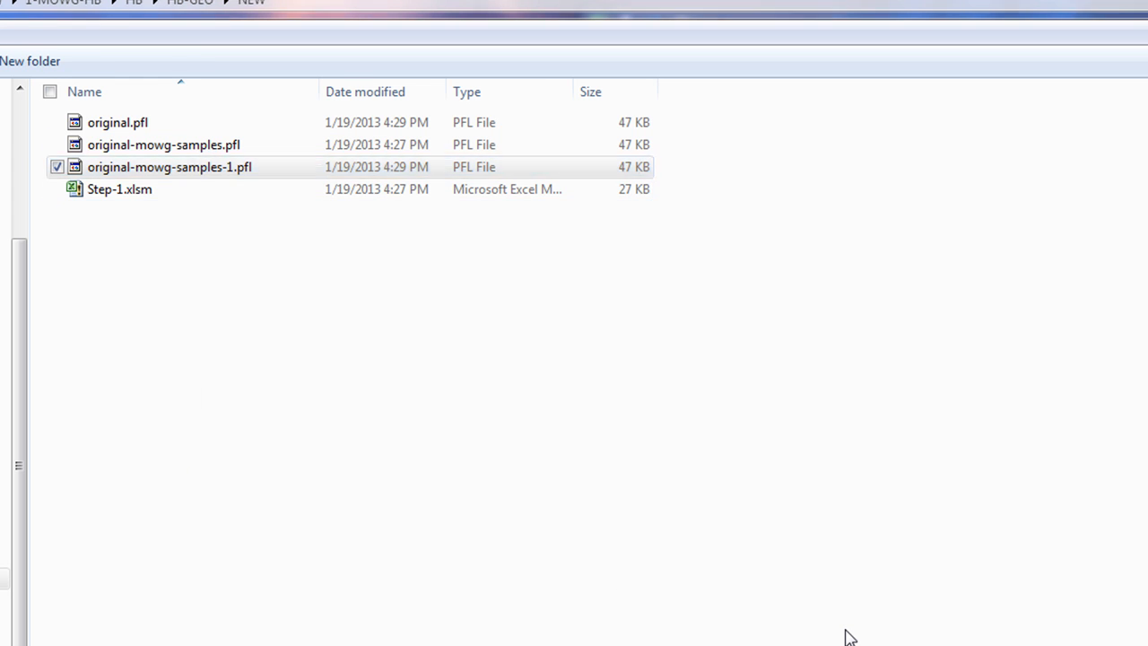
left_click(844, 633)
left_click(1020, 602)
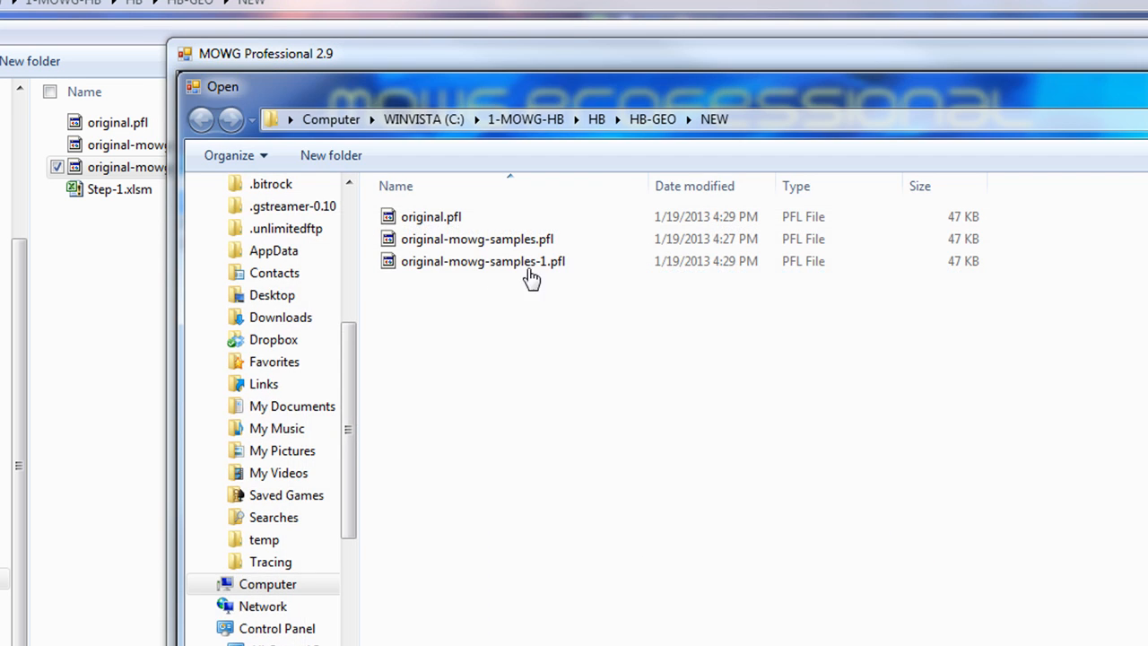
double_click(566, 263)
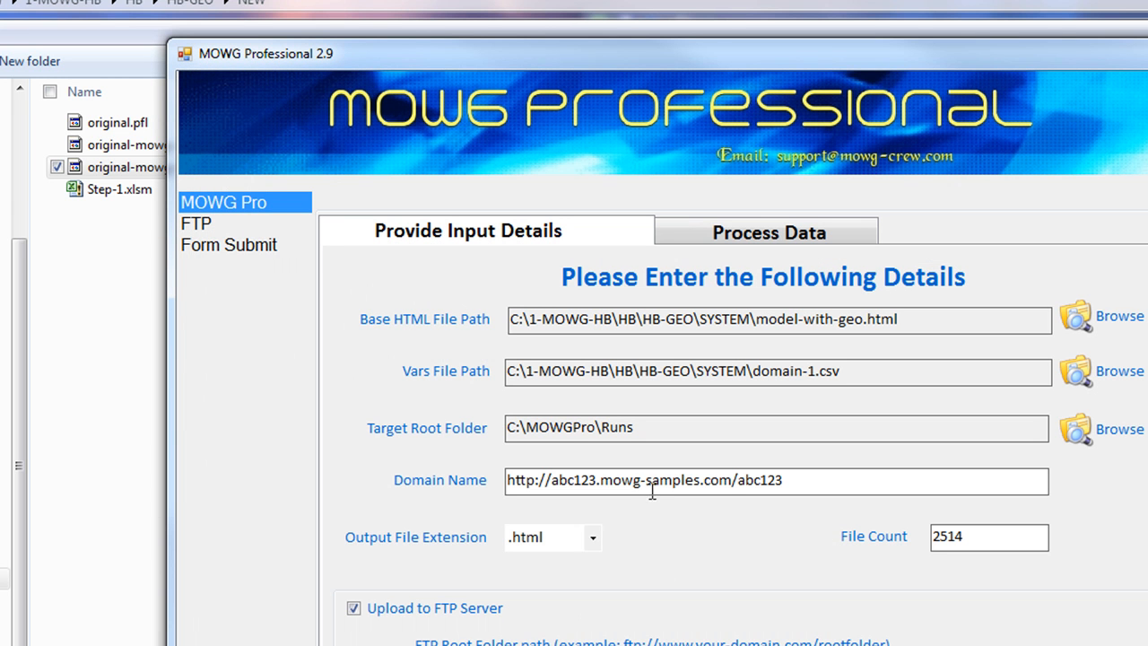
Highlight the domain, FTP user name, password and File Count 2514 fields, then return to Excel
left_click_drag(731, 484, 599, 484)
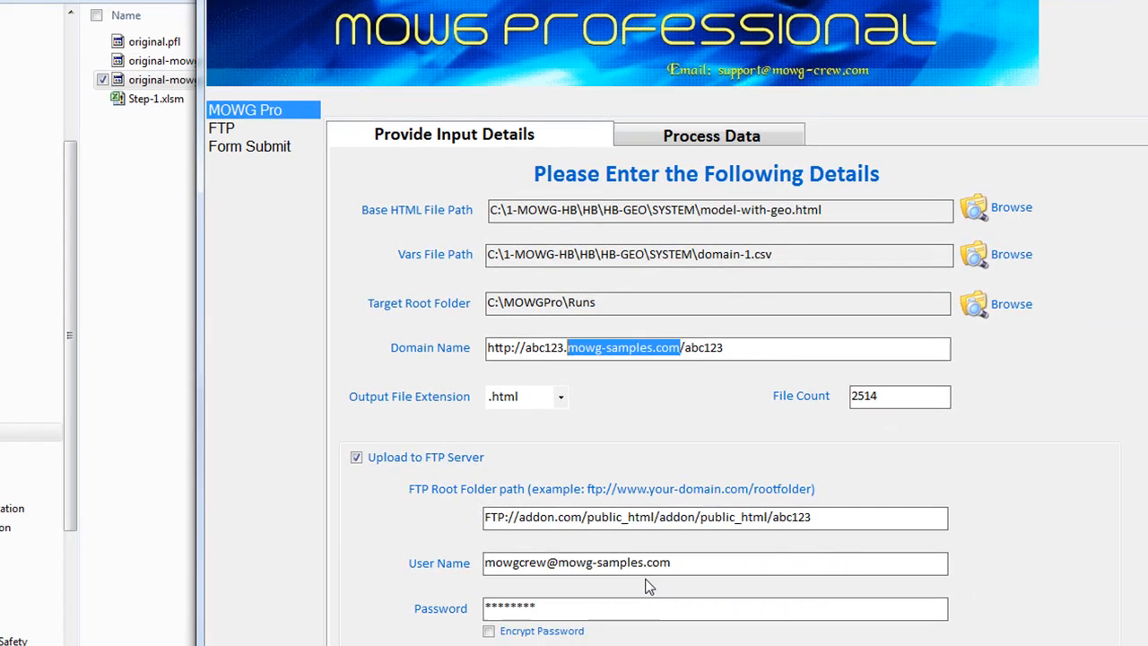
left_click_drag(695, 567, 344, 565)
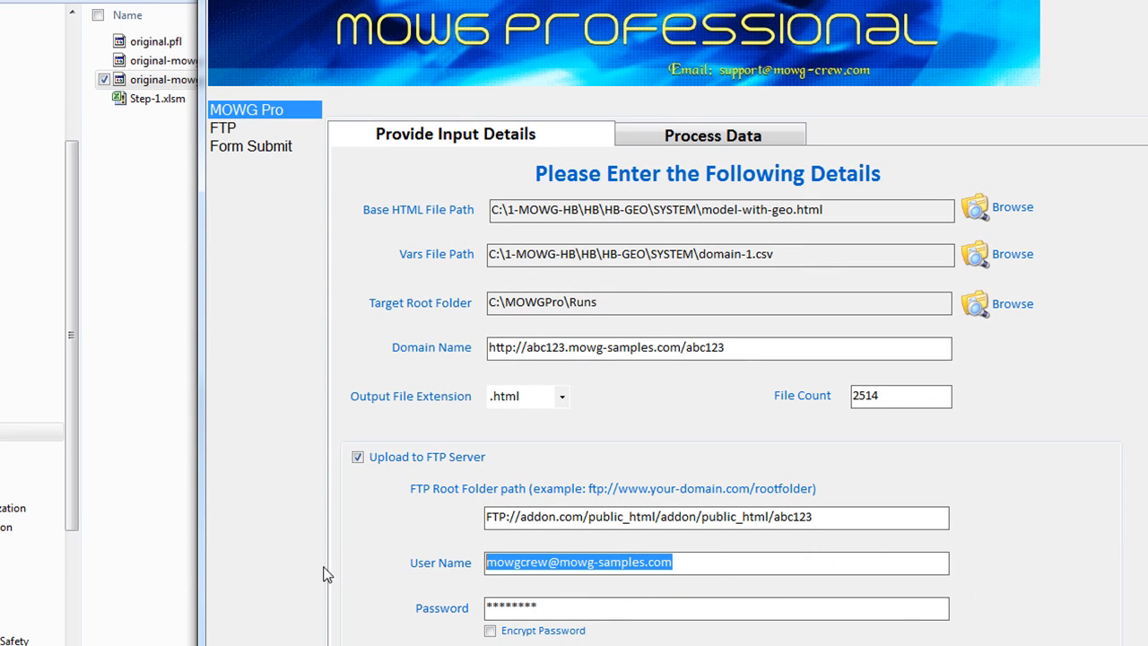
left_click_drag(614, 608, 179, 615)
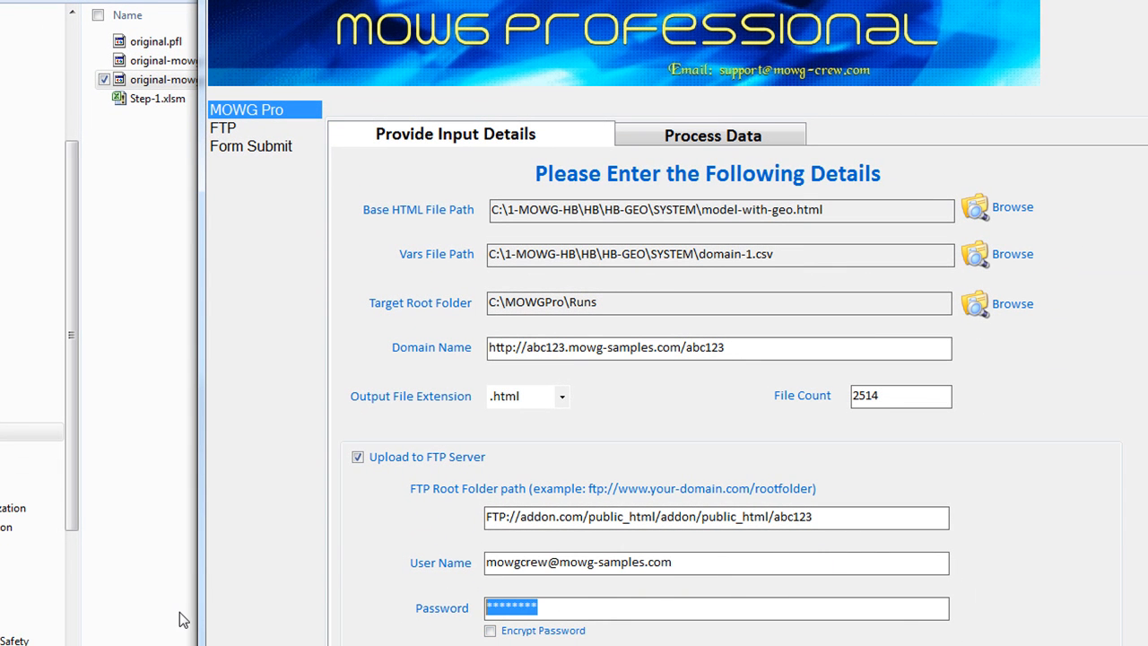
double_click(883, 392)
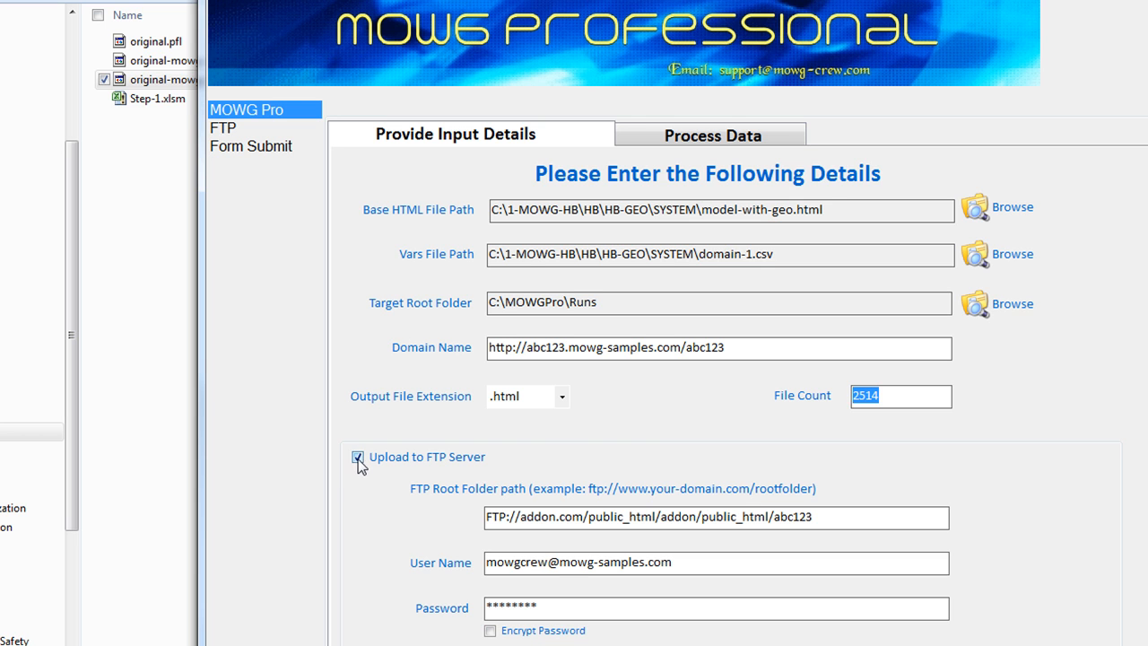
key("alt+Tab")
left_click(857, 123)
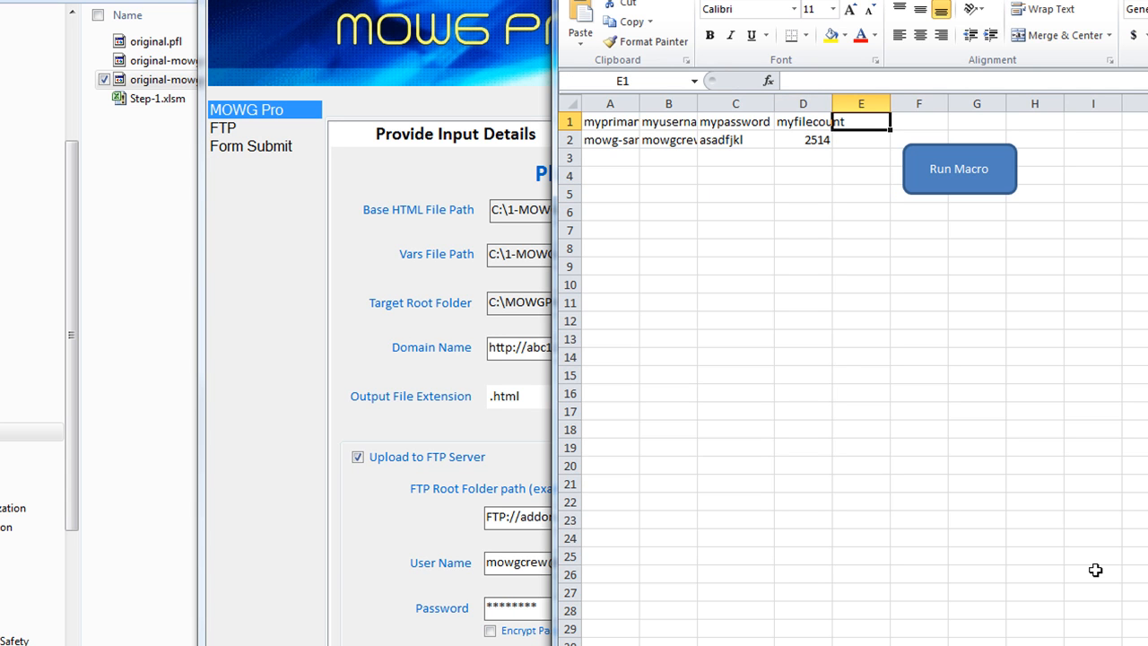
Add an uploadornot header in E1 with the value TRUE in E2
type("upload")
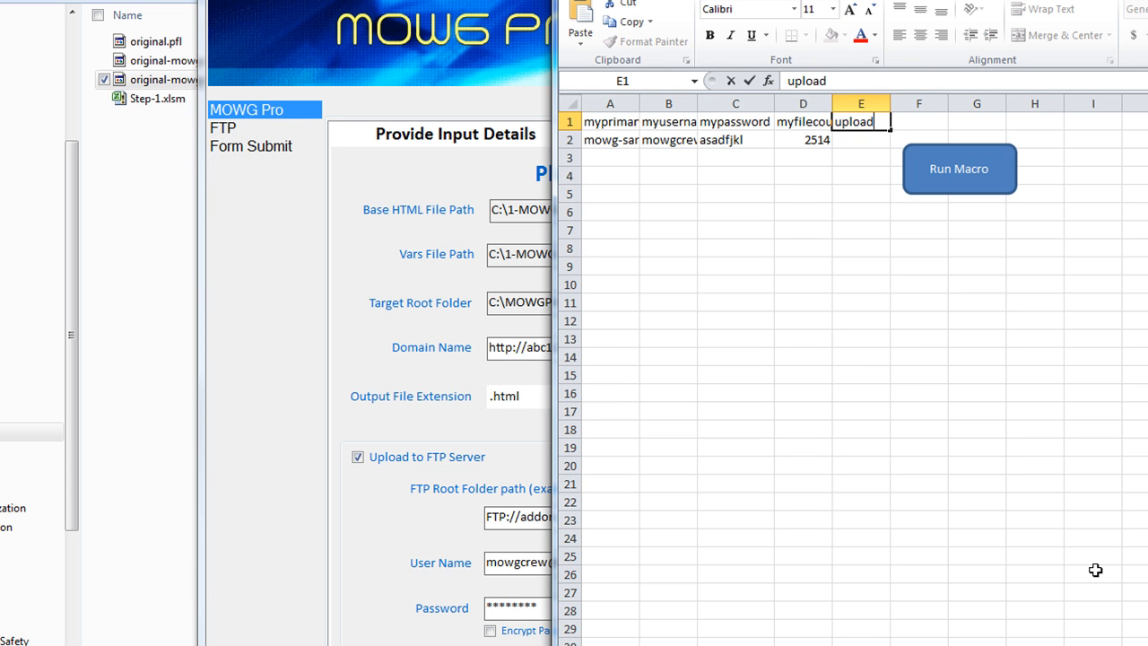
type("ornot")
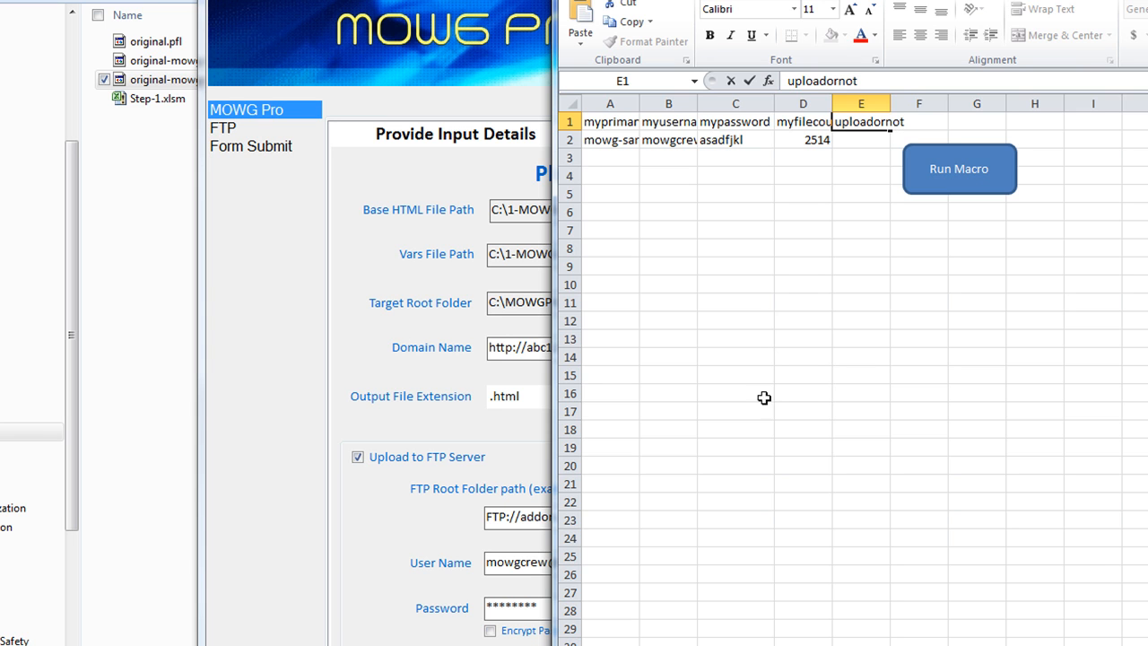
key("Return")
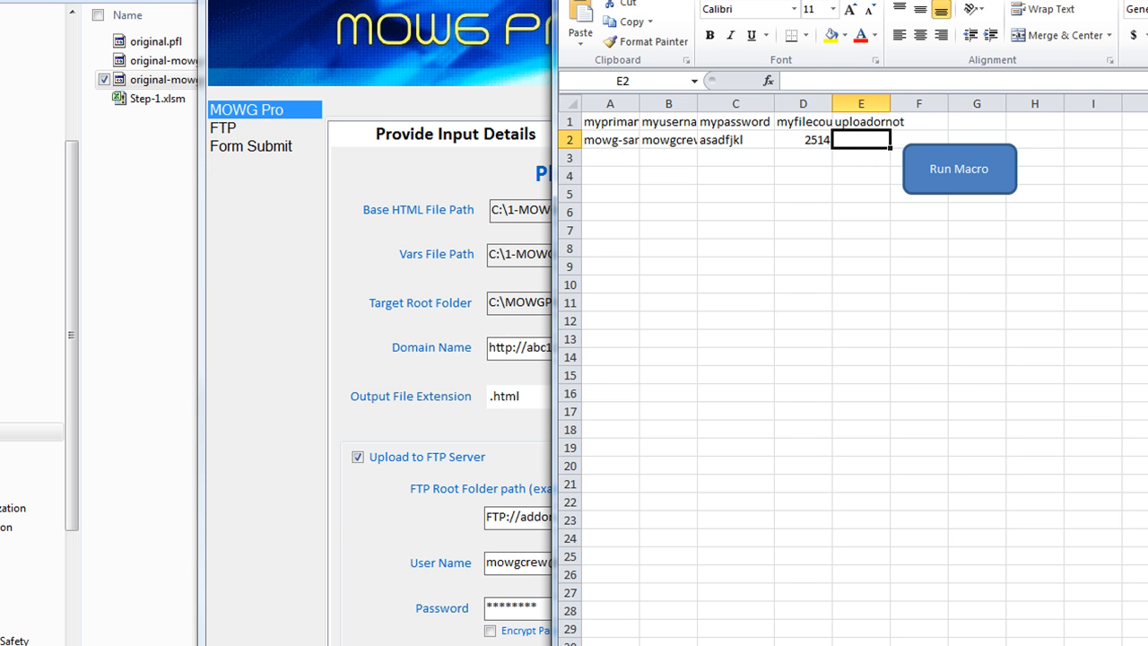
type("True")
left_click(1095, 393)
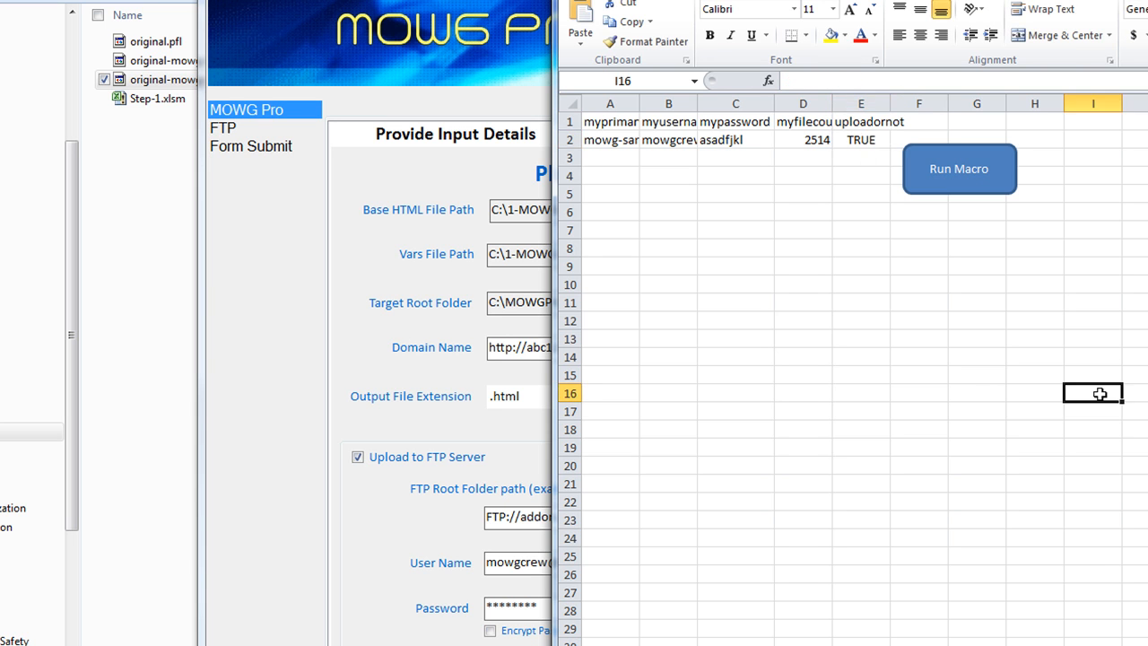
left_click(874, 140)
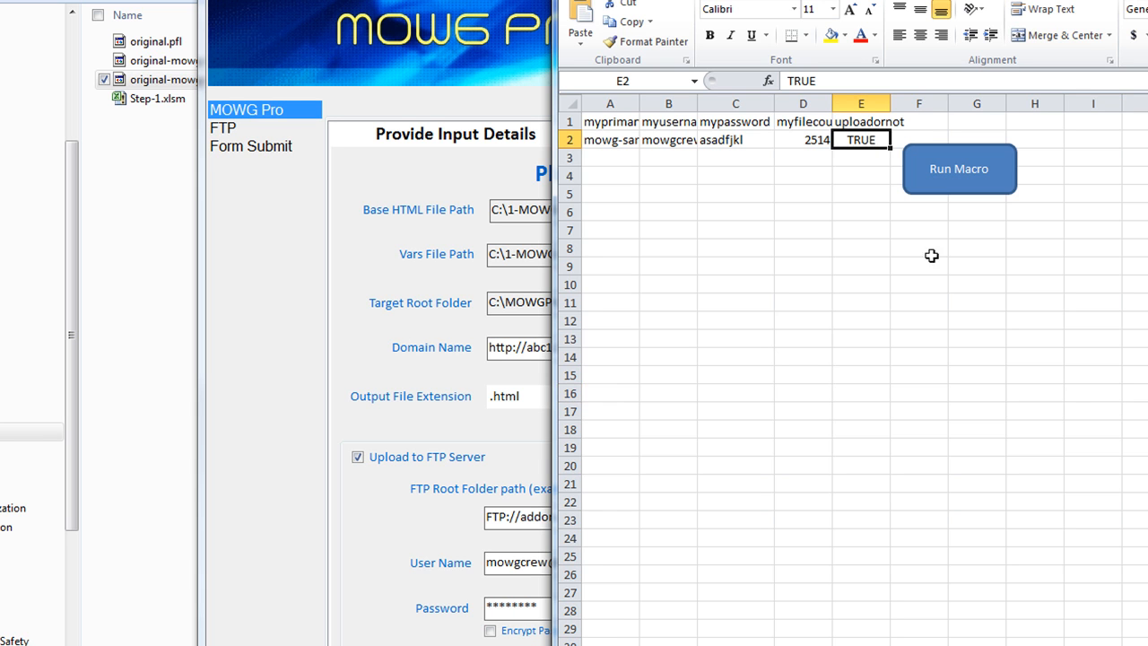
left_click(851, 158)
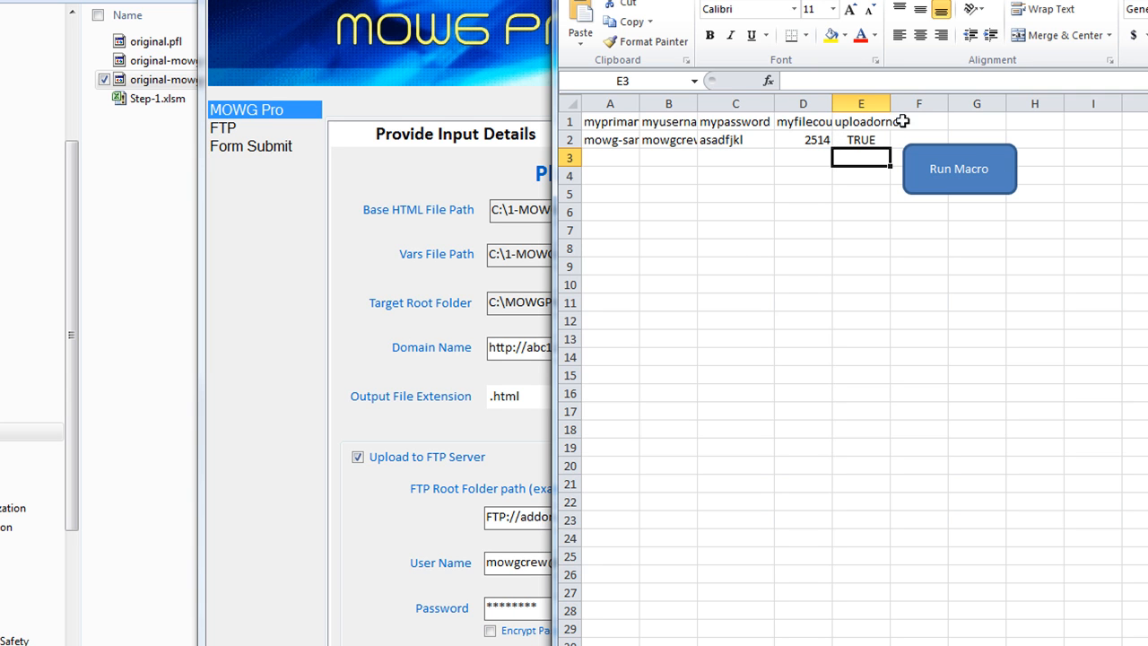
left_click(863, 121)
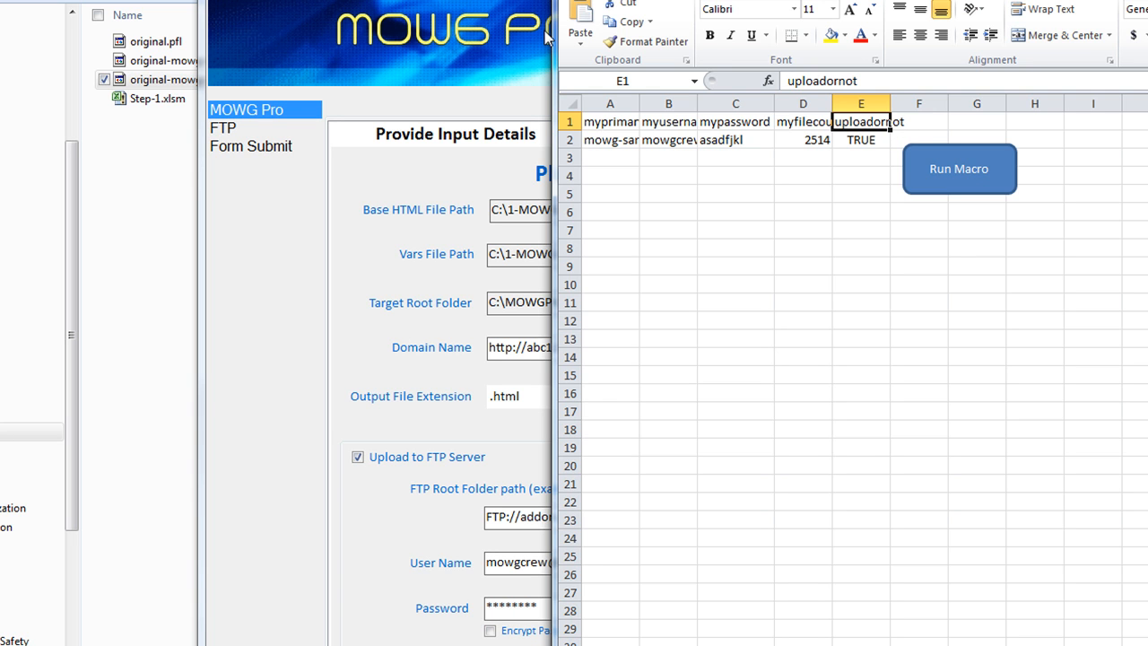
Fill the sample row A2:E2 down to row 8, giving file counts 2514–2520
left_click(616, 141)
left_click_drag(616, 141, 885, 261)
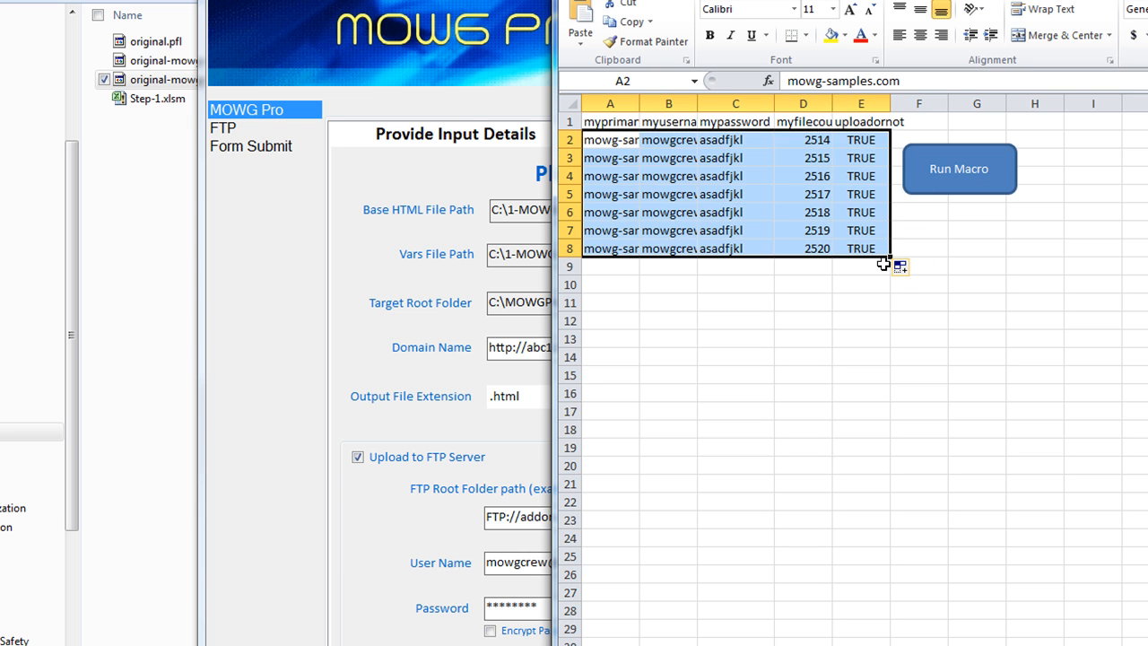
left_click(779, 350)
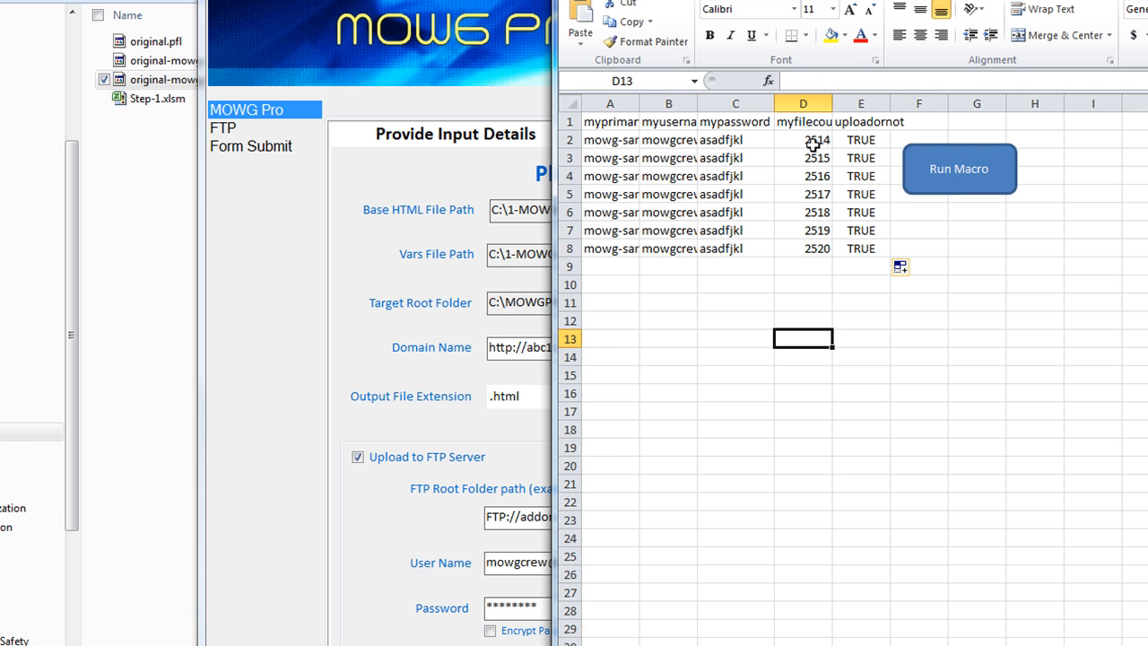
left_click_drag(813, 143, 807, 249)
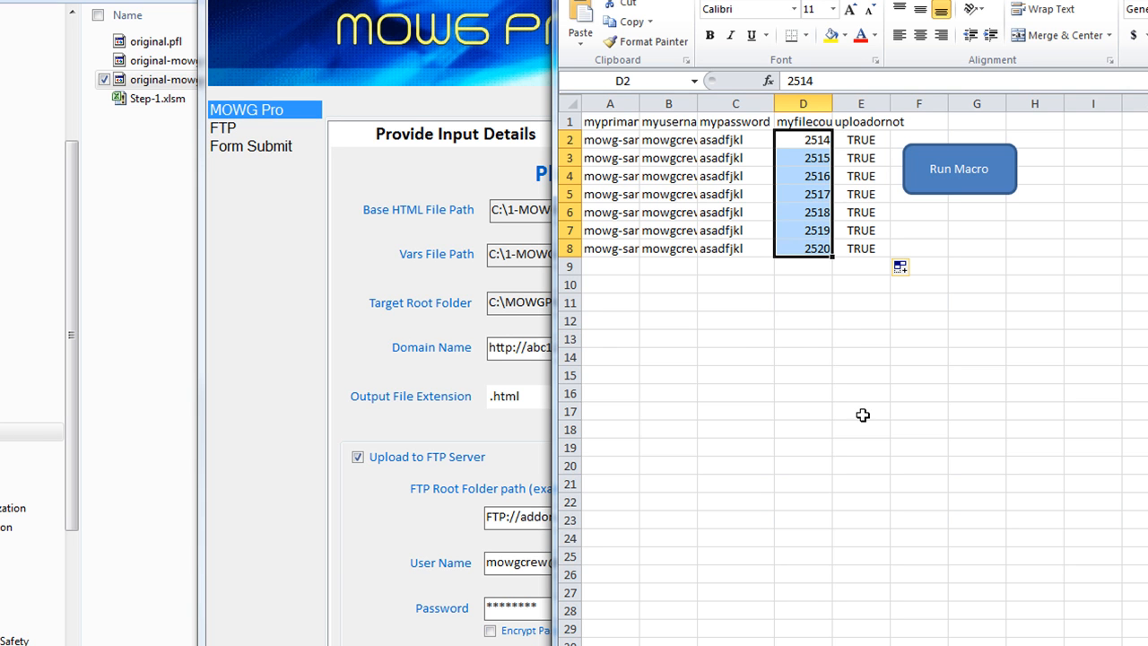
left_click(751, 408)
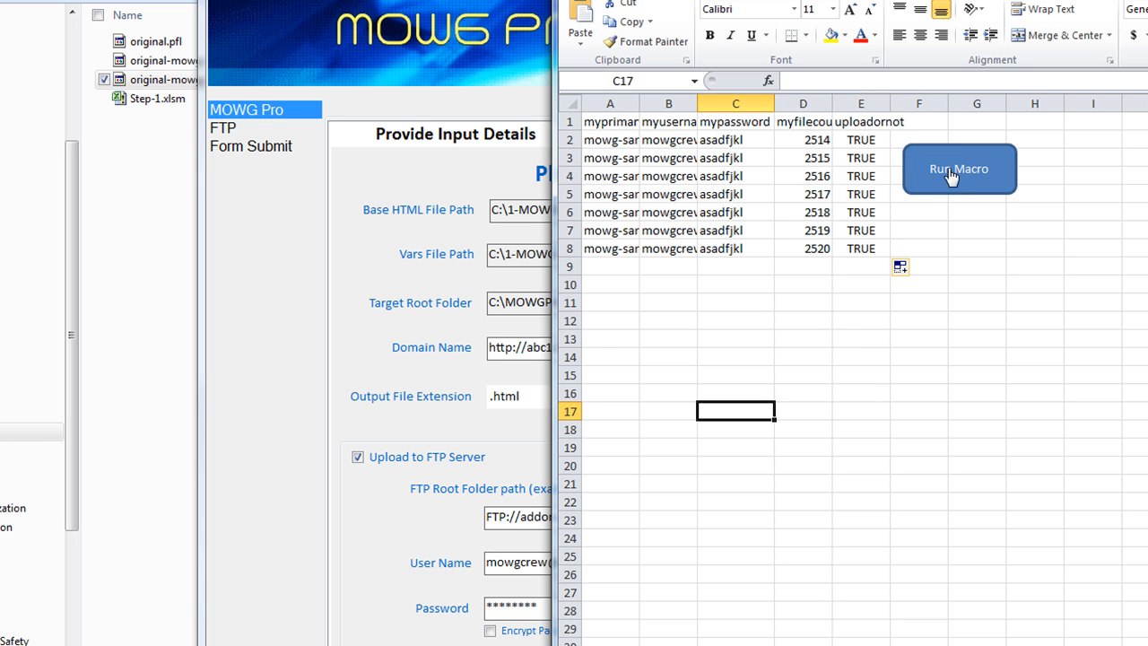
left_click(919, 121)
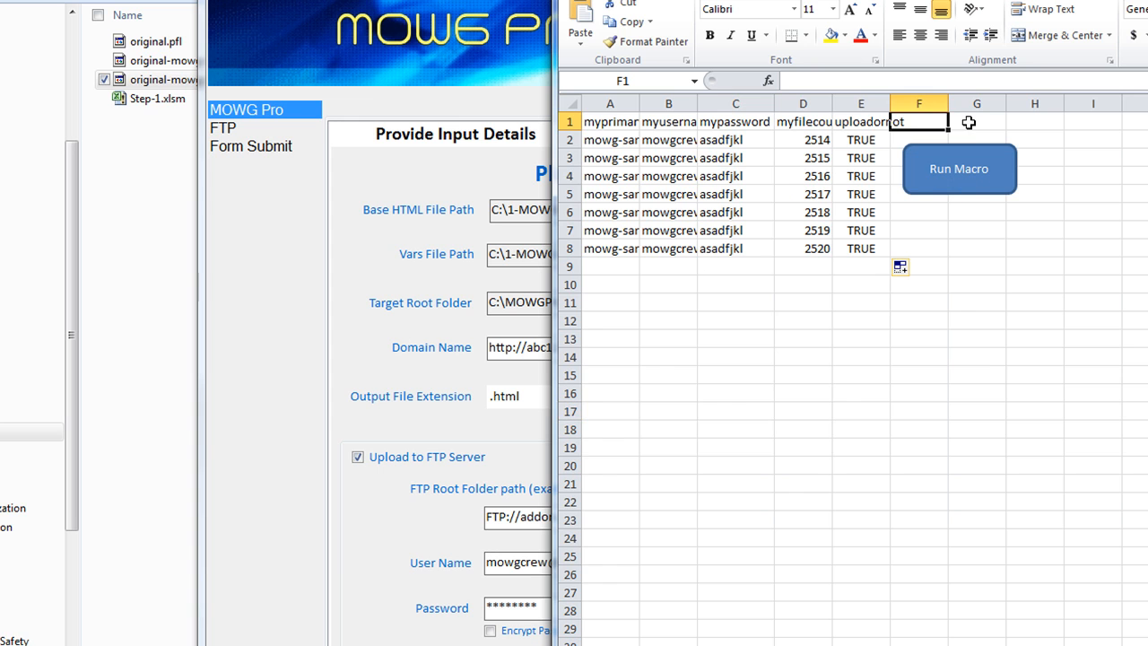
left_click(973, 121)
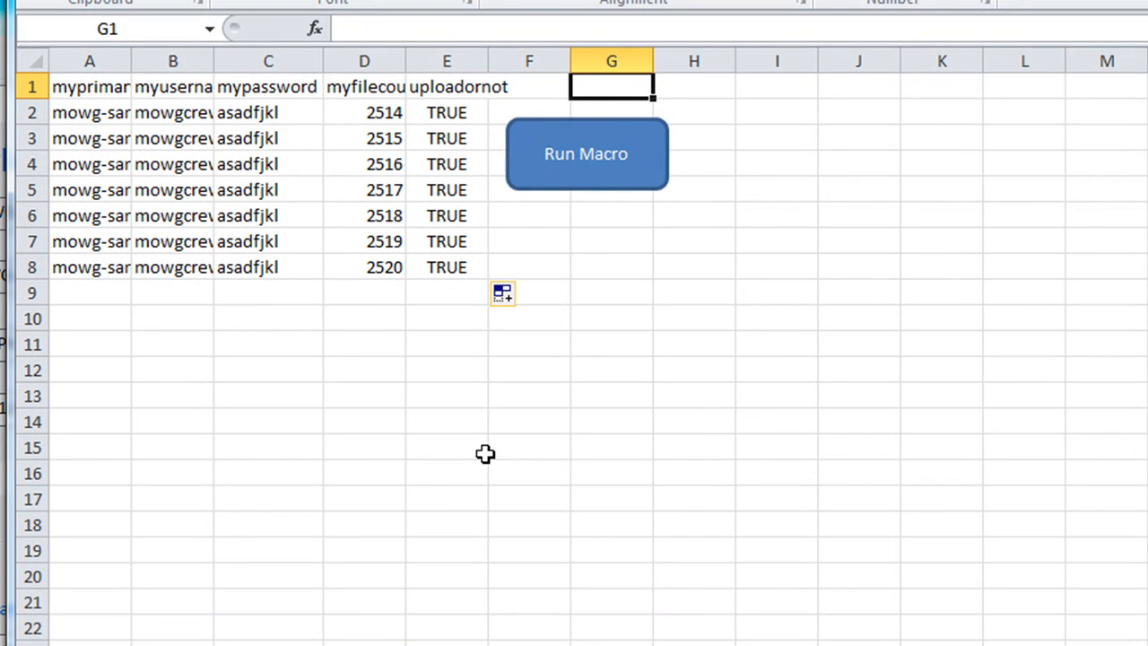
Drag the Run Macro shape over columns J–K, clear of the data columns
right_click(565, 150)
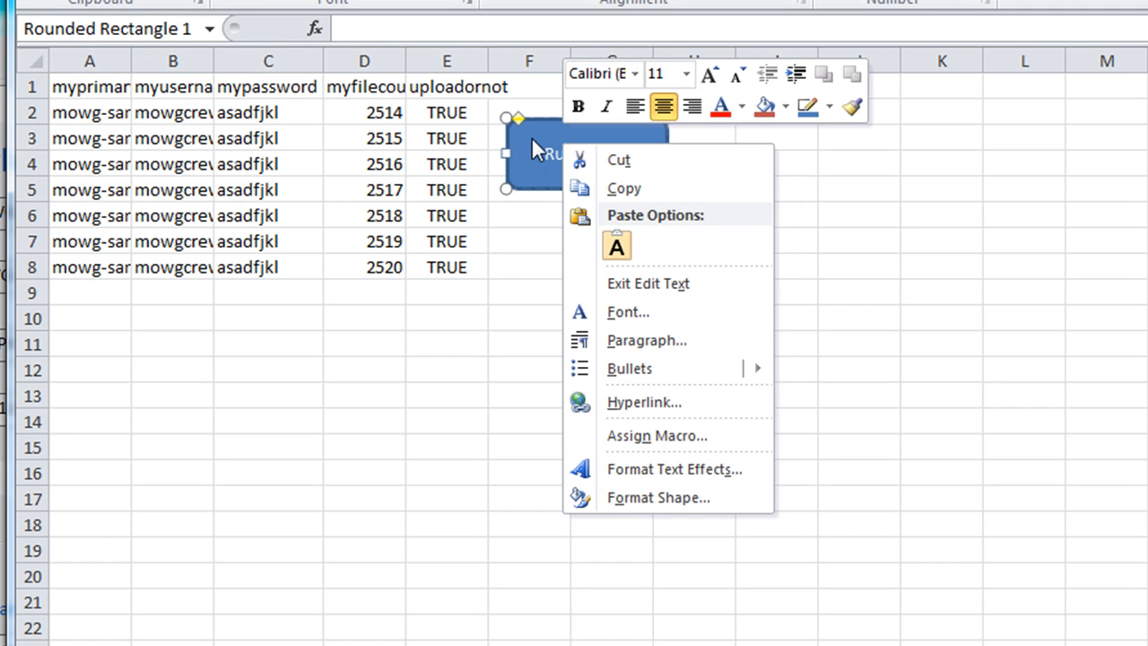
left_click(530, 136)
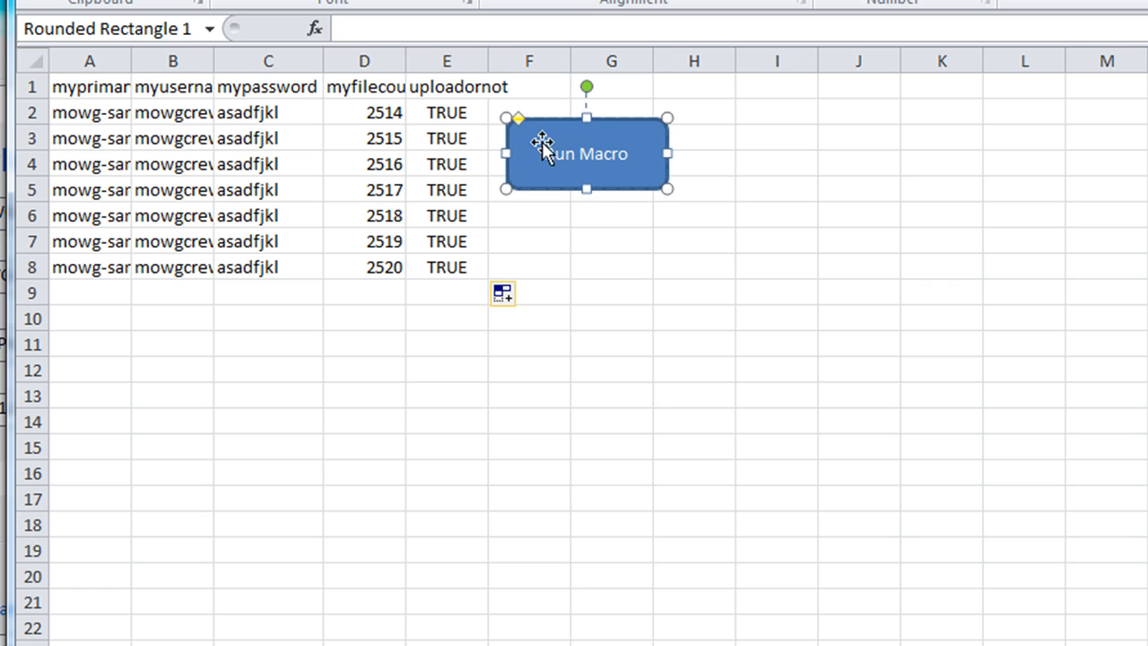
left_click_drag(535, 136, 828, 147)
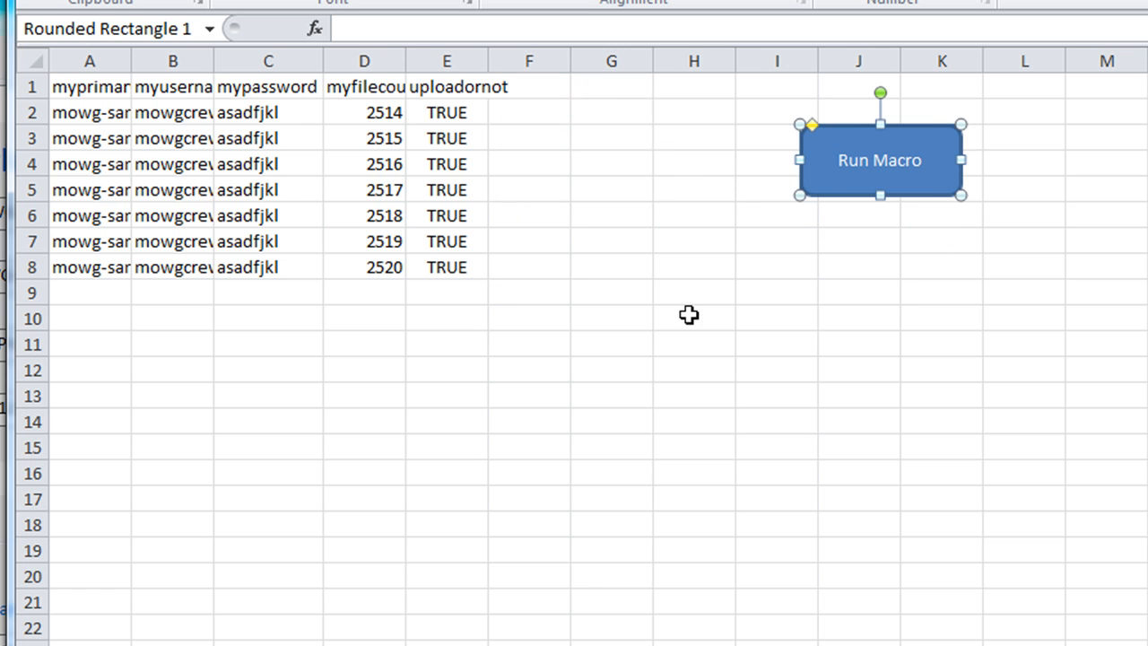
left_click(688, 314)
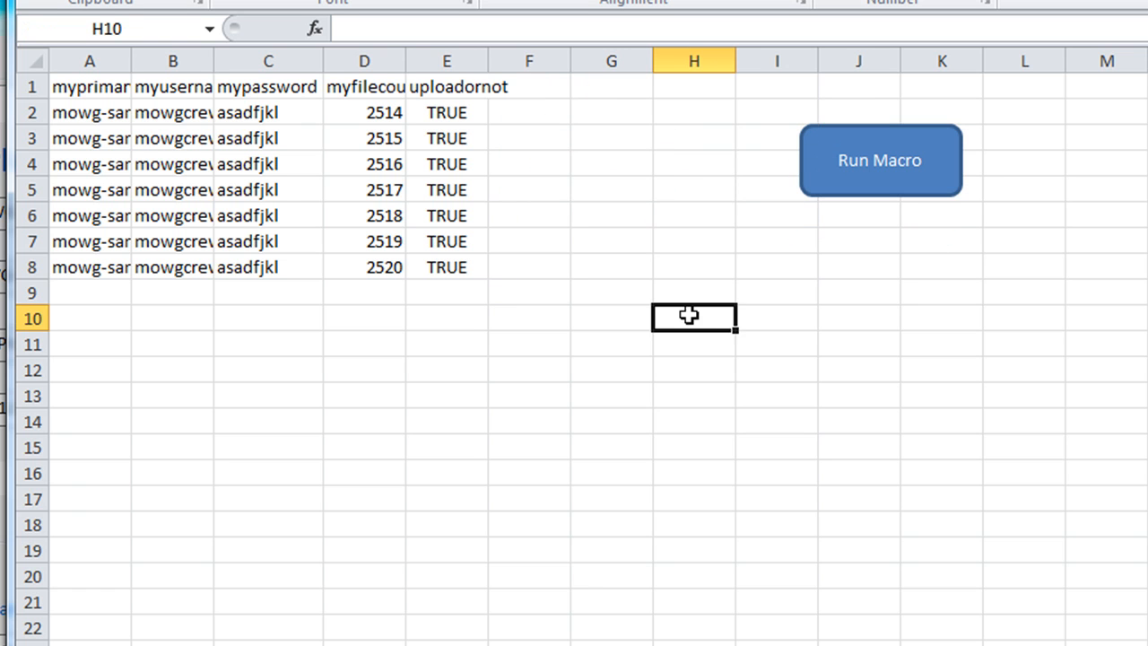
left_click(433, 86)
Autofit column E for the uploadornot header, then switch to MOWG Professional and close it
left_click(520, 78)
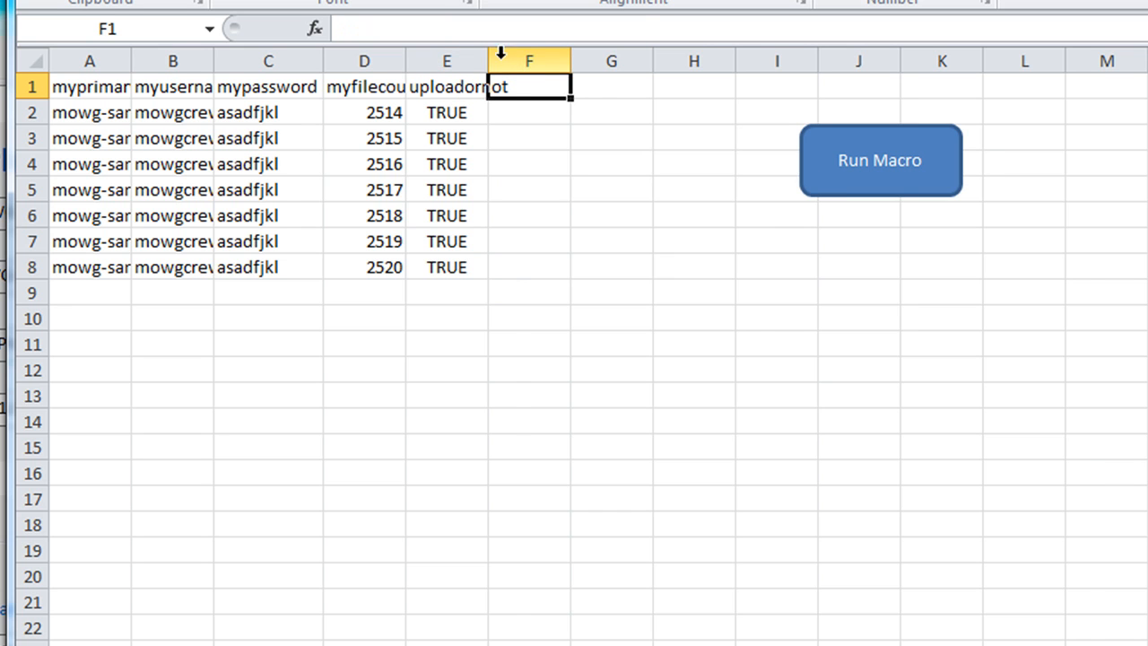
double_click(488, 59)
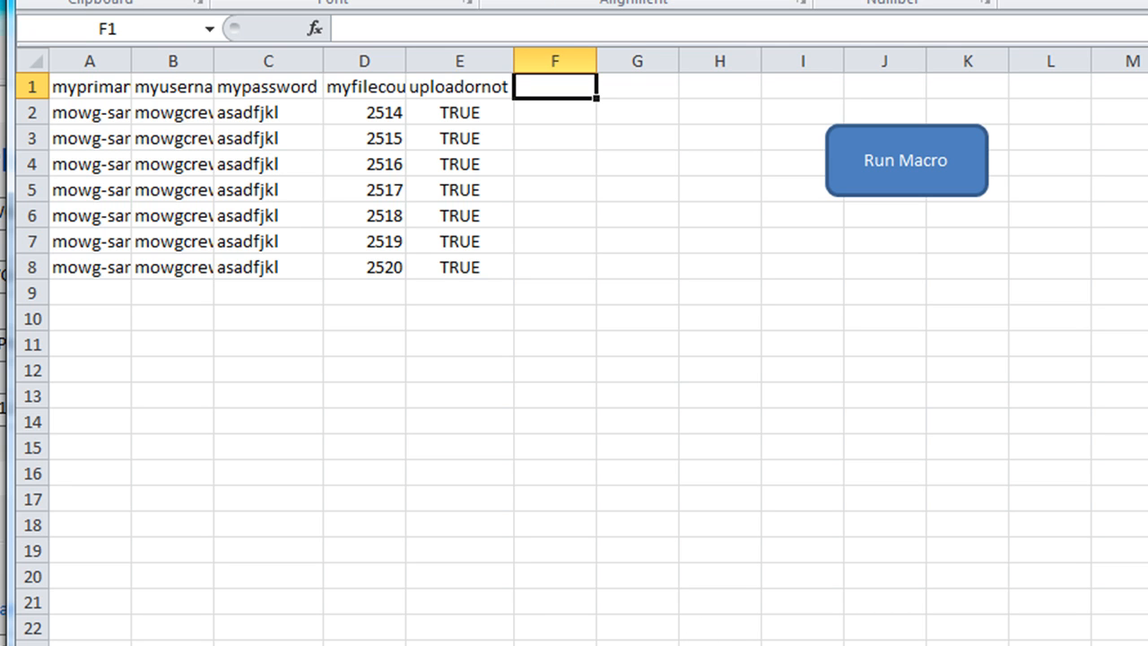
key("alt+Tab")
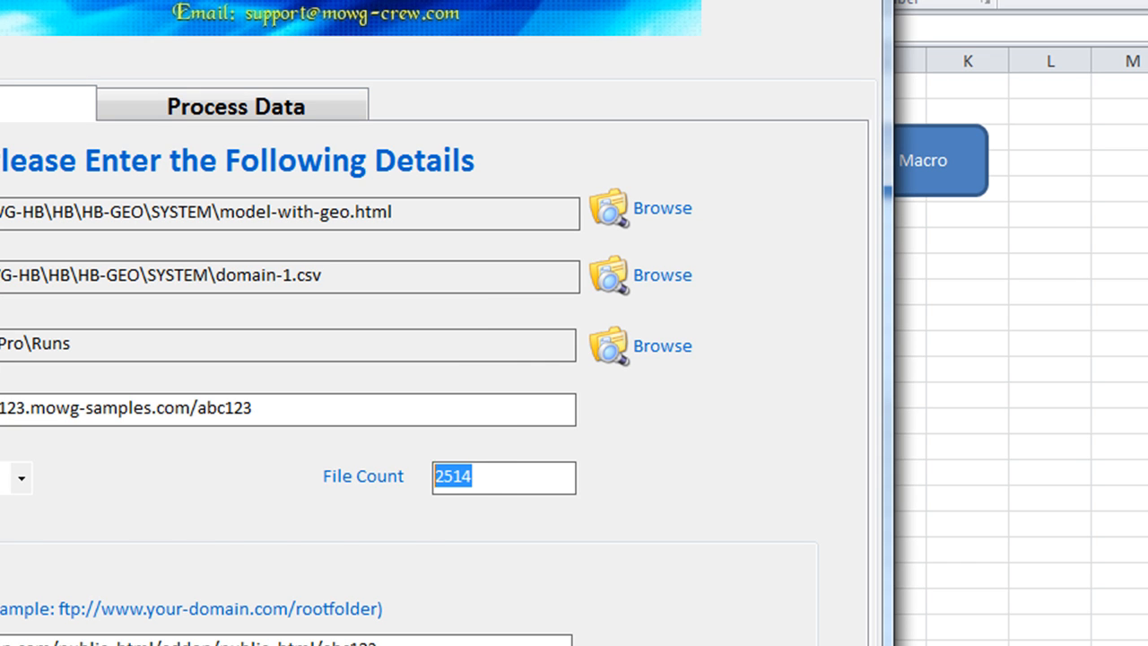
key("alt+F4")
Save the MOWG profile on exit and bring the Excel selection back to cell A2
left_click(144, 551)
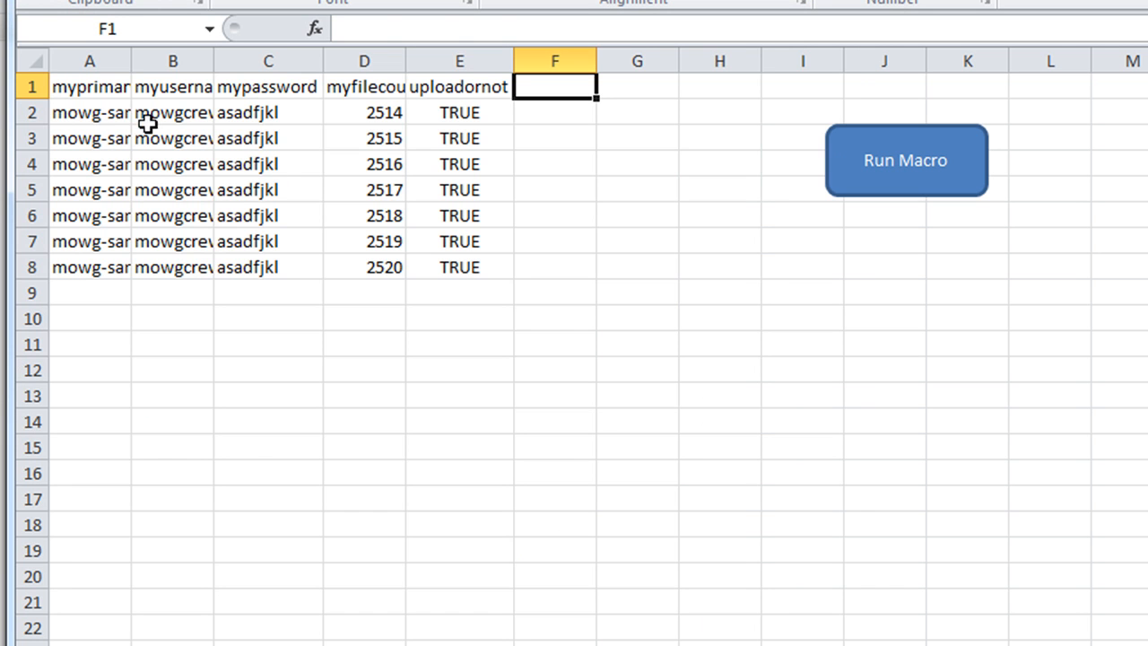
left_click_drag(90, 116, 431, 645)
left_click(576, 244)
left_click(90, 113)
left_click_drag(90, 113, 424, 528)
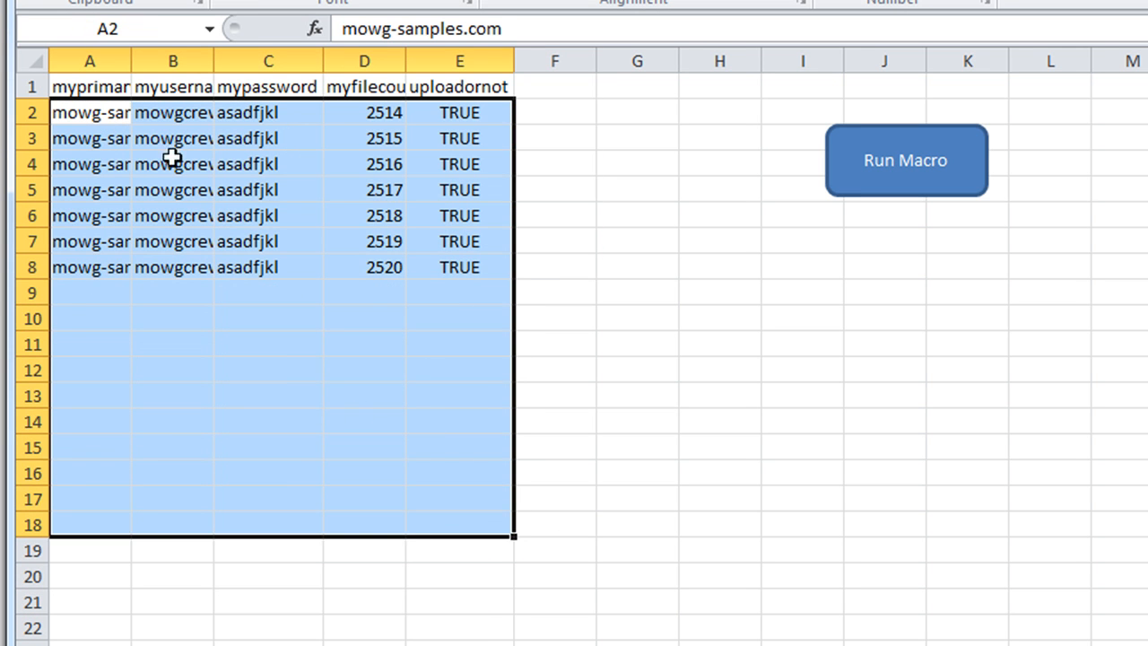
left_click(102, 113)
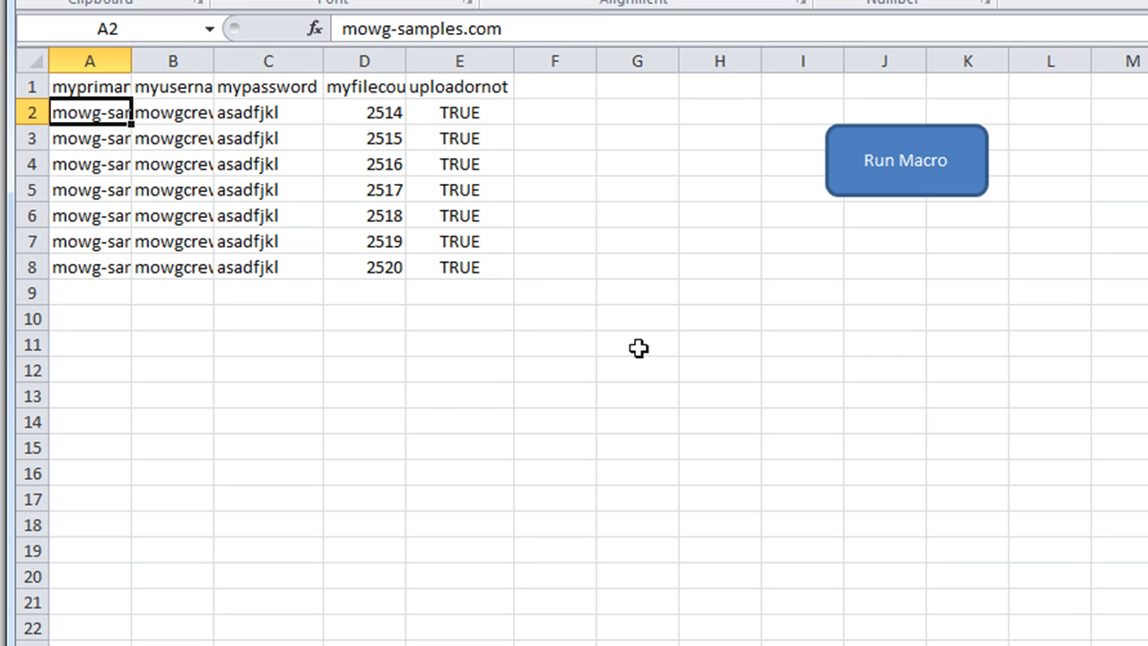
Run Generate Profiles with original.pfl as the template and dismiss the completion message
left_click(913, 167)
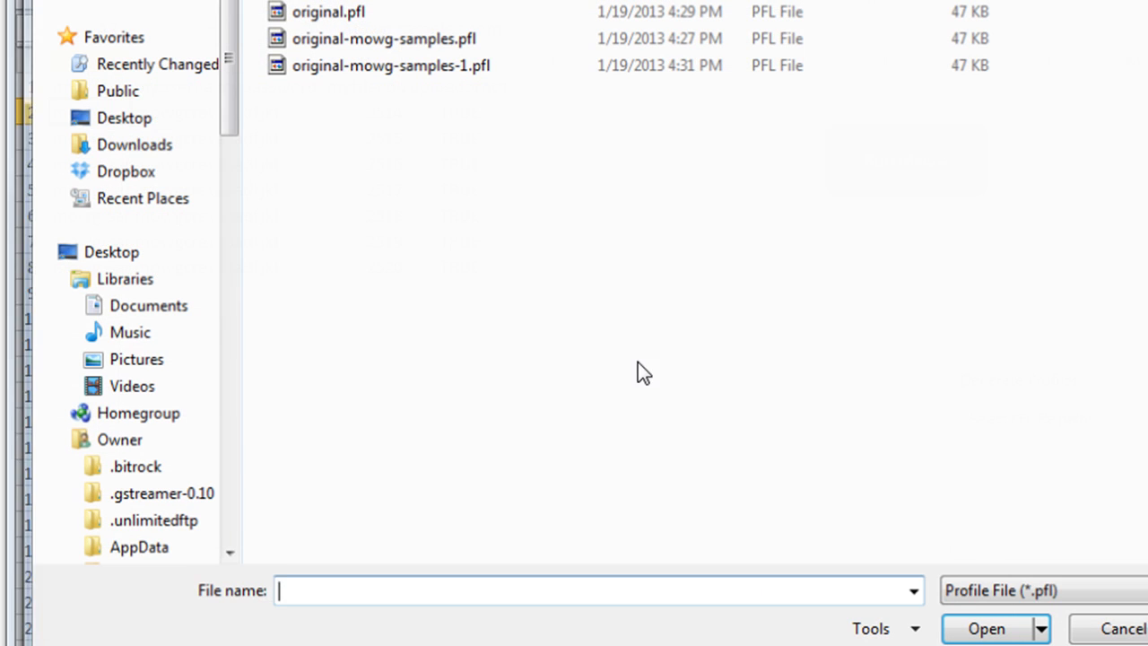
double_click(334, 15)
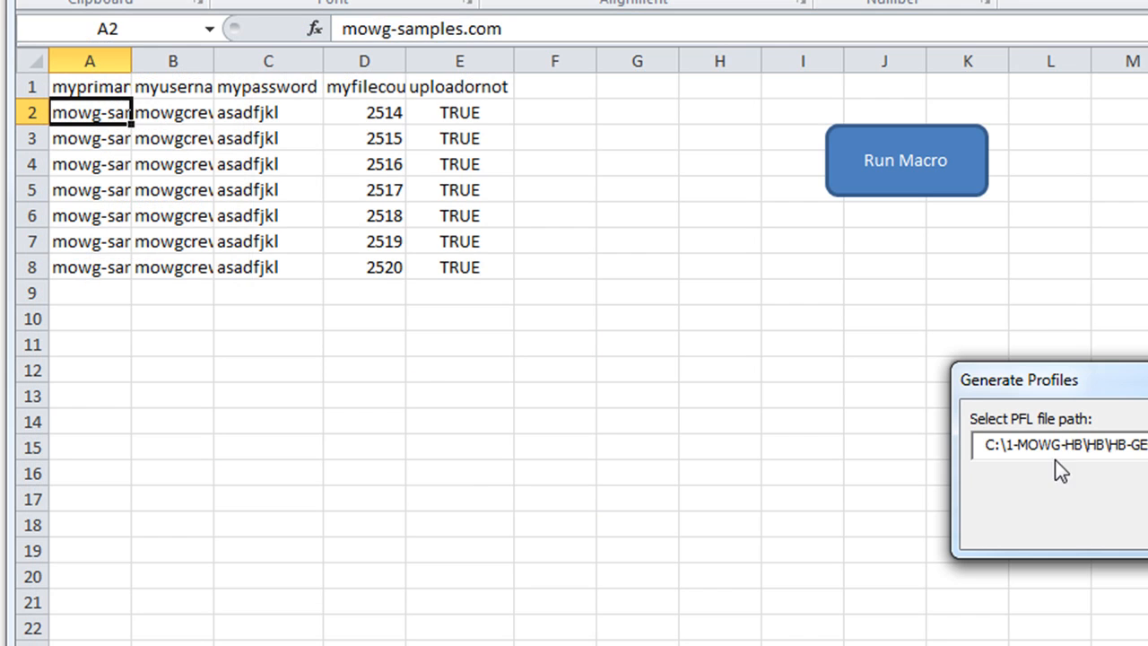
left_click(1146, 504)
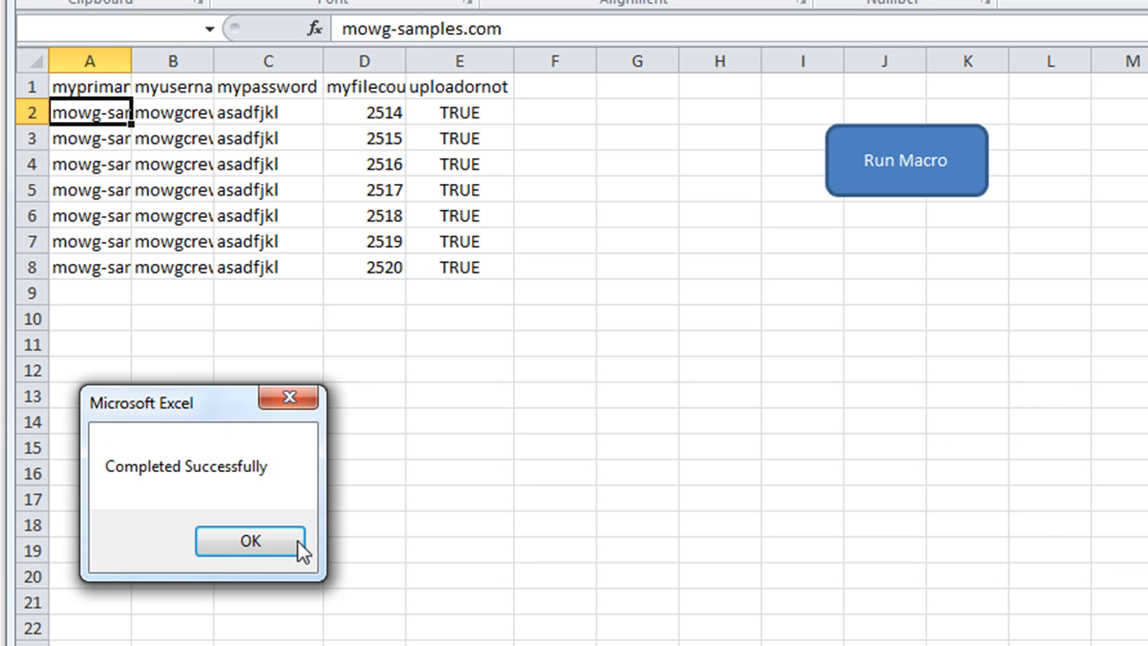
left_click(235, 543)
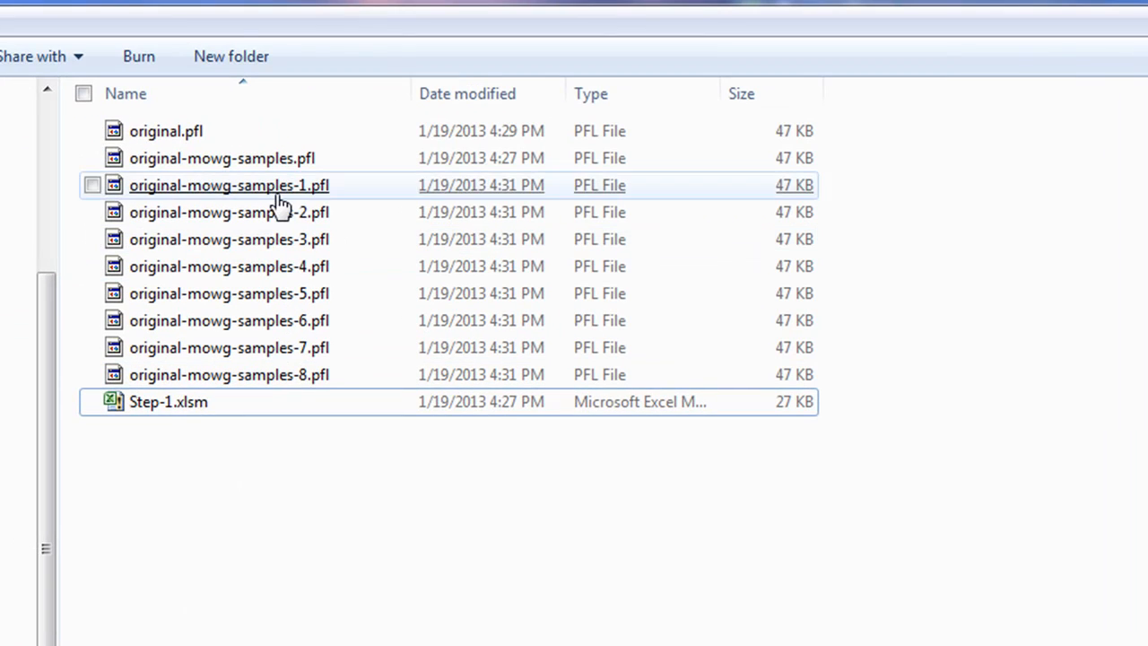
Delete original-mowg-samples.pfl and original-mowg-samples-1.pfl
right_click(274, 195)
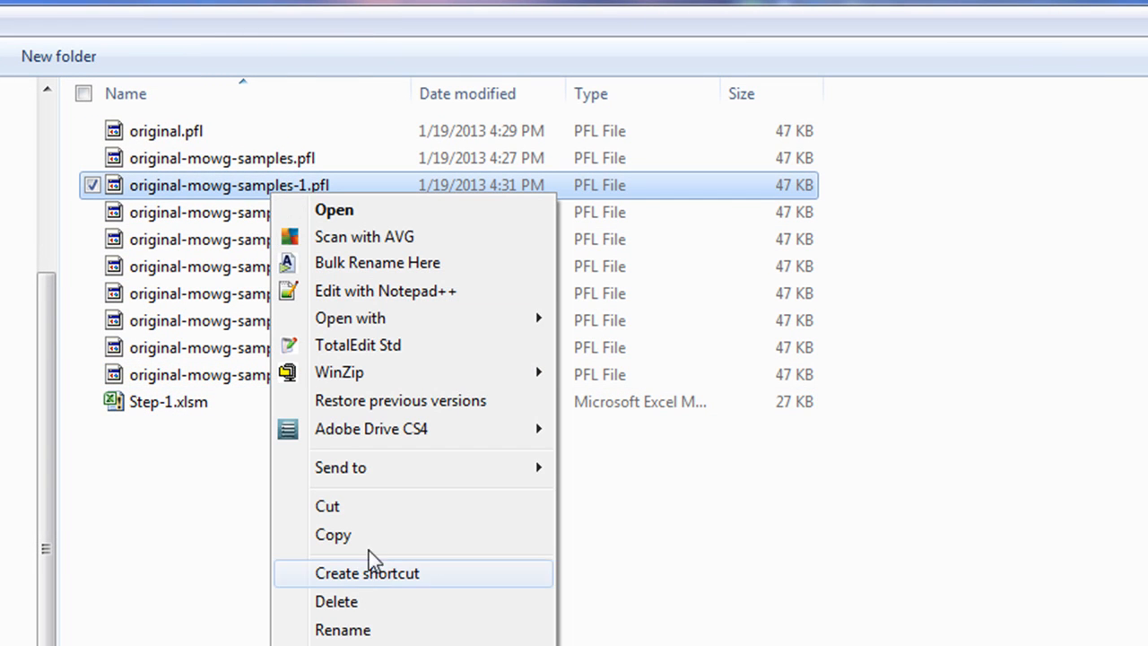
left_click(260, 164, "ctrl")
right_click(263, 163)
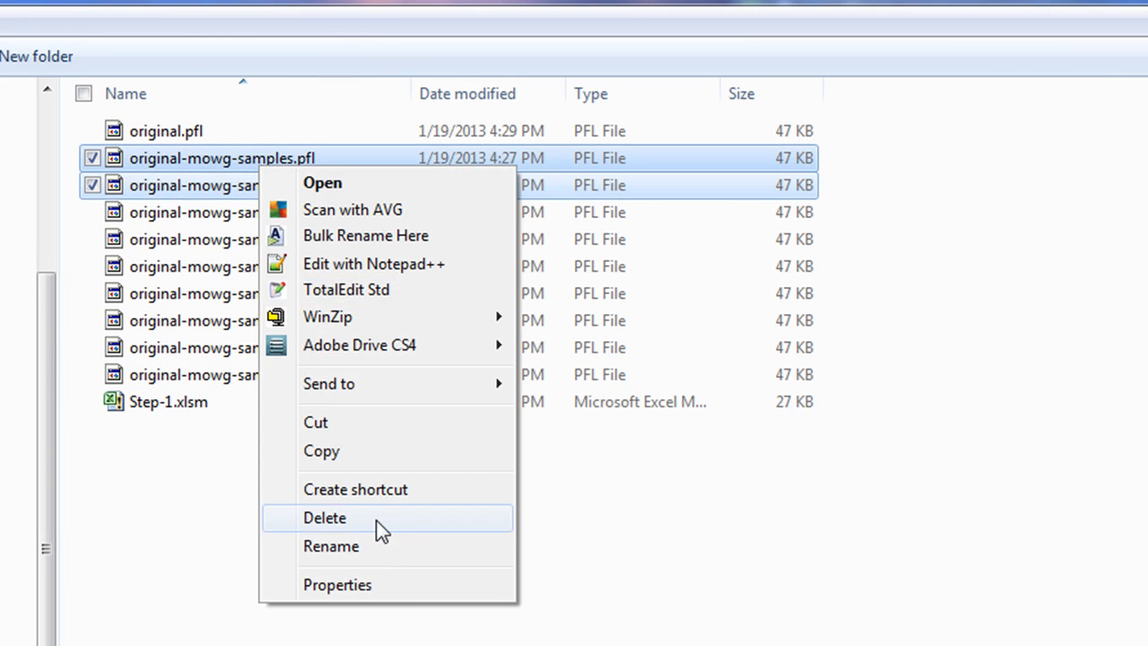
left_click(395, 517)
key("Return")
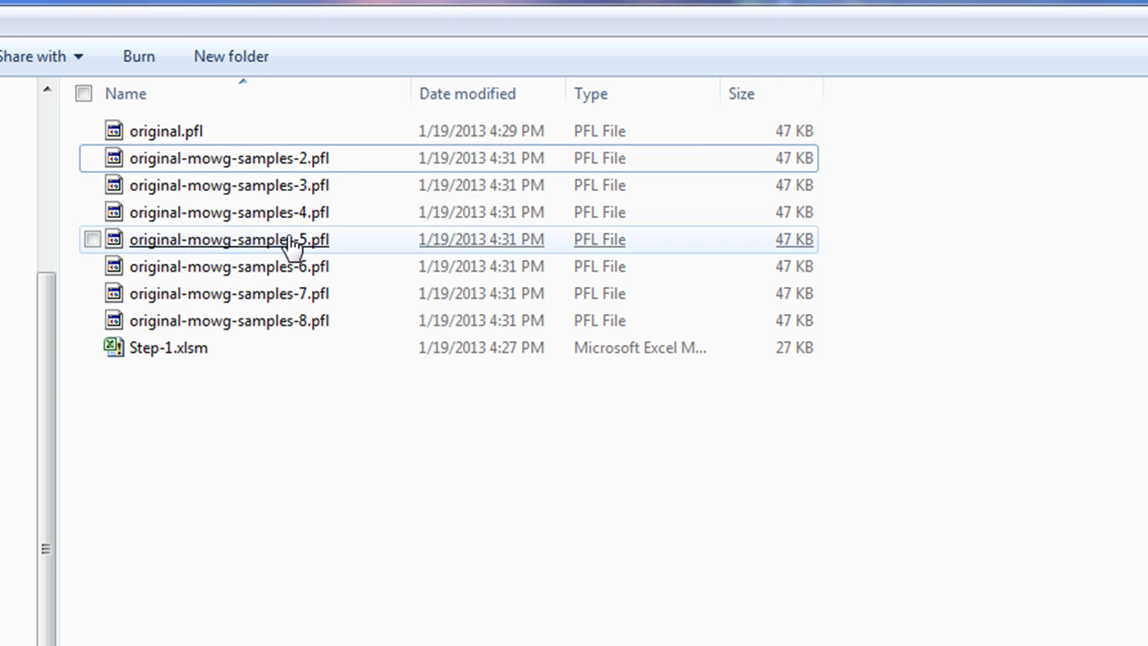
Rename original-mowg-samples-2.pfl to domain-1-first-stack.pfl
right_click(285, 162)
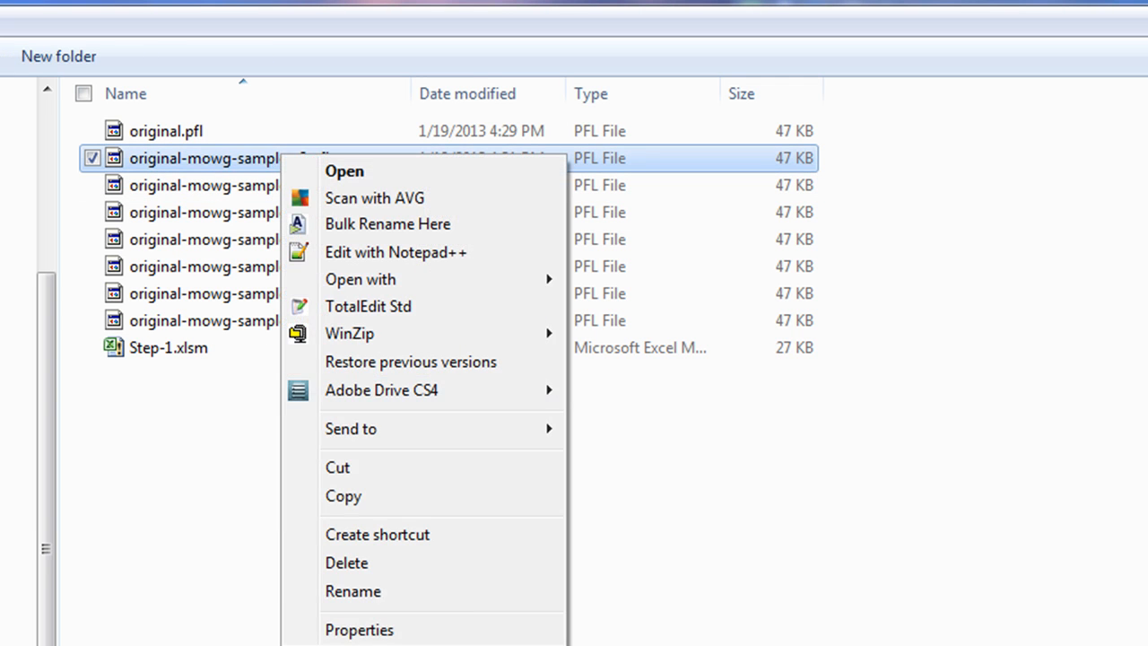
left_click(367, 591)
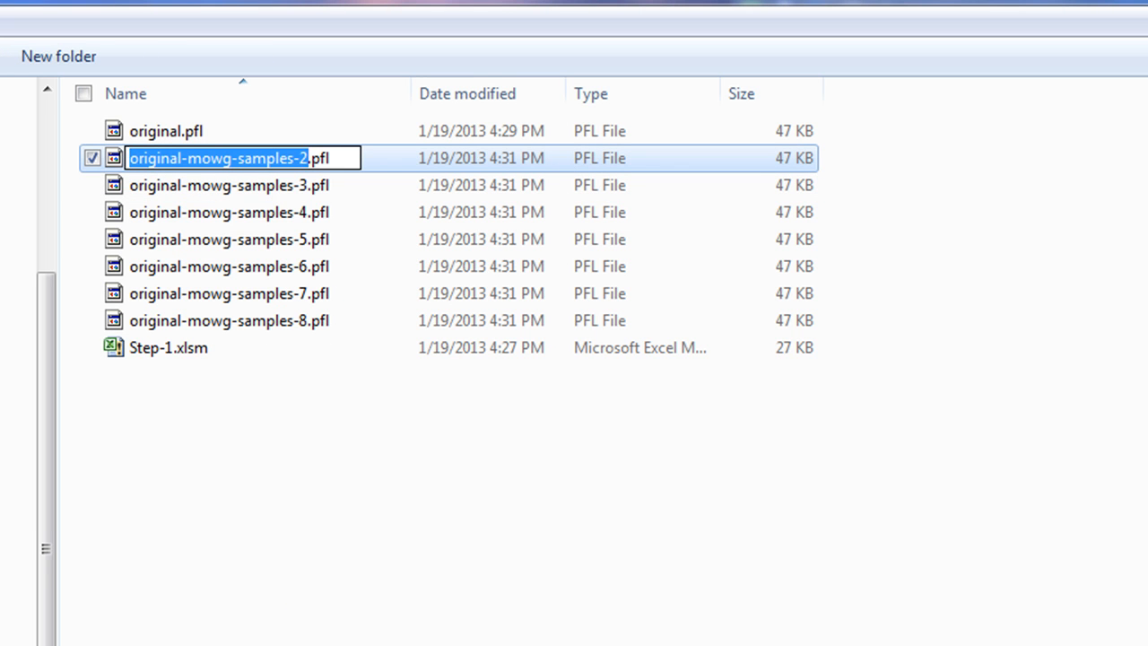
type("domain")
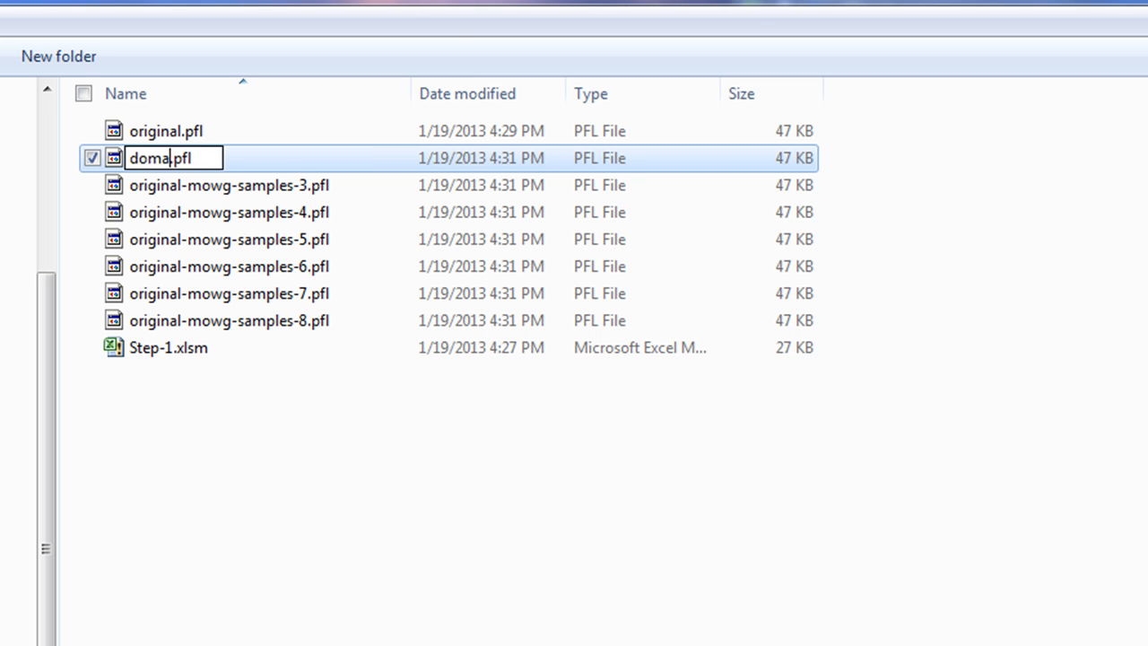
type("-1-")
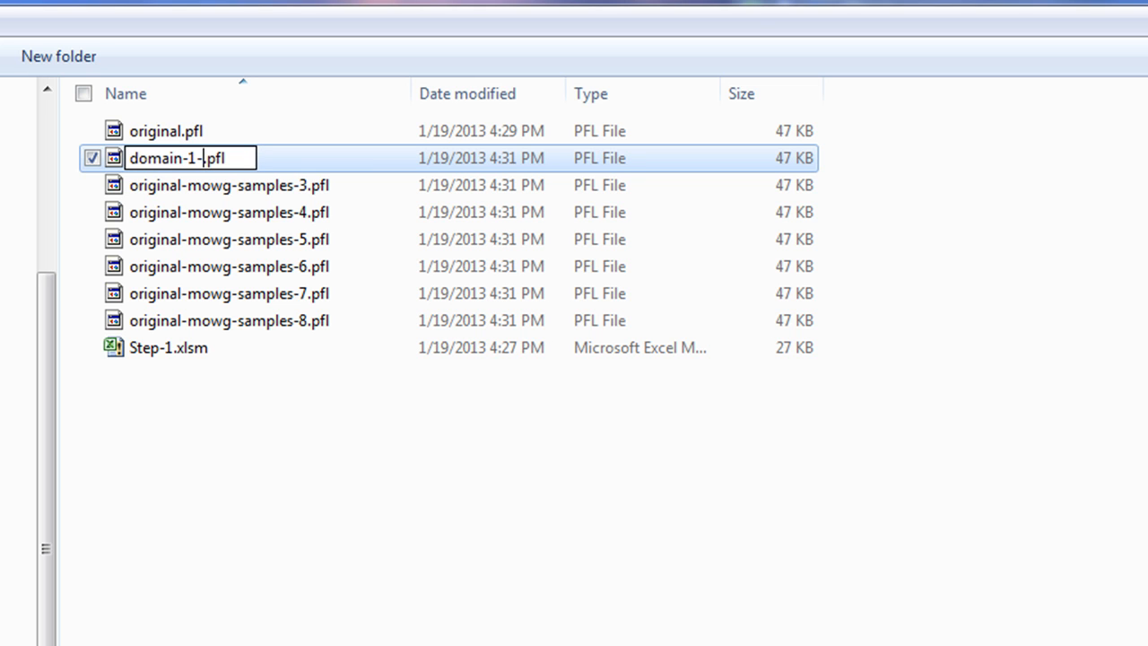
type("first-")
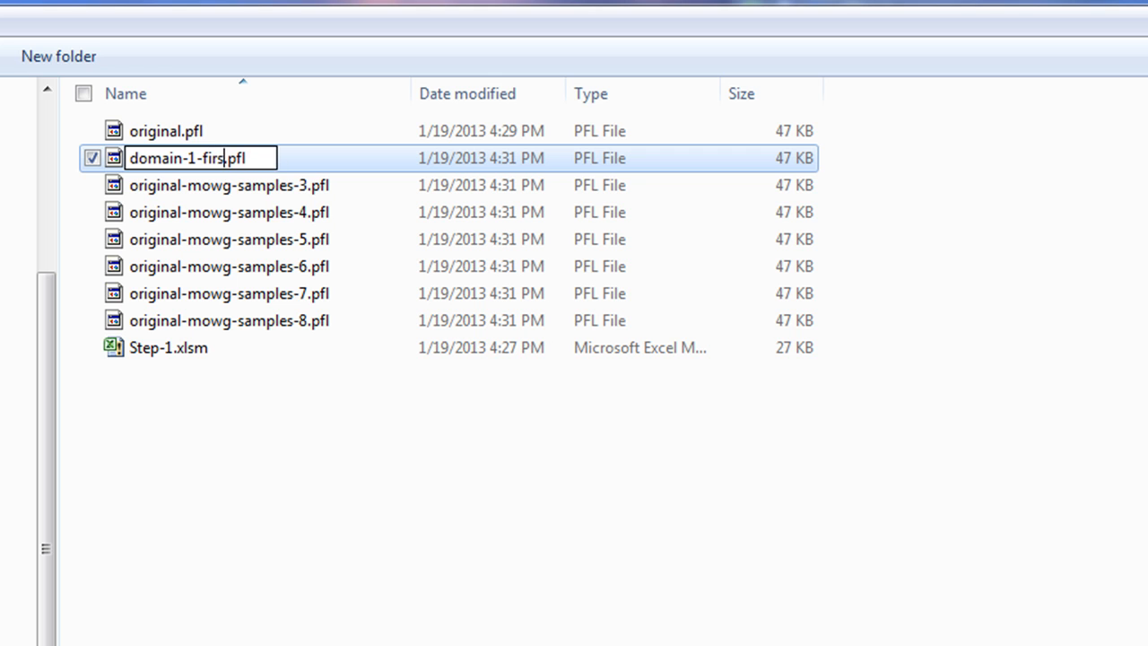
type("stack")
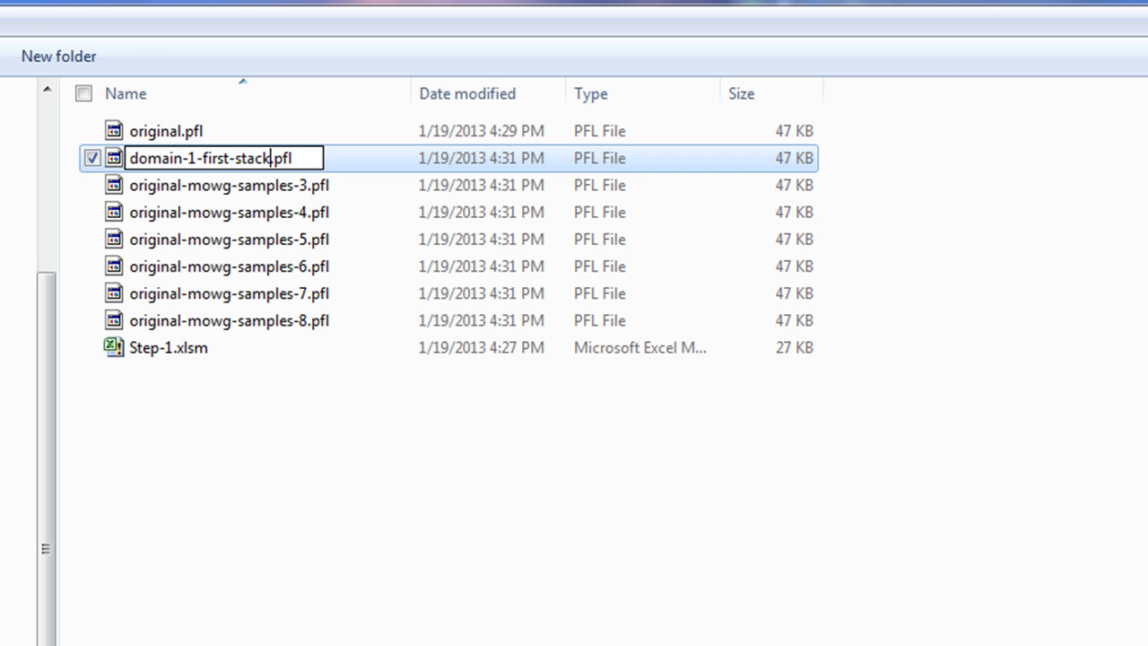
key("Return")
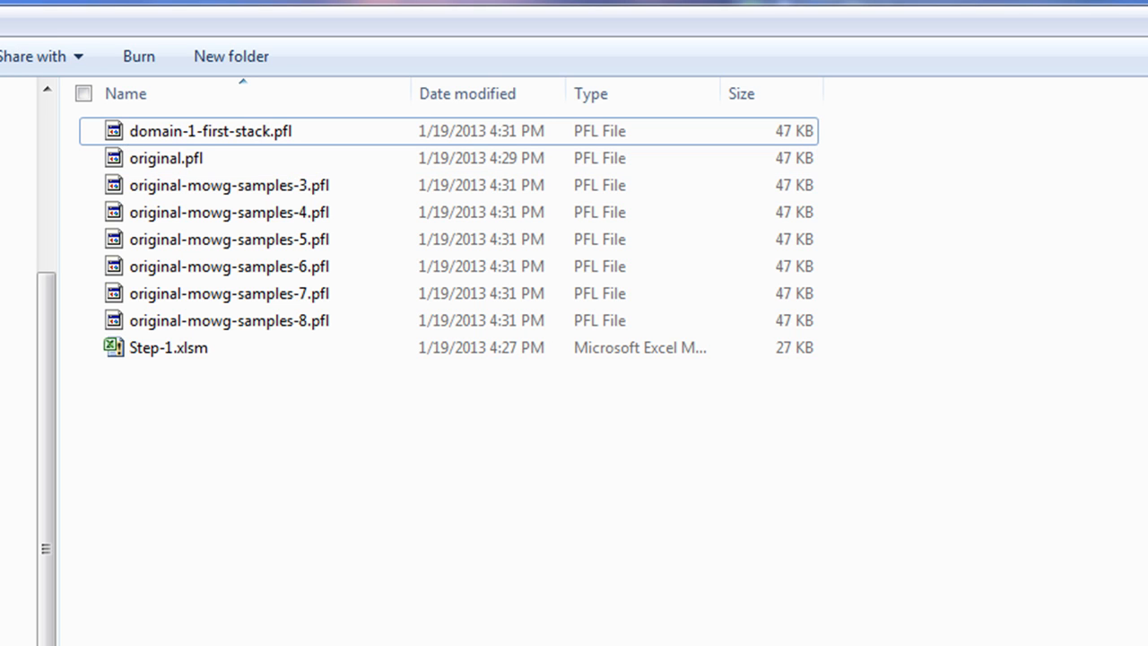
Open domain-1-first-stack.pfl in Notepad to review its XML settings, then return to Excel
right_click(167, 131)
mouse_move(305, 253)
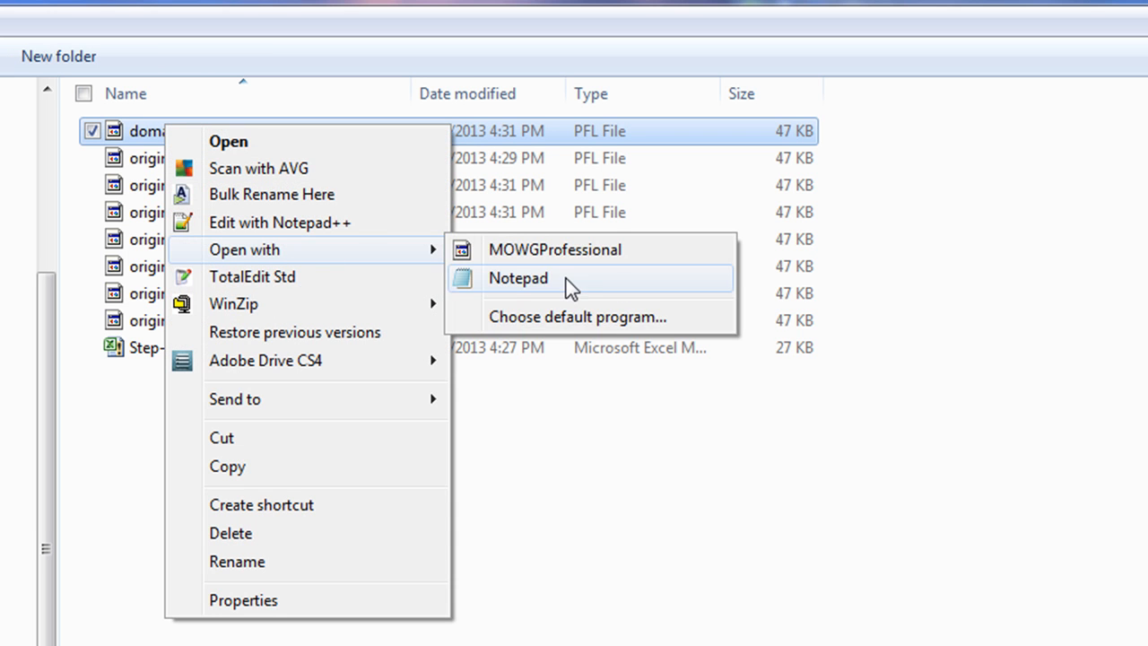
left_click(568, 282)
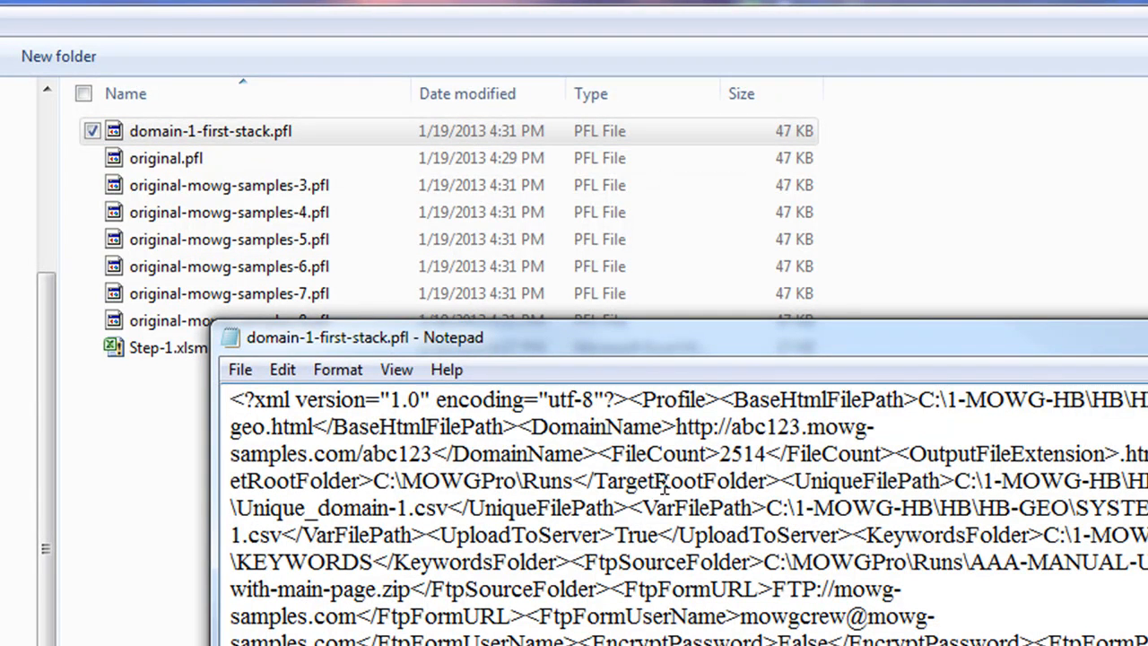
left_click_drag(637, 482, 607, 486)
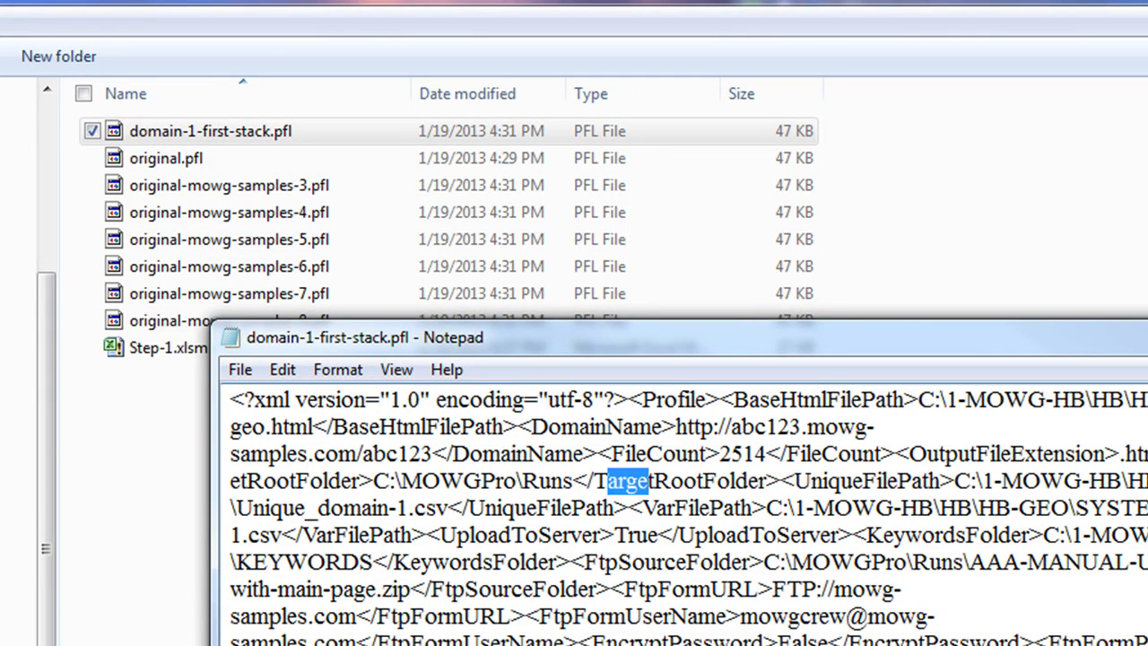
left_click(628, 484)
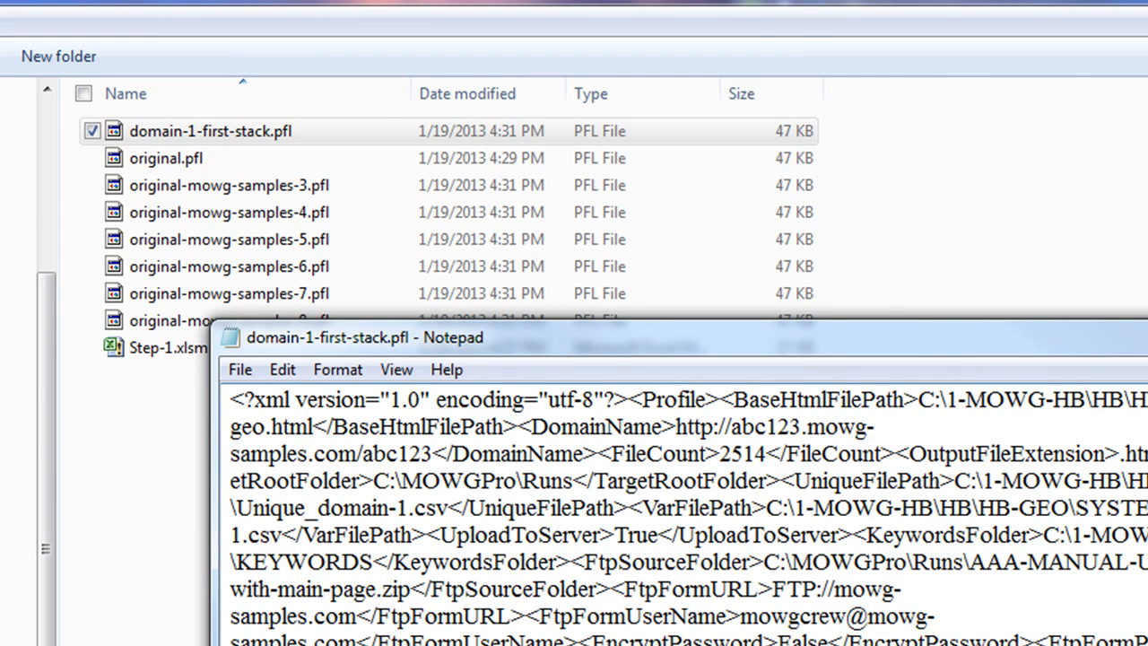
key("alt+Tab")
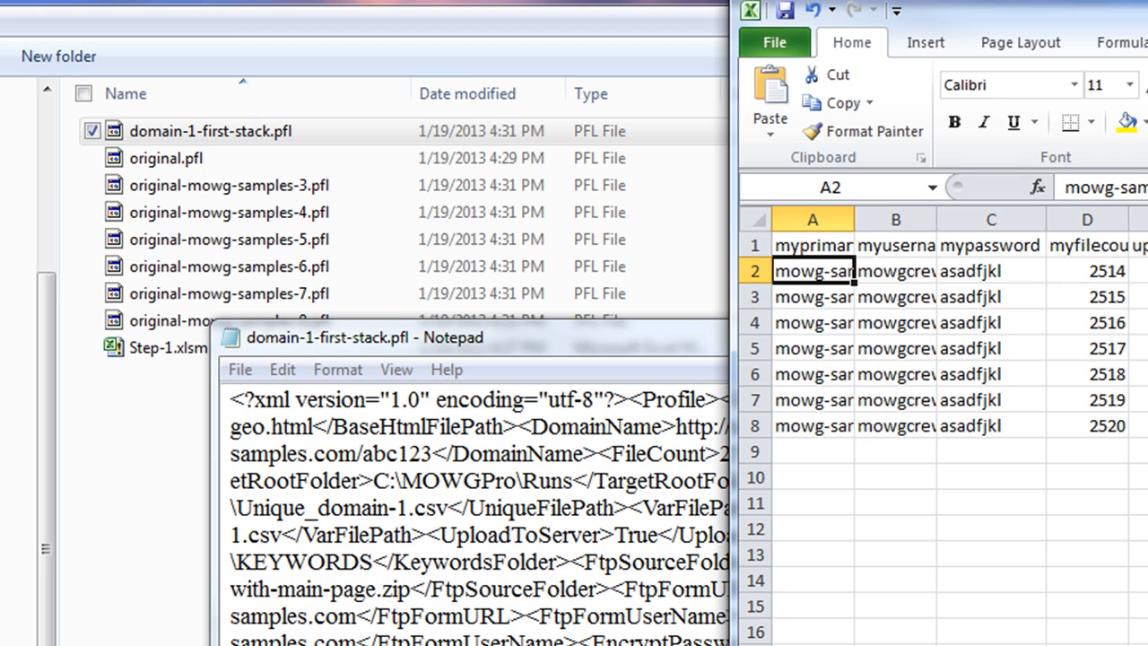
Step through the sample rows in Excel, selecting the first and second rows in full
left_click(1147, 271)
key("Down")
key("Down")
key("Down")
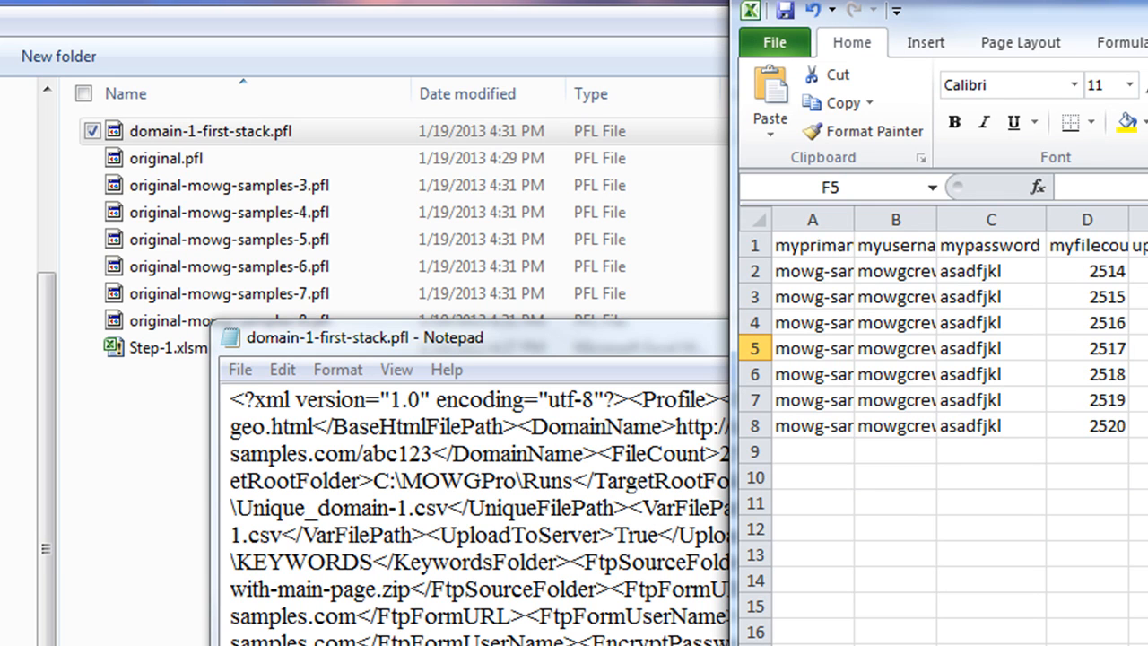
key("Down")
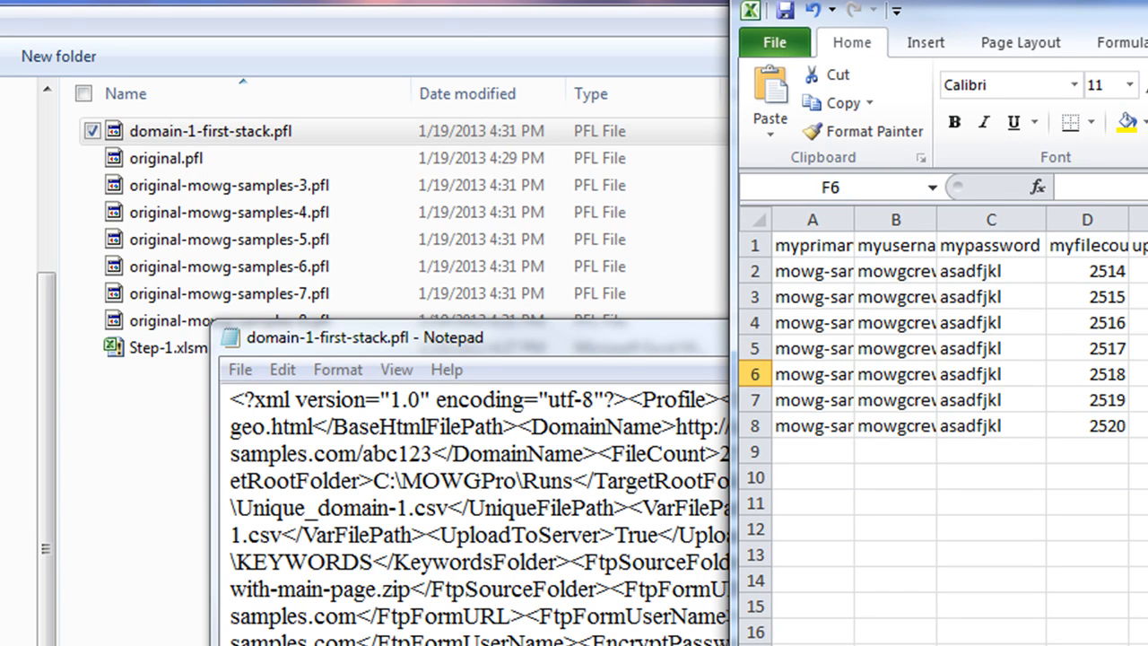
left_click(832, 283)
key("ctrl+shift+Right")
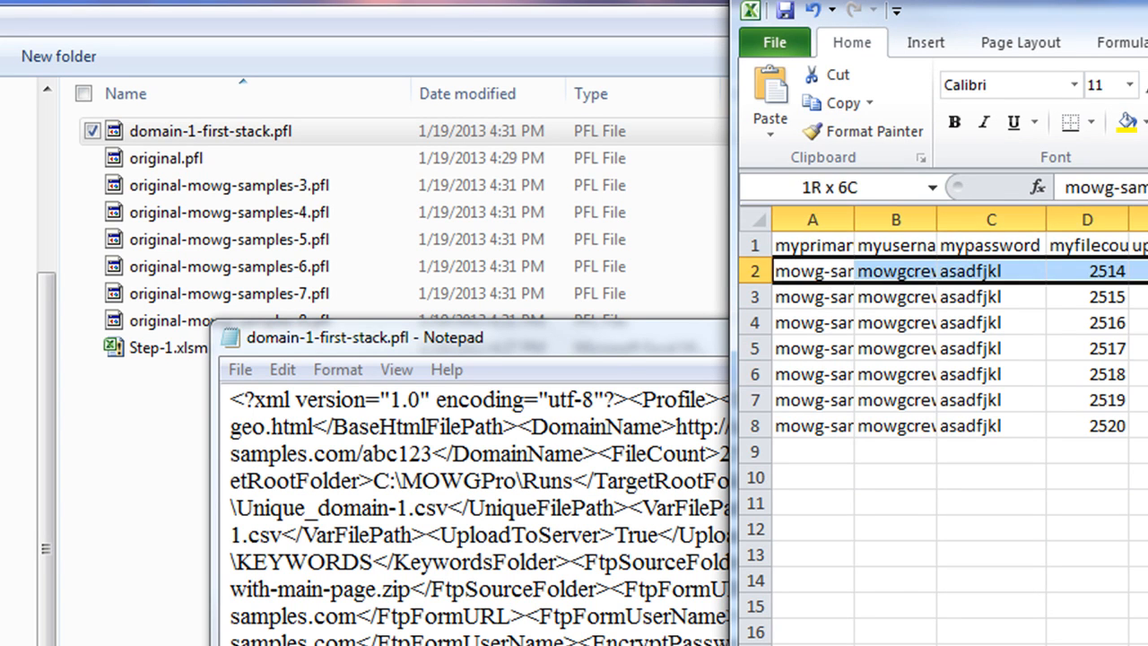
left_click(823, 302)
key("ctrl+shift+Right")
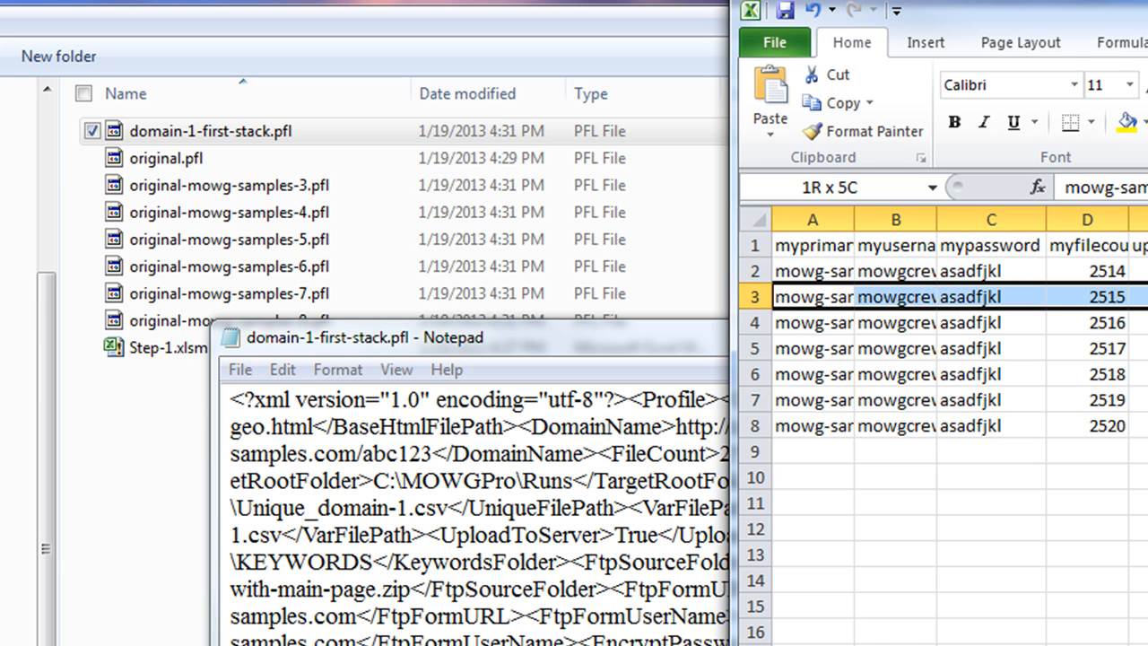
left_click(987, 599)
Highlight abc123 in the Notepad DomainName URL, then close Notepad
left_click(422, 338)
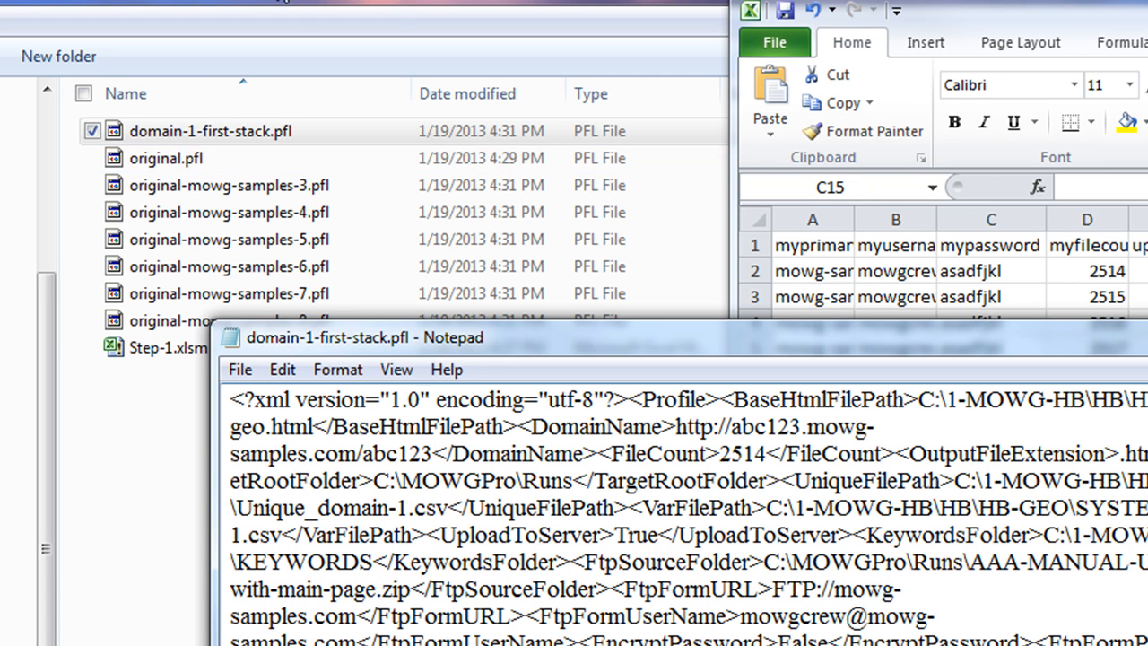
double_click(780, 427)
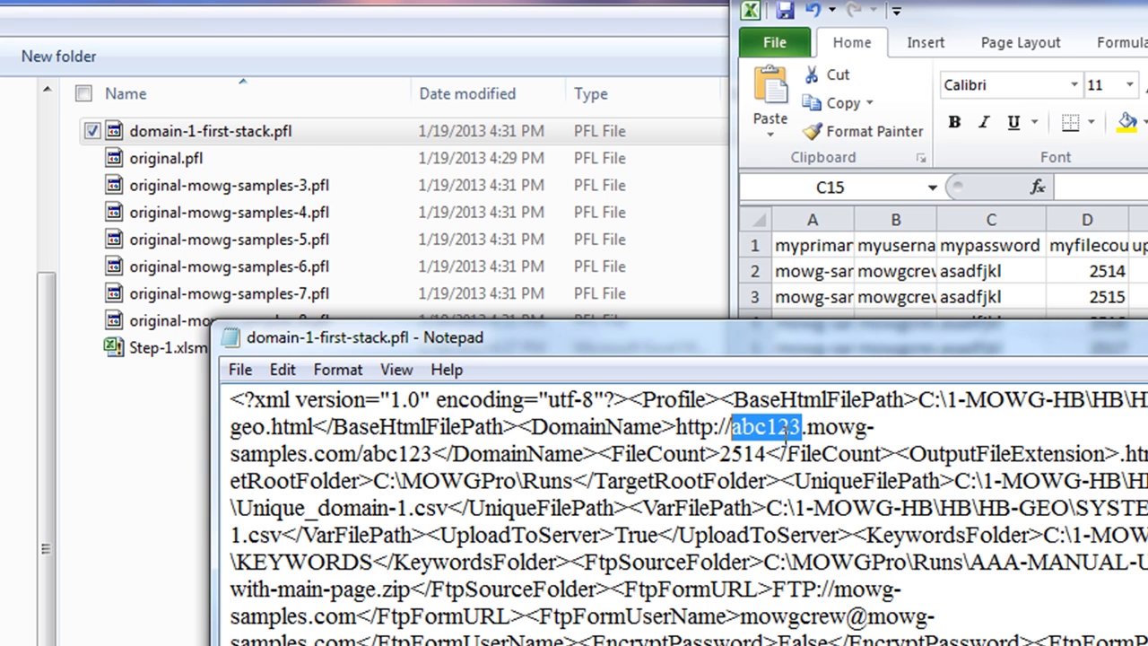
key("alt+F4")
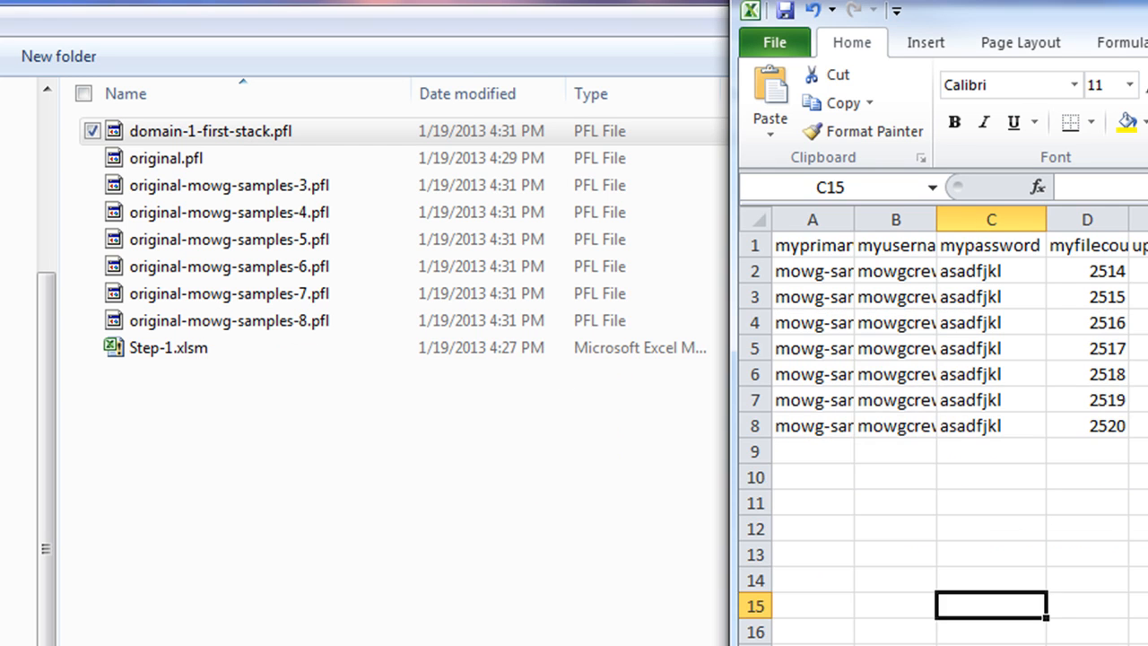
Close Step-1.xlsm, discarding the unsaved sample rows
left_click(943, 570)
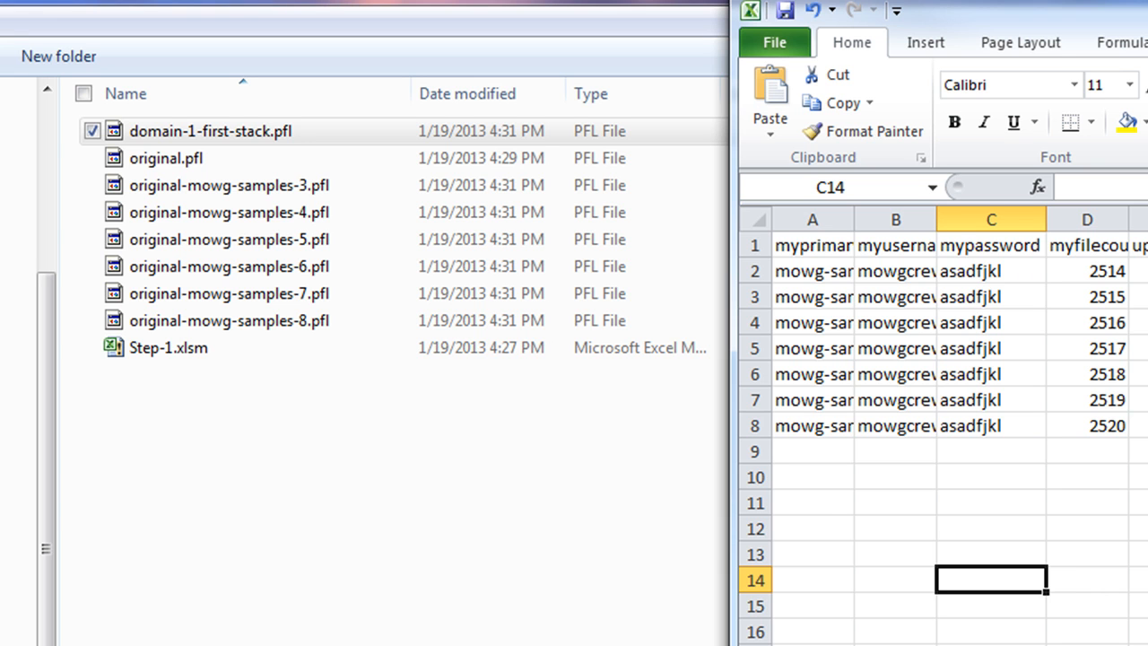
key("alt+F4")
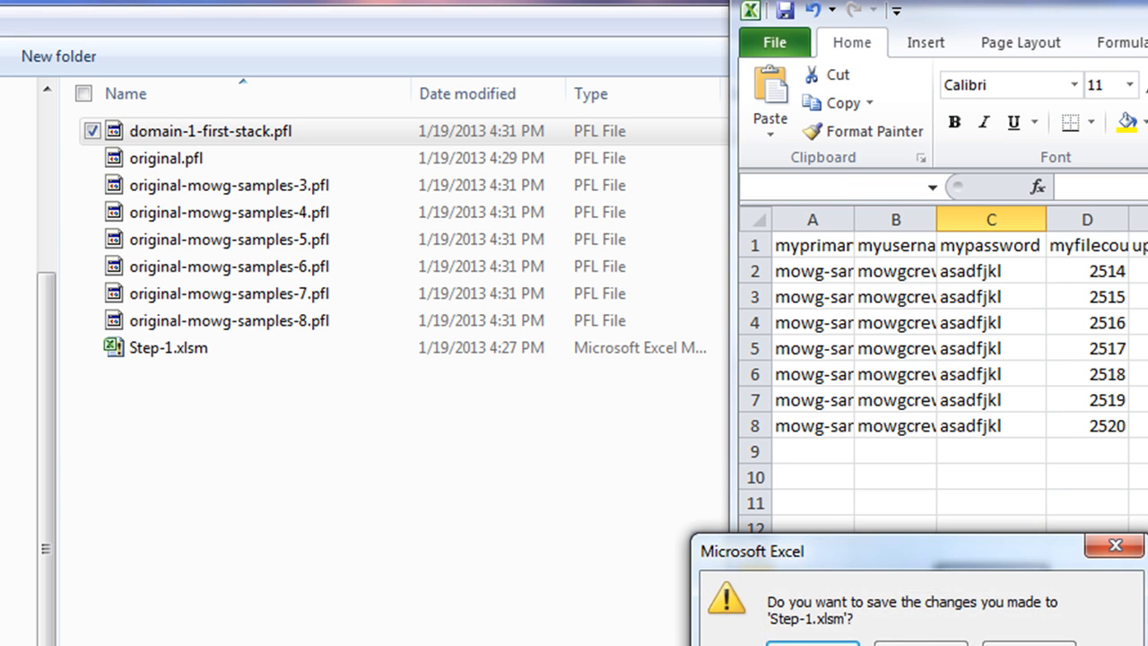
left_click(921, 645)
left_click(391, 531)
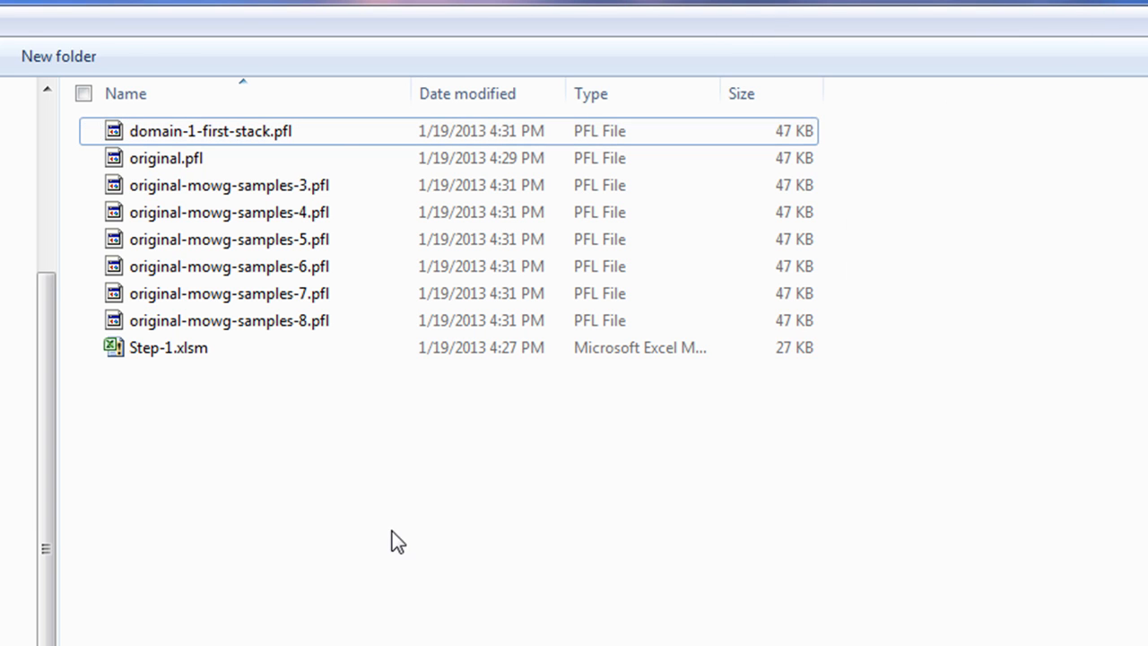
Reopen Step-1.xlsm and delete the row 2 sample values, leaving only the headers
double_click(169, 357)
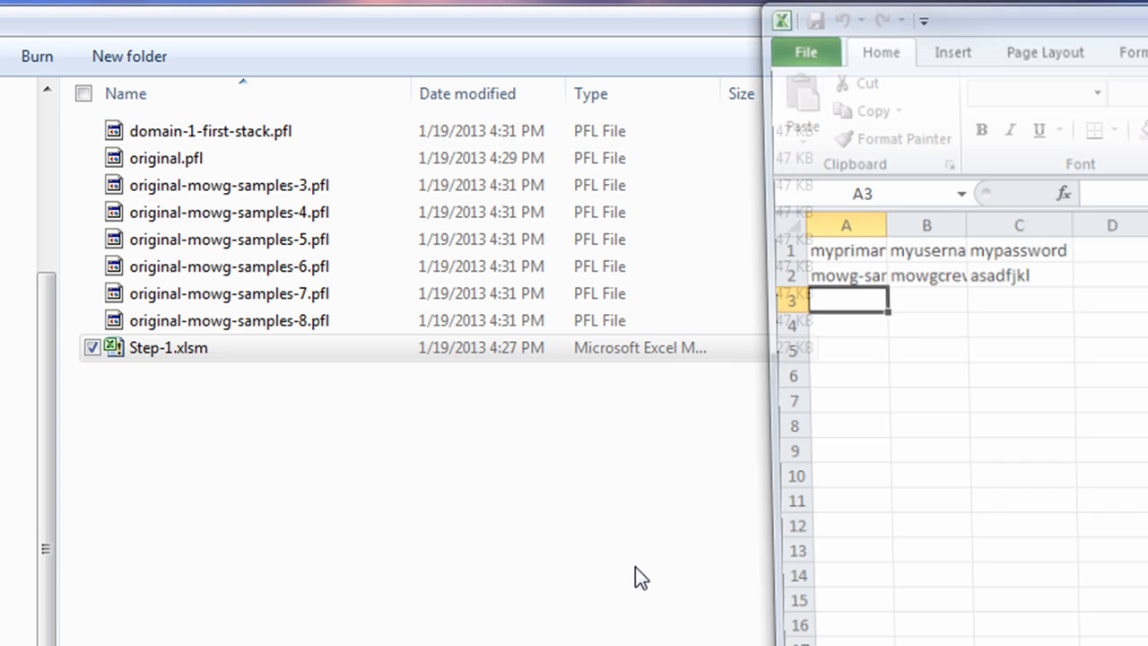
left_click_drag(793, 265, 981, 260)
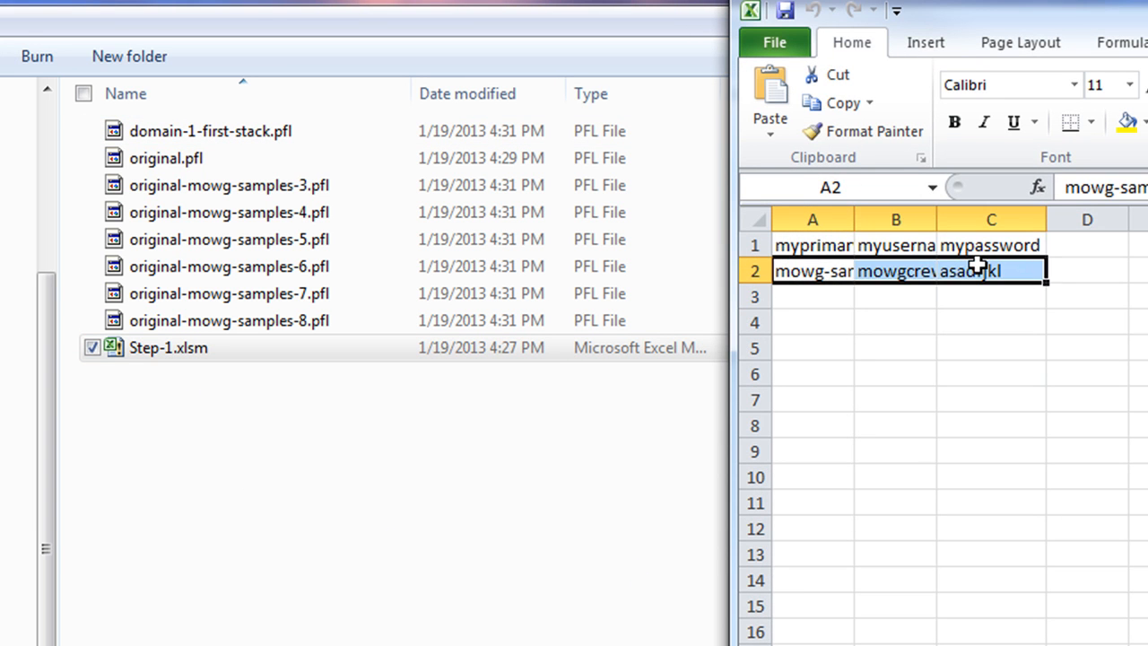
right_click(984, 269)
left_click(1062, 463)
left_click(1004, 523)
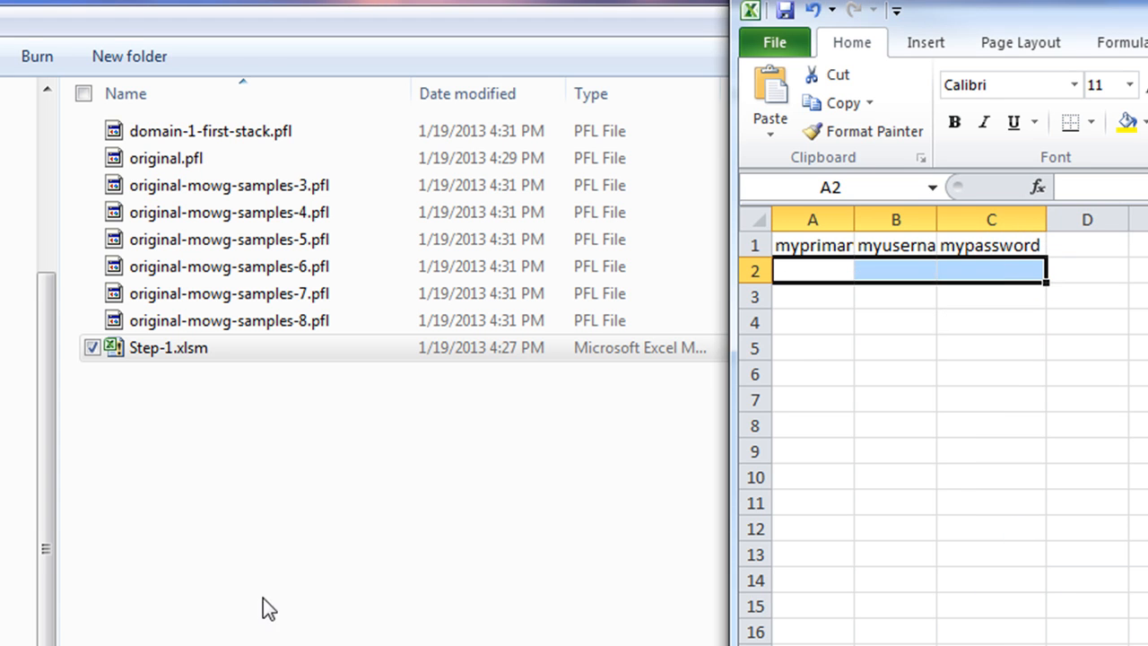
left_click(179, 451)
right_click(180, 444)
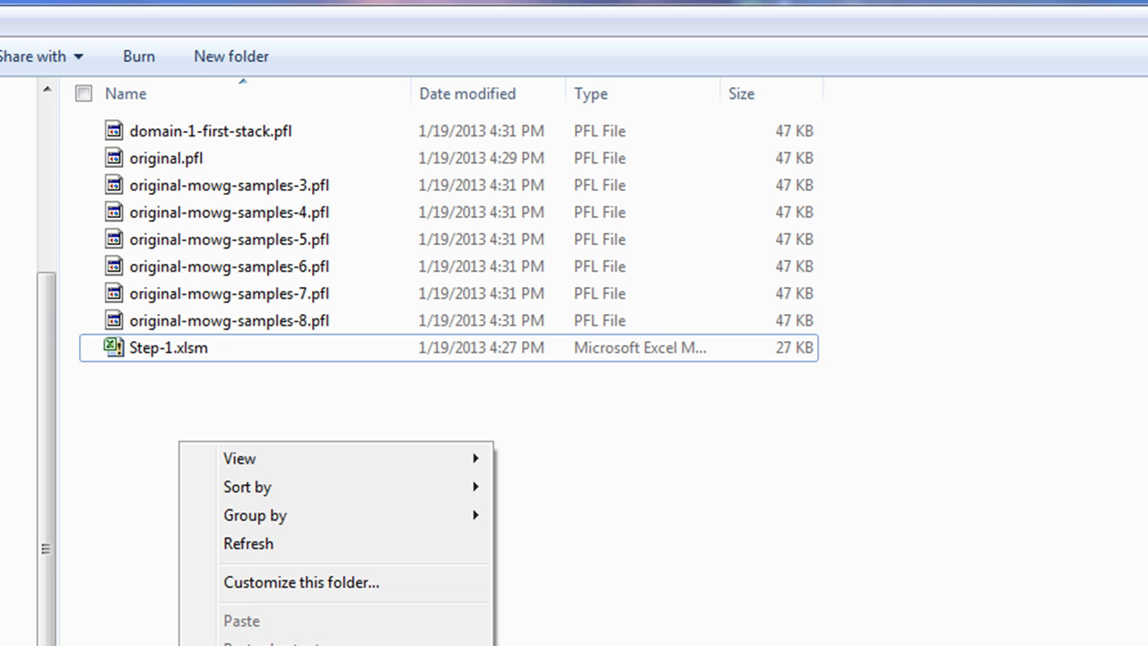
Add a new text document named READ-ME.txt and open it in Notepad
left_click(574, 644)
type("READ-M")
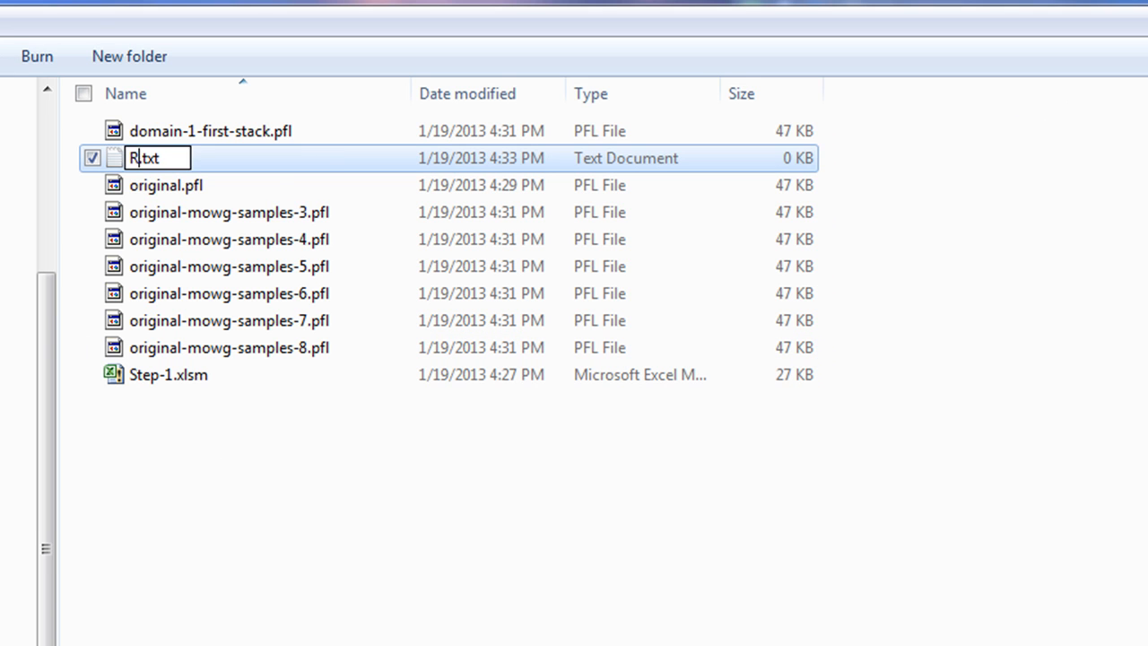
type("E")
key("Return")
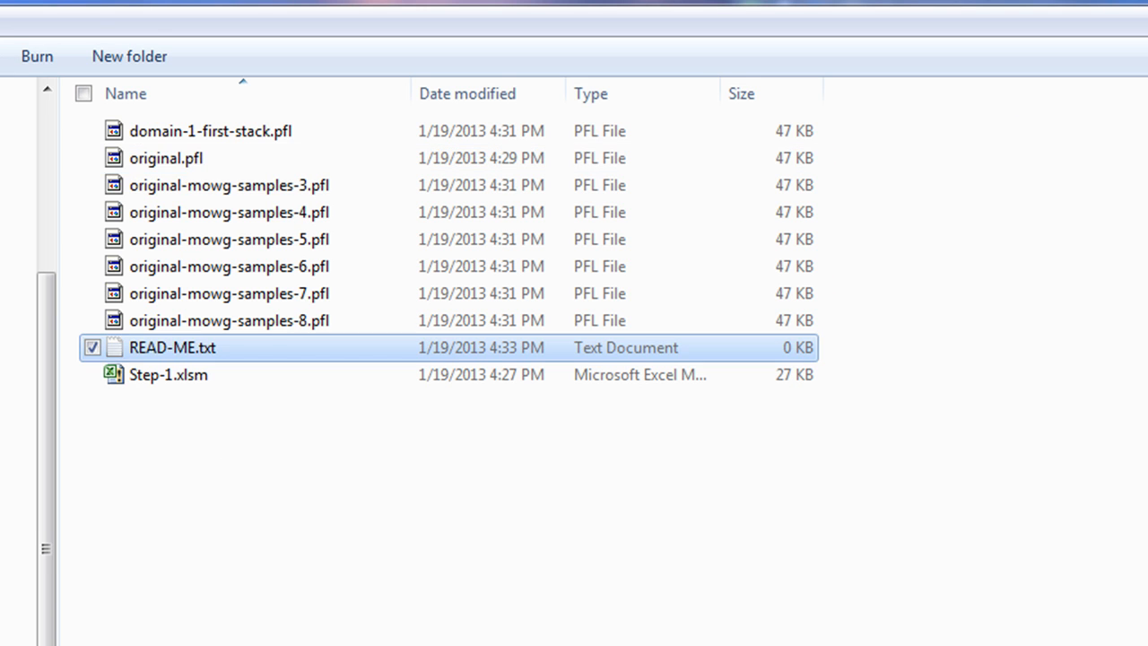
left_click(574, 628)
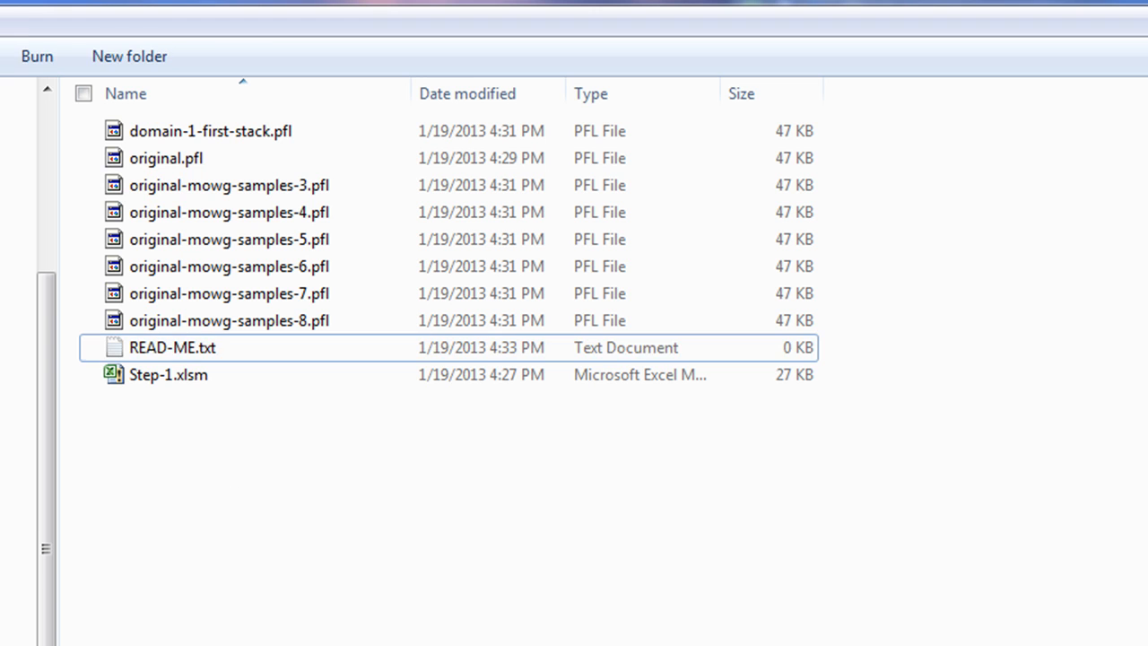
double_click(185, 358)
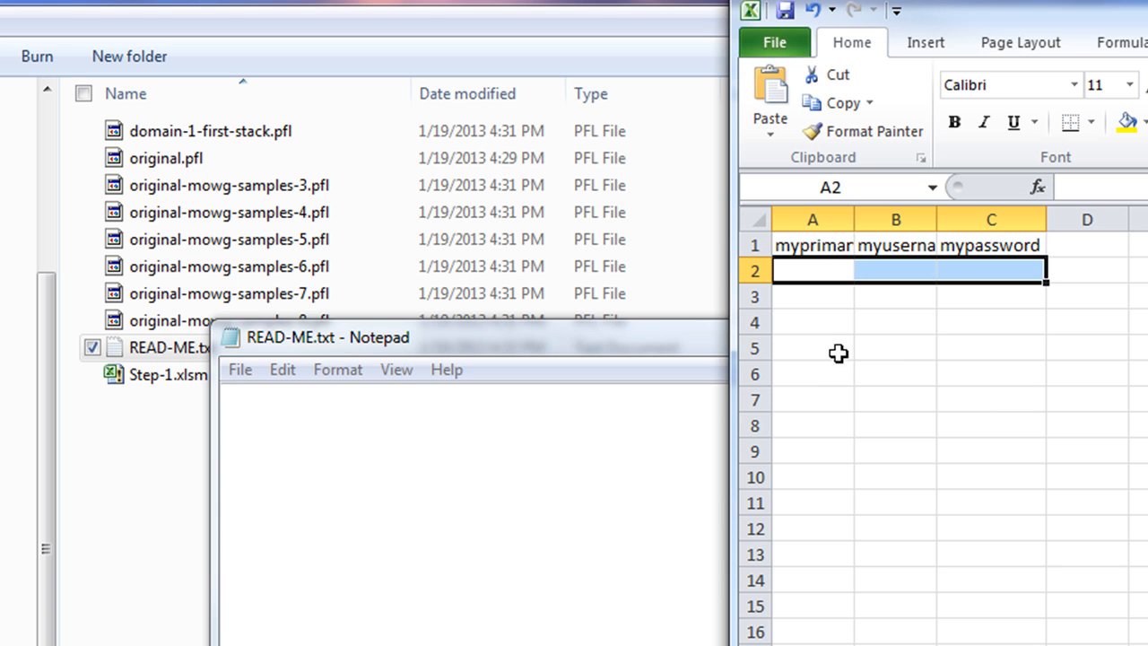
Review the myprimary, myusername and mypassword headers in A1:C1 and the empty cells A2:C2 below them
left_click_drag(810, 238, 989, 244)
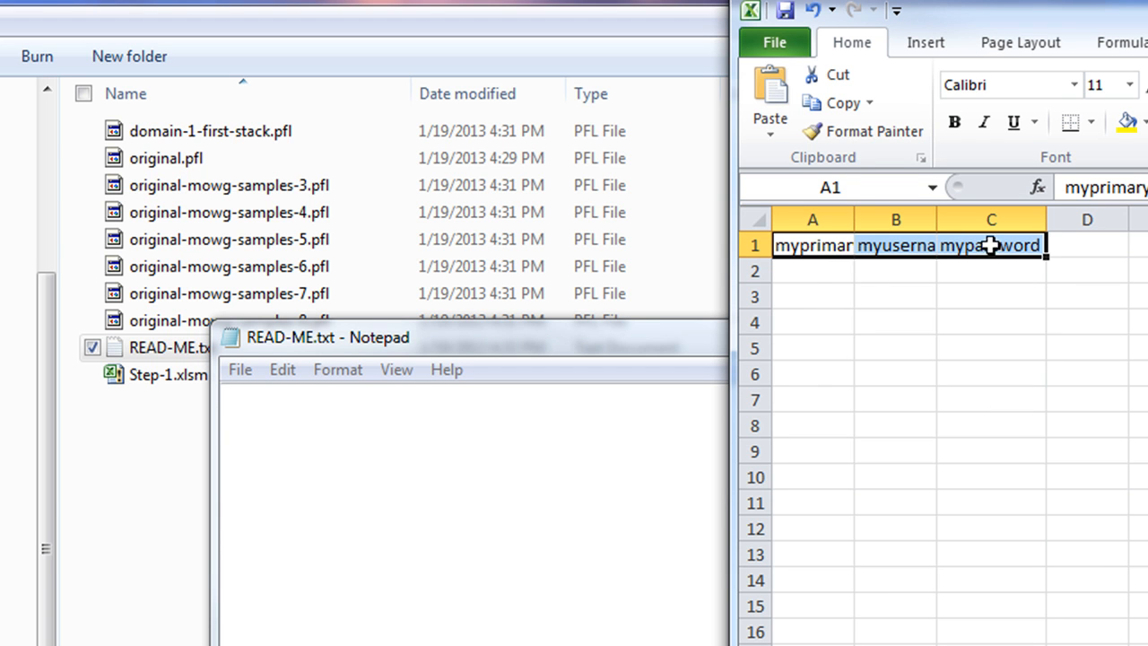
left_click(814, 267)
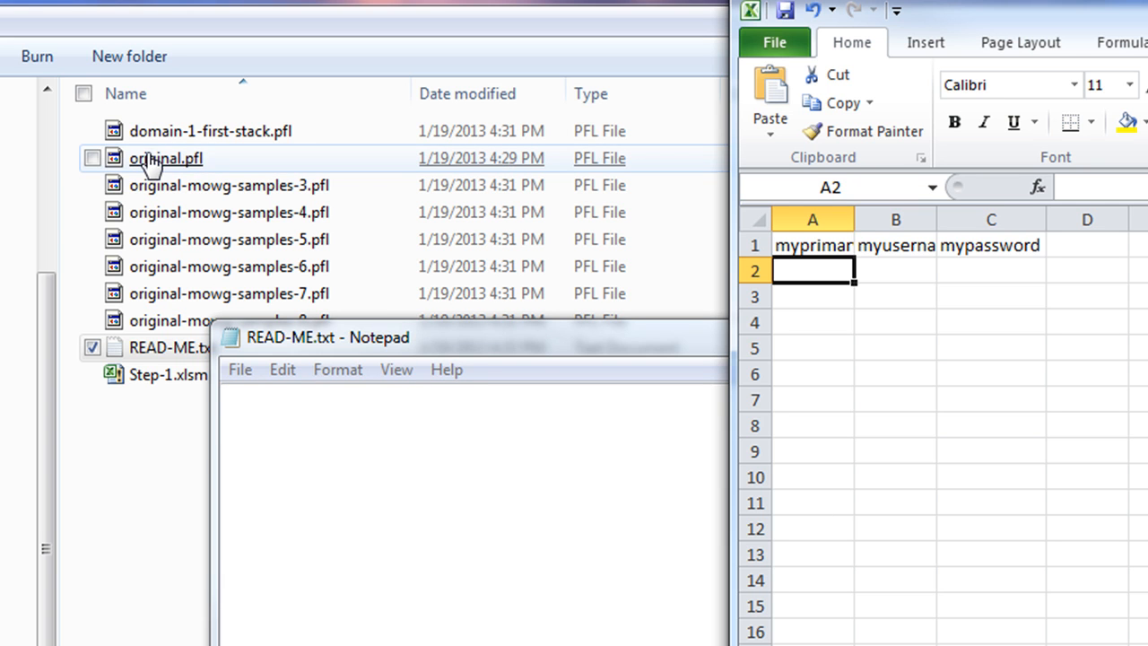
left_click(906, 273)
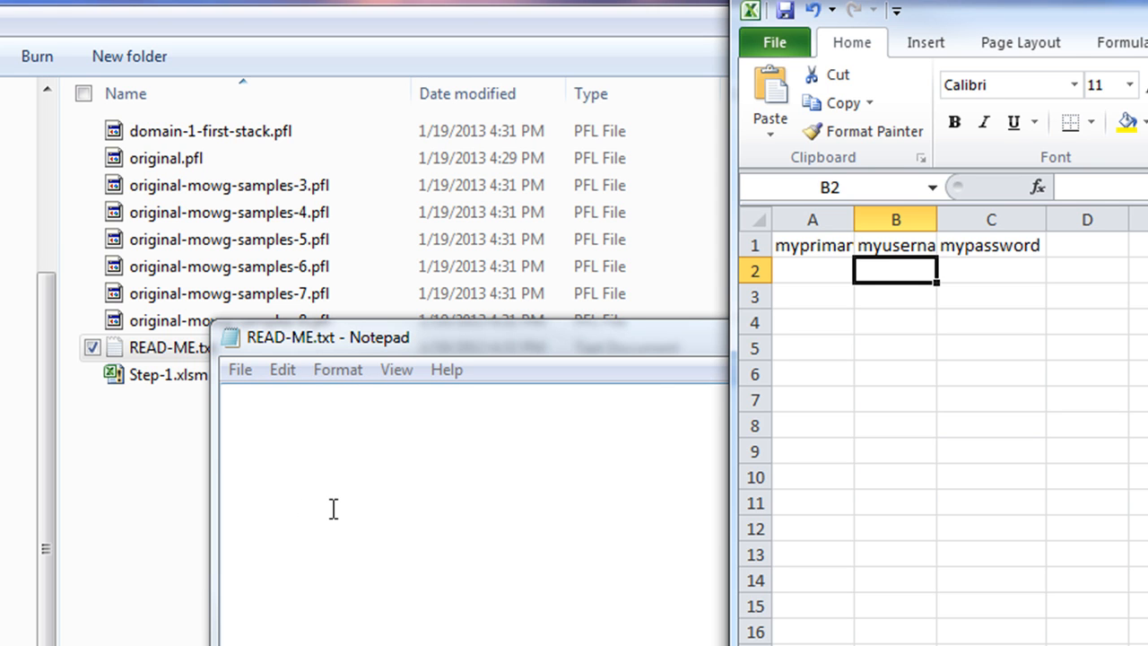
left_click(815, 272)
left_click(881, 269)
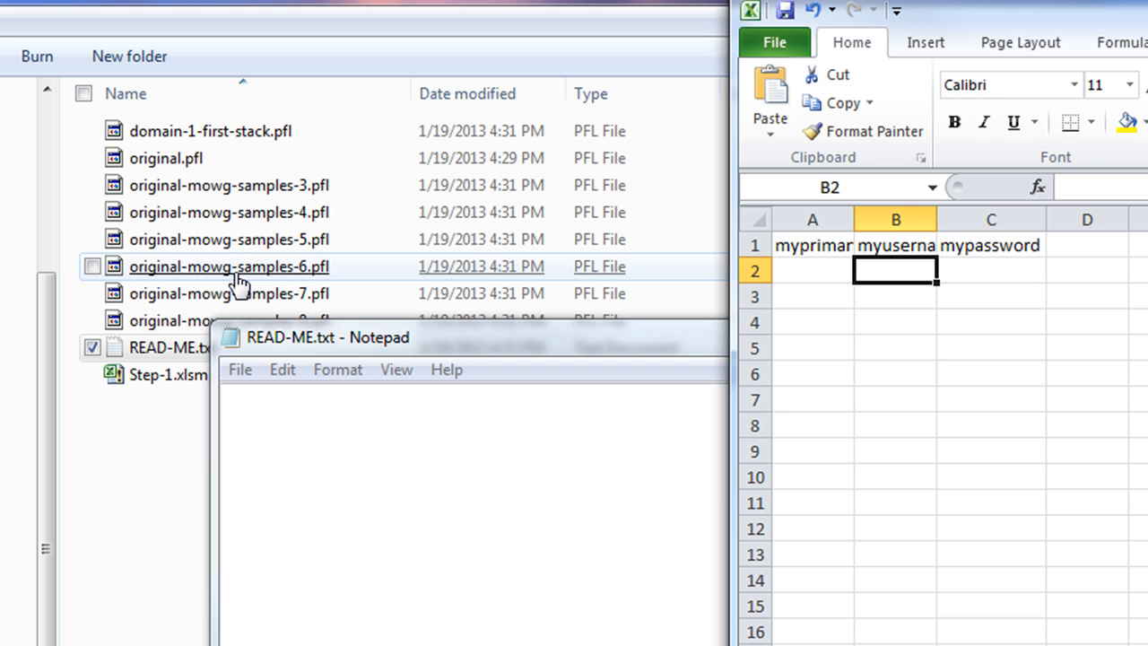
left_click(981, 271)
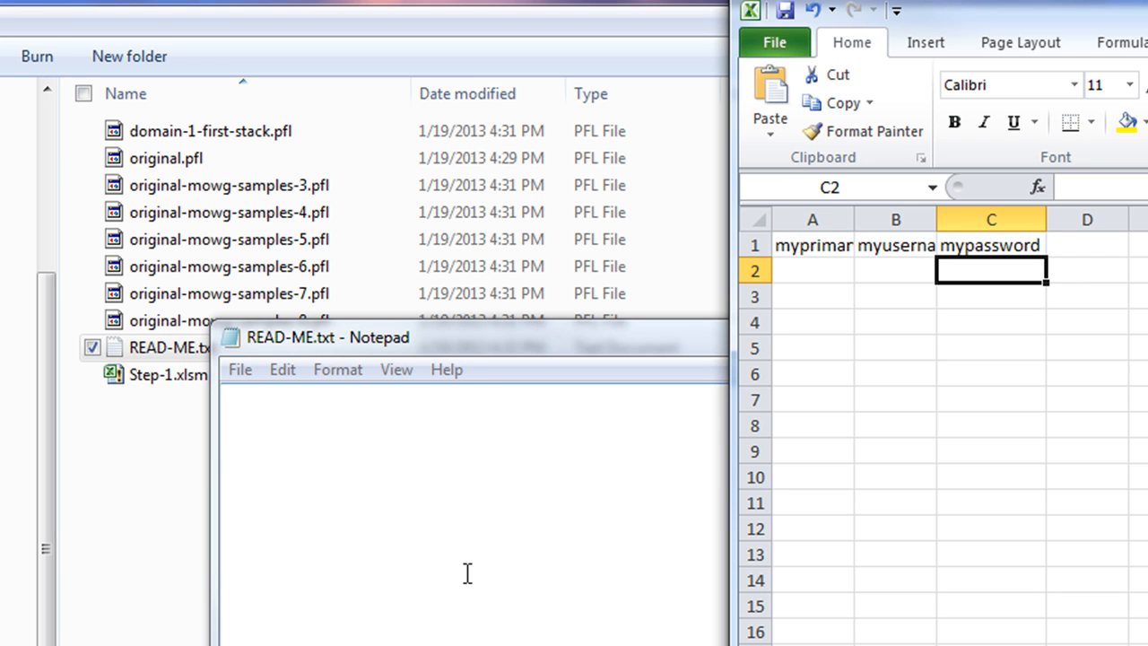
Look over the existing headers in A1:C1 and select D1 for the next header
left_click(1091, 248)
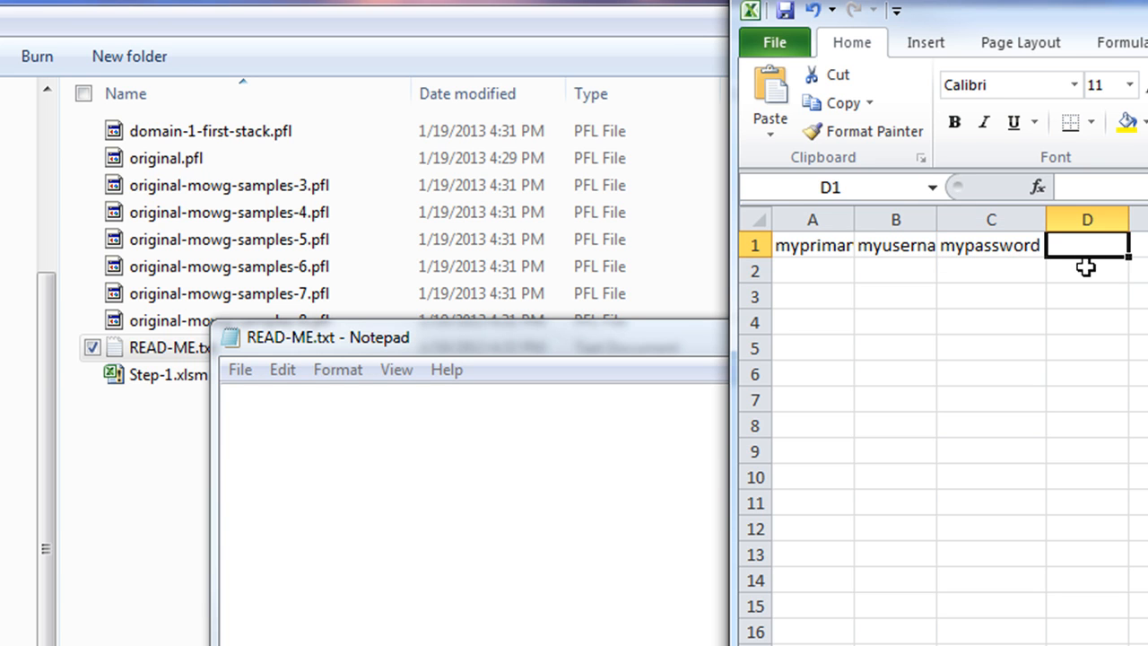
left_click(1088, 263)
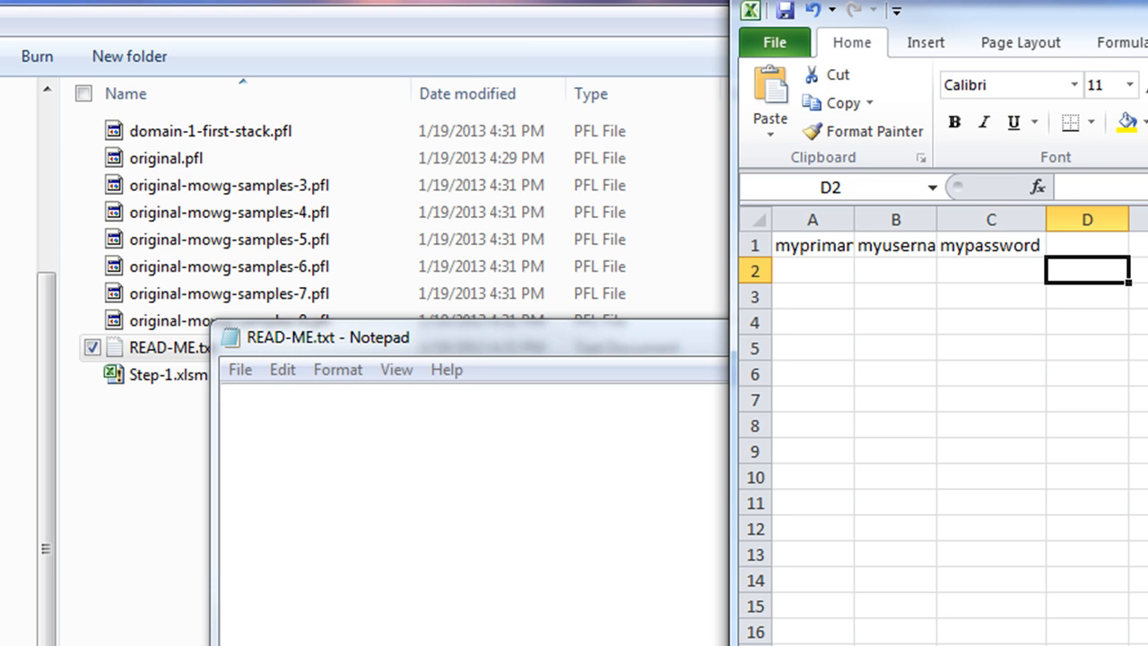
left_click(1053, 241)
left_click(1137, 253)
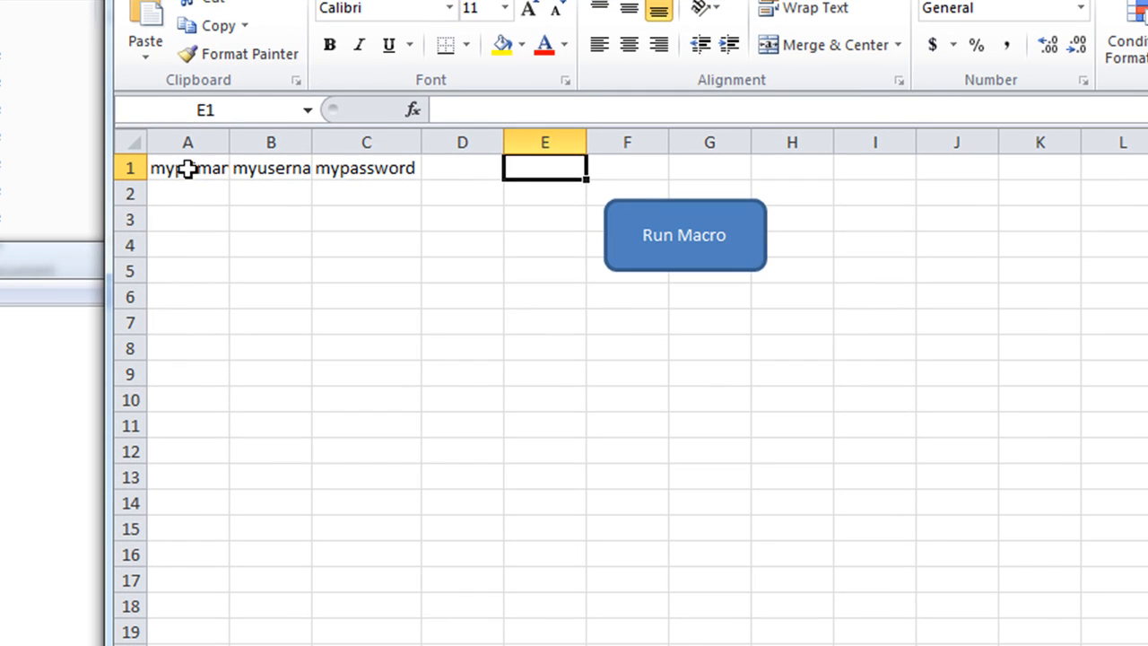
left_click(187, 169)
left_click(271, 169)
left_click(369, 169)
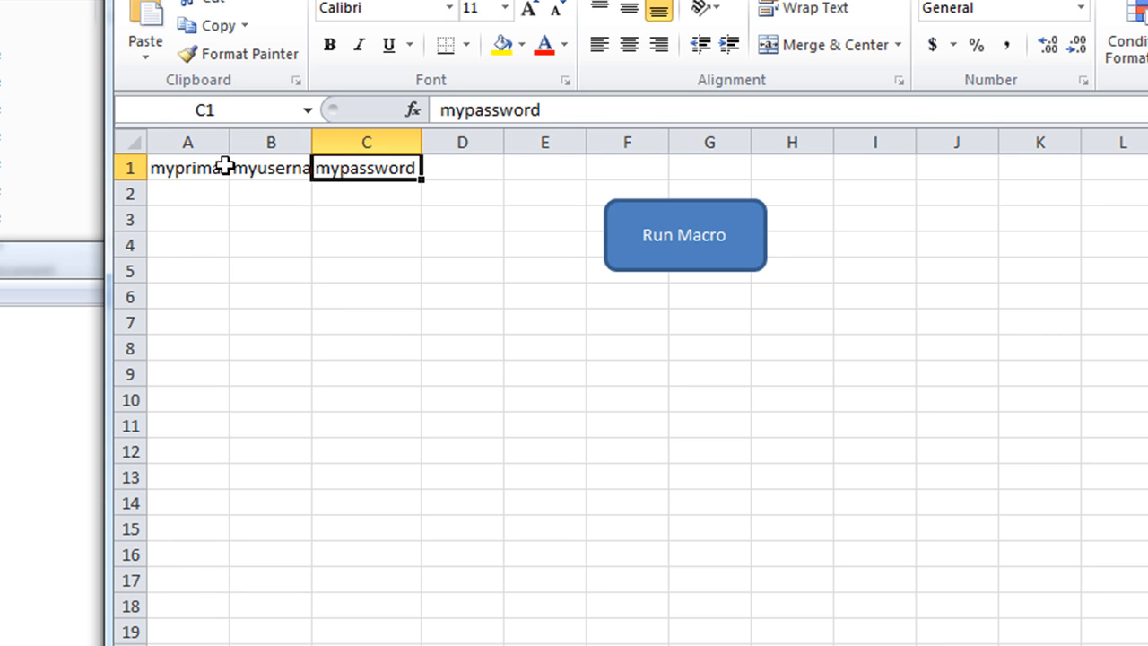
left_click(471, 167)
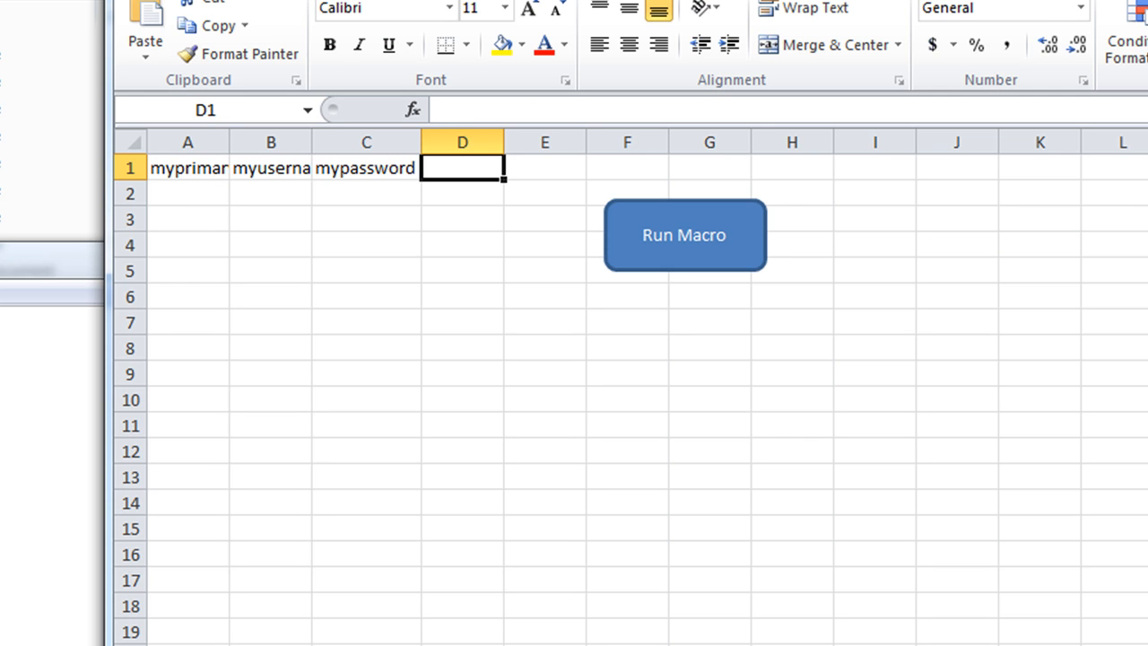
Enter addondomain in D1 and addonfolder in E1 as new column headers
type("my")
key("BackSpace")
key("BackSpace")
type("a")
key("BackSpace")
type("addondomain")
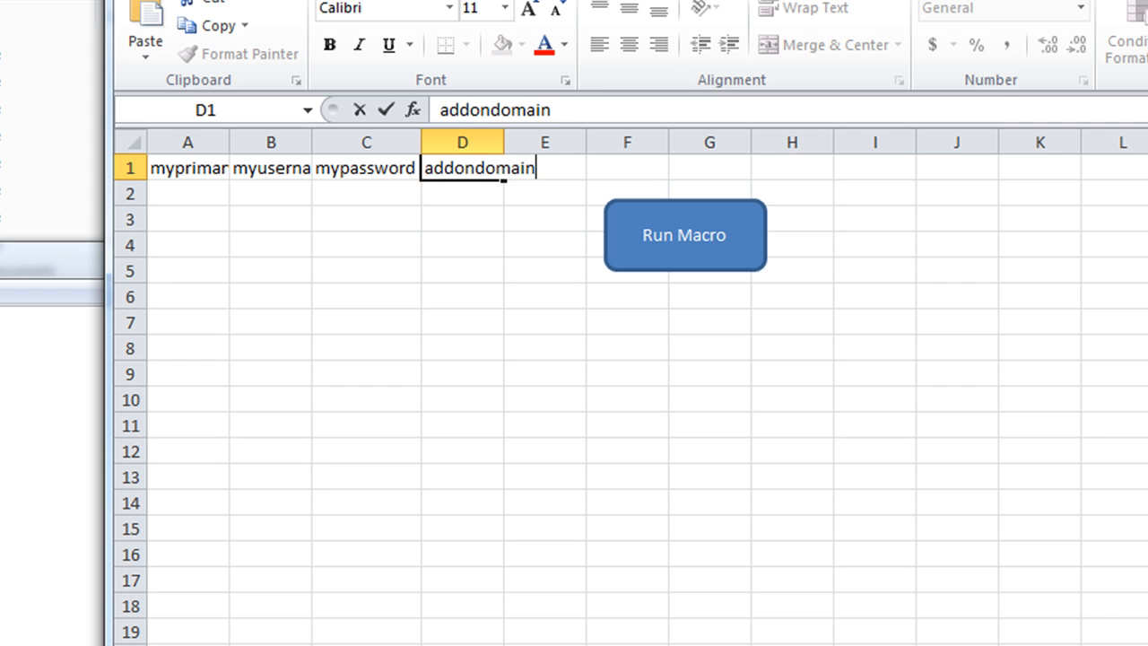
key("Tab")
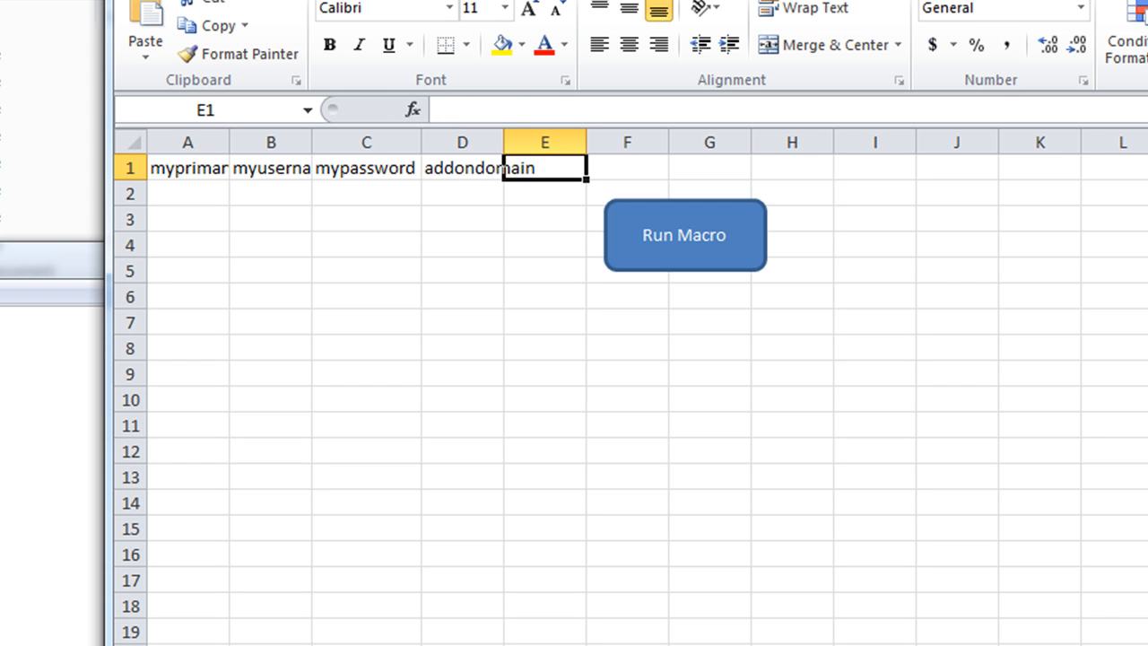
type("addonfolder")
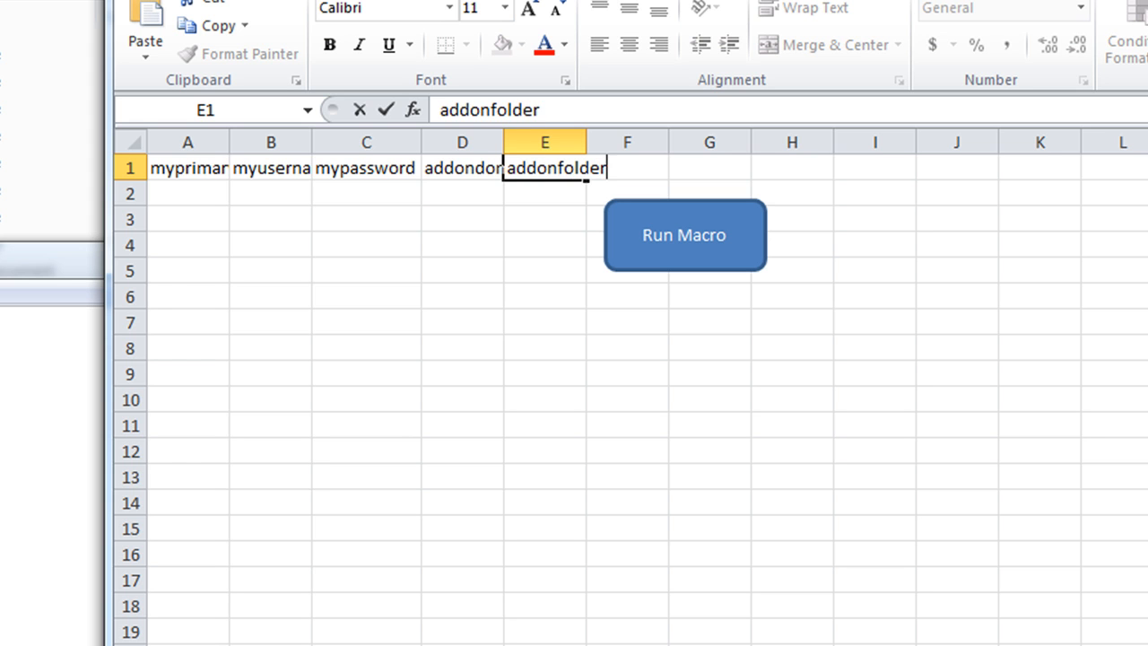
left_click(521, 381)
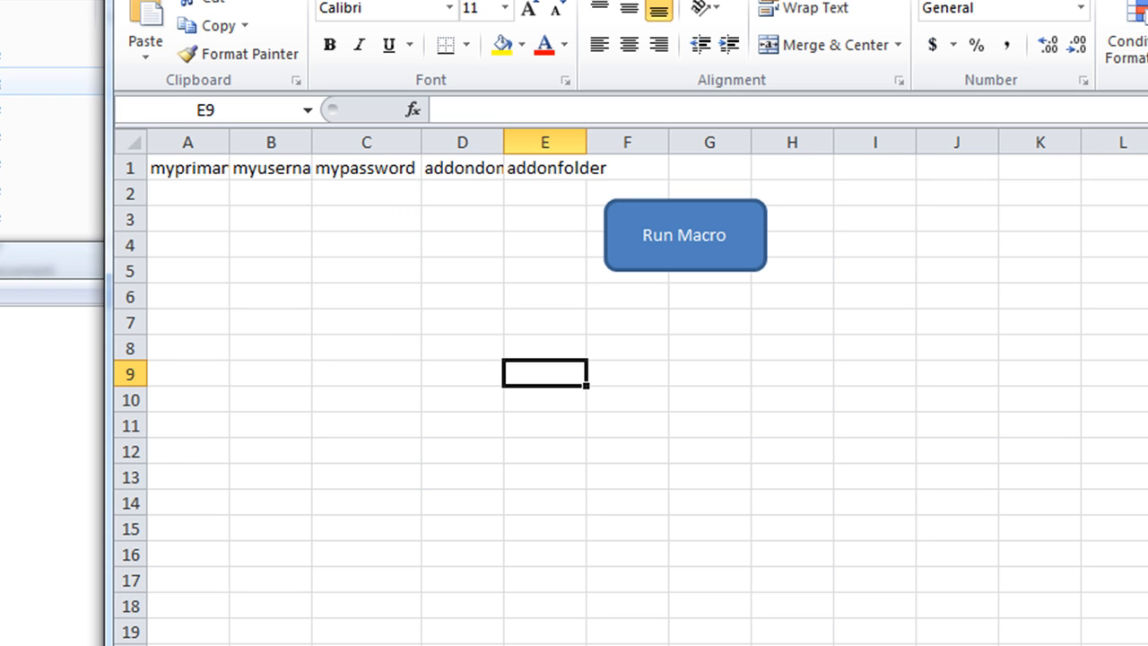
Open a sample .pfl profile from the HB-GEO project folders in MOWG Professional
left_click(2, 4)
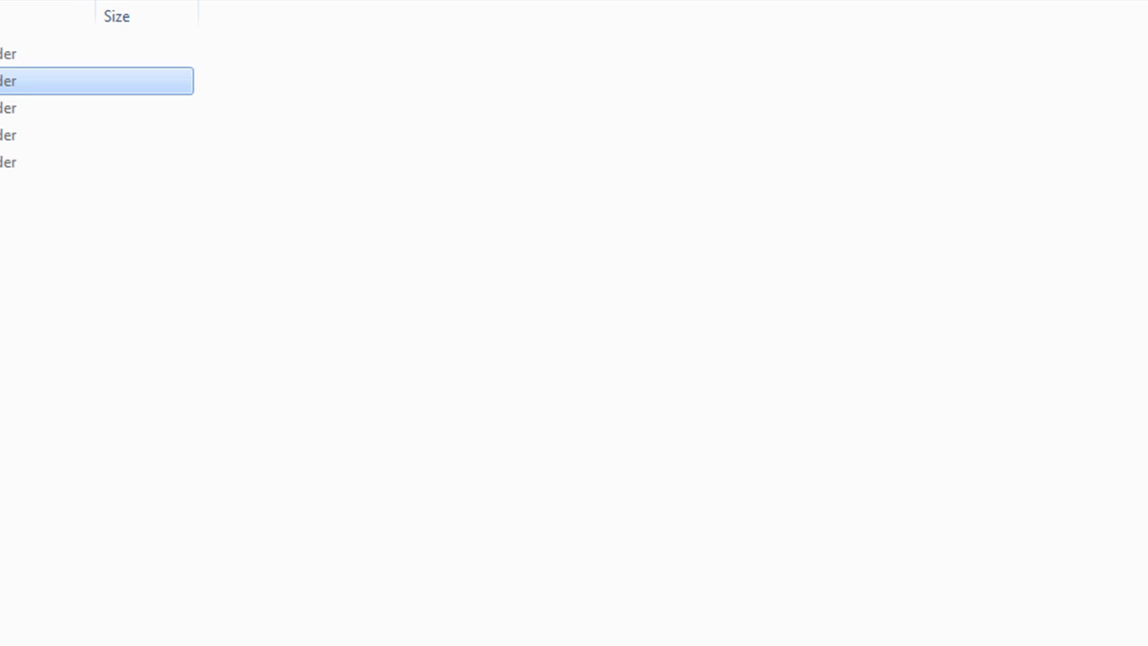
double_click(4, 108)
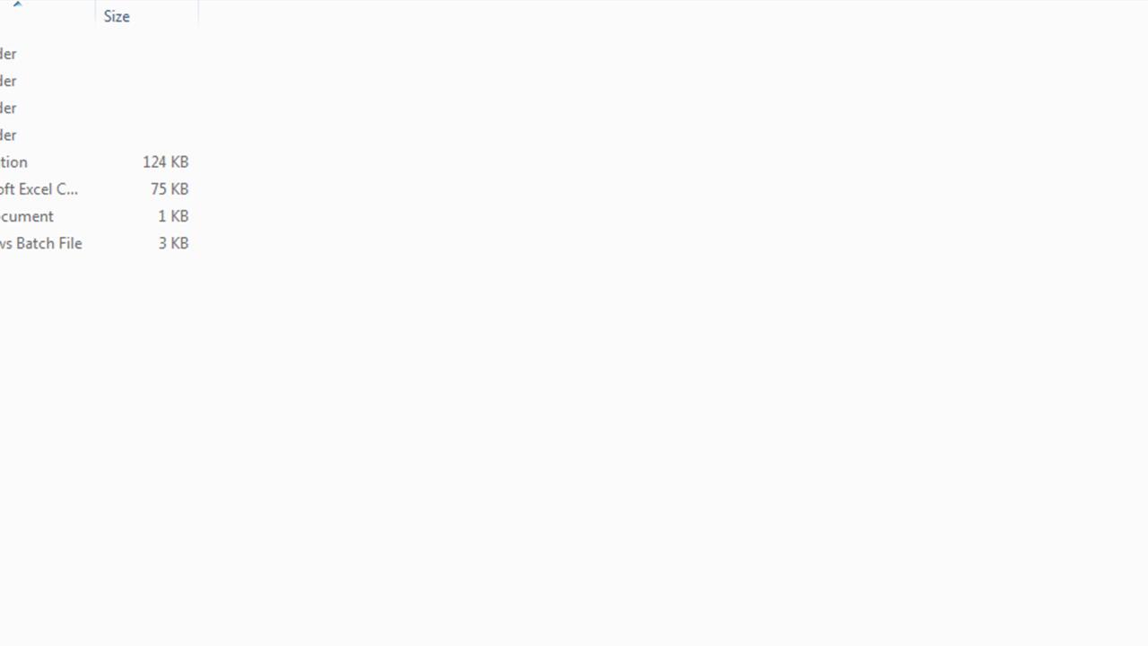
double_click(4, 136)
scroll(625, 575, "down", 3)
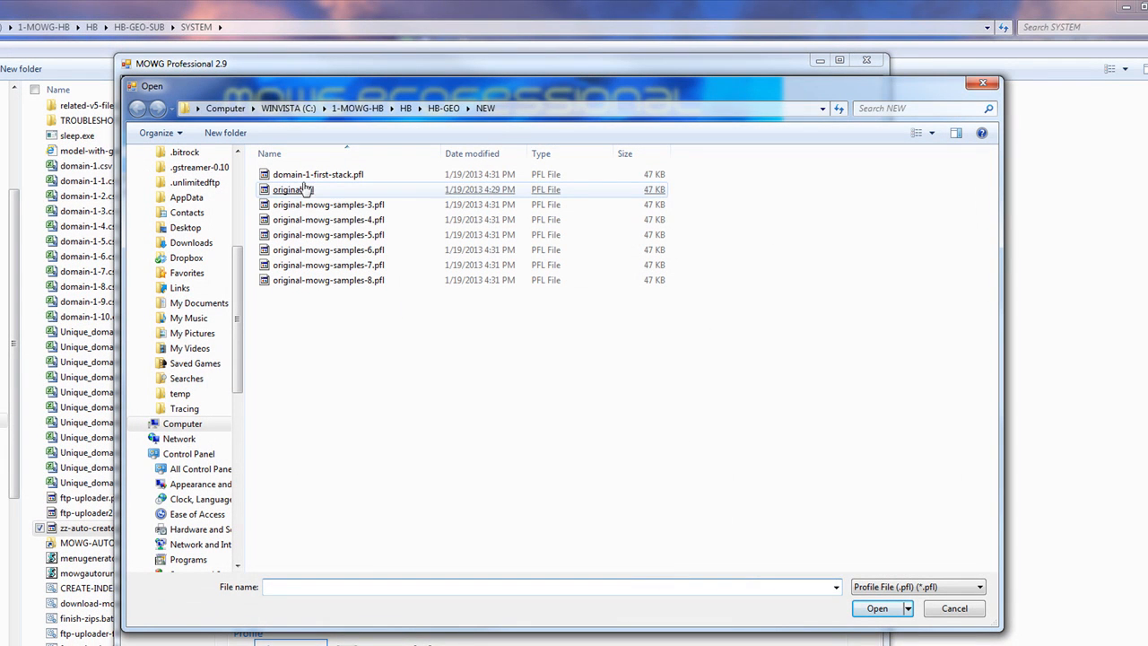
double_click(341, 220)
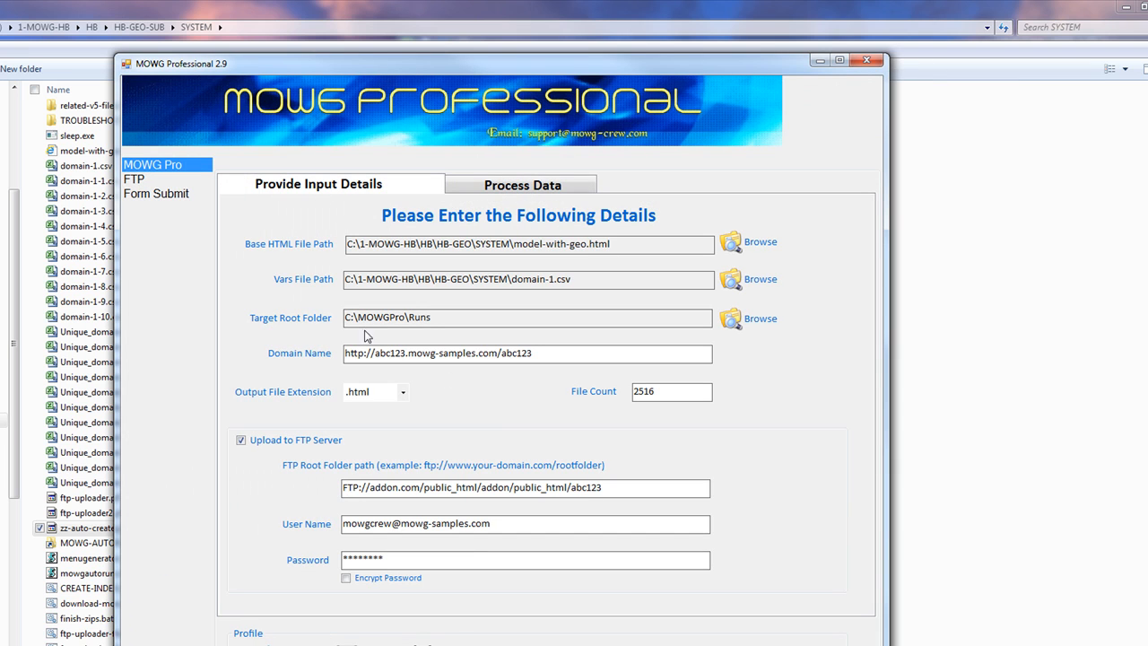
double_click(409, 353)
Replace mowg-samples with addon in the MOWG domain name
left_click(387, 353)
left_click_drag(432, 279, 513, 278)
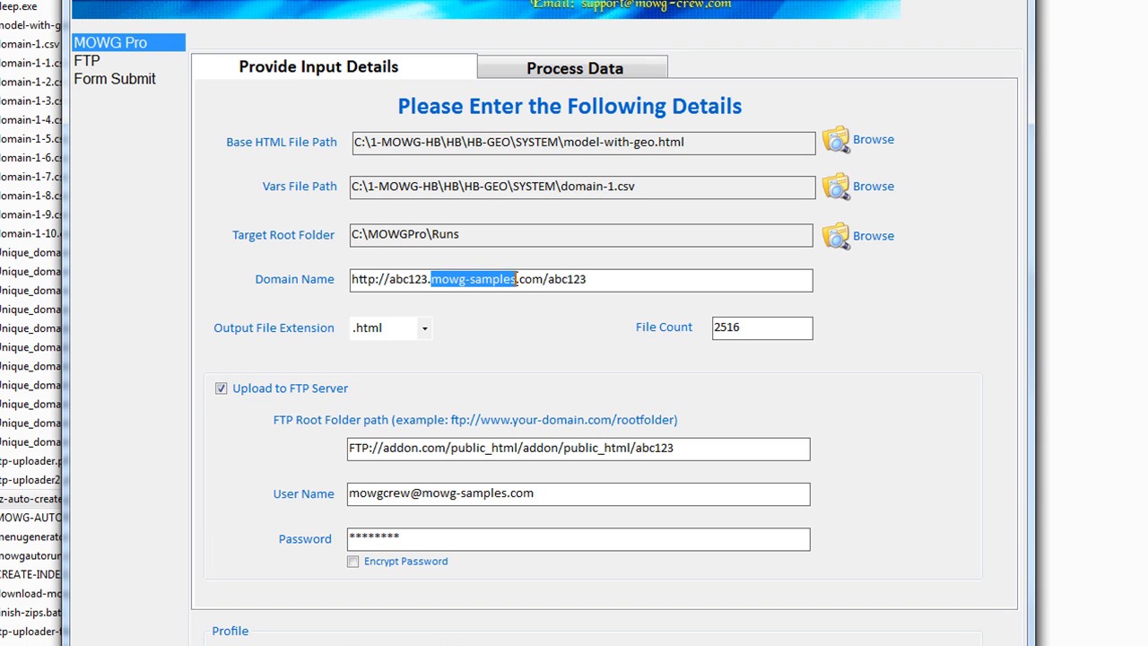
type("addon")
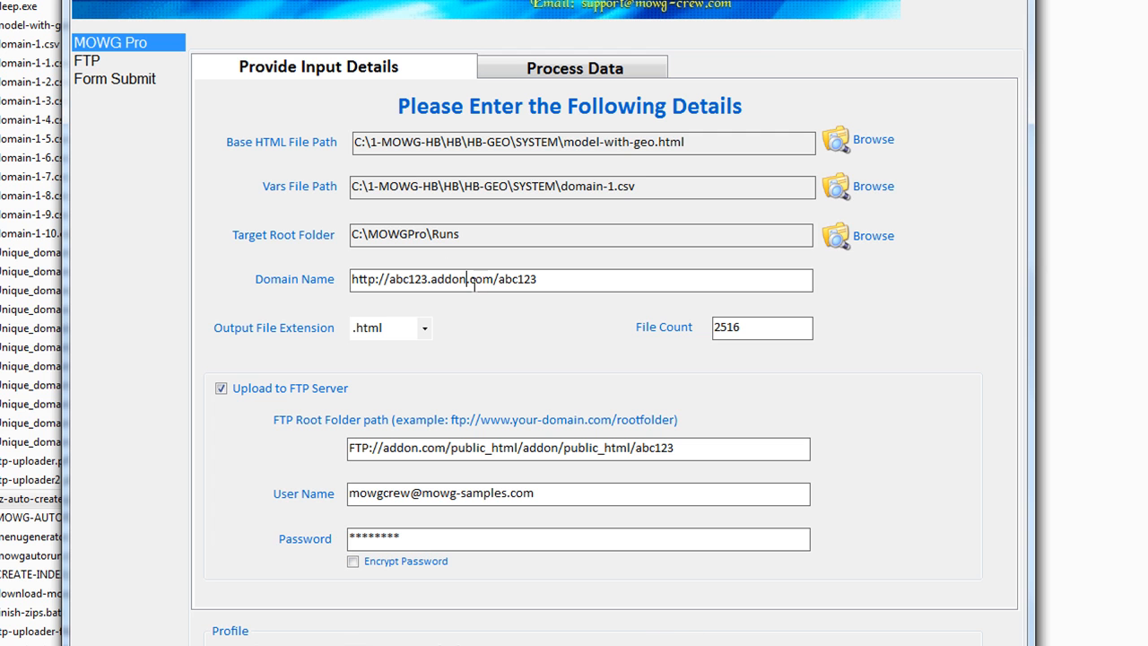
Copy the addondomain header from D1 in the Step-1 workbook and select D2
key("alt+Tab")
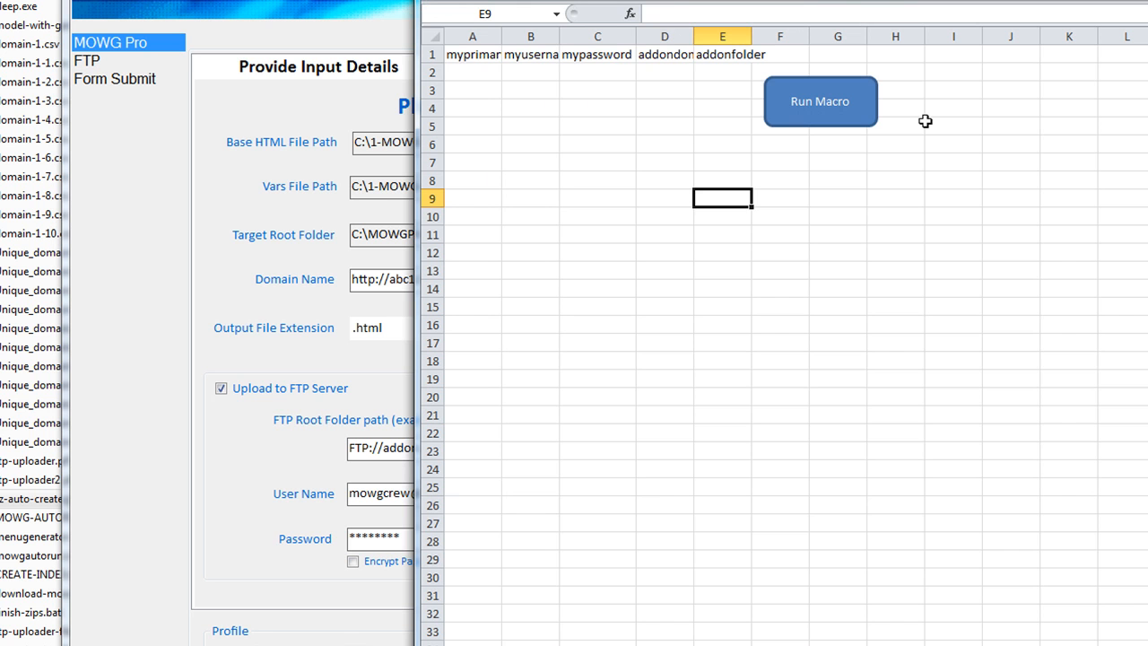
left_click(675, 63)
key("ctrl+c")
left_click(668, 70)
left_click(715, 70)
left_click(661, 72)
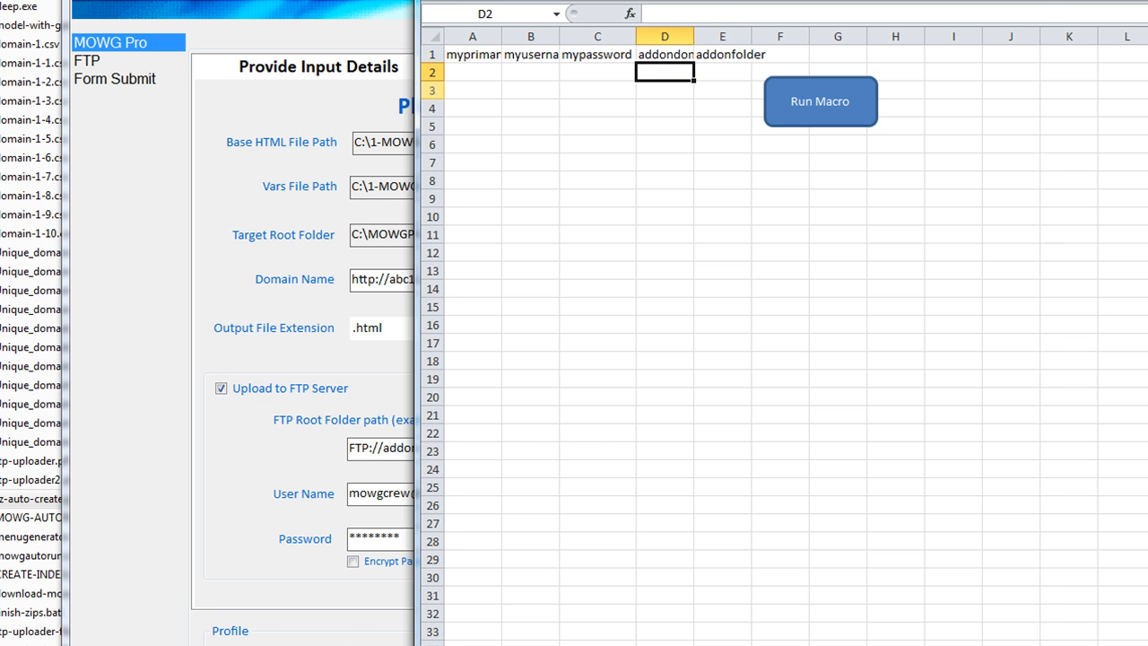
key("alt+Tab")
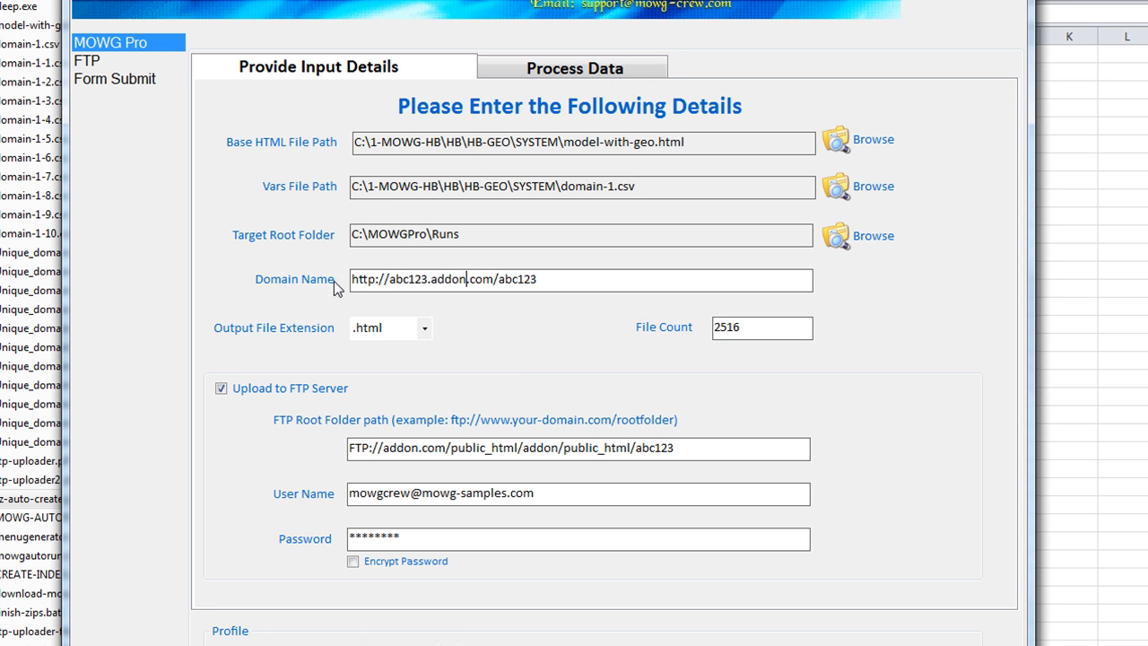
left_click_drag(563, 276, 494, 283)
key("BackSpace")
left_click_drag(433, 279, 388, 283)
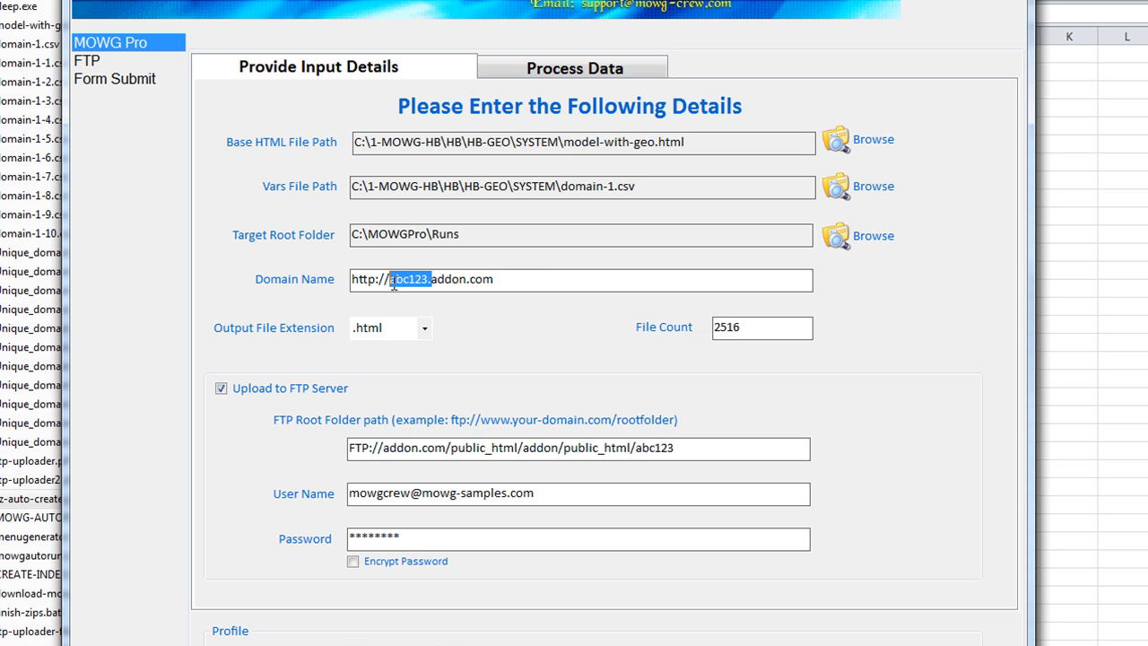
key("BackSpace")
left_click(464, 283)
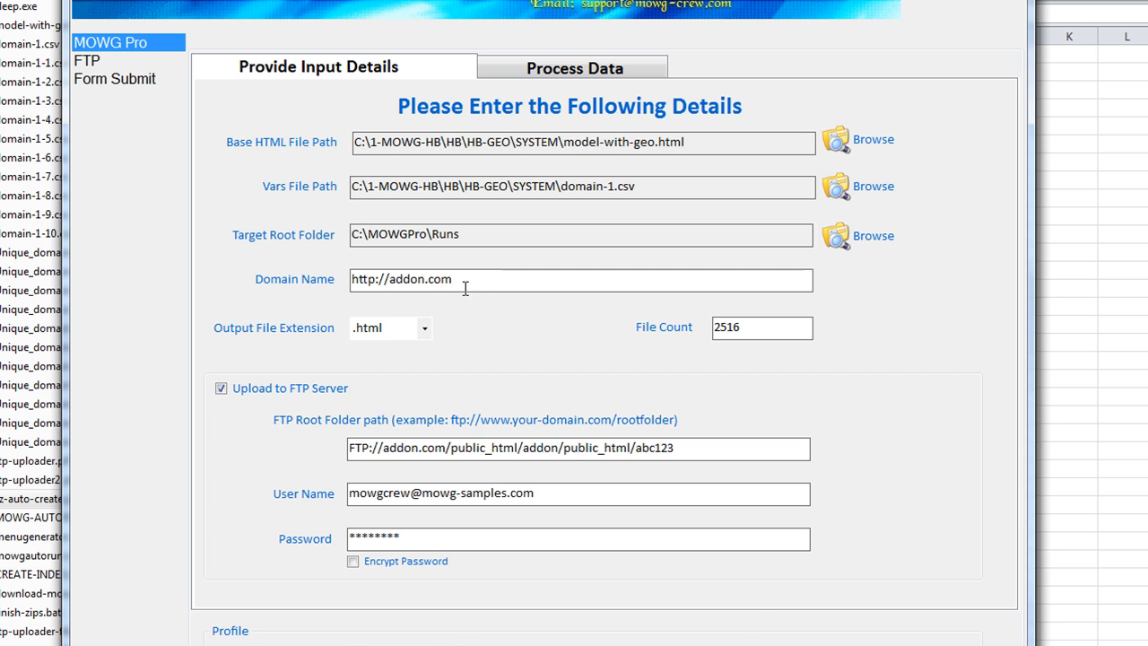
type("/abc123")
Replace the host name in the FTP root path with primary
left_click_drag(383, 451, 412, 449)
key("Delete")
key("Delete")
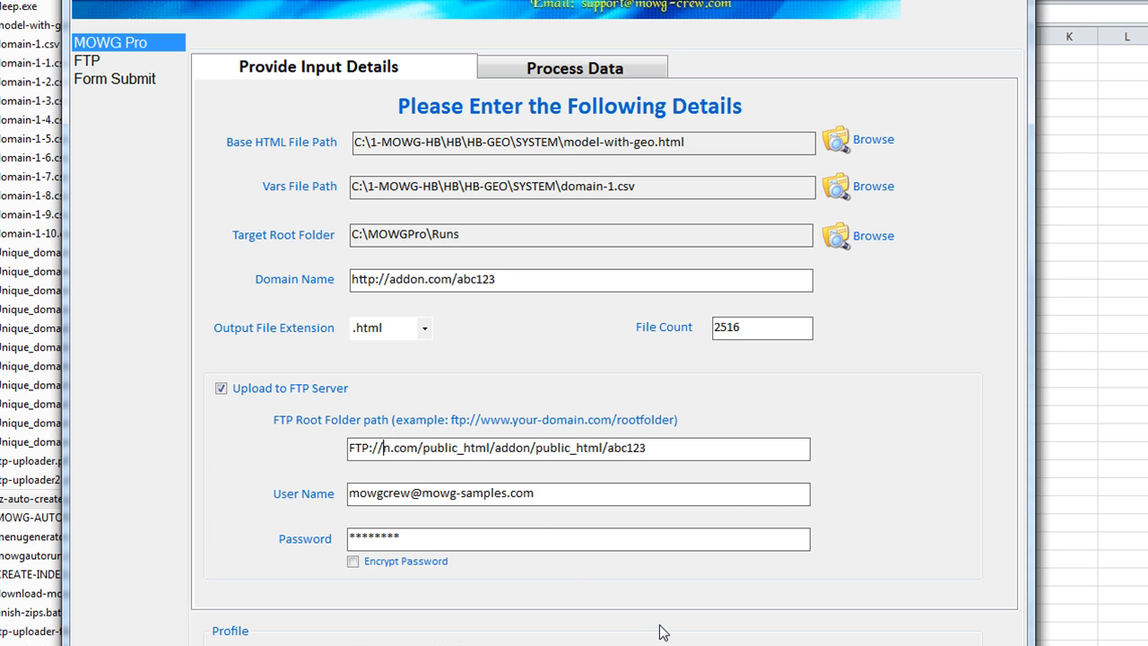
type("primary")
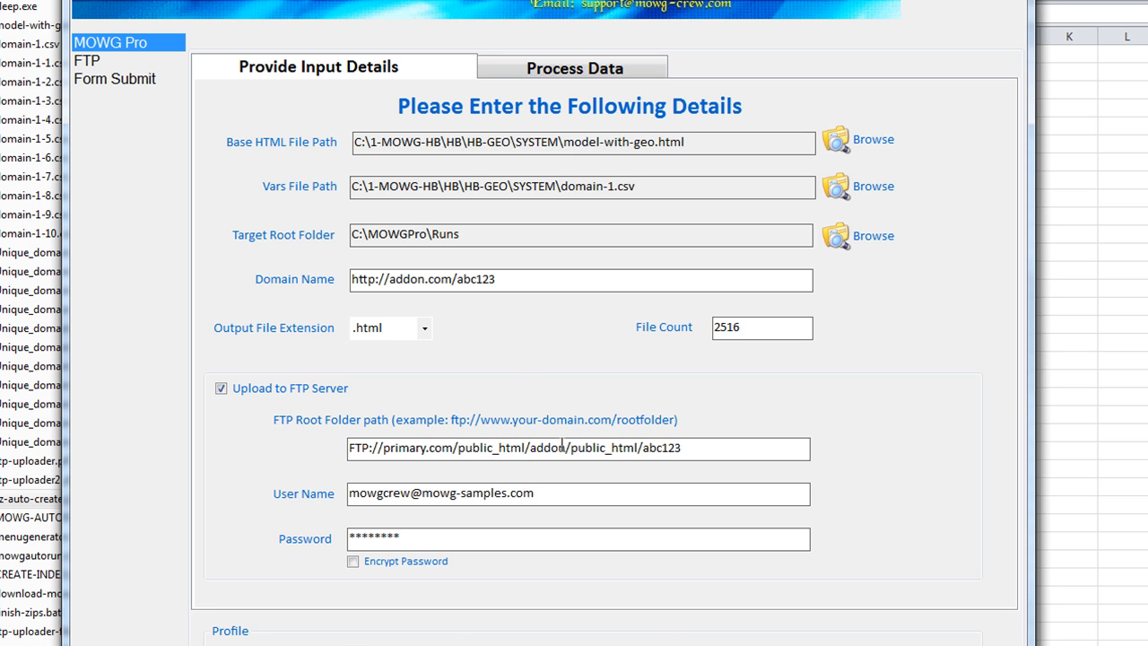
left_click_drag(567, 454, 532, 451)
left_click_drag(451, 281, 391, 284)
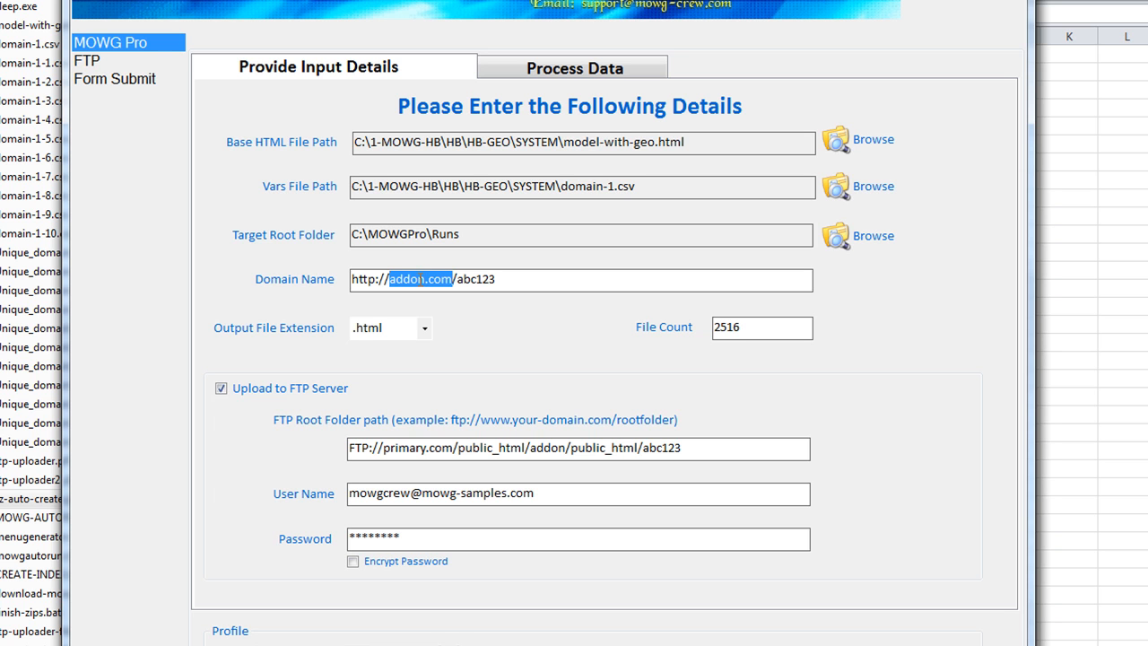
left_click(566, 447)
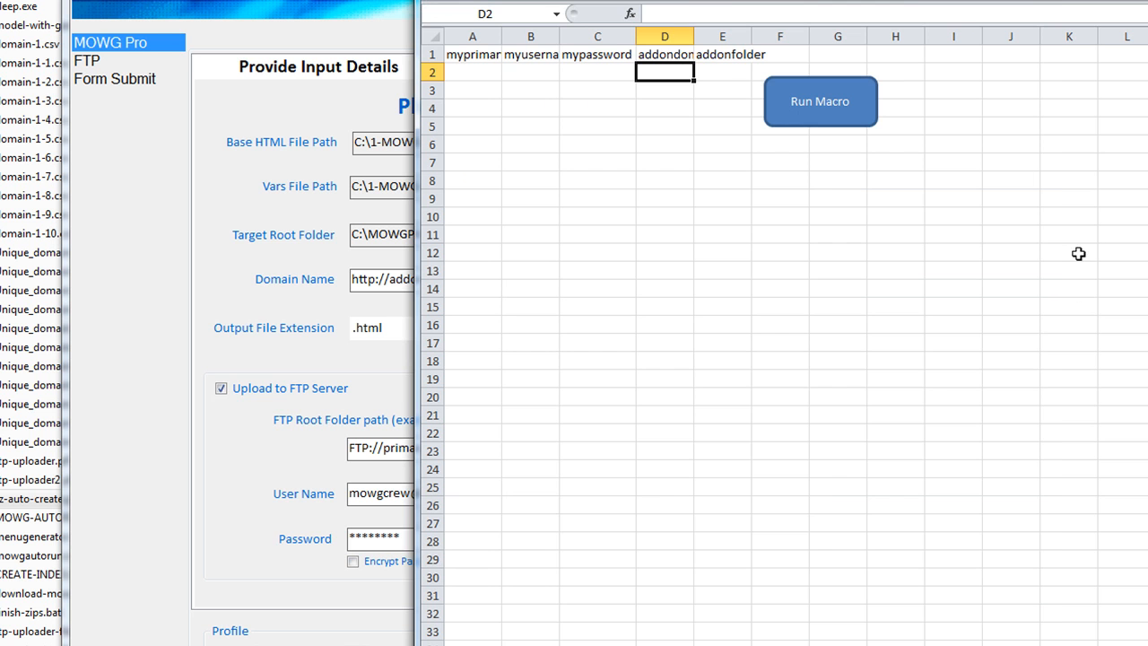
Check the addondomain and addonfolder headers and cells D2 and E2 in the workbook
left_click(1076, 287)
left_click(678, 54)
left_click(706, 56)
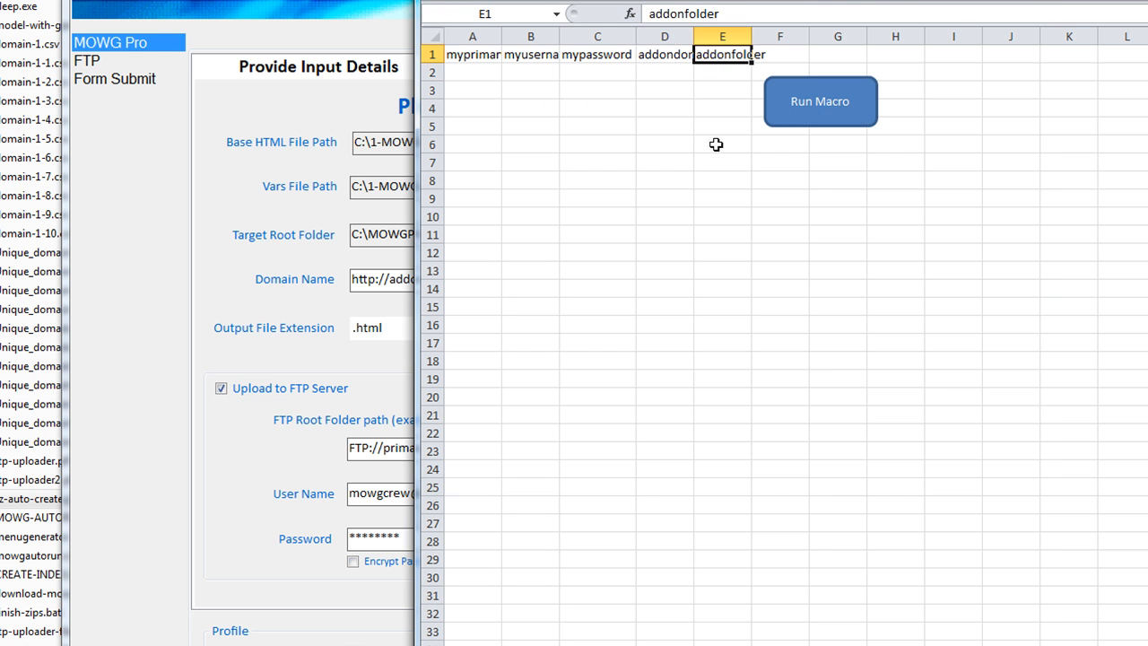
left_click(672, 74)
left_click(722, 74)
left_click(663, 72)
left_click(722, 74)
left_click(359, 4)
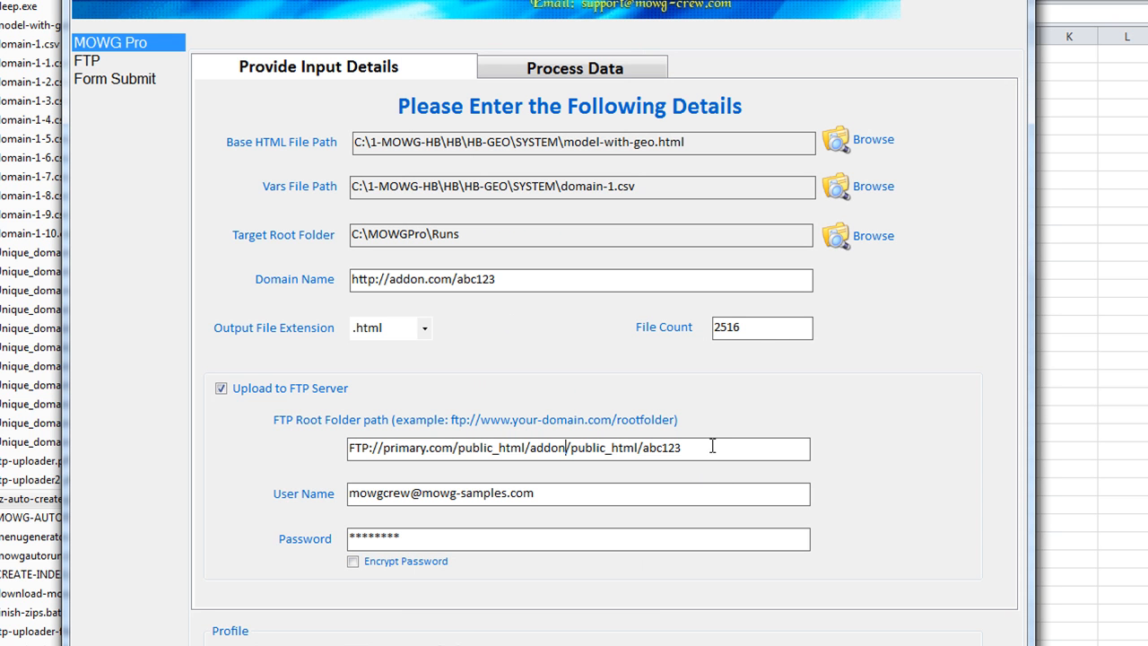
Delete the duplicate public_html/ so the FTP path reads FTP://primary.com/public_html/addon/abc123
left_click_drag(642, 446, 572, 447)
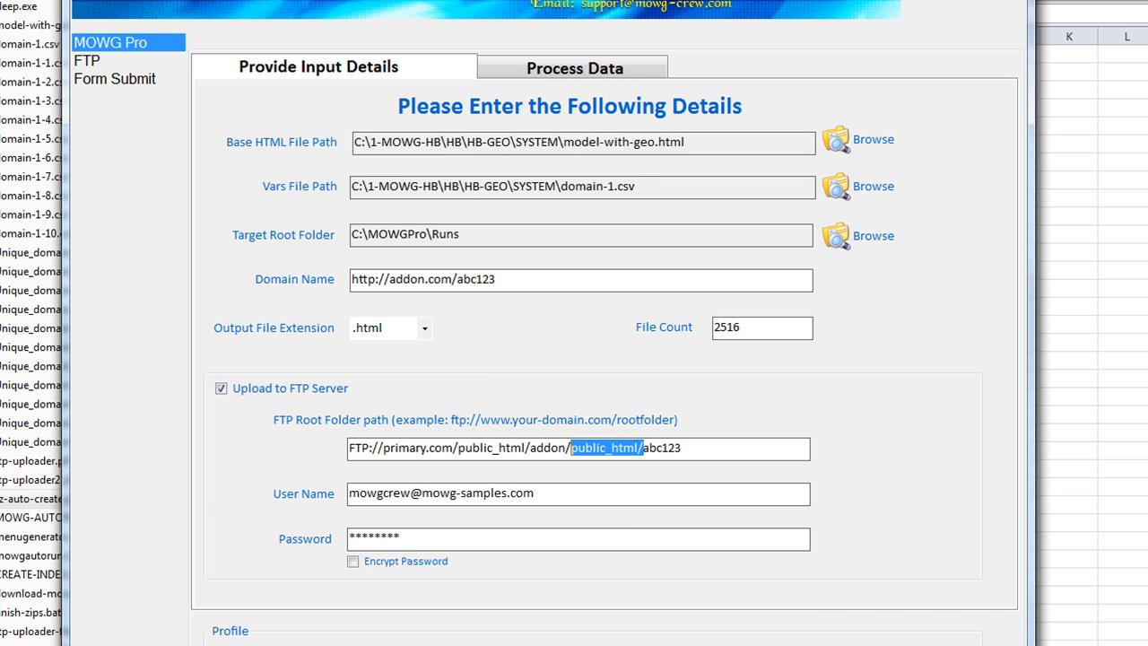
key("Delete")
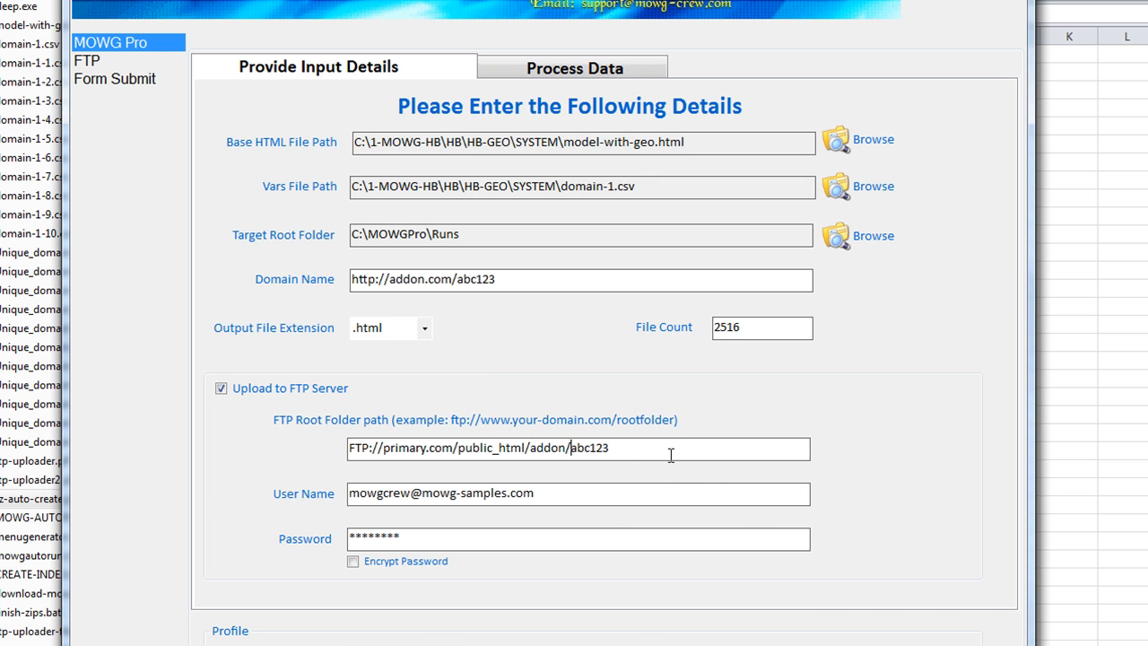
left_click(1059, 223)
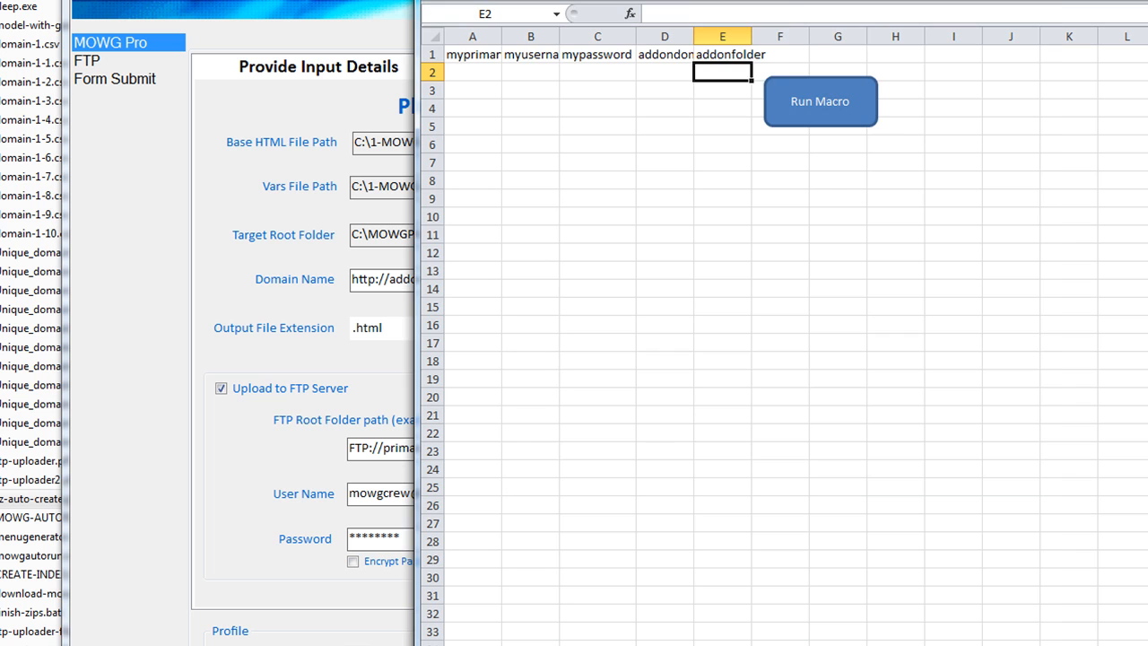
Move the Run Macro shape to the right edge of the sheet
right_click(827, 95)
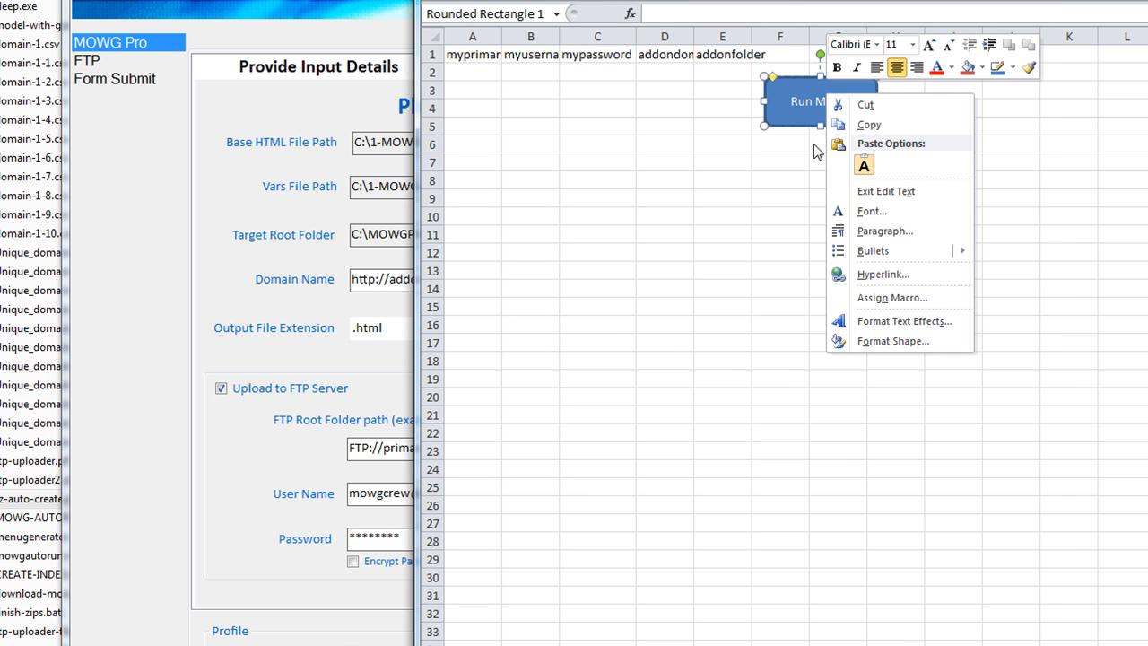
left_click(794, 104)
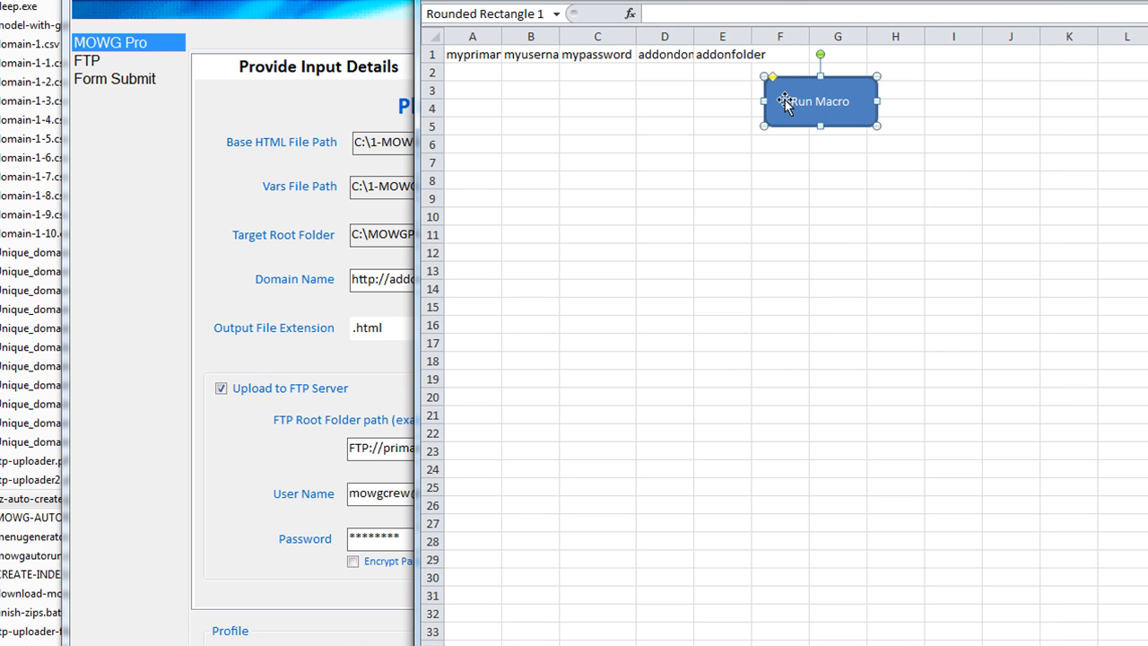
left_click_drag(785, 103, 1123, 114)
left_click(947, 269)
Enter desiredprojectname as the sixth header in F1
left_click(773, 71)
left_click(721, 59)
left_click(777, 53)
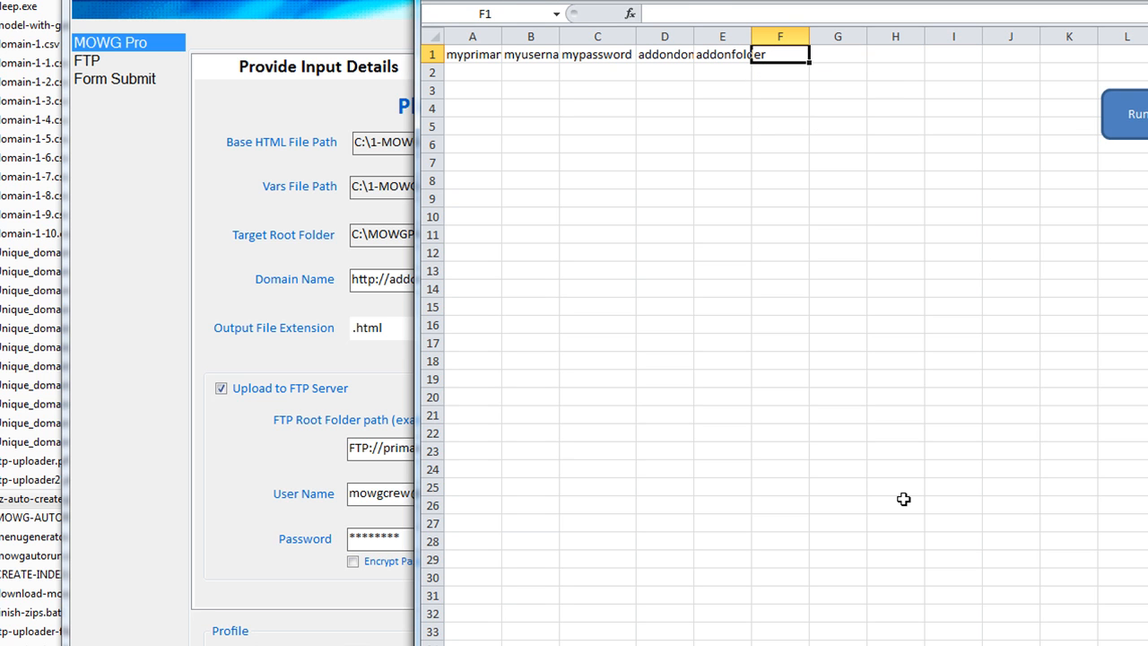
type("desired")
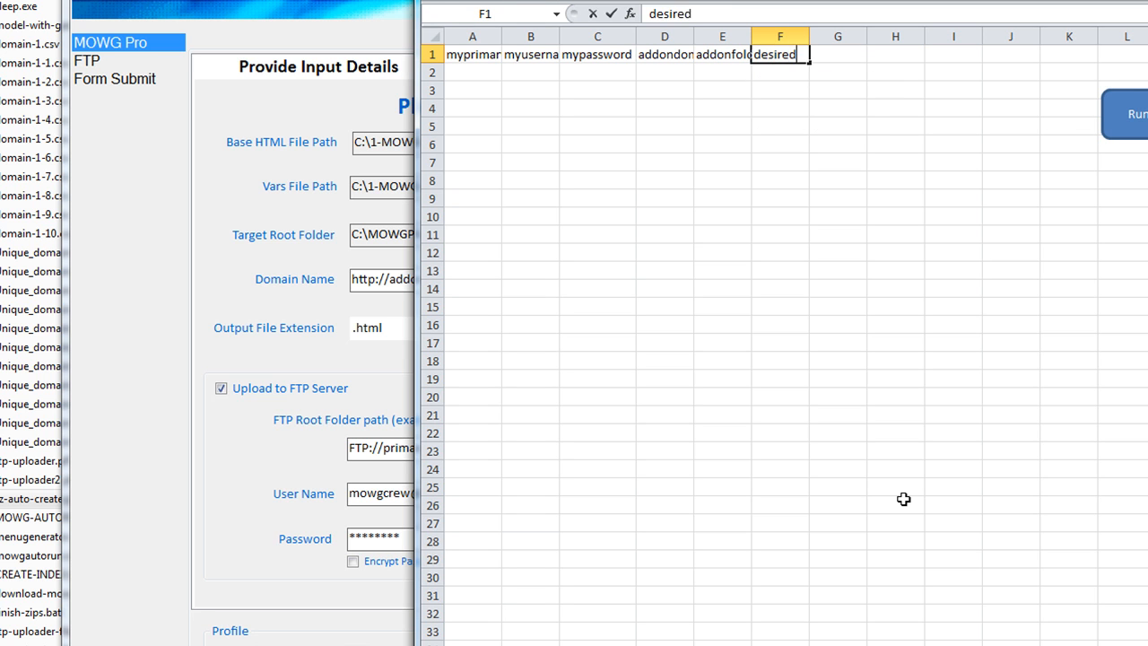
type("projectname")
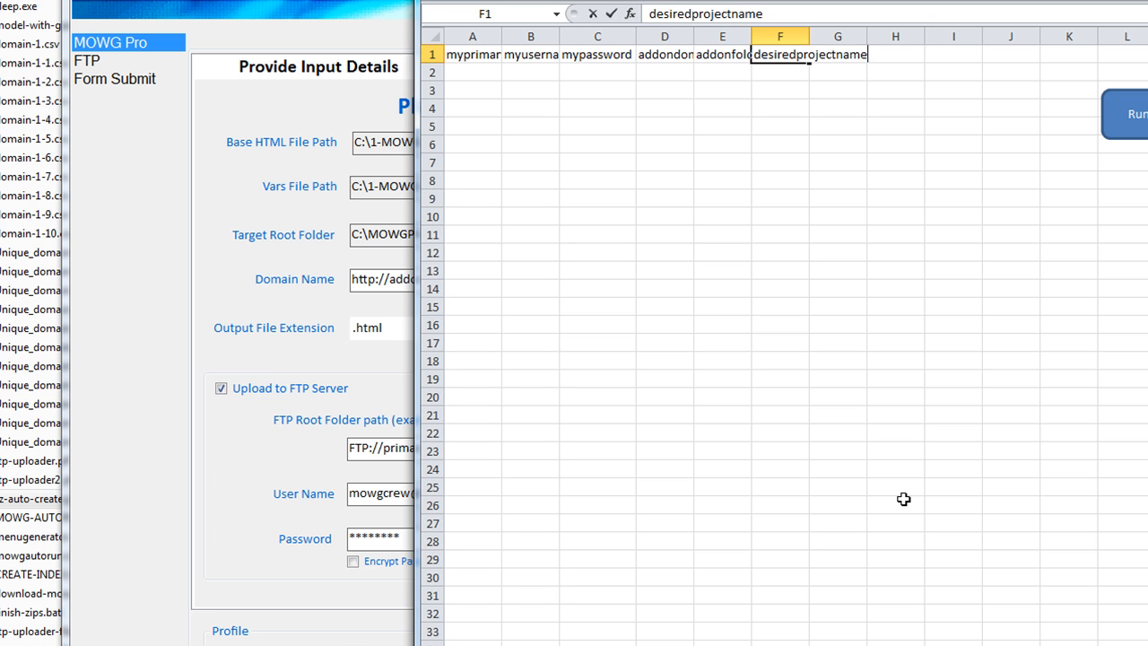
left_click(665, 203)
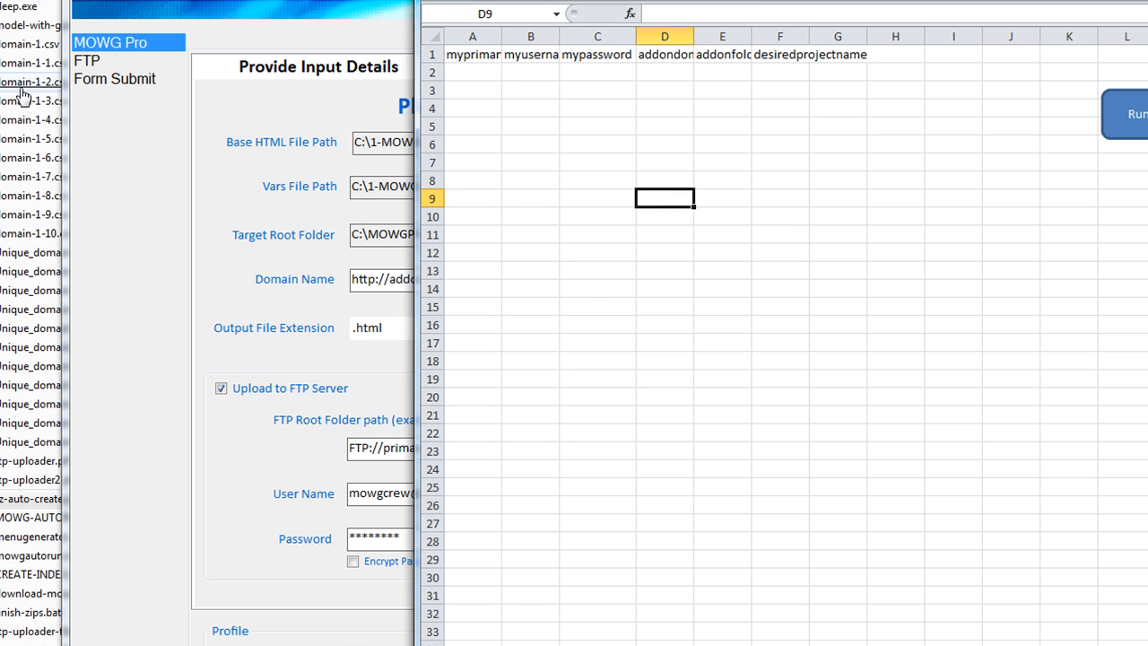
left_click(782, 66)
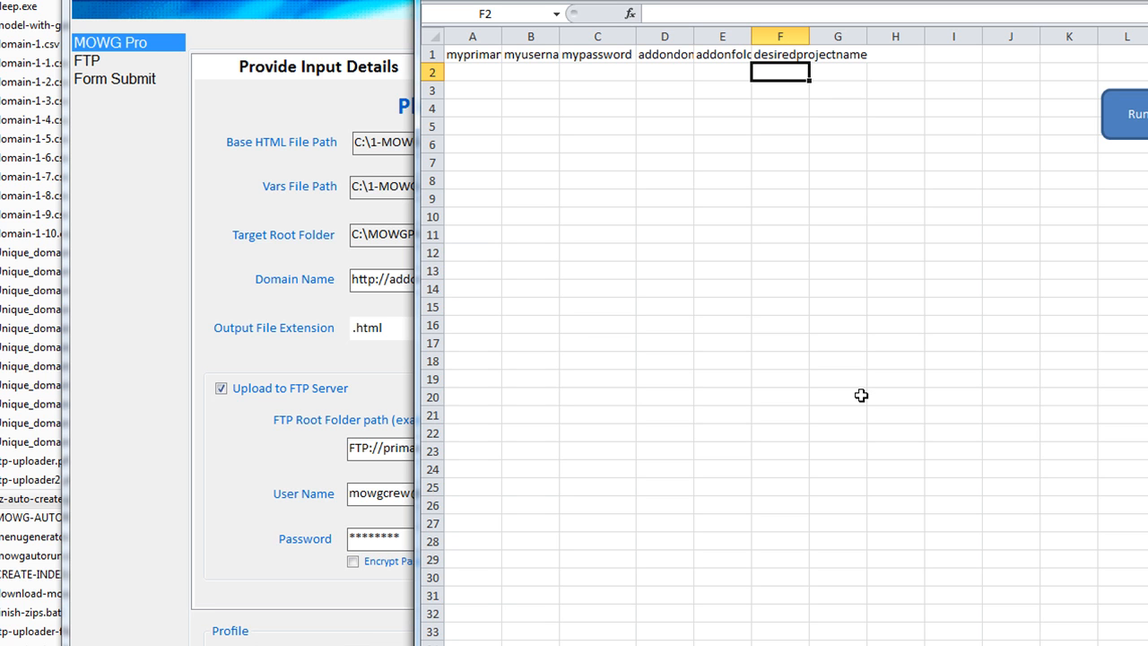
Change the end of MOWG's FTP root path from abc123 to oregon-windows
left_click(135, 479)
left_click_drag(631, 448, 570, 448)
type("oregon windows")
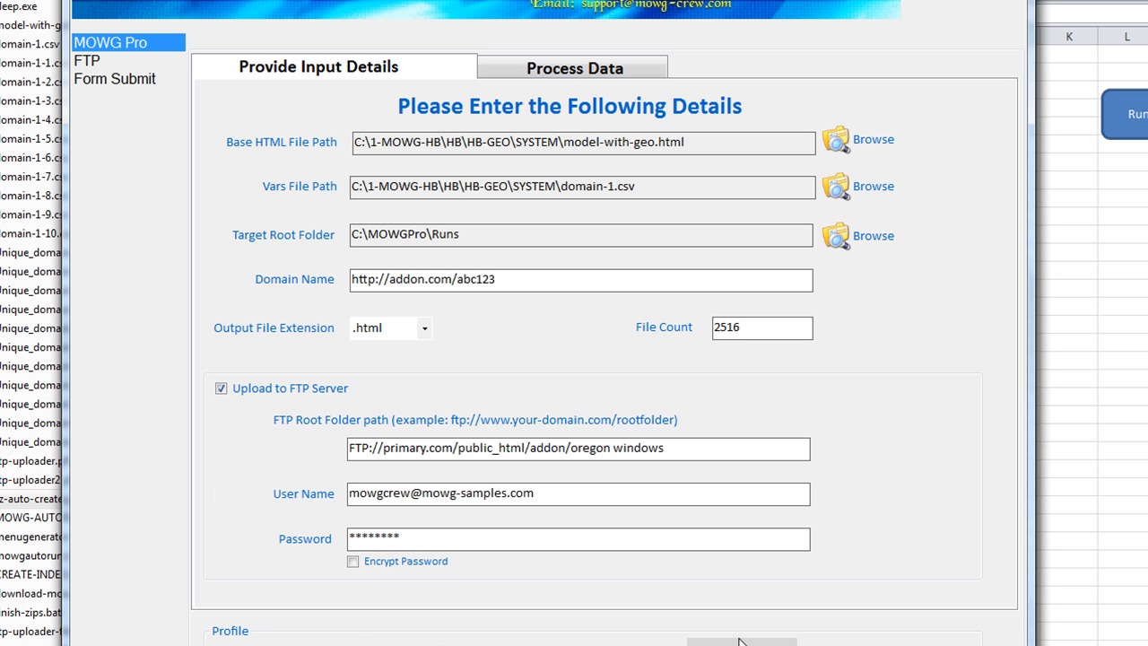
key("BackSpace")
type("-")
Enter oregon-windows in F2 and select the sample row A2:F2
left_click(1132, 357)
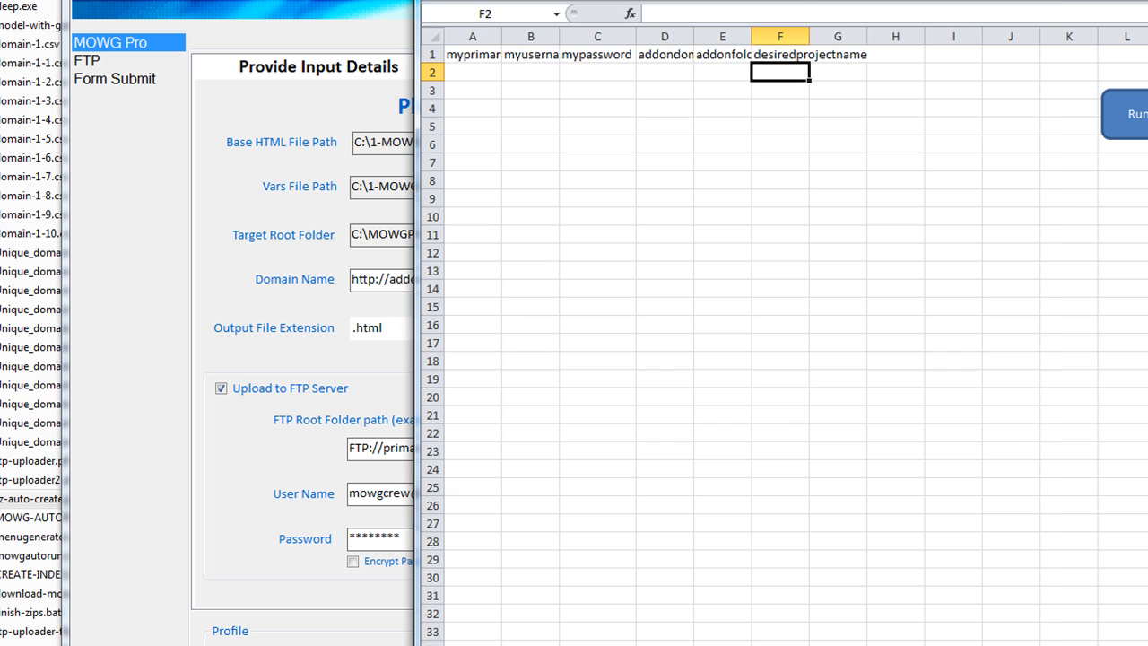
type("oregon-windows")
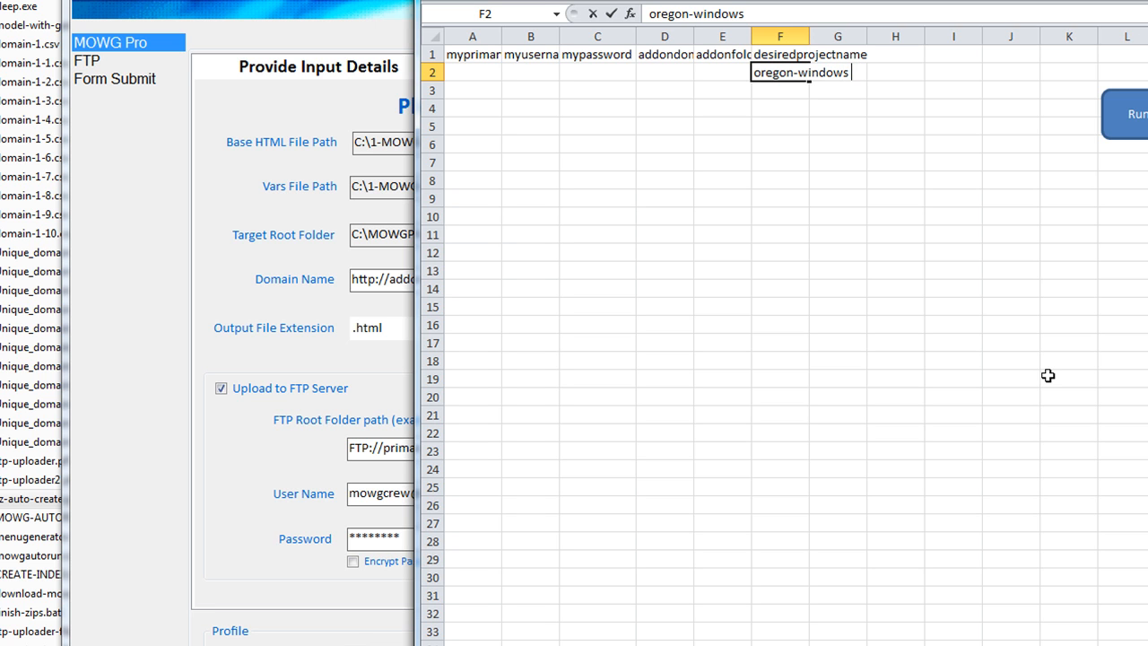
left_click(757, 152)
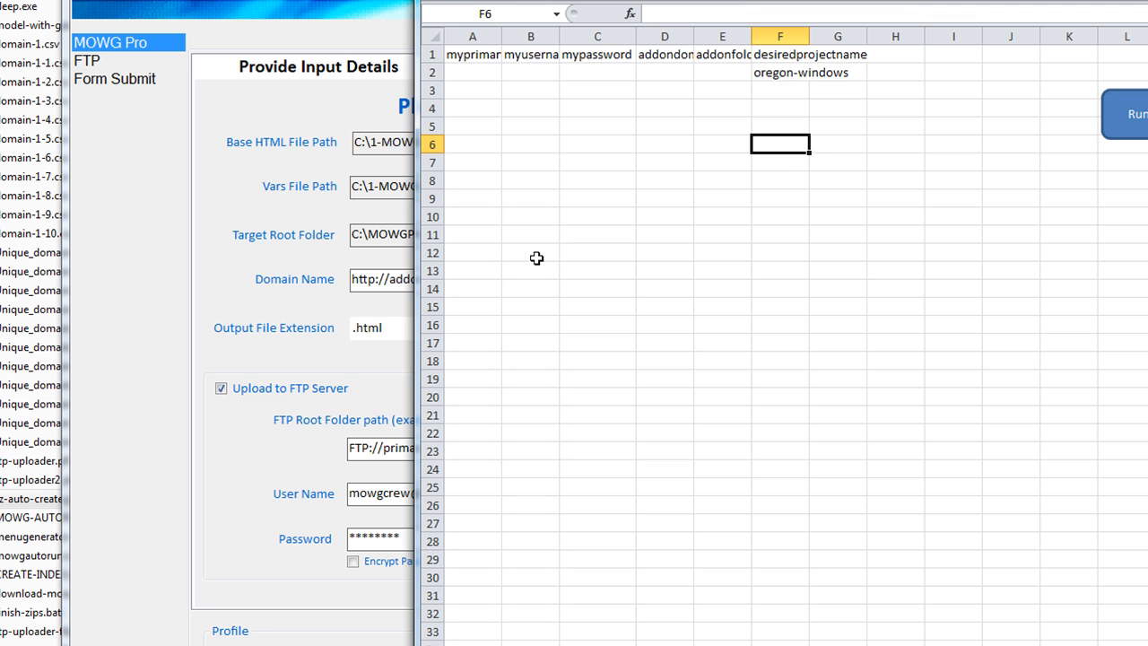
left_click(778, 75)
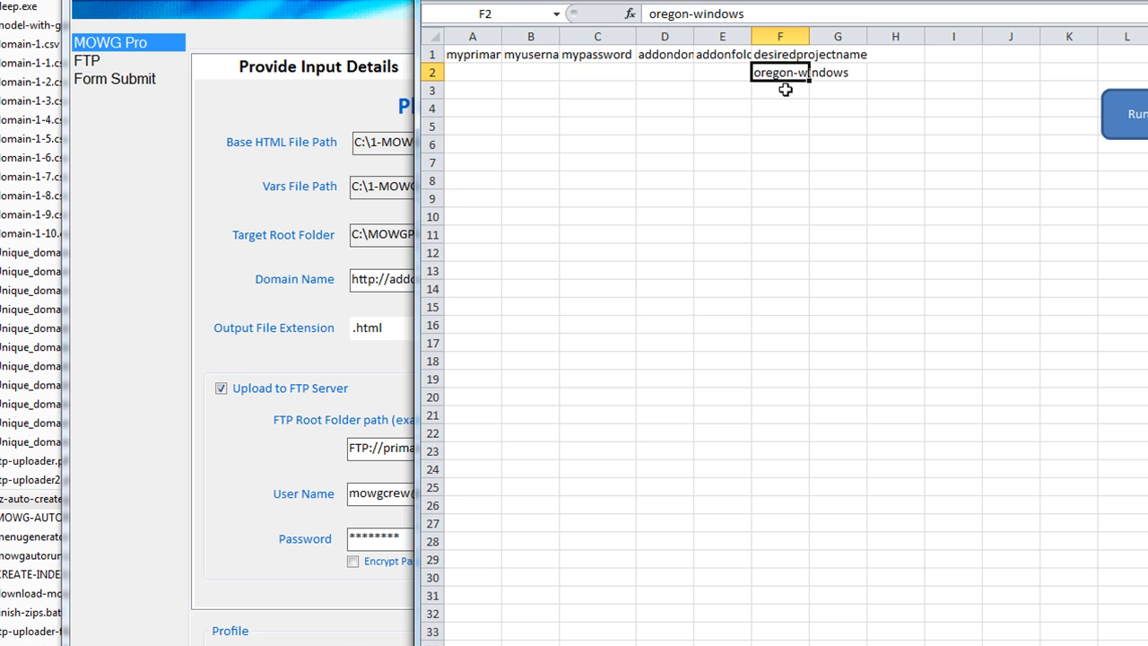
left_click(782, 106)
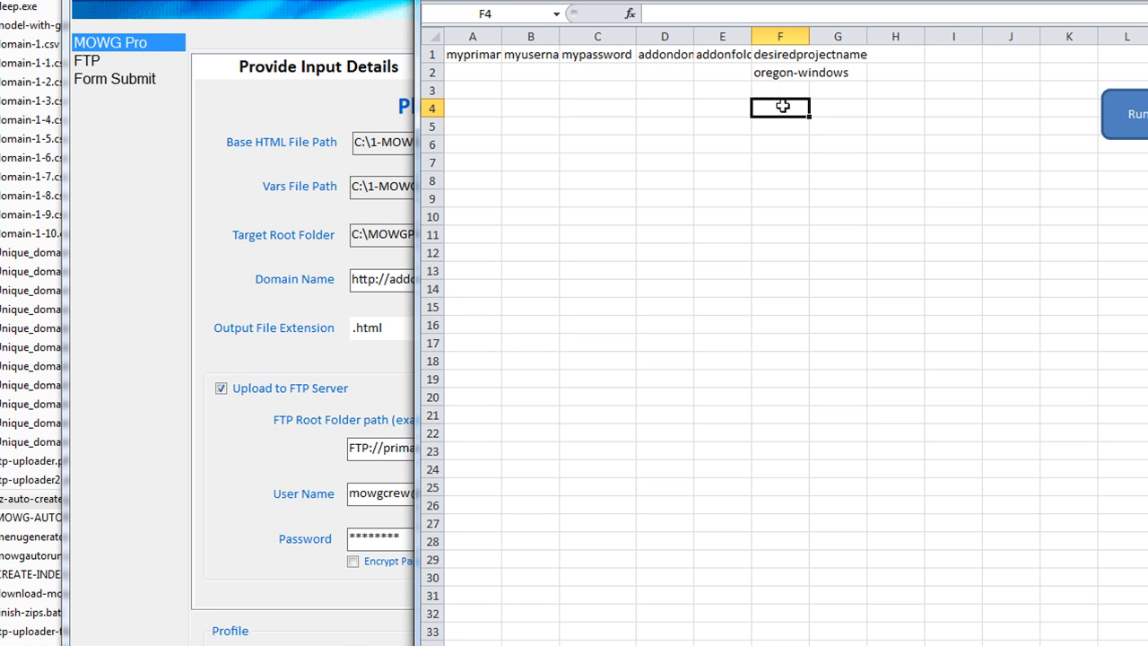
left_click_drag(484, 73, 769, 74)
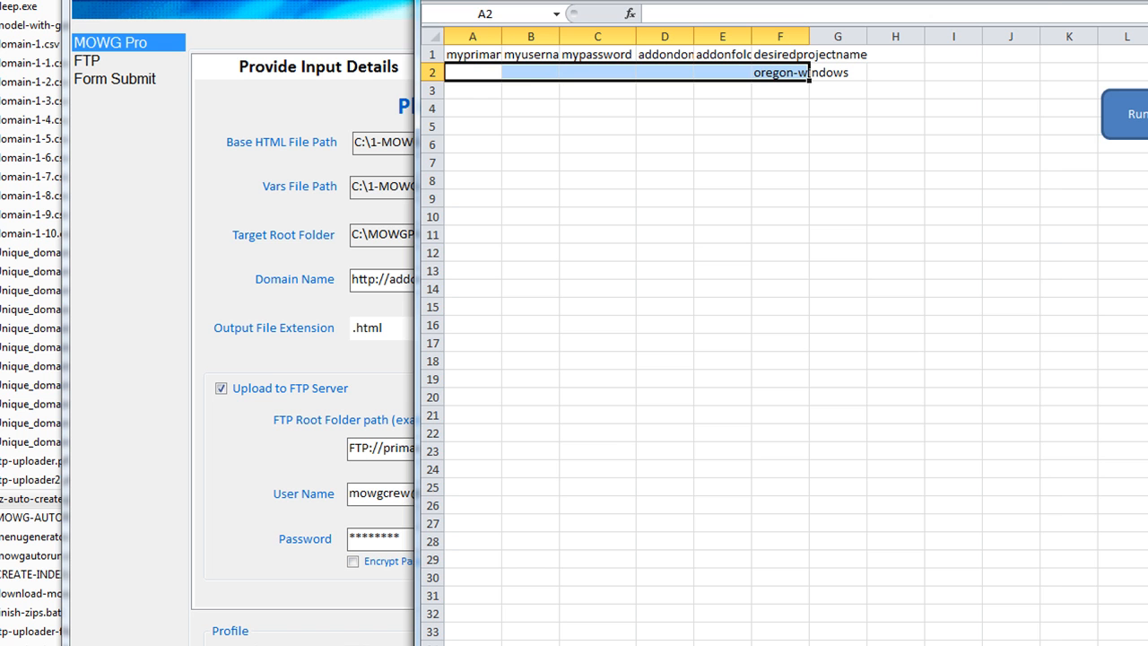
Quit MOWG Professional without saving the profile
key("alt+Tab")
key("alt+F4")
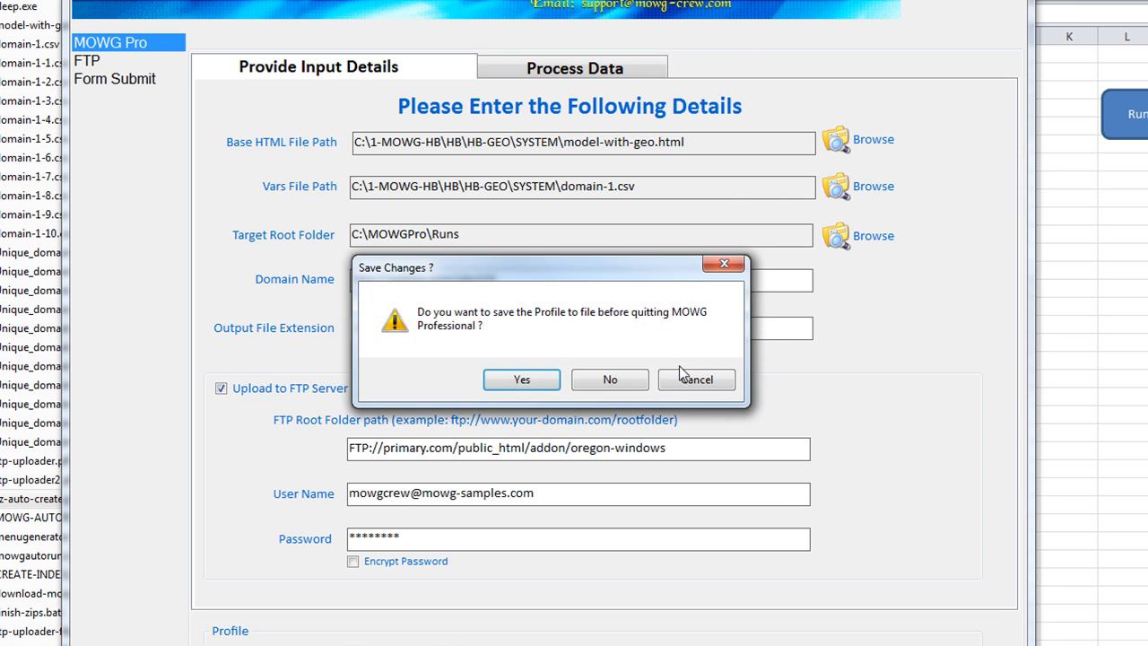
left_click(634, 380)
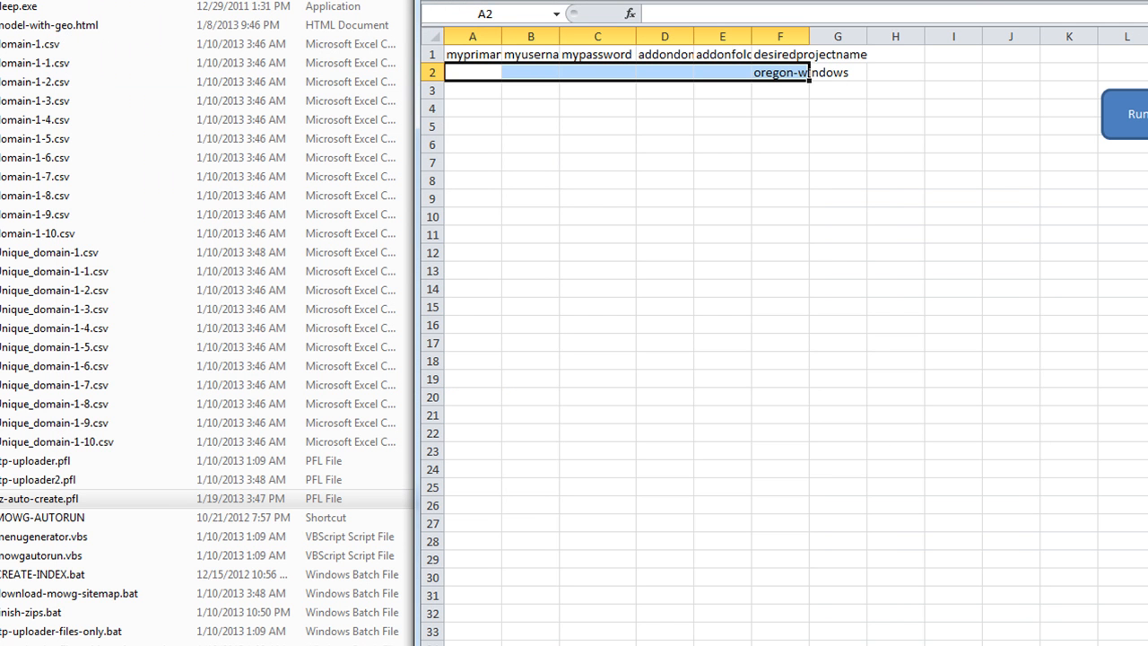
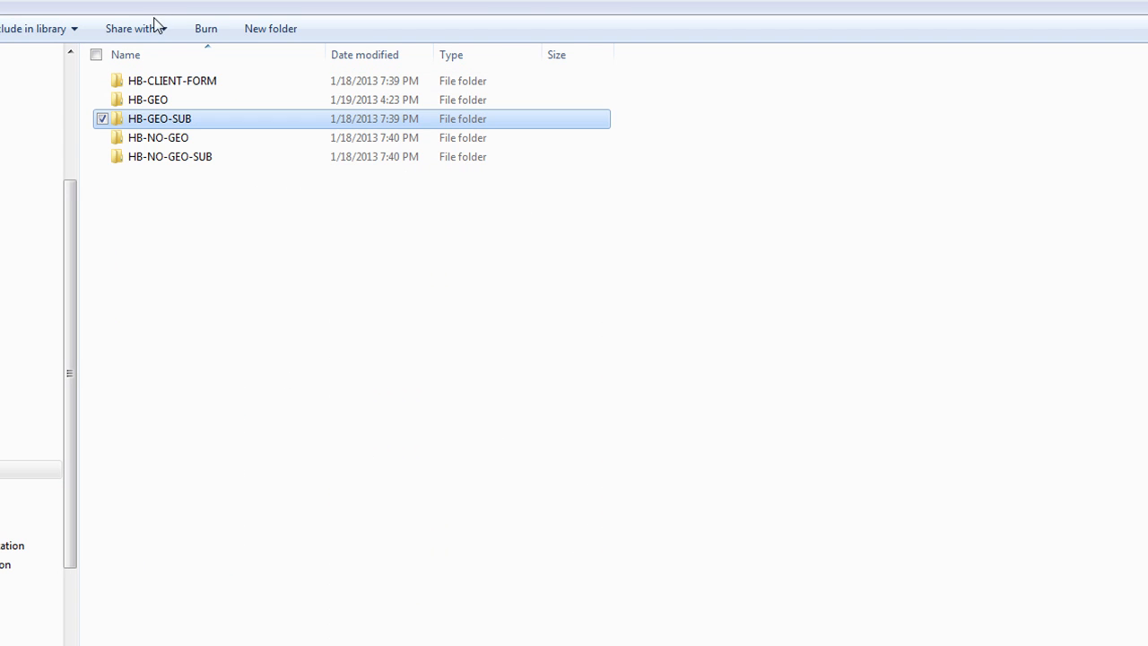
Look through HB-GEO-SUB, SYSTEM and HB-NO-GEO, then open HB-GEO's NEW folder
double_click(153, 123)
left_click(151, 140)
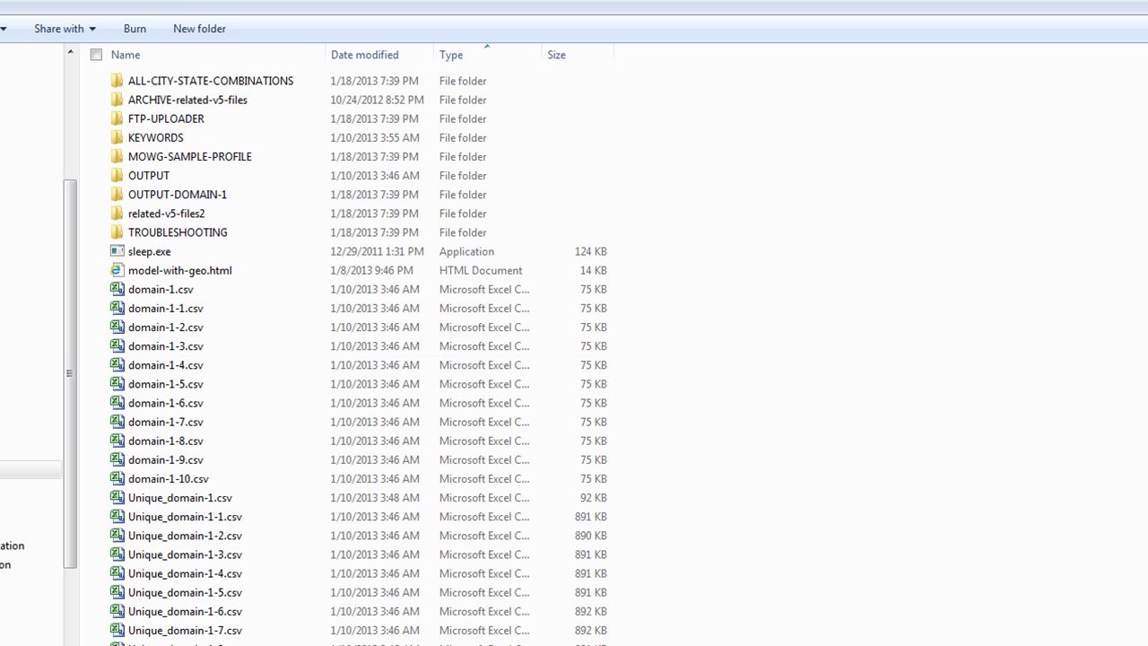
left_click(172, 0)
left_click(153, 136)
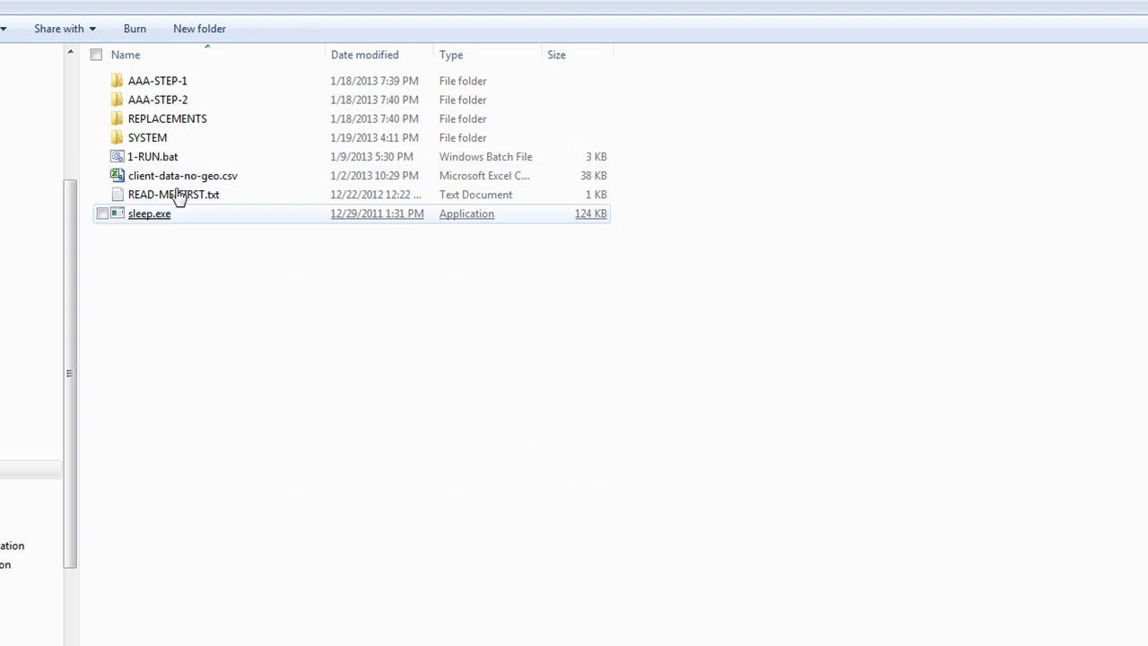
left_click(170, 0)
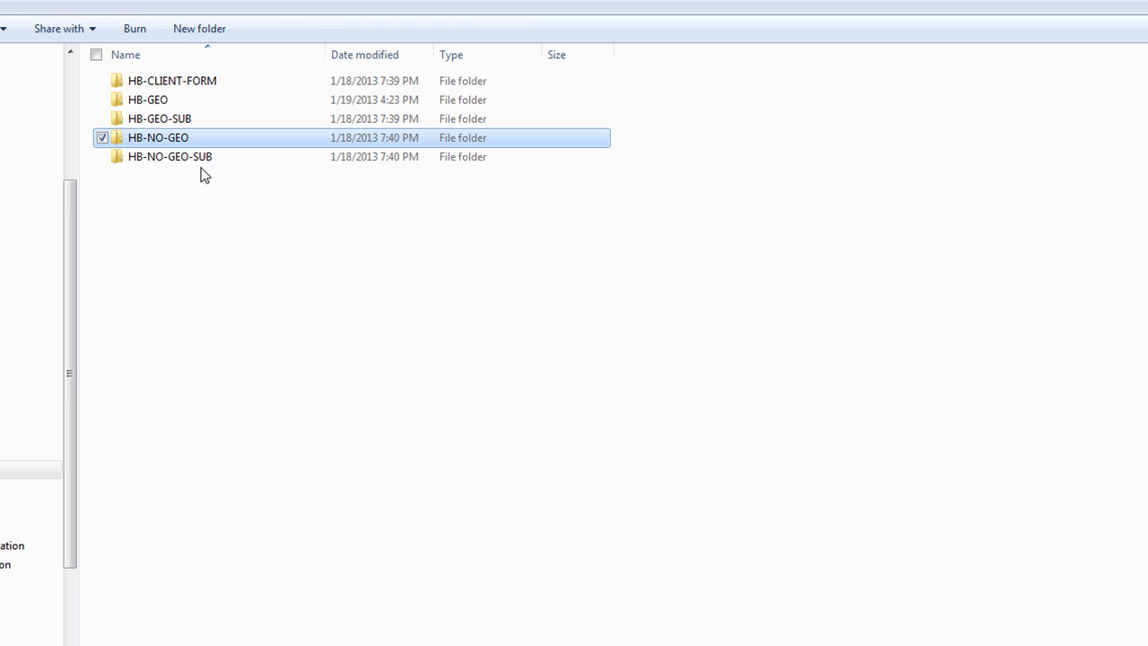
left_click(142, 102)
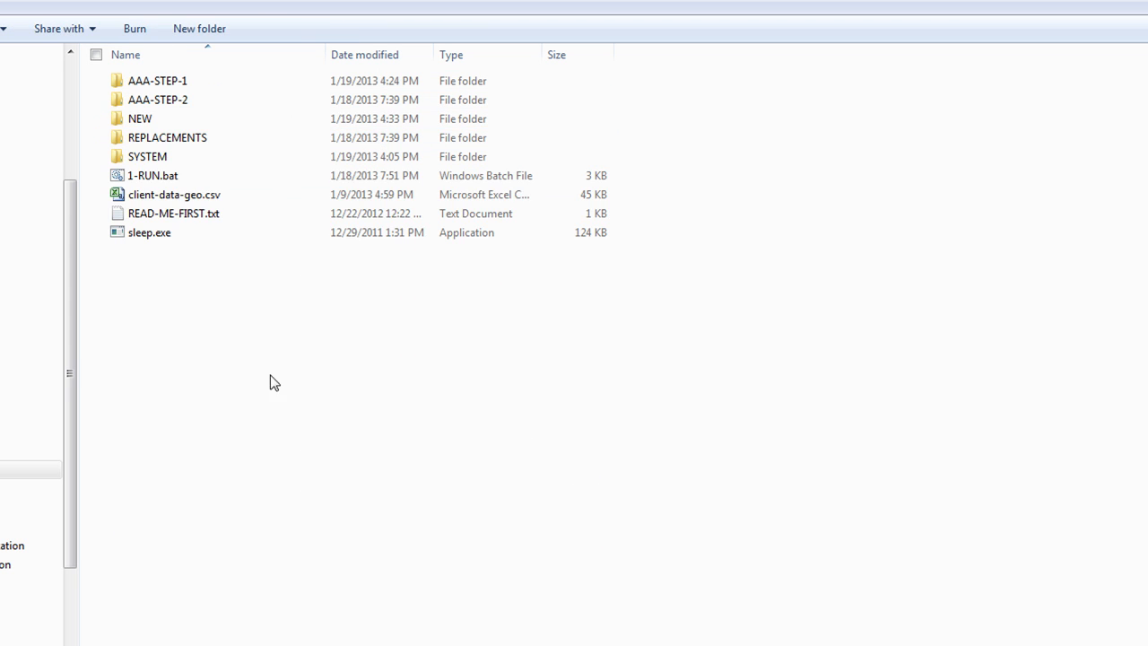
left_click(141, 118)
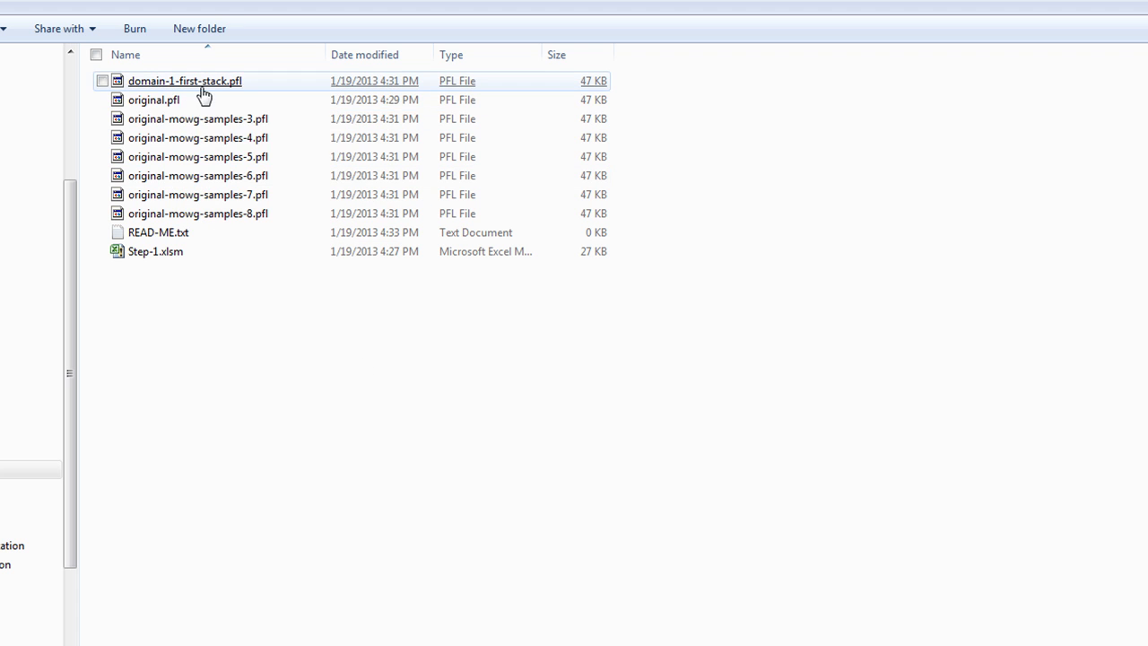
Rename original.pfl to zz-auto-create.pfl
right_click(150, 102)
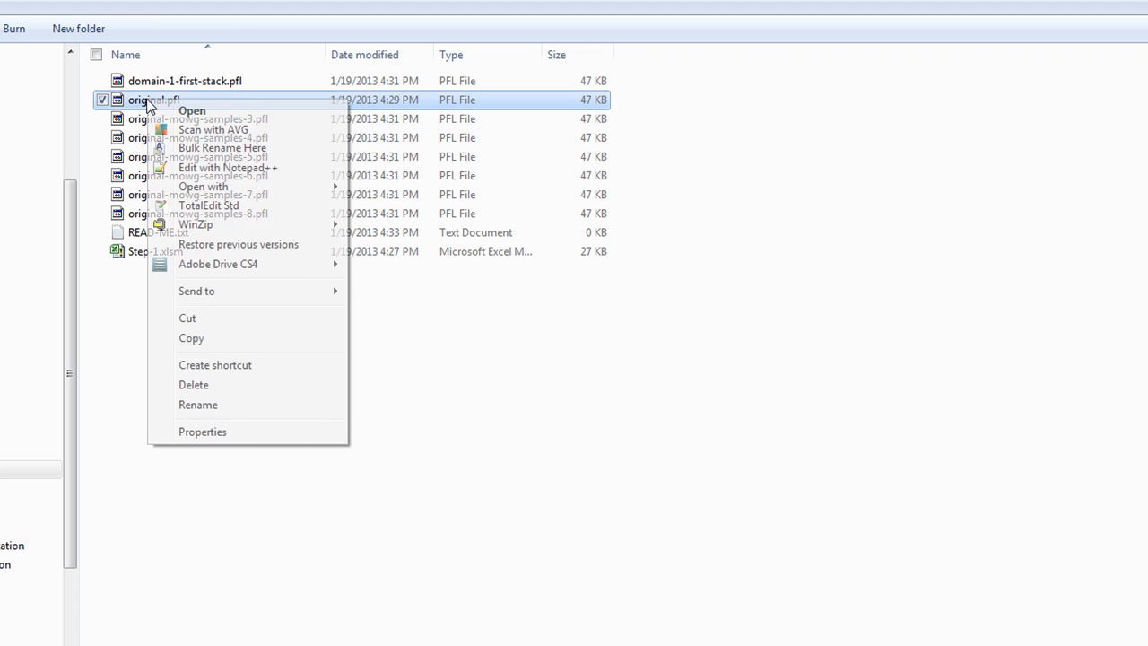
left_click(218, 406)
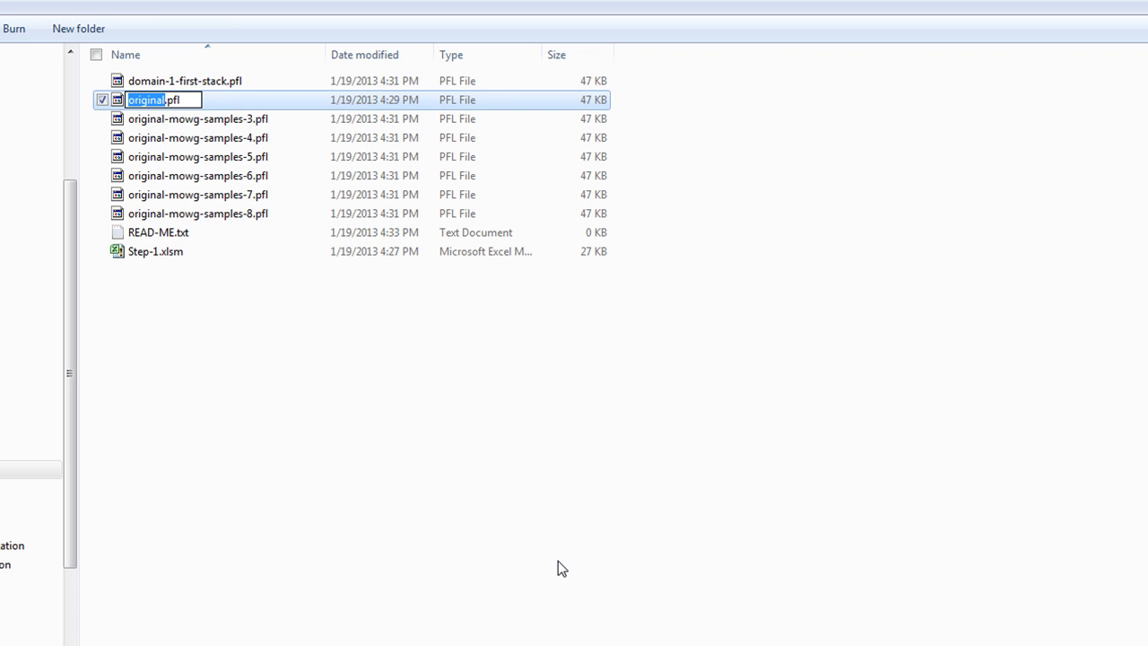
type("zz-auto")
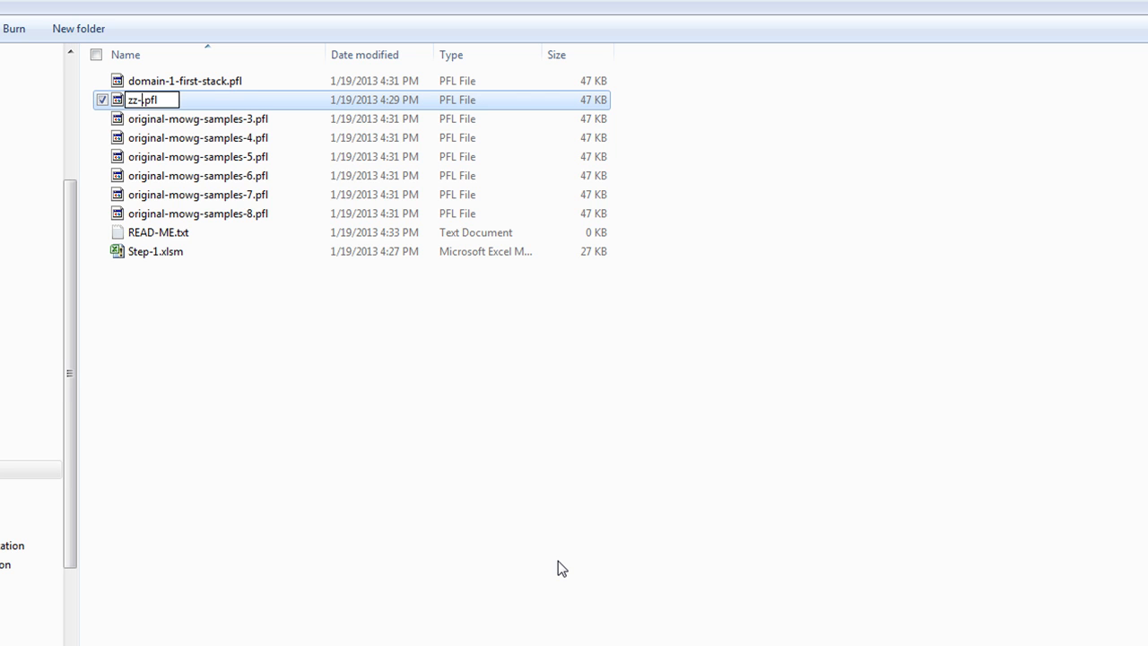
type("-create")
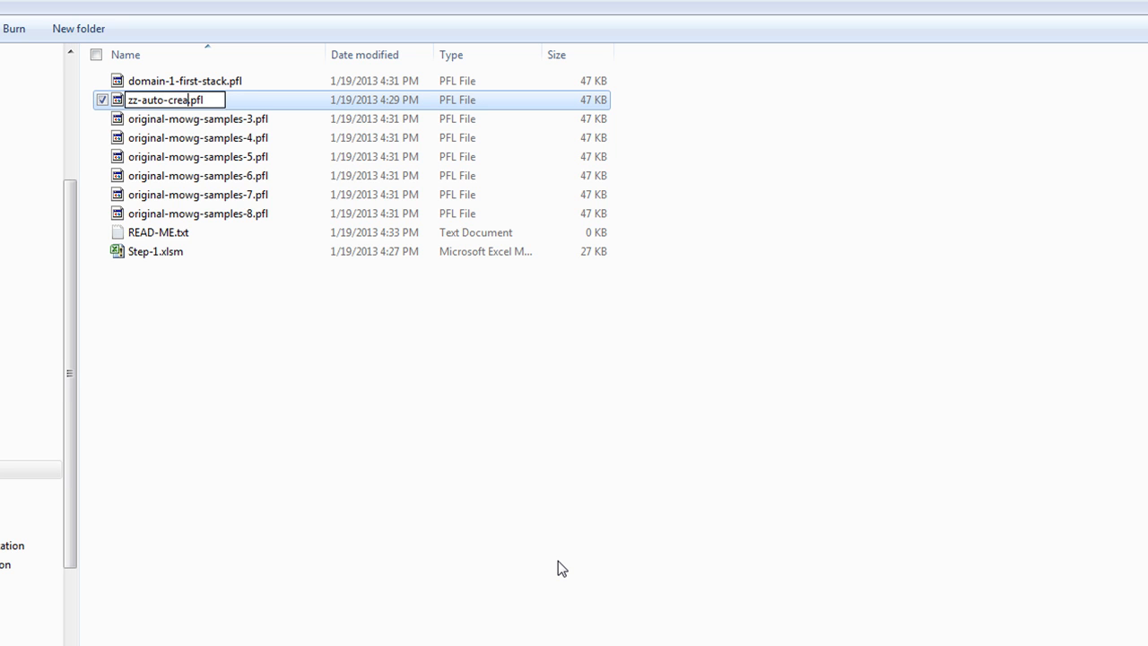
left_click(517, 447)
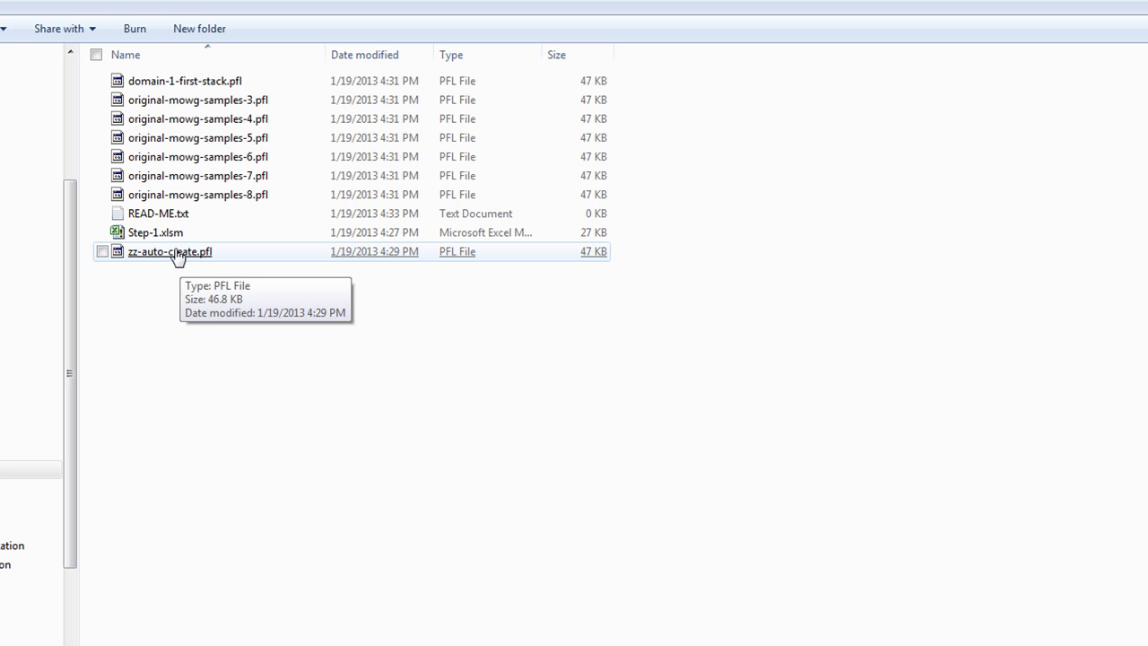
Cut zz-auto-create.pfl and go back up to the HB-GEO folder
right_click(177, 253)
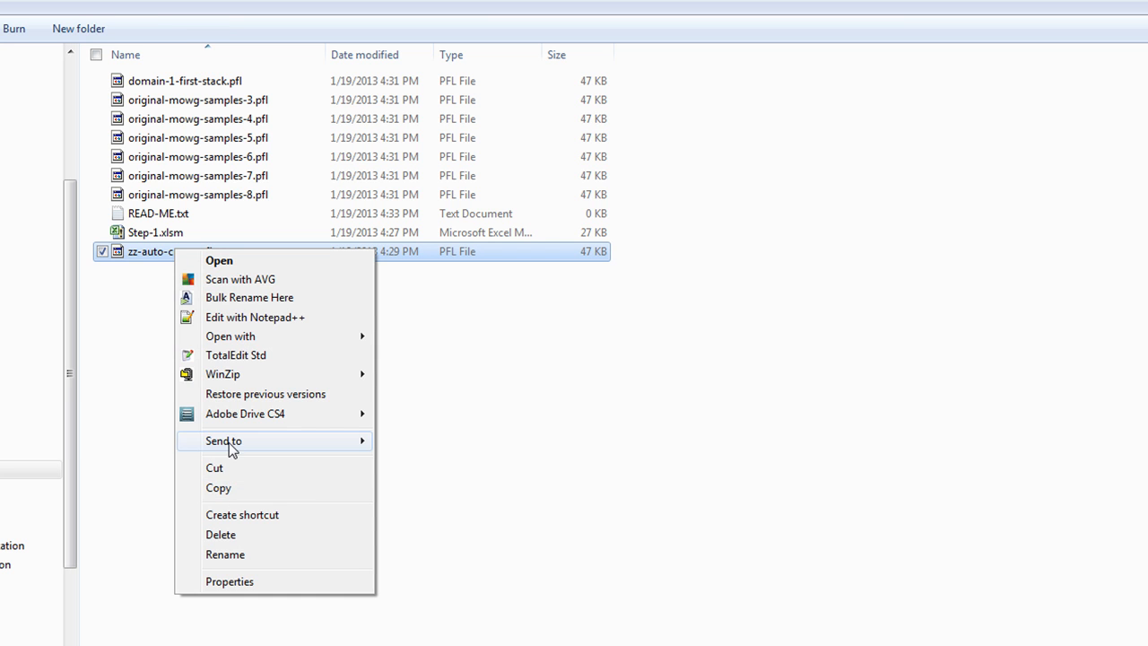
left_click(282, 467)
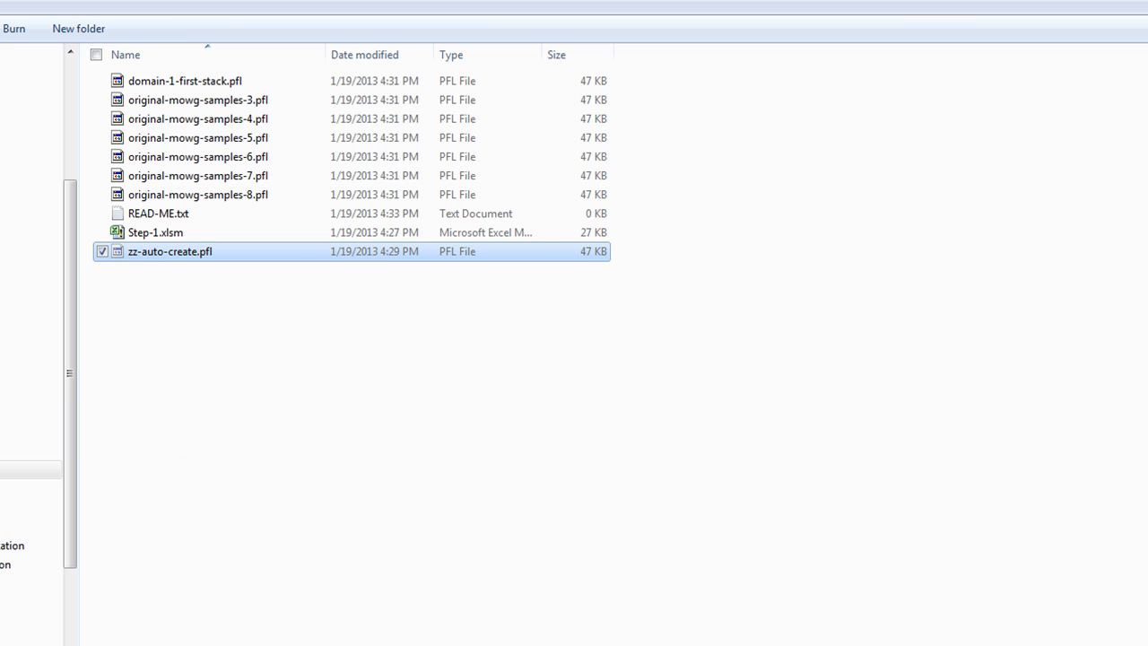
key("BackSpace")
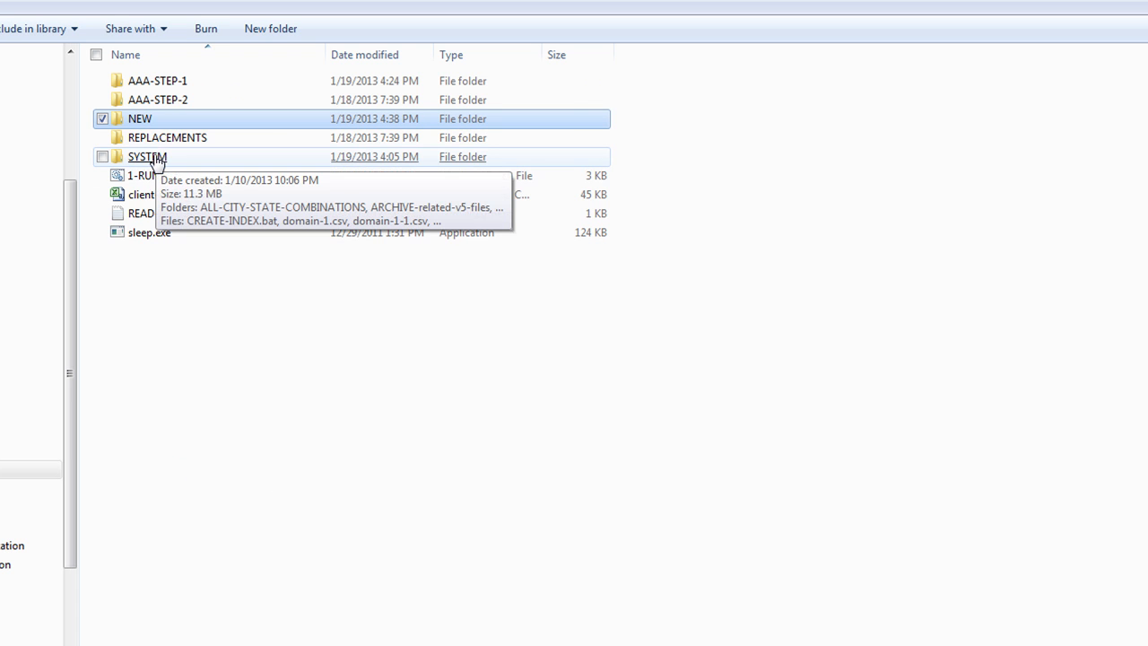
Look through the SYSTEM folder without pasting anything, then return to HB-GEO
double_click(148, 157)
right_click(910, 272)
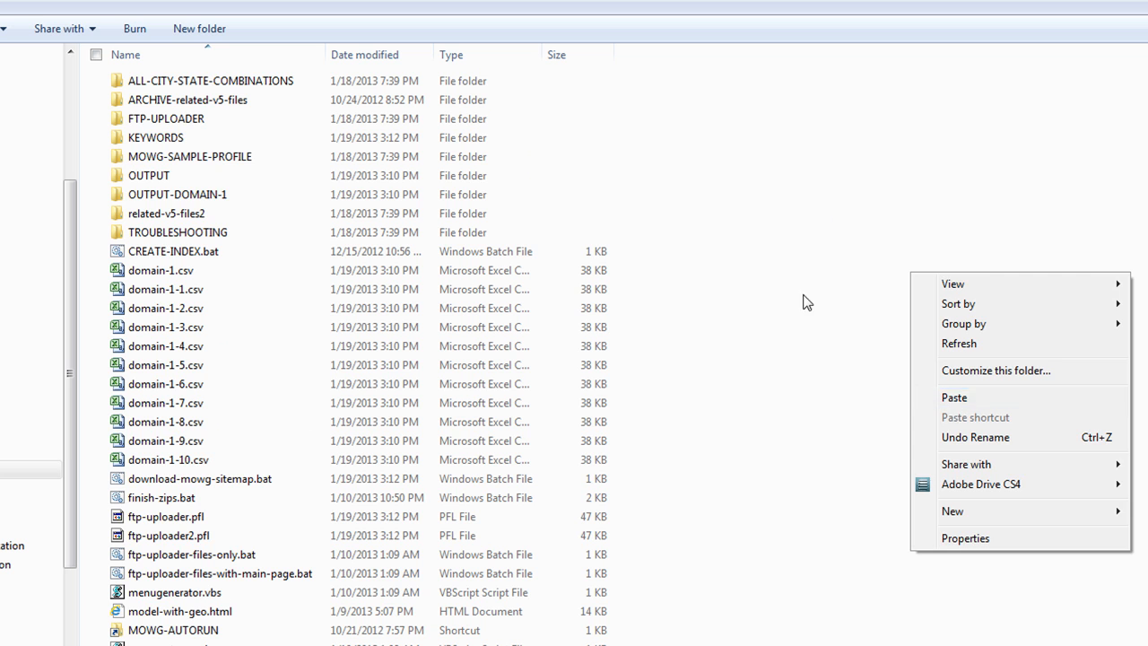
left_click(817, 202)
scroll(778, 638, "down", 3)
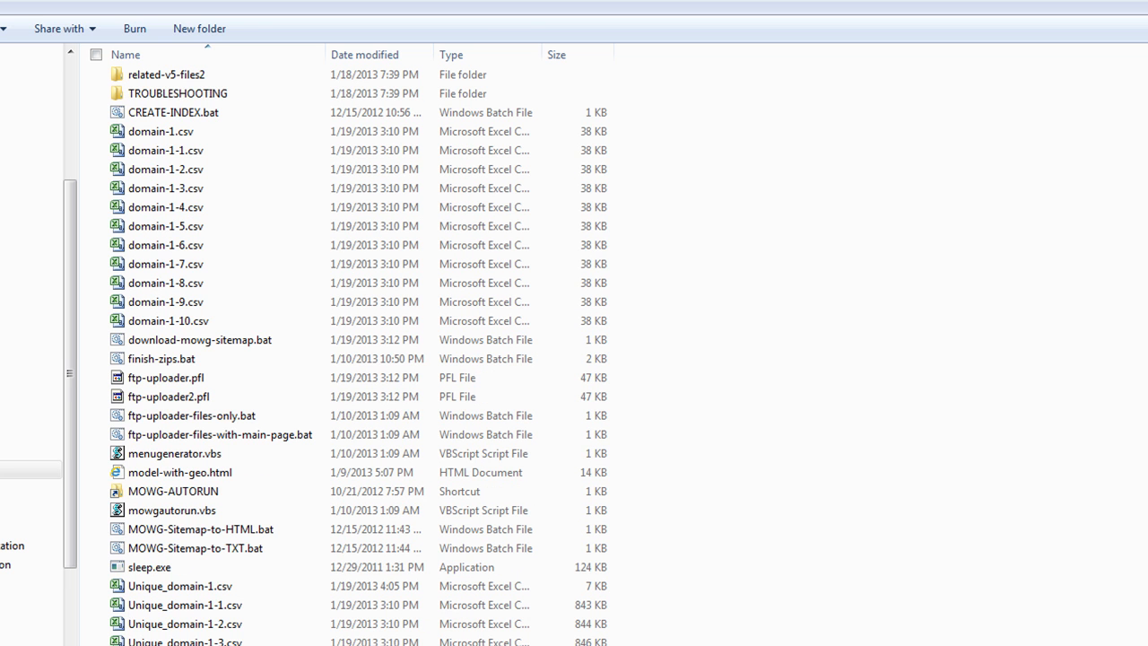
scroll(708, 618, "up", 3)
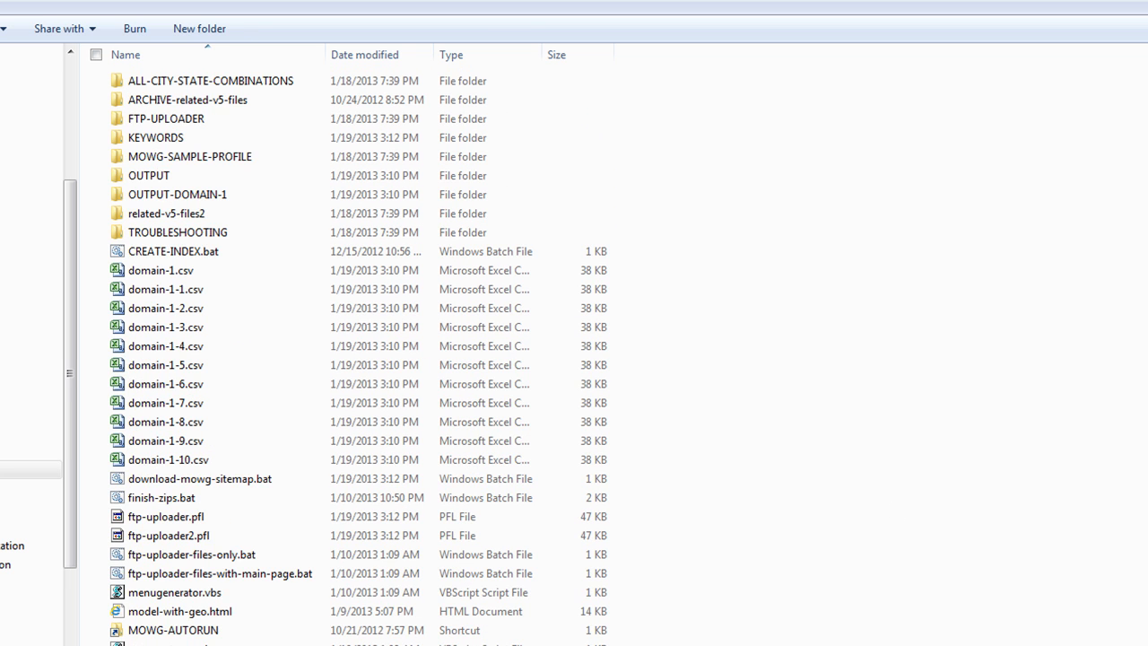
key("BackSpace")
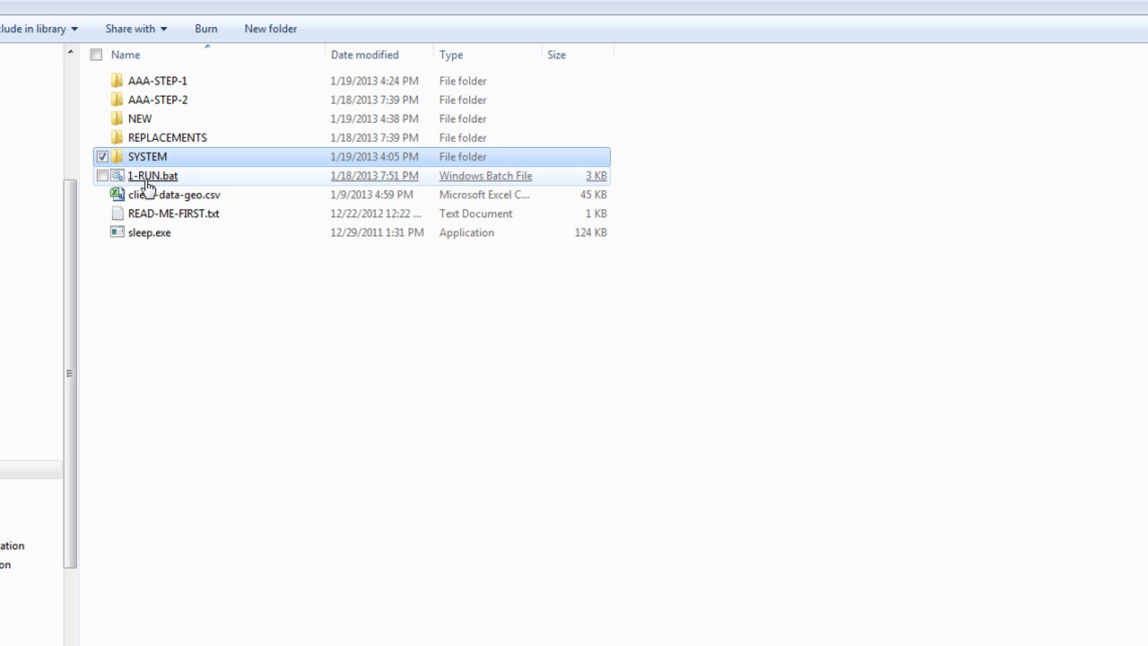
left_click(992, 227)
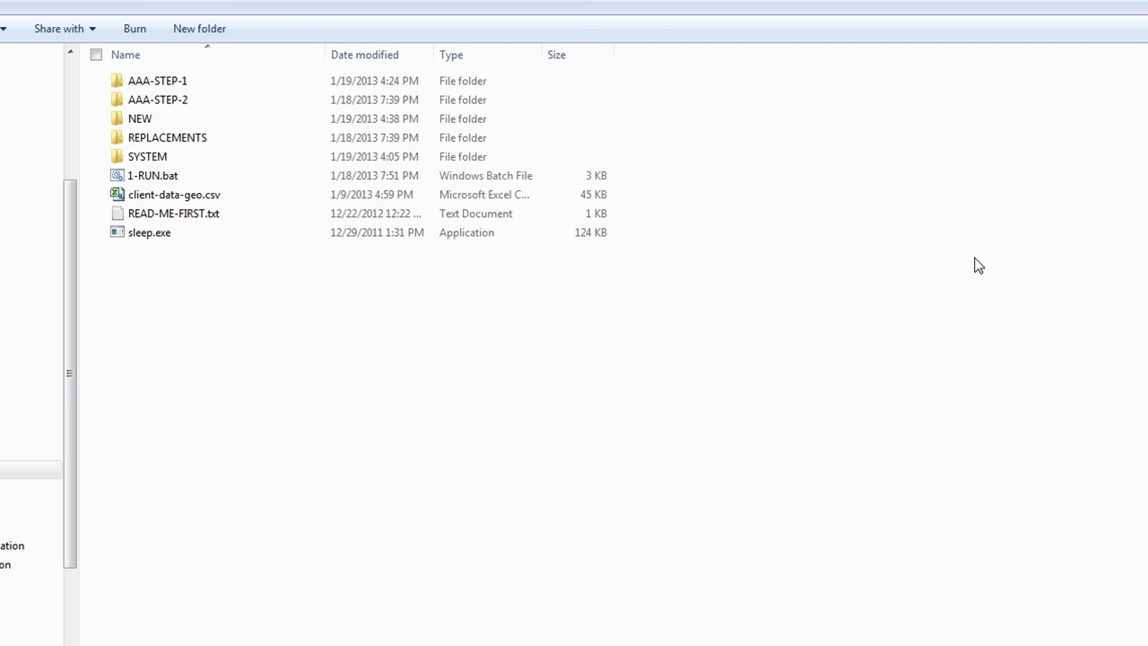
Close the Step-1.xlsm workbook, discarding its unsaved changes
key("alt+Tab")
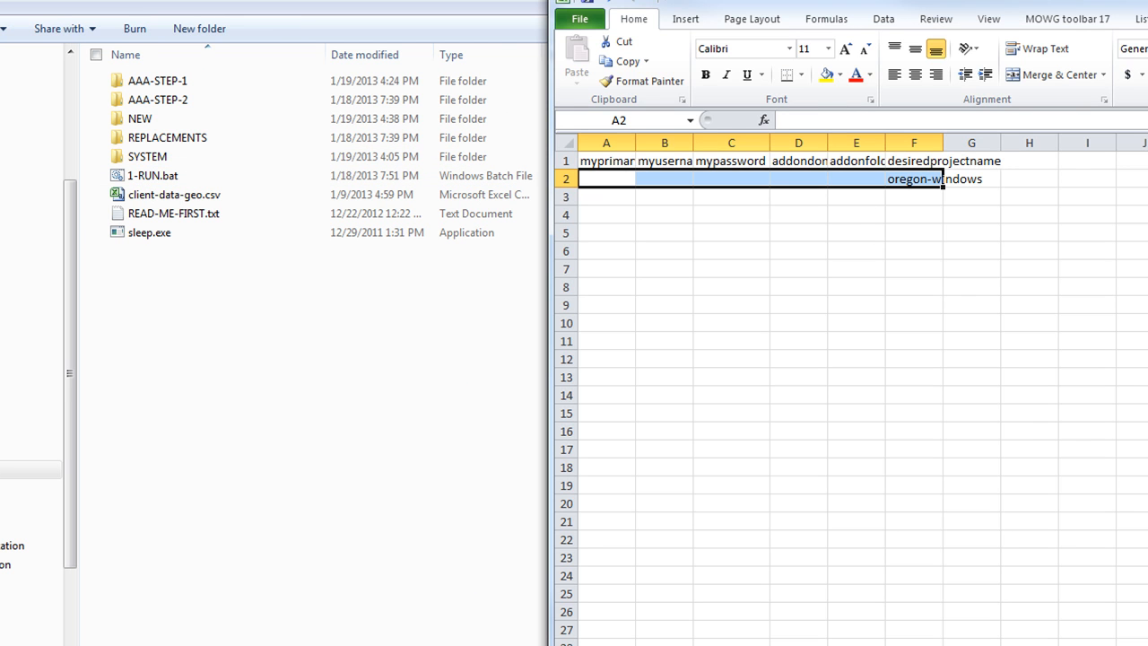
key("alt+F4")
left_click(709, 447)
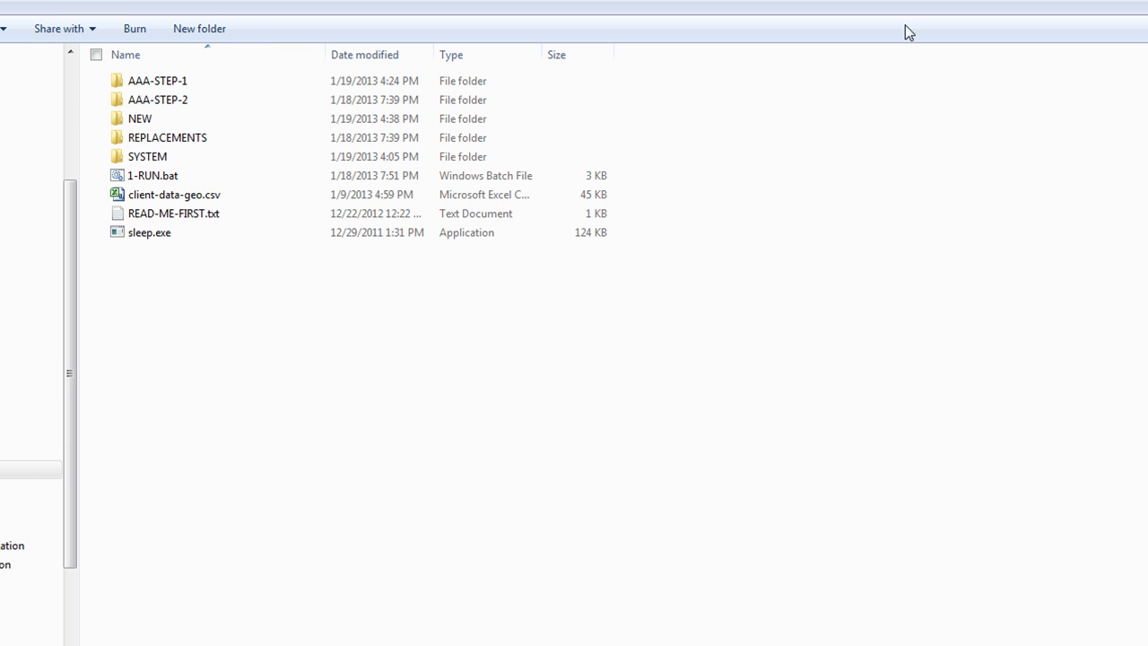
Open Step-1.xlsm from AAA-STEP-1 and review the sample cells A2 through C2
double_click(134, 81)
left_click(161, 138)
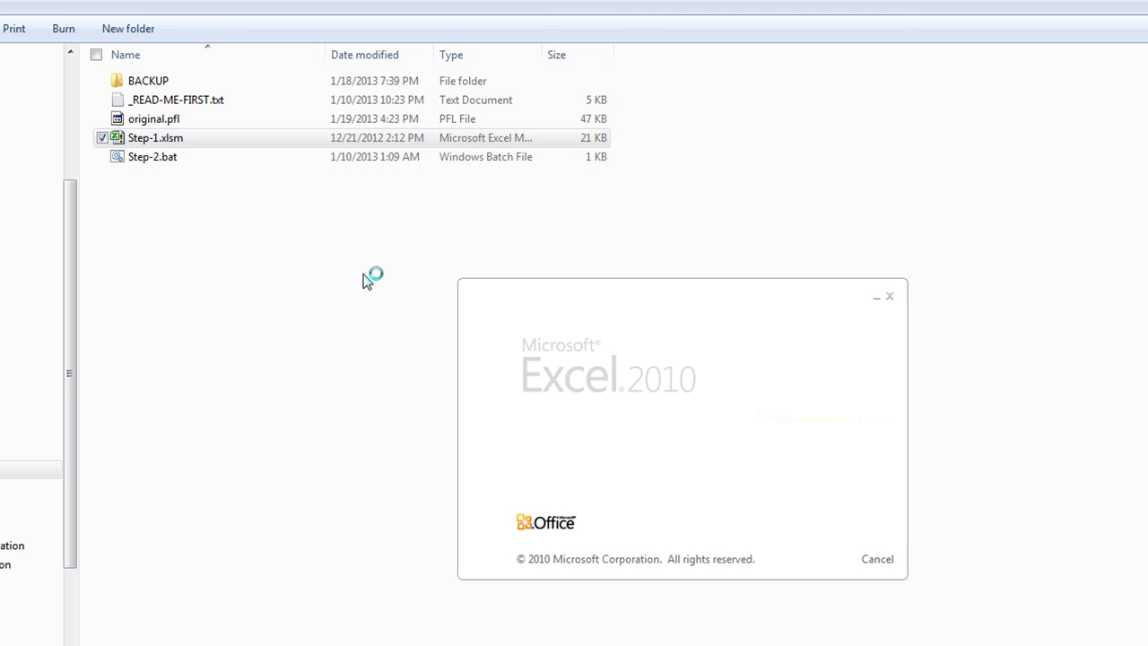
left_click(623, 182)
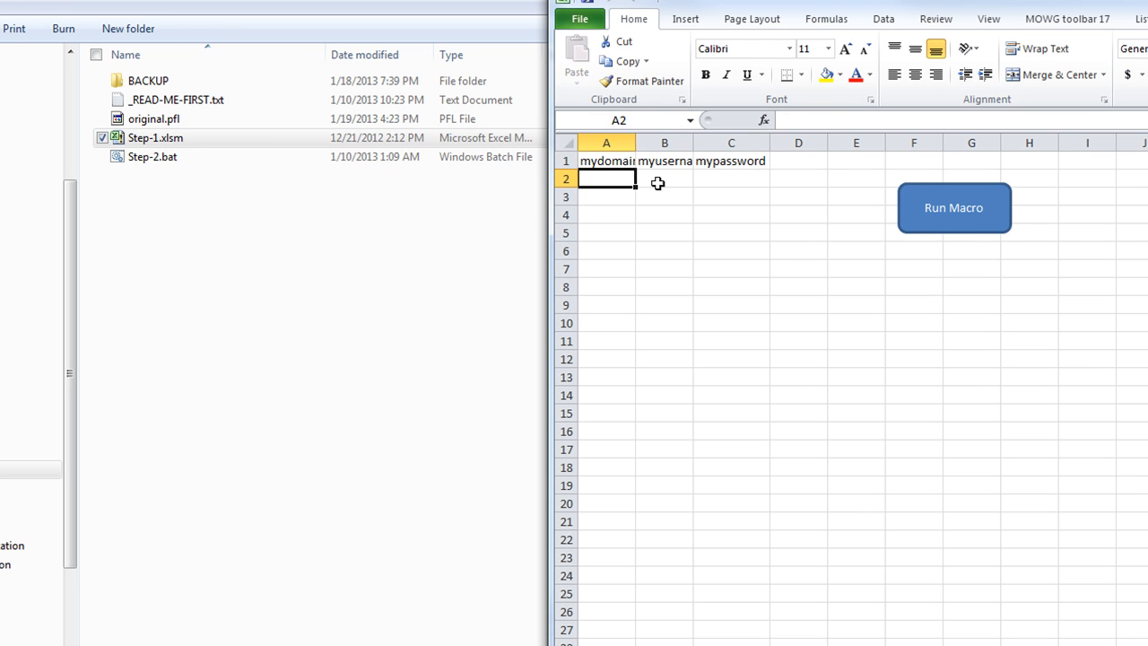
left_click(674, 175)
left_click(731, 179)
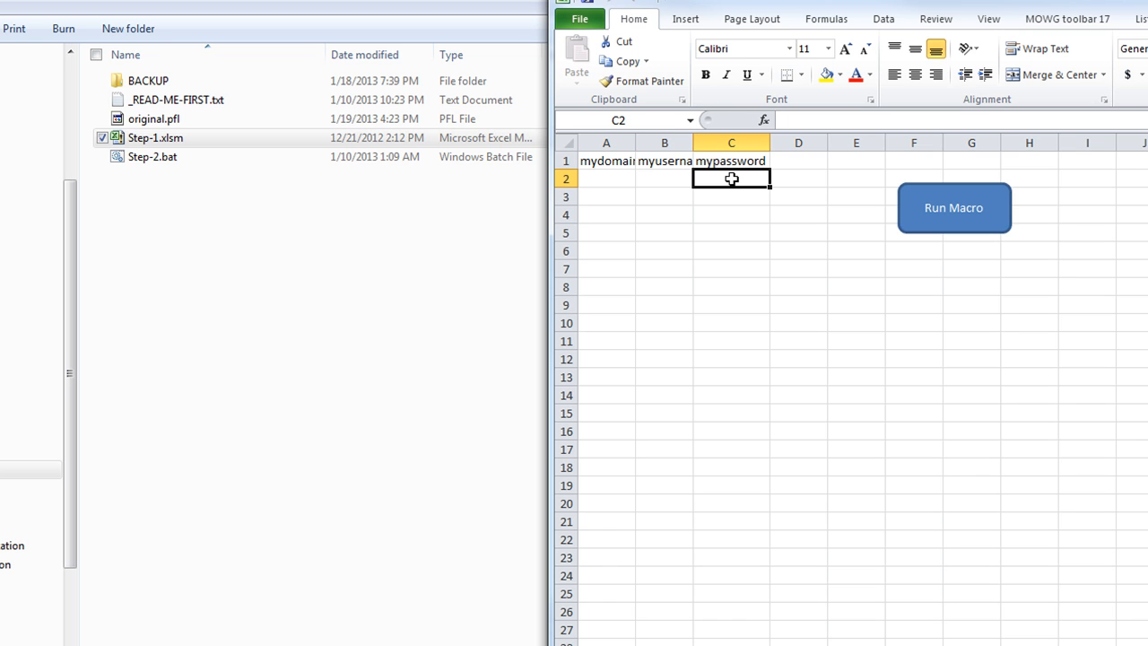
left_click_drag(607, 182, 728, 181)
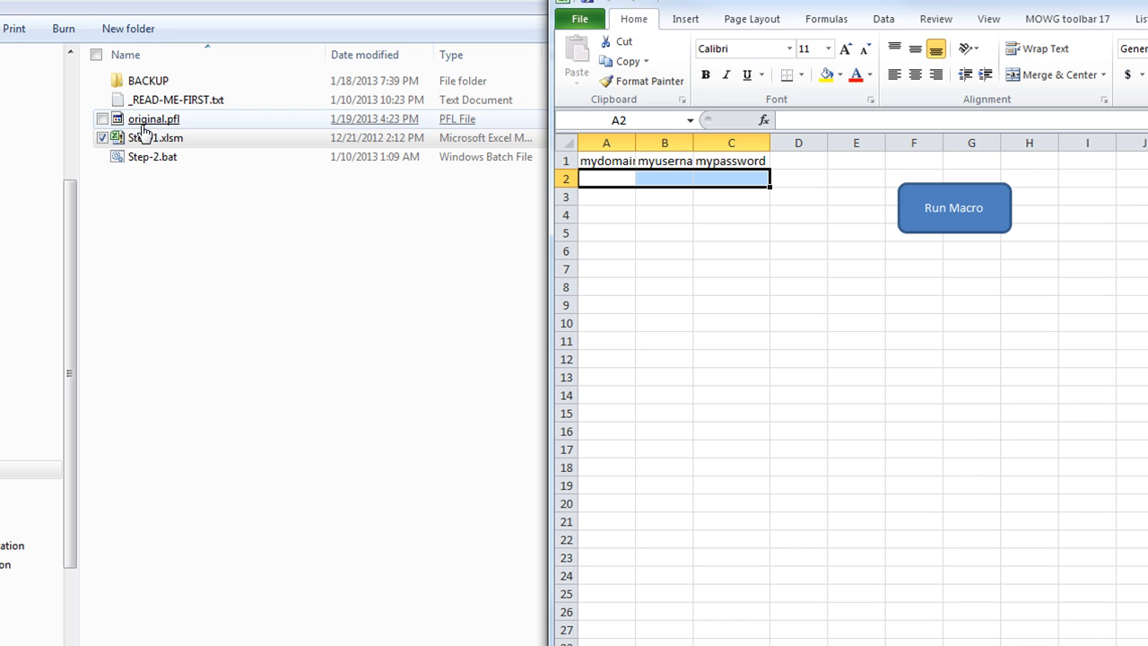
left_click(615, 177)
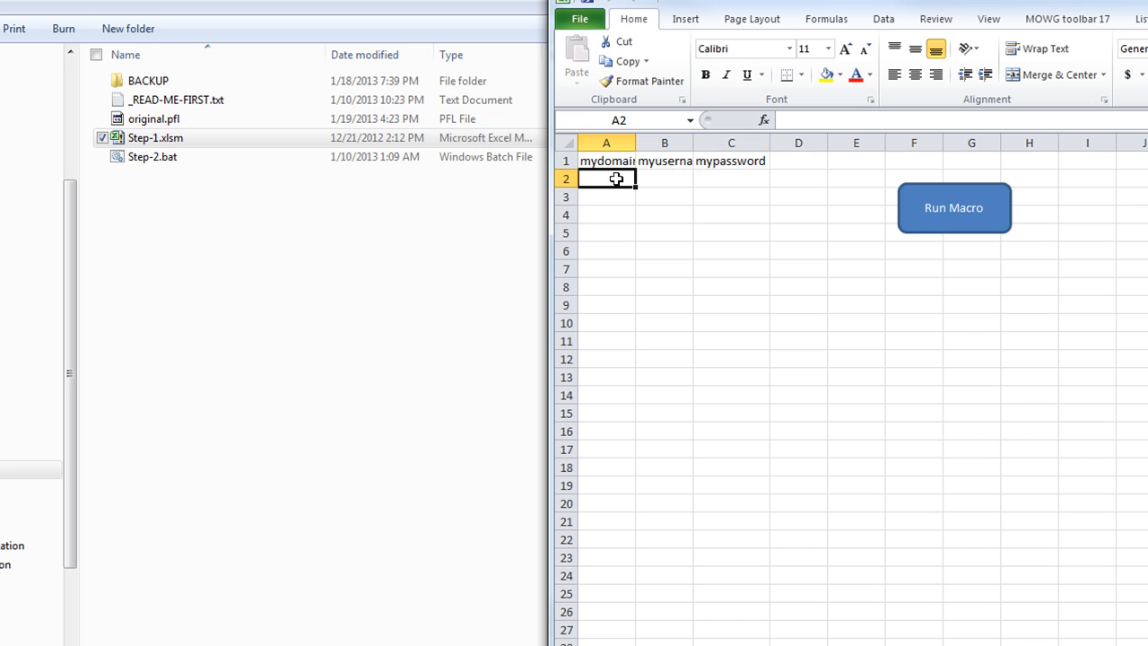
left_click(666, 177)
left_click(729, 177)
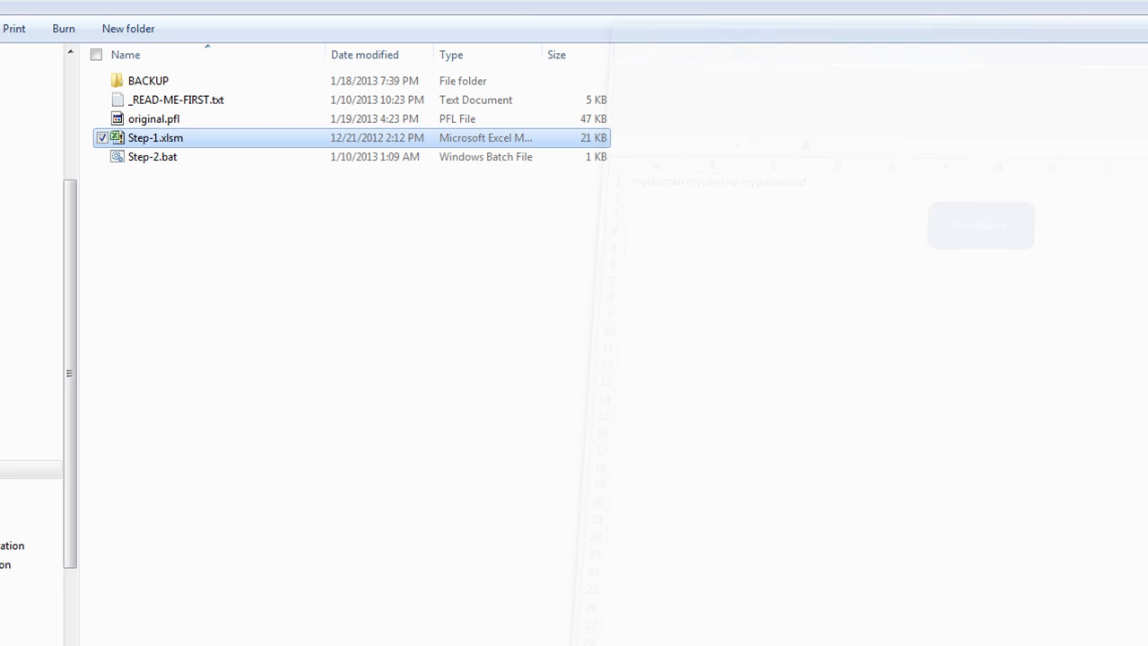
Close the workbook and go to the project folder holding the AAA-STEP folders
left_click(599, 369)
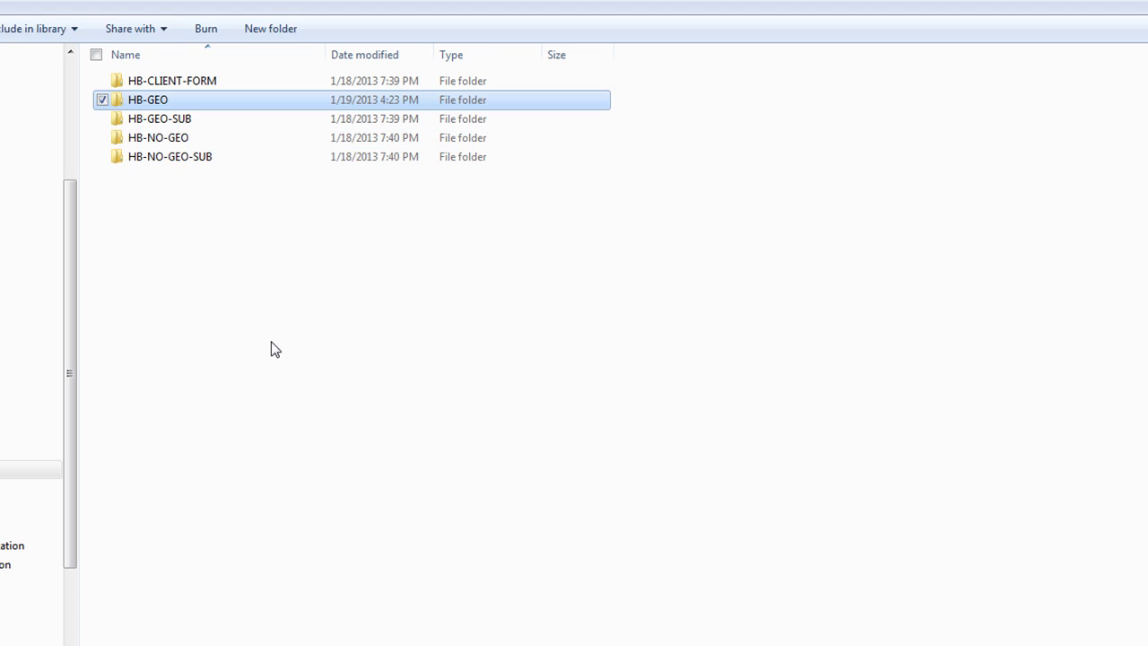
left_click(272, 349)
left_click(167, 135)
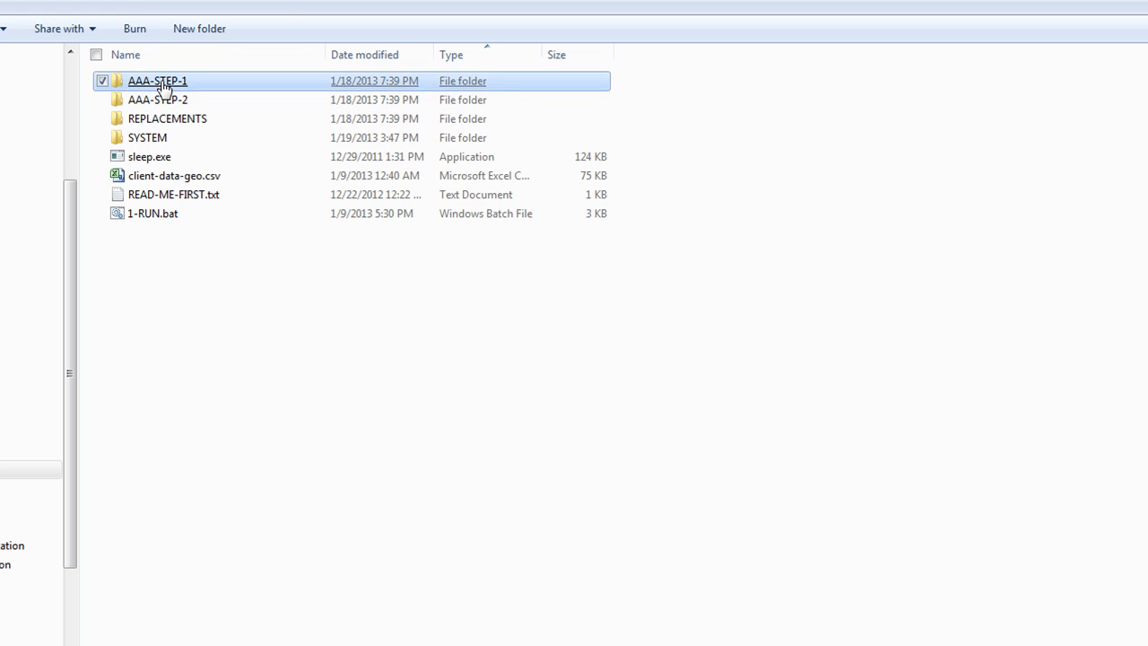
Open this project's AAA-STEP-1 Step-1.xlsm and select A2:C2 below the headers
left_click(159, 84)
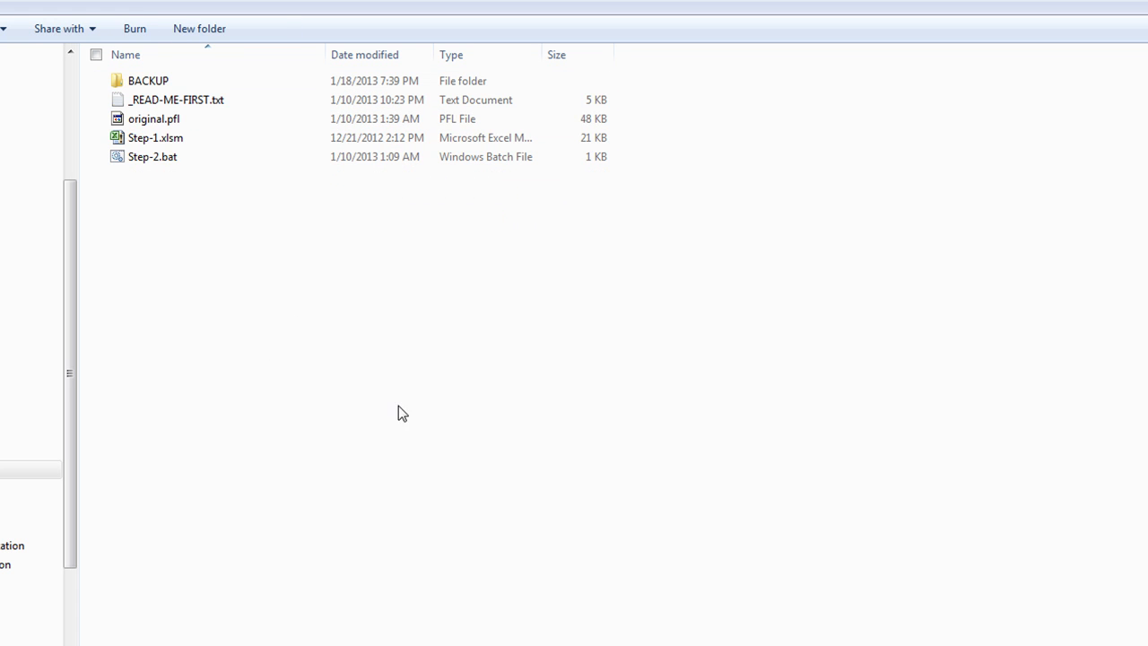
double_click(150, 139)
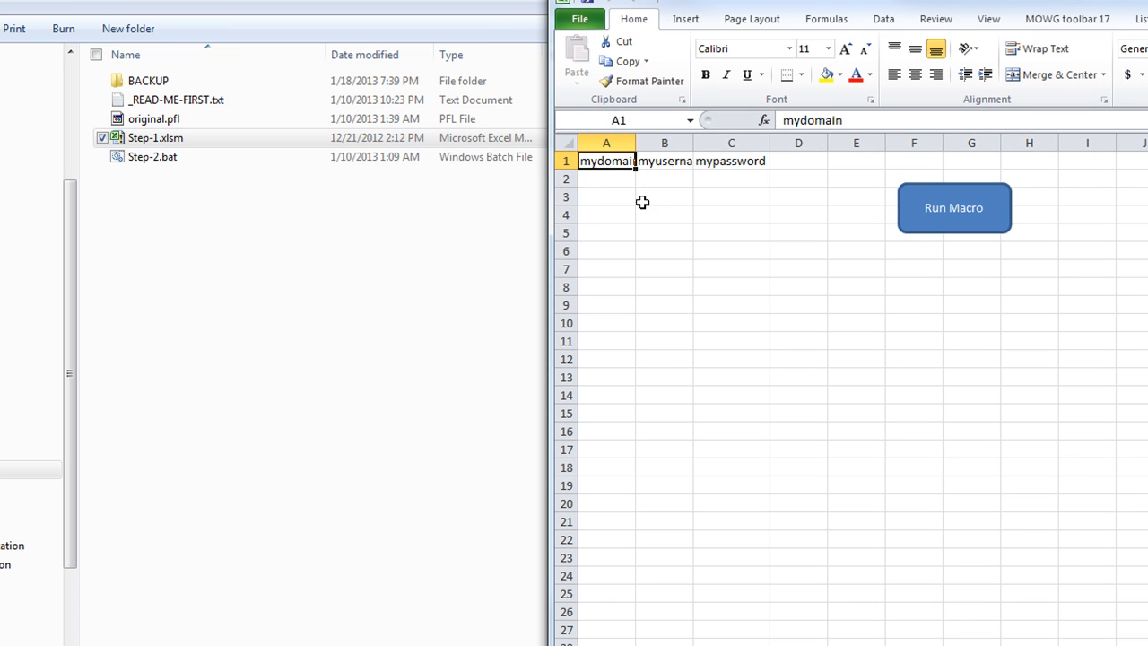
left_click_drag(597, 182, 727, 176)
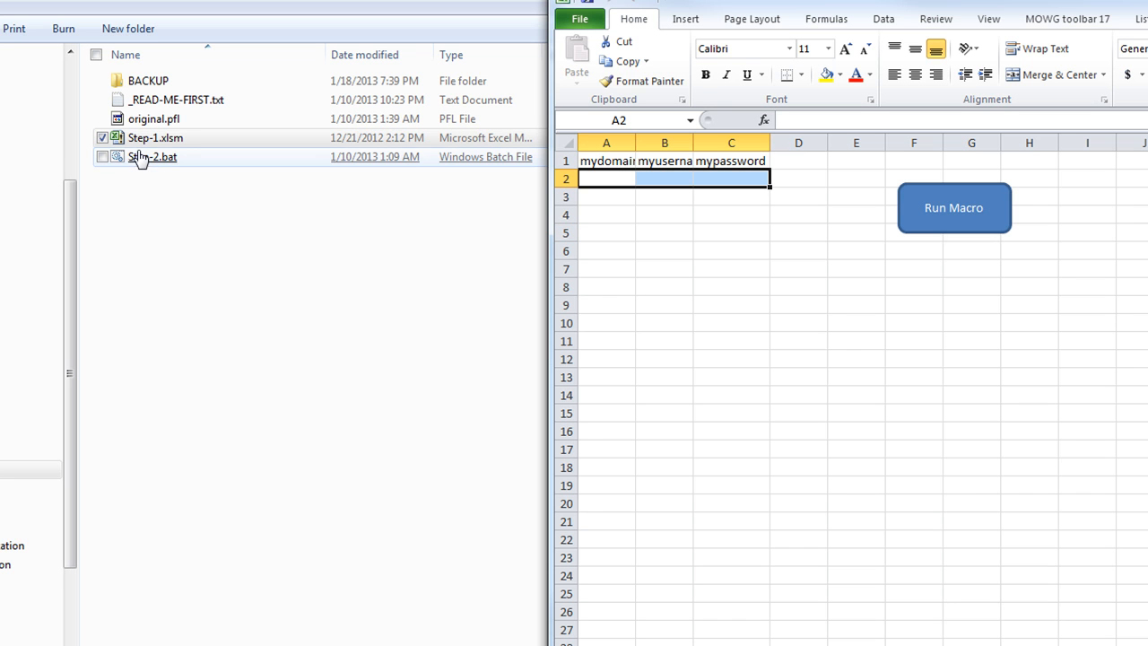
key("alt+Tab")
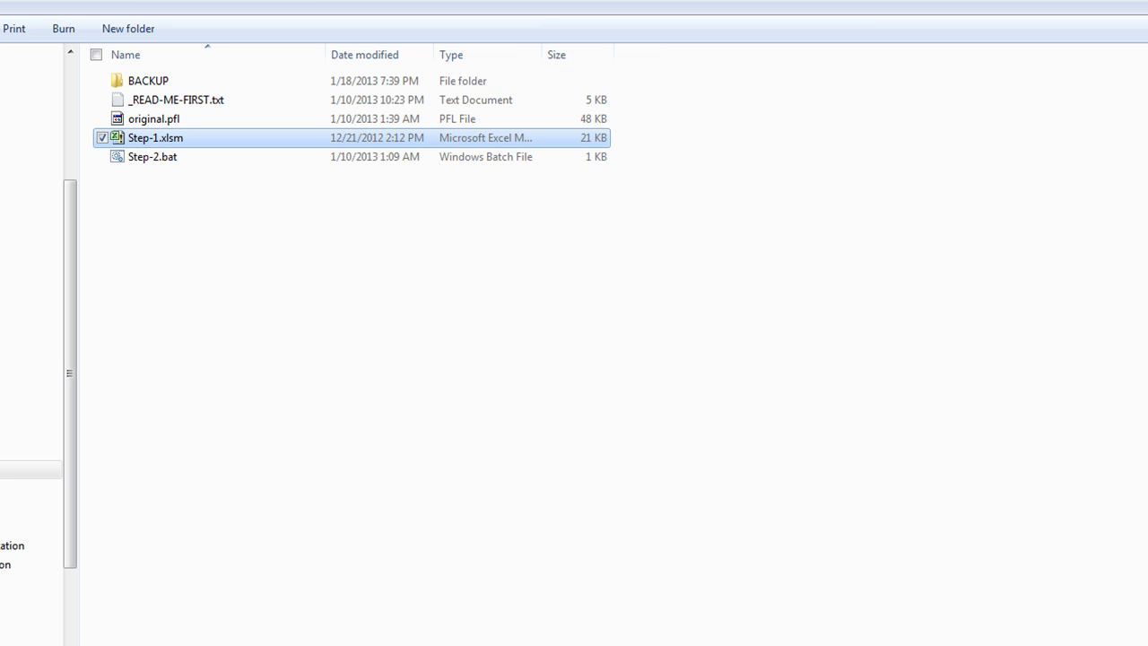
key("BackSpace")
Check the AAA-STEP-1 folder in HB-NO-GEO and return to the HB project list
left_click(142, 139)
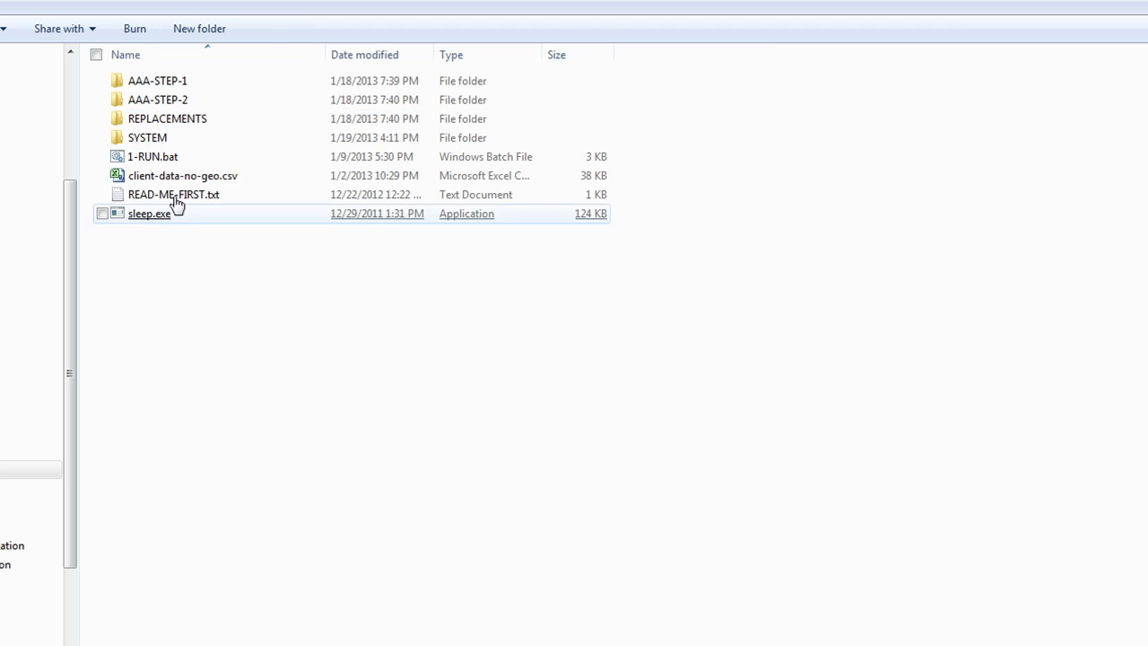
left_click(144, 82)
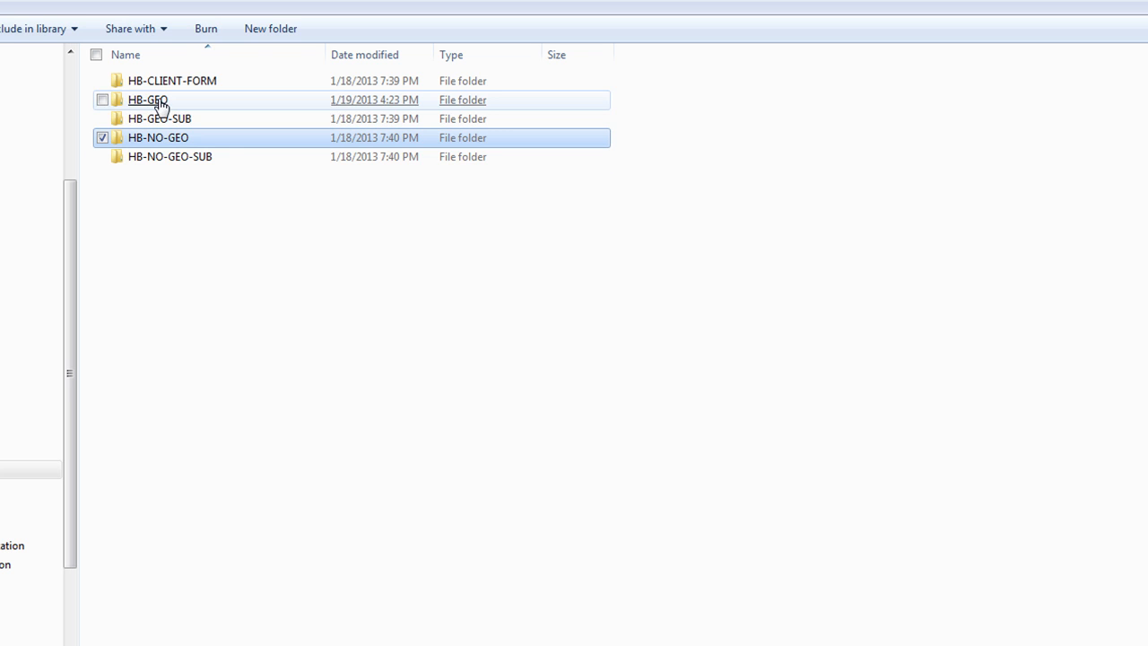
left_click(167, 119)
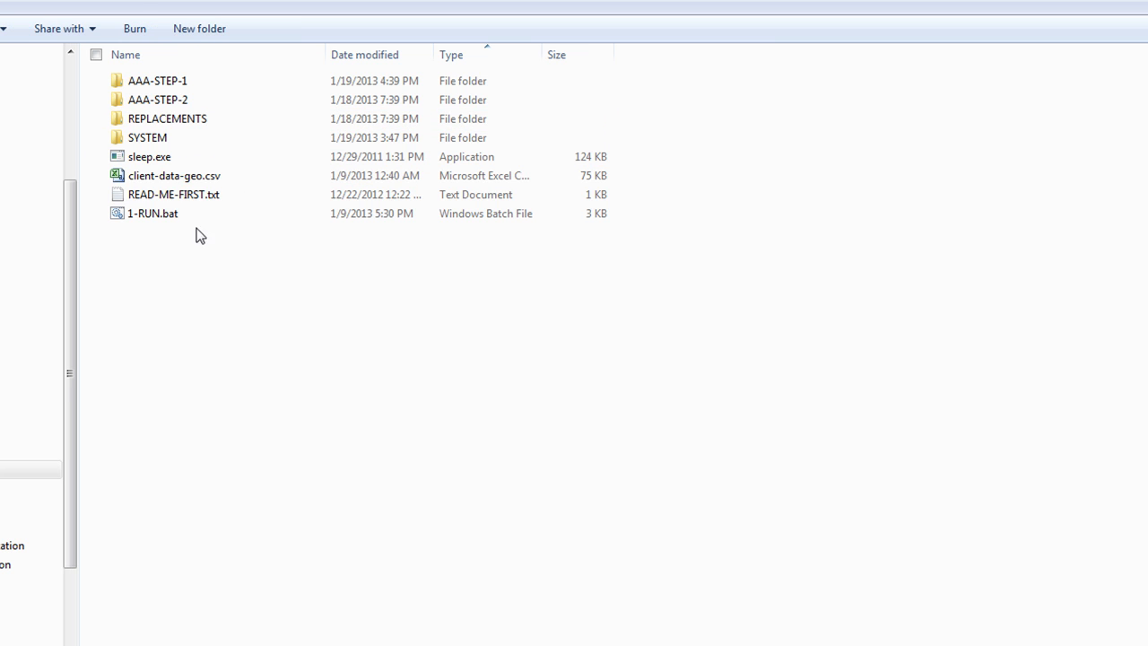
double_click(153, 80)
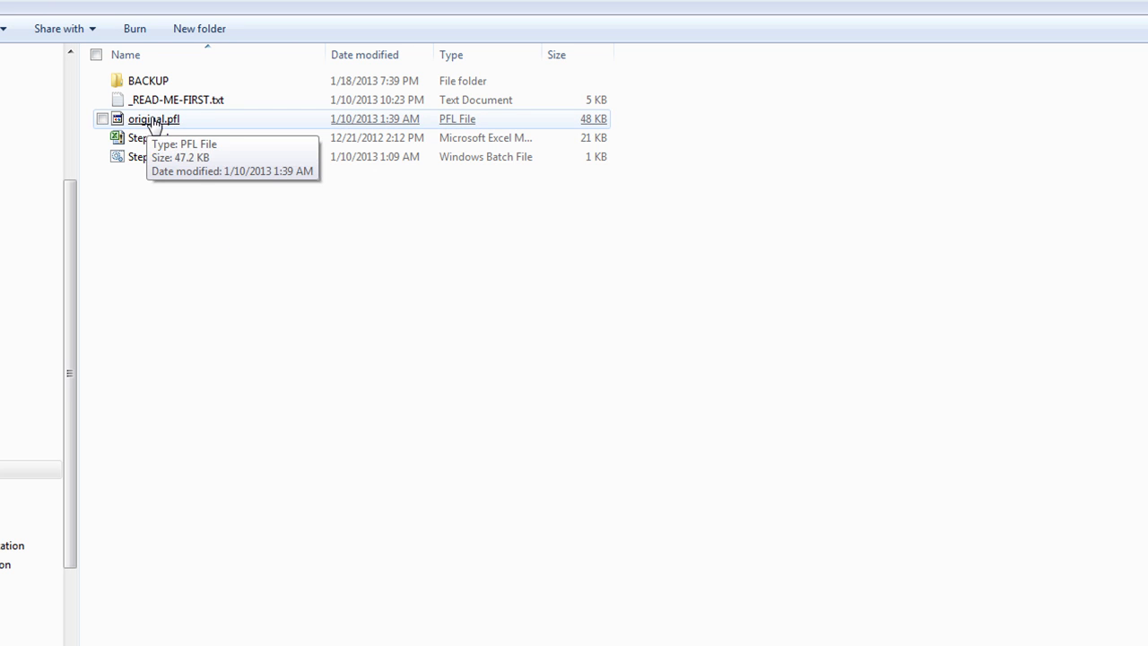
left_click(163, 3)
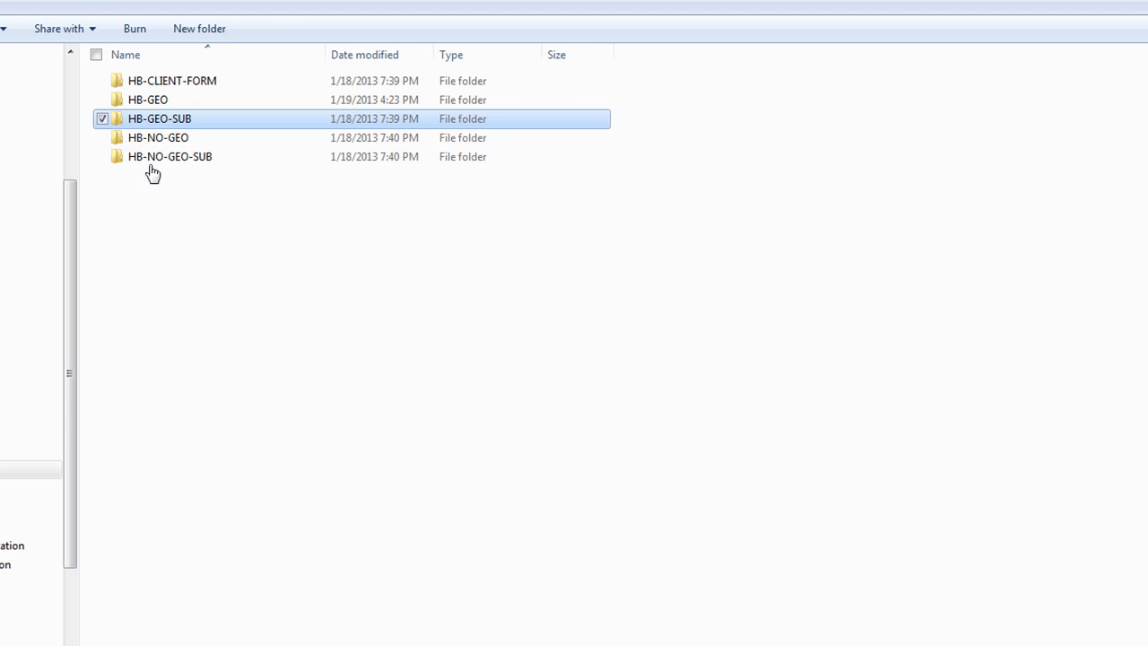
Open HB-NO-GEO-SUB's Step-1.xlsm, enable editing, select A2:C2, then close it
double_click(150, 156)
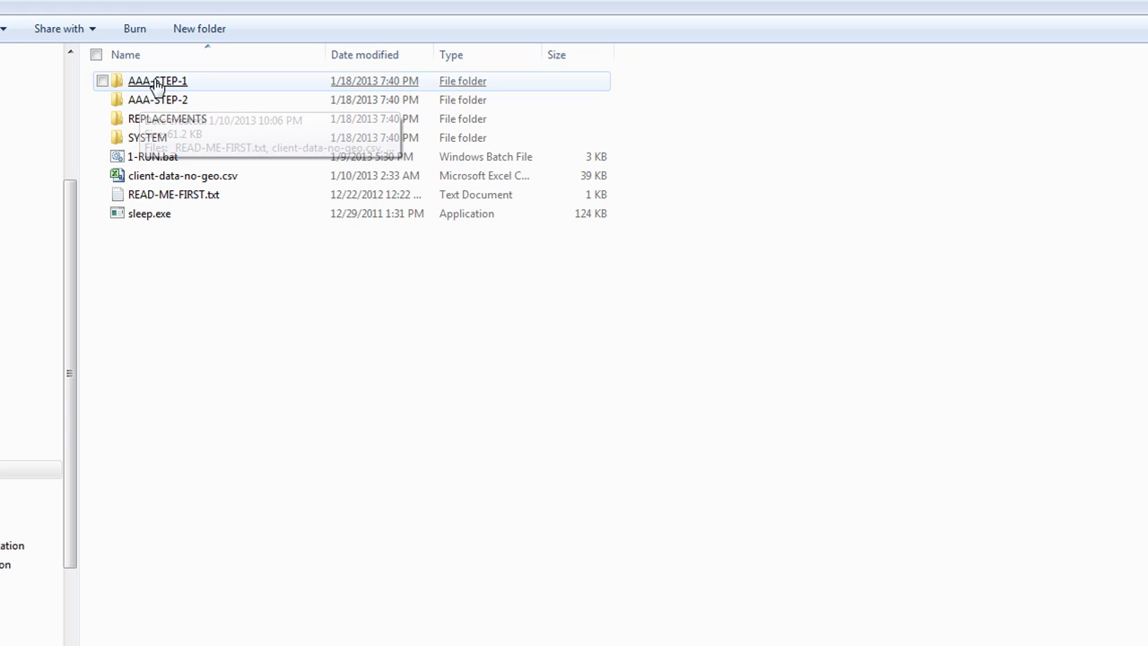
double_click(157, 100)
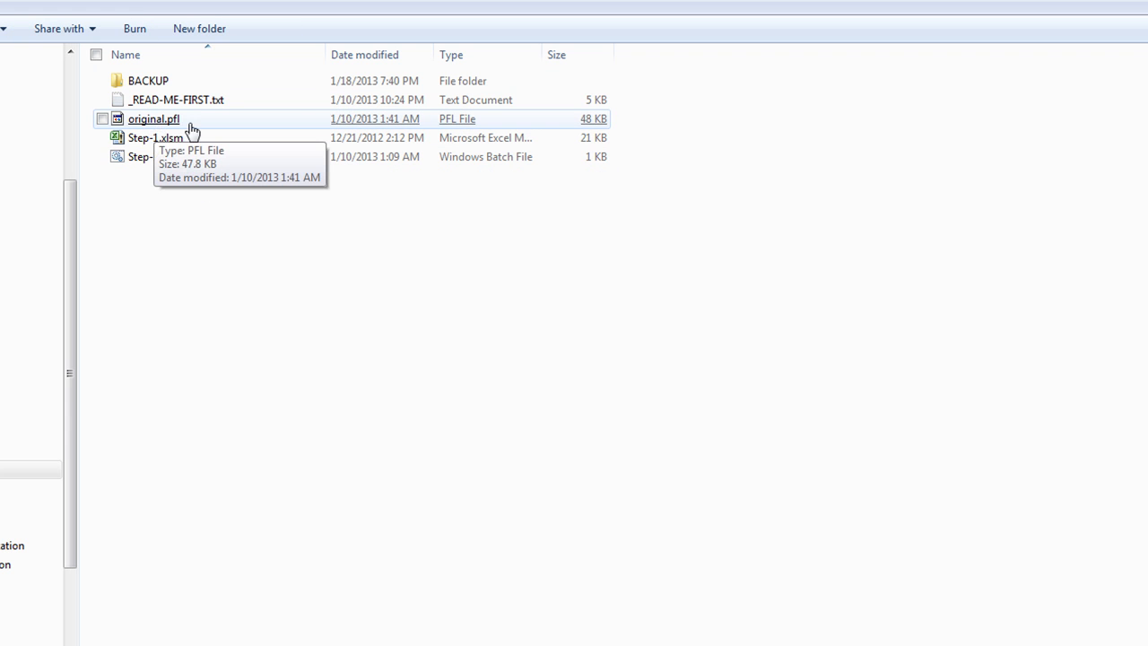
double_click(160, 141)
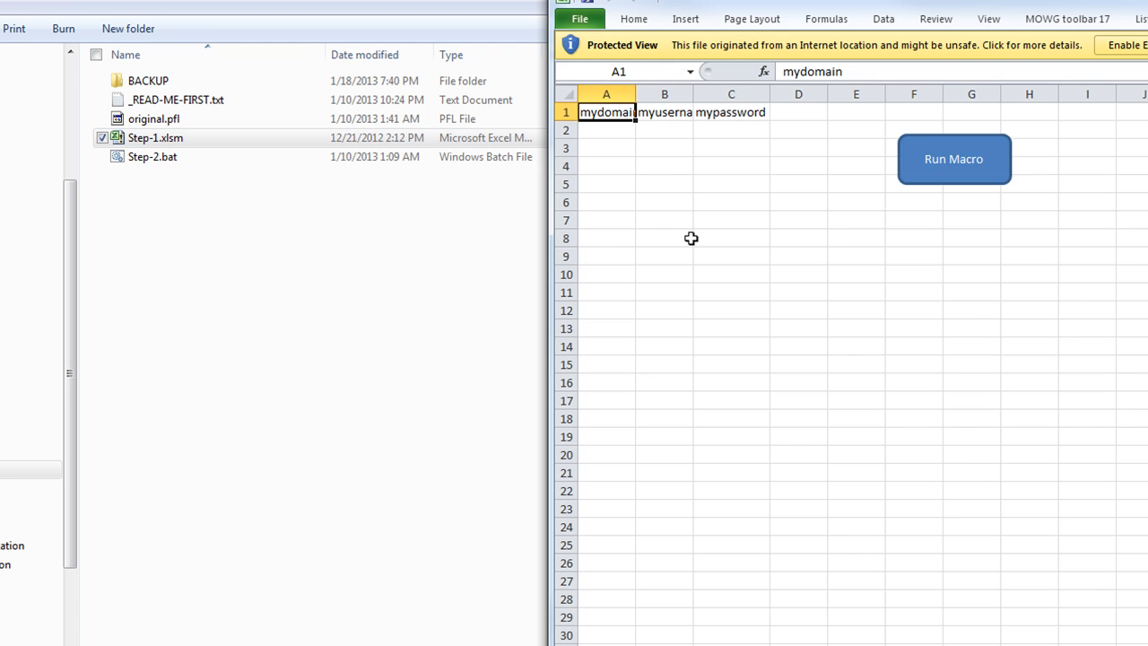
left_click(1122, 45)
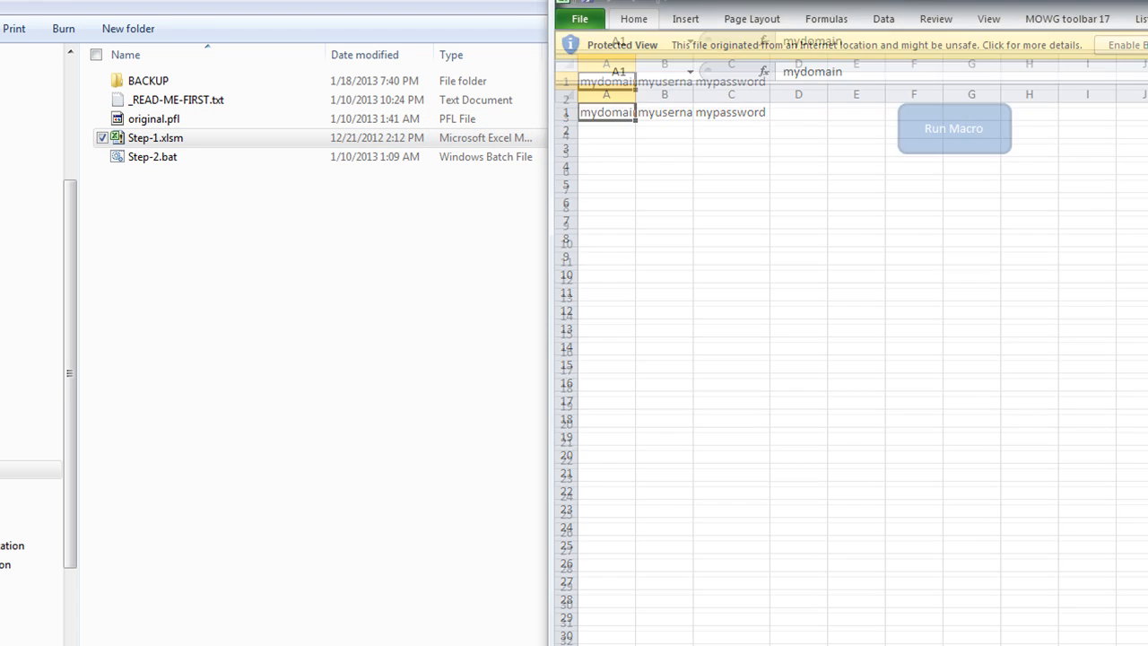
left_click_drag(586, 176, 718, 185)
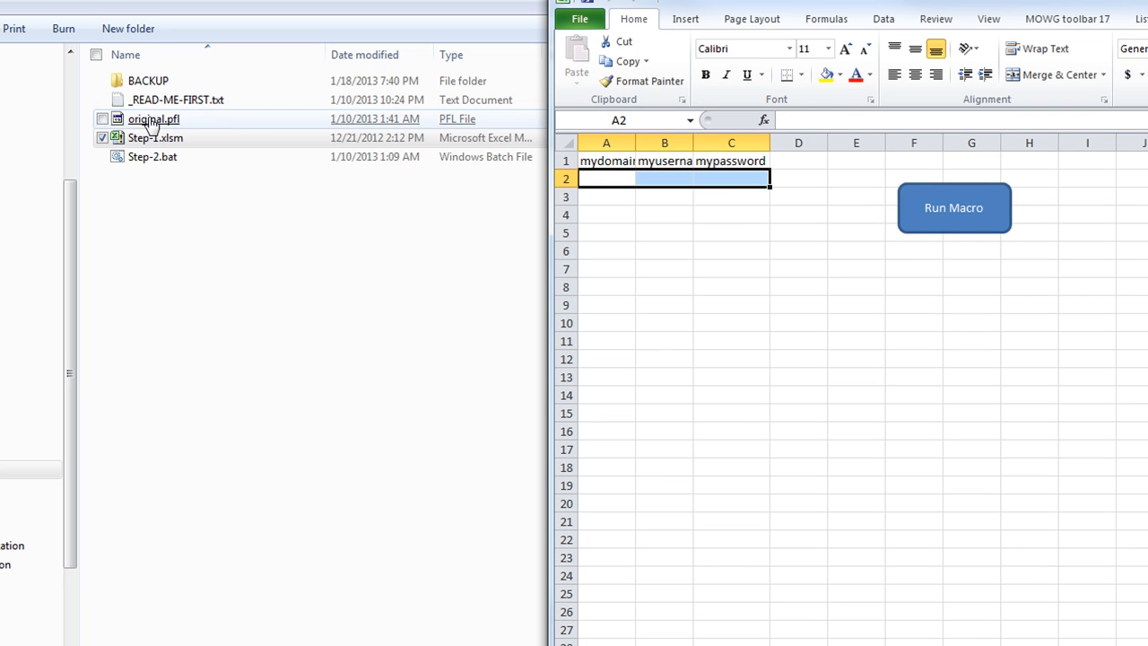
key("alt+F4")
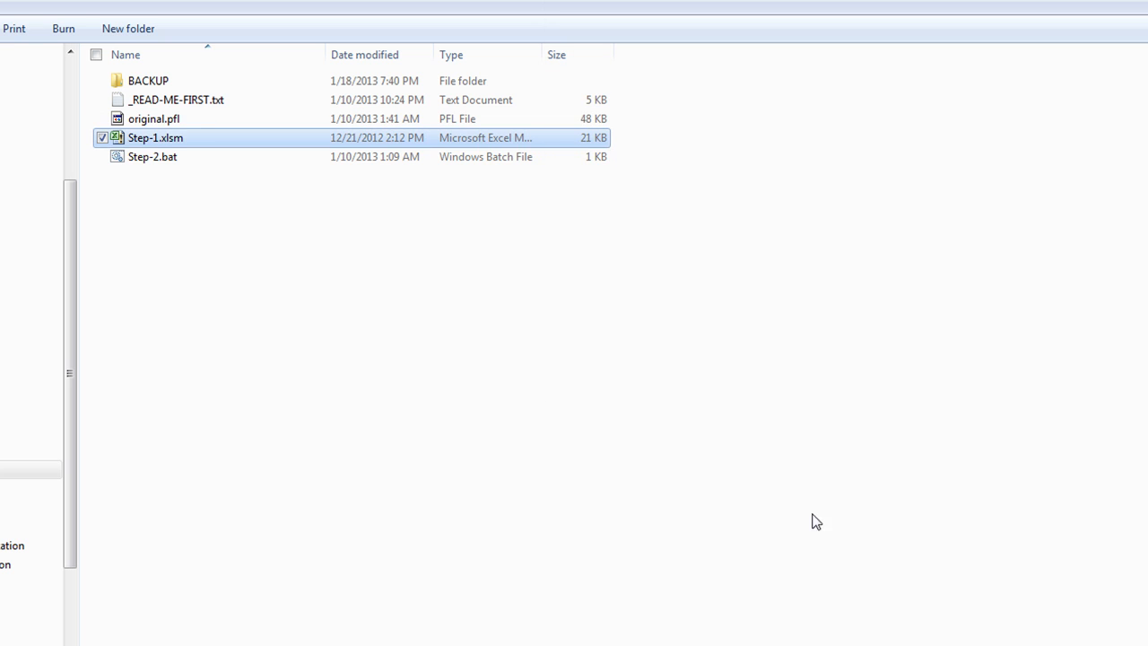
key("alt+Left")
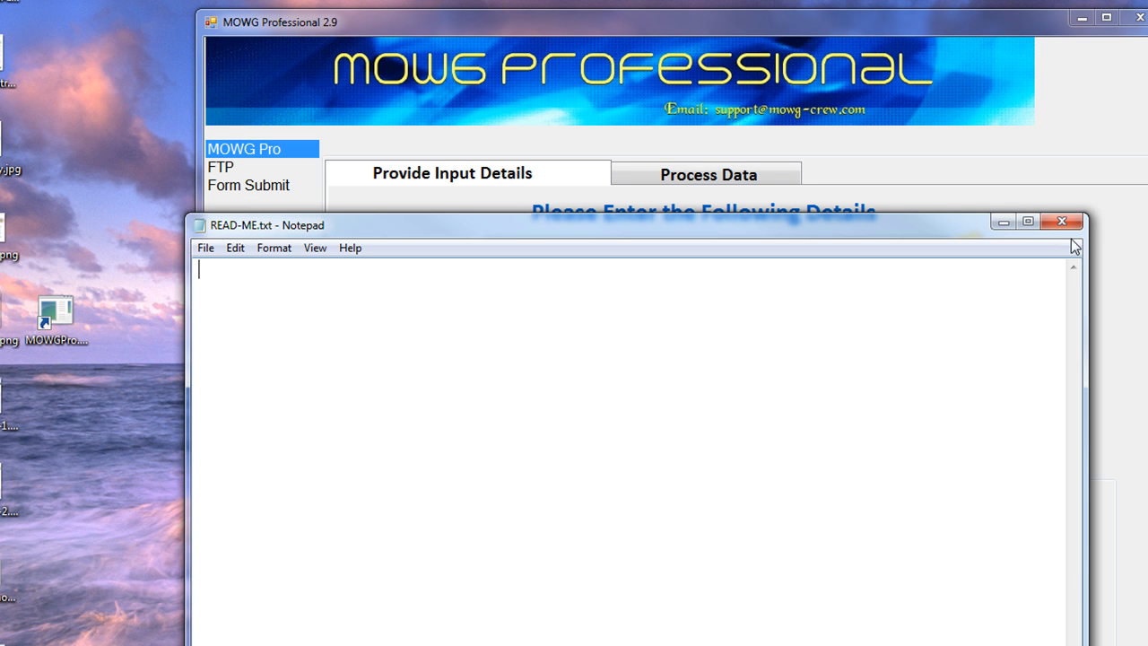
Close the READ-ME notes and quit MOWG Professional, choosing No to saving changes
left_click(1064, 222)
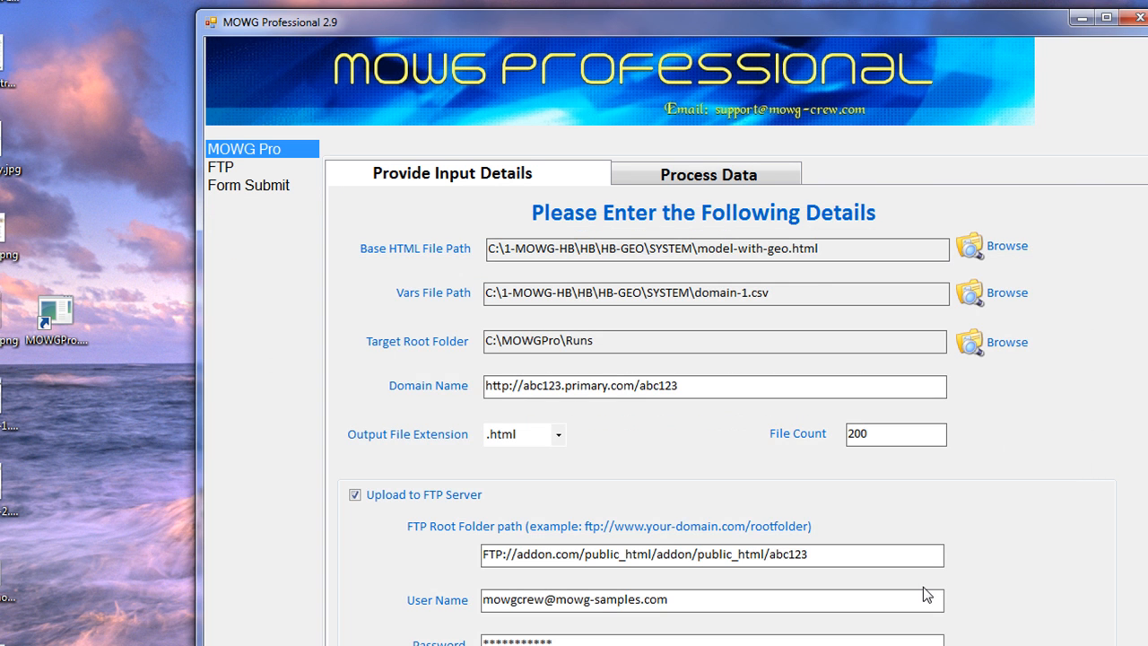
left_click(1129, 17)
left_click(748, 482)
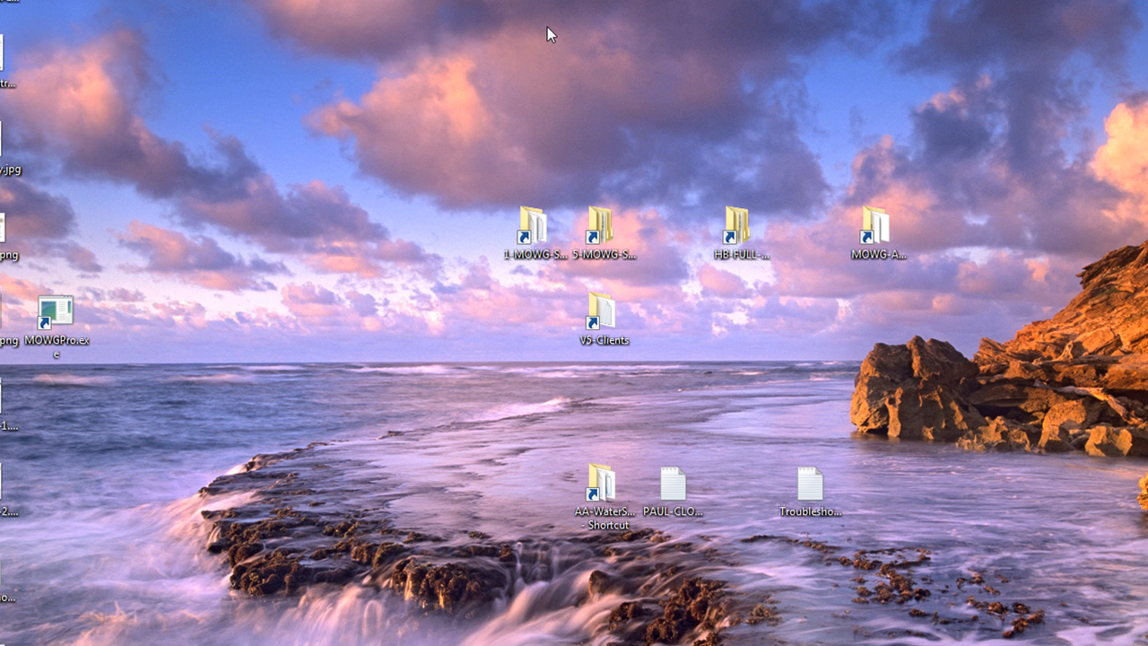